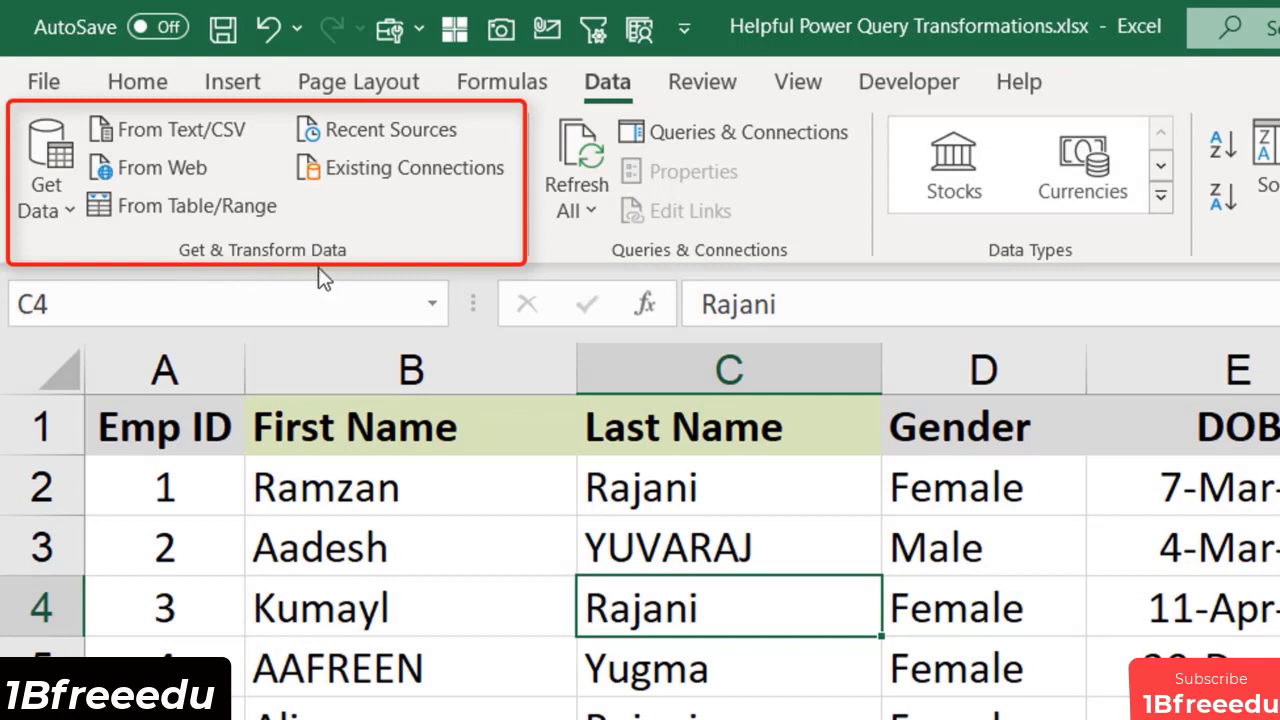
Step: Convert the employee data range $A$1:$S$1001 into a table with headers and load it into the Power Query Editor
left_click(200, 205)
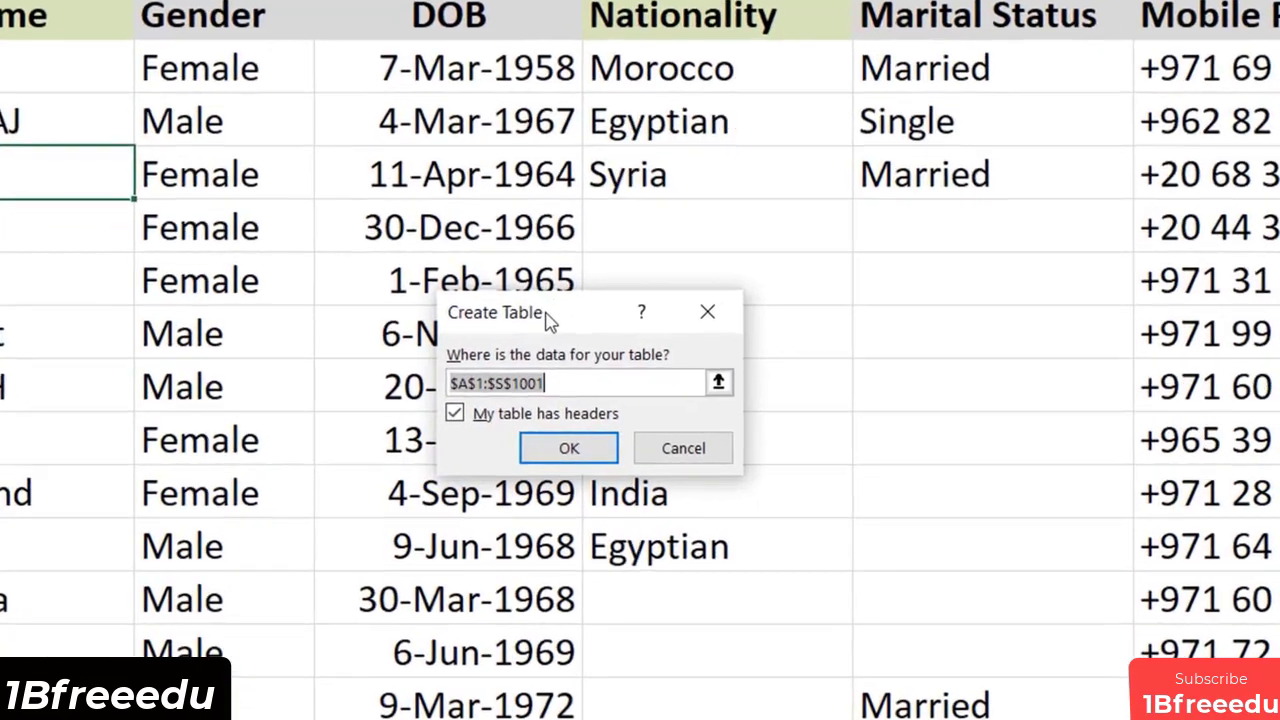
left_click_drag(548, 318, 339, 201)
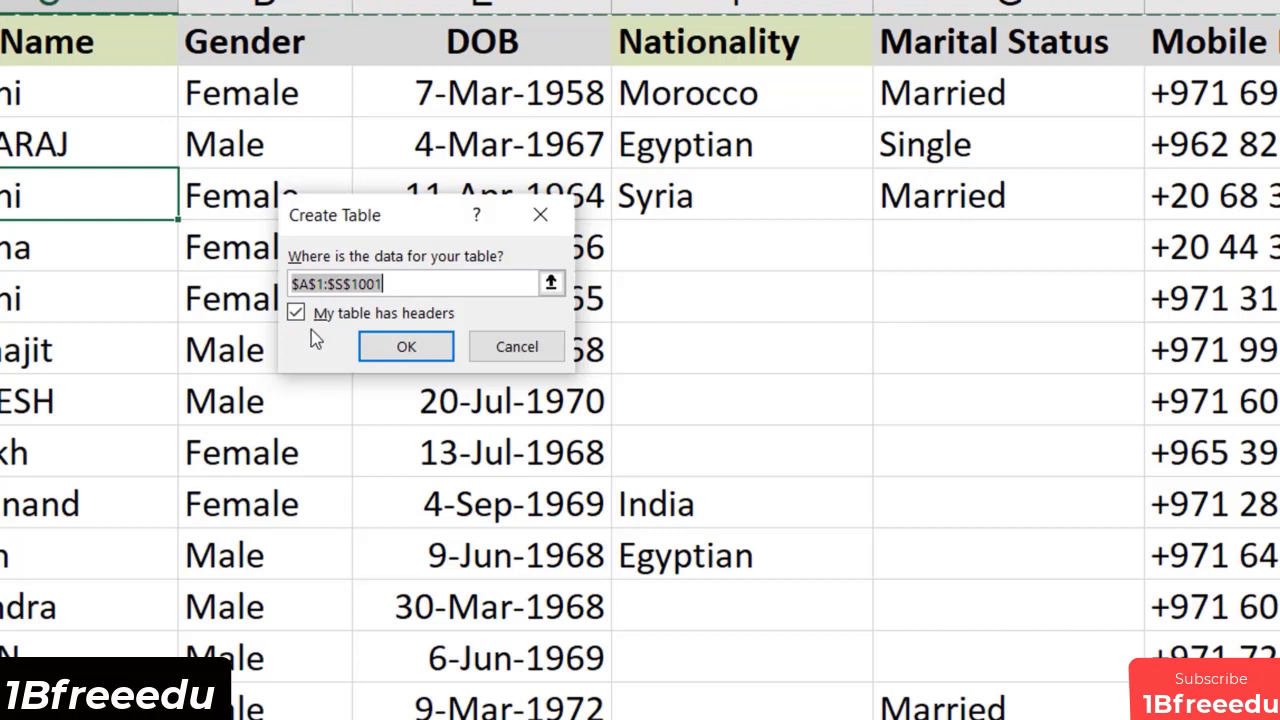
left_click(406, 347)
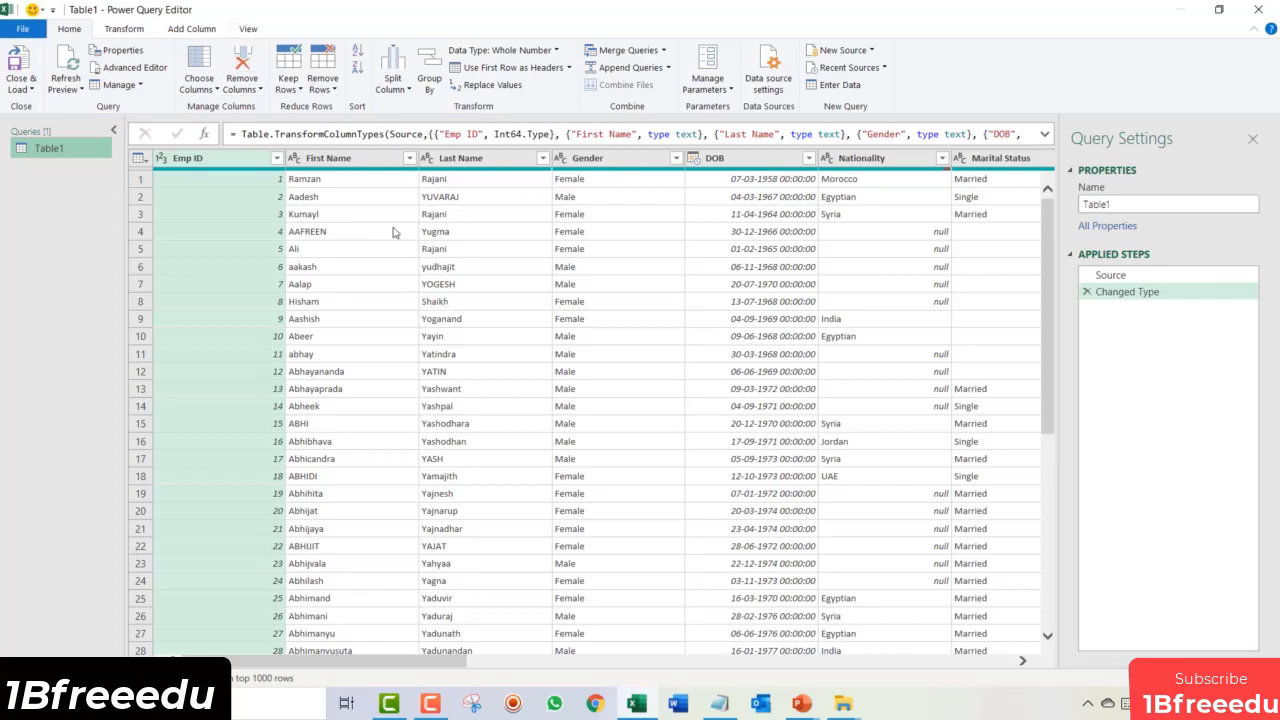
Step: Select the First Name and Last Name columns one at a time, and finally both together
left_click(352, 160)
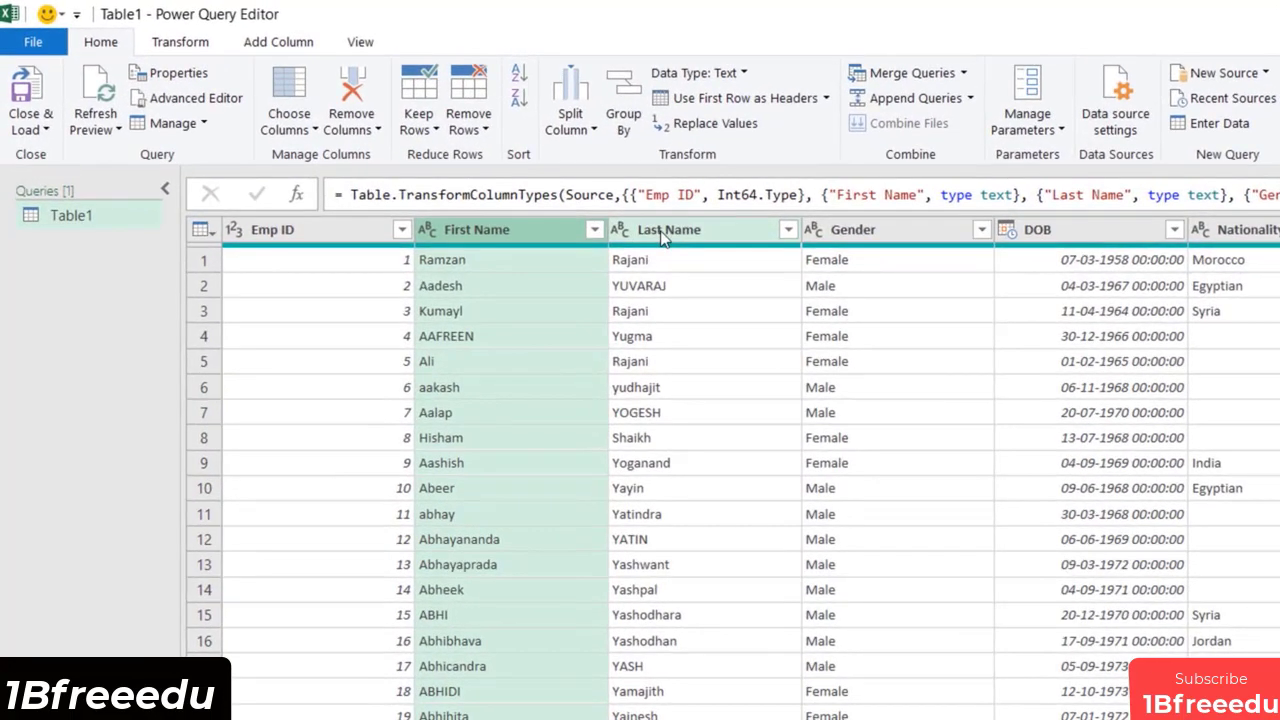
left_click(455, 161)
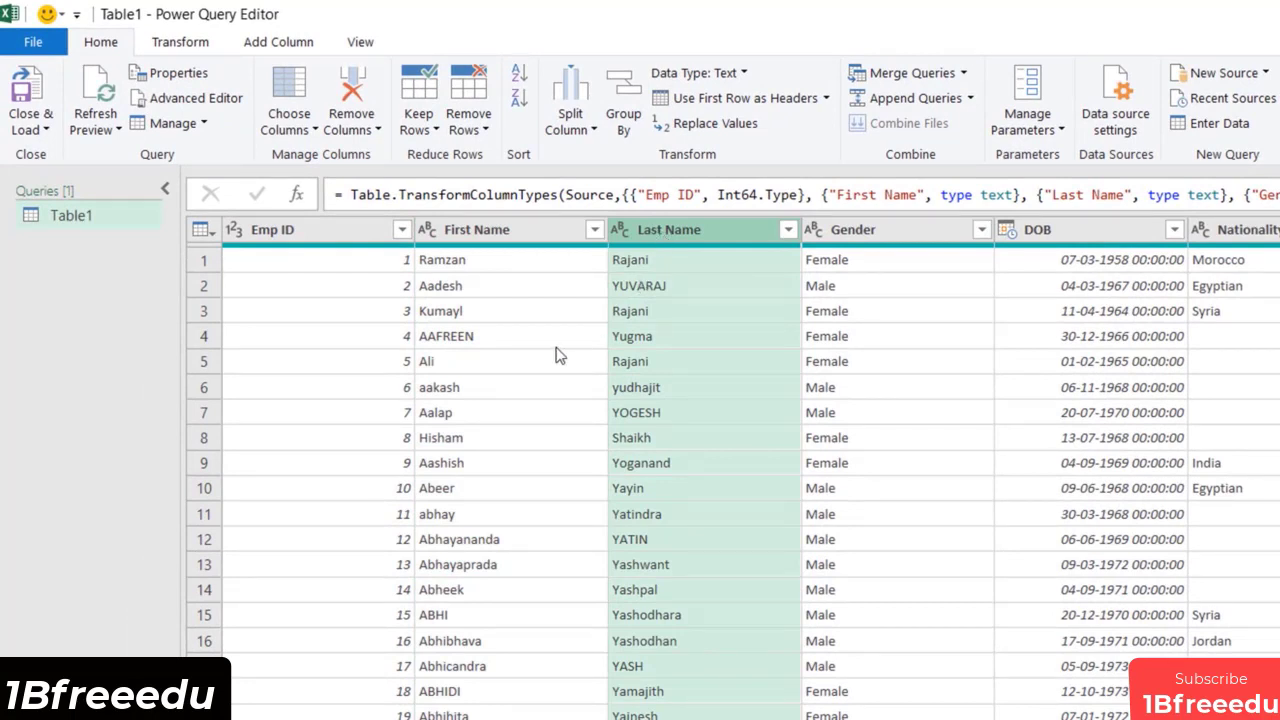
left_click(500, 237)
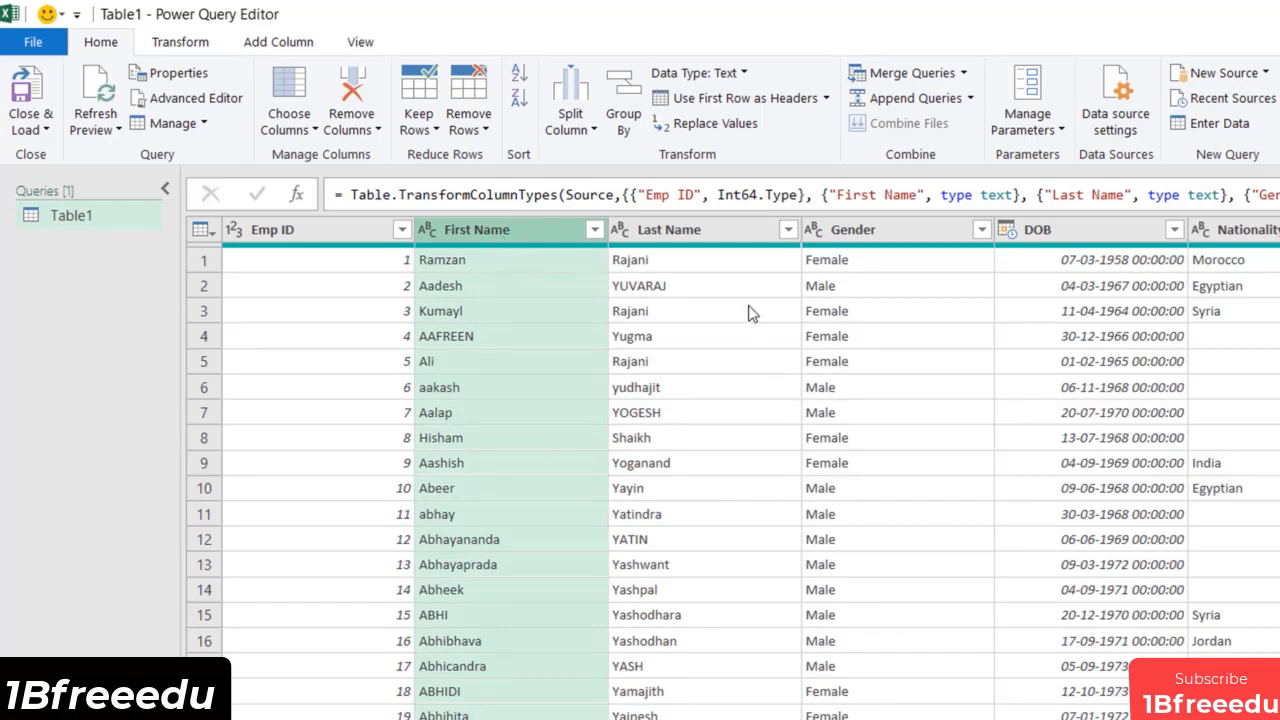
left_click(704, 237, "ctrl")
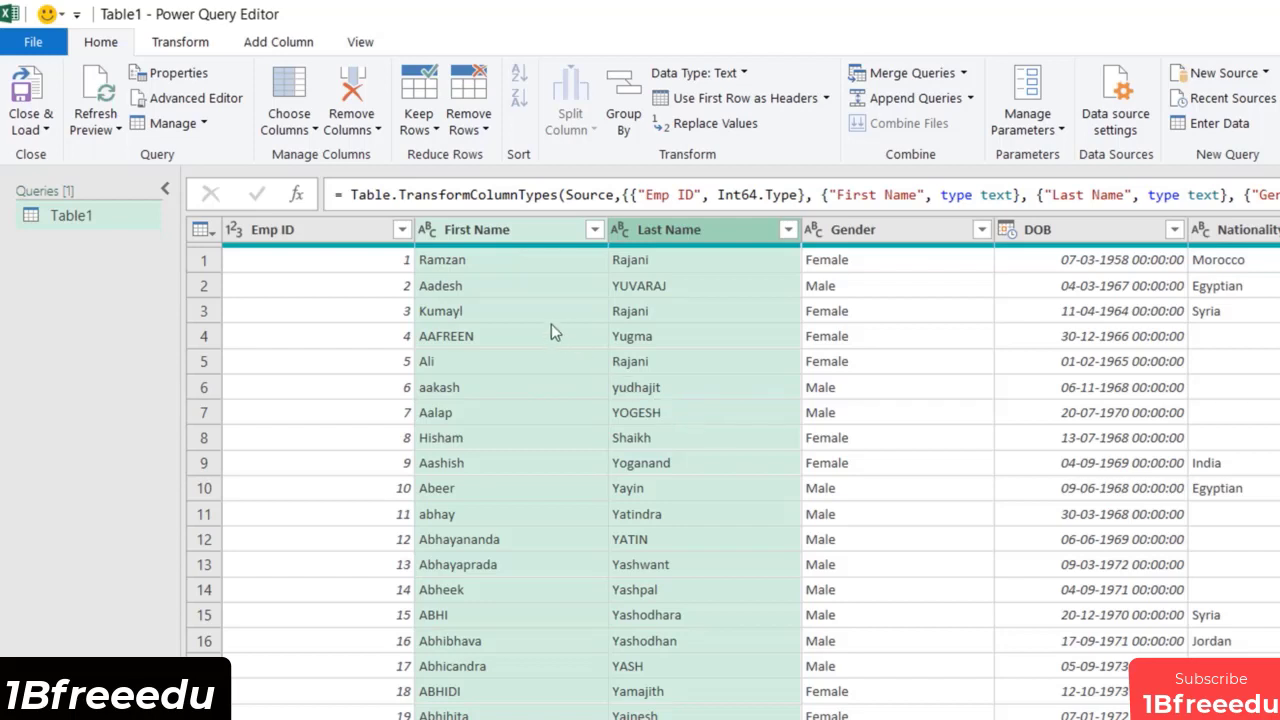
Step: Merge the First Name and Last Name columns into a single column named Full Name, using a space as the separator
left_click(514, 231)
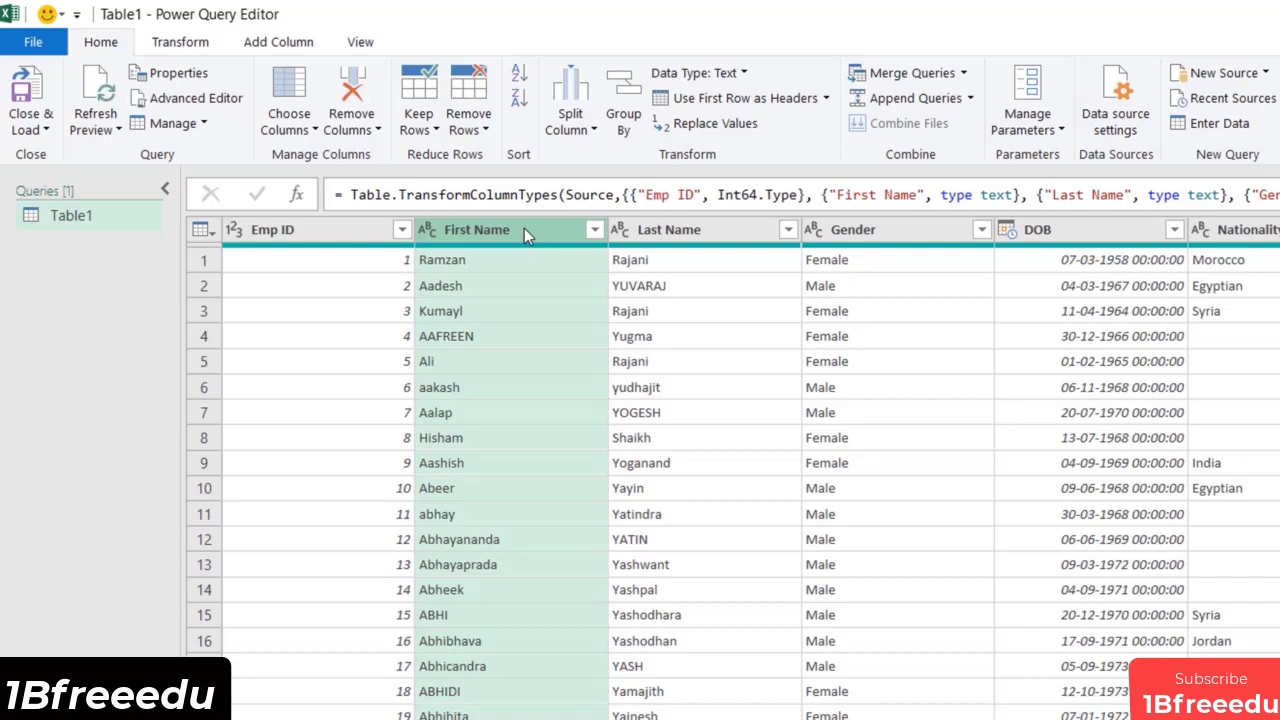
key("shift+Right")
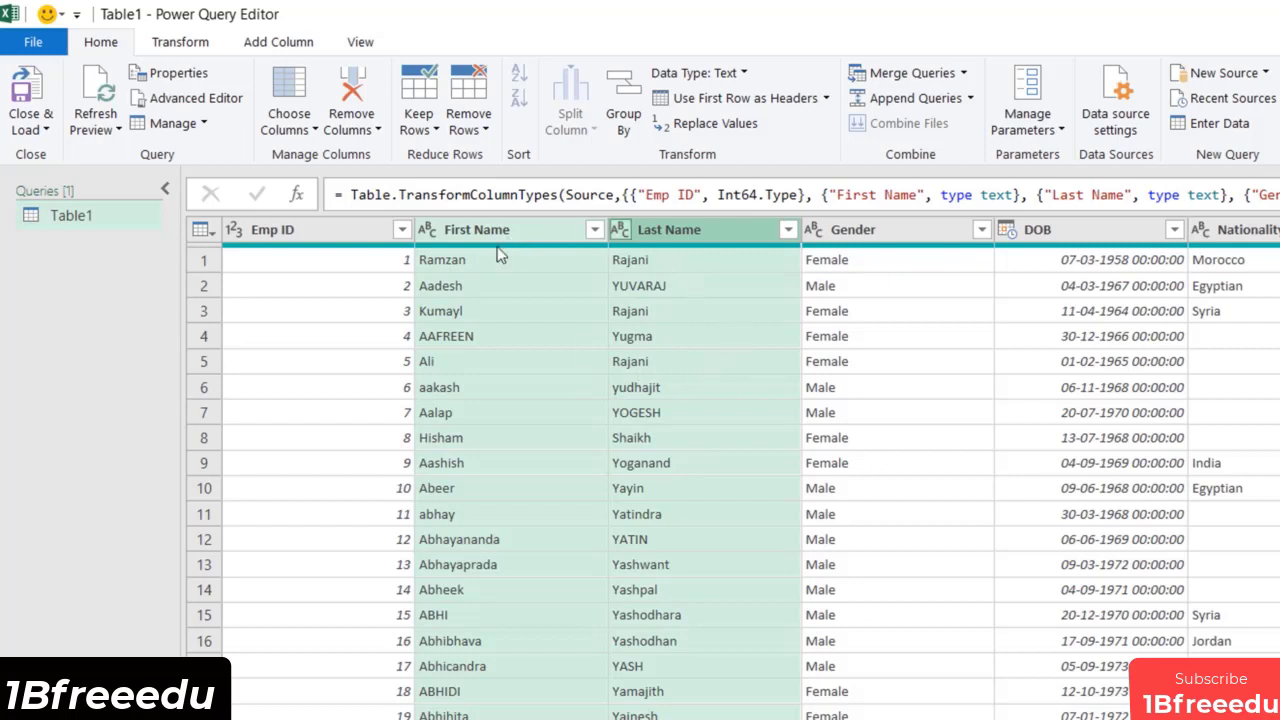
left_click(190, 45)
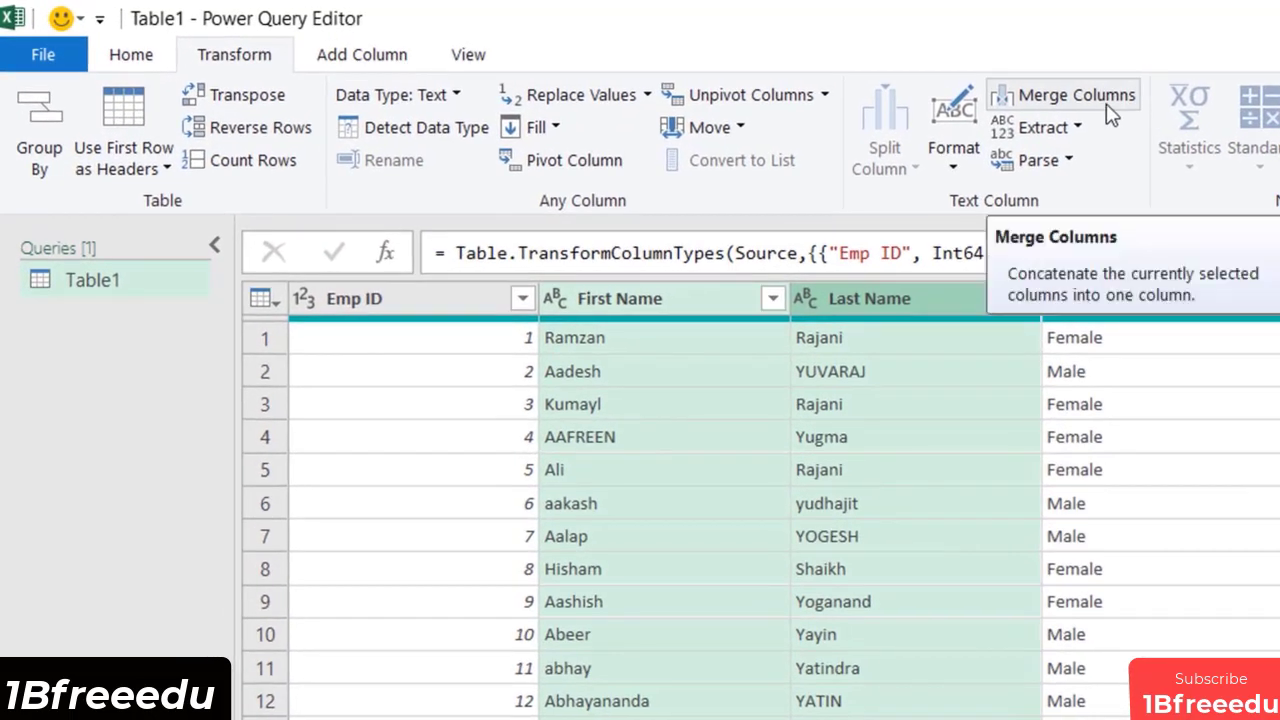
left_click(366, 60)
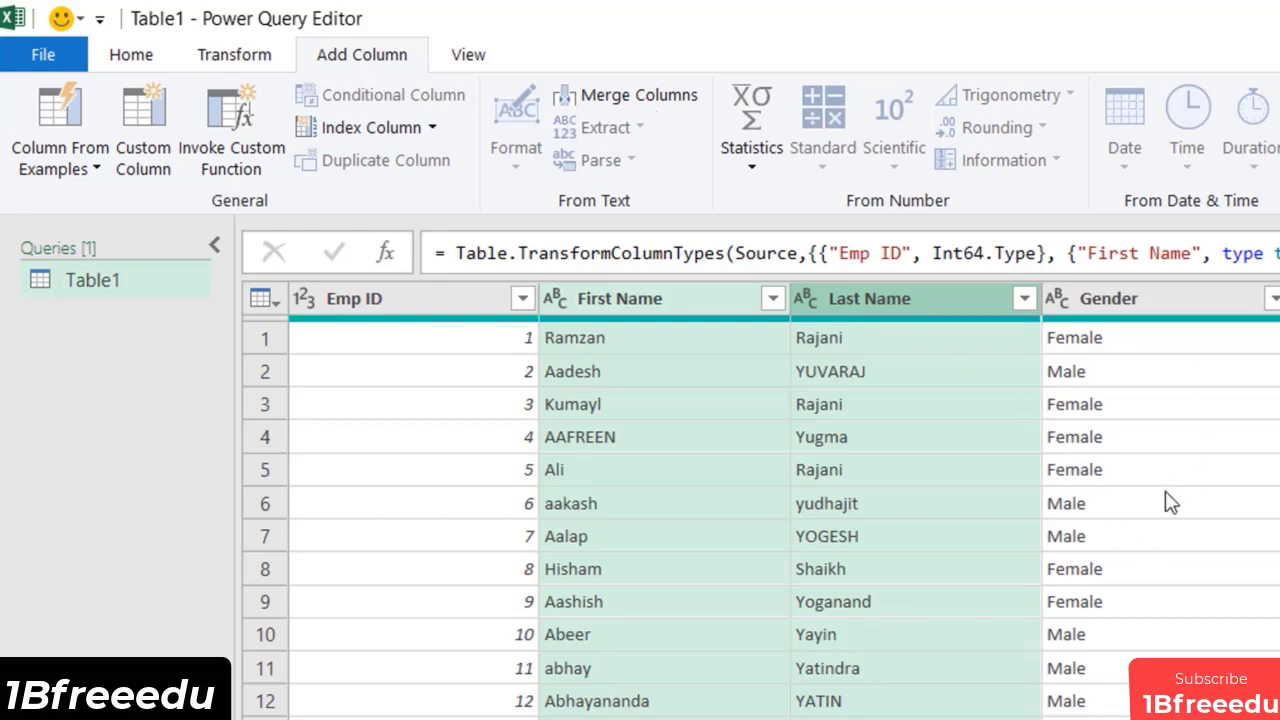
left_click(254, 58)
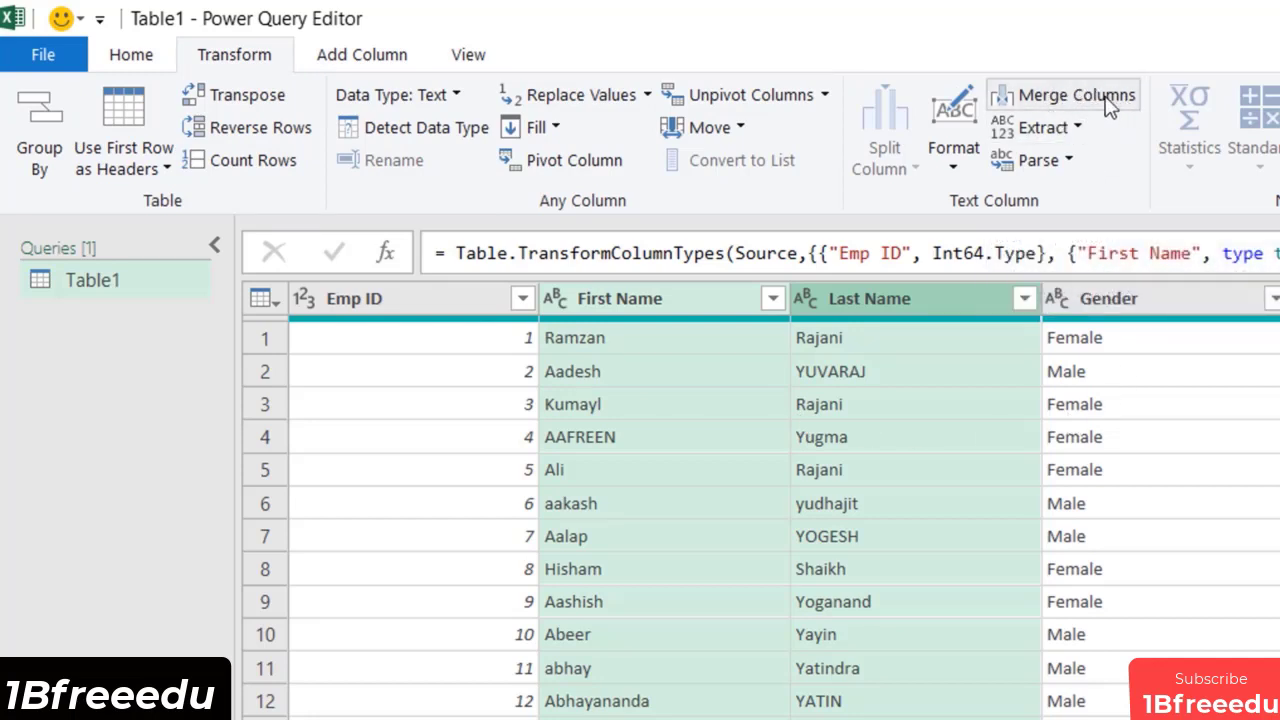
left_click(1075, 95)
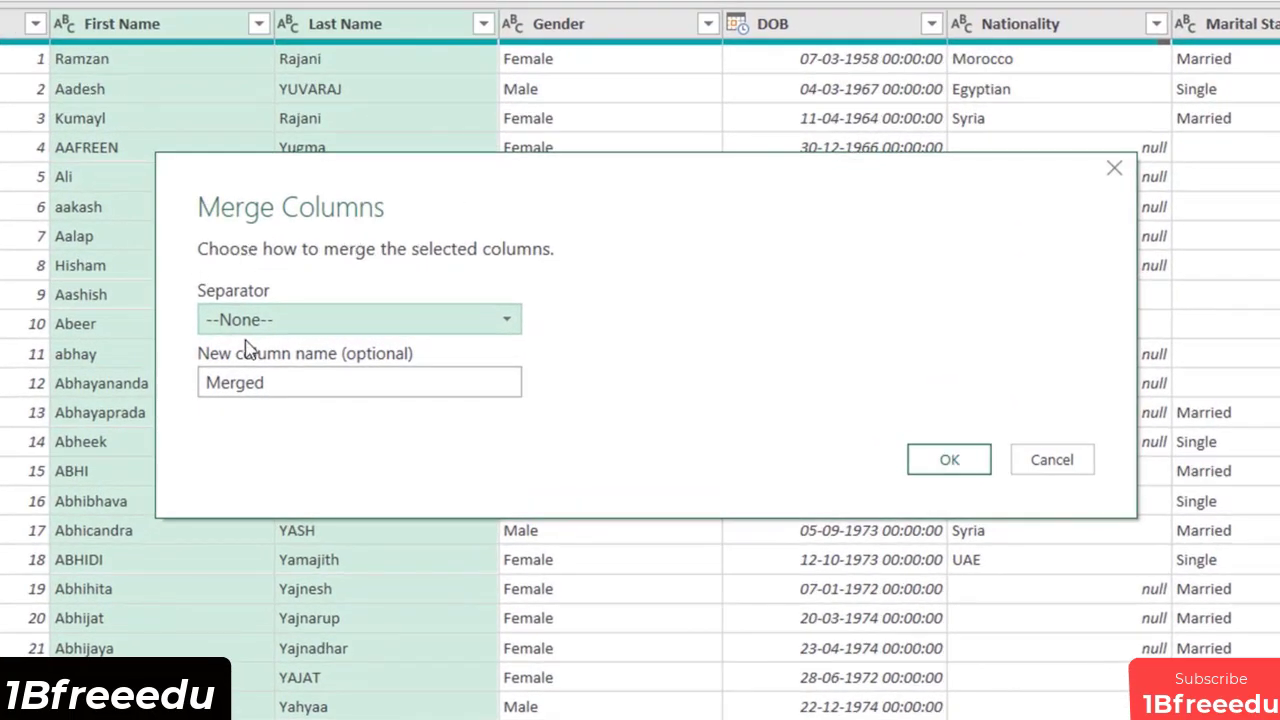
left_click(313, 328)
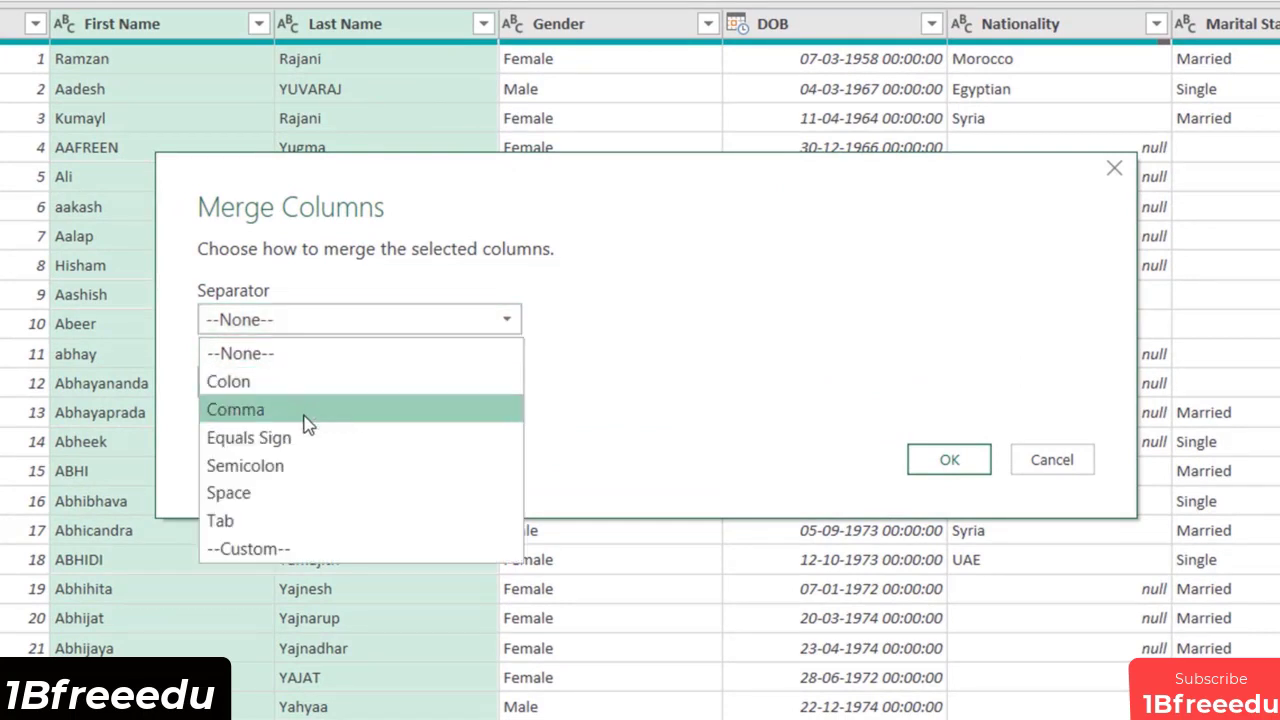
left_click(309, 497)
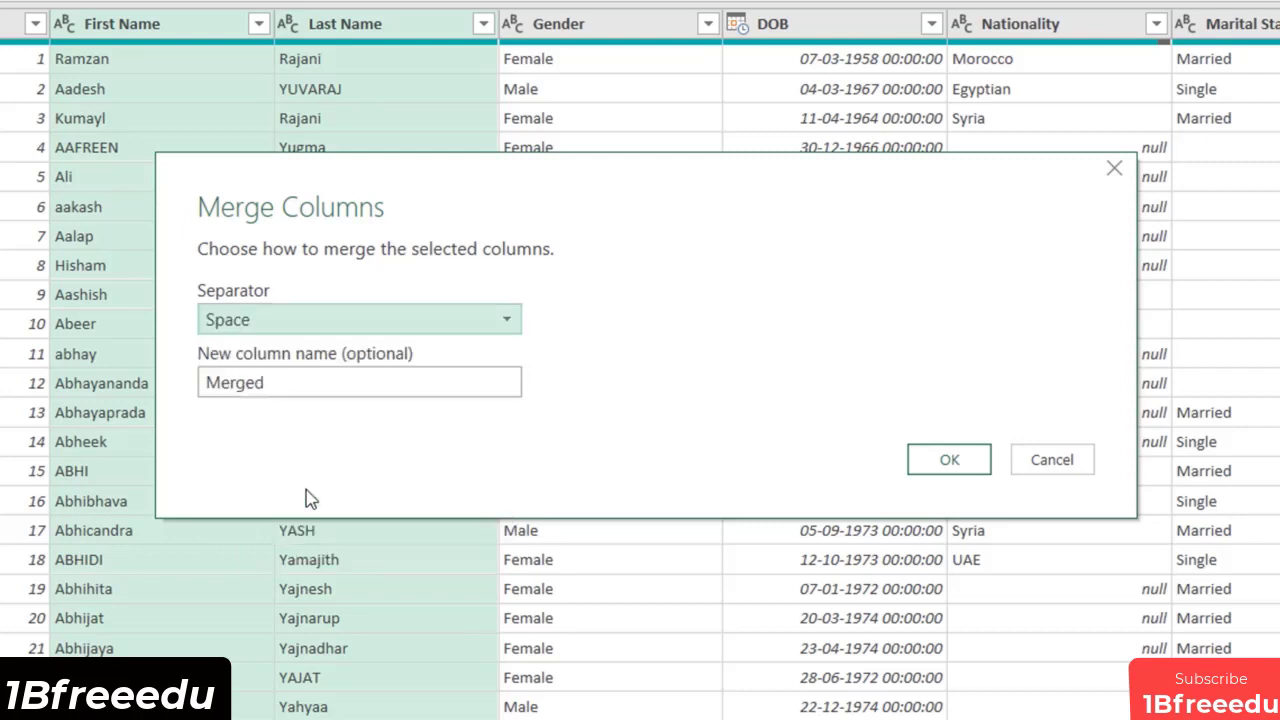
left_click(342, 378)
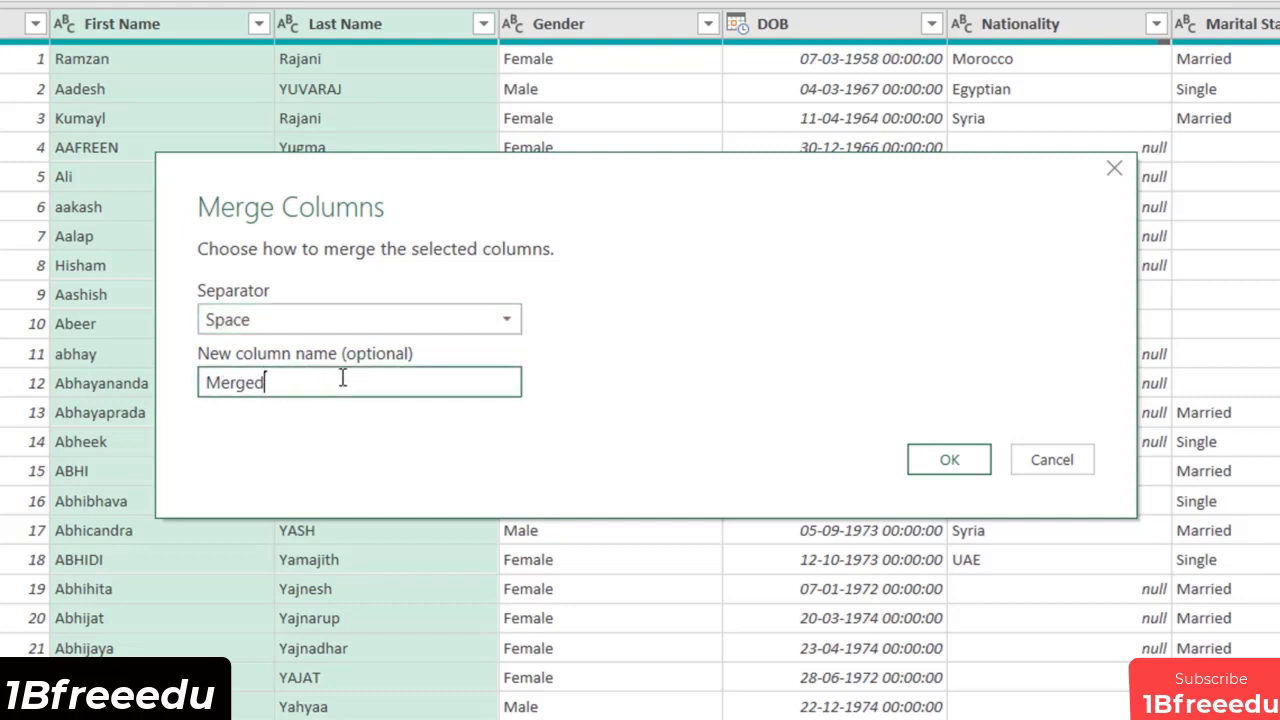
double_click(343, 380)
type("Full Name")
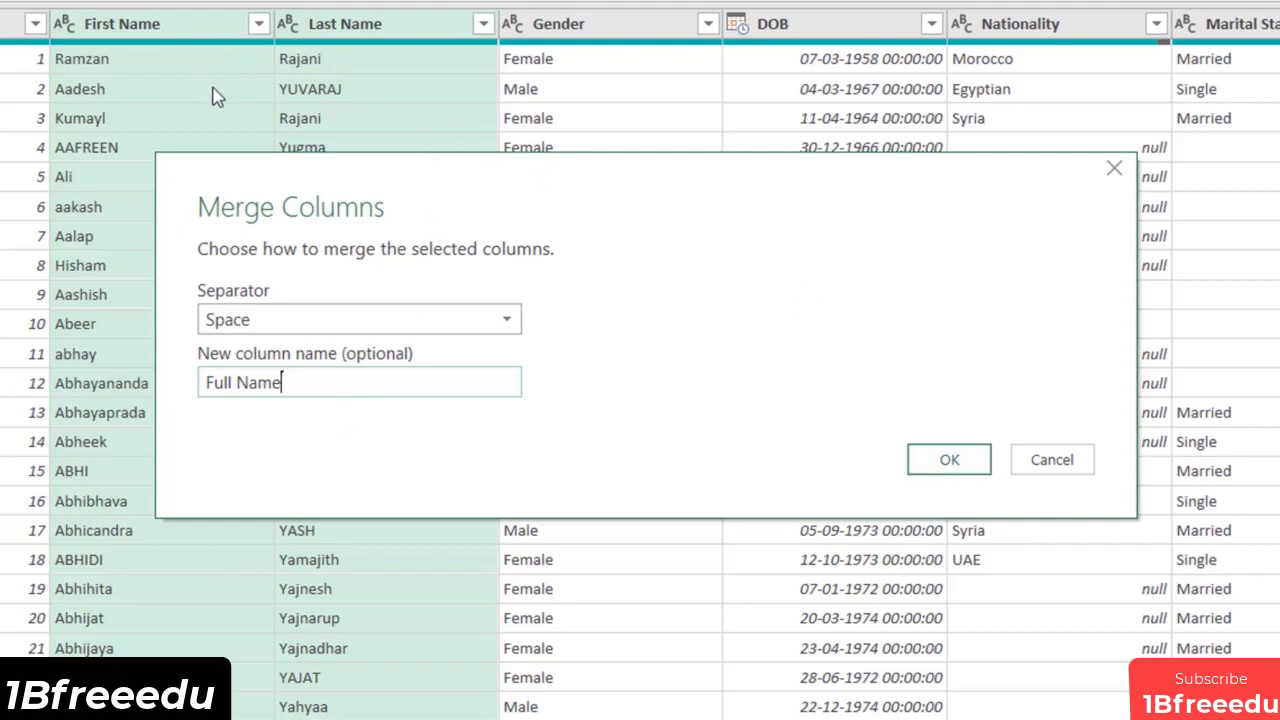
left_click(948, 462)
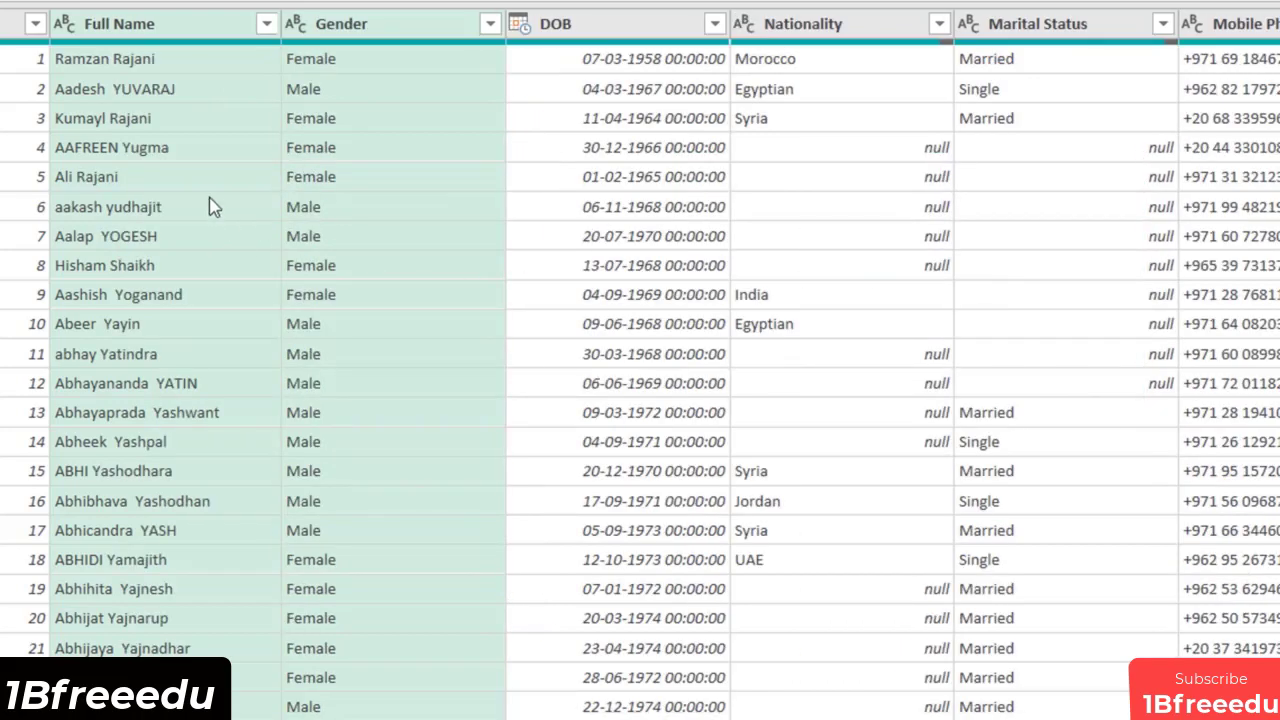
Step: Close the query editor and load the merged query results into the workbook
left_click(195, 178)
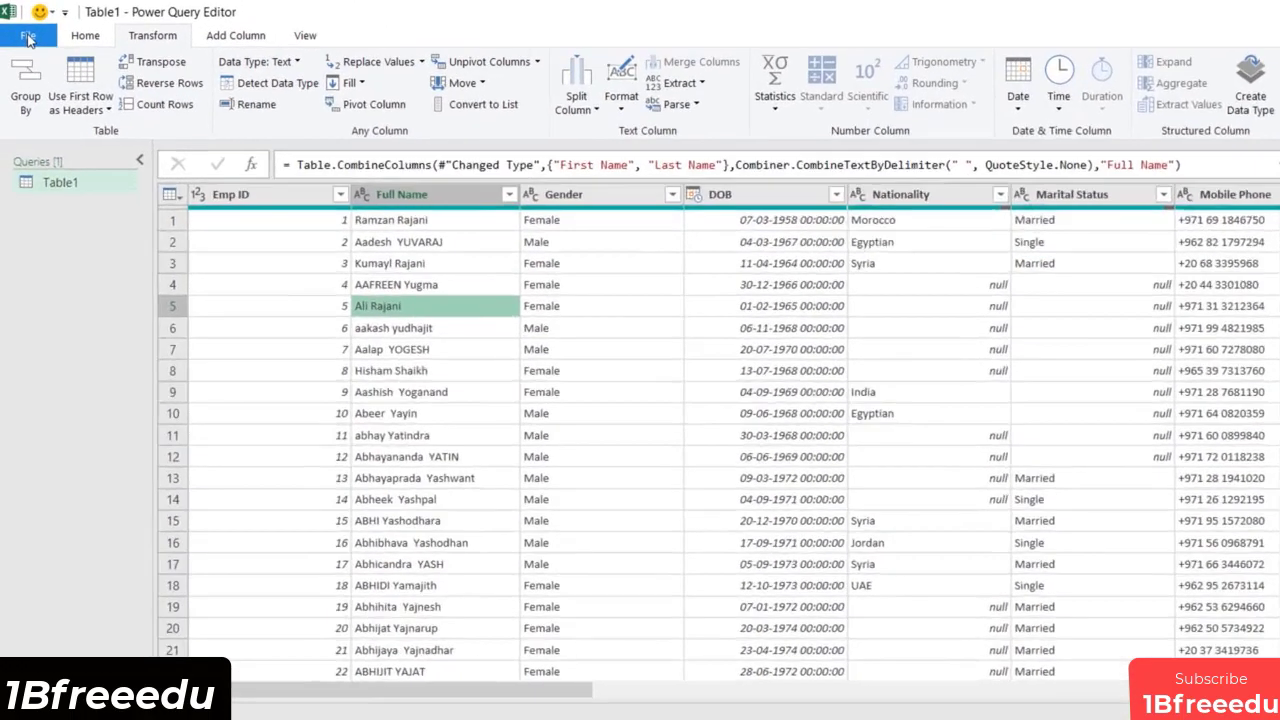
left_click(22, 28)
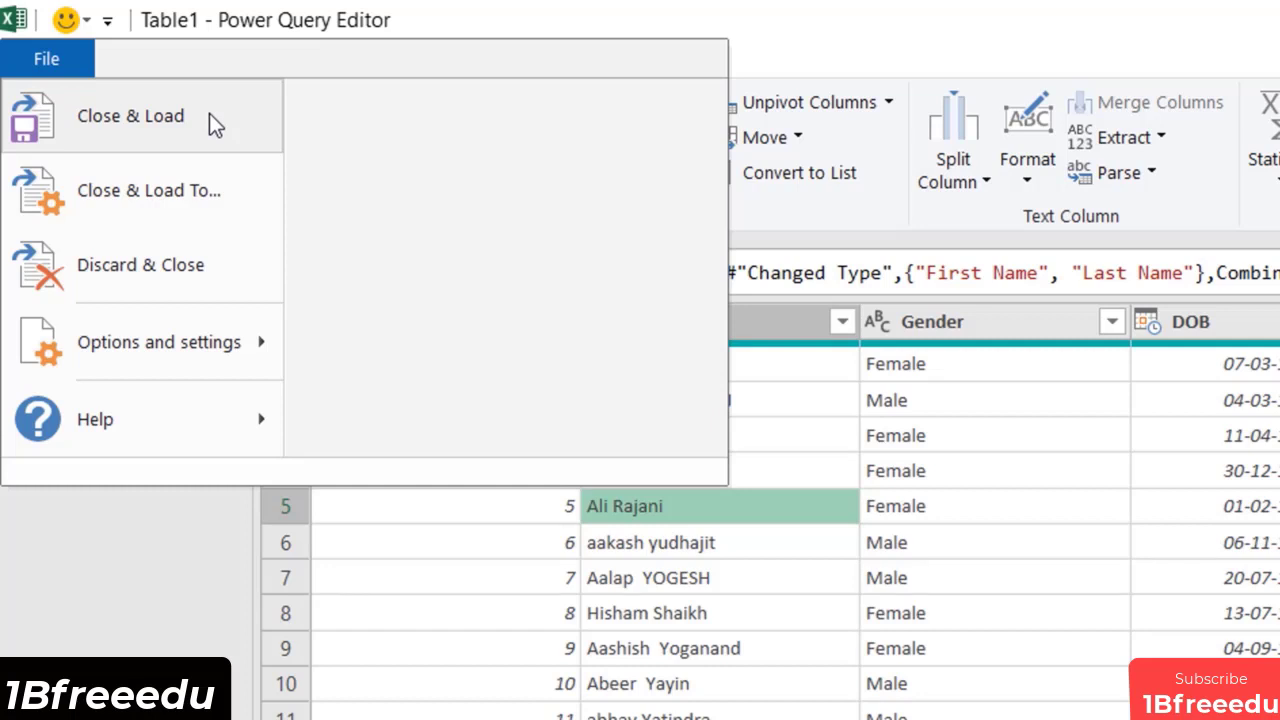
left_click(209, 118)
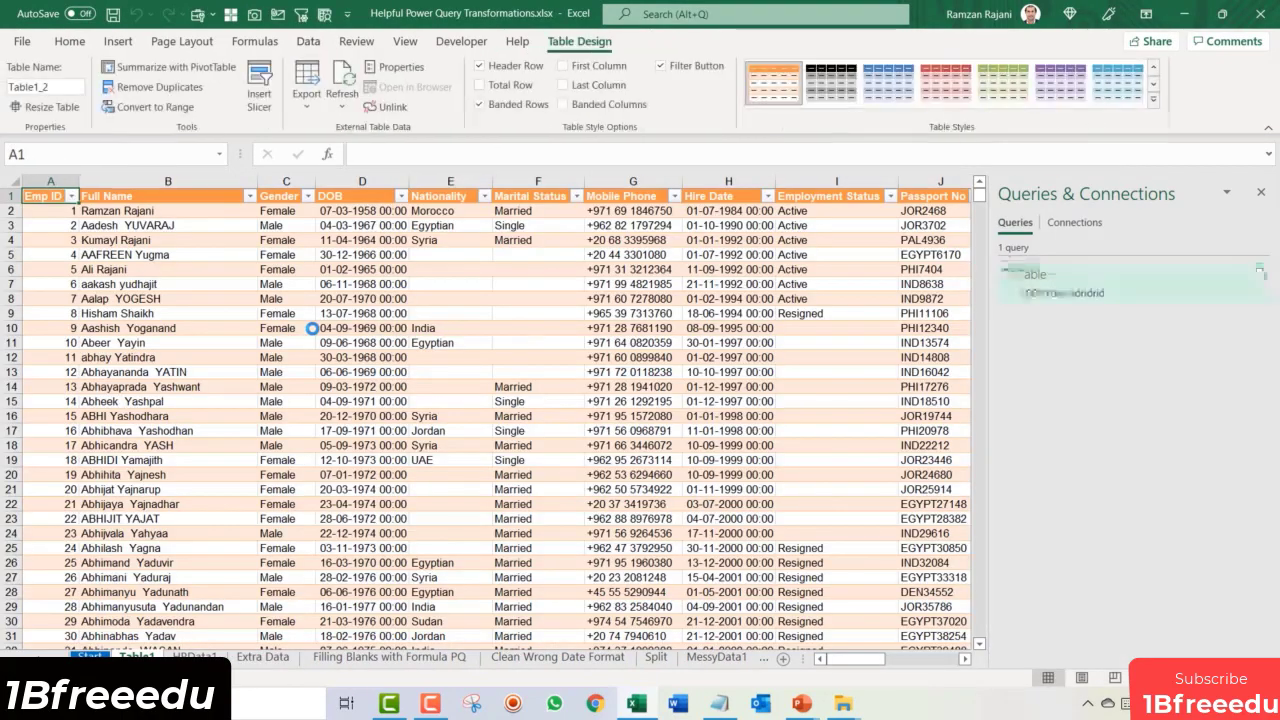
Step: Create a new query from the loaded table that contains the Full Name column
scroll(148, 283, "up", 3)
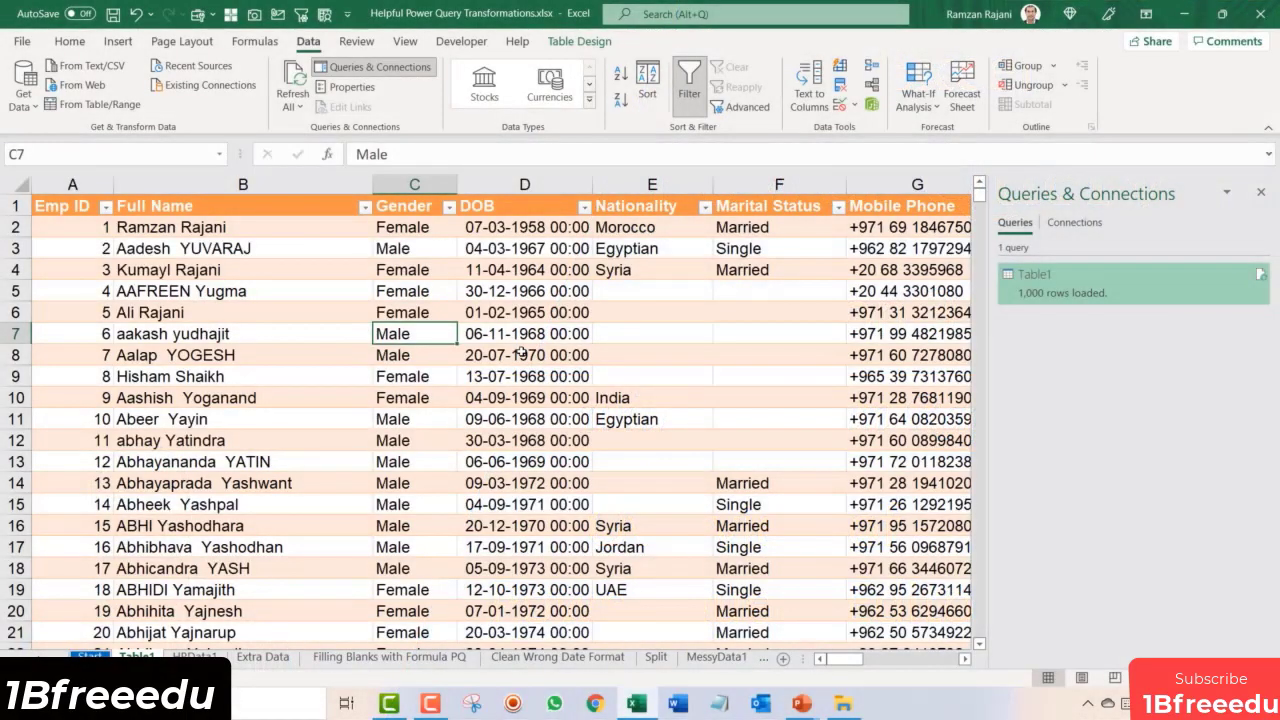
left_click(217, 181)
left_click(222, 283)
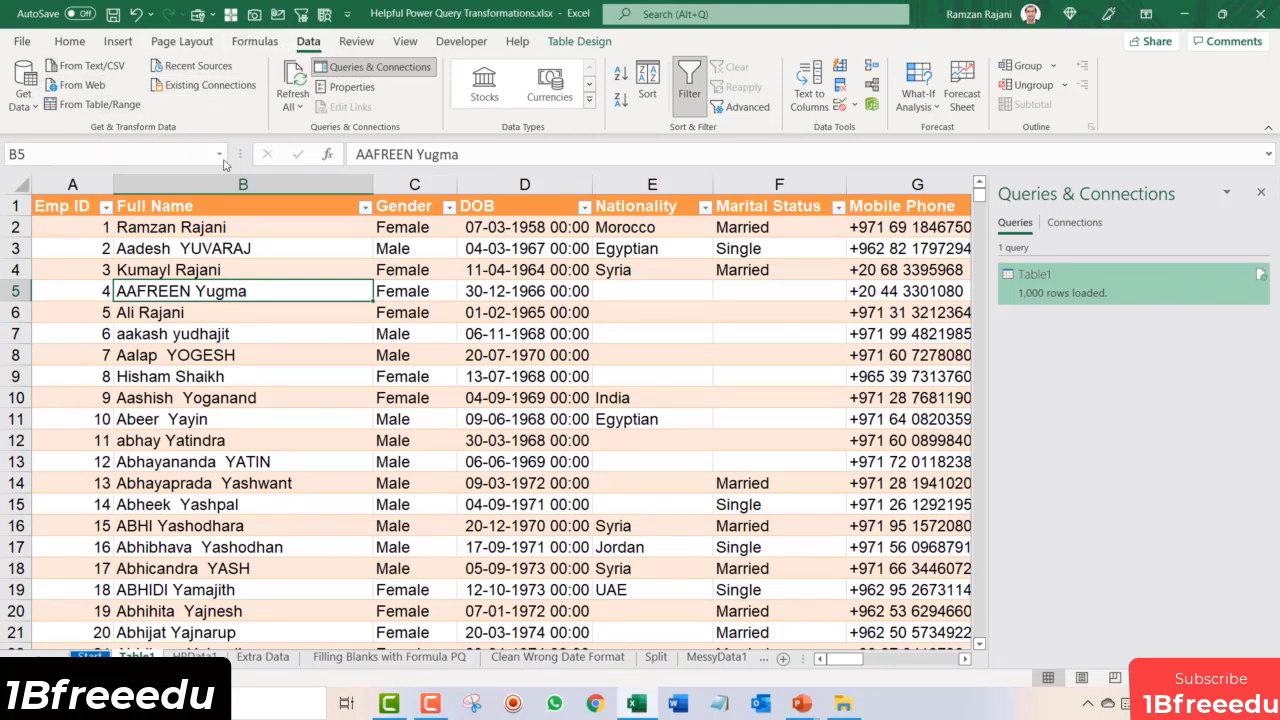
left_click(511, 333)
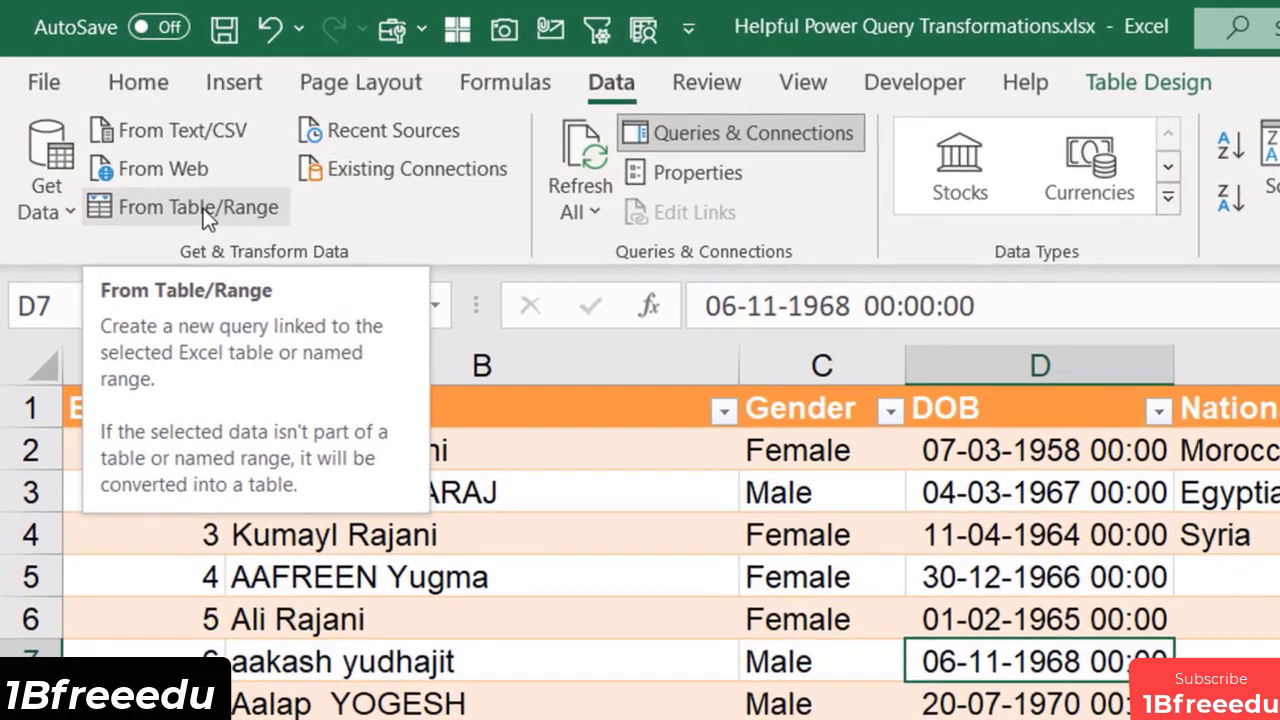
left_click(207, 205)
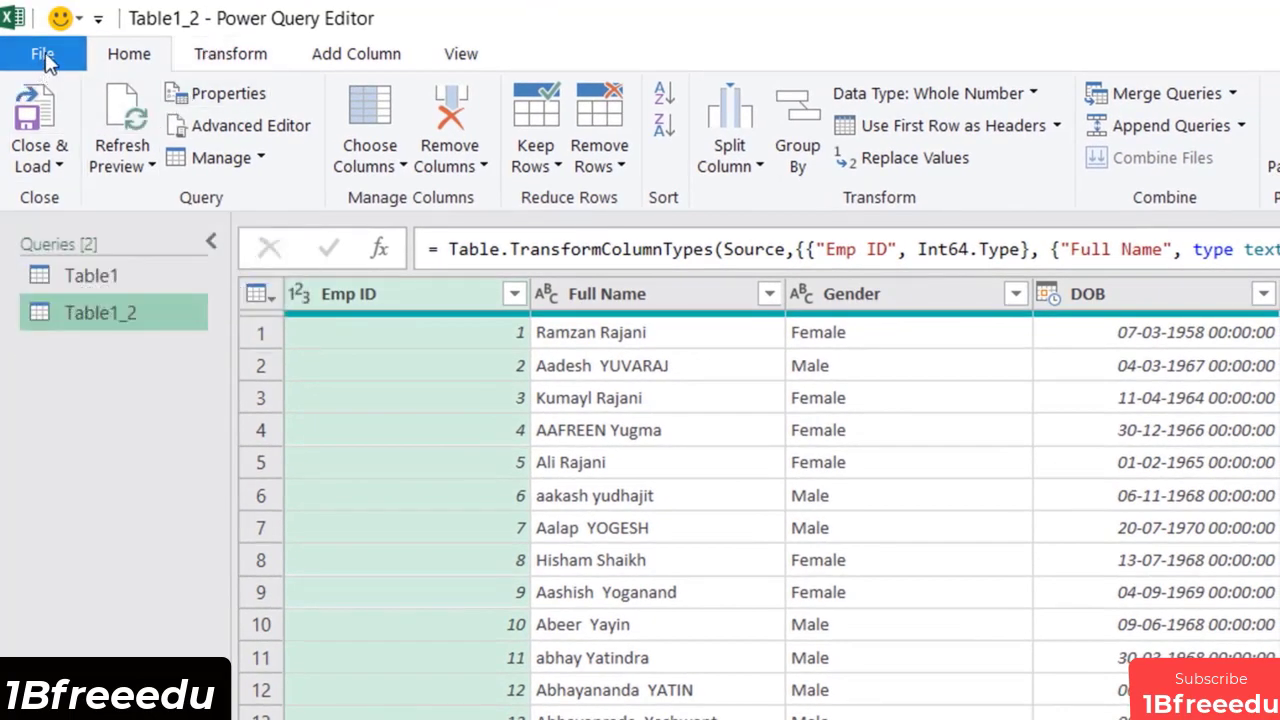
Step: Examine the file, text-format, column-splitting and column-adding options, and compare the Source and Changed Type applied steps
left_click(46, 55)
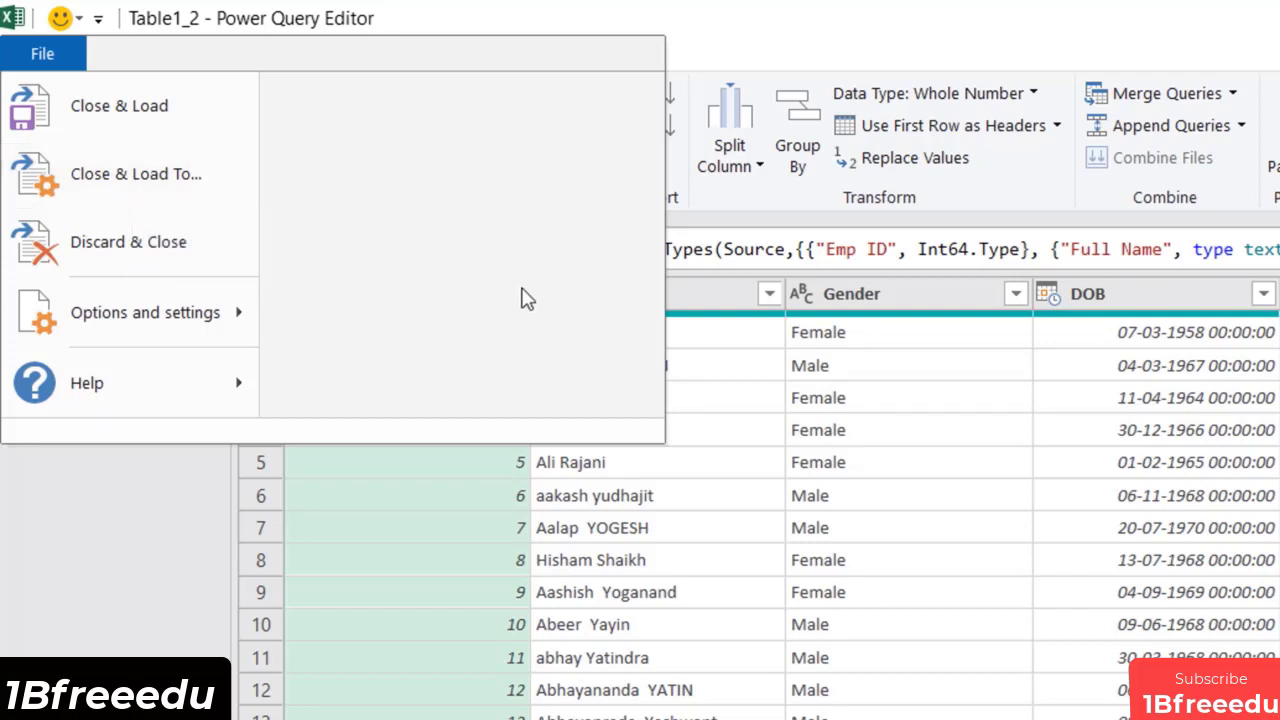
left_click(927, 445)
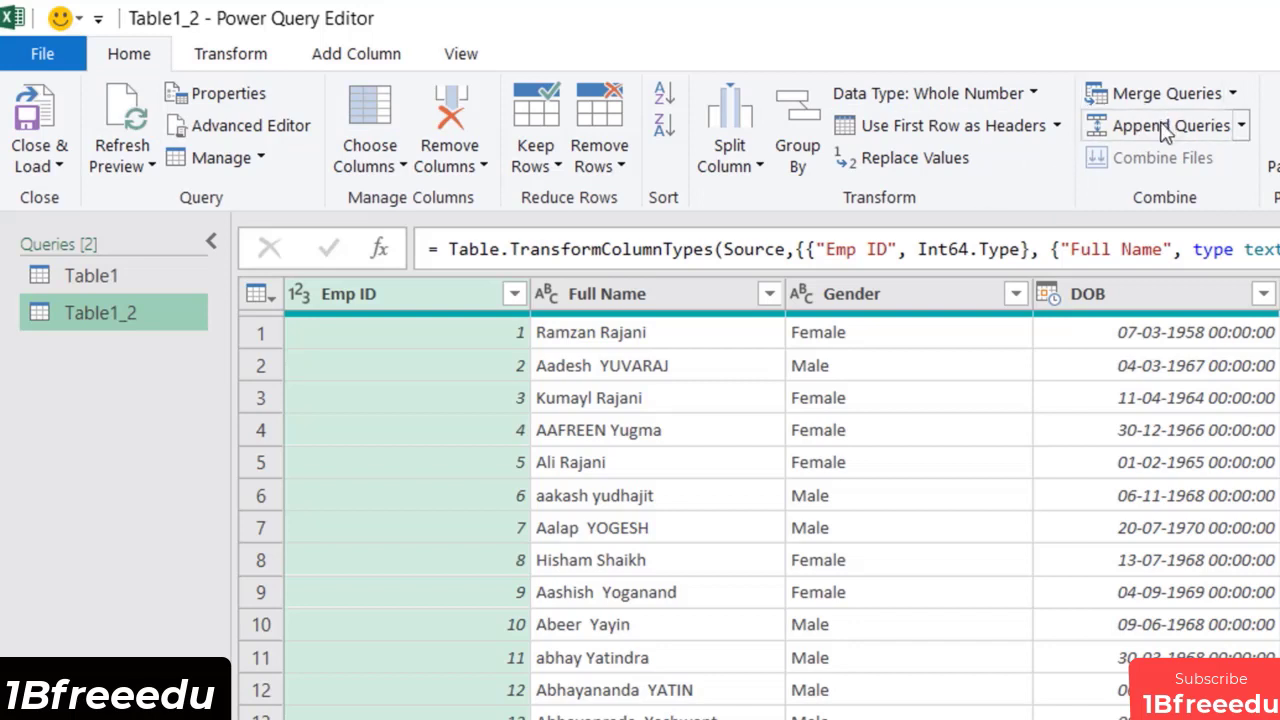
left_click(238, 64)
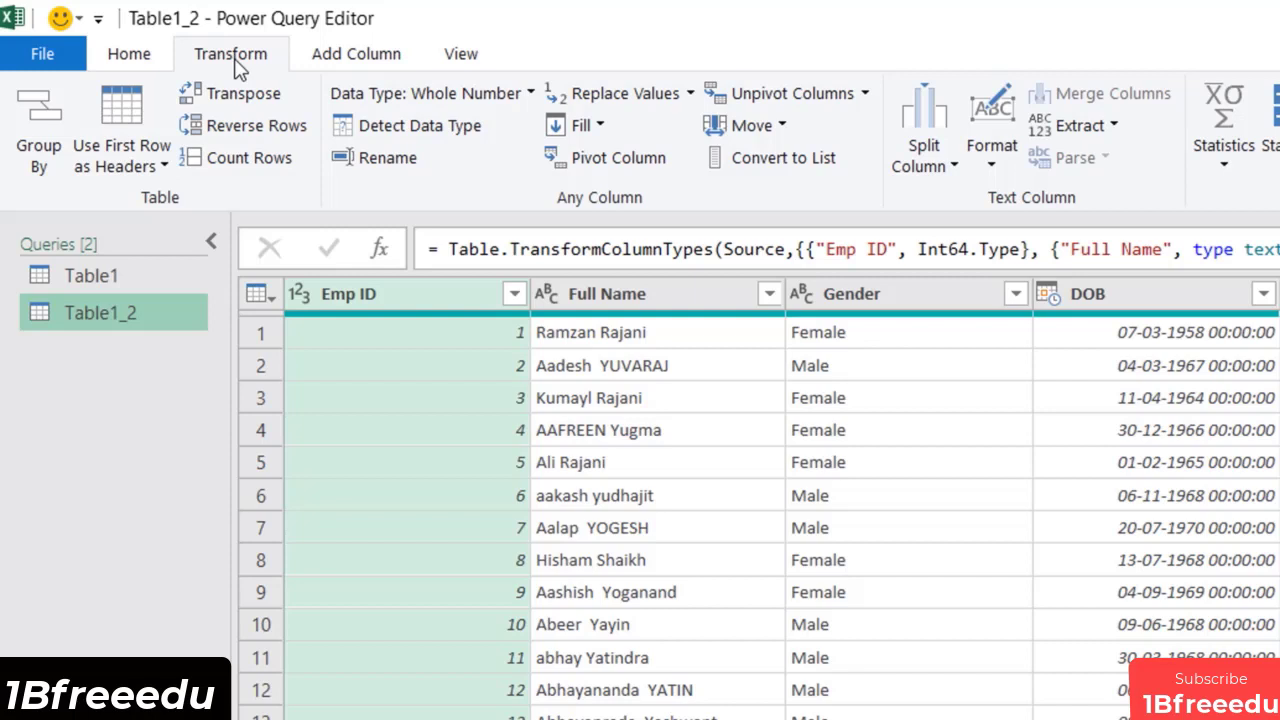
left_click(990, 168)
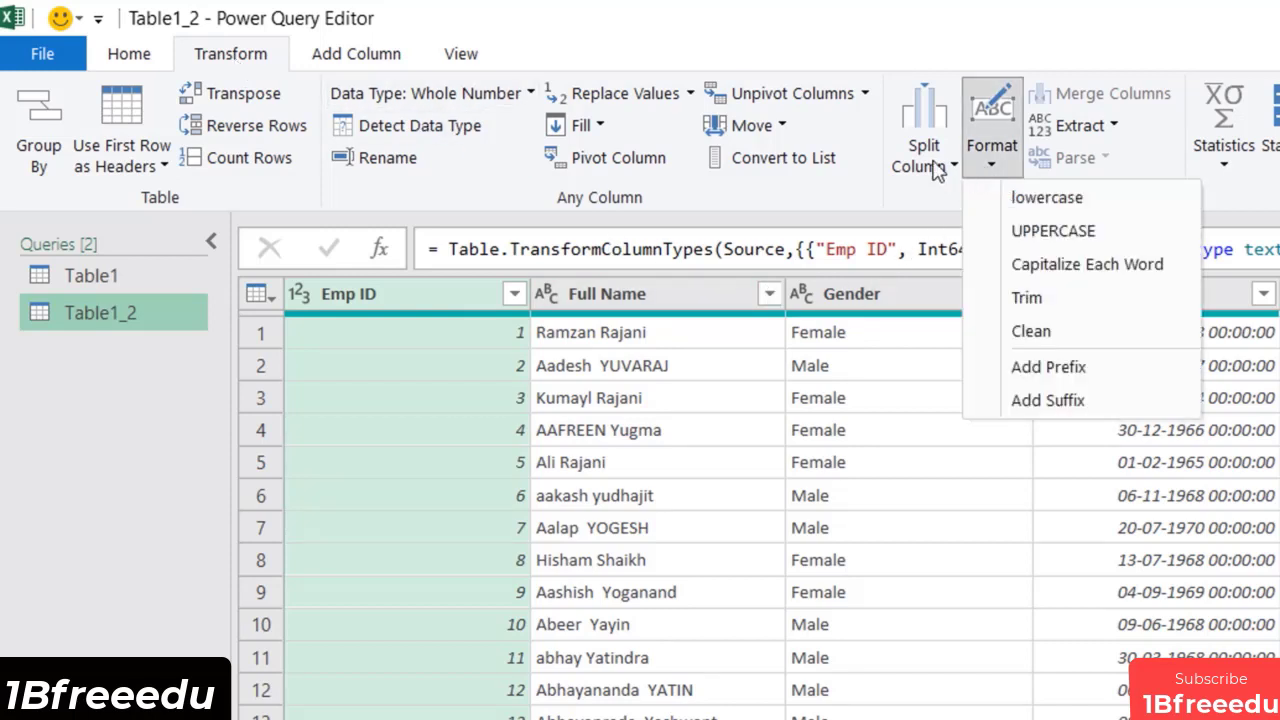
left_click(938, 170)
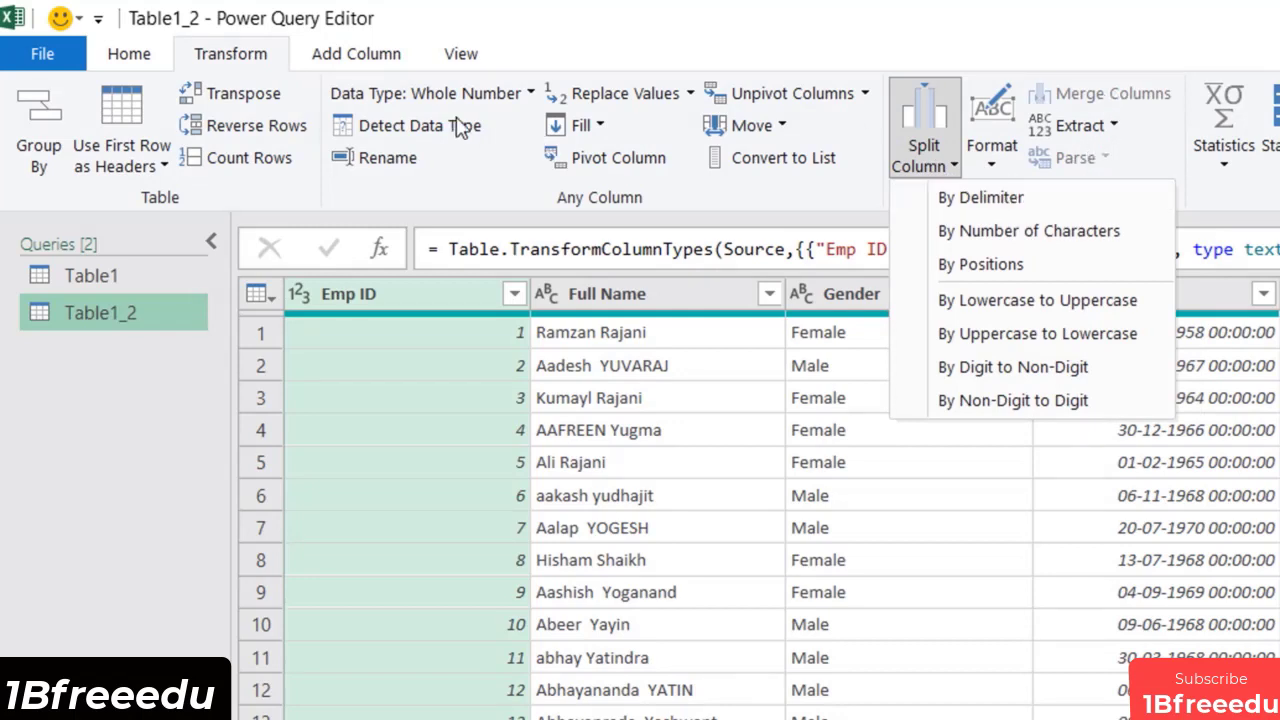
left_click(380, 64)
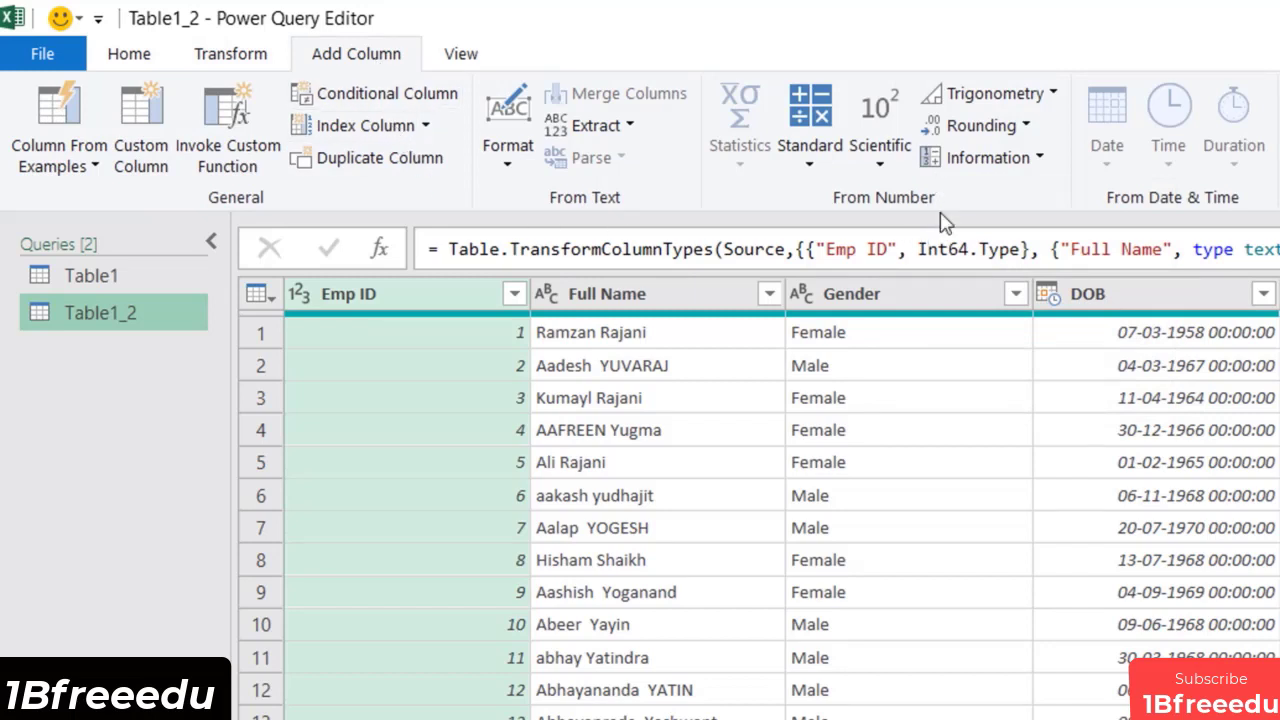
left_click(461, 58)
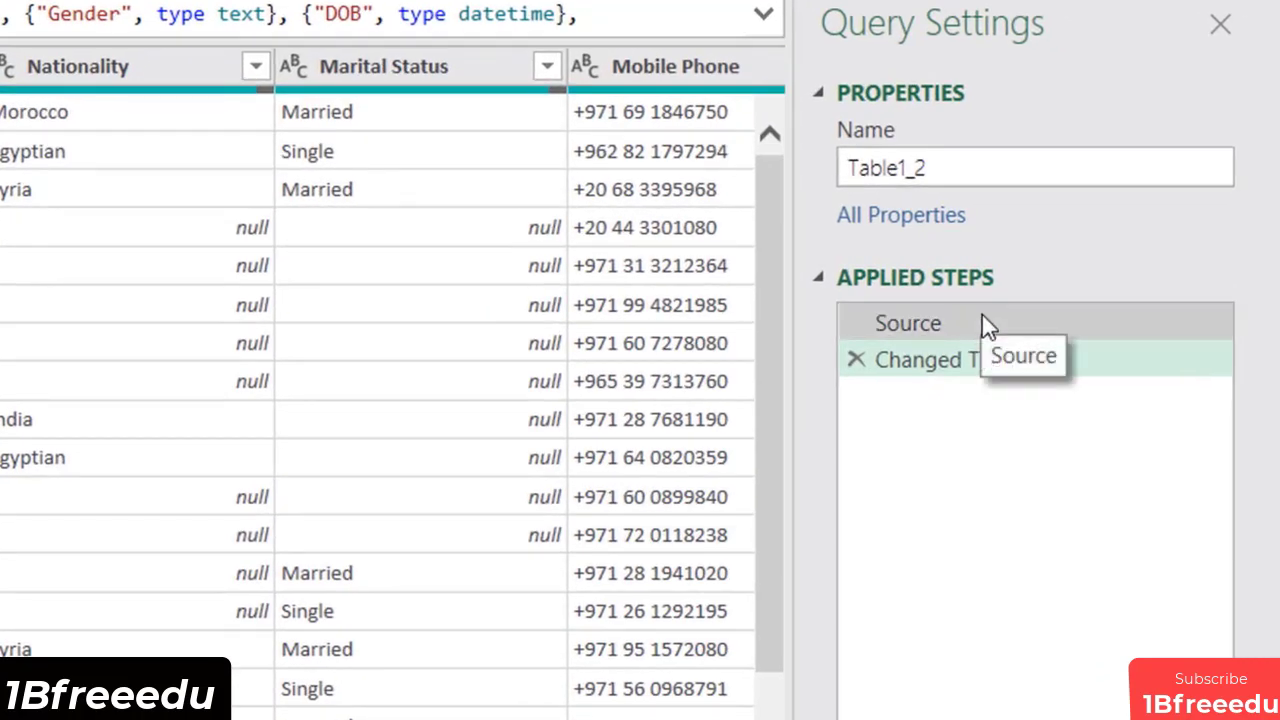
left_click(910, 323)
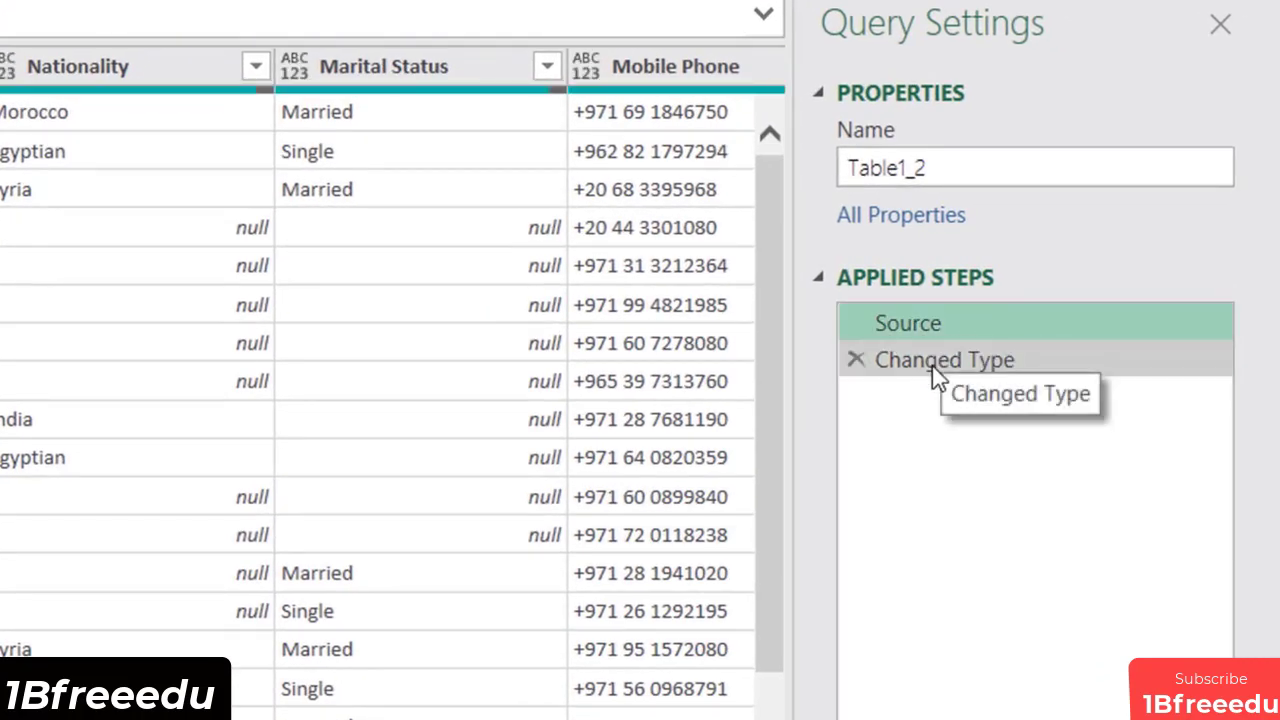
left_click(935, 370)
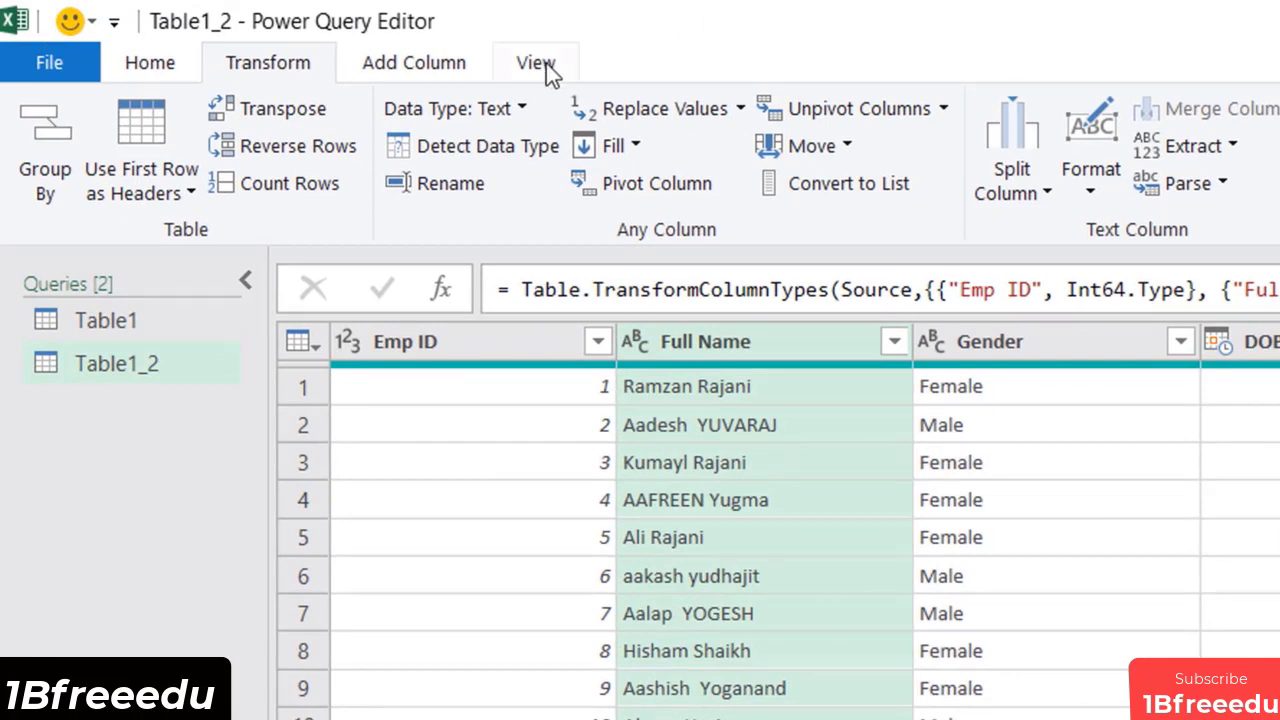
Step: Display the Query Settings pane so the applied steps of the Table1_2 query can be managed
left_click(536, 63)
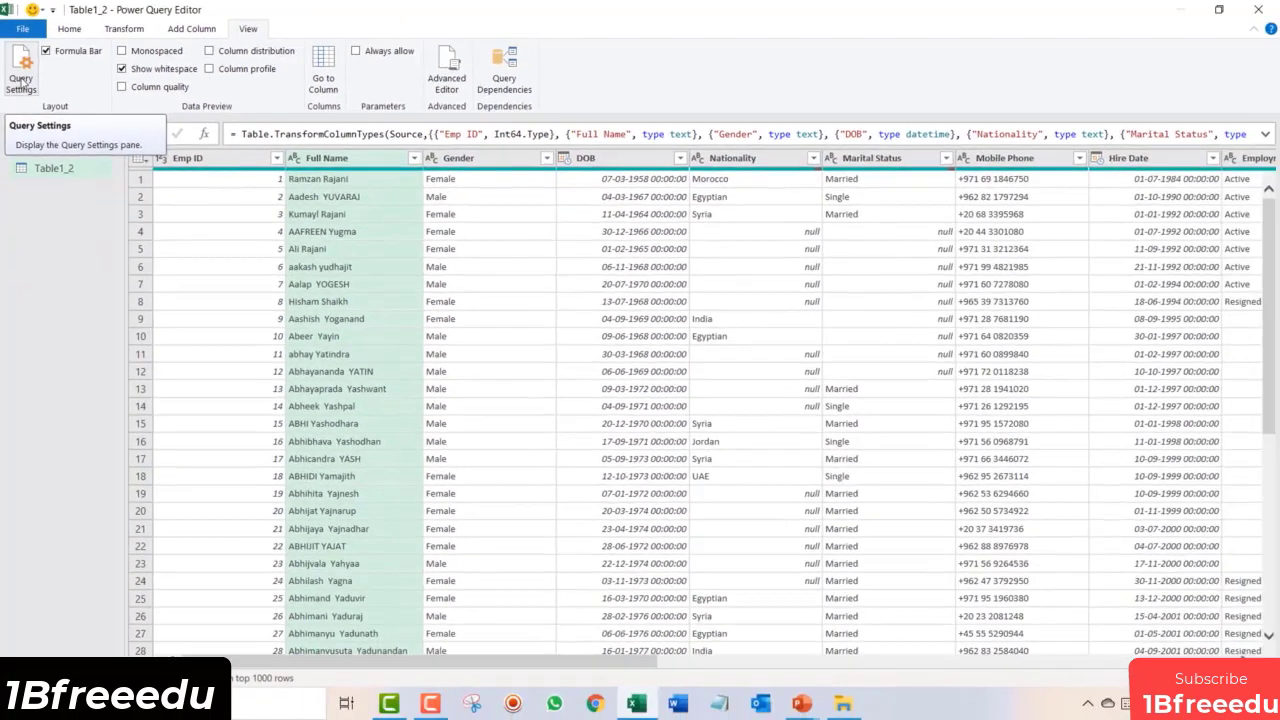
left_click(46, 176)
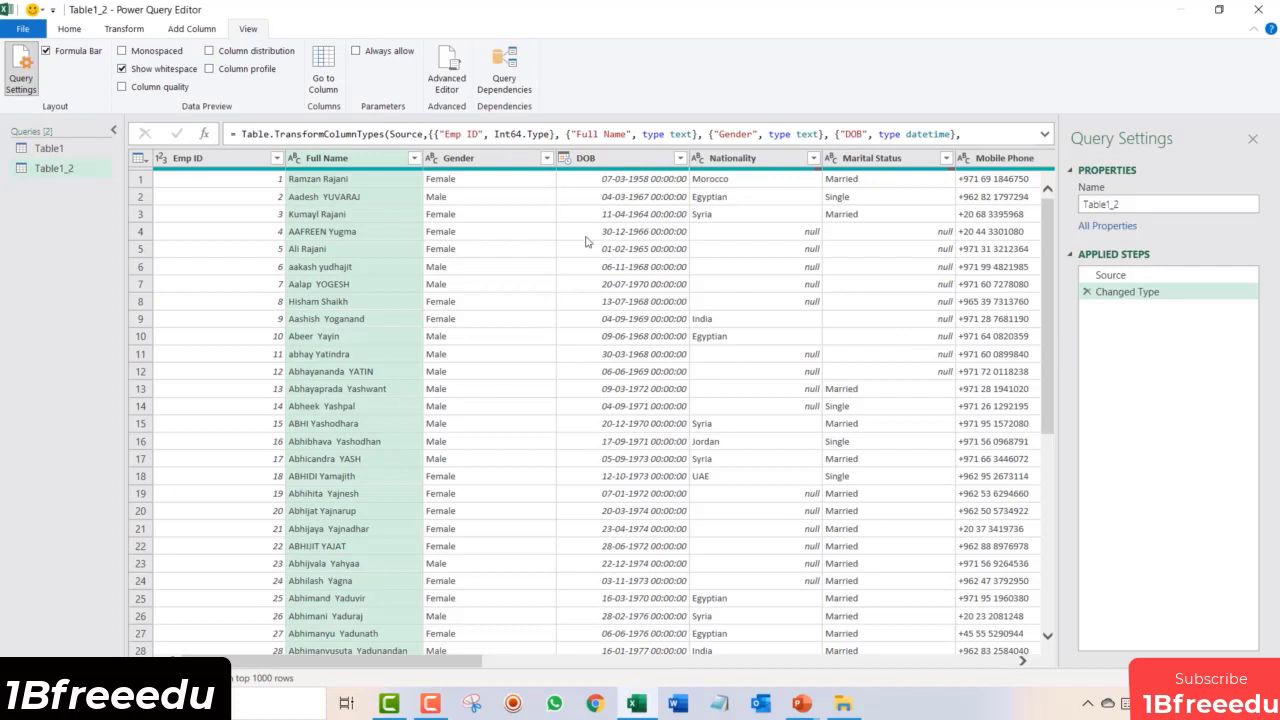
Step: Split the Full Name column by a space delimiter at each occurrence of the delimiter
left_click(358, 165)
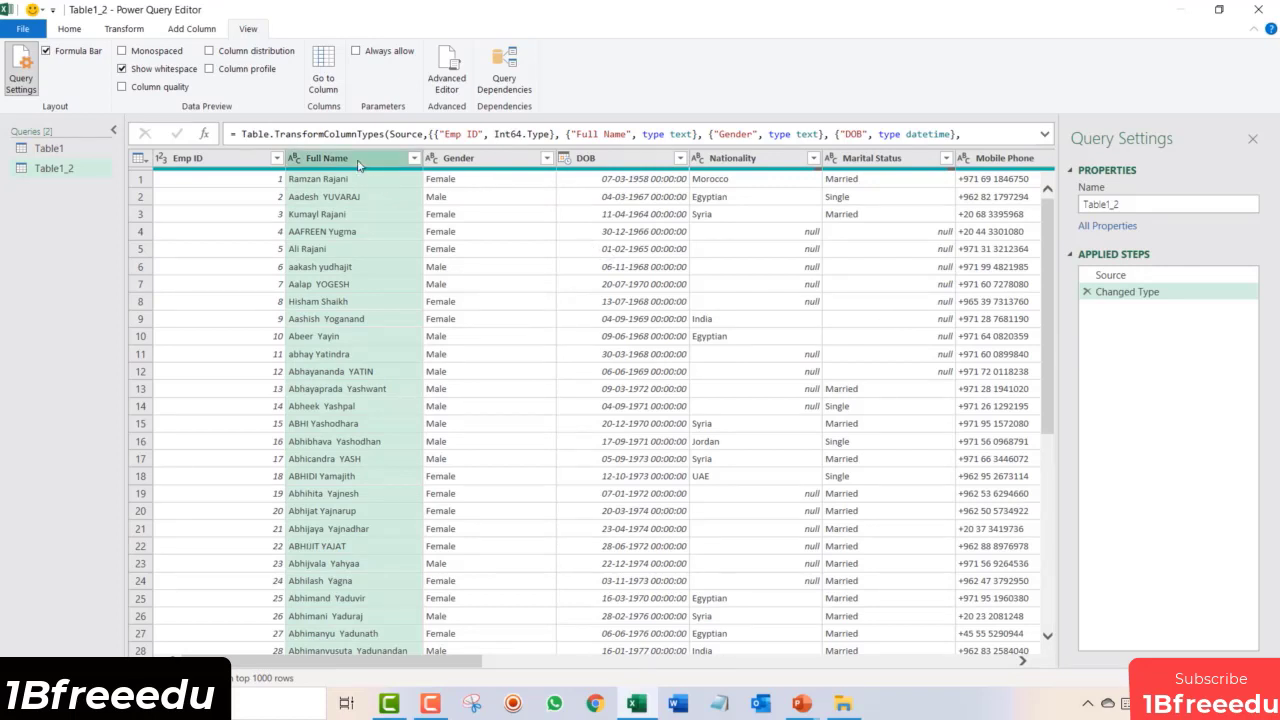
left_click(133, 34)
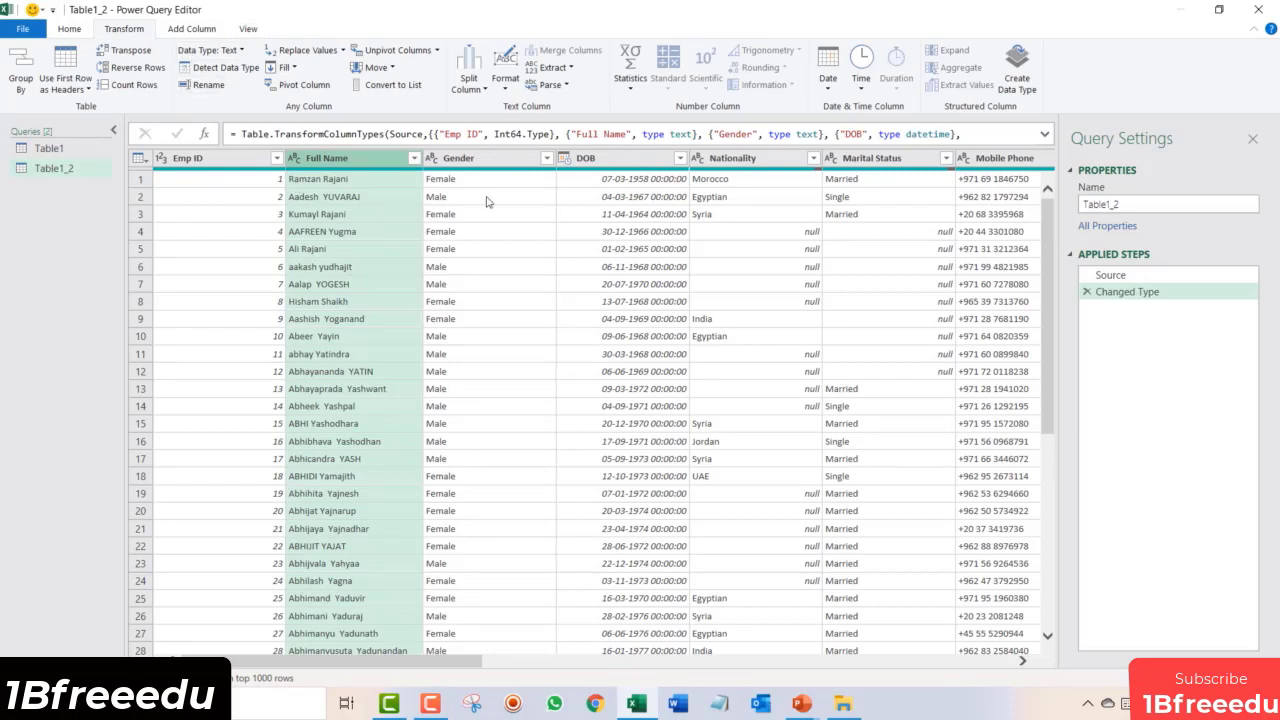
left_click(470, 90)
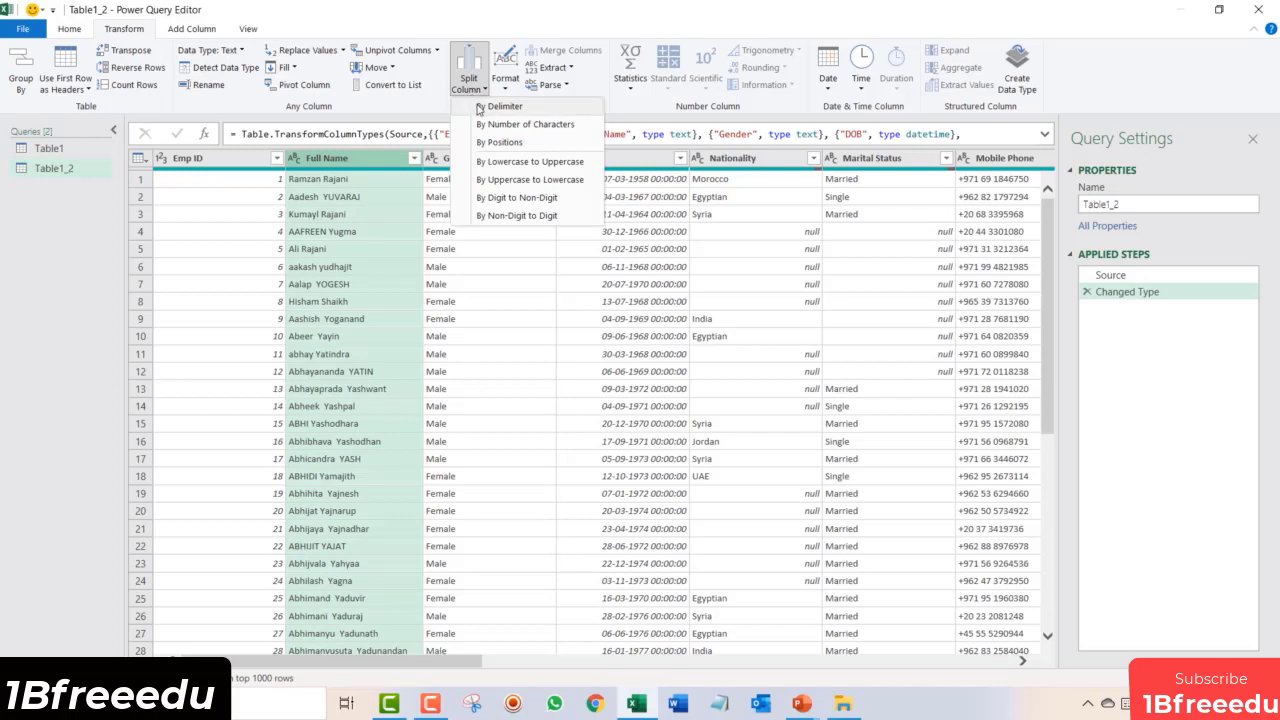
left_click(478, 108)
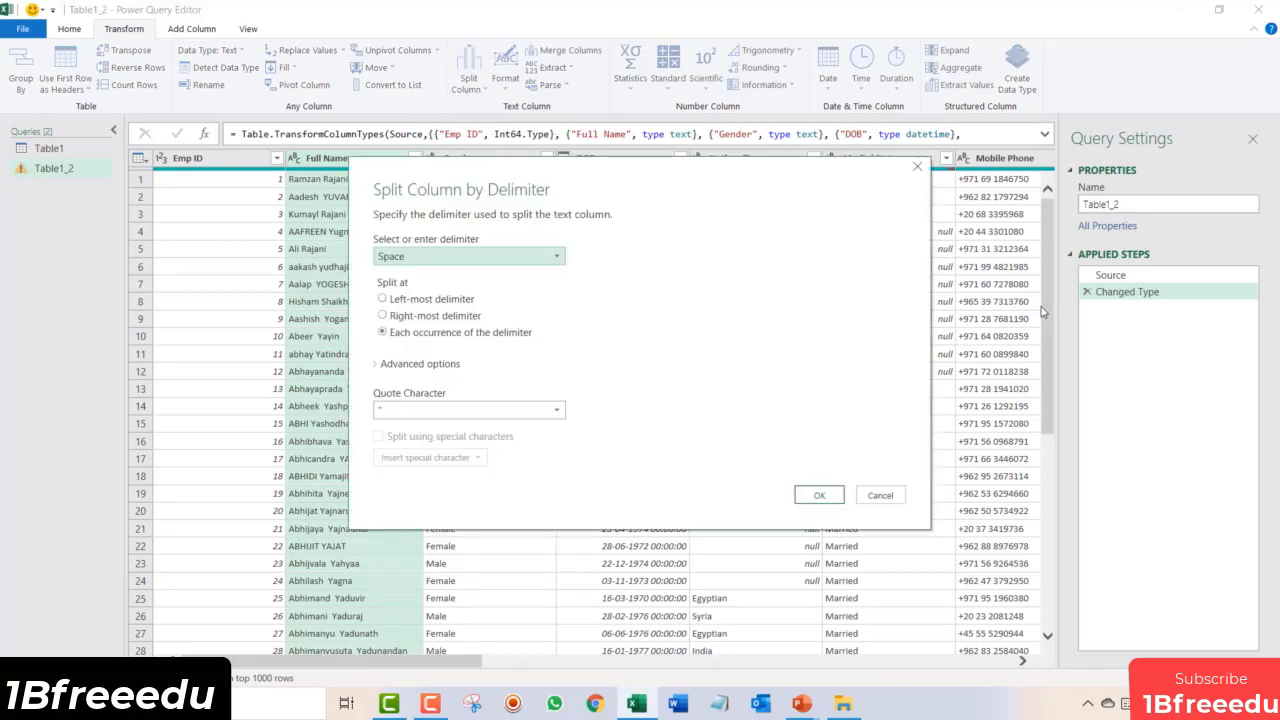
left_click(820, 497)
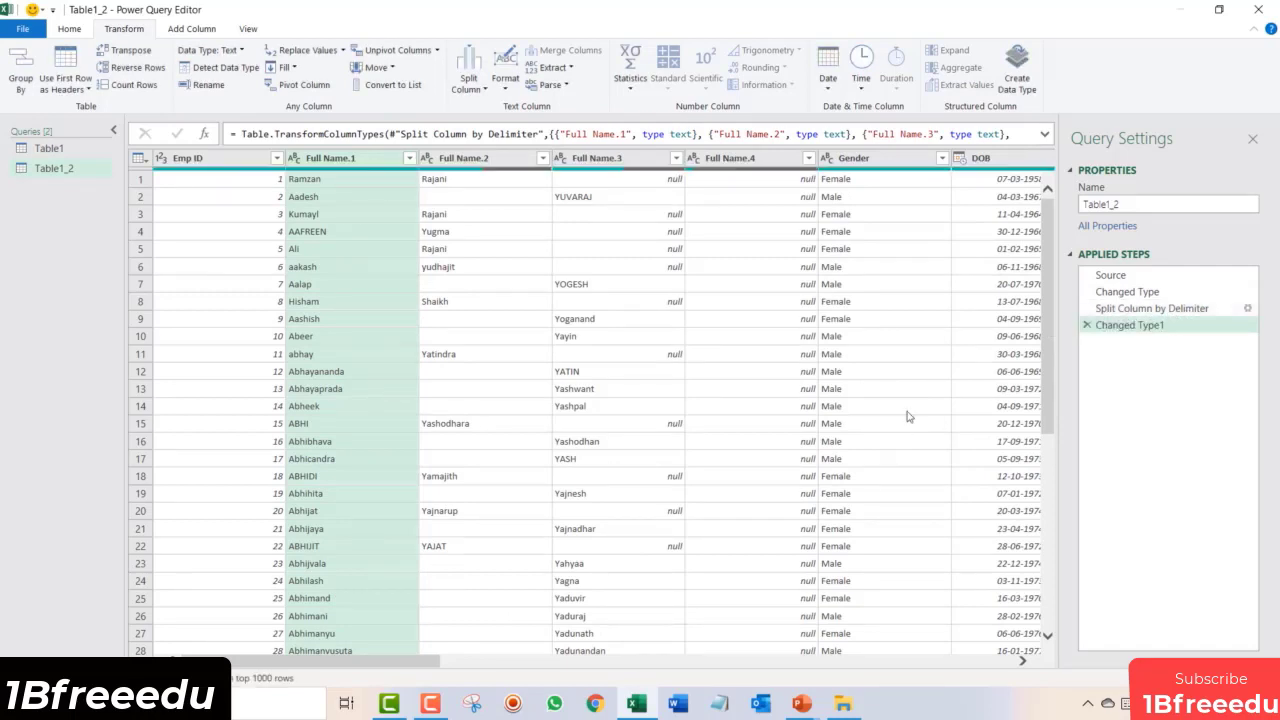
Step: Delete the Changed Type1 and Split Column by Delimiter applied steps from the query
left_click(1087, 327)
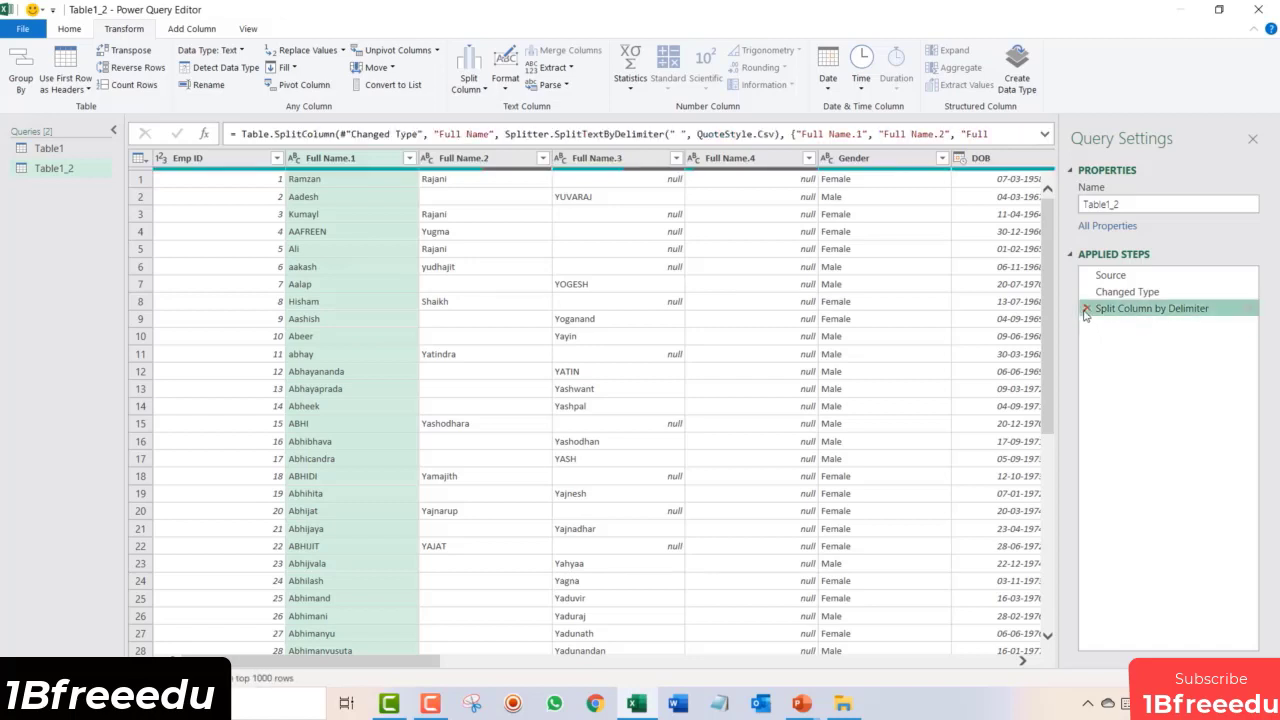
left_click(1086, 310)
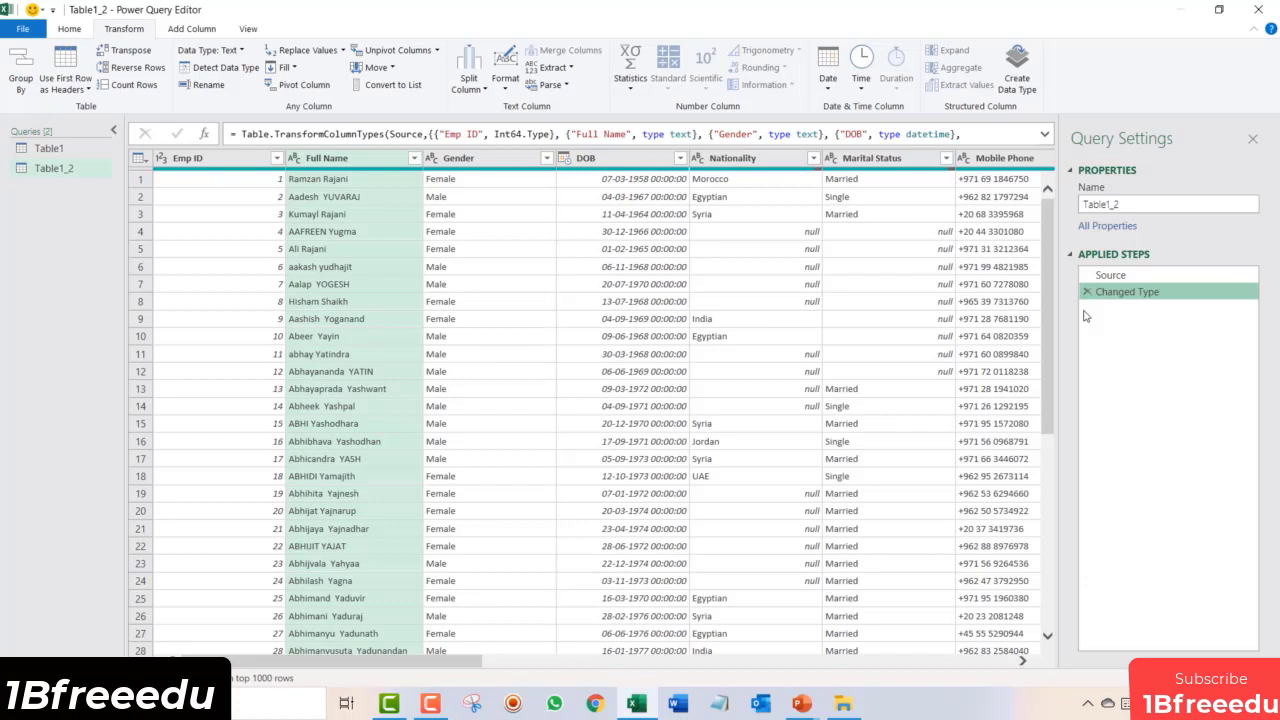
Step: Close the query editor and load the Table1_2 query to the default destination
left_click(24, 30)
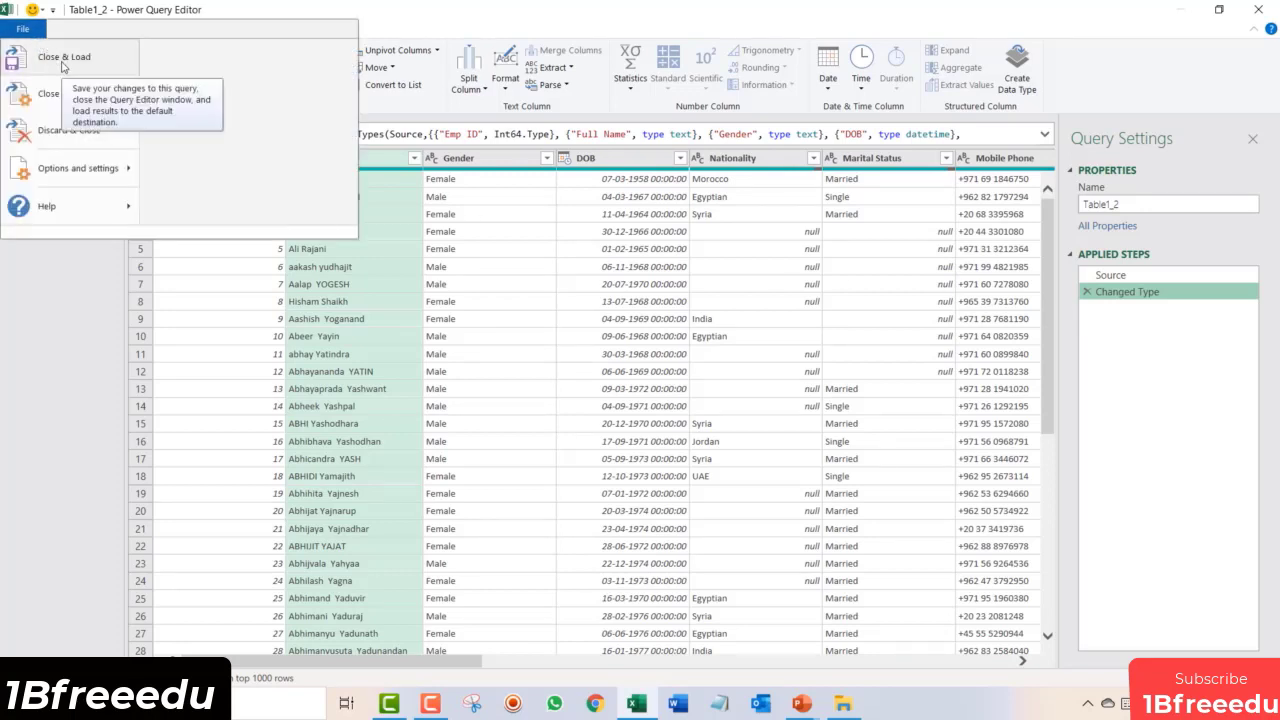
left_click(63, 60)
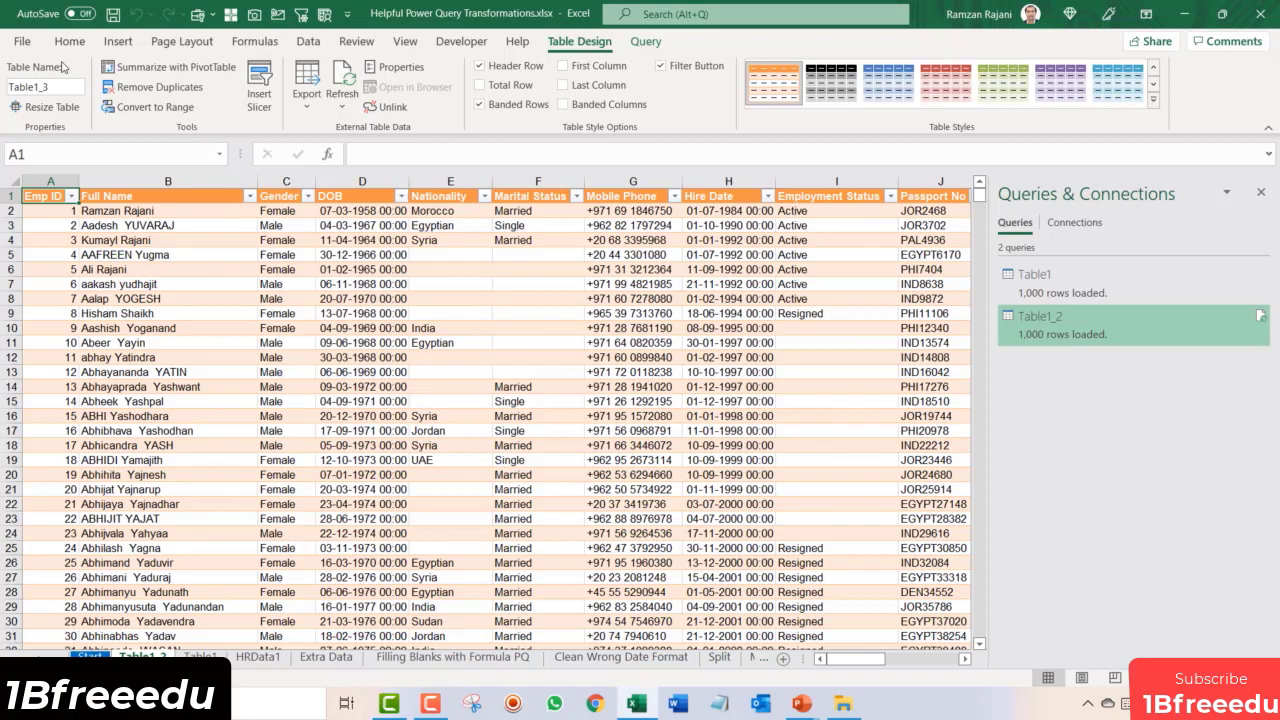
Step: Examine the capitalization and spacing of the entries in the Full Name column of the Table1 sheet
left_click(308, 45)
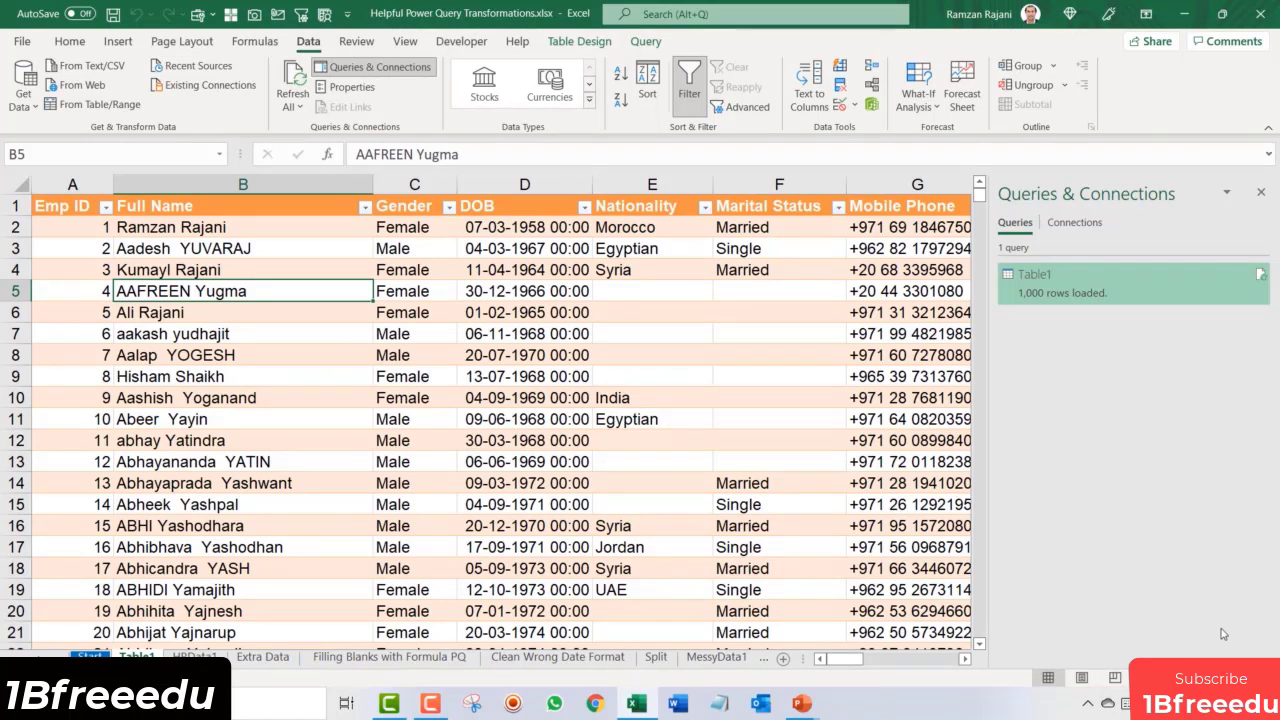
left_click(288, 251)
left_click(469, 338)
left_click(345, 272)
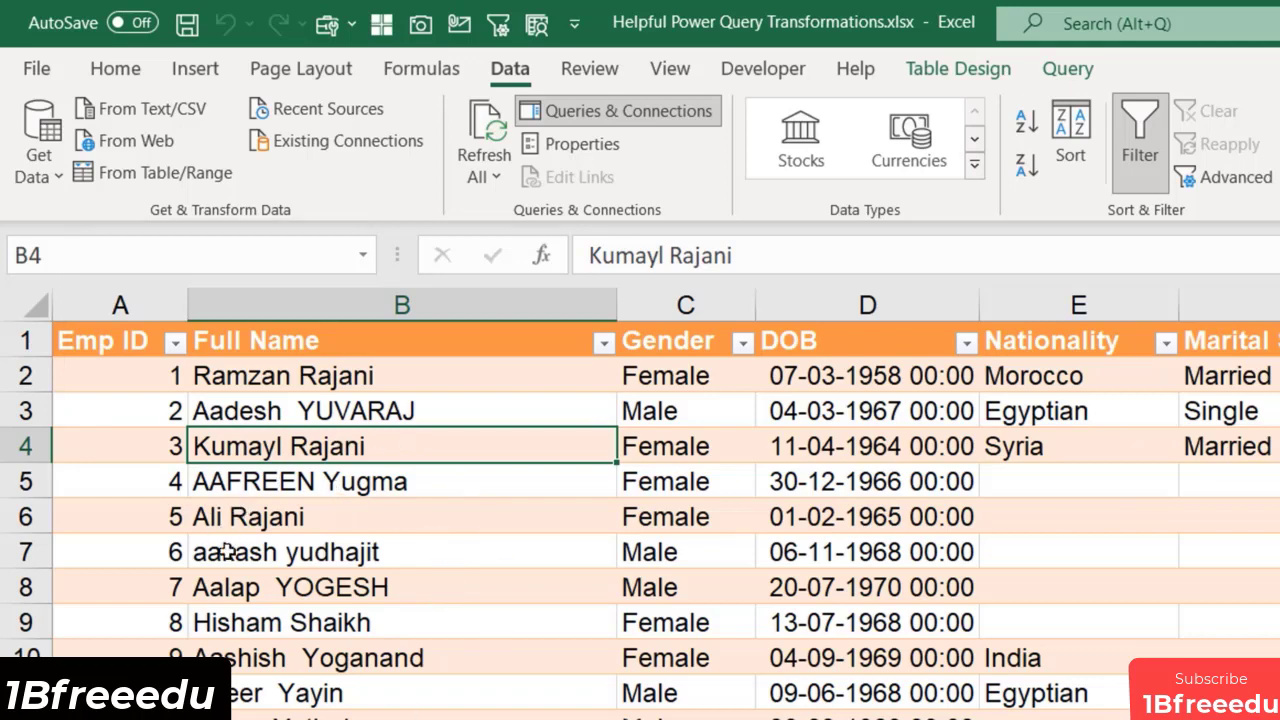
scroll(273, 390, "up", 3)
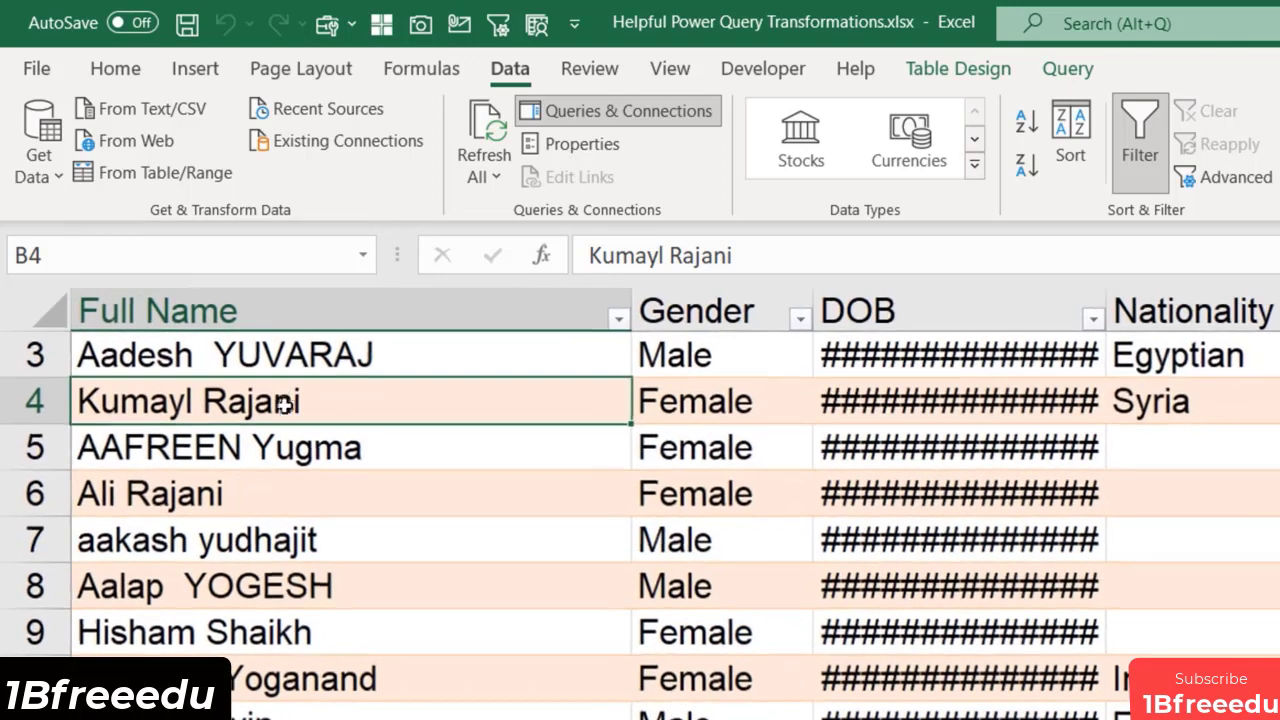
key("ctrl+Home")
key("Down")
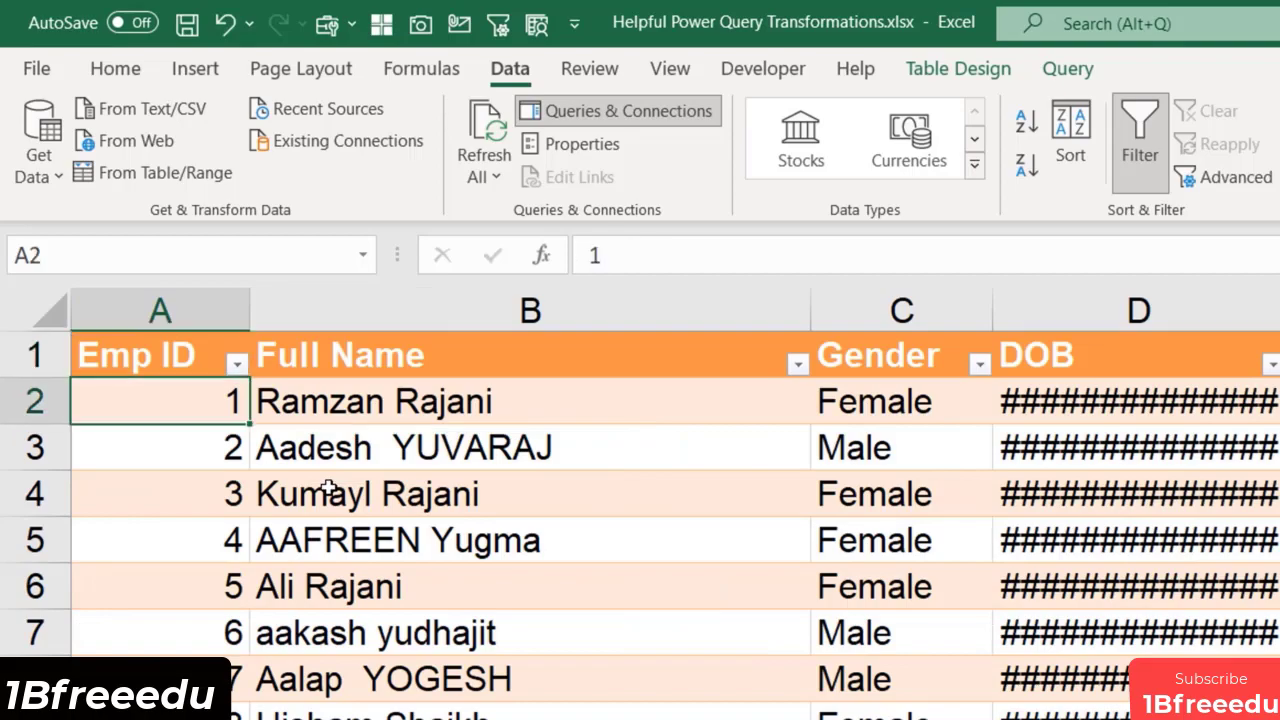
left_click(545, 440)
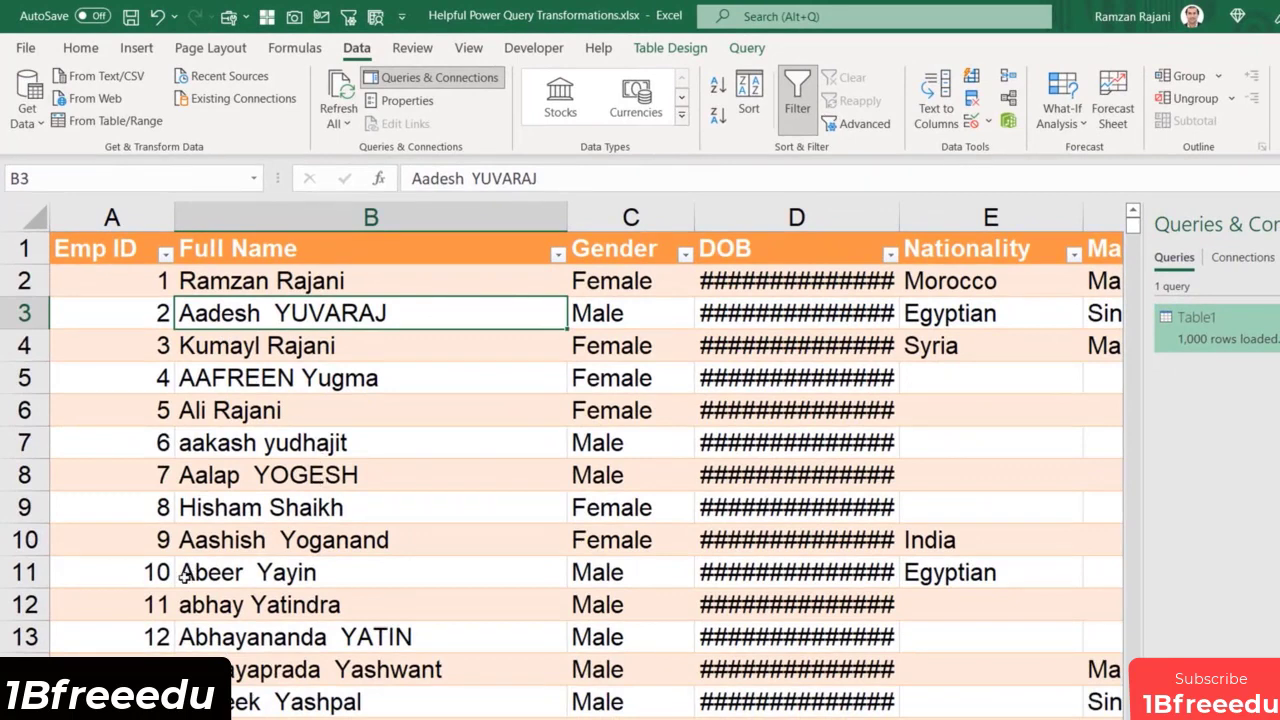
left_click(225, 572)
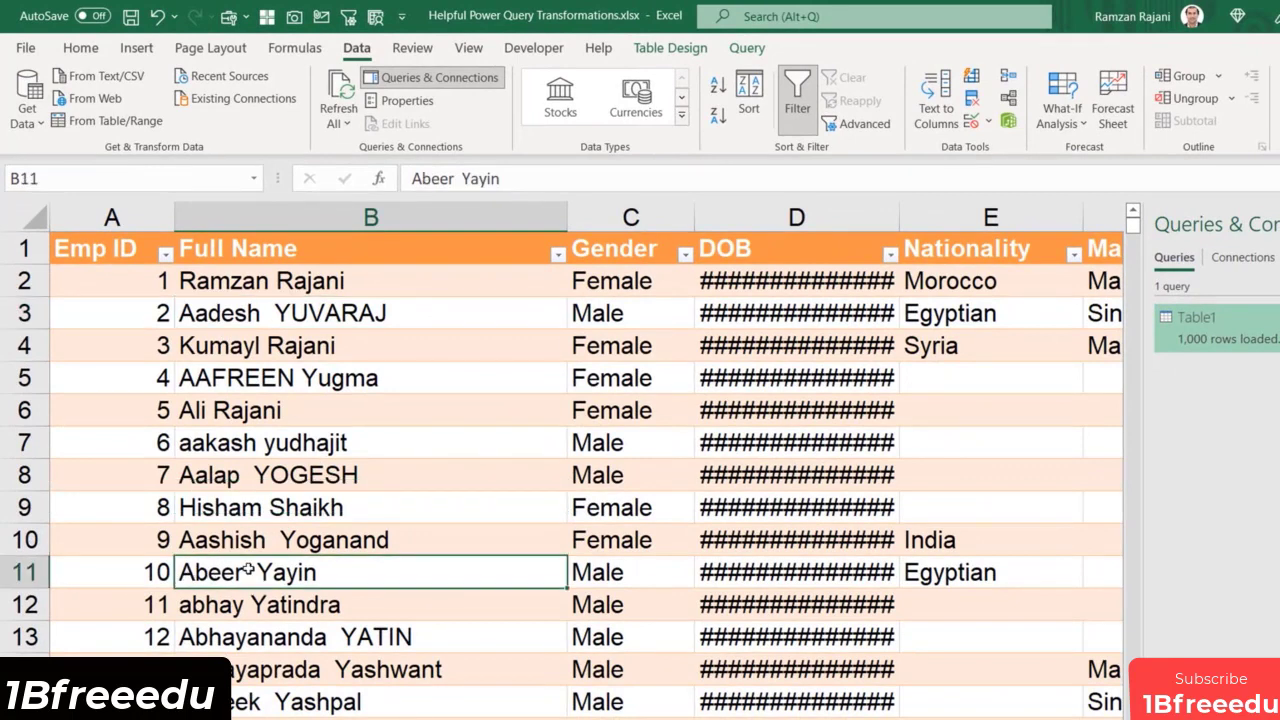
left_click(365, 641)
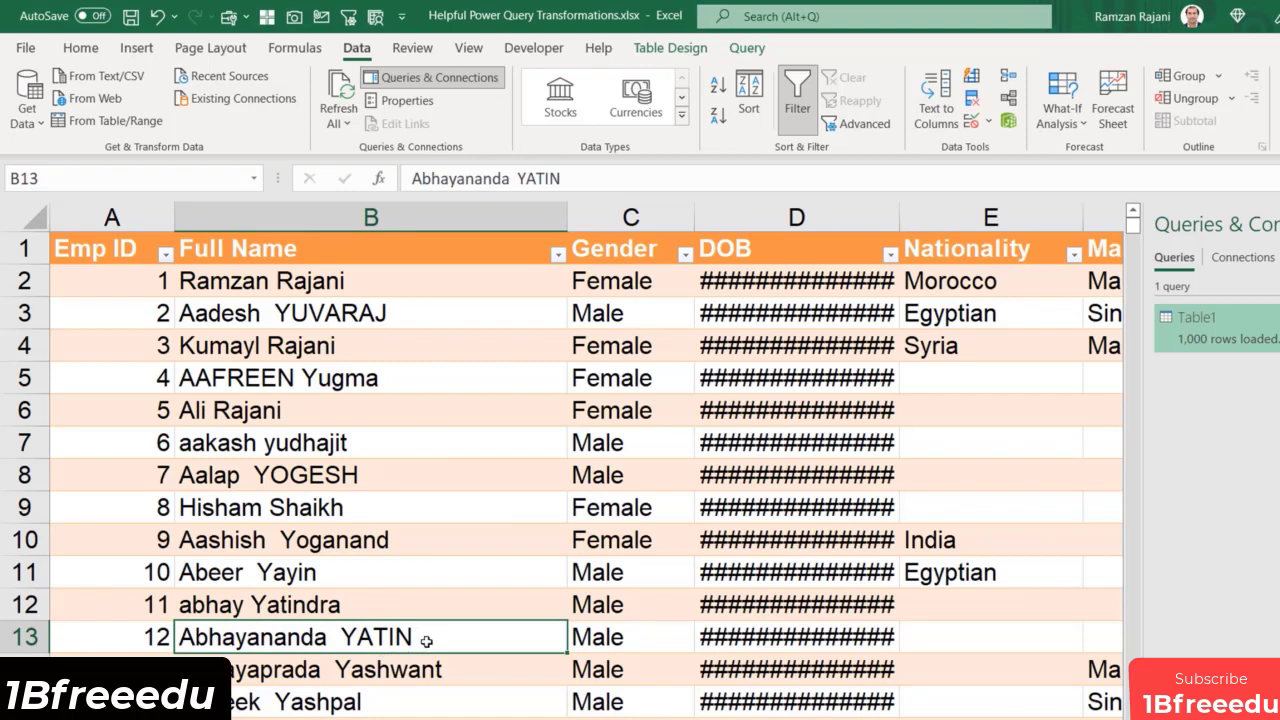
Step: Widen the DOB column to fit its dates and create a new query from the table on the Table1 sheet
left_click_drag(899, 210, 922, 204)
left_click(402, 333)
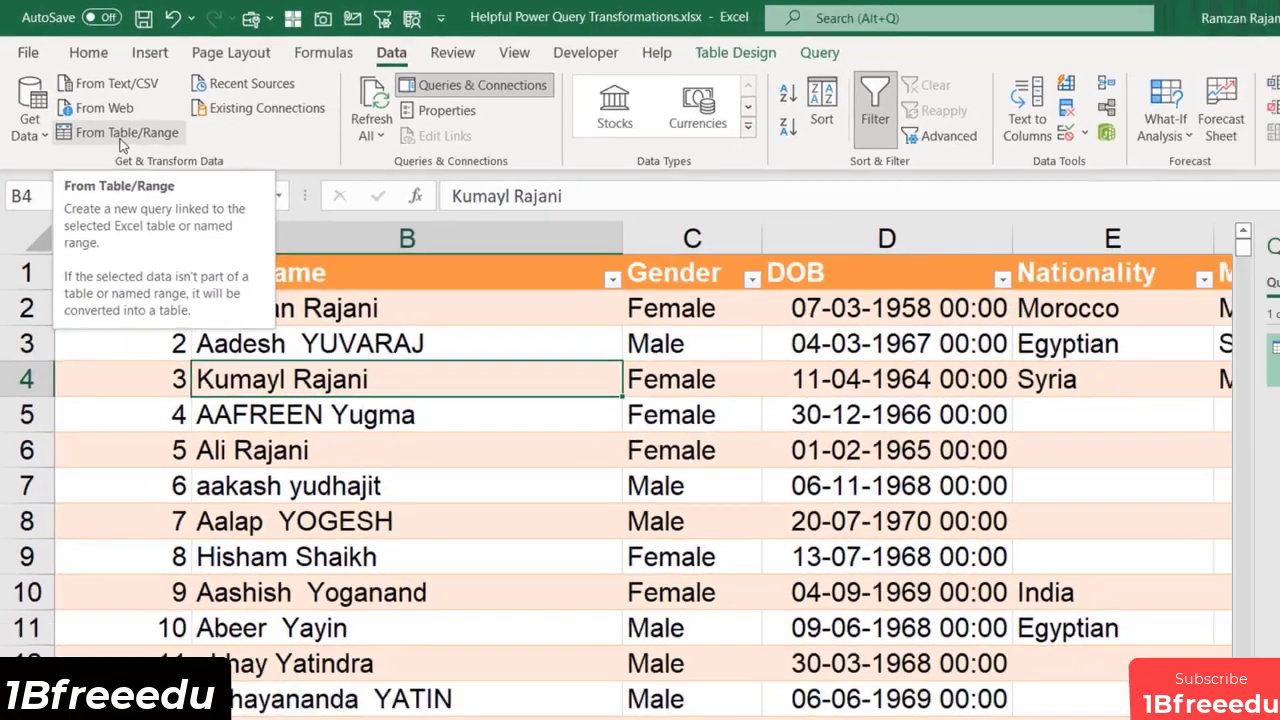
left_click(145, 168)
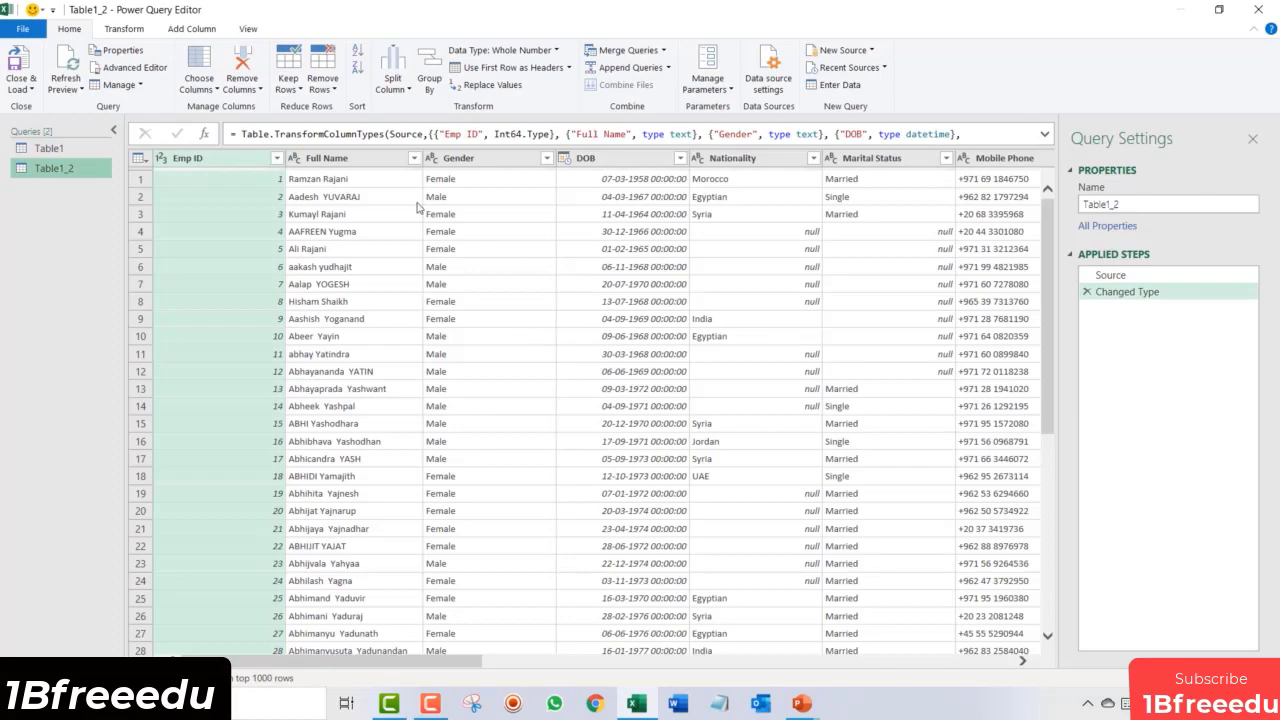
Step: Format the Full Name column with Capitalize Each Word
left_click(372, 184)
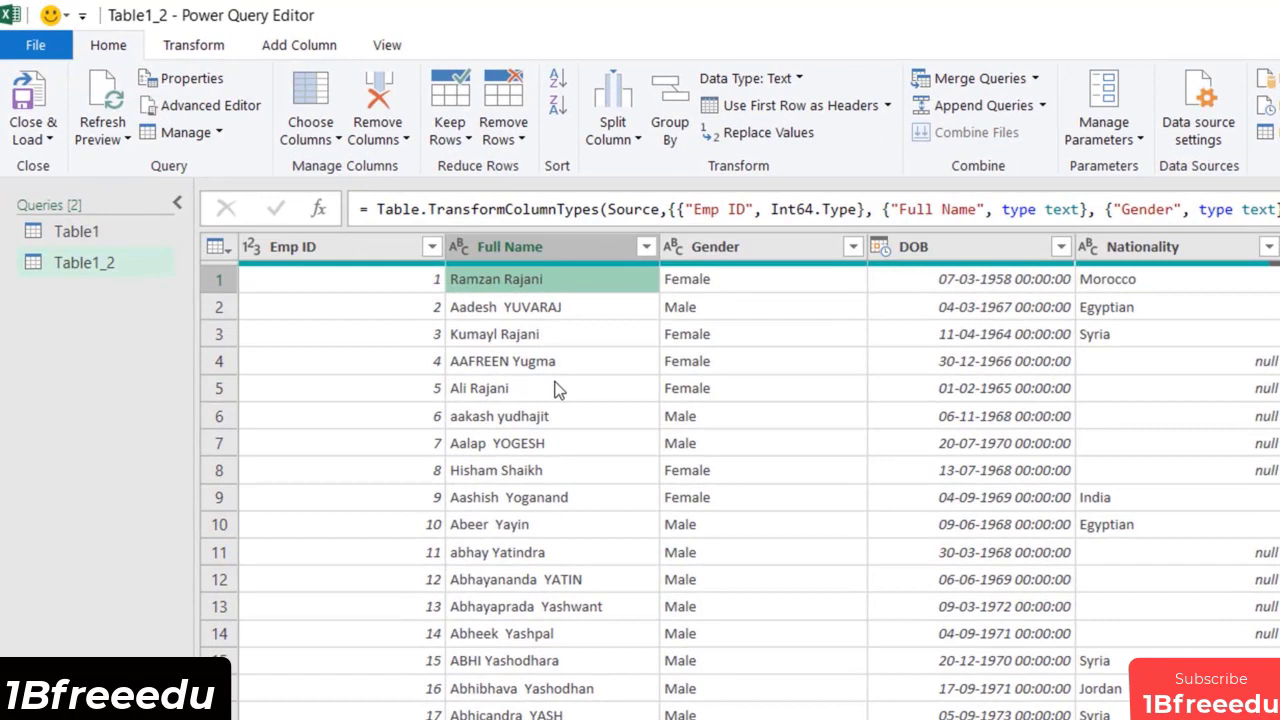
left_click(534, 240)
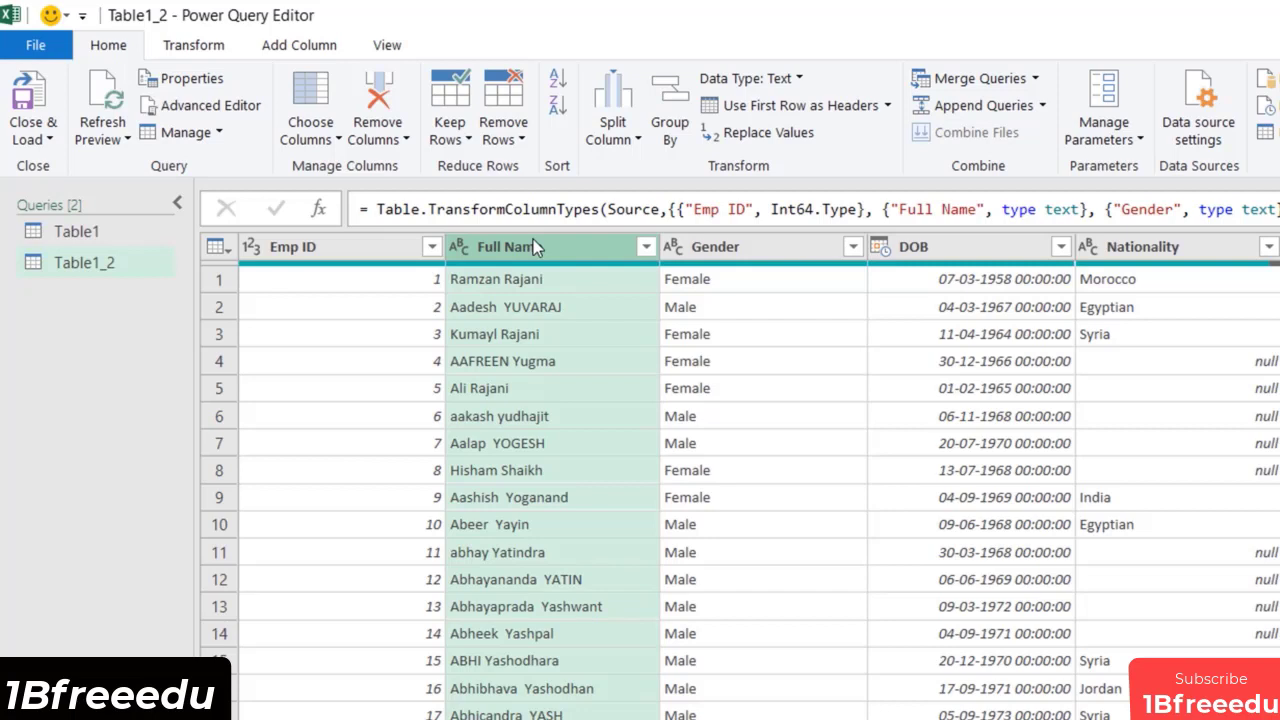
left_click(195, 45)
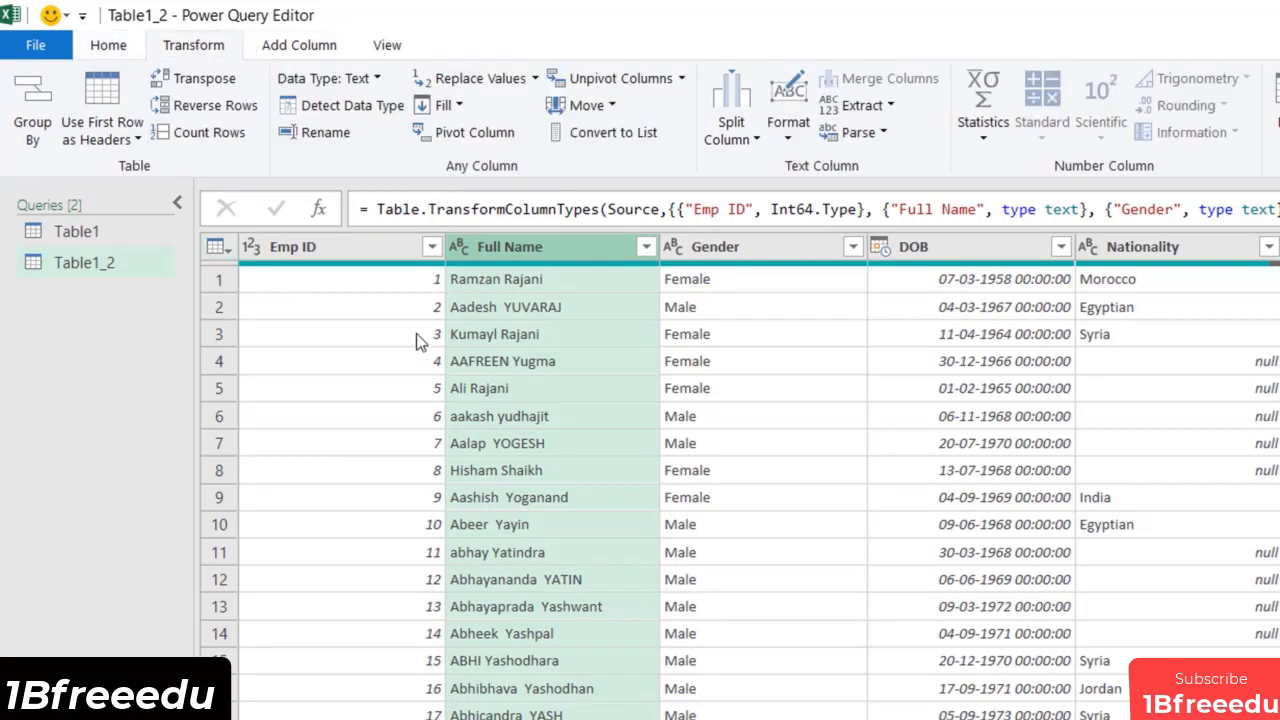
left_click(795, 143)
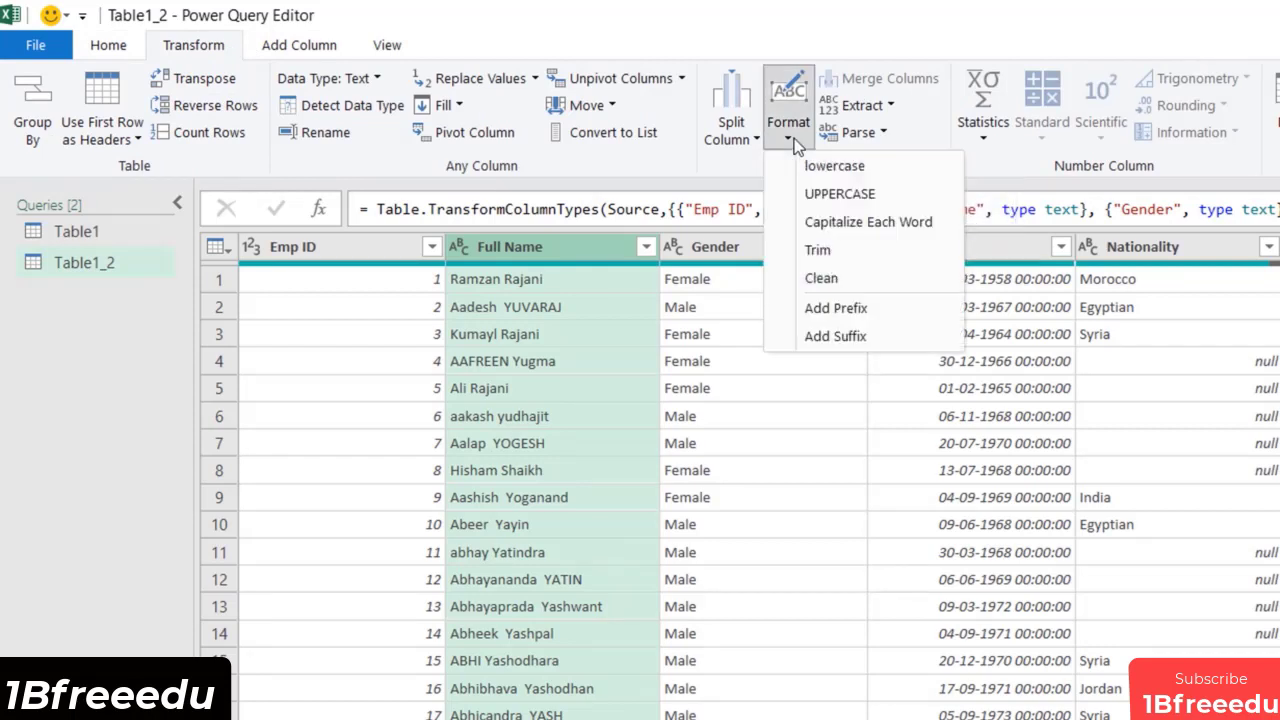
left_click(895, 224)
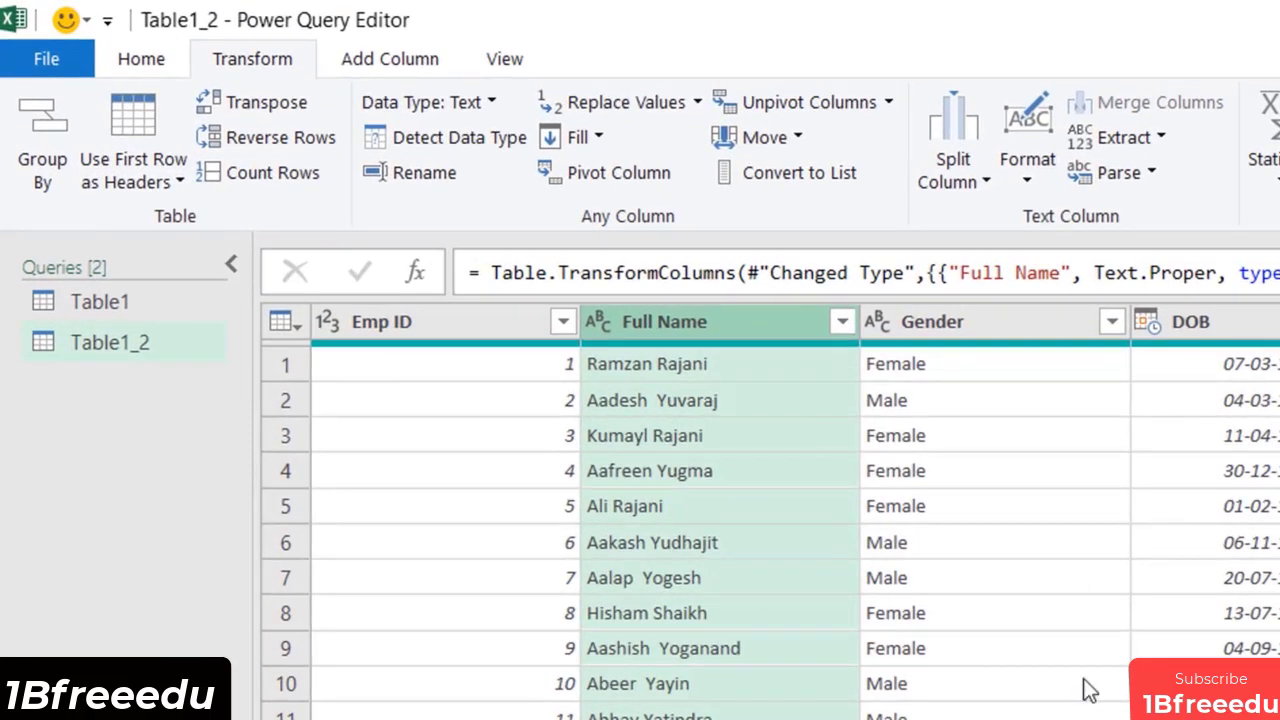
Step: Close the query editor and load the query with the capitalized full names into the workbook
left_click(60, 52)
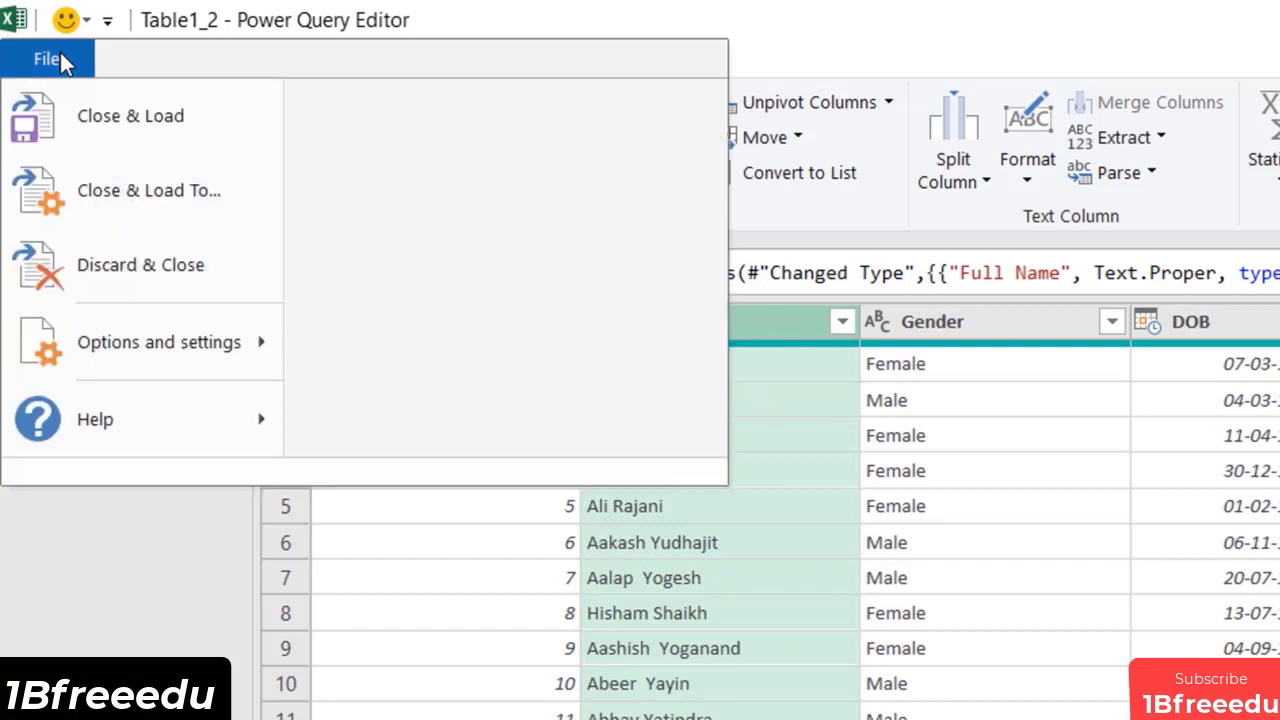
left_click(114, 118)
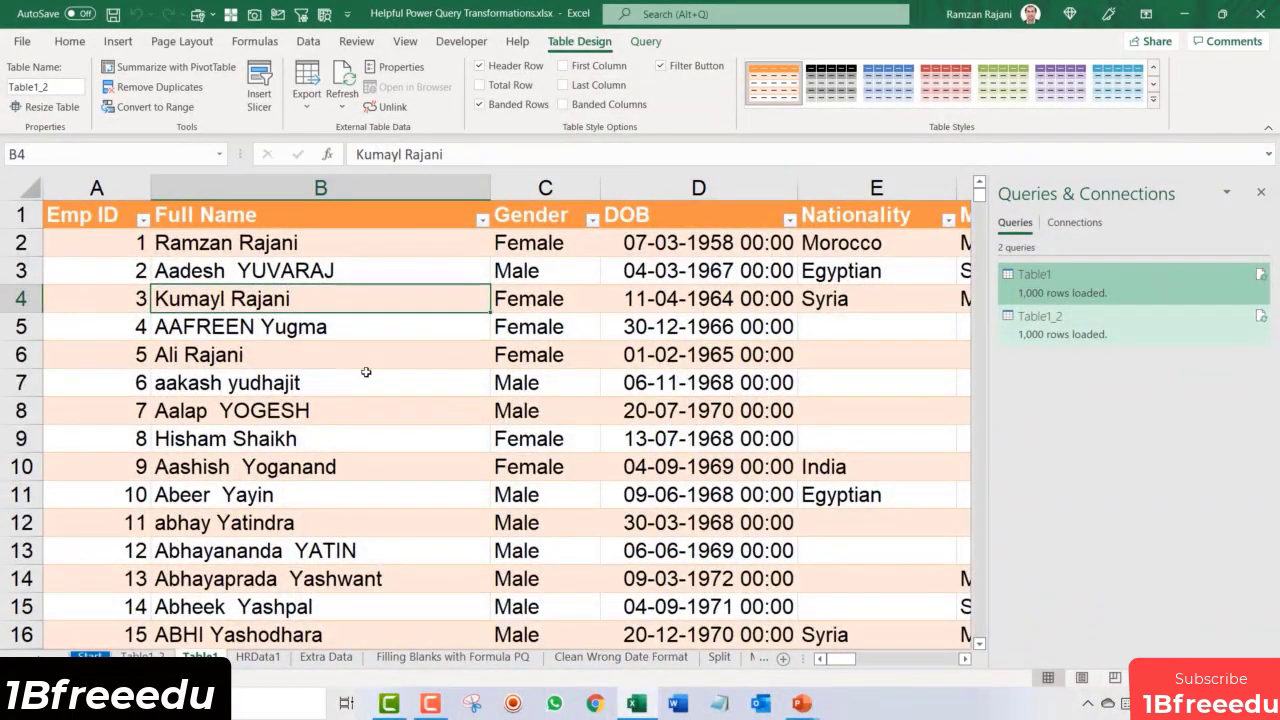
Step: Preview the Table1 query and compare its Full Name entries with those on the Table1_2 sheet
scroll(366, 372, "down", 2)
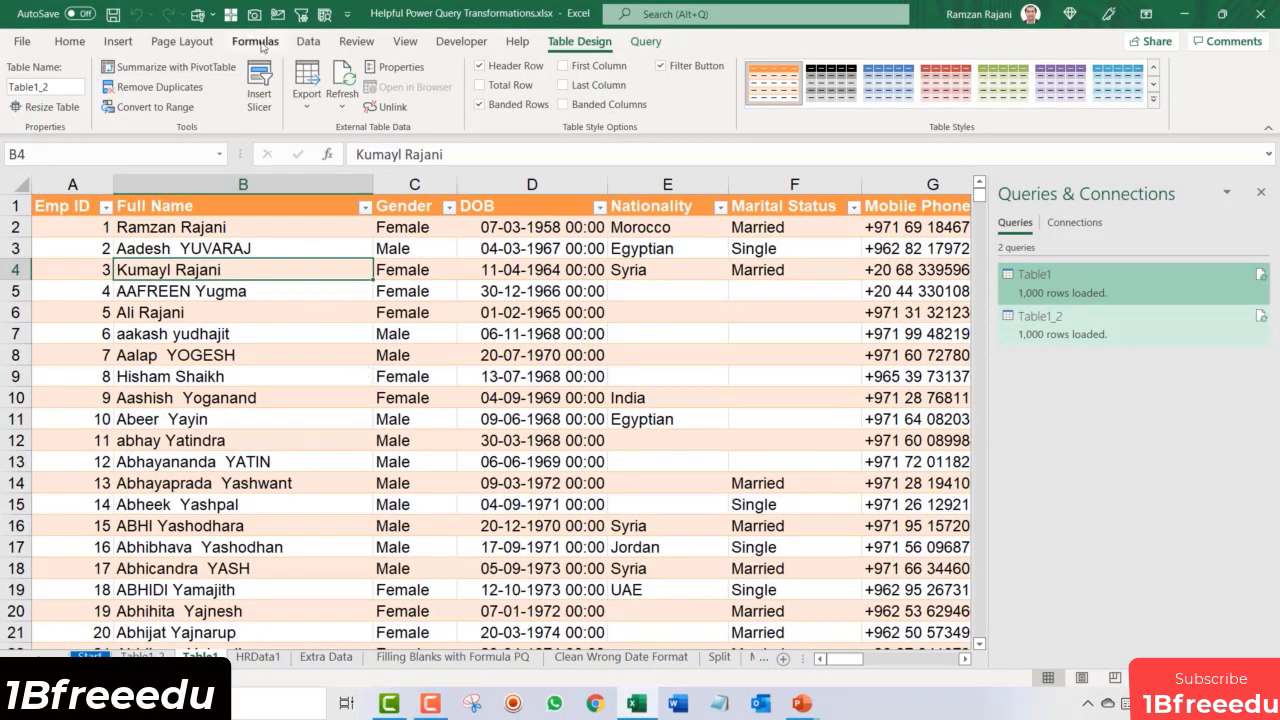
left_click(308, 41)
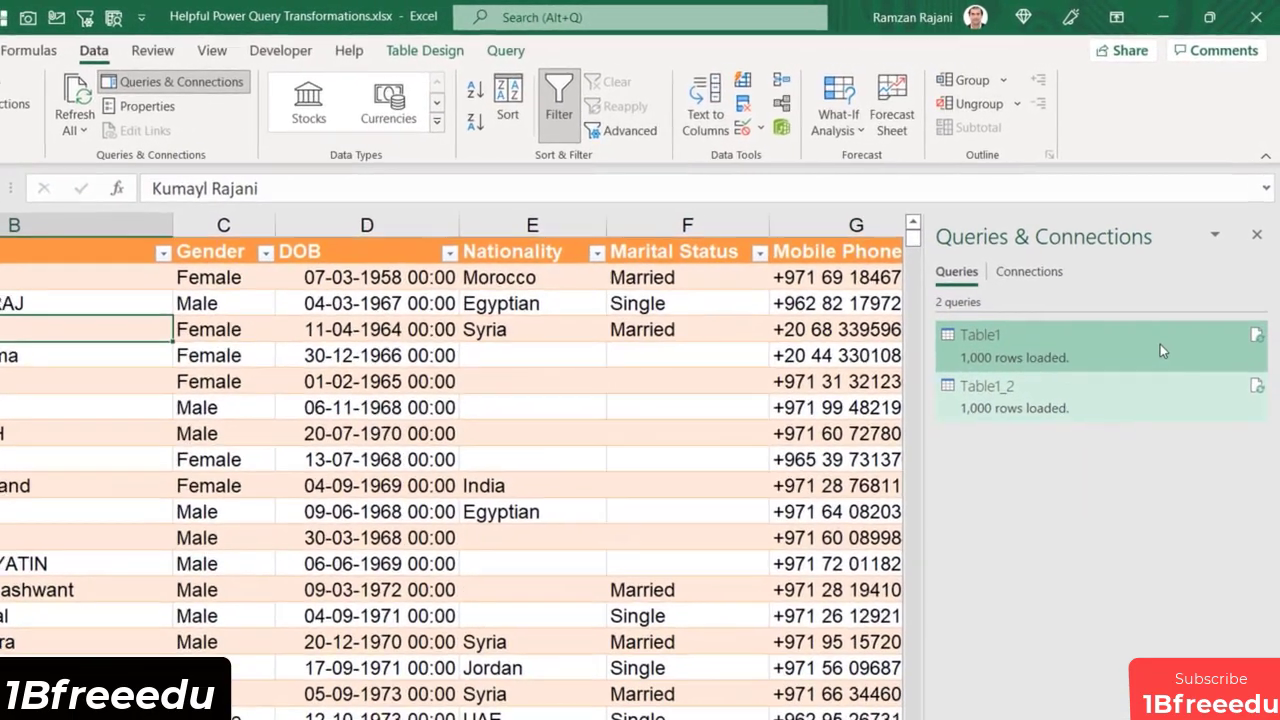
mouse_move(1186, 316)
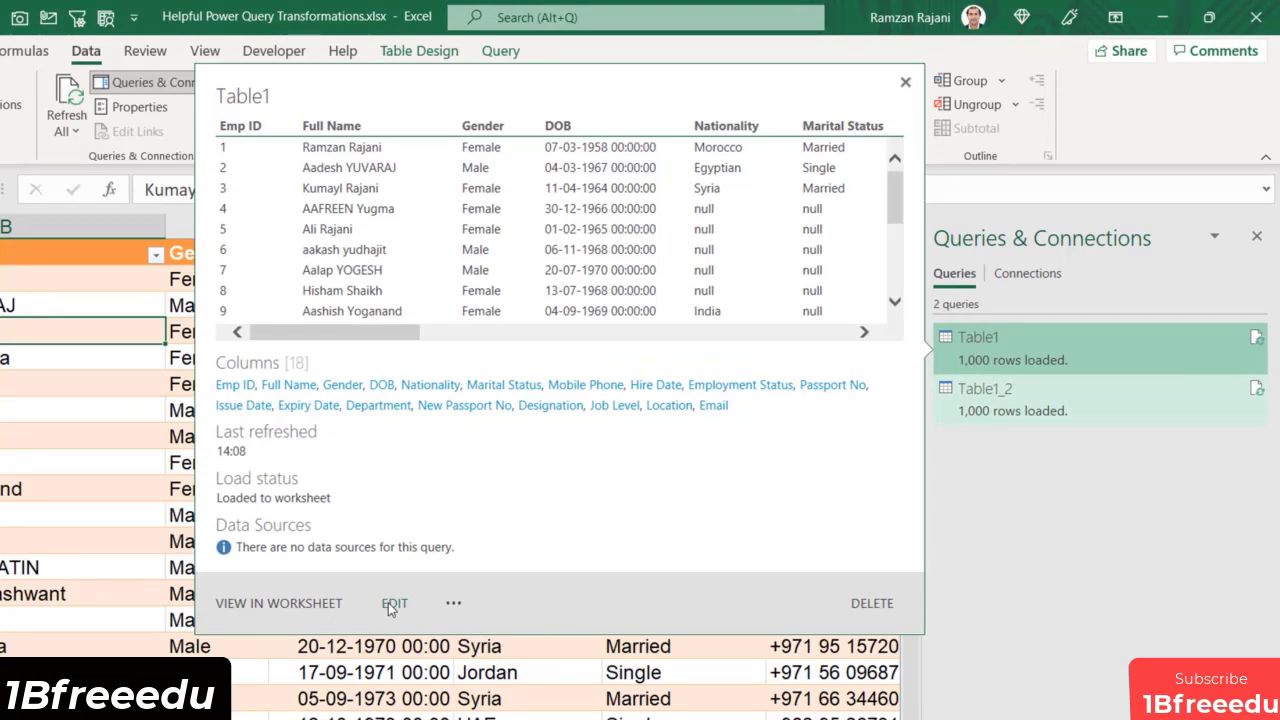
left_click(128, 460)
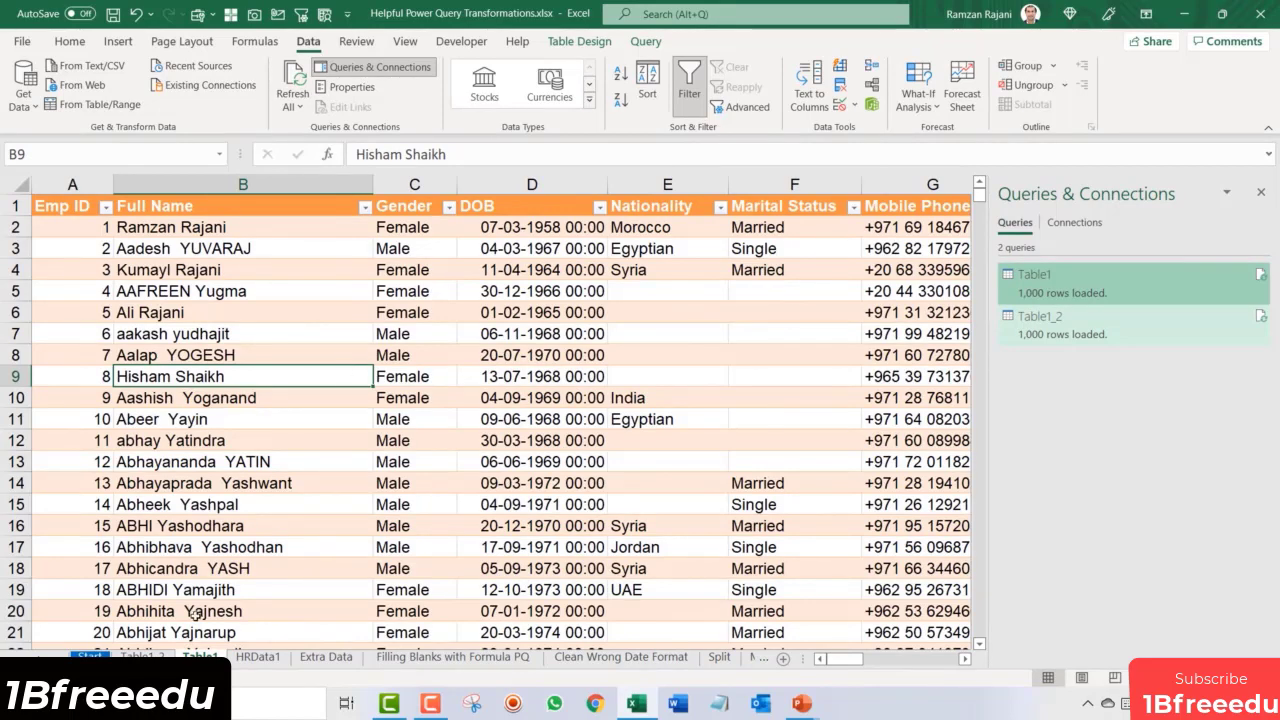
left_click(140, 657)
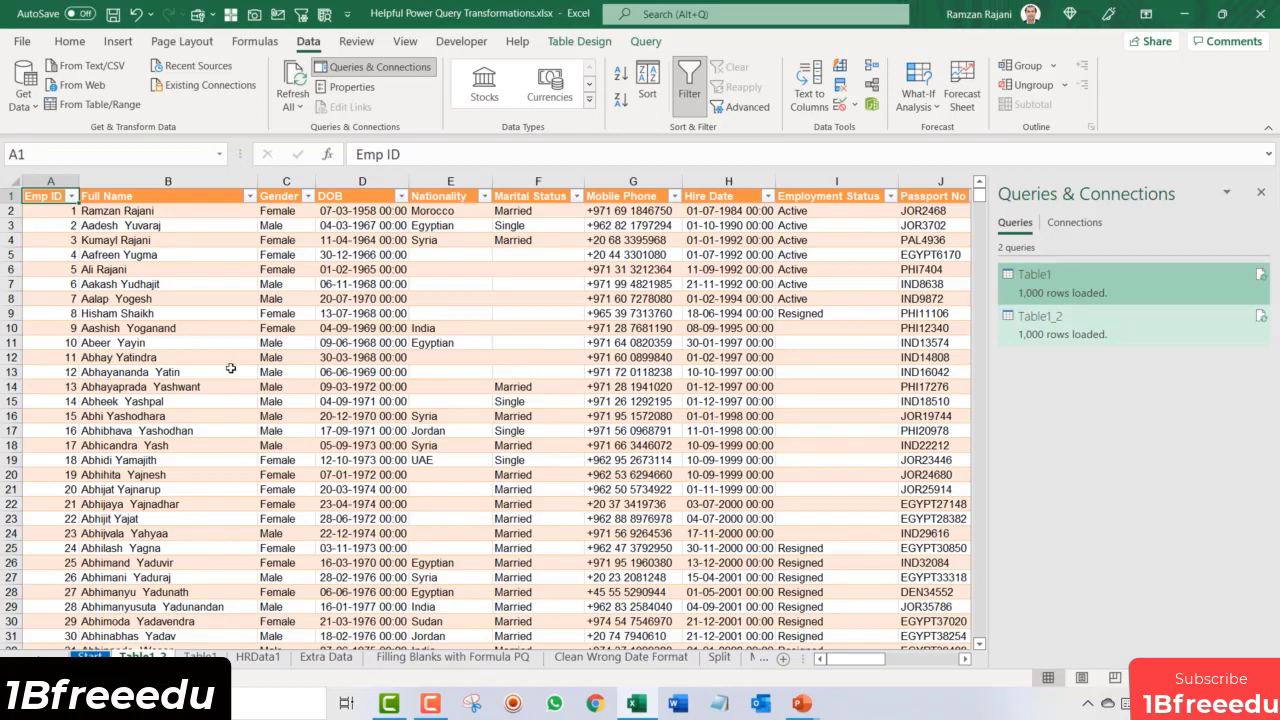
scroll(148, 314, "up", 3, "ctrl")
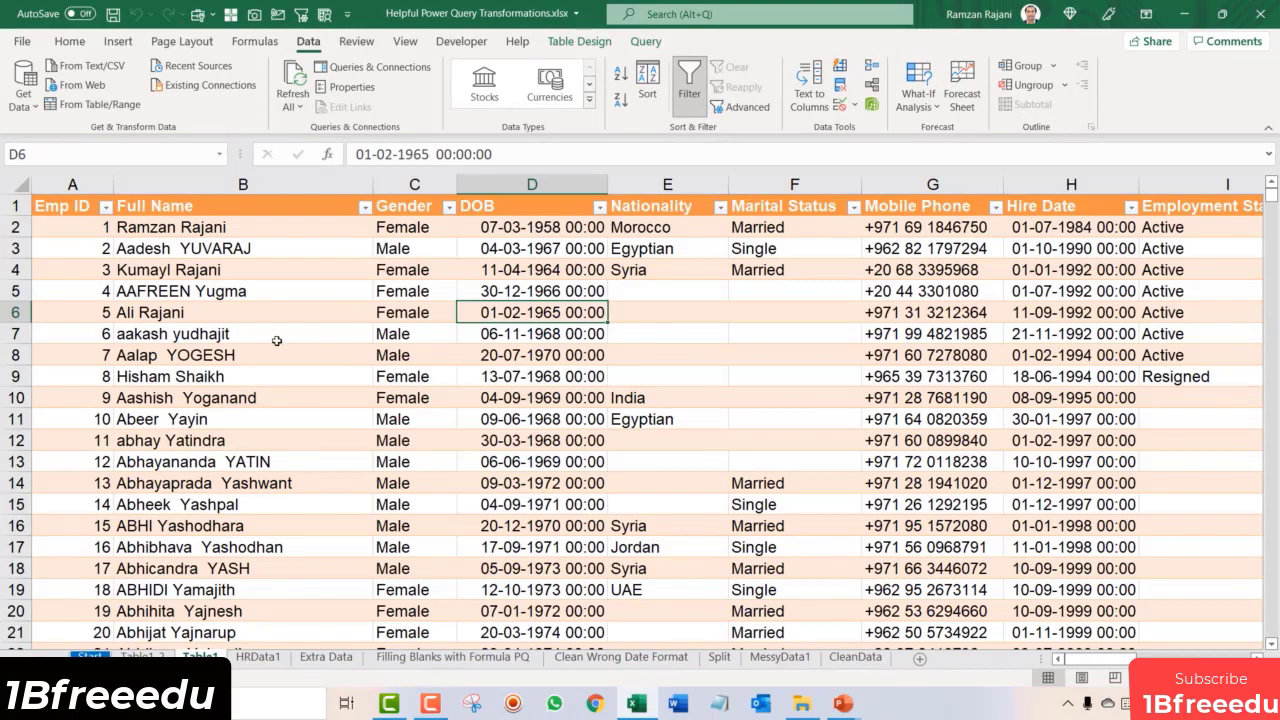
Step: Zoom in on the Table1 sheet and examine its first employee records from the header row down
left_click(210, 228)
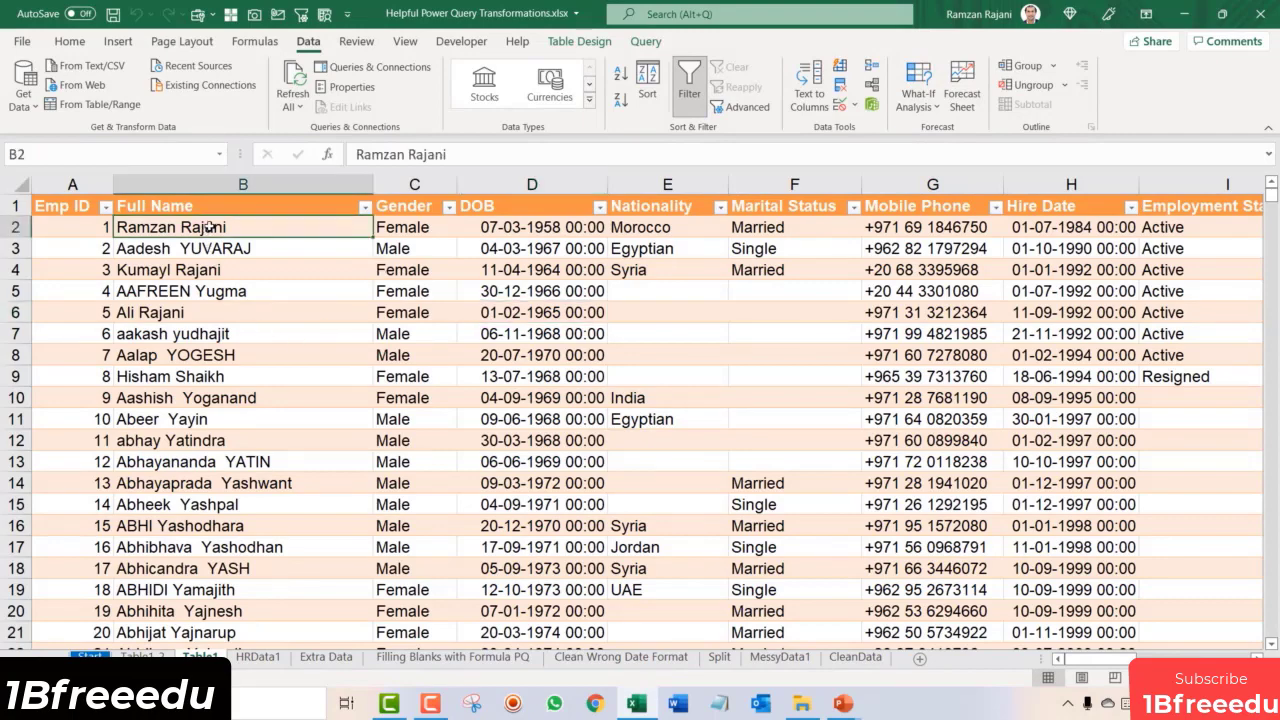
scroll(210, 228, "up", 2, "ctrl")
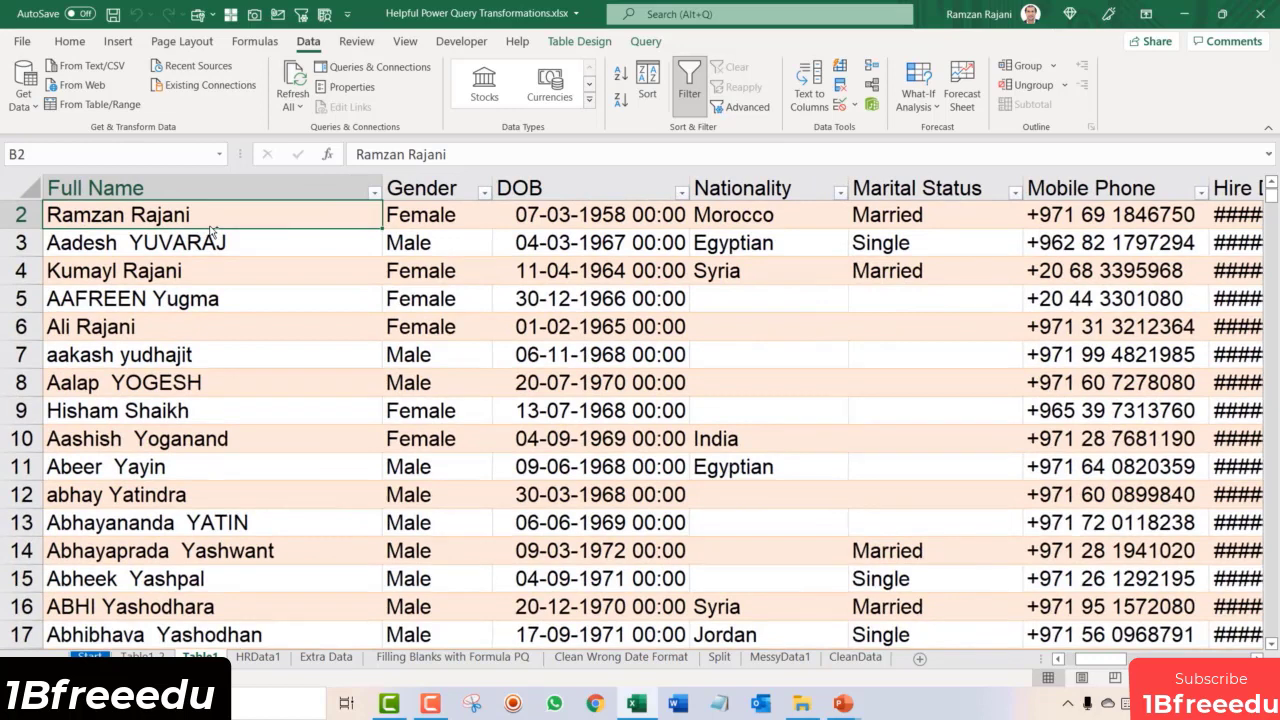
key("ctrl+Home")
key("Down")
key("Right")
key("Right")
key("Down")
key("Down")
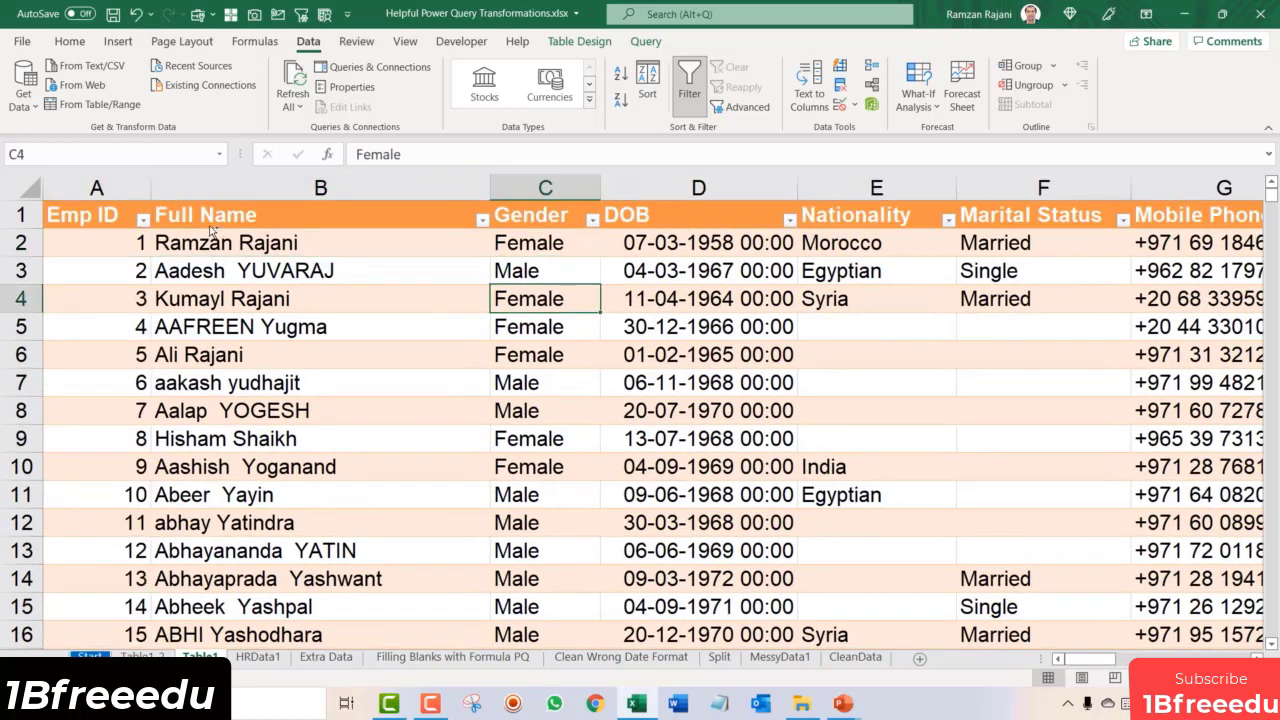
key("Left")
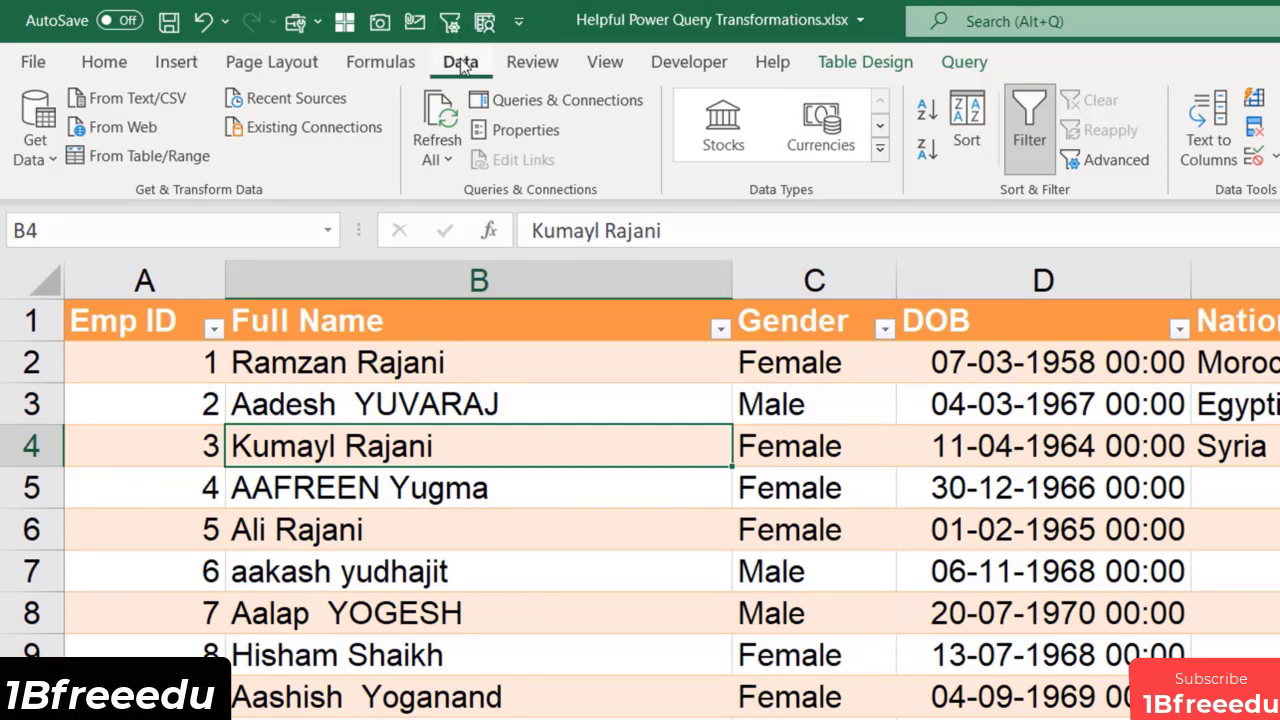
Step: Show the workbook's queries and open the Table1 query for editing
left_click(577, 113)
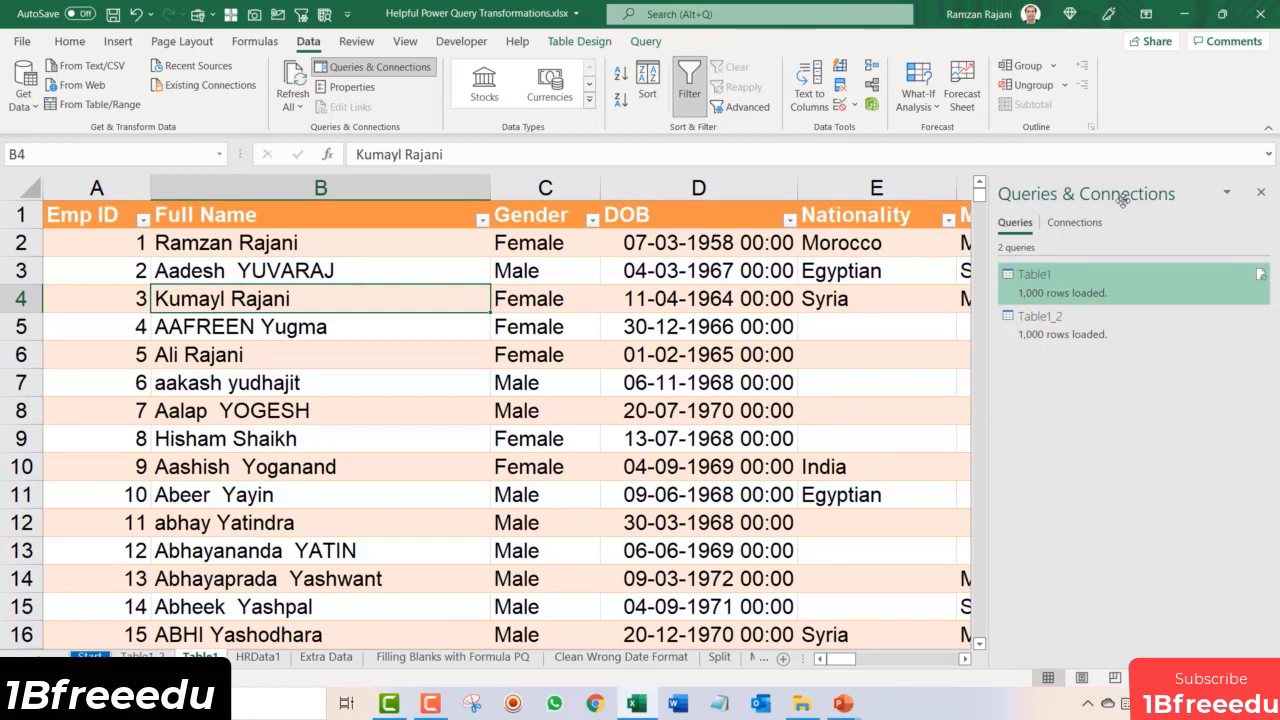
left_click(1260, 192)
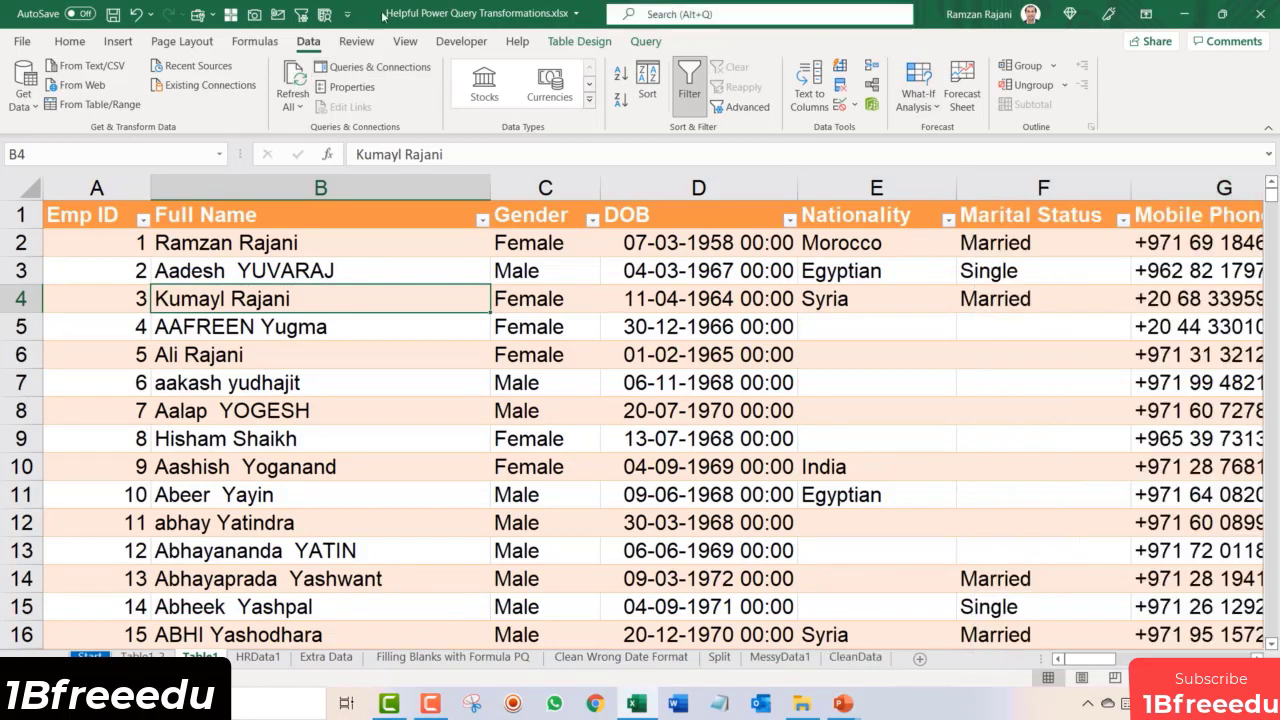
left_click(401, 68)
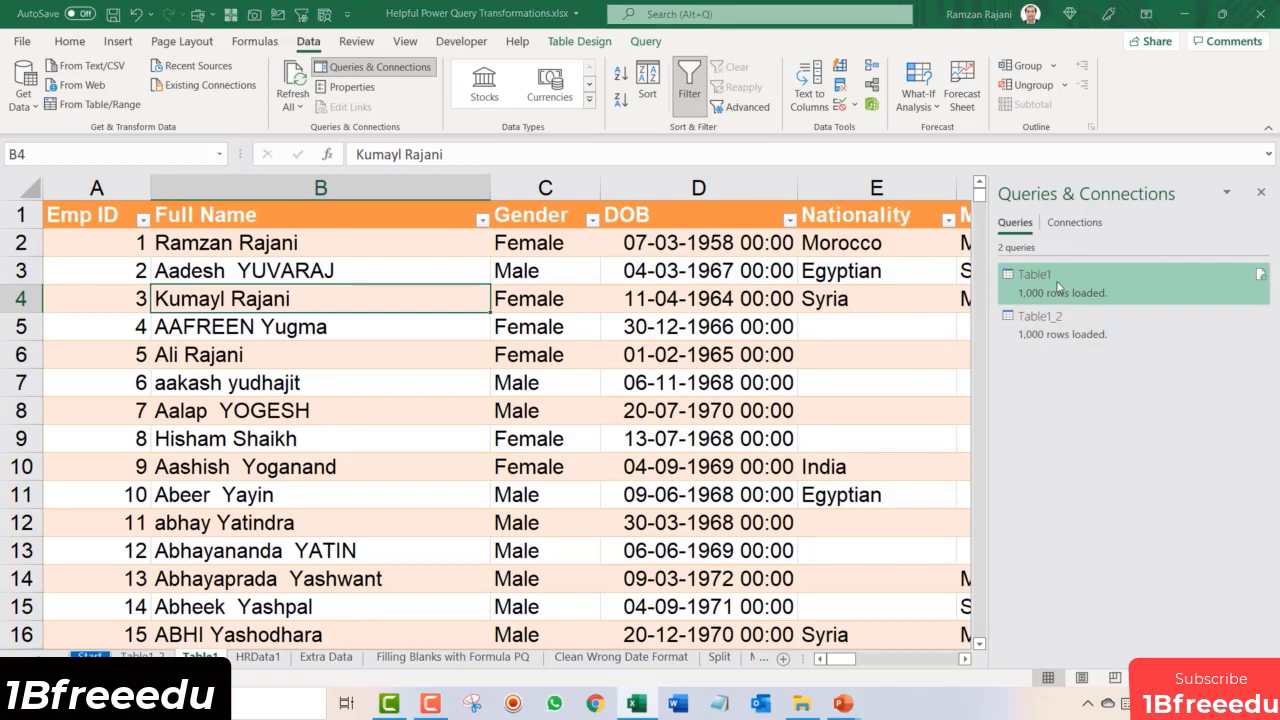
mouse_move(1122, 284)
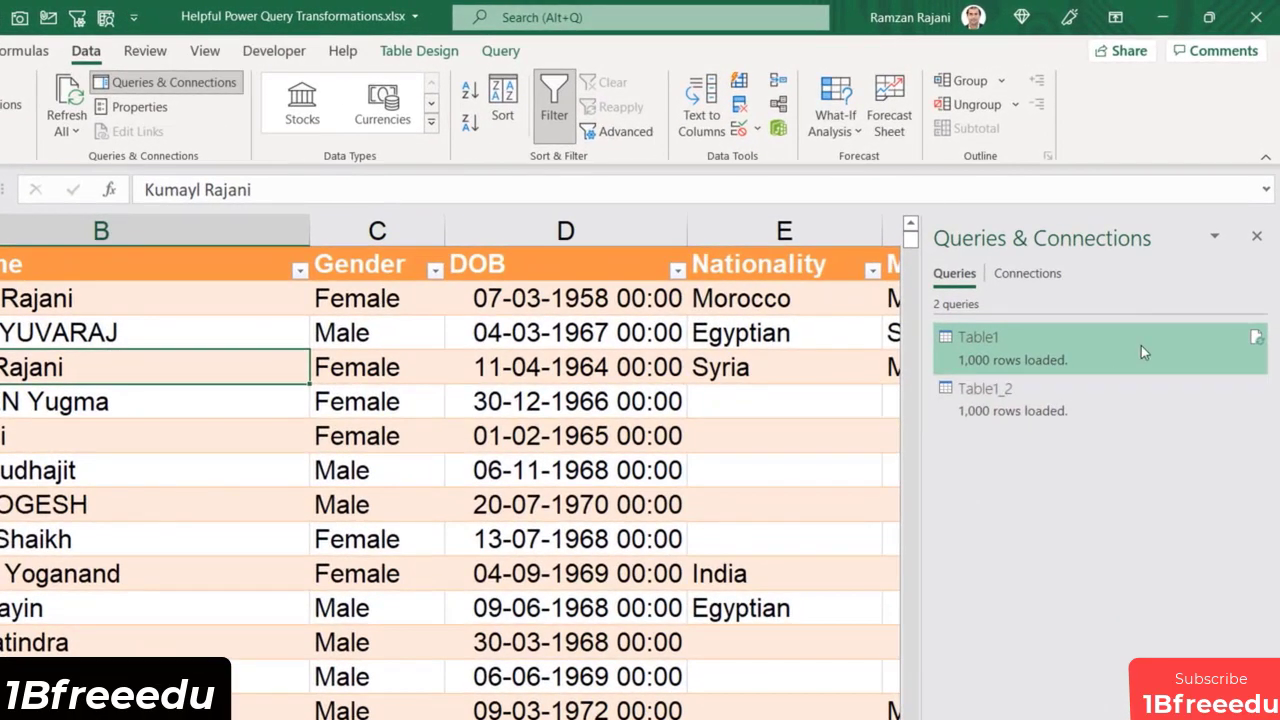
mouse_move(1143, 350)
mouse_move(1107, 341)
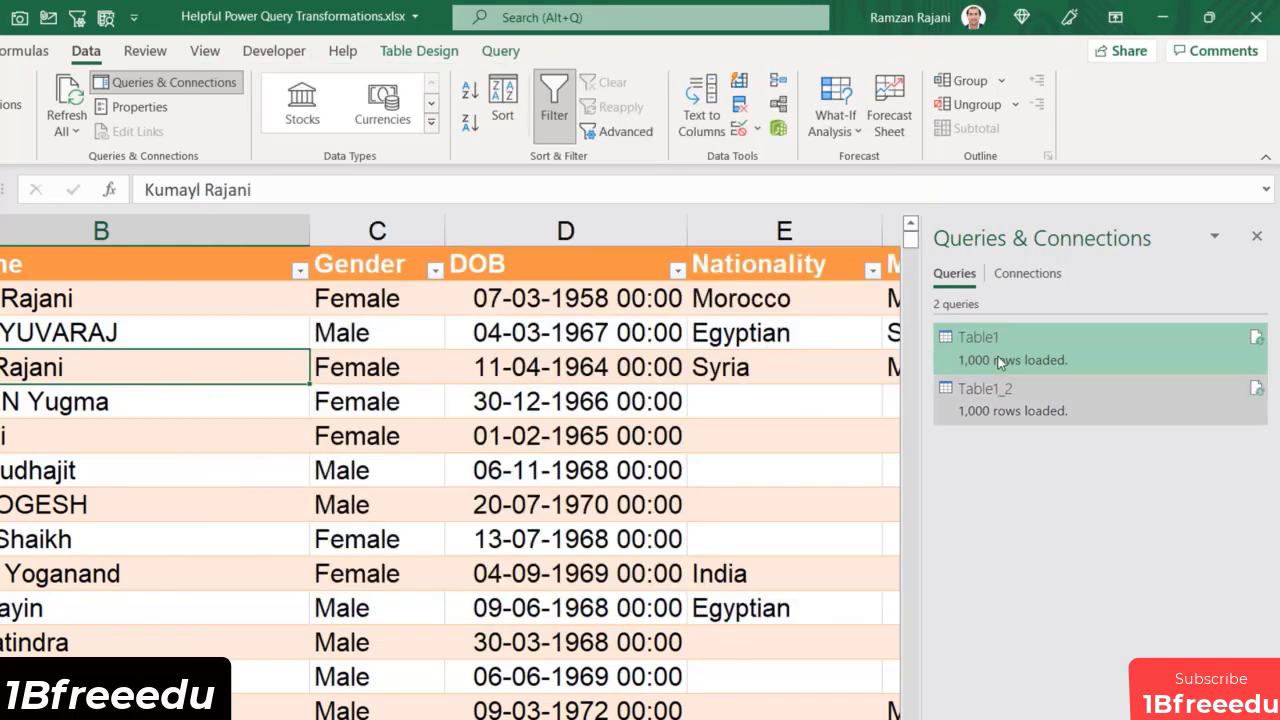
left_click(1000, 361)
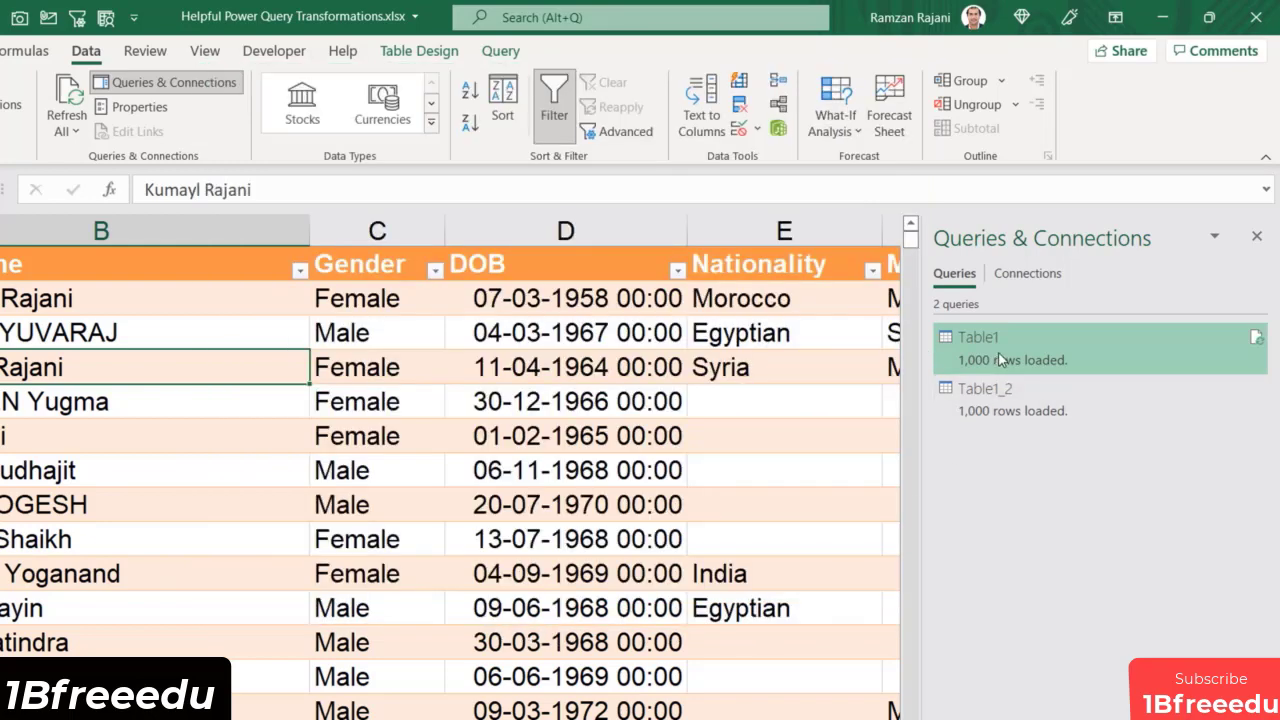
mouse_move(1000, 361)
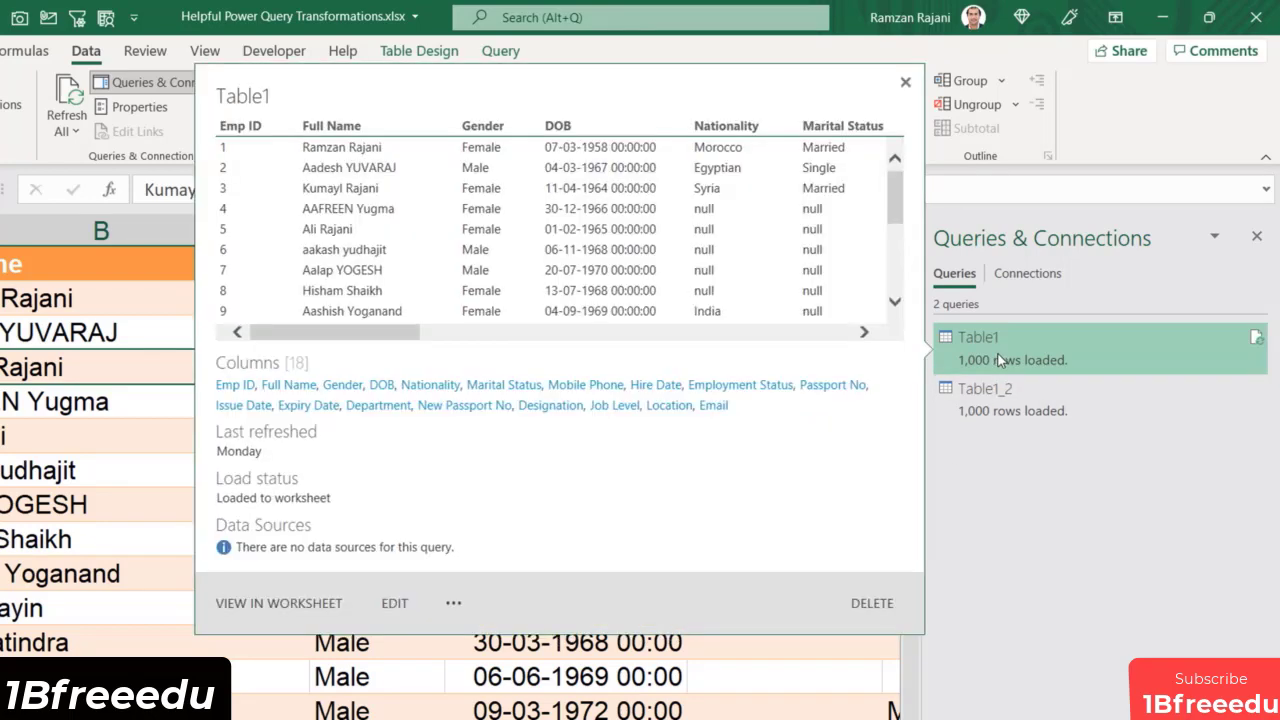
left_click(395, 603)
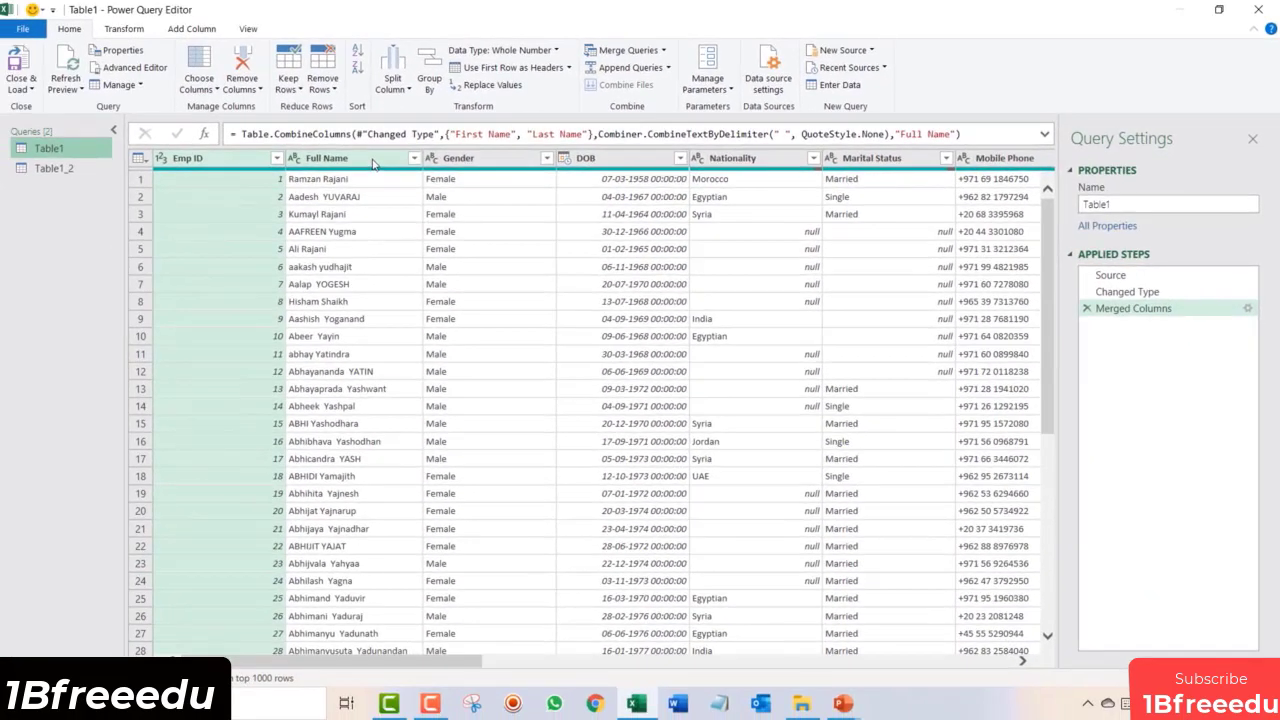
Step: Select the Nationality column and enlarge the query editor's display, trying both zooming in and zooming out
left_click(372, 163)
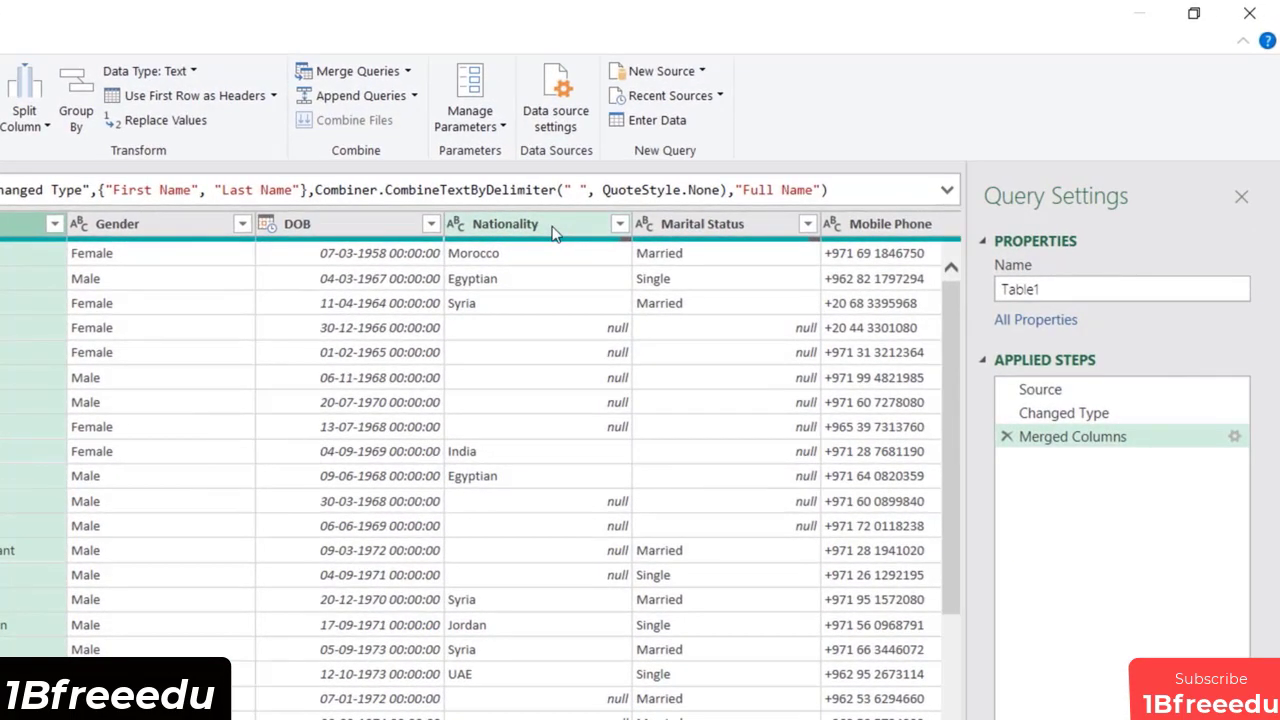
left_click(555, 226)
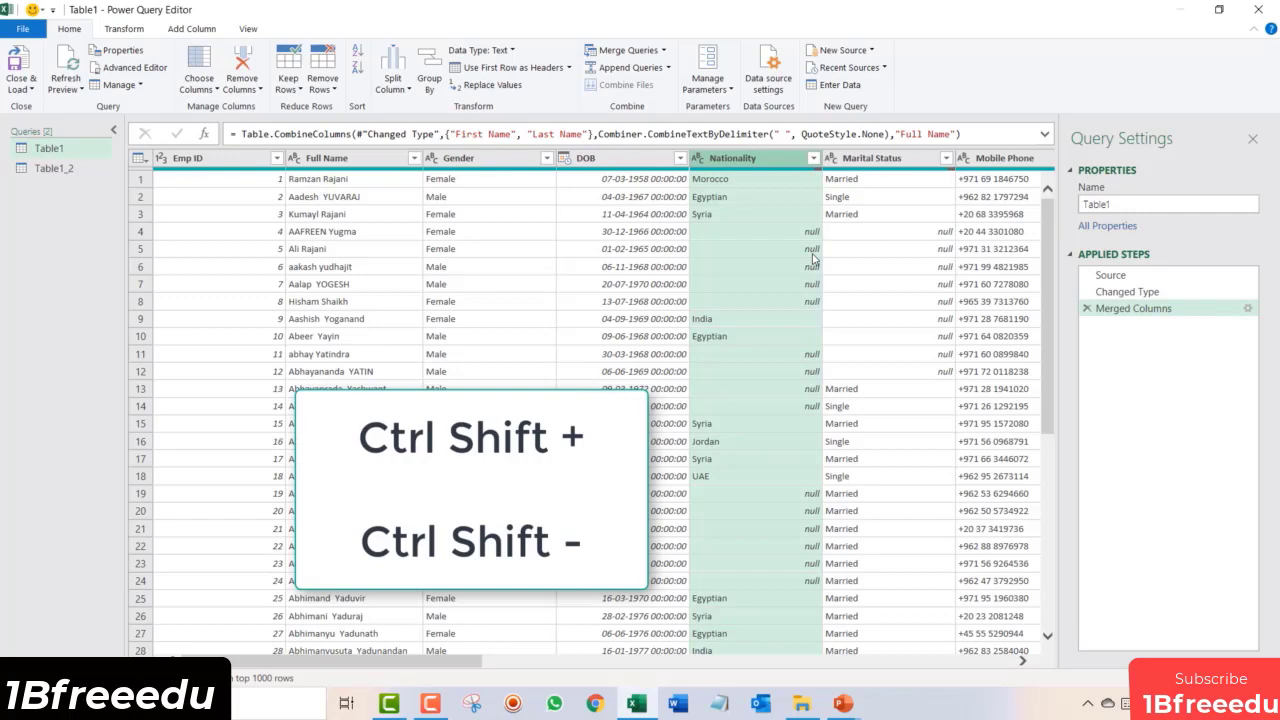
key("ctrl+shift+plus")
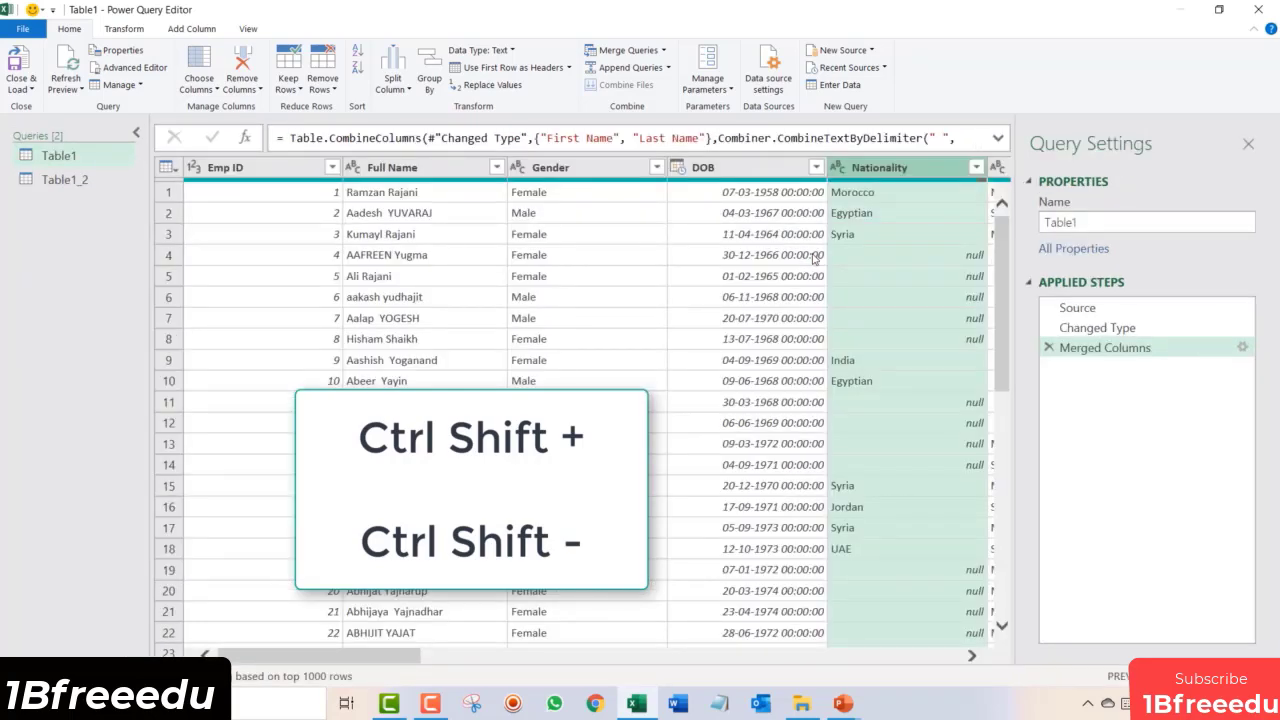
key("ctrl+shift+plus")
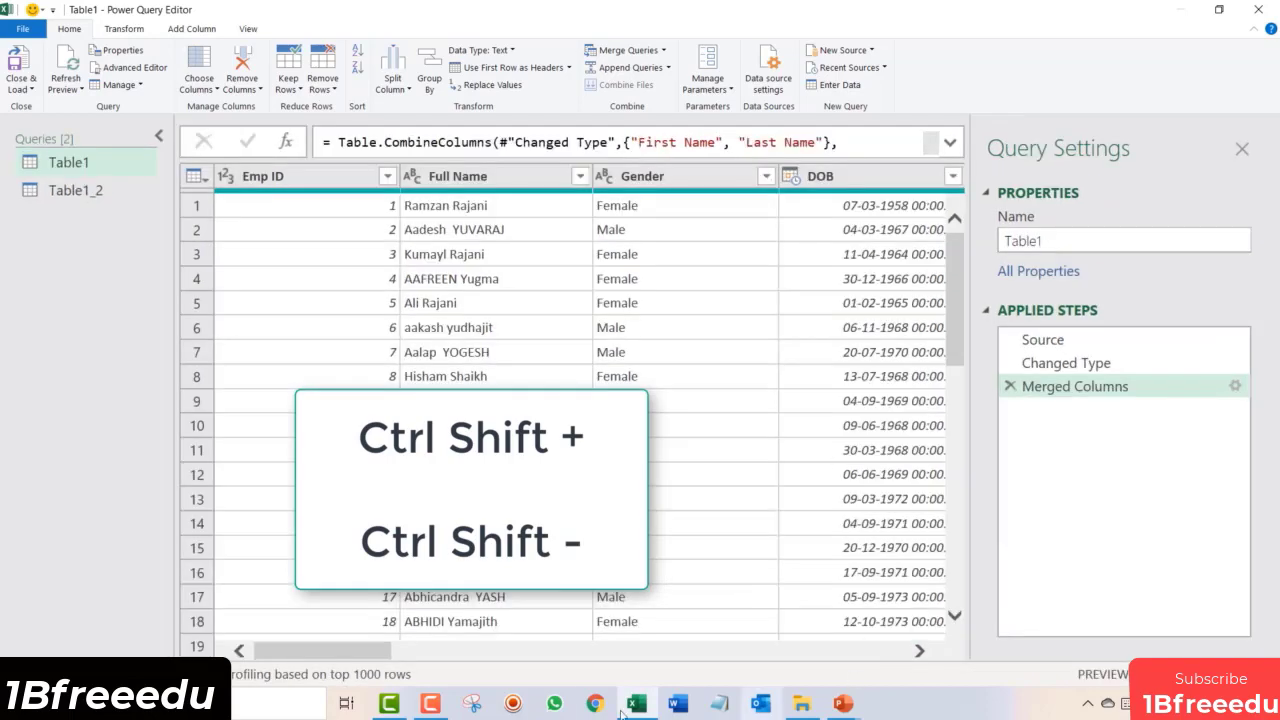
left_click_drag(333, 656, 377, 655)
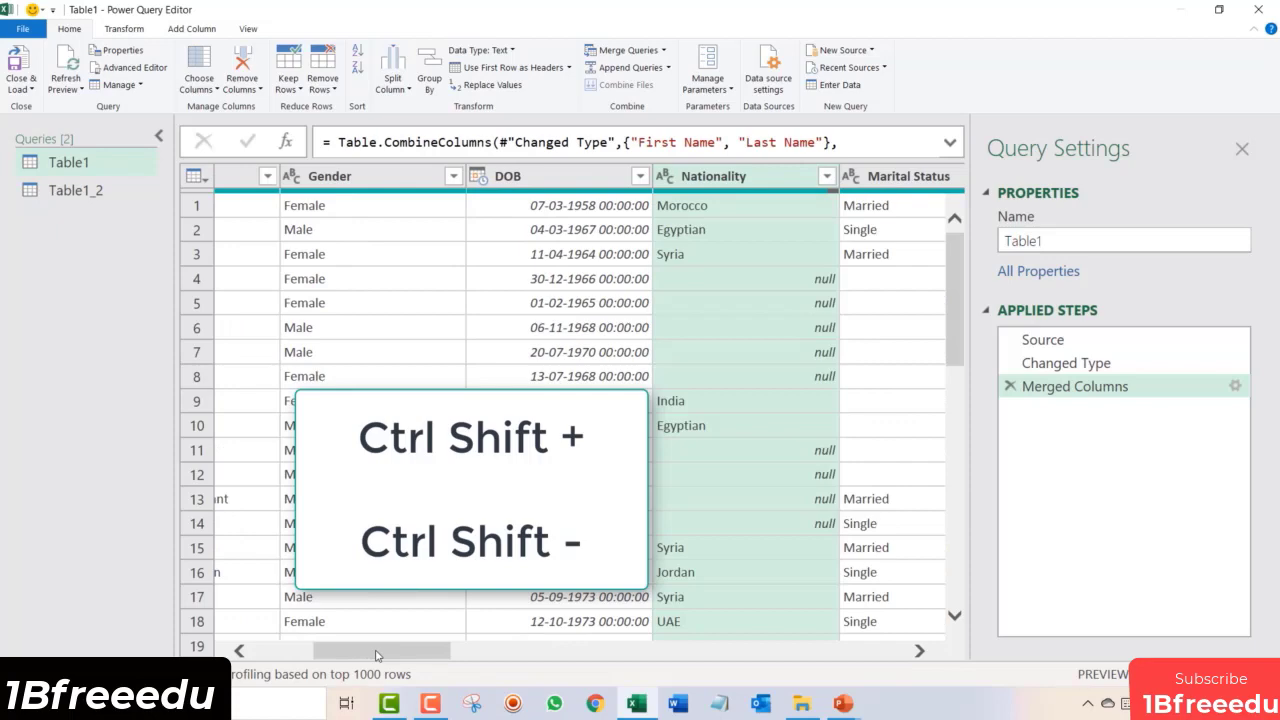
key("ctrl+shift+minus")
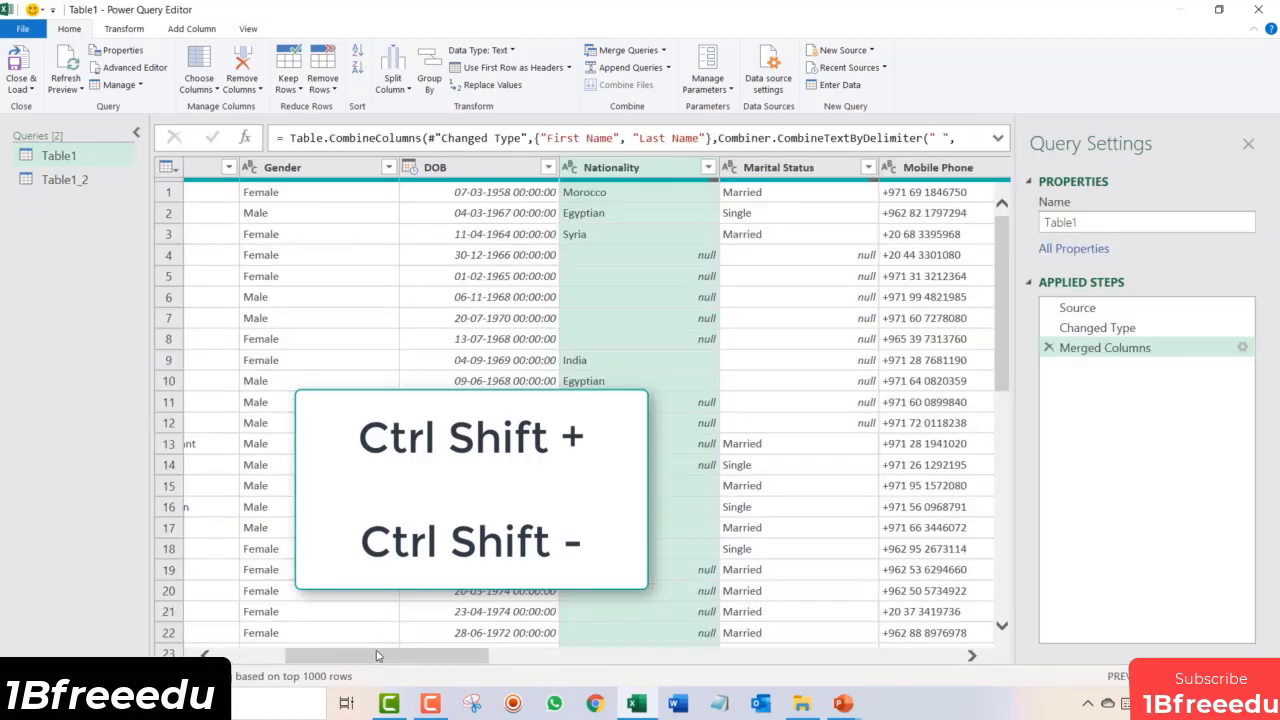
key("ctrl+shift+minus")
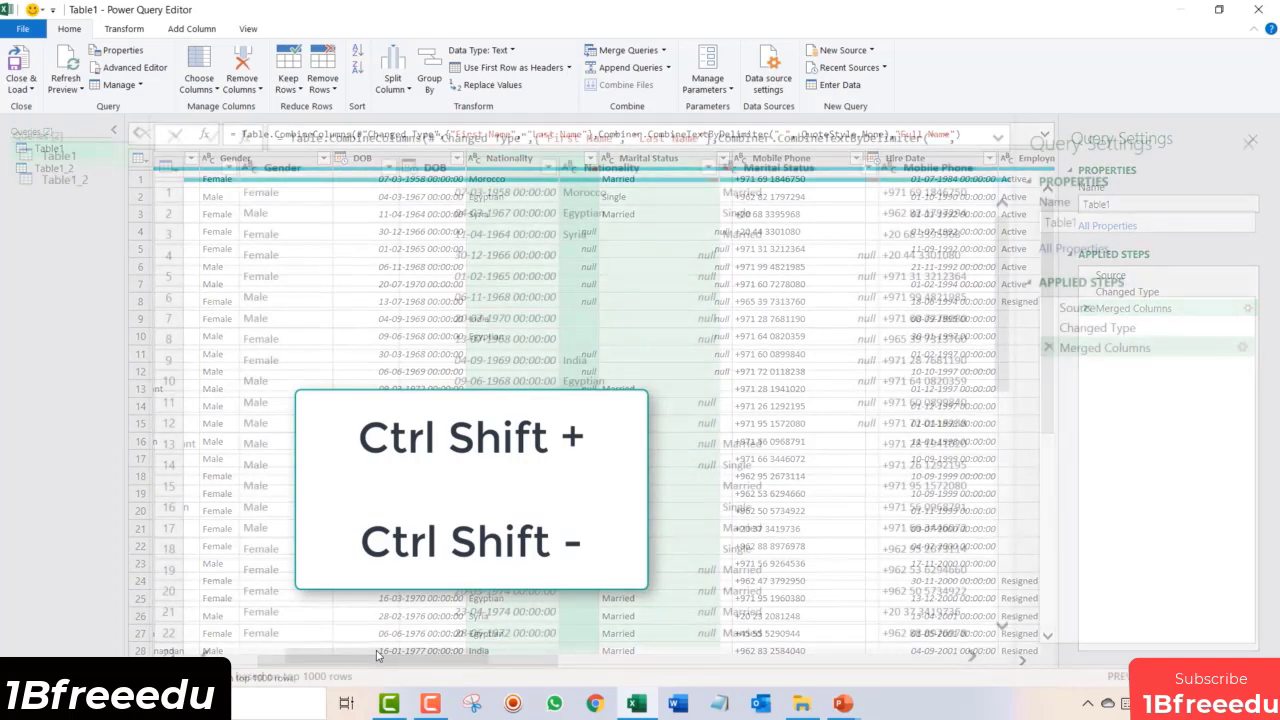
key("ctrl+shift+plus")
key("ctrl+shift+plus")
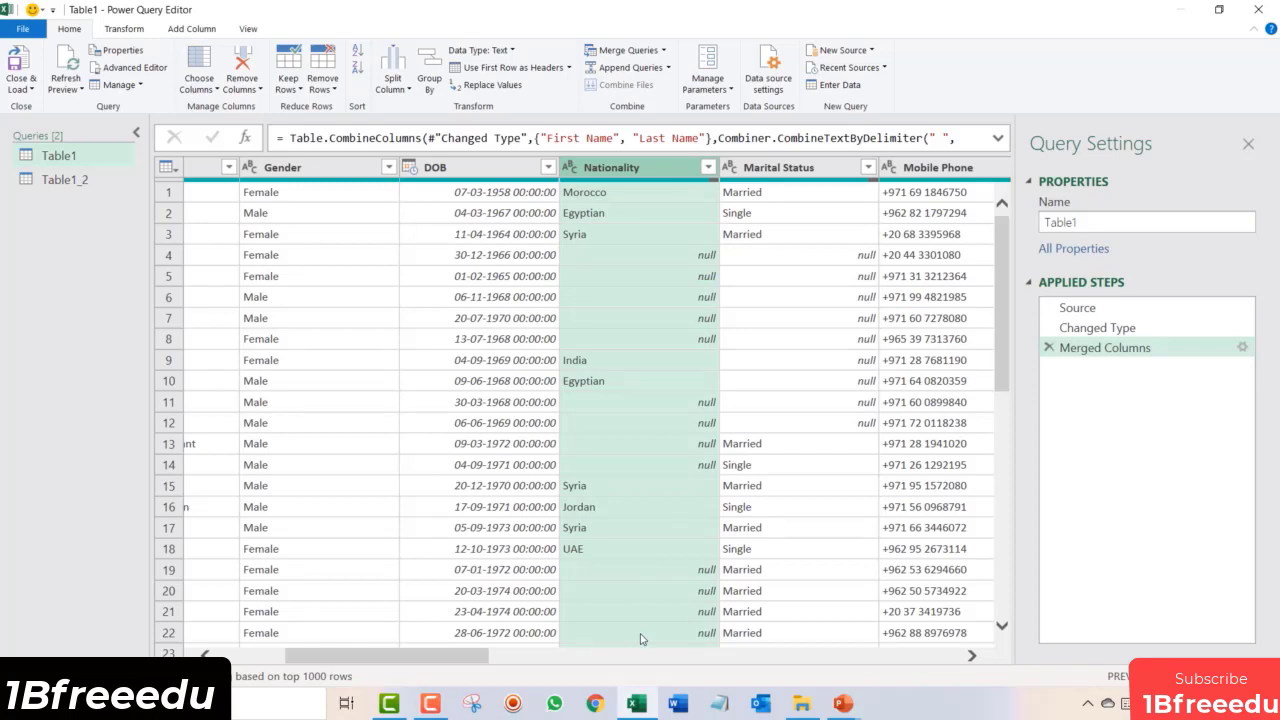
Step: Examine the Nationality column for filled entries and null gaps across the first 30 or so rows
left_click(628, 368)
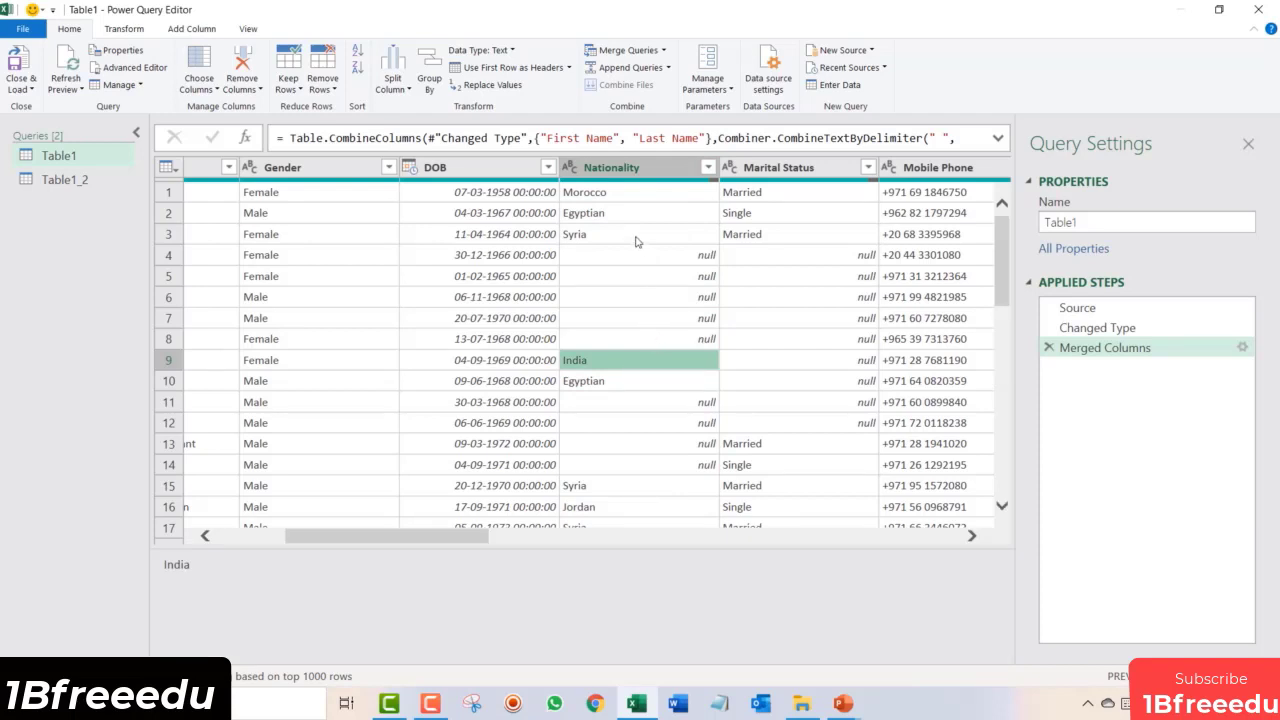
left_click(633, 485)
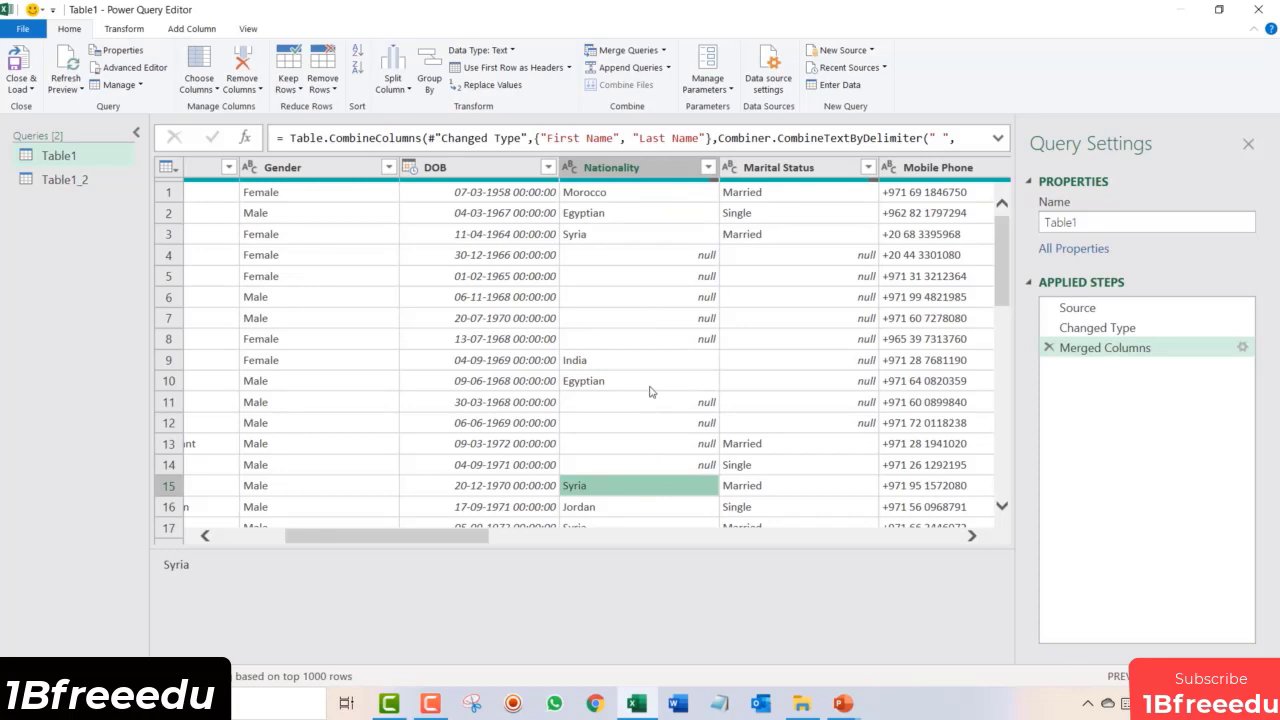
scroll(672, 388, "down", 3)
scroll(672, 388, "down", 4)
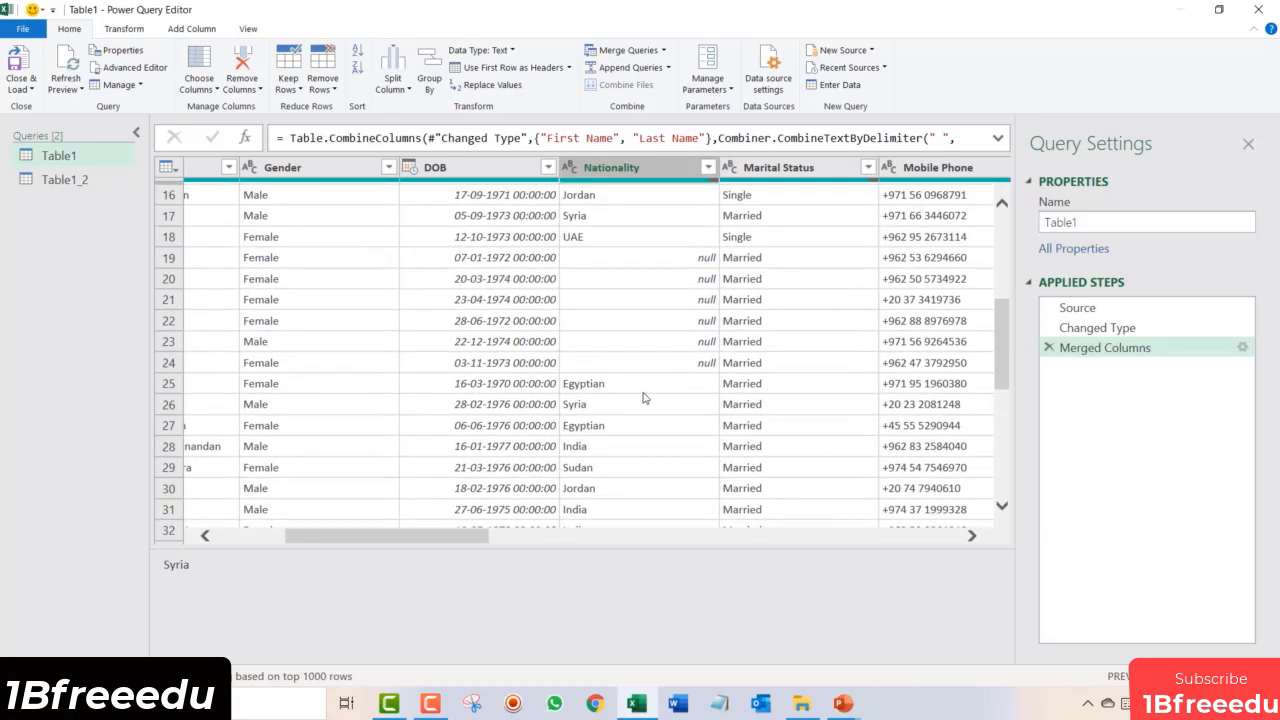
left_click(643, 383)
left_click(648, 366)
left_click(647, 325)
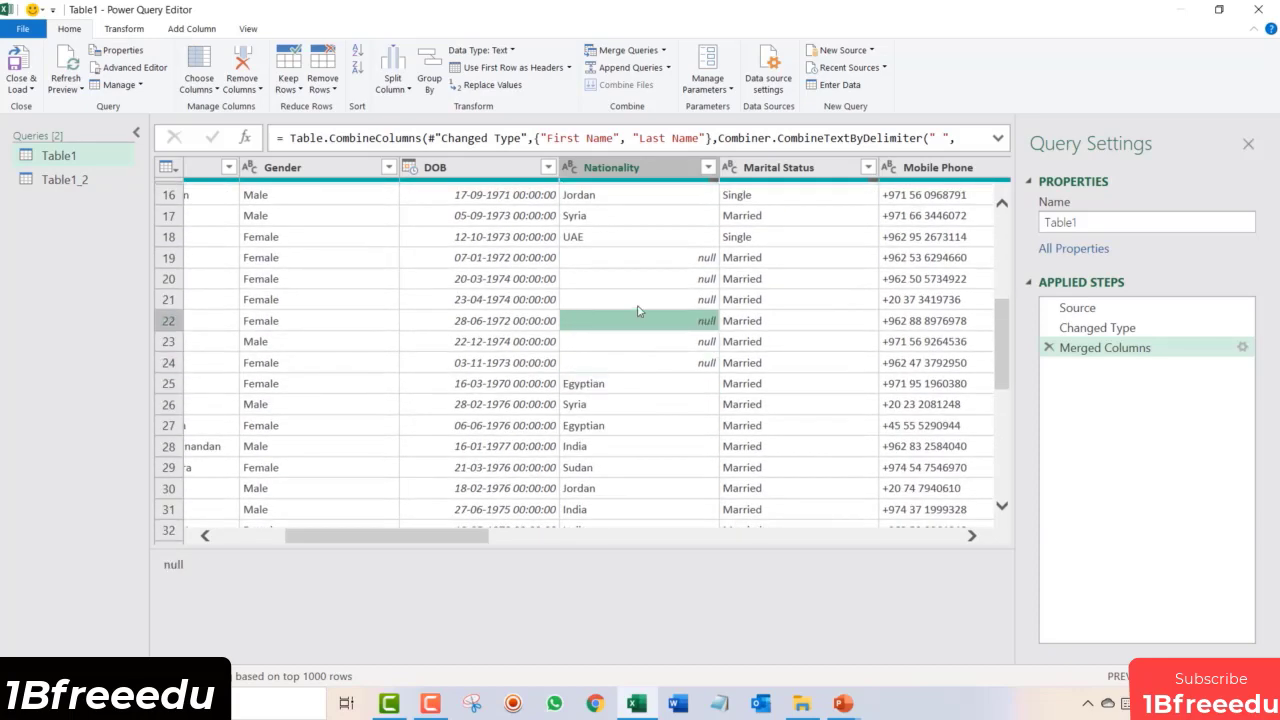
left_click(631, 262)
scroll(640, 265, "up", 5)
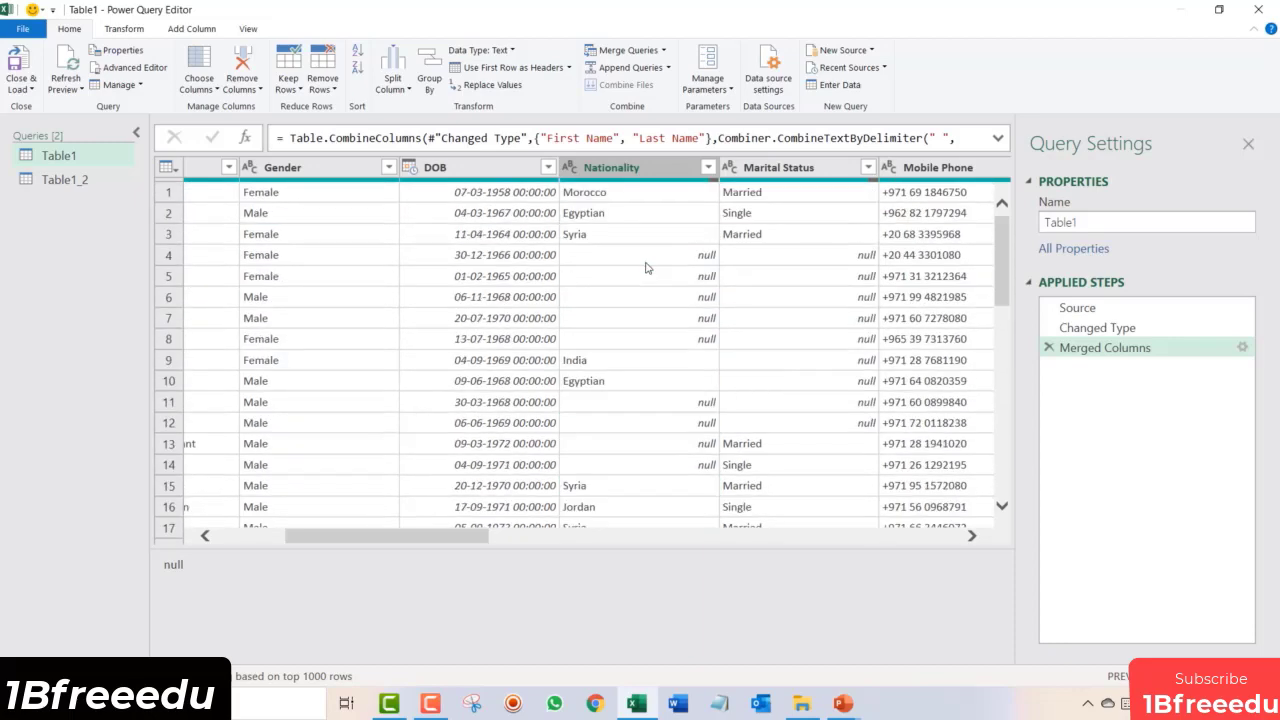
Step: Fill the null values in the Nationality column downward from the entries above them
left_click(622, 175)
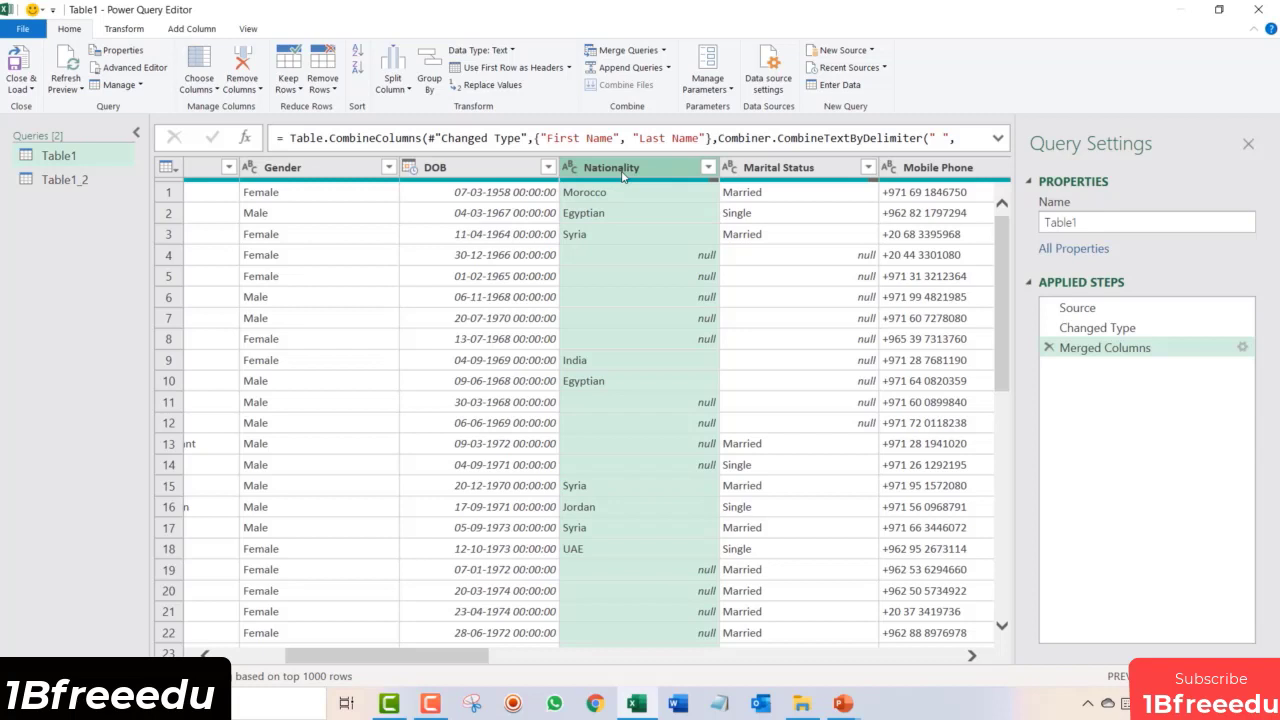
left_click(128, 28)
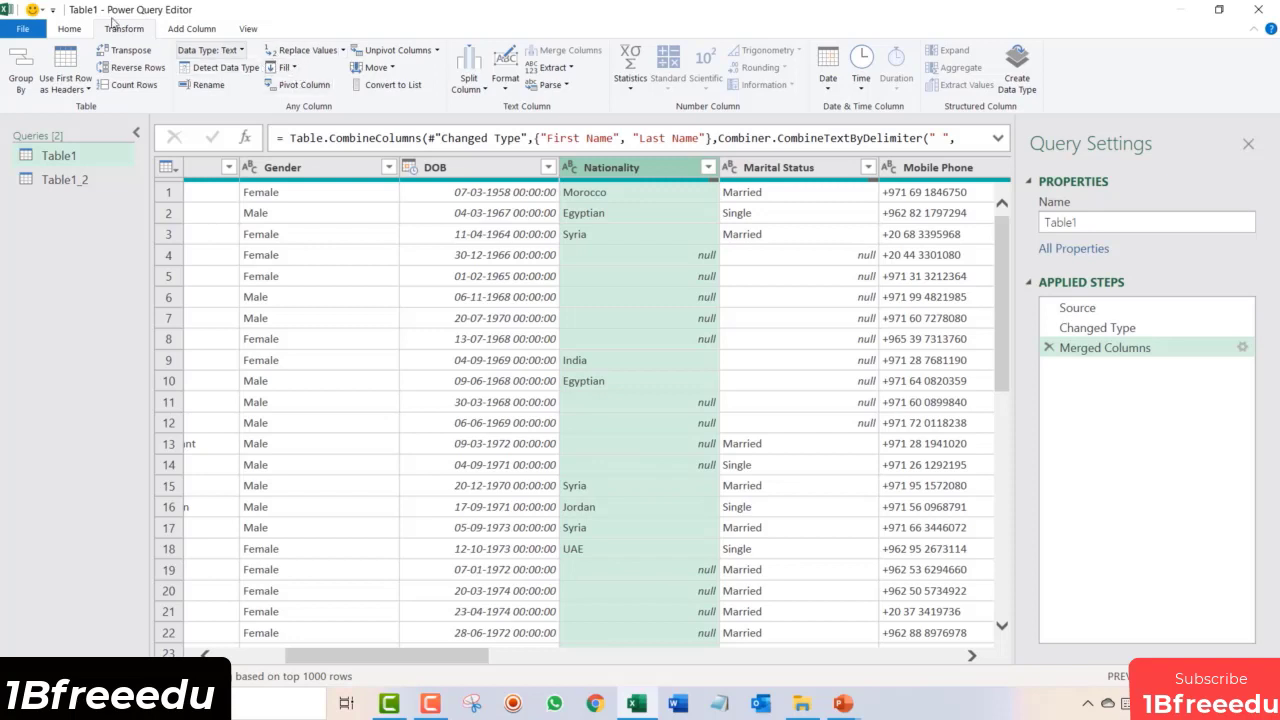
left_click(292, 68)
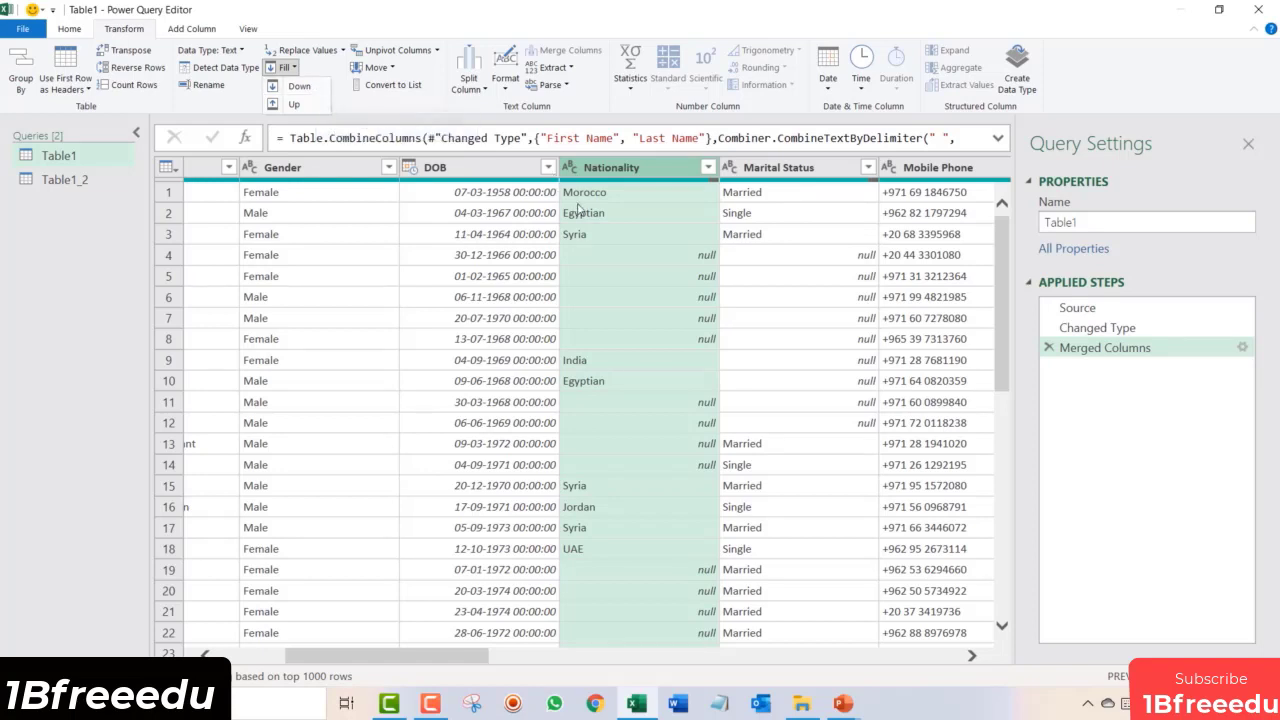
left_click(318, 87)
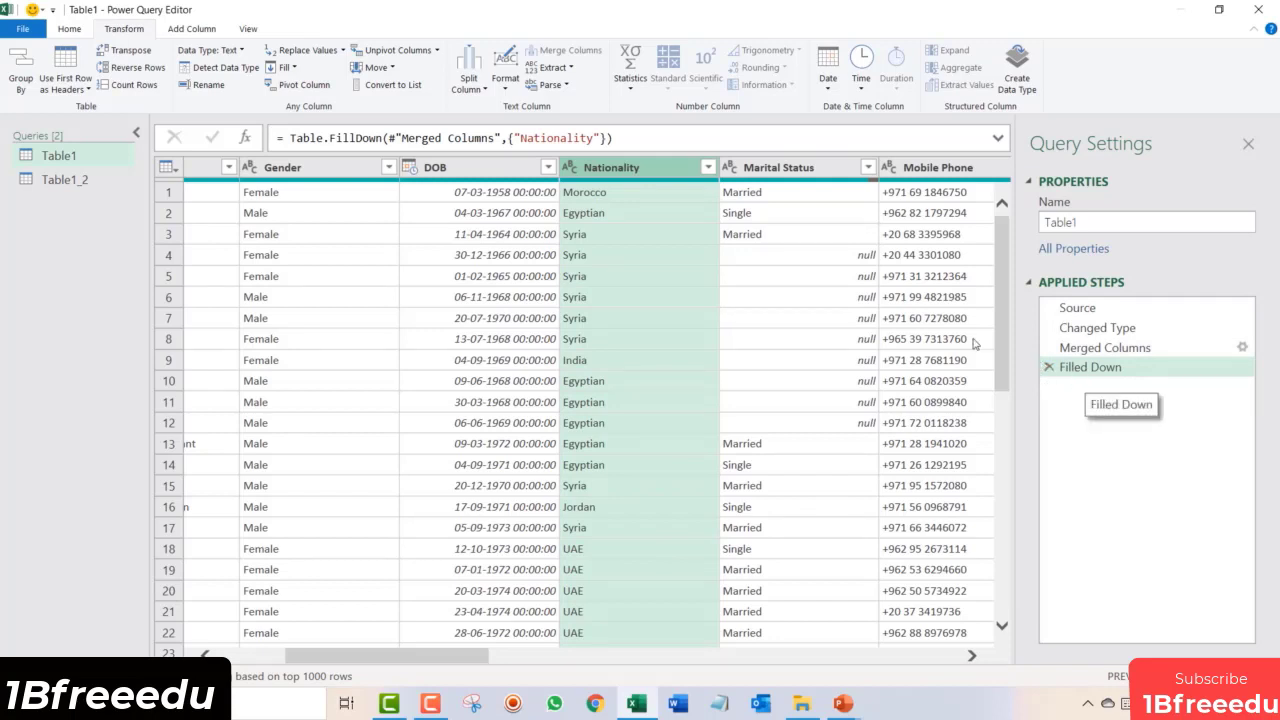
Step: Fill the null values in the Marital Status column downward as well
left_click(790, 168)
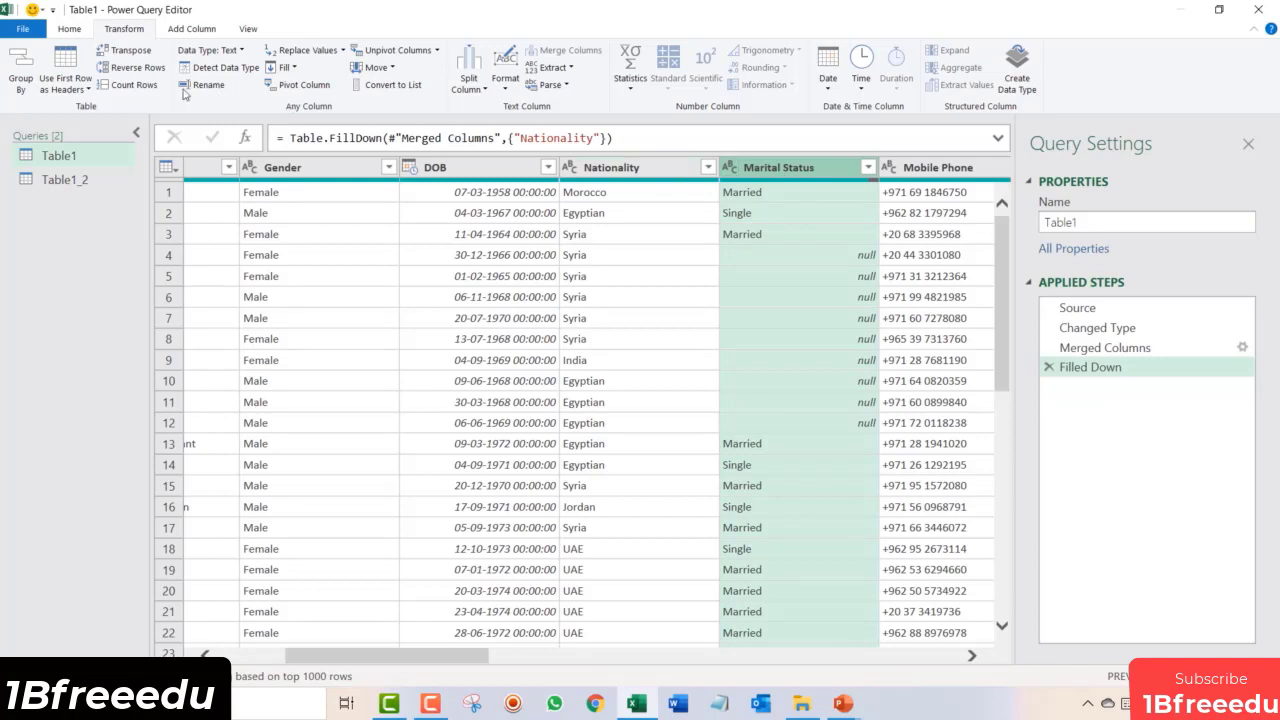
left_click(278, 71)
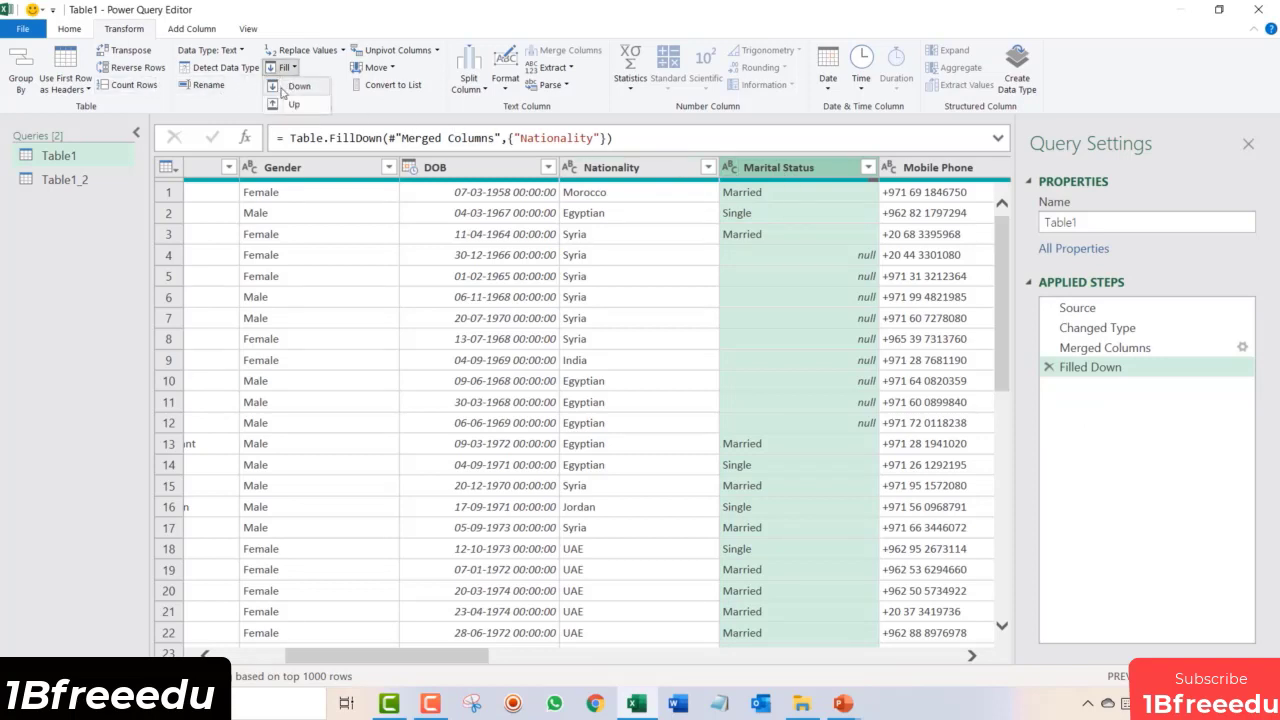
left_click(283, 88)
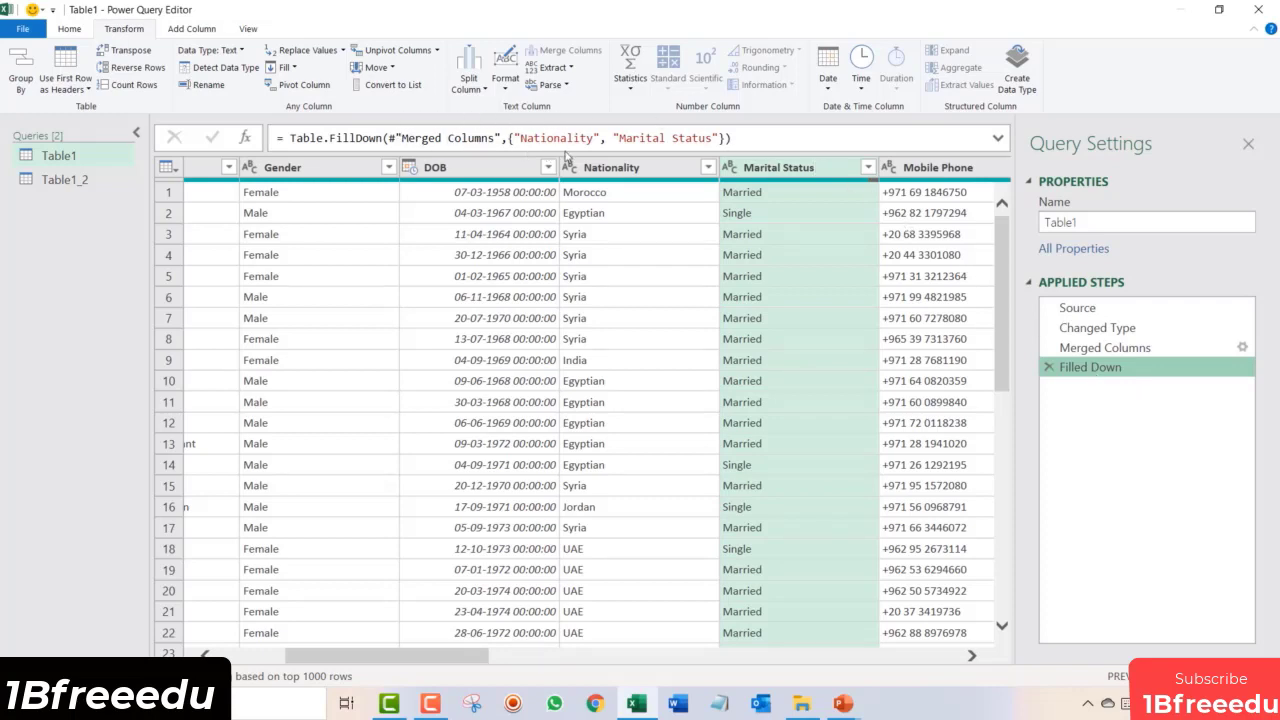
Step: Close the query editor and load the filled-down Table1 query into its worksheet
left_click(639, 177)
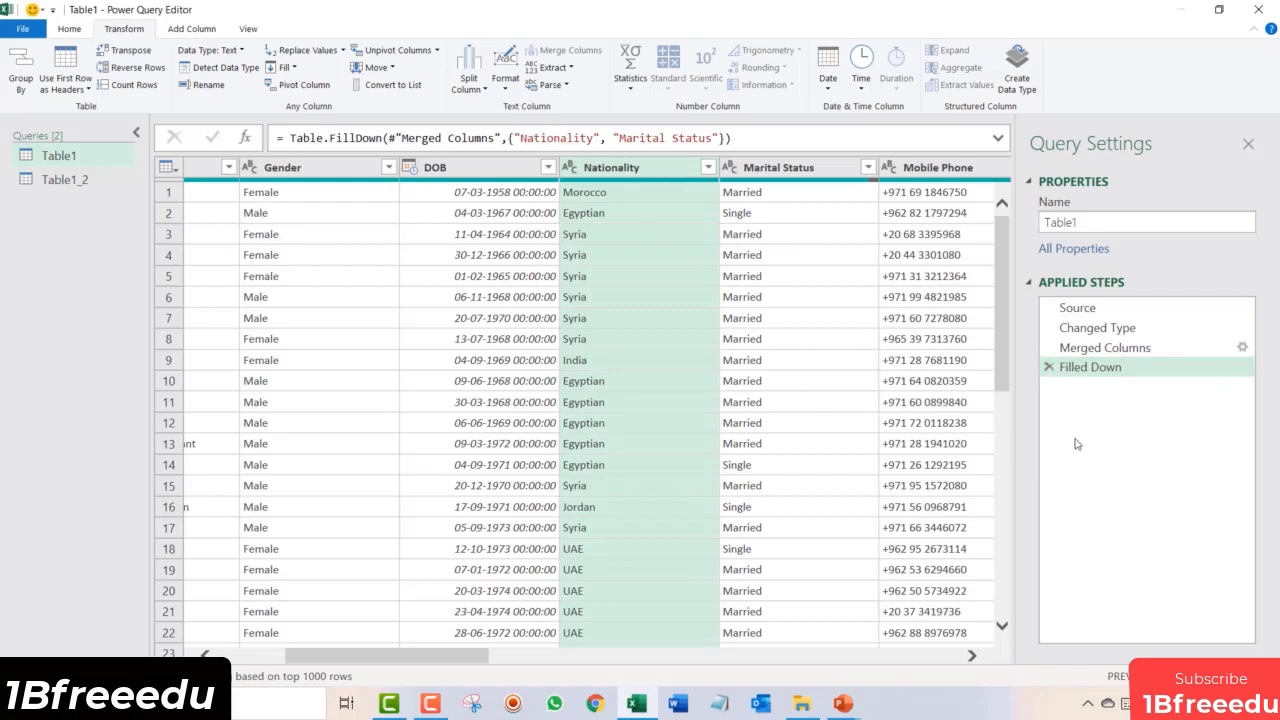
left_click(609, 196)
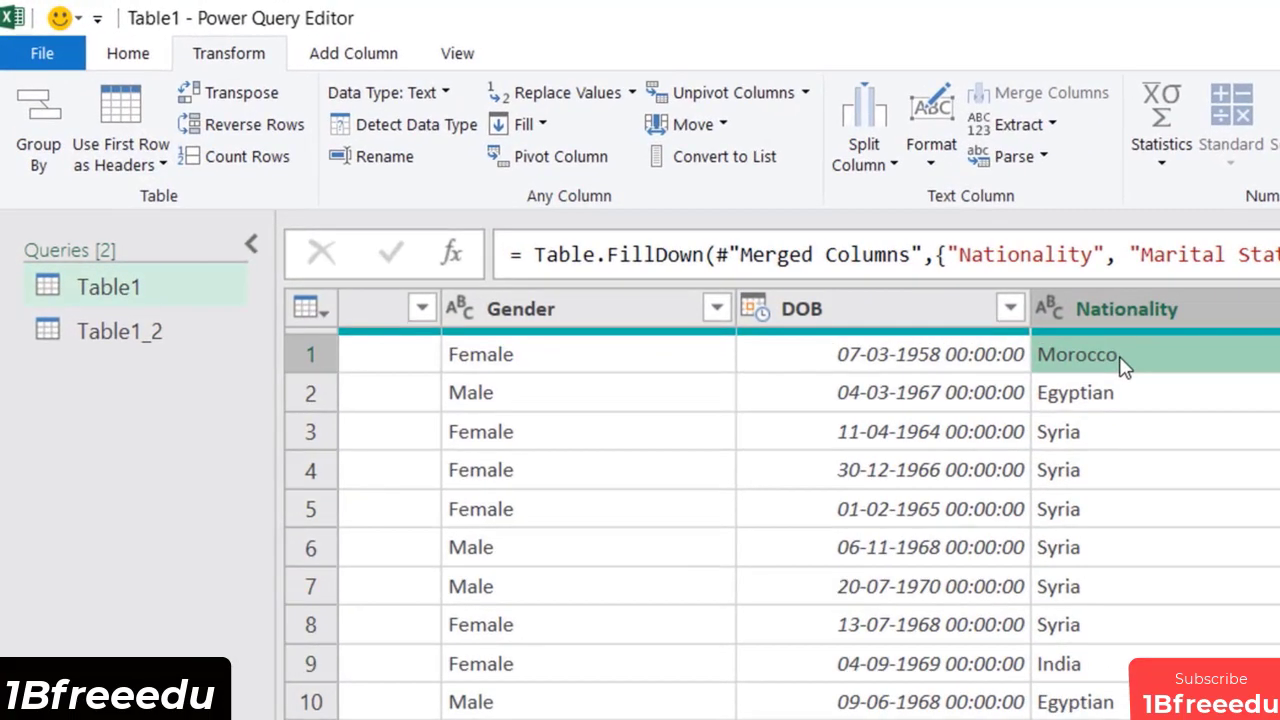
left_click(50, 50)
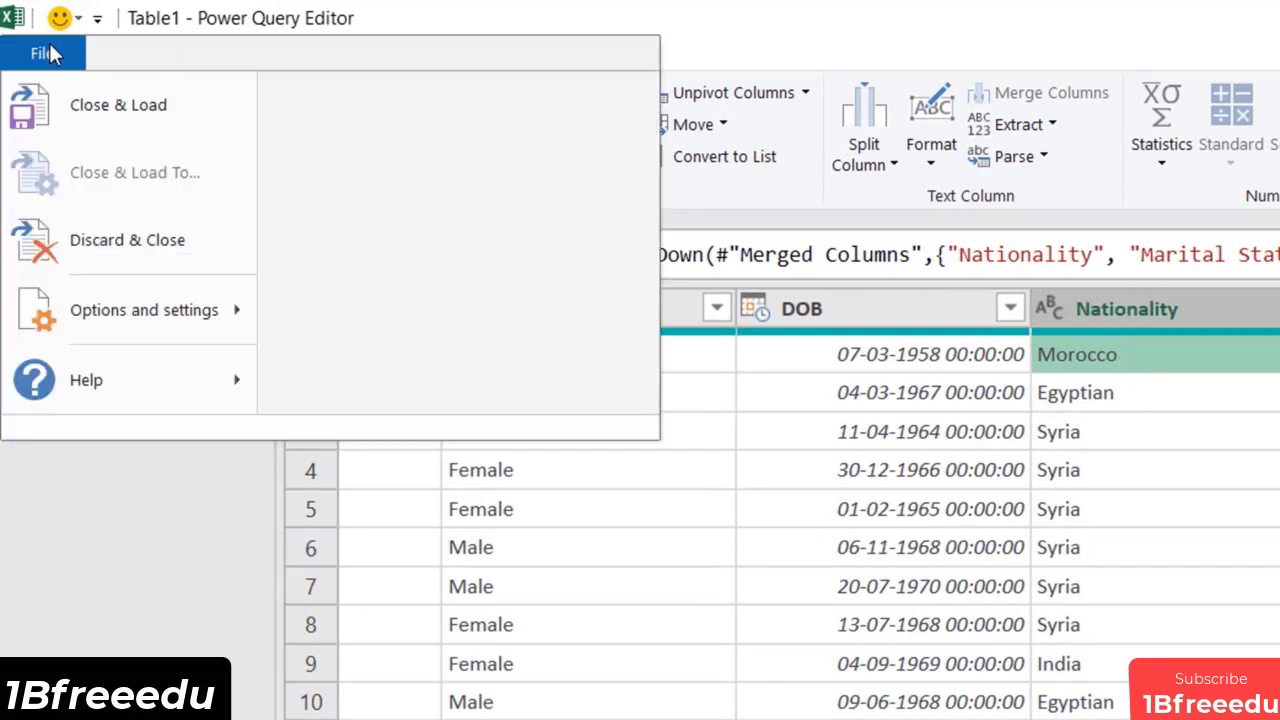
left_click(165, 113)
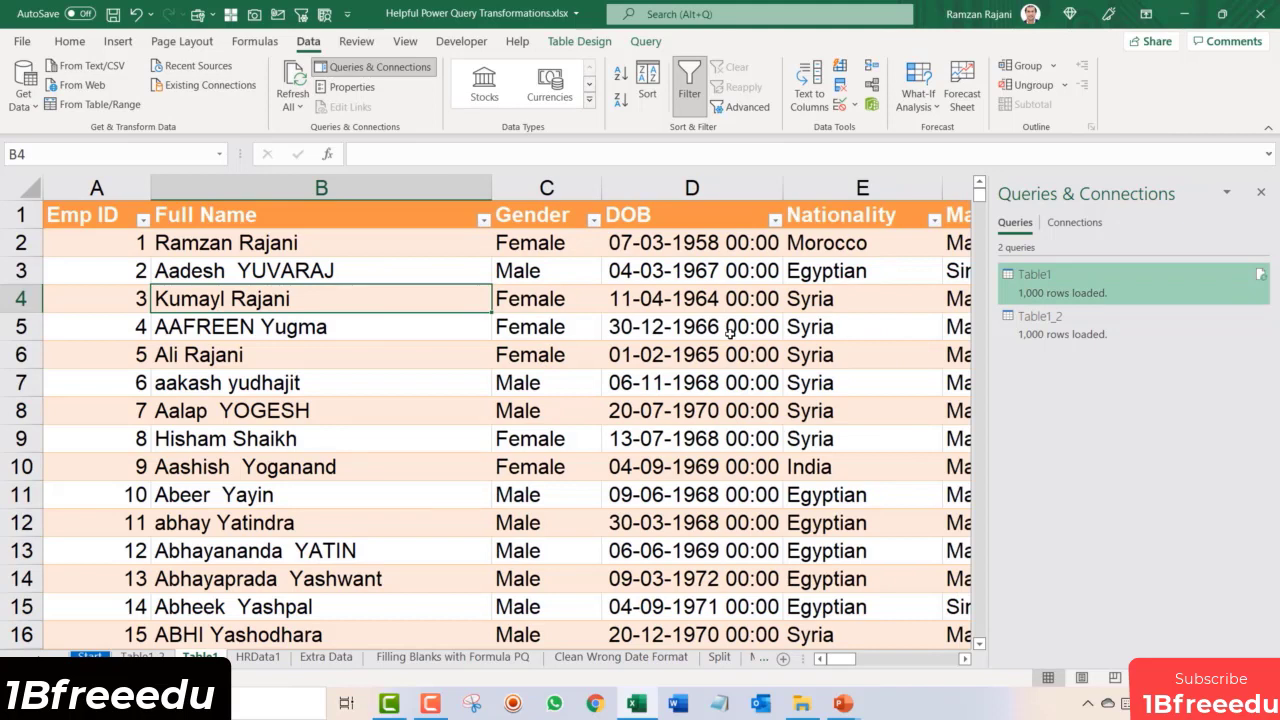
scroll(730, 335, "down", 1, "ctrl")
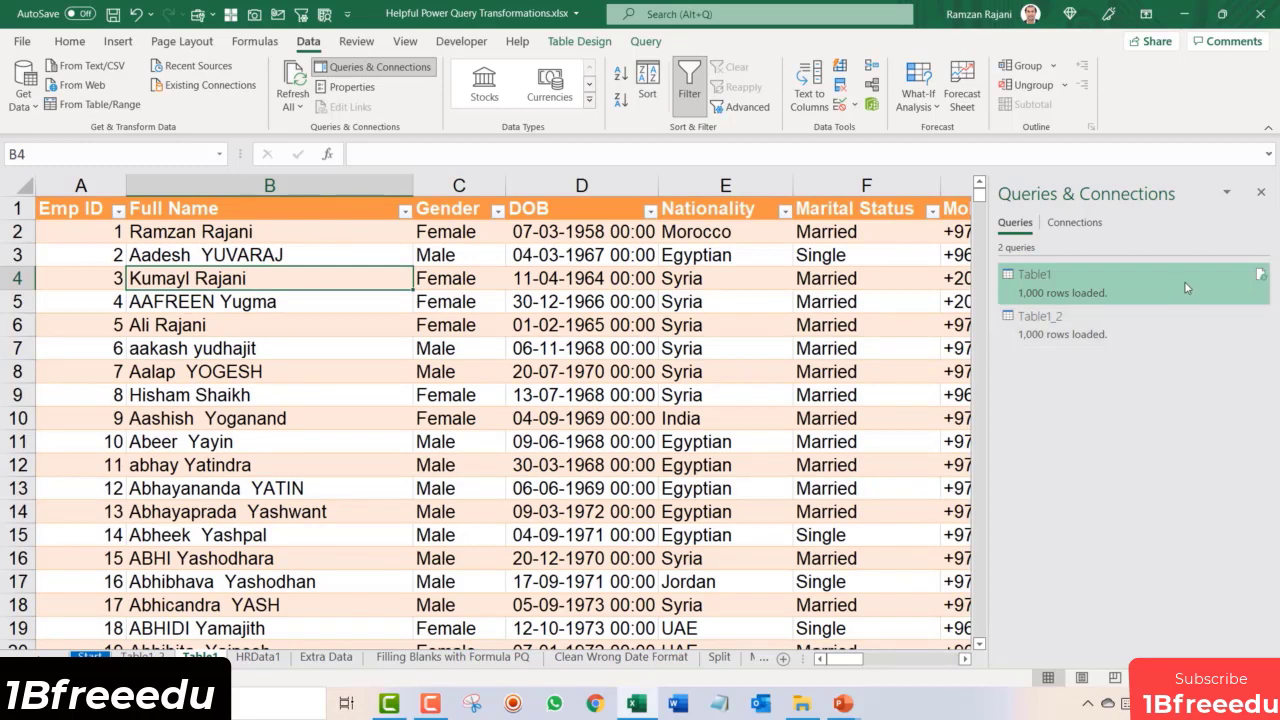
mouse_move(1158, 283)
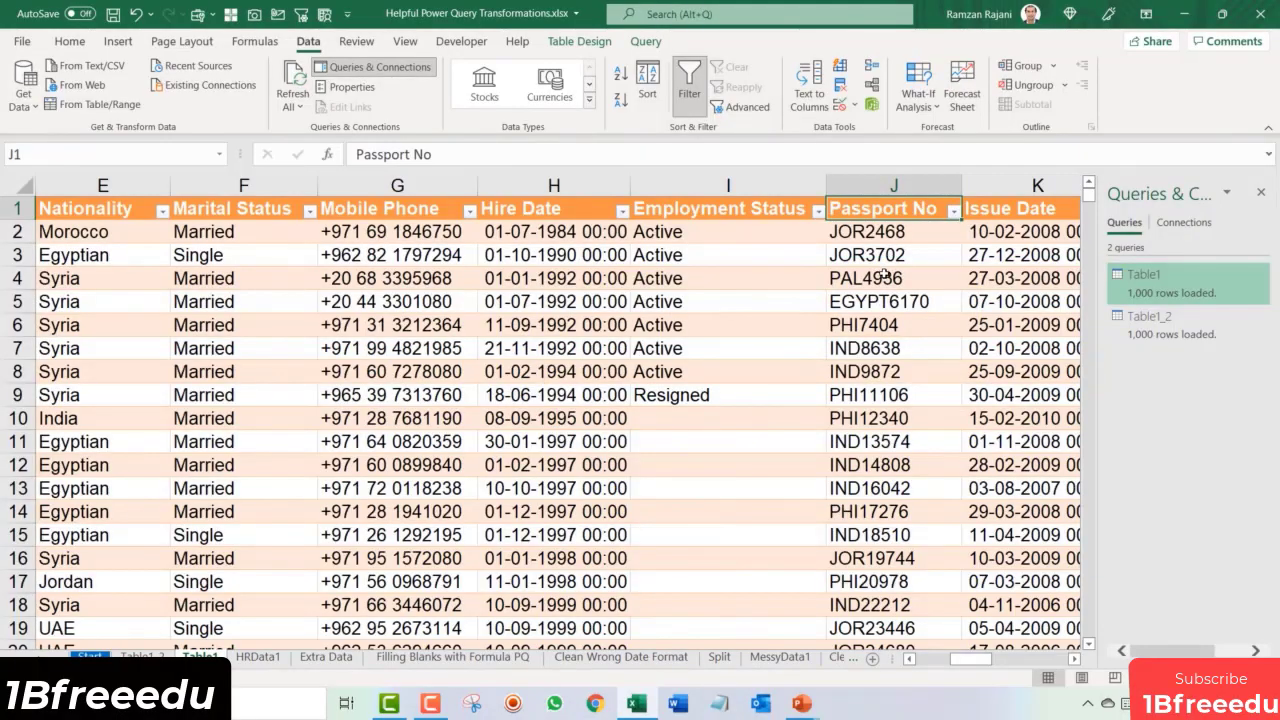
Step: Examine how letters and digits are combined in the Passport No column of the loaded table
left_click(891, 178)
left_click(903, 252)
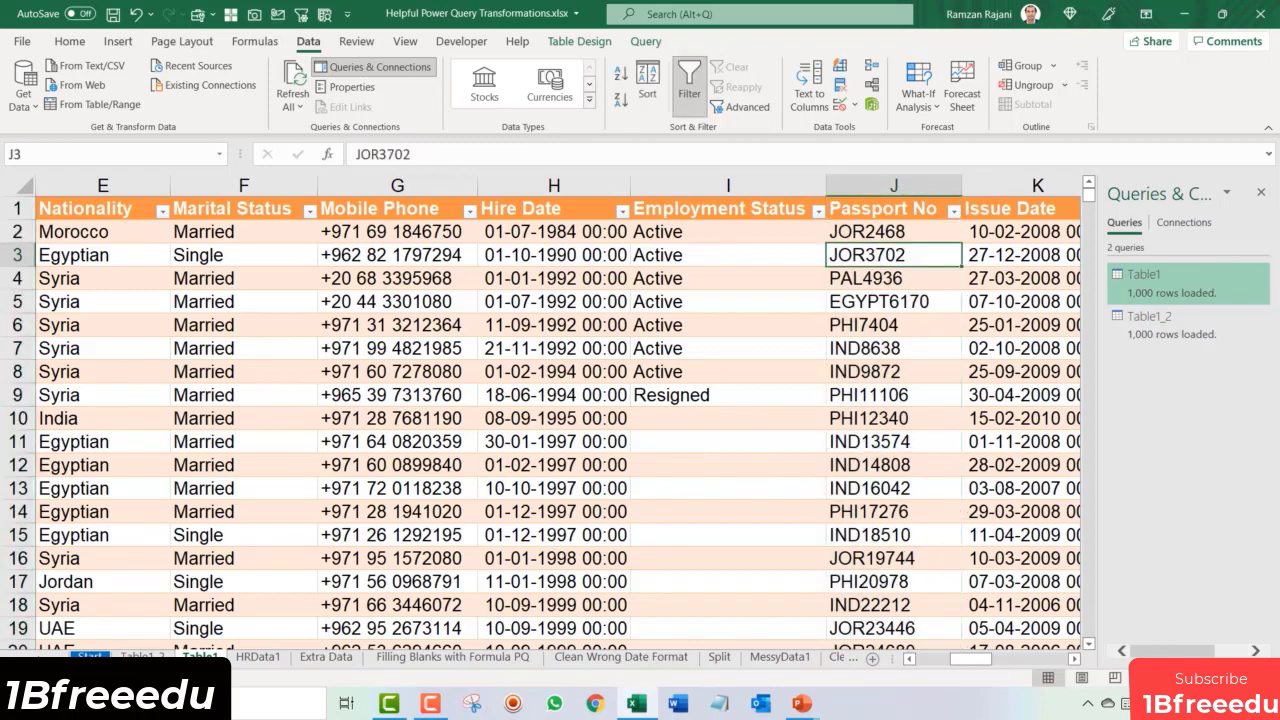
left_click(1237, 677)
left_click(1237, 677)
left_click(1237, 677)
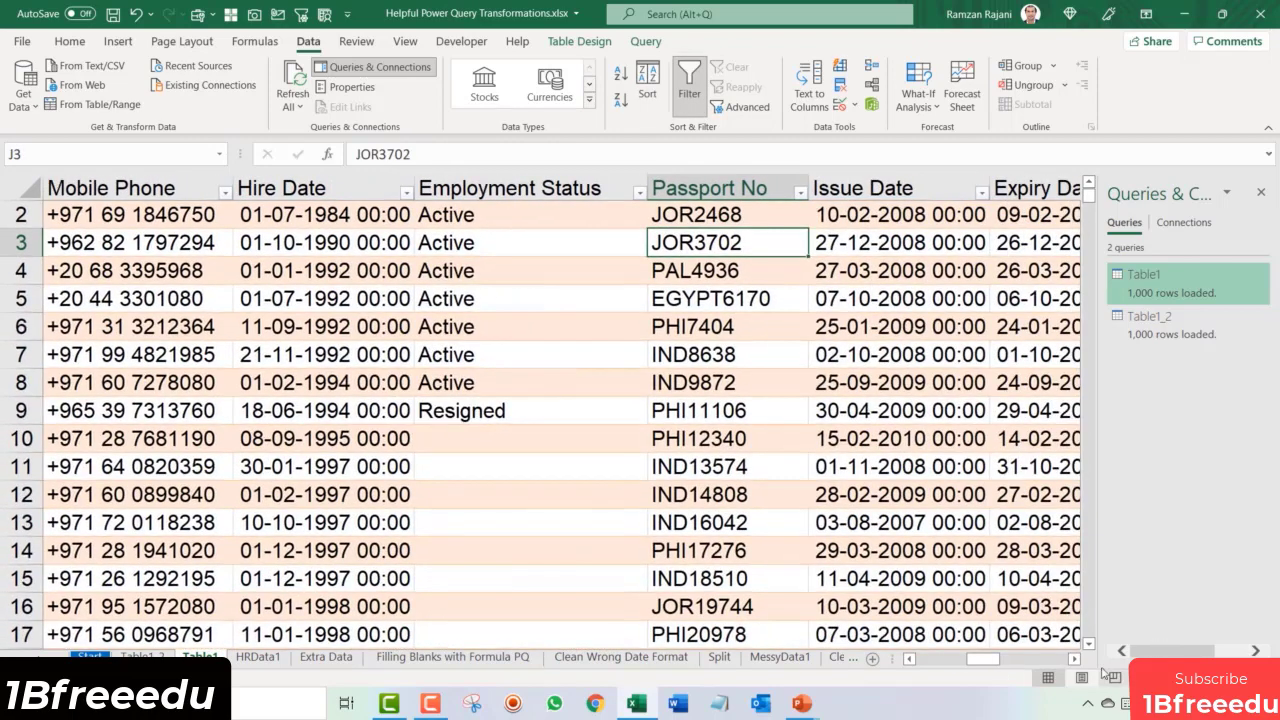
left_click(1074, 659)
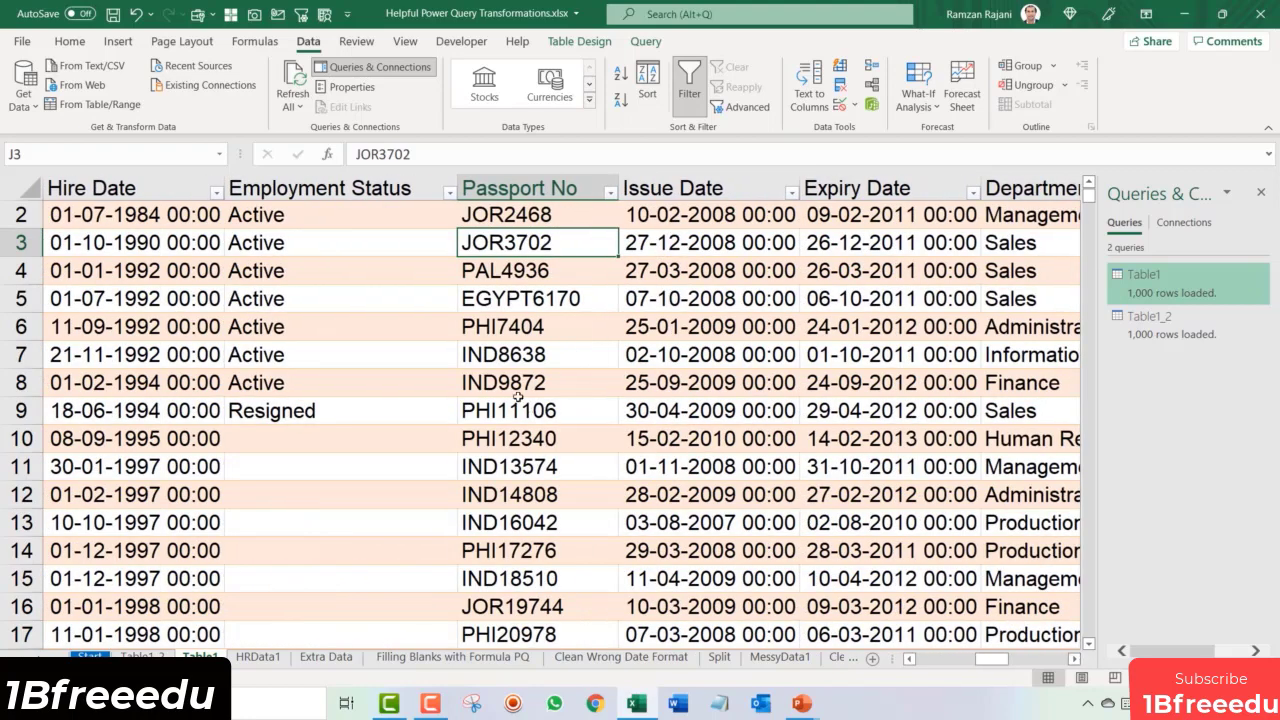
scroll(519, 384, "up", 1)
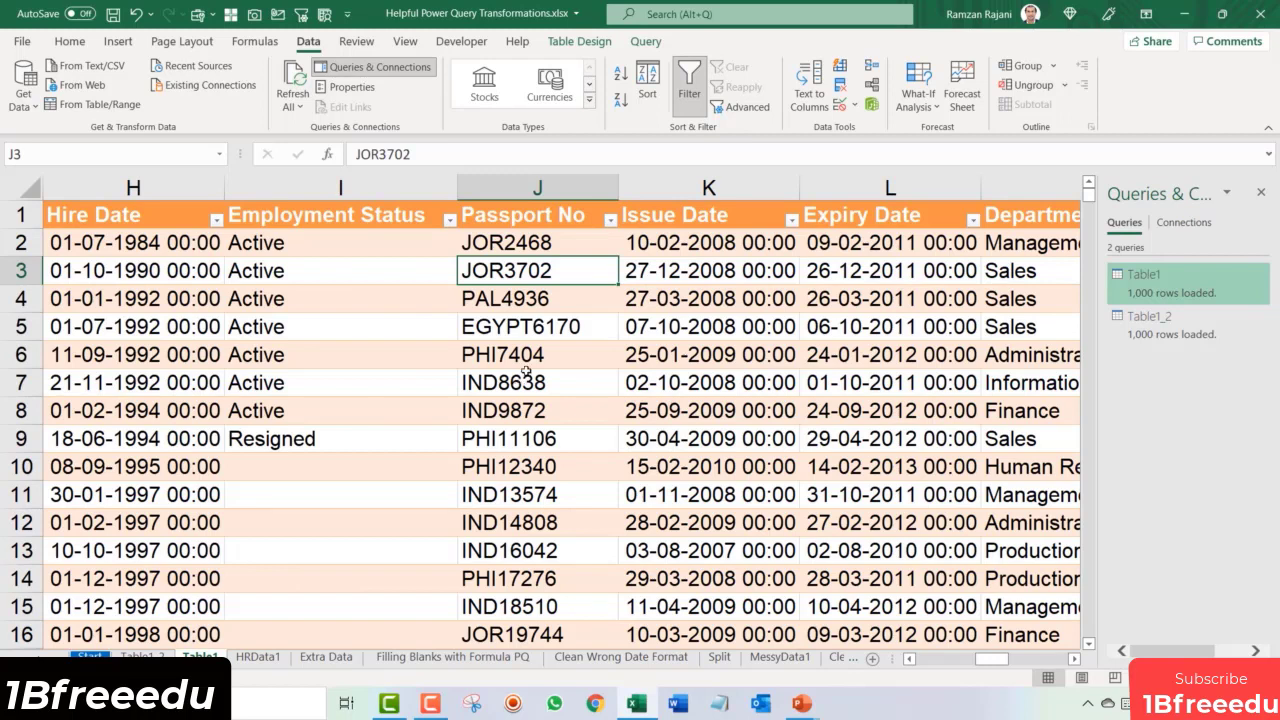
left_click(498, 244)
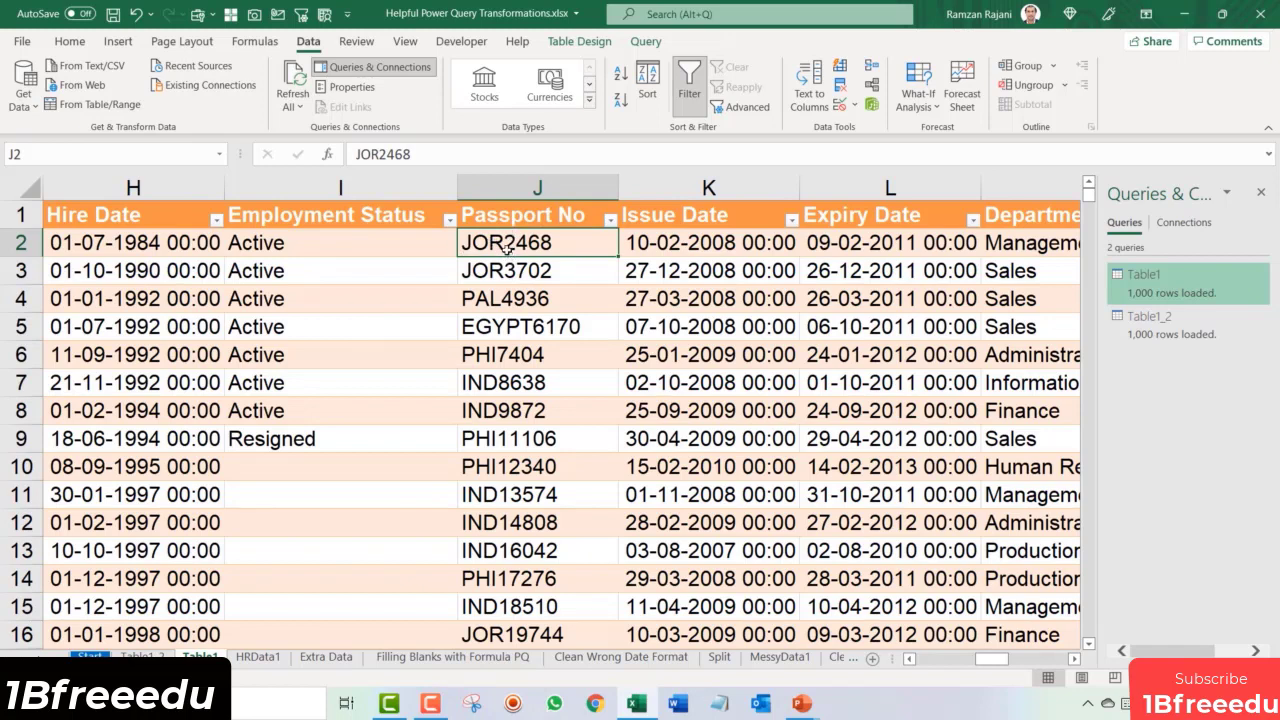
left_click(520, 327)
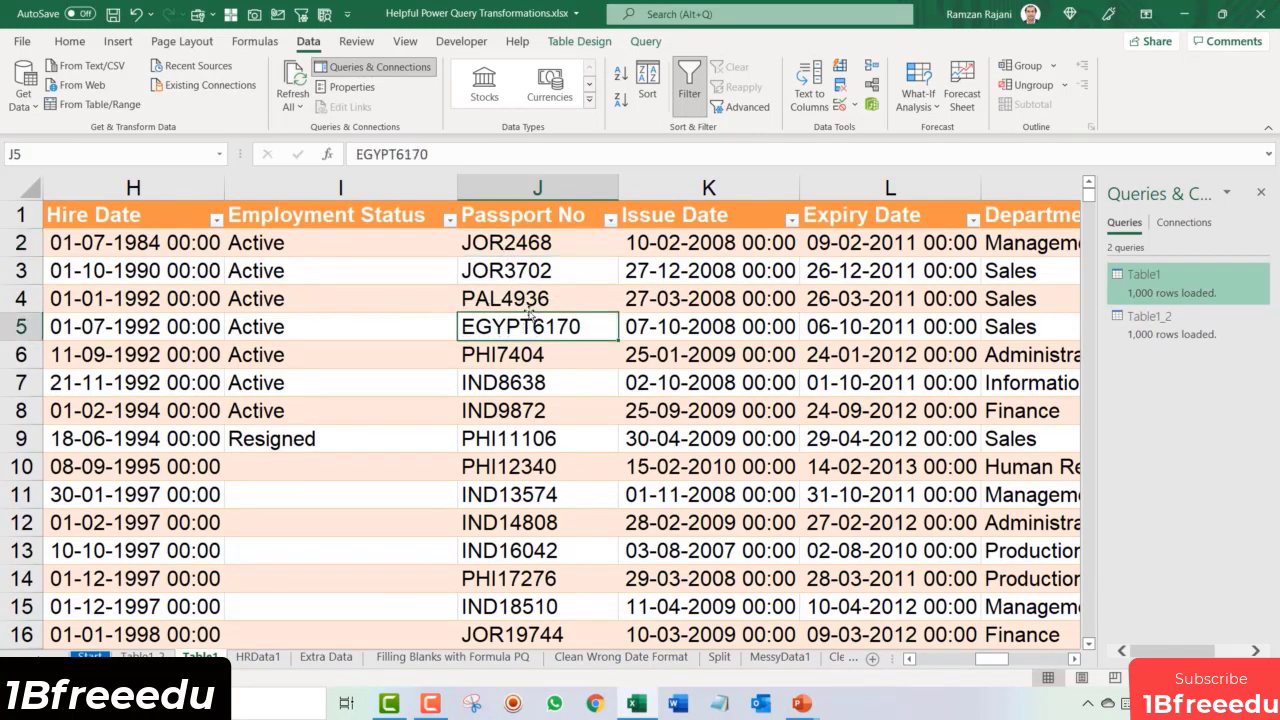
left_click(475, 247)
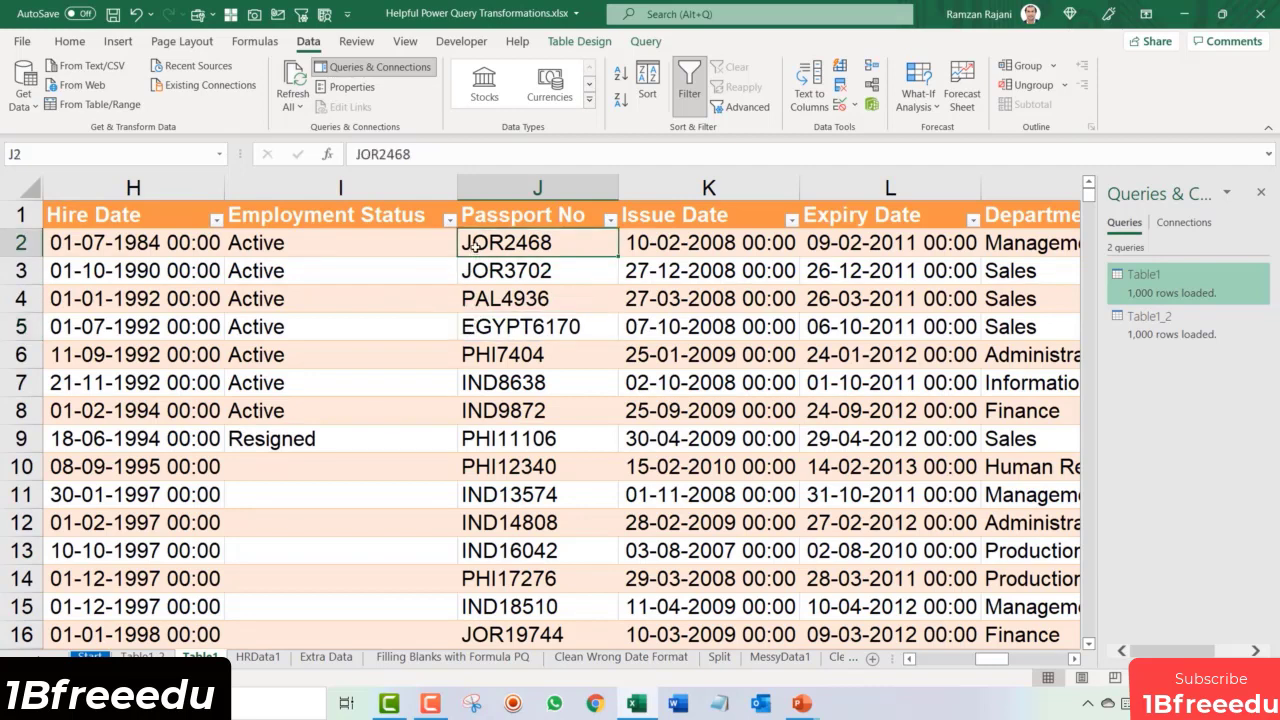
left_click(495, 328)
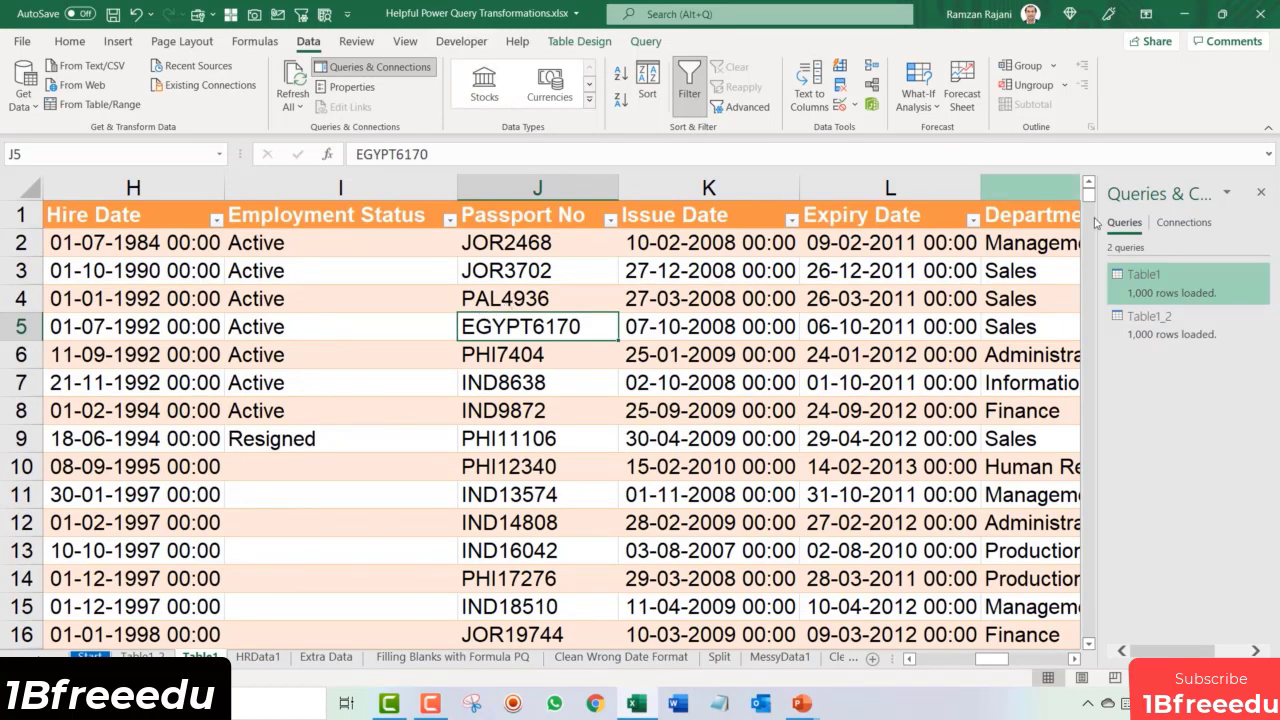
Step: Reopen the Table1 query for editing in the Power Query Editor
mouse_move(1193, 289)
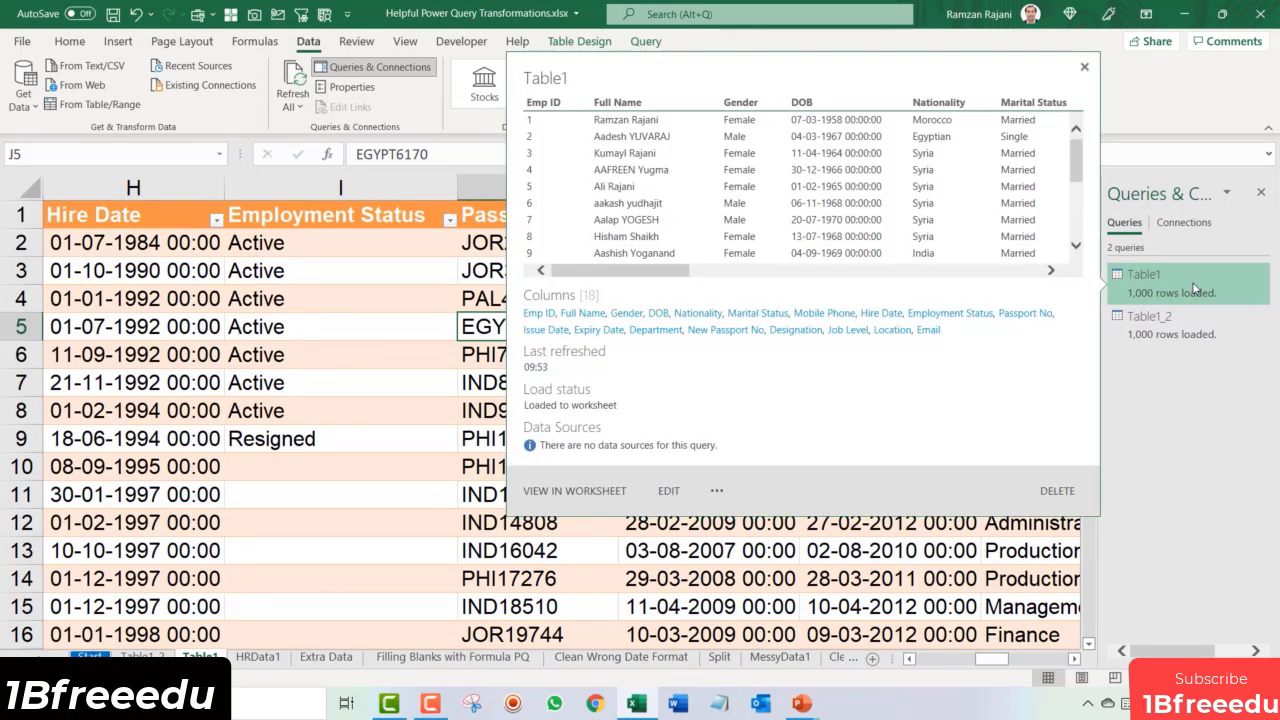
left_click(484, 273)
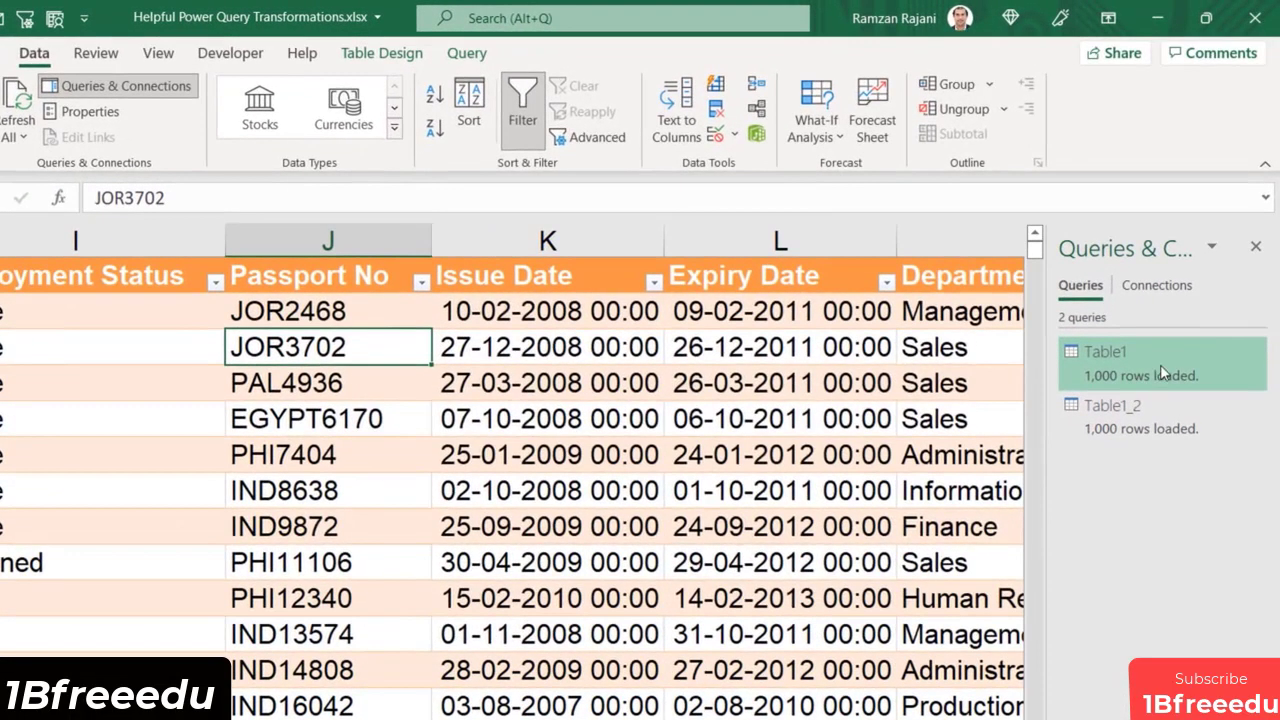
mouse_move(1163, 364)
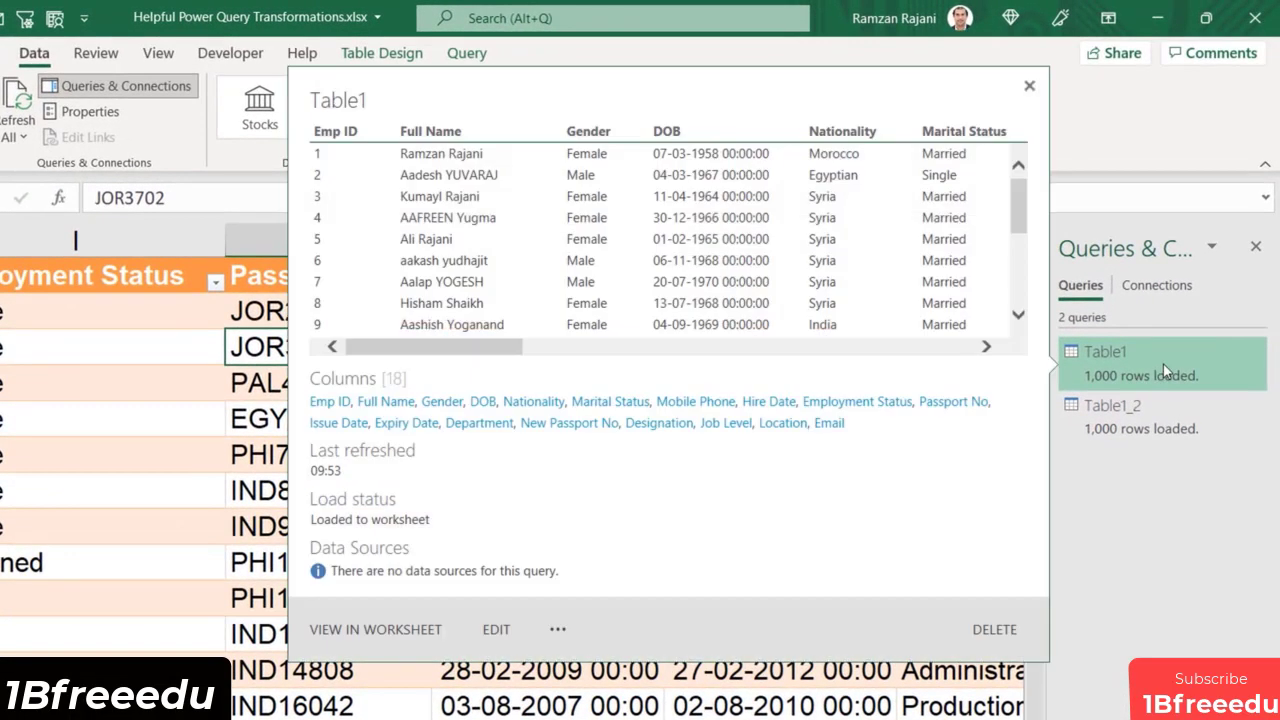
left_click(496, 630)
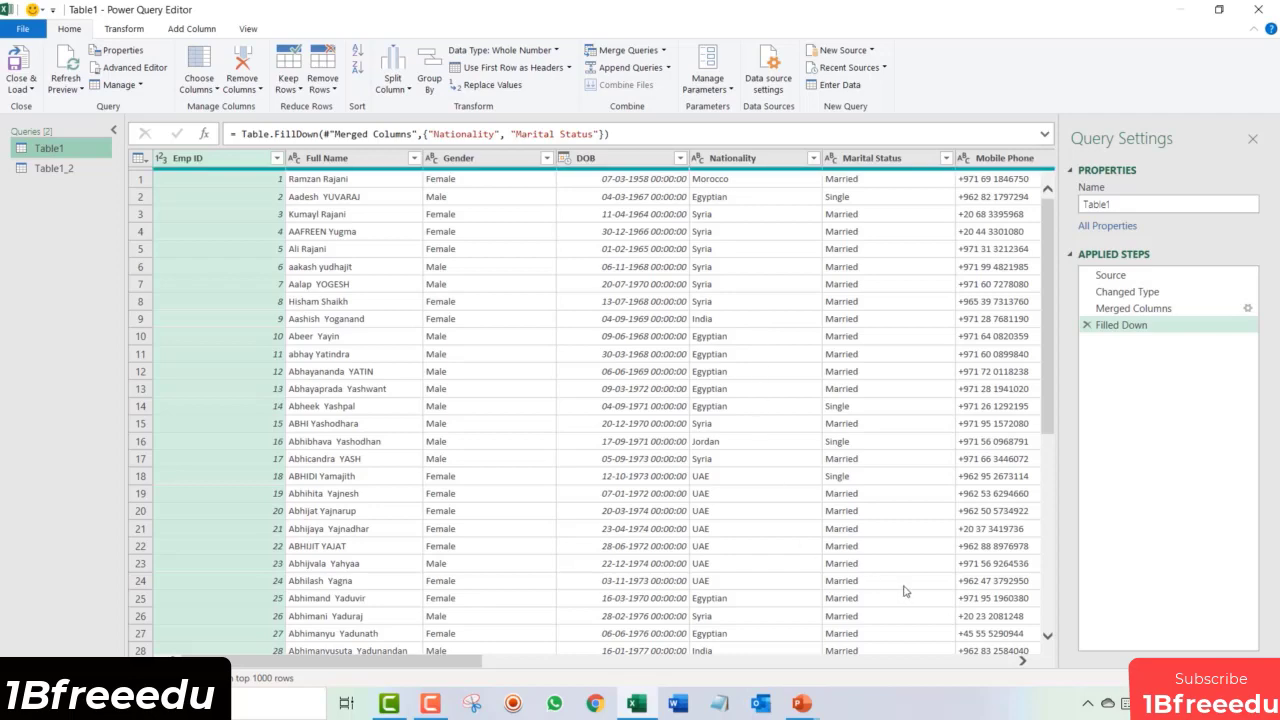
Step: Split the Passport No column by the transition from non-digit to digit and check both resulting columns
left_click(1021, 662)
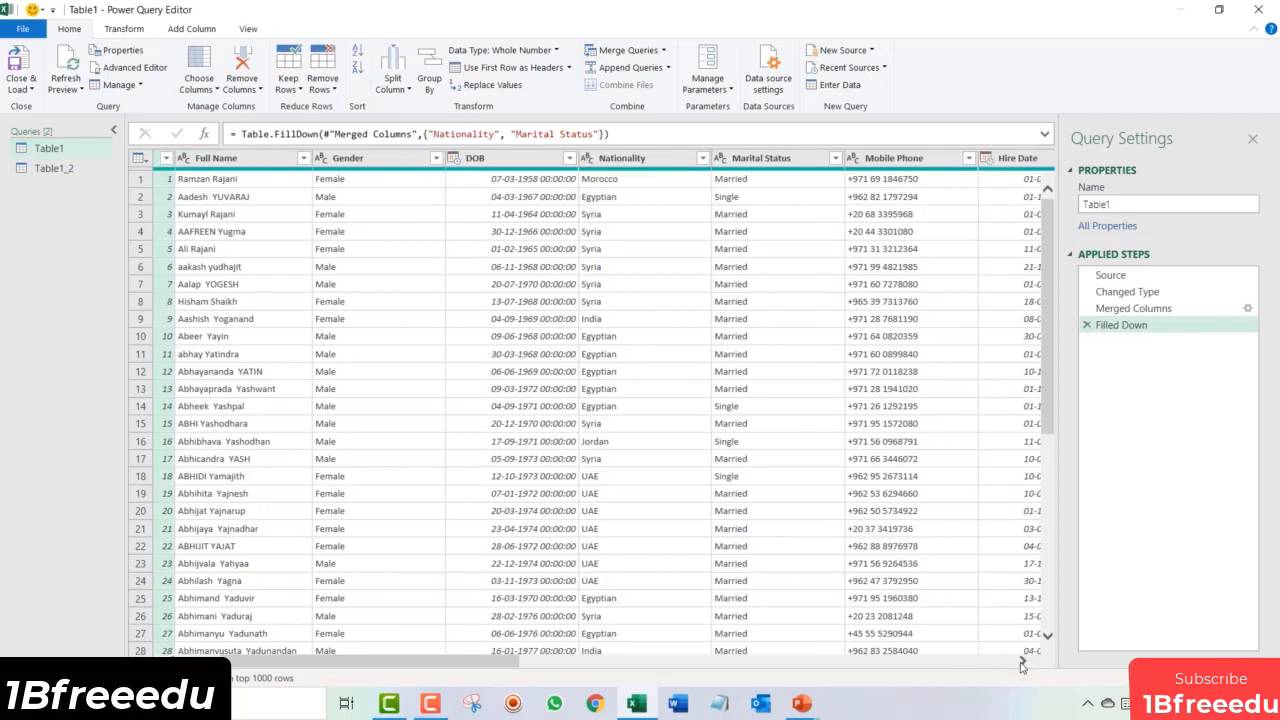
left_click(1022, 664)
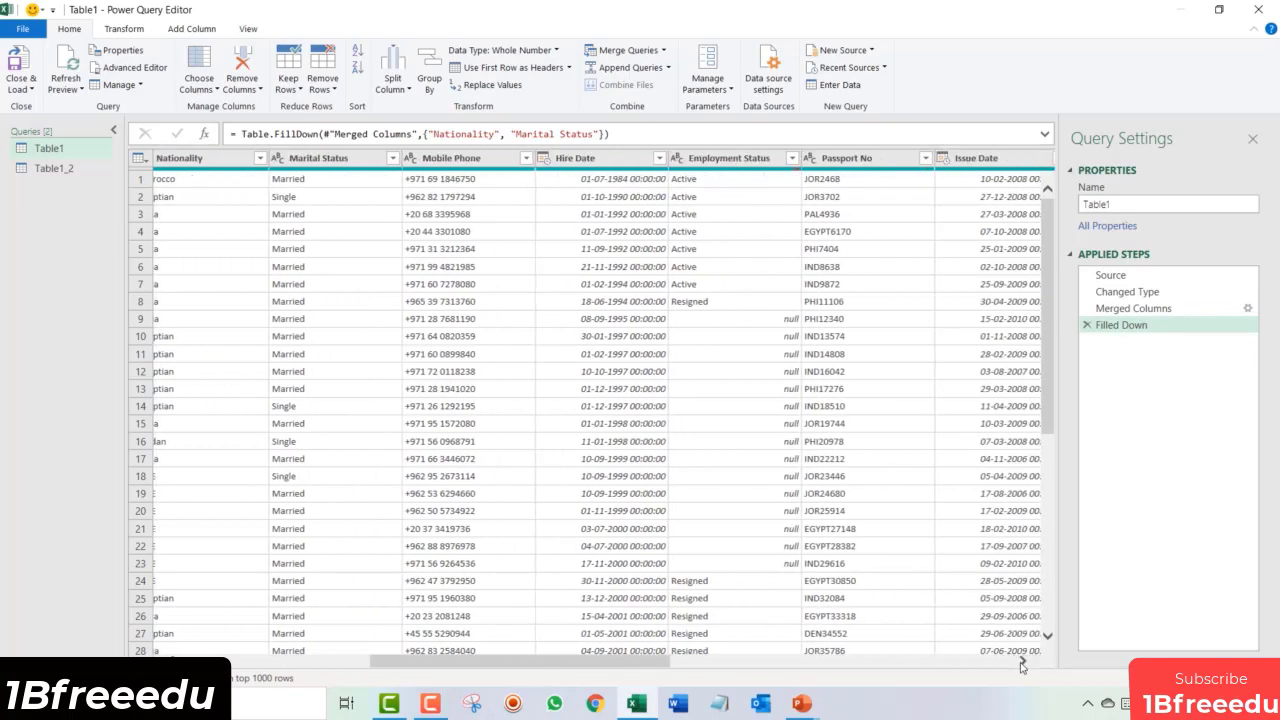
left_click(1022, 664)
left_click(1022, 664)
left_click(1022, 664)
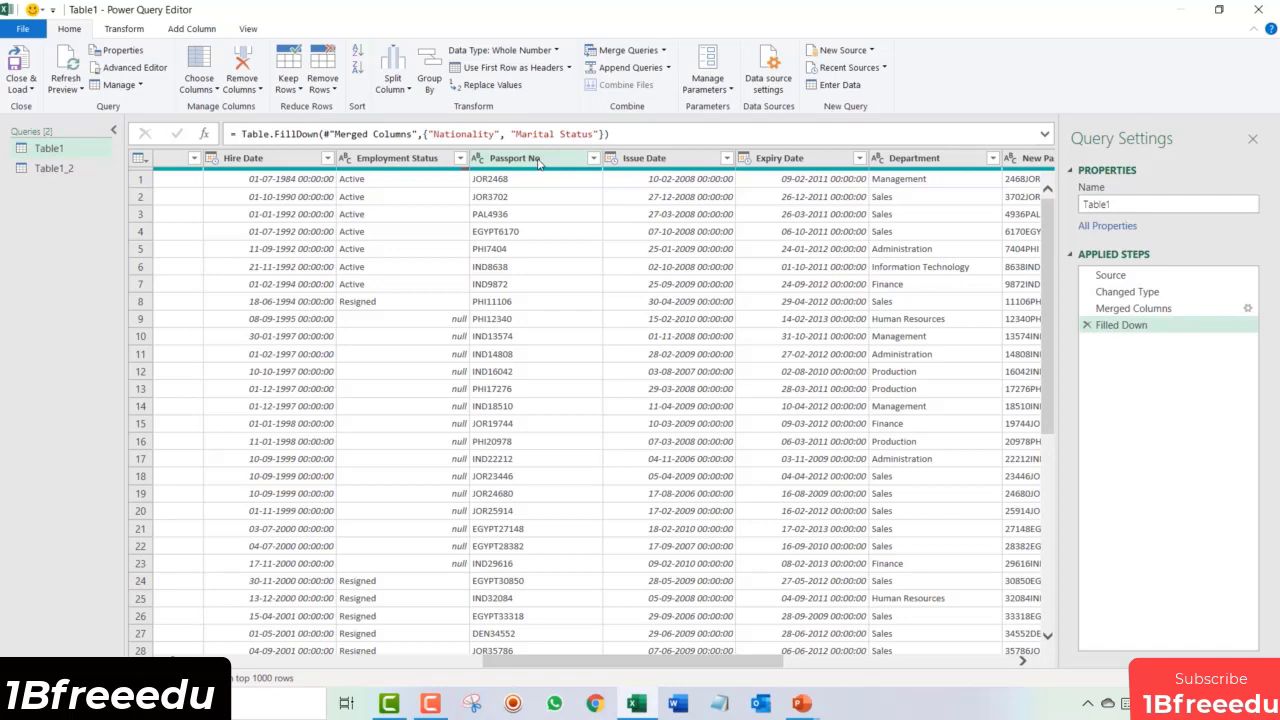
key("ctrl+shift+plus")
key("ctrl+shift+plus")
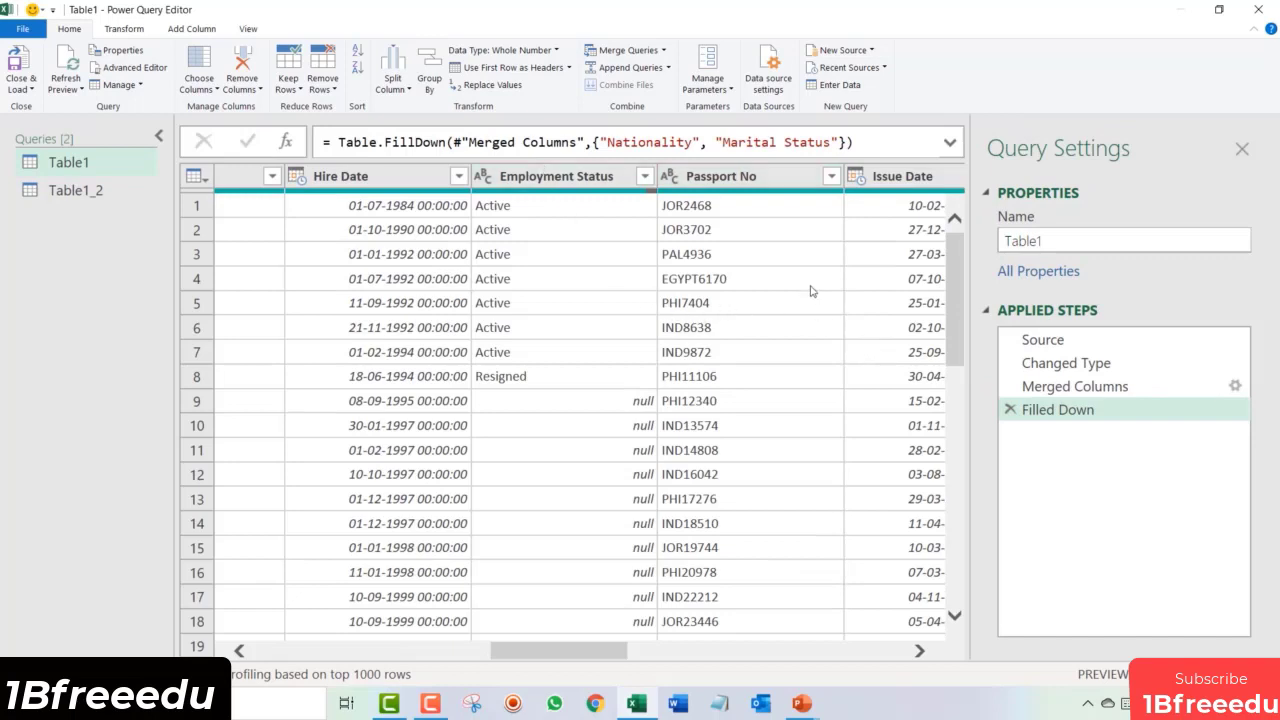
left_click(919, 651)
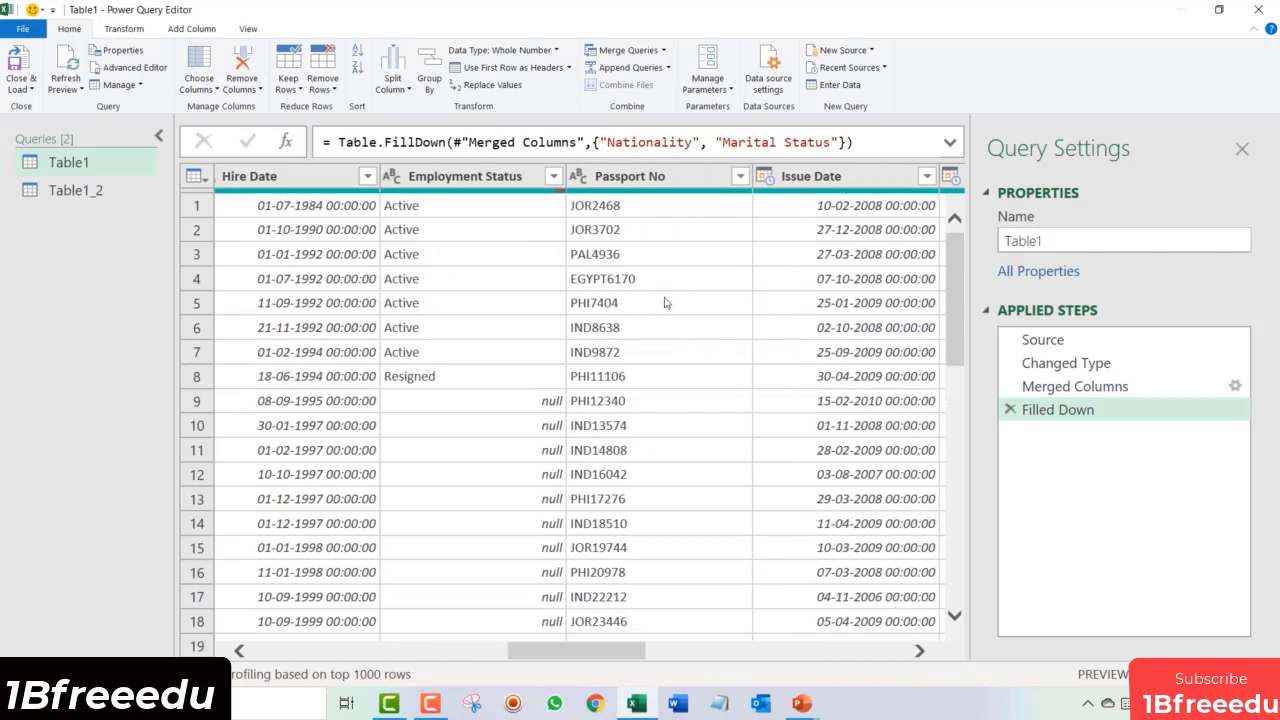
left_click(655, 178)
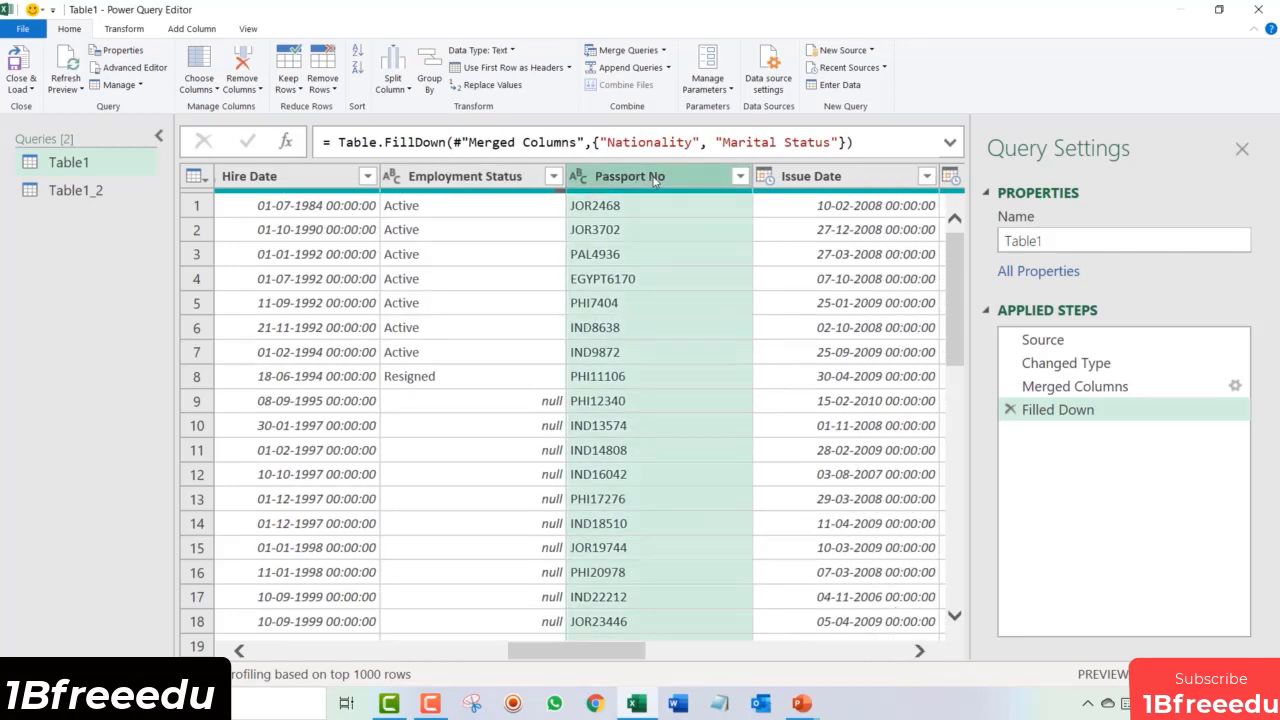
left_click(124, 29)
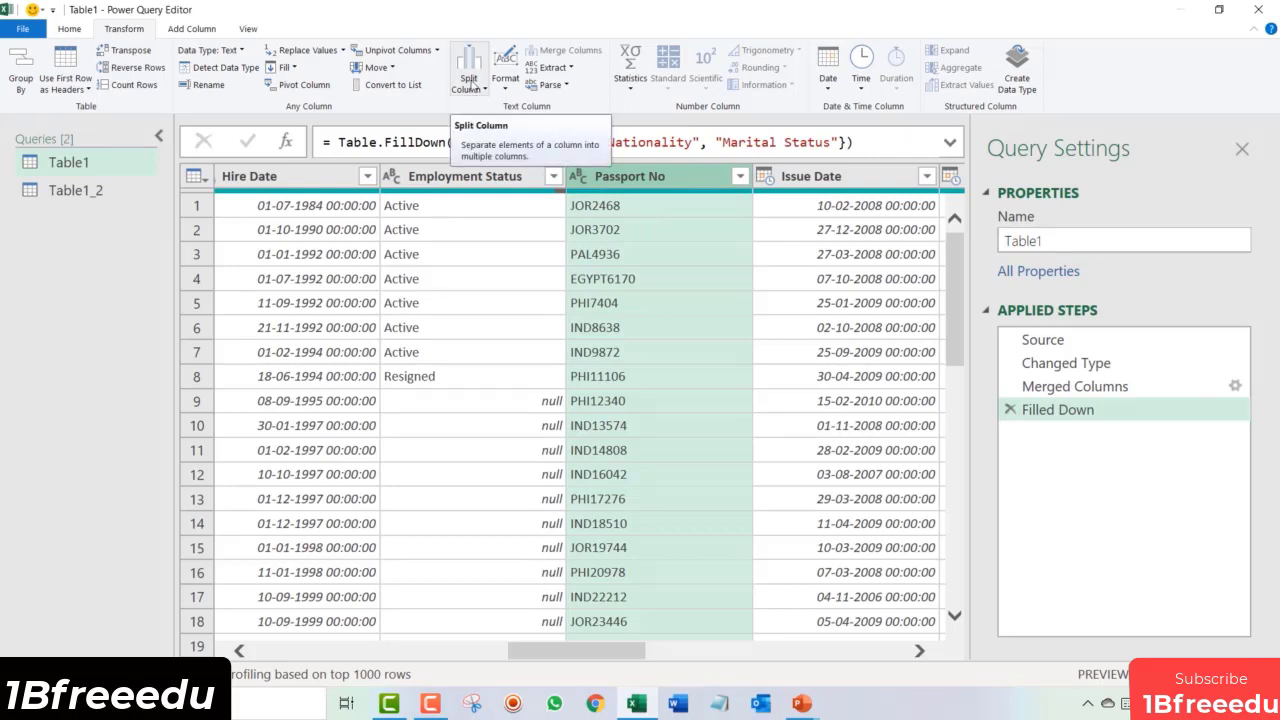
left_click(471, 80)
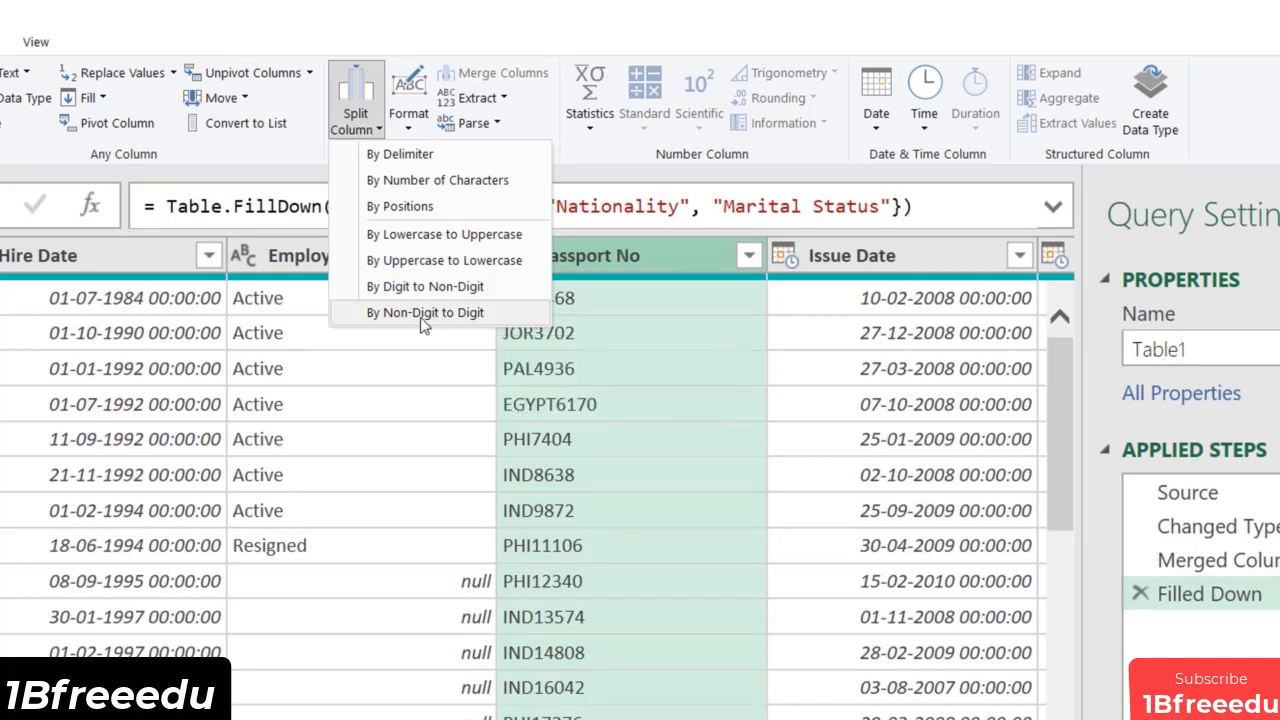
left_click(490, 314)
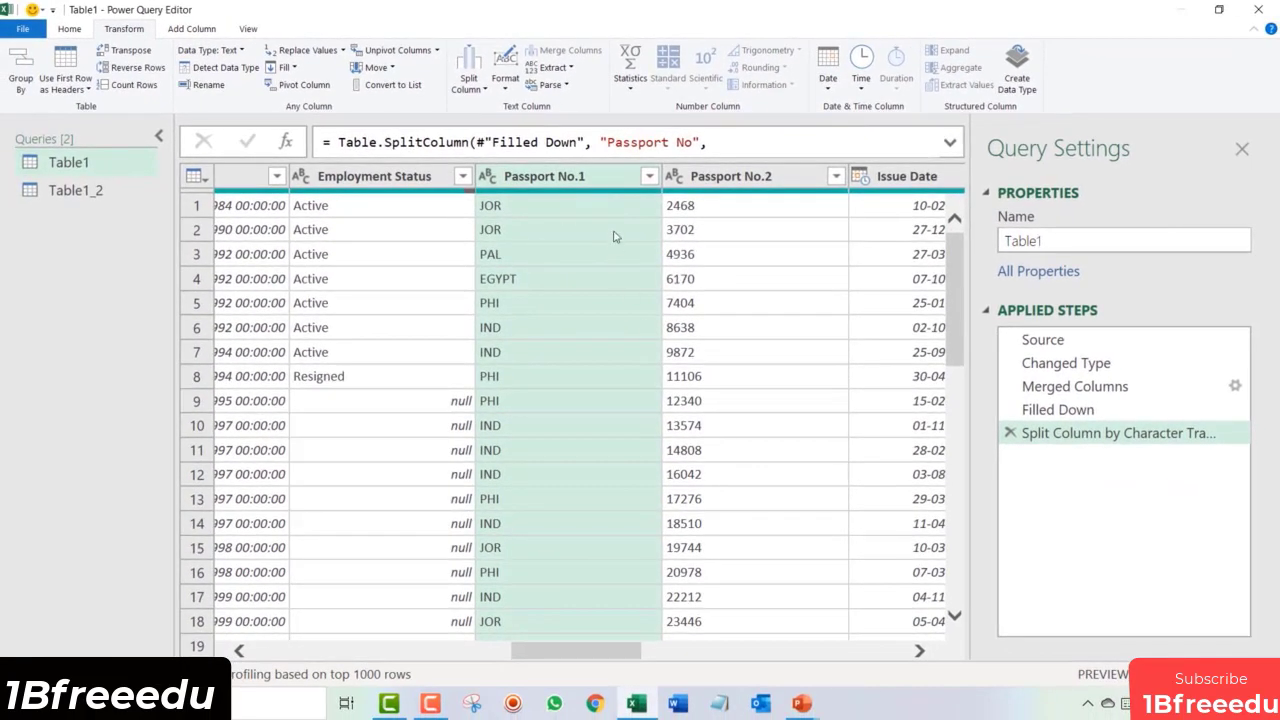
left_click(594, 177)
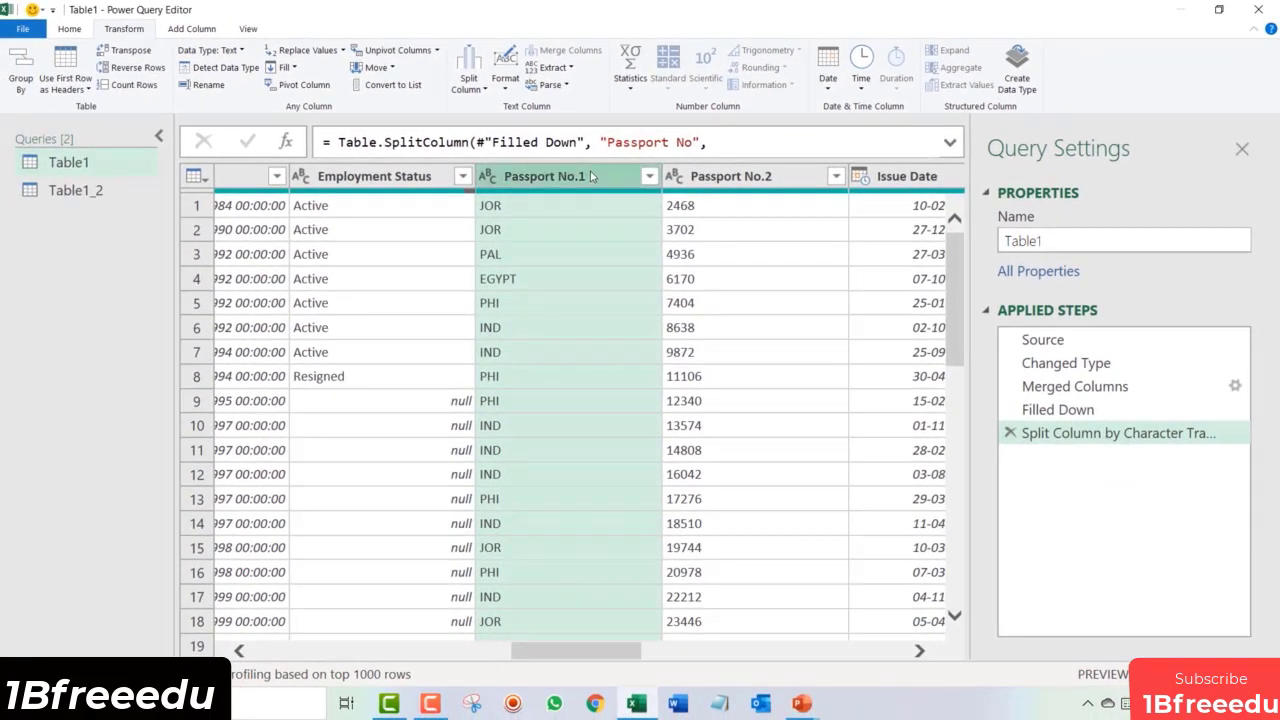
left_click(714, 187)
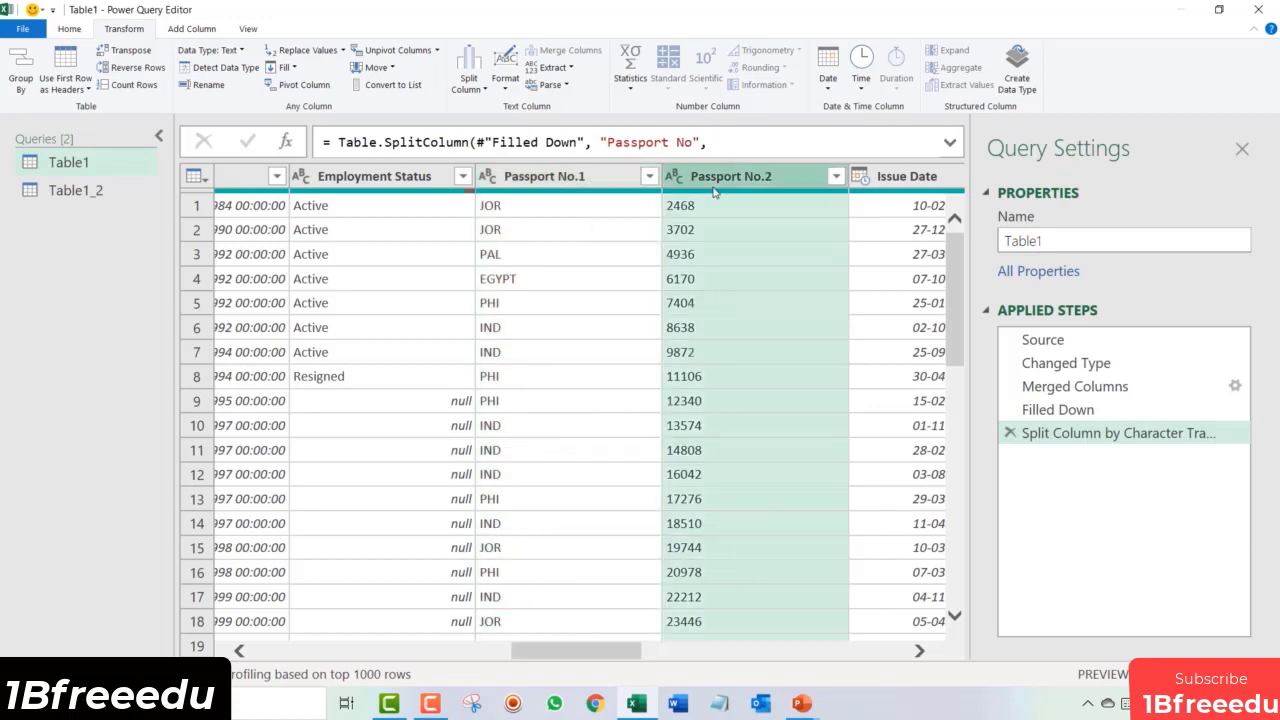
left_click(552, 184)
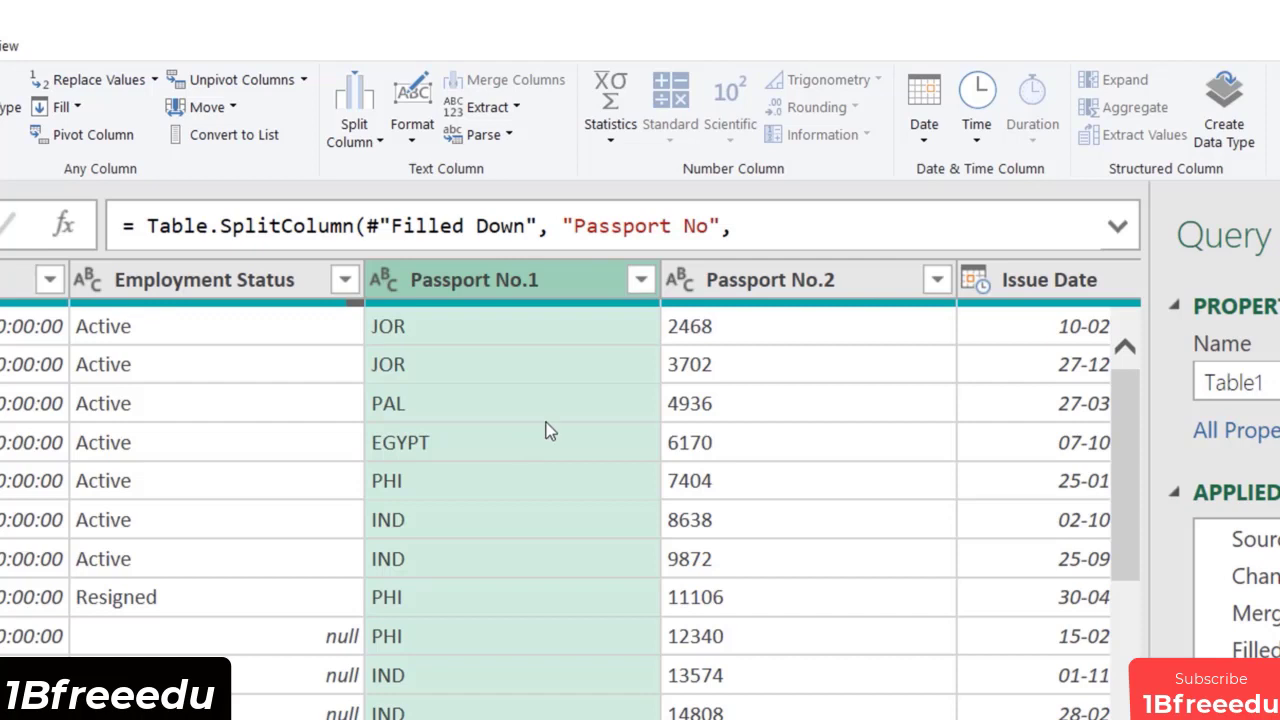
Step: Split the New Passport No column by the transition from digit to non-digit
scroll(570, 490, "right", 10)
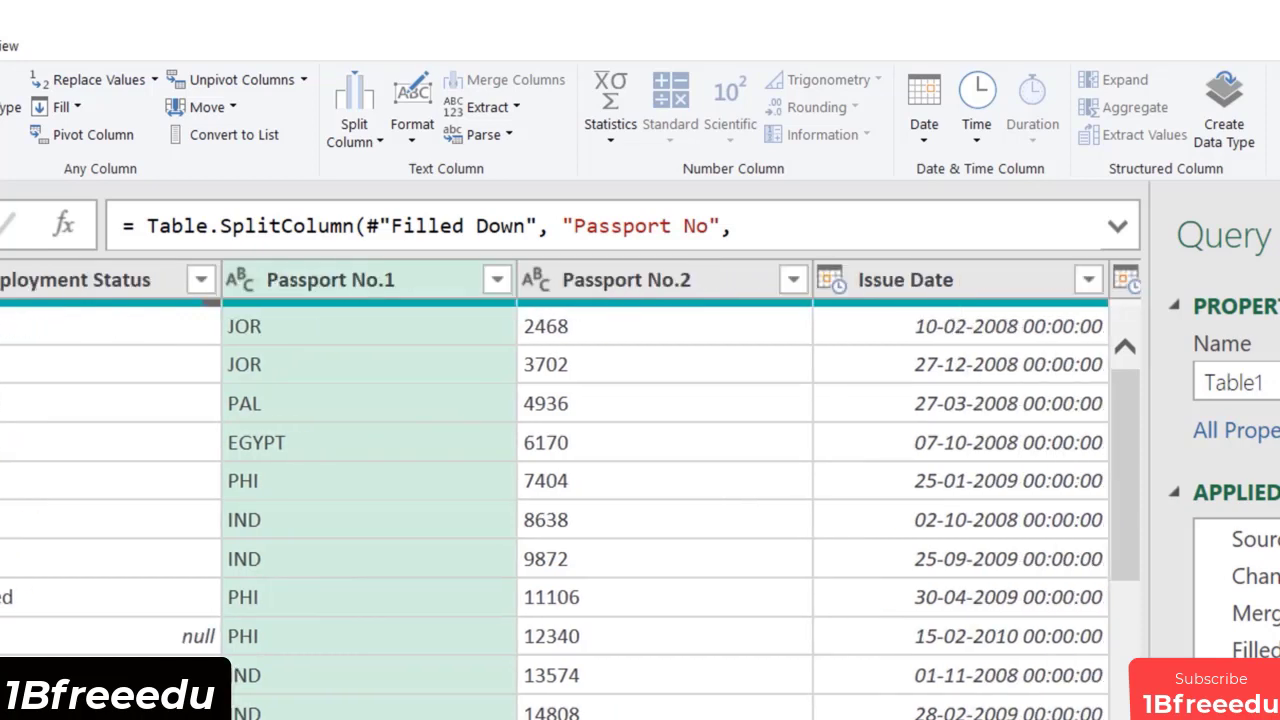
scroll(570, 490, "right", 10)
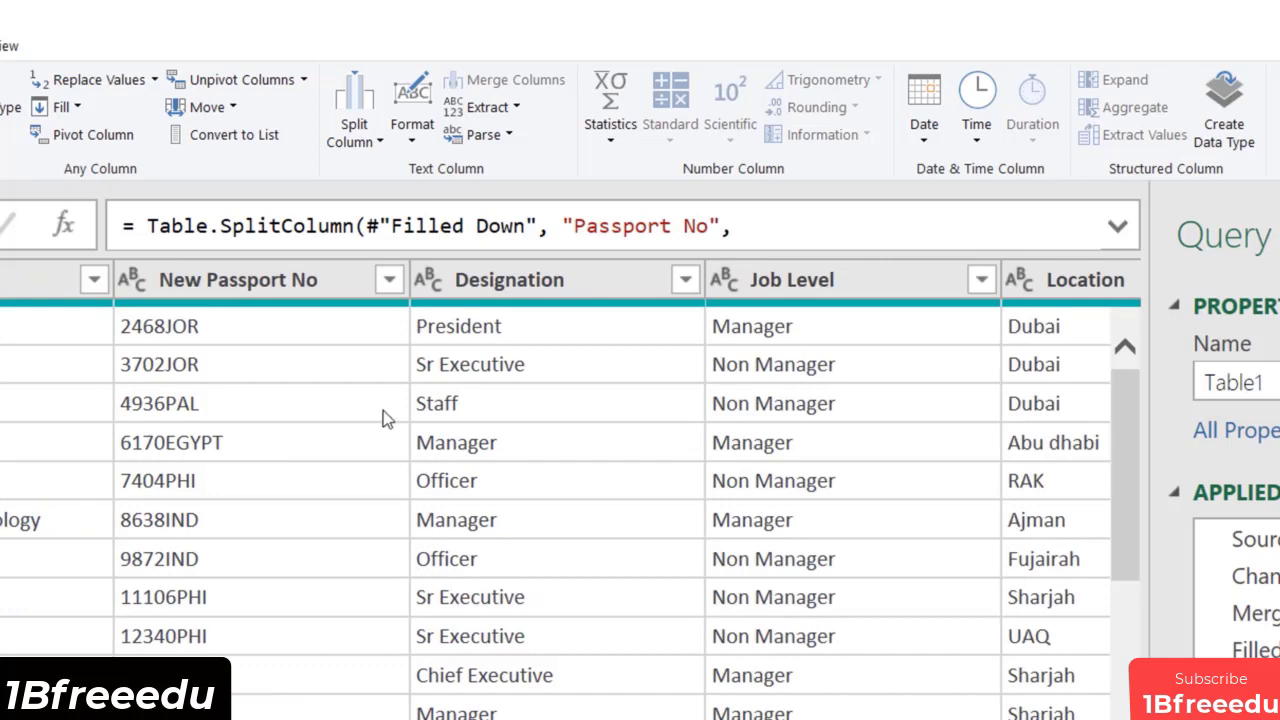
left_click(311, 279)
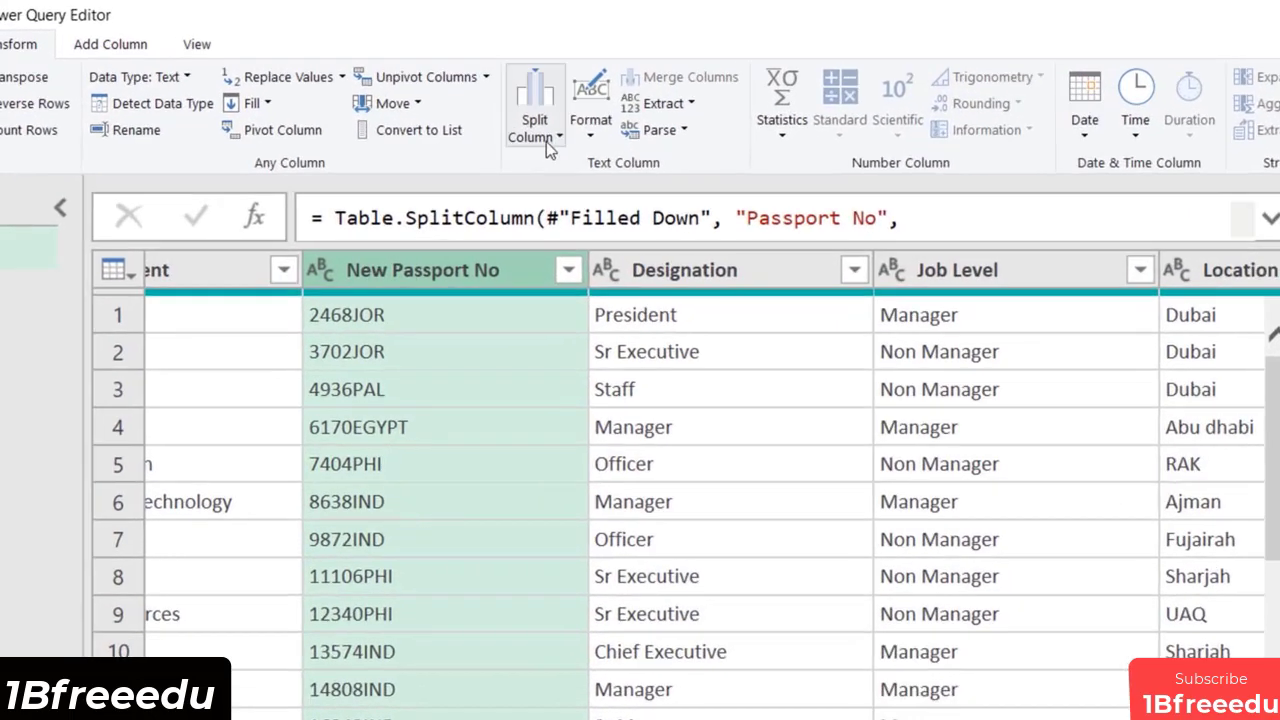
left_click(404, 104)
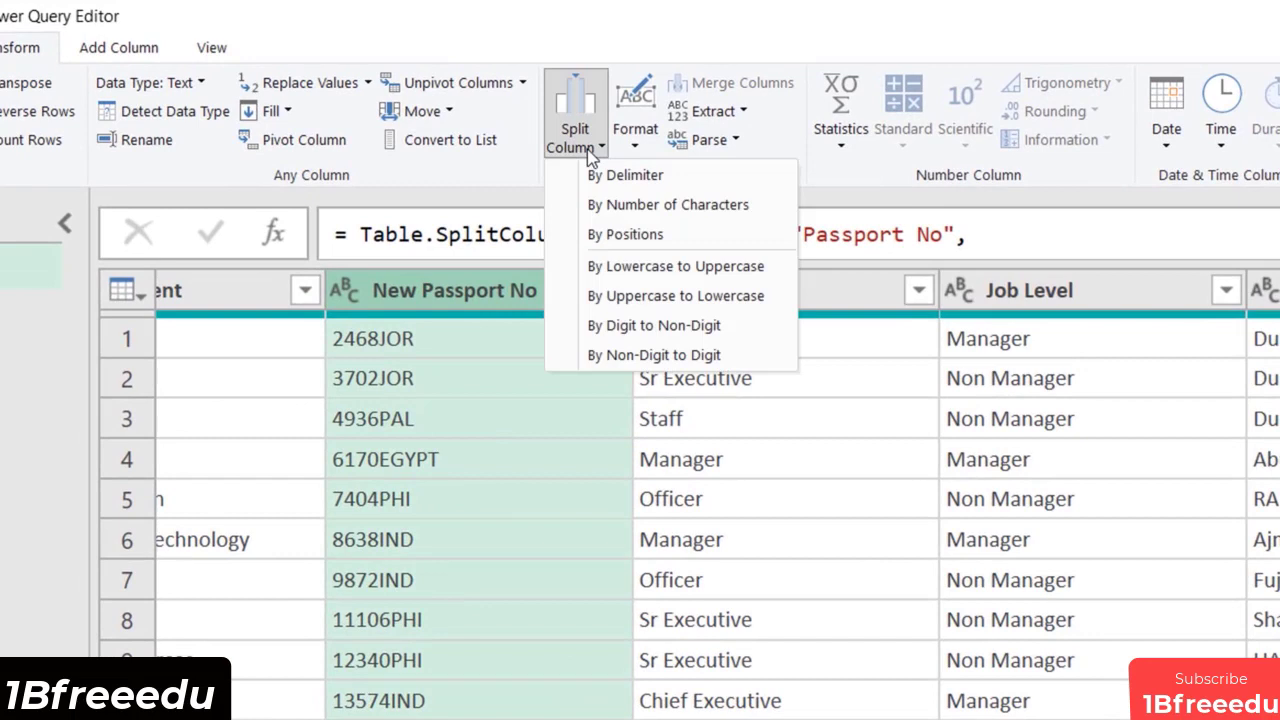
left_click(754, 329)
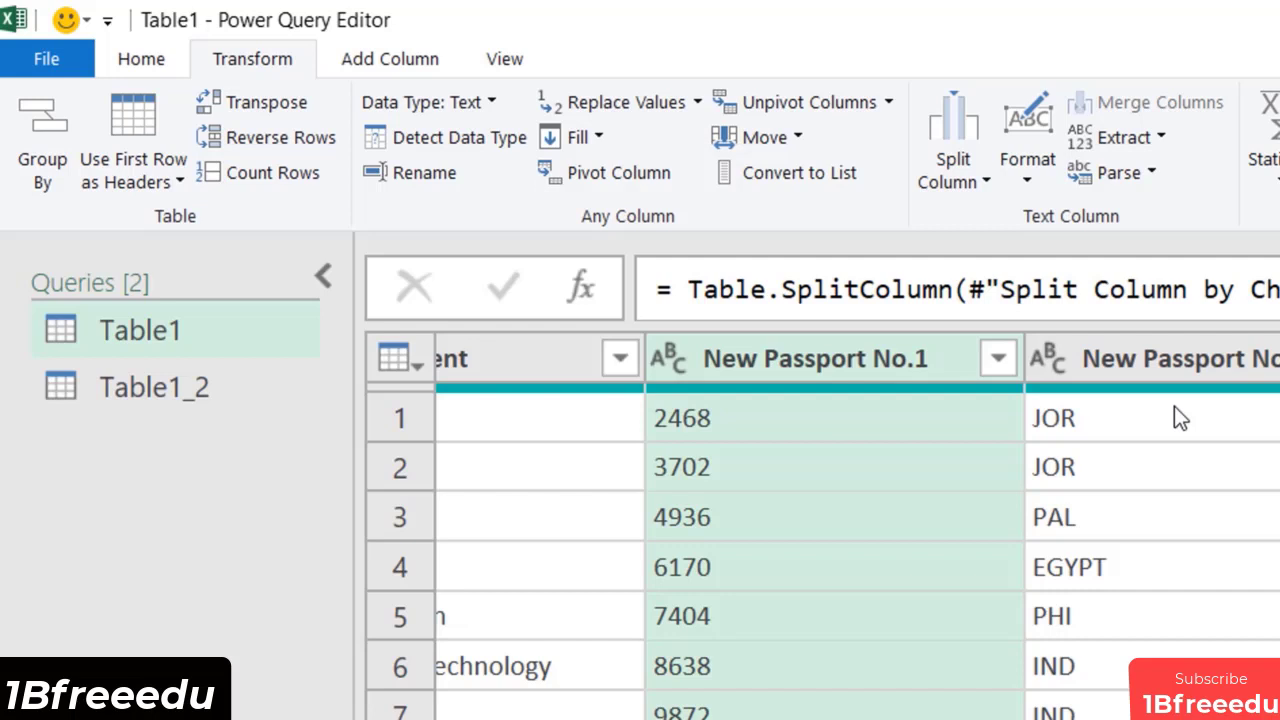
Step: Close and load the Table1 query, and check the split Passport No and New Passport No columns in the sheet
left_click(65, 60)
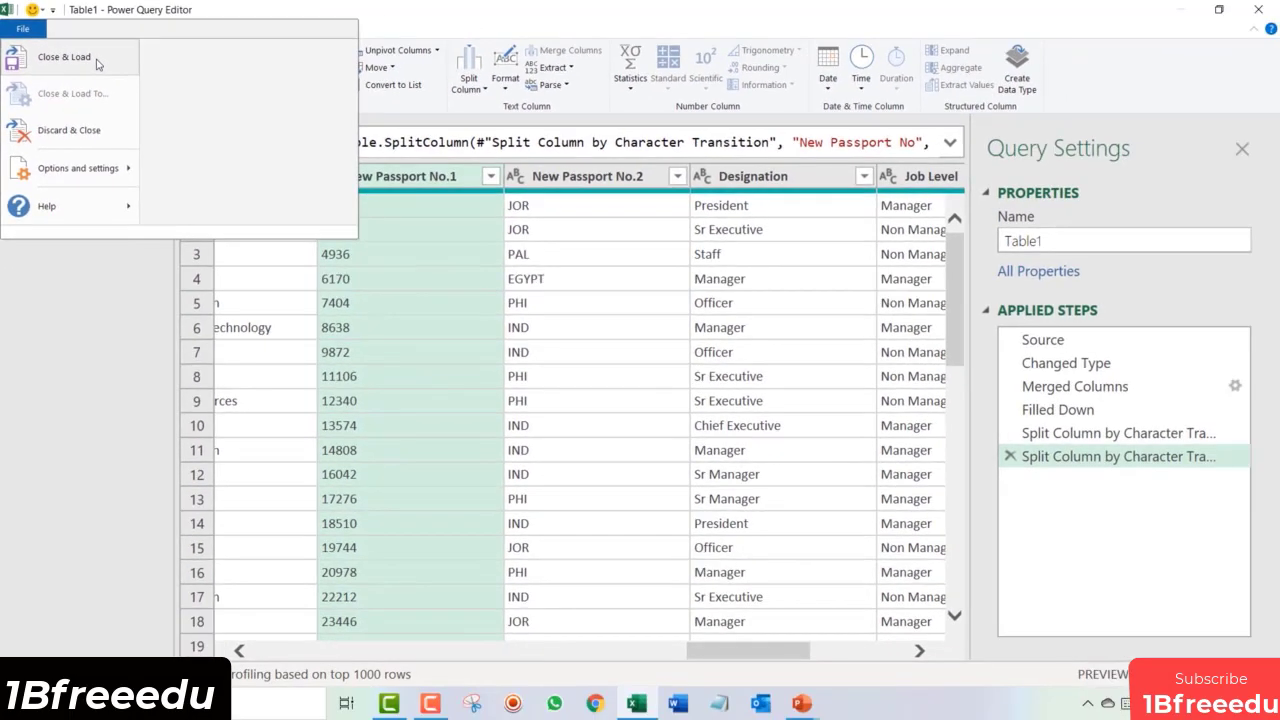
left_click(65, 57)
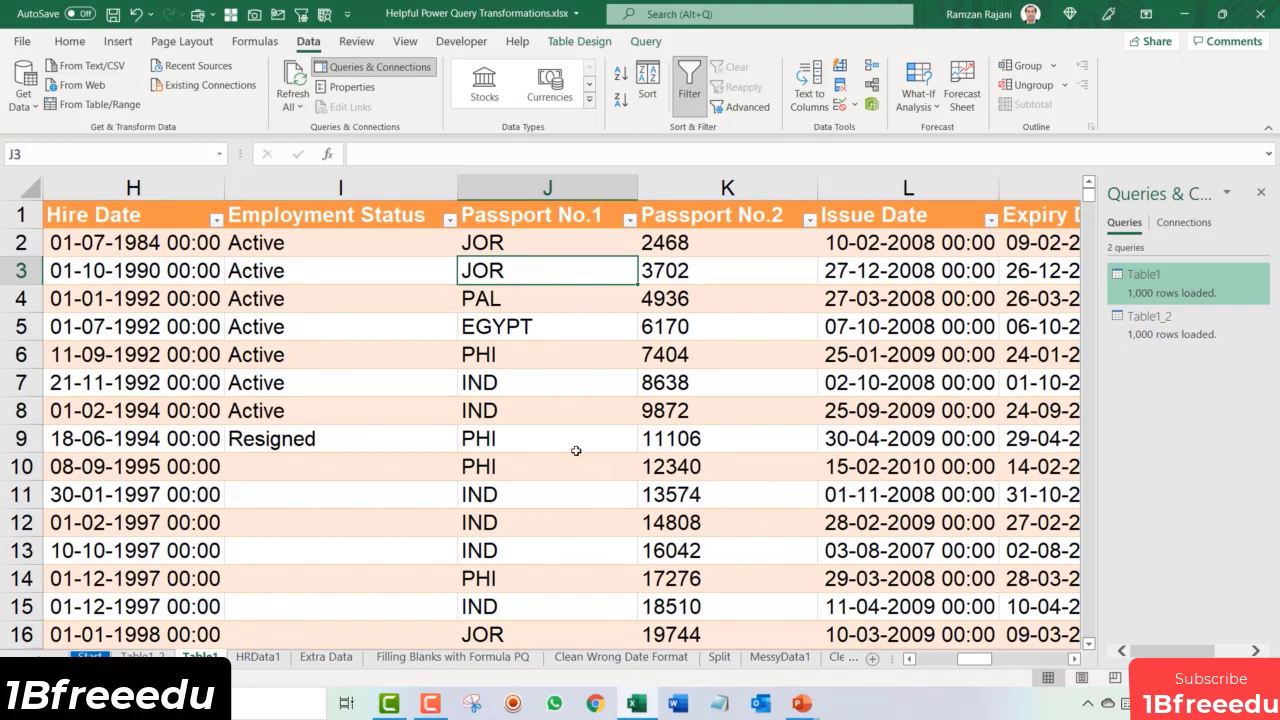
left_click(575, 189)
left_click(690, 189)
left_click(690, 270)
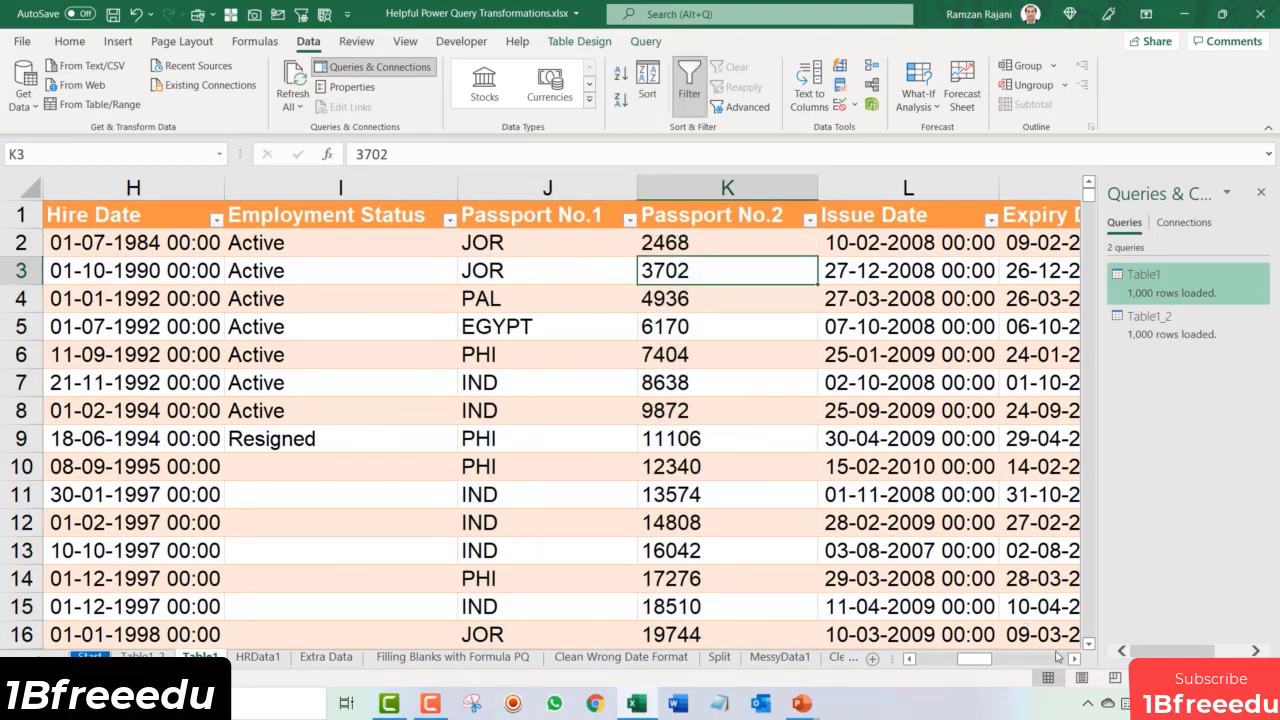
scroll(1078, 665, "right", 5)
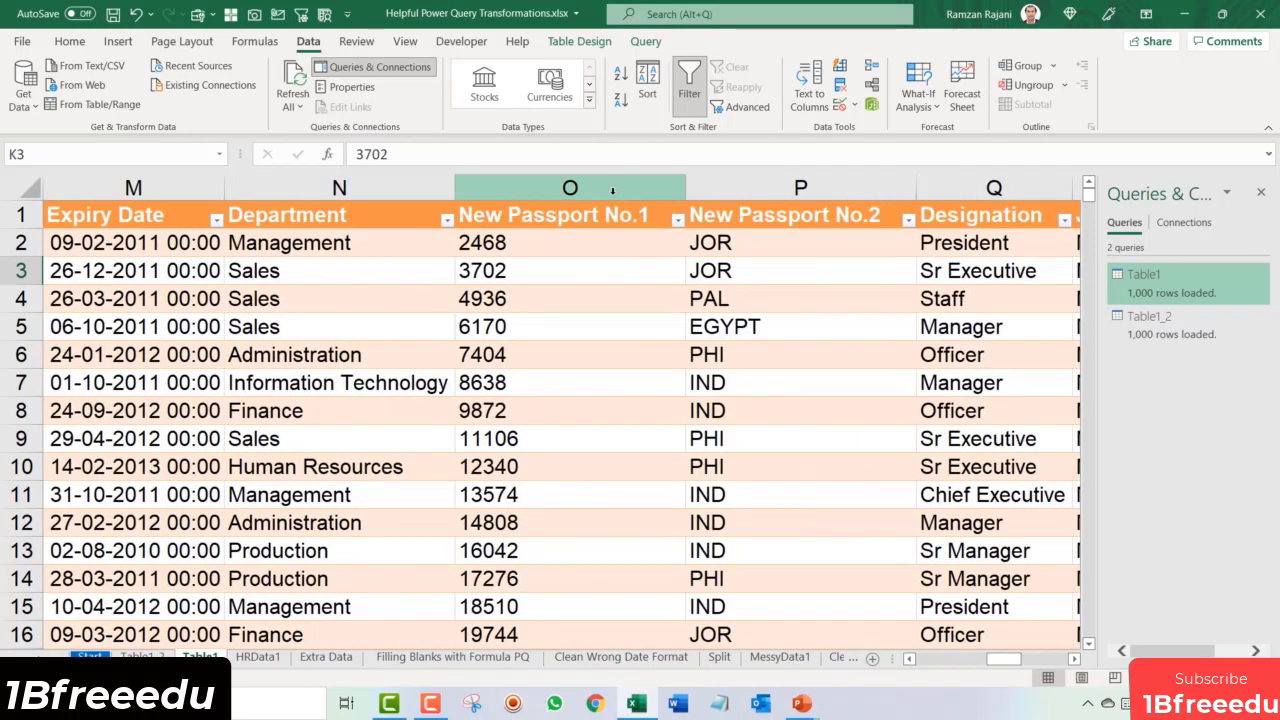
left_click(612, 190)
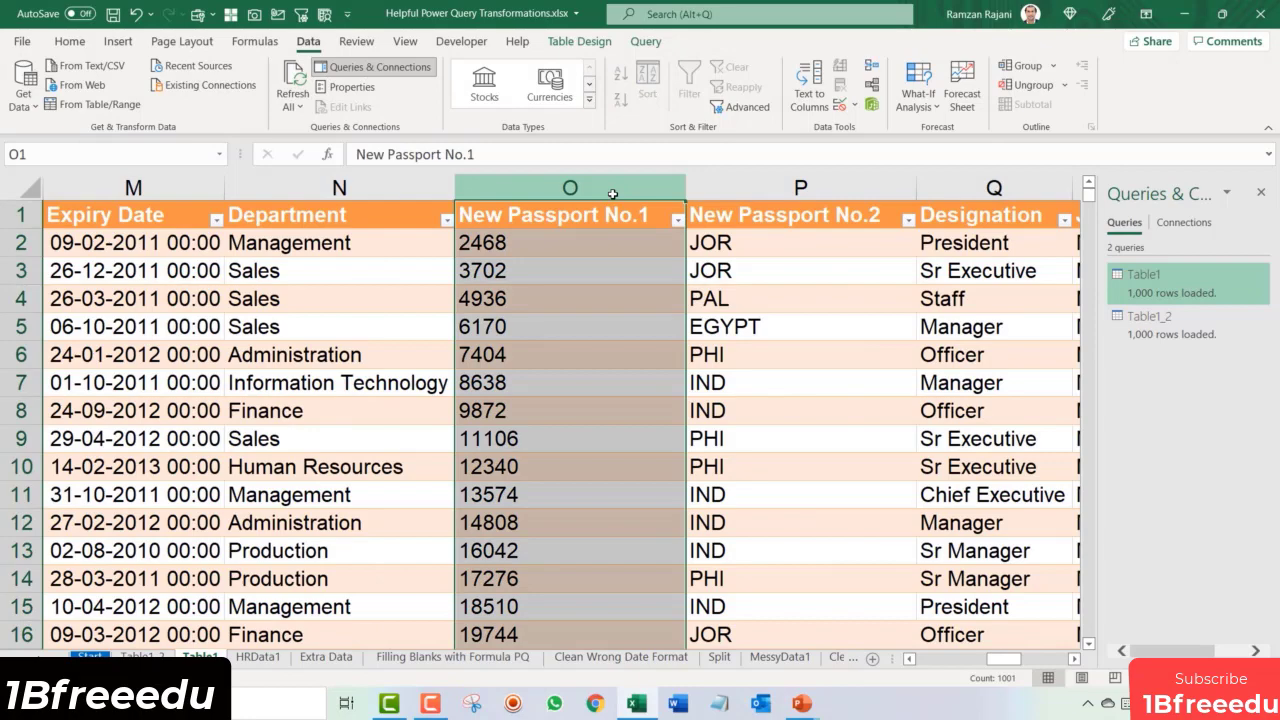
left_click(750, 195)
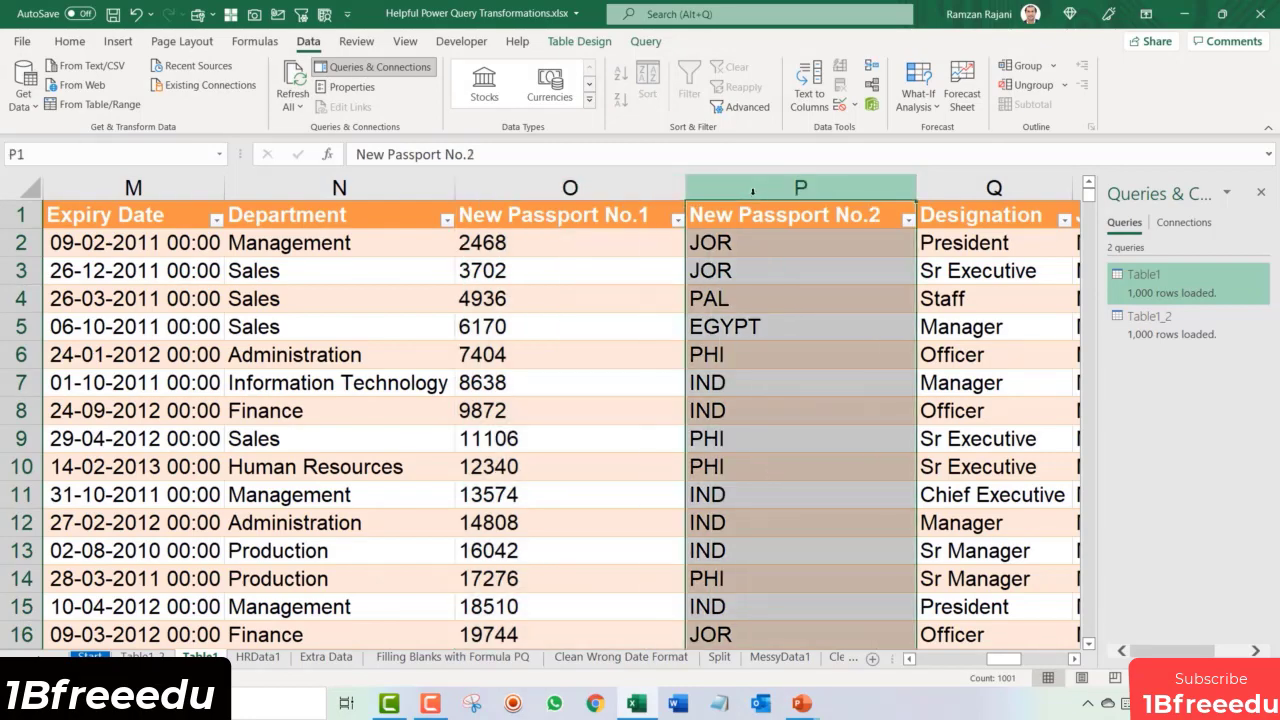
left_click(565, 261)
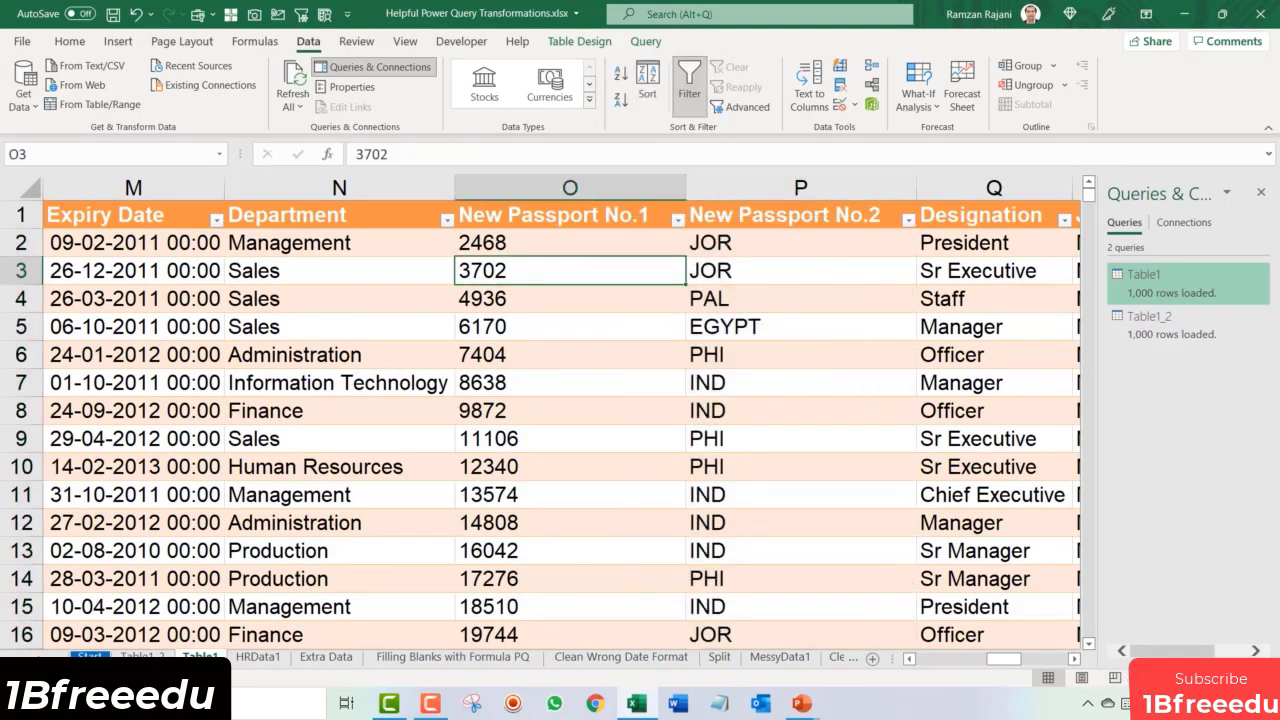
Step: Compare the Table1 and Table1_2 sheets, reviewing the full names, the filled-down nationalities and the split passport columns
left_click(1142, 678)
left_click(1142, 678)
left_click(1142, 678)
left_click(1142, 678)
left_click(1142, 678)
left_click_drag(997, 661, 912, 664)
left_click(1142, 678)
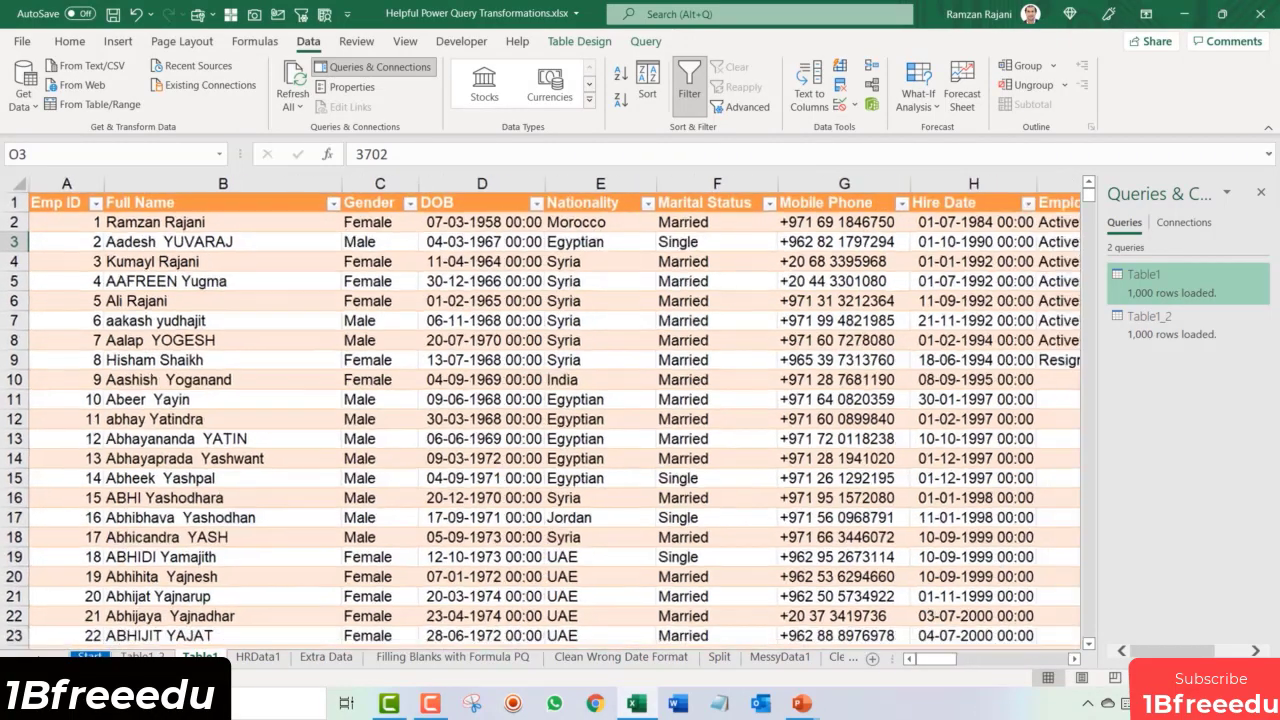
left_click(1142, 678)
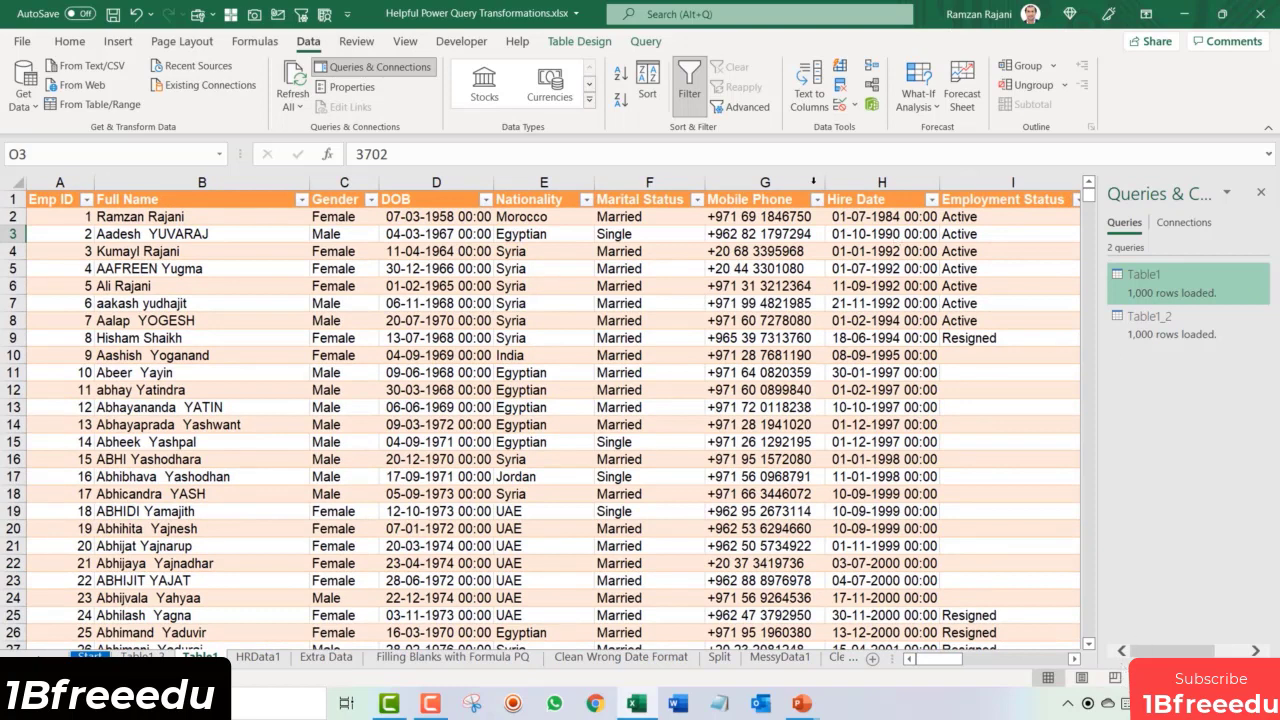
left_click(141, 656)
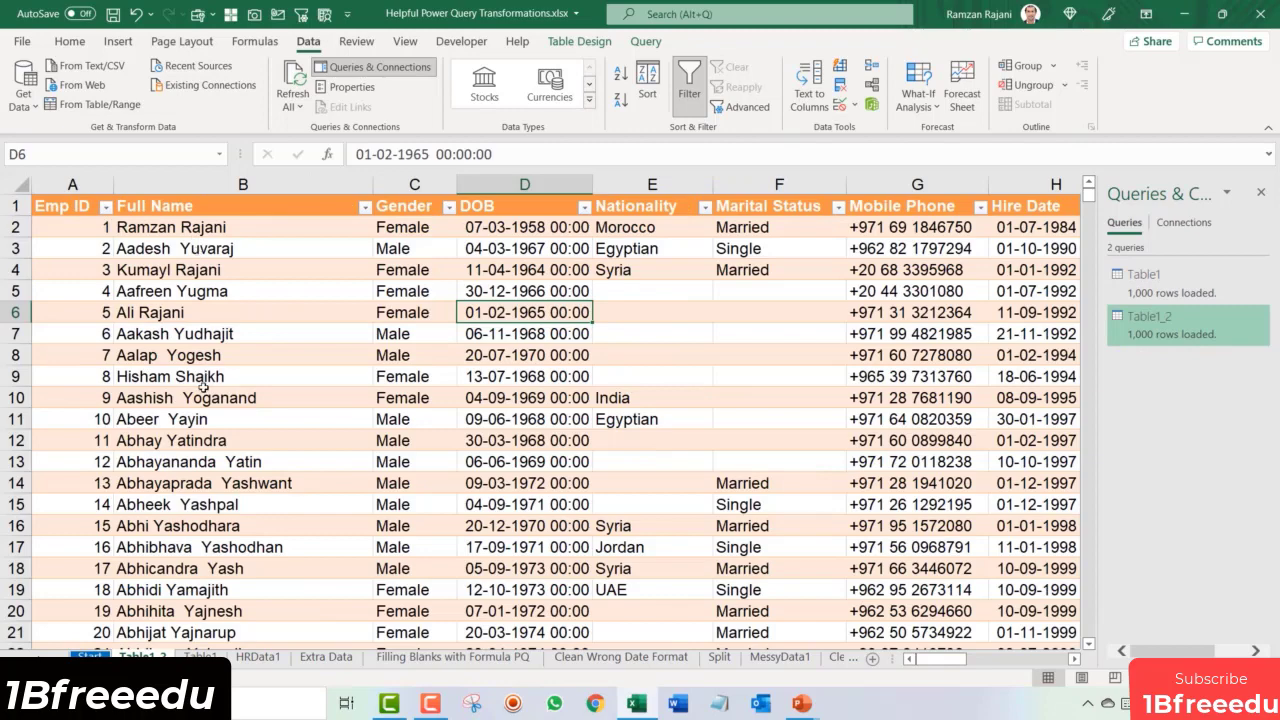
left_click(200, 656)
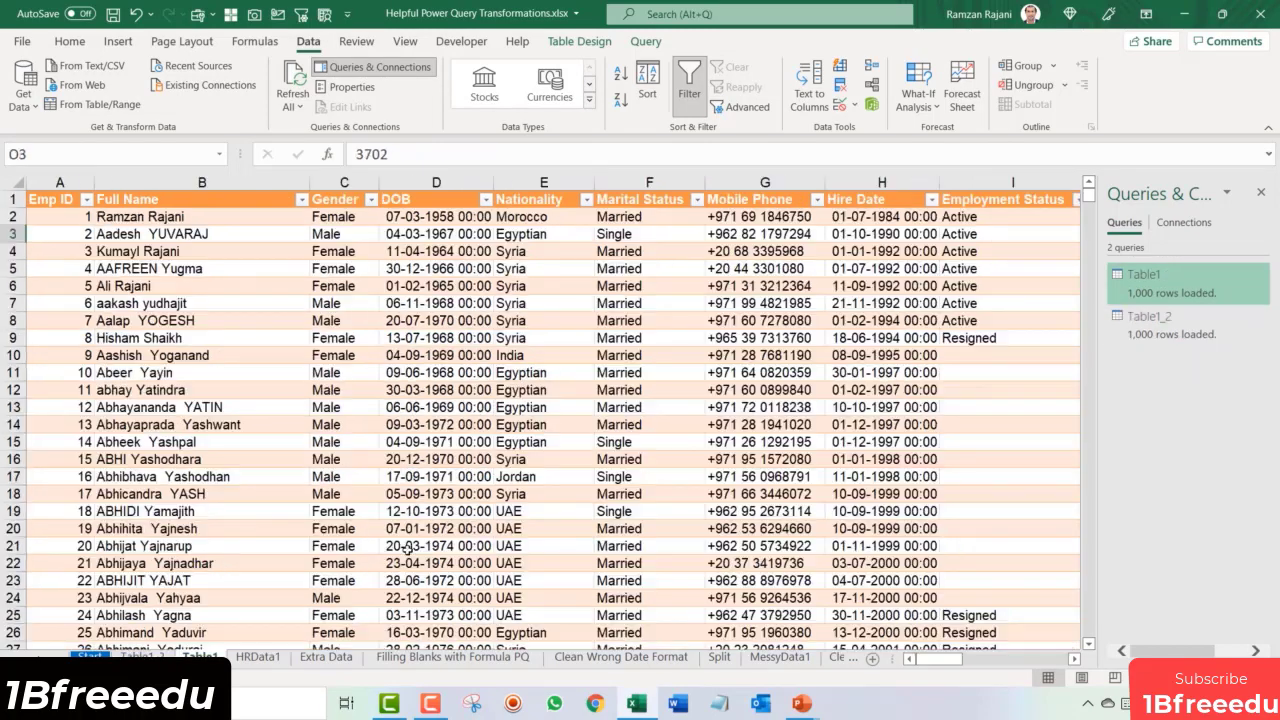
left_click_drag(537, 270, 598, 360)
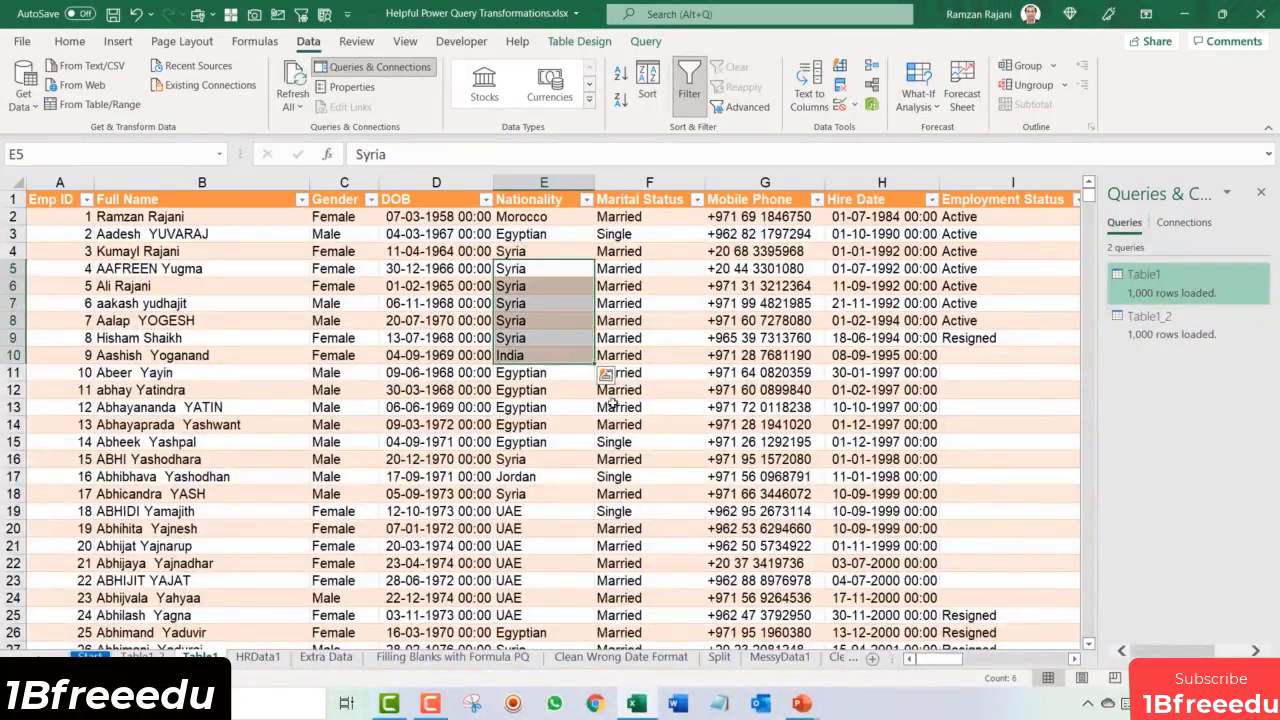
left_click_drag(945, 658, 1012, 676)
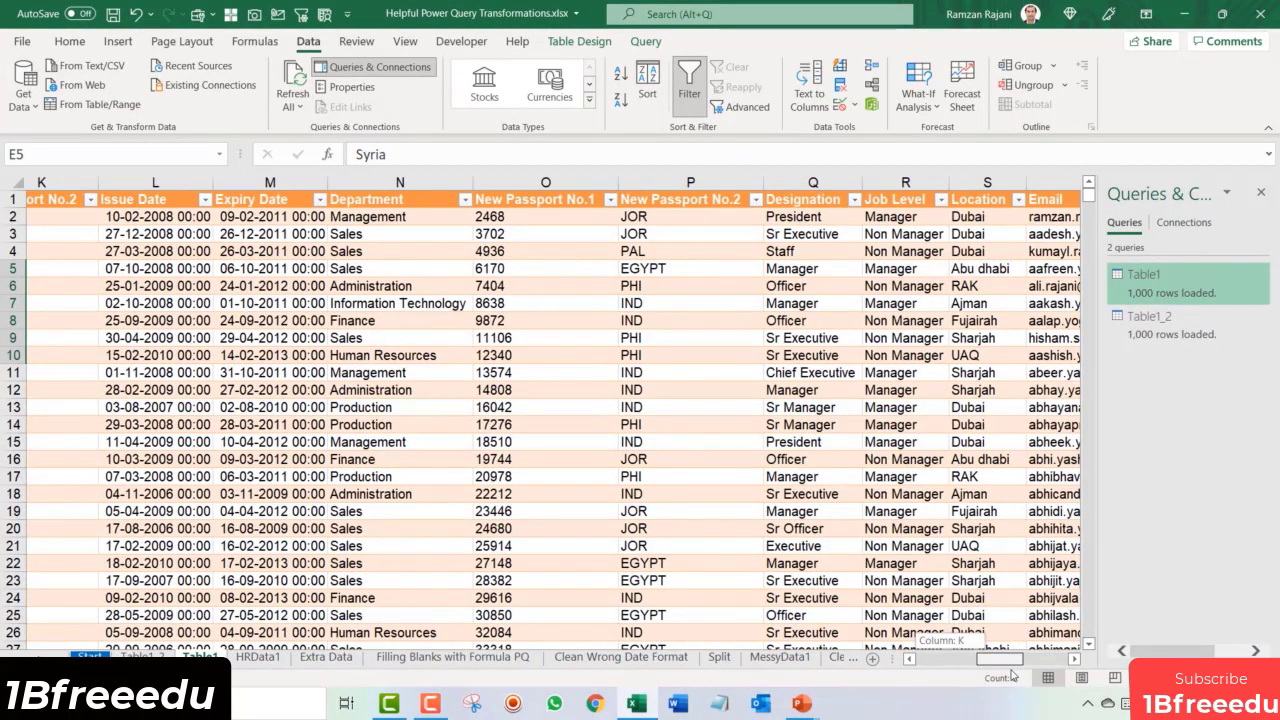
left_click_drag(1012, 676, 934, 660)
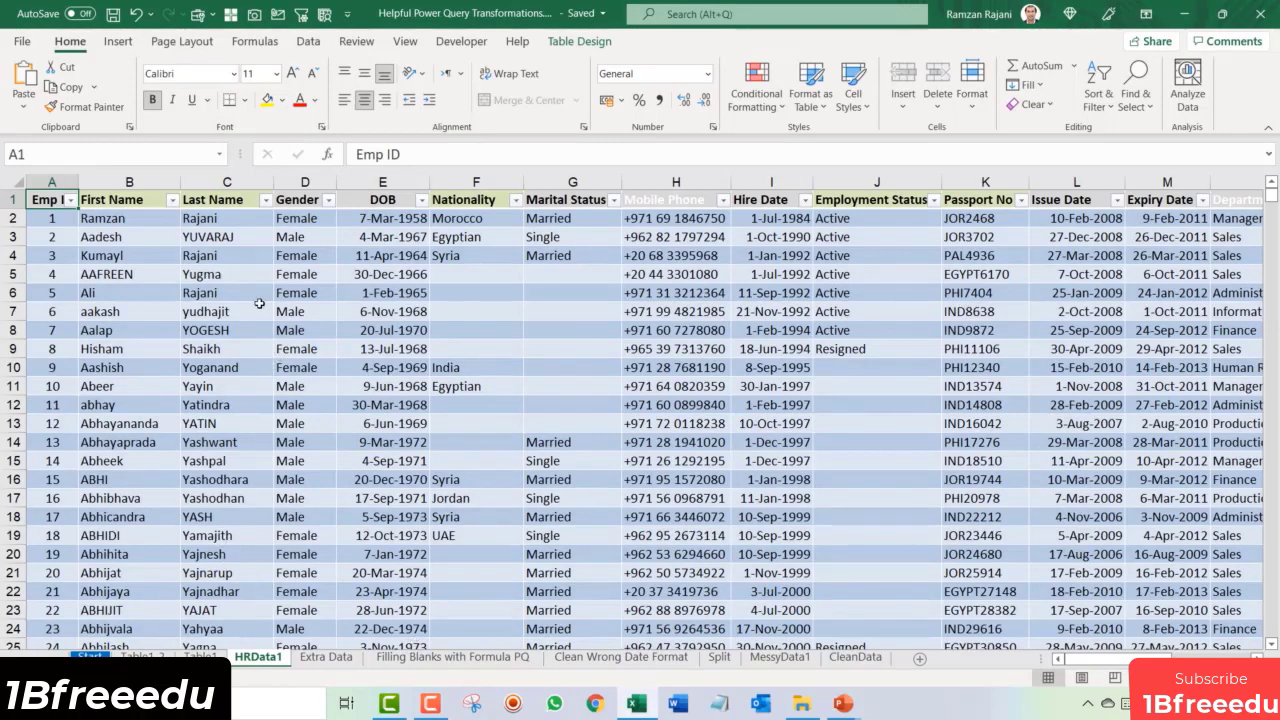
Step: Examine the First Name, Last Name, Nationality and Marital Status columns of the source data on the HRData1 sheet
scroll(258, 298, "up", 2)
scroll(258, 298, "up", 2)
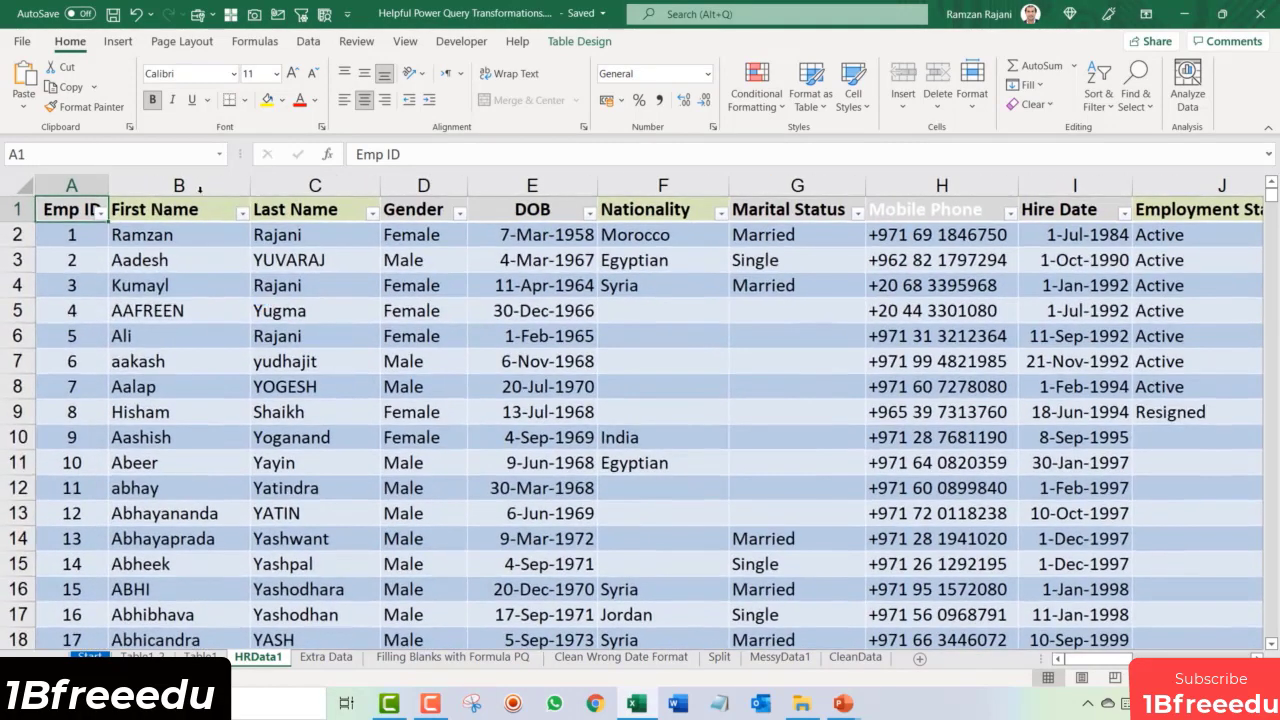
left_click(190, 185)
left_click(300, 185)
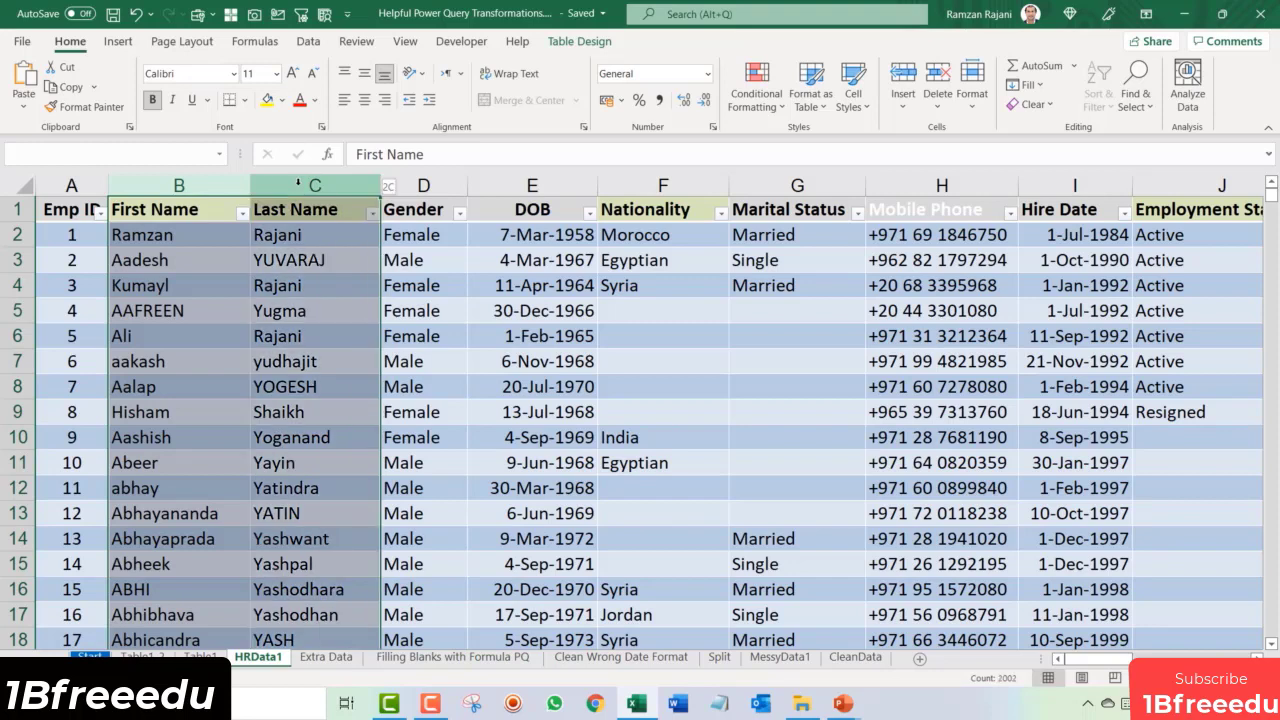
left_click(314, 310)
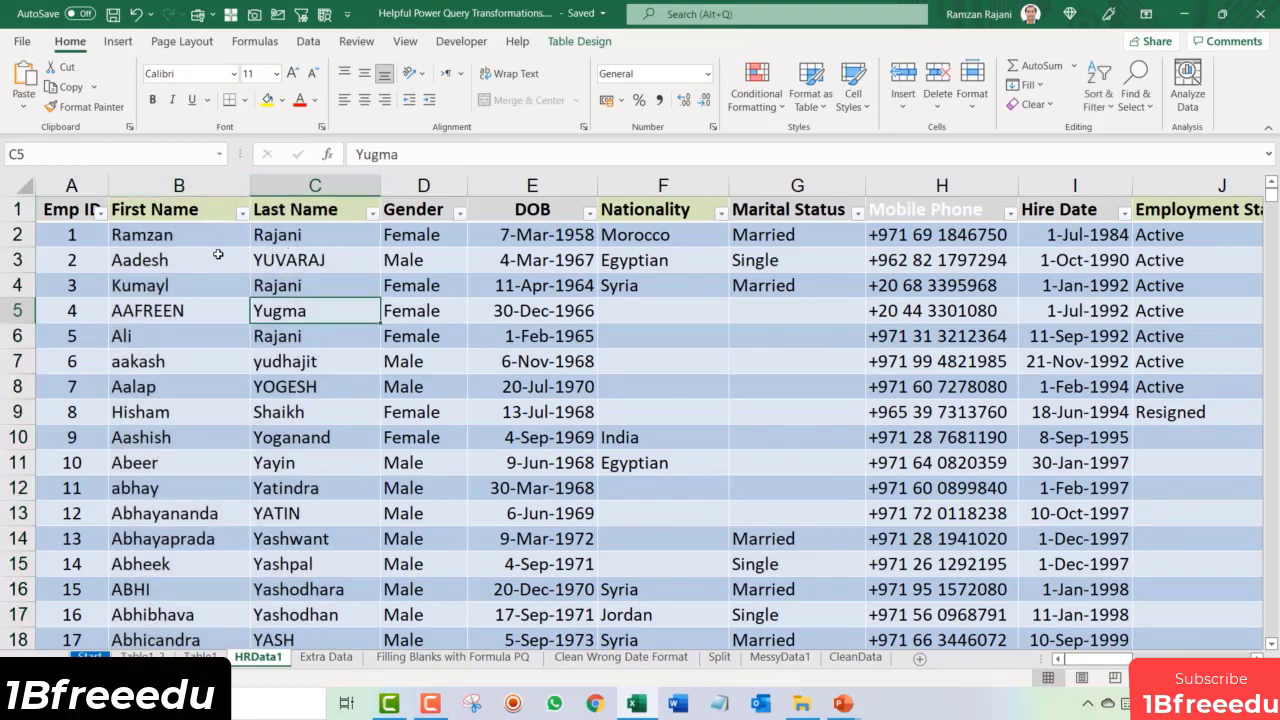
left_click(314, 259)
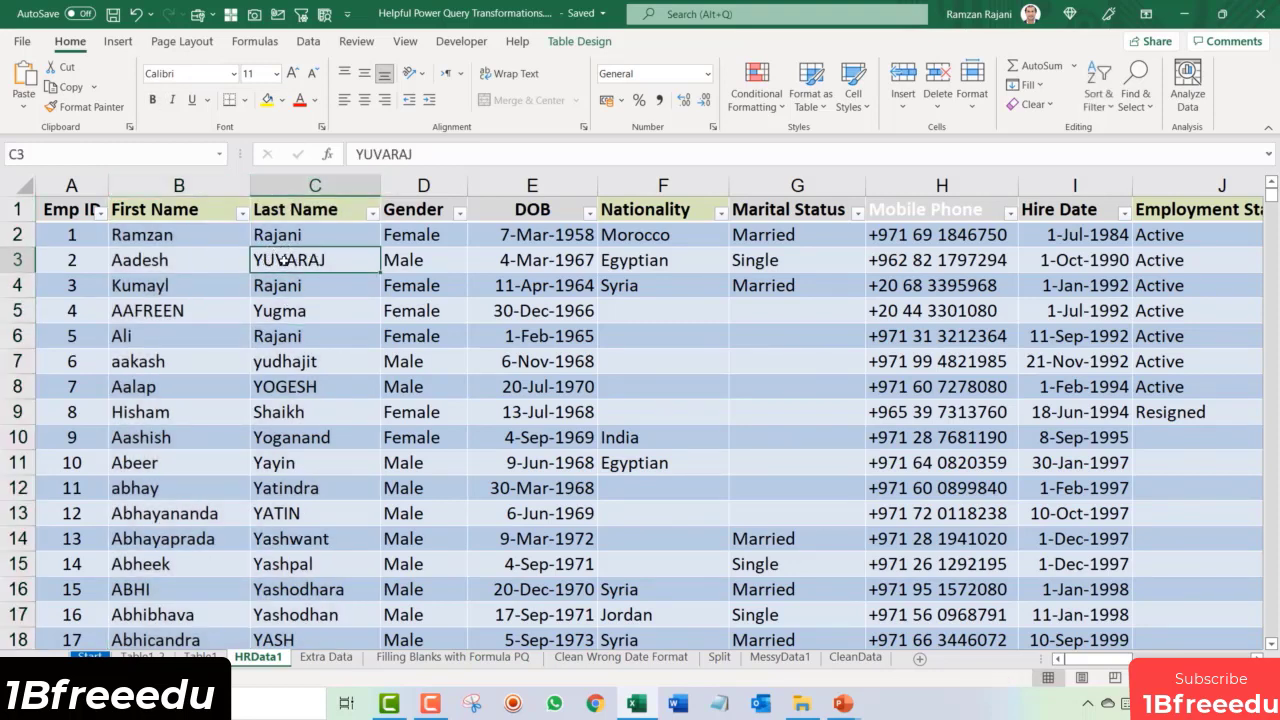
left_click(662, 183)
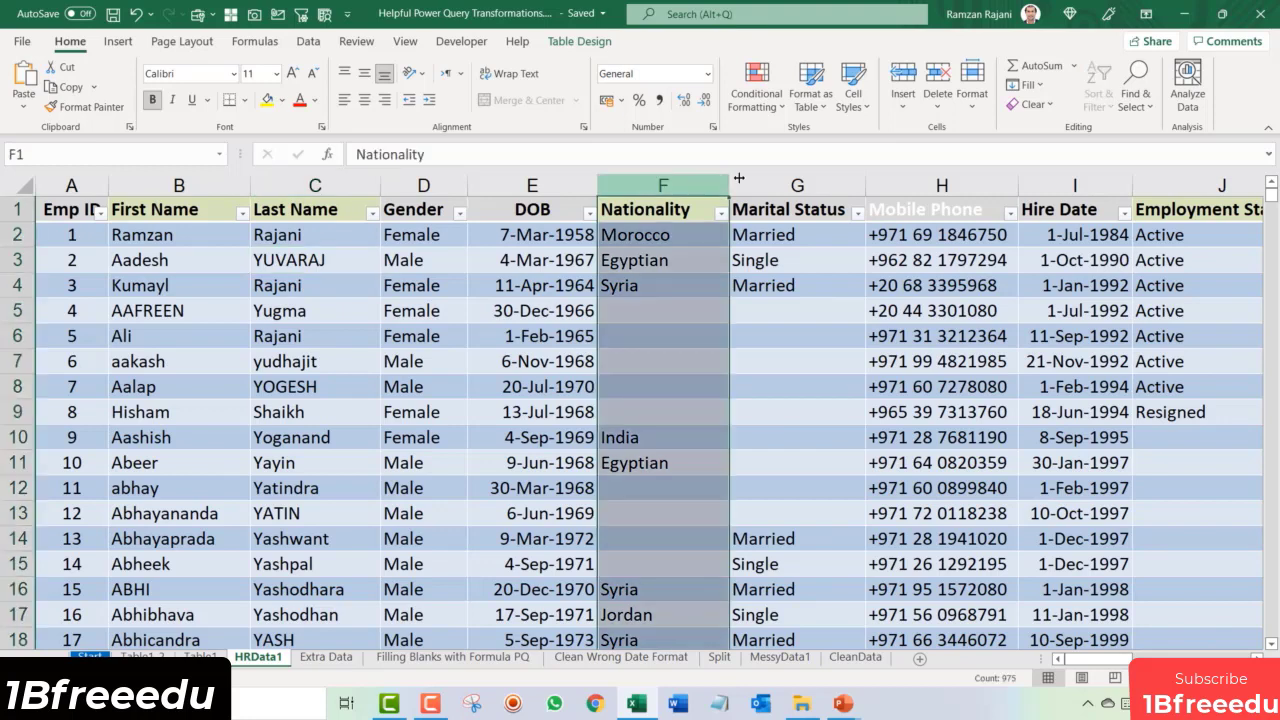
left_click(778, 180)
left_click(352, 280)
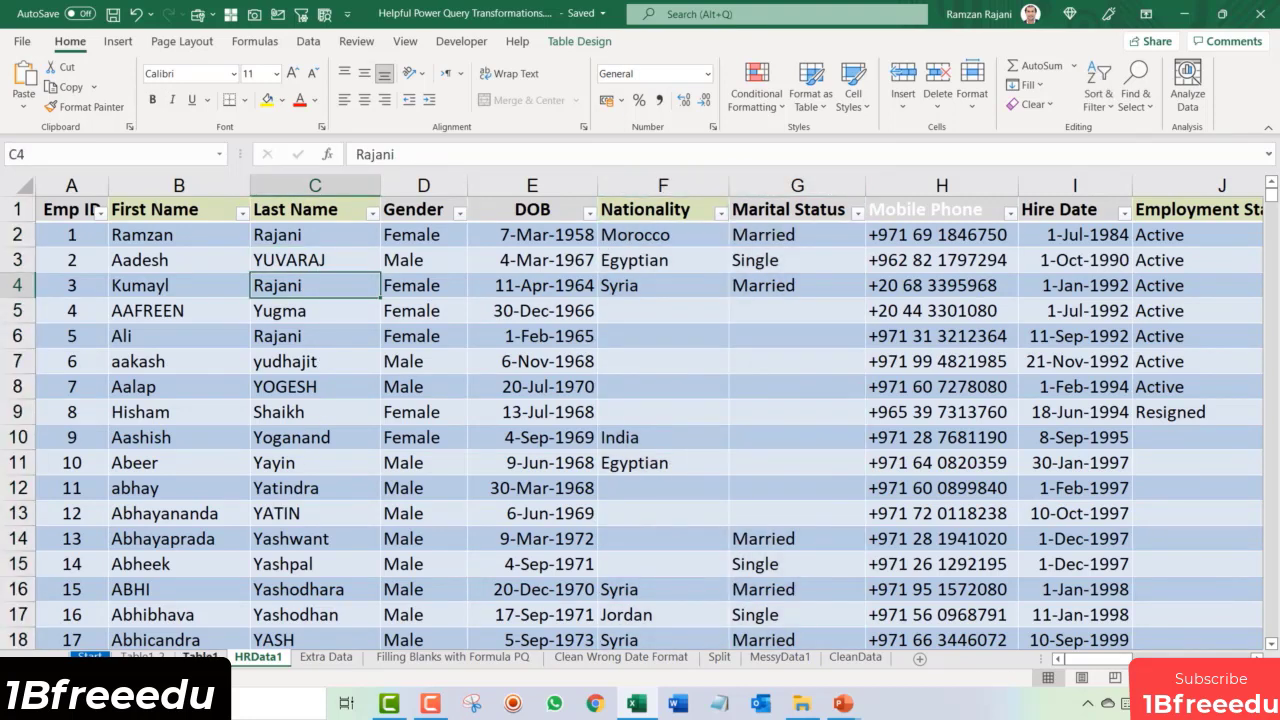
Step: Compare the HRData1 source with the Table1 output, and go to the last record of the Table1 sheet
left_click(200, 657)
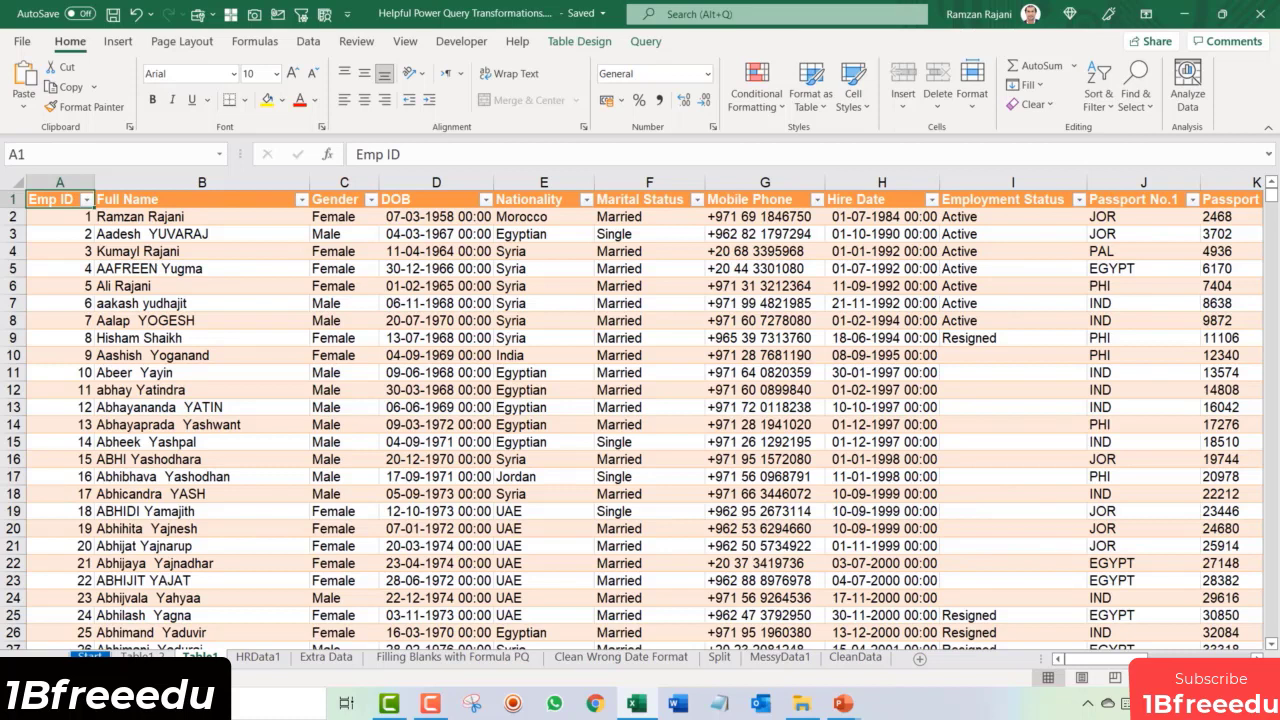
left_click(258, 657)
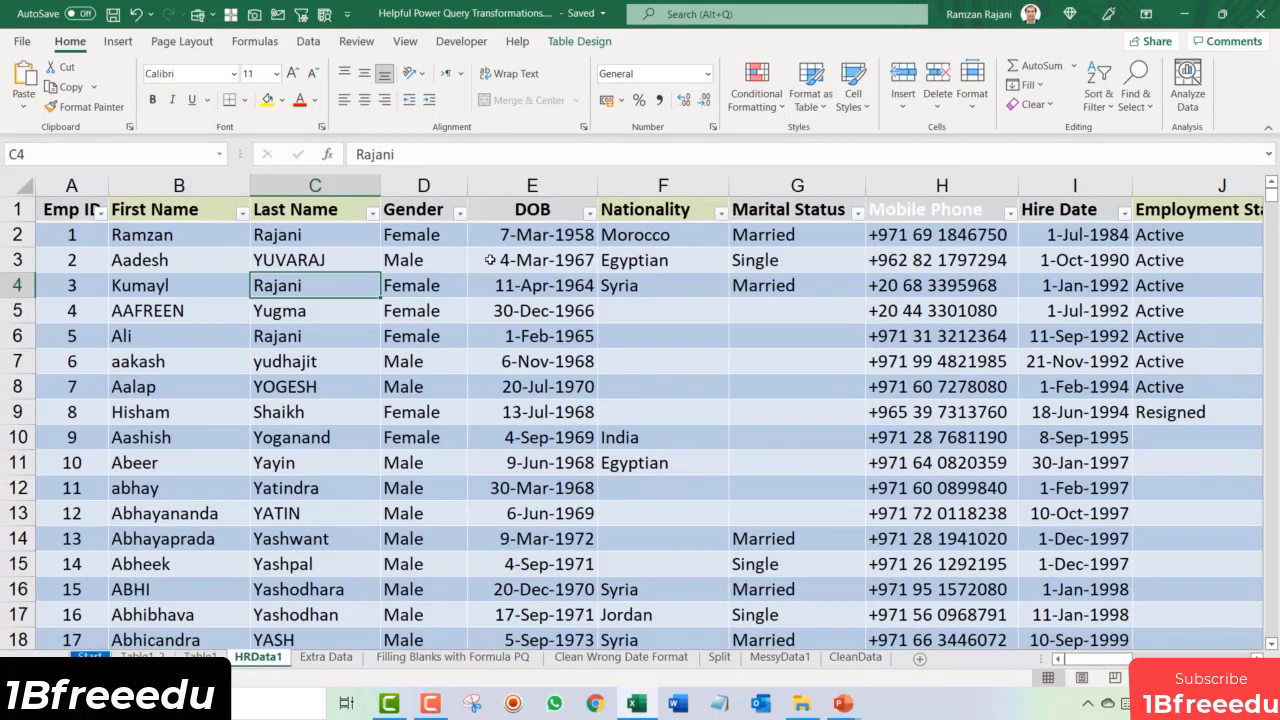
left_click(312, 43)
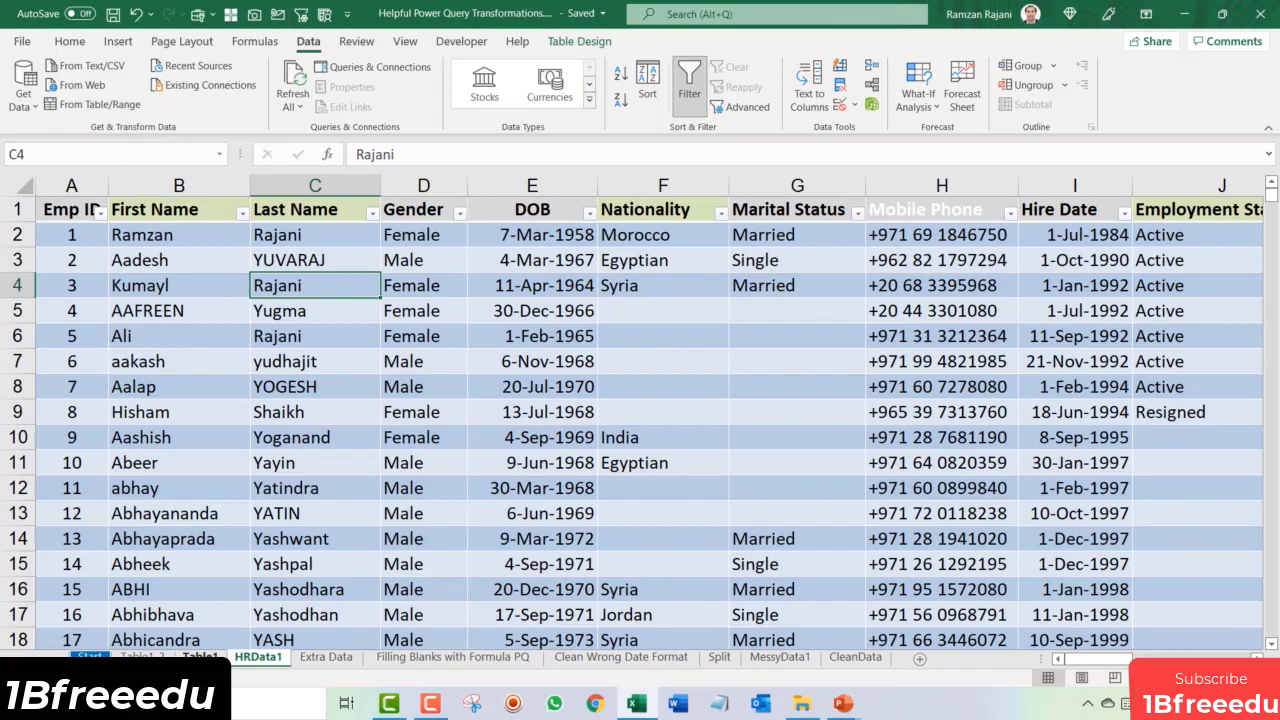
left_click(200, 657)
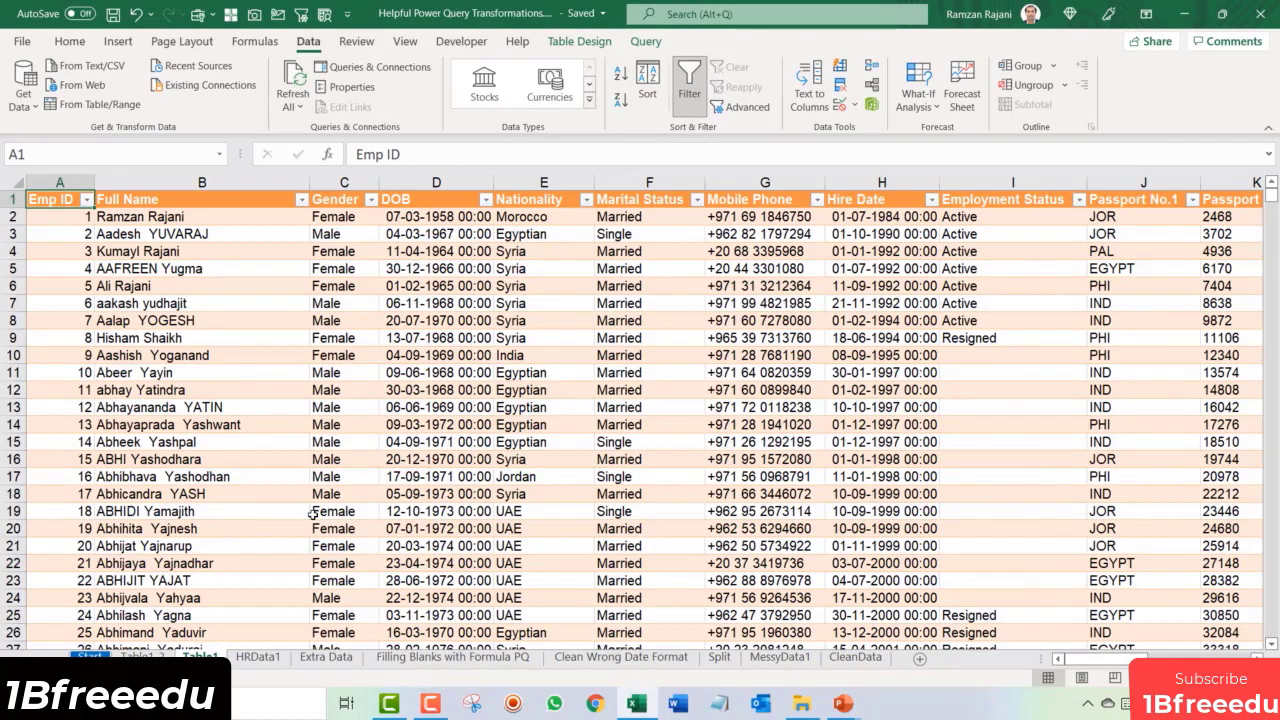
key("ctrl+Down")
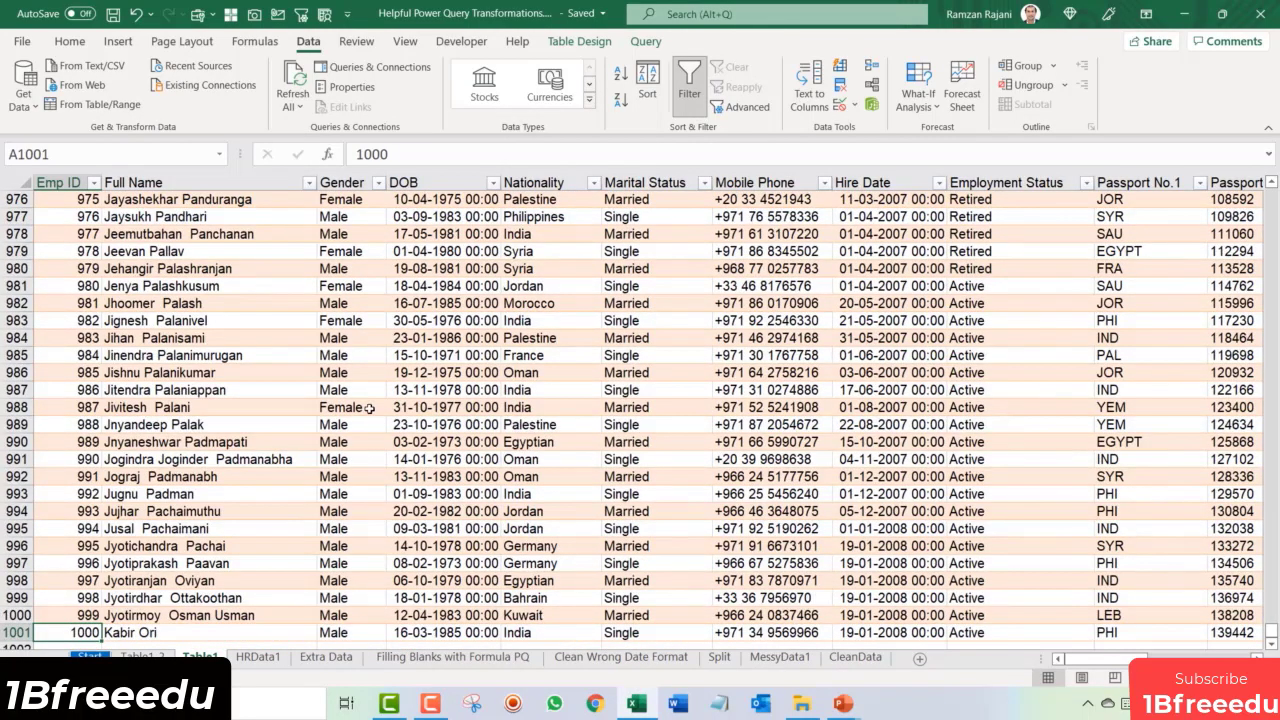
scroll(369, 408, "up", 2)
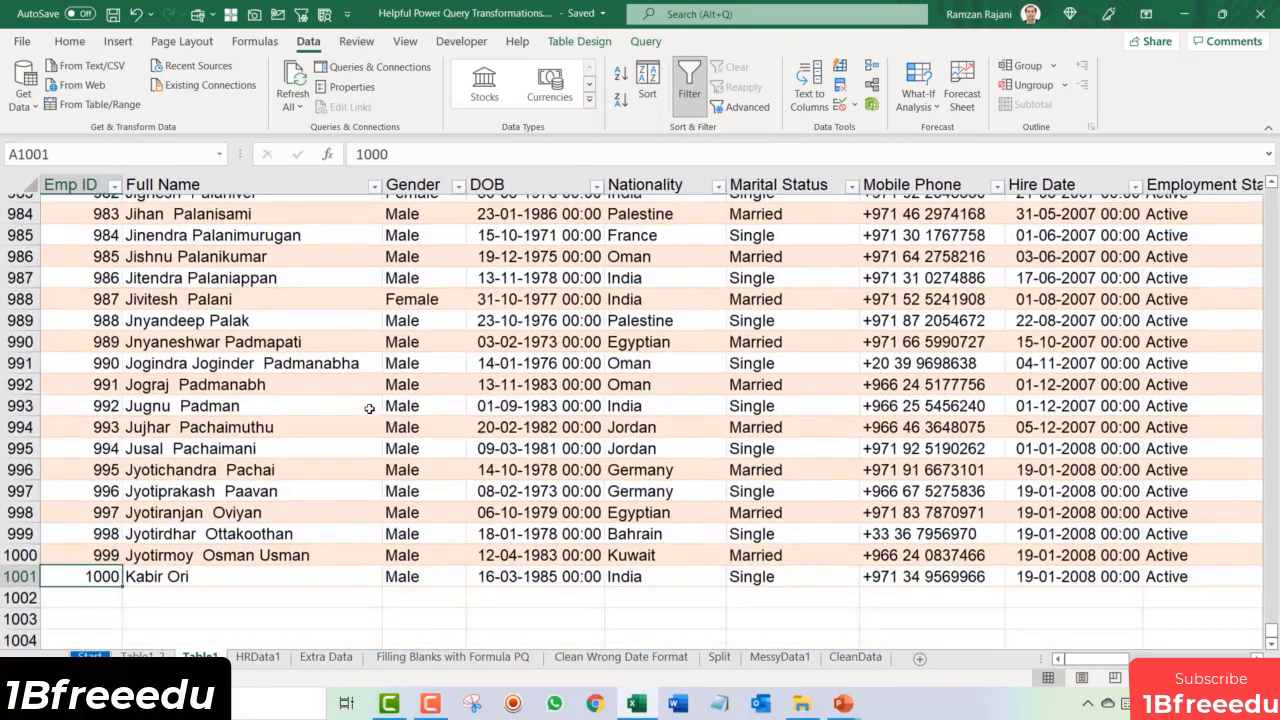
scroll(369, 408, "down", 3)
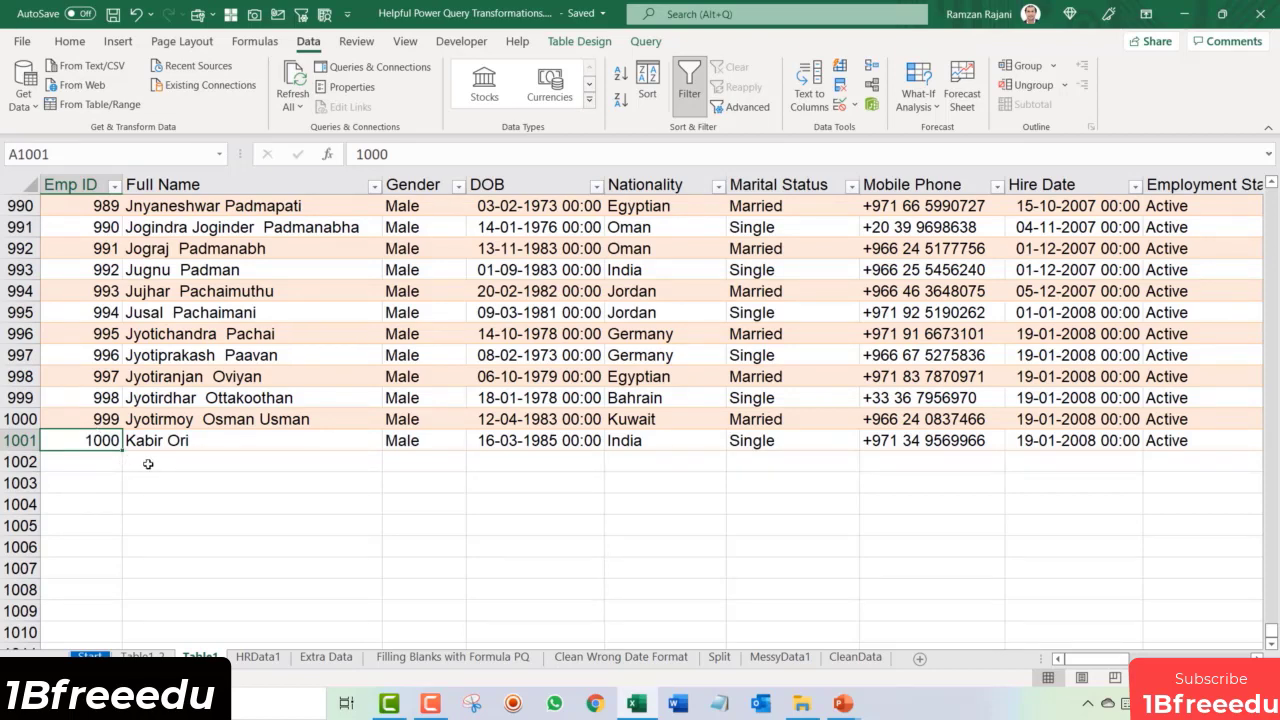
Step: Go to the last record of the HRData1 source table and view the empty rows below it
left_click(258, 657)
left_click(260, 440)
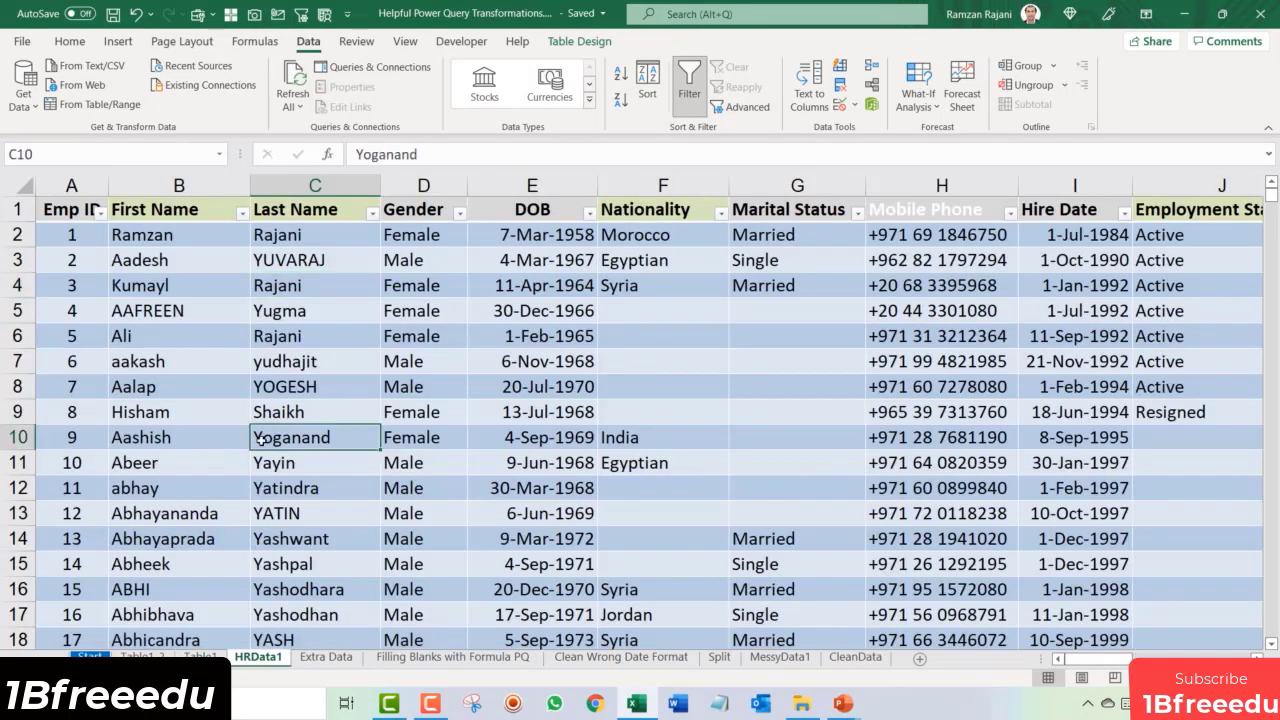
key("Left")
key("Left")
key("ctrl+Down")
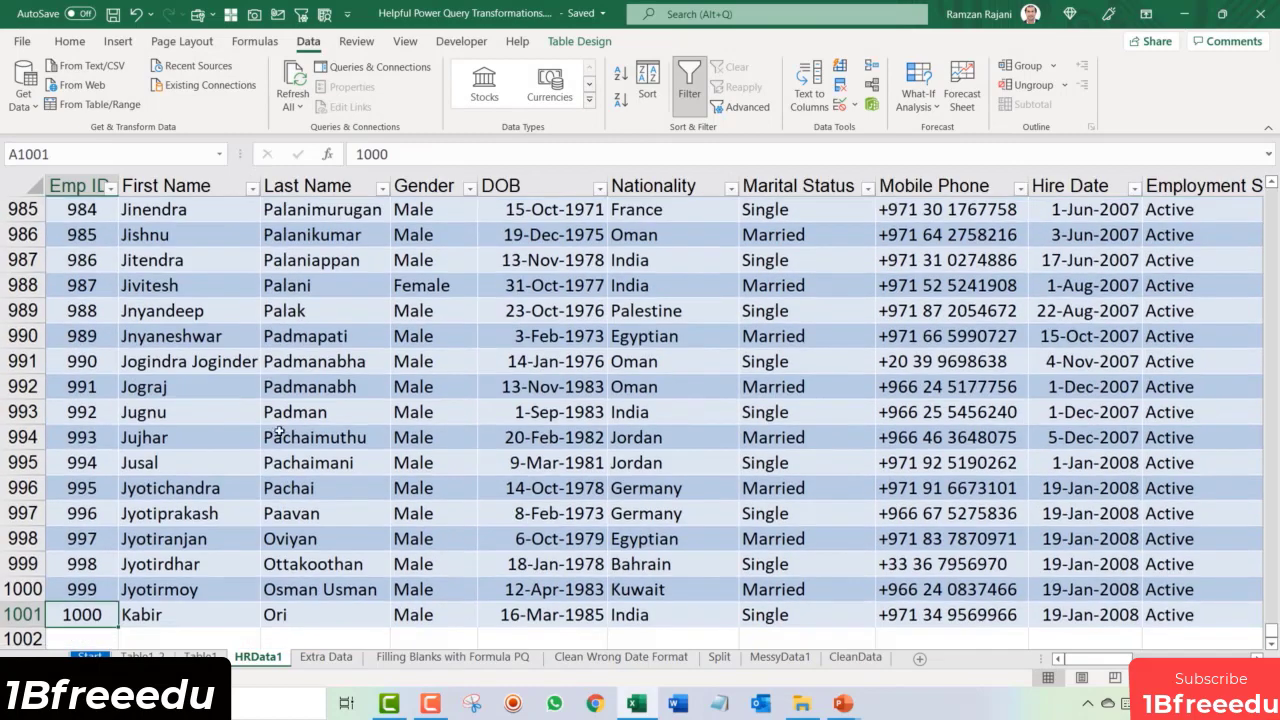
scroll(279, 430, "down", 3)
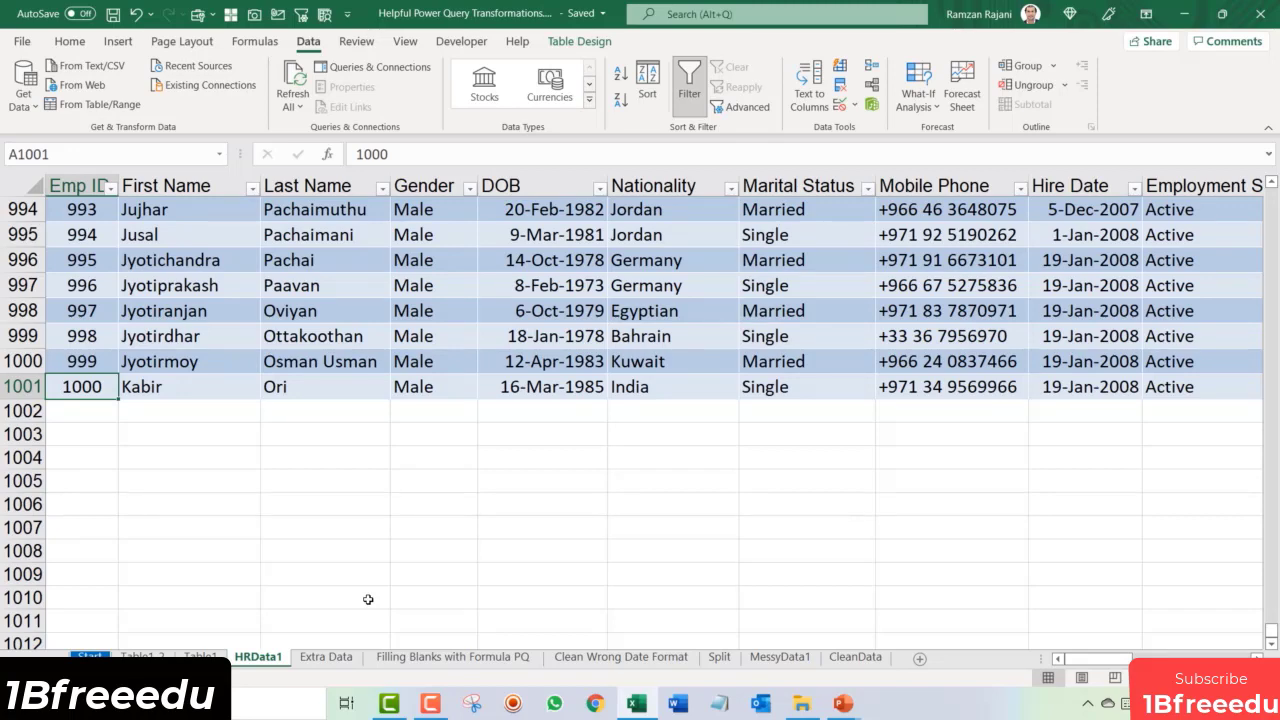
Step: Examine the additional records on the Extra Data sheet for inconsistent name capitalization and blank Nationality cells
left_click(326, 656)
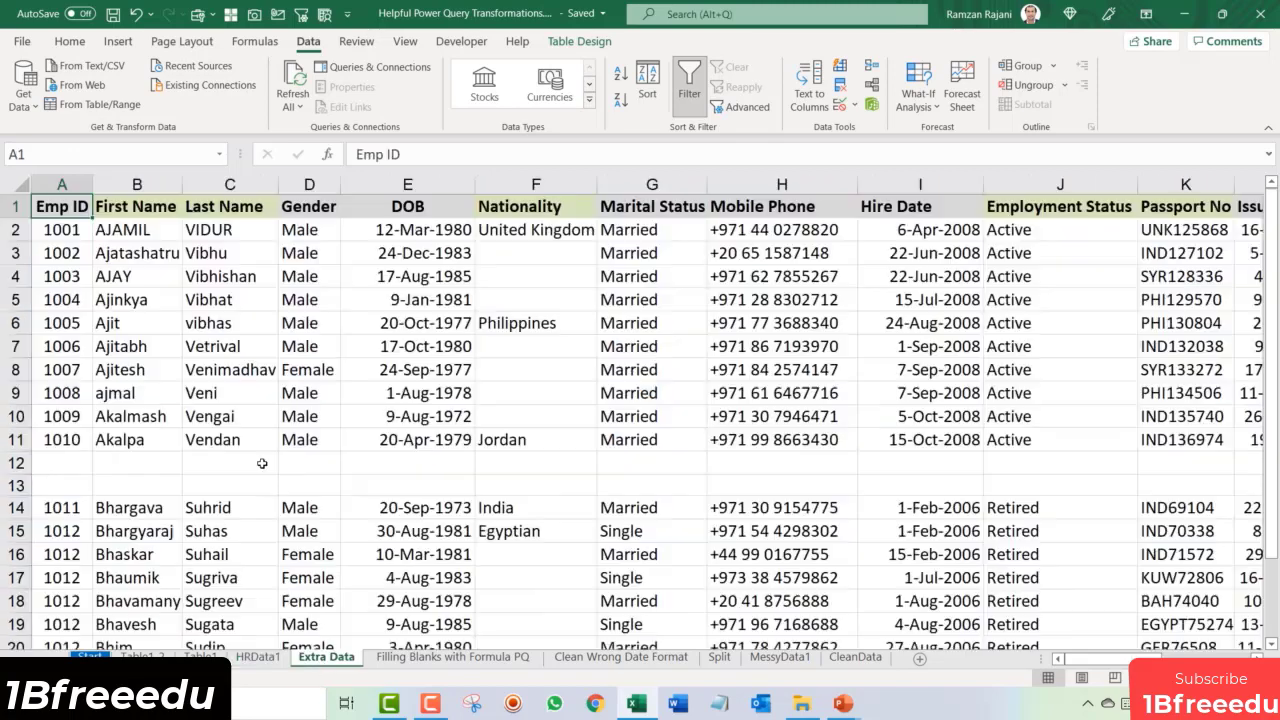
left_click(172, 306)
key("Left")
key("ctrl+Up")
key("Down")
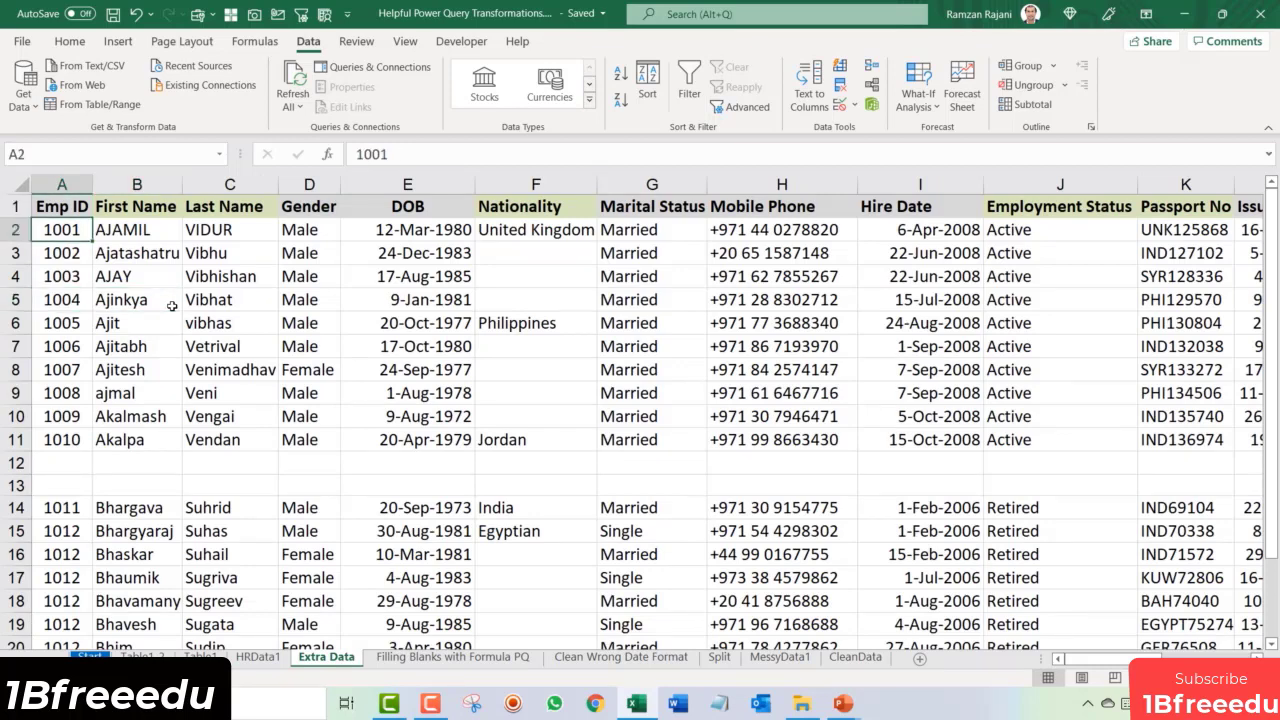
key("Right")
key("shift+Right")
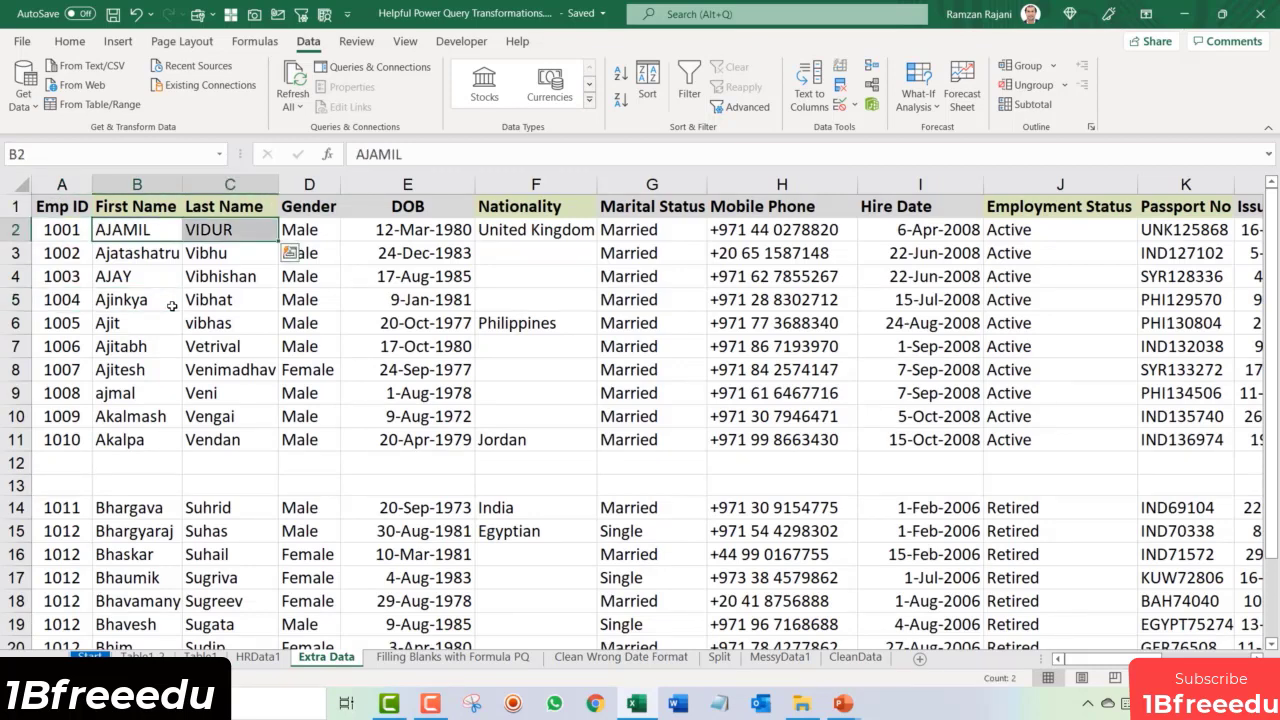
key("Down")
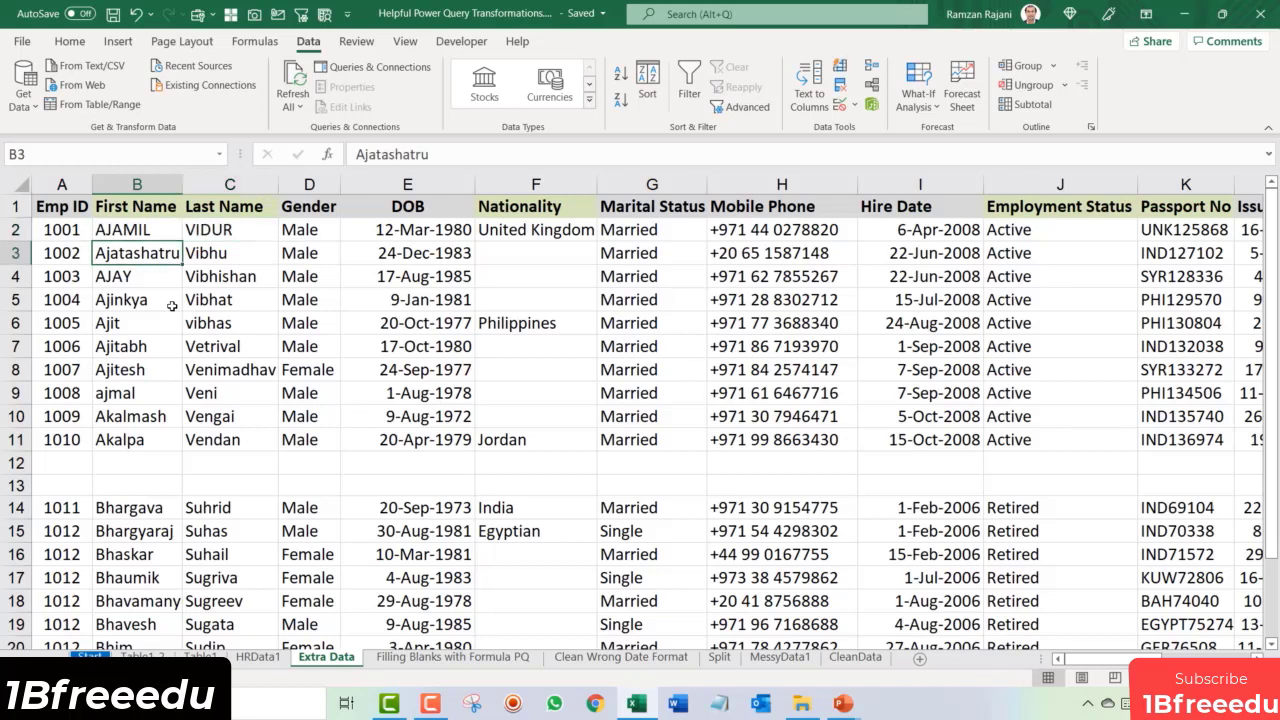
key("Right")
key("Left")
key("Right")
left_click_drag(538, 254, 533, 305)
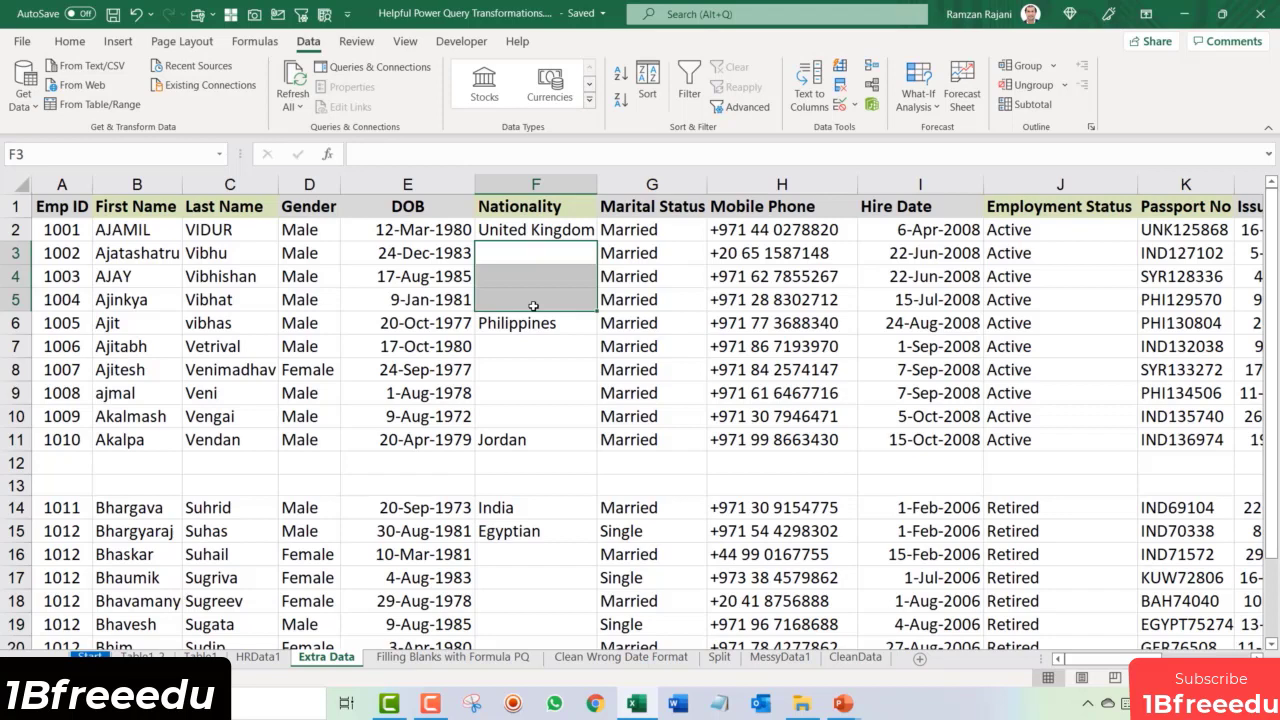
Step: Copy the first block of additional records, rows 2 to 11 across all columns, from the Extra Data sheet
left_click(917, 330)
key("Right")
key("Right")
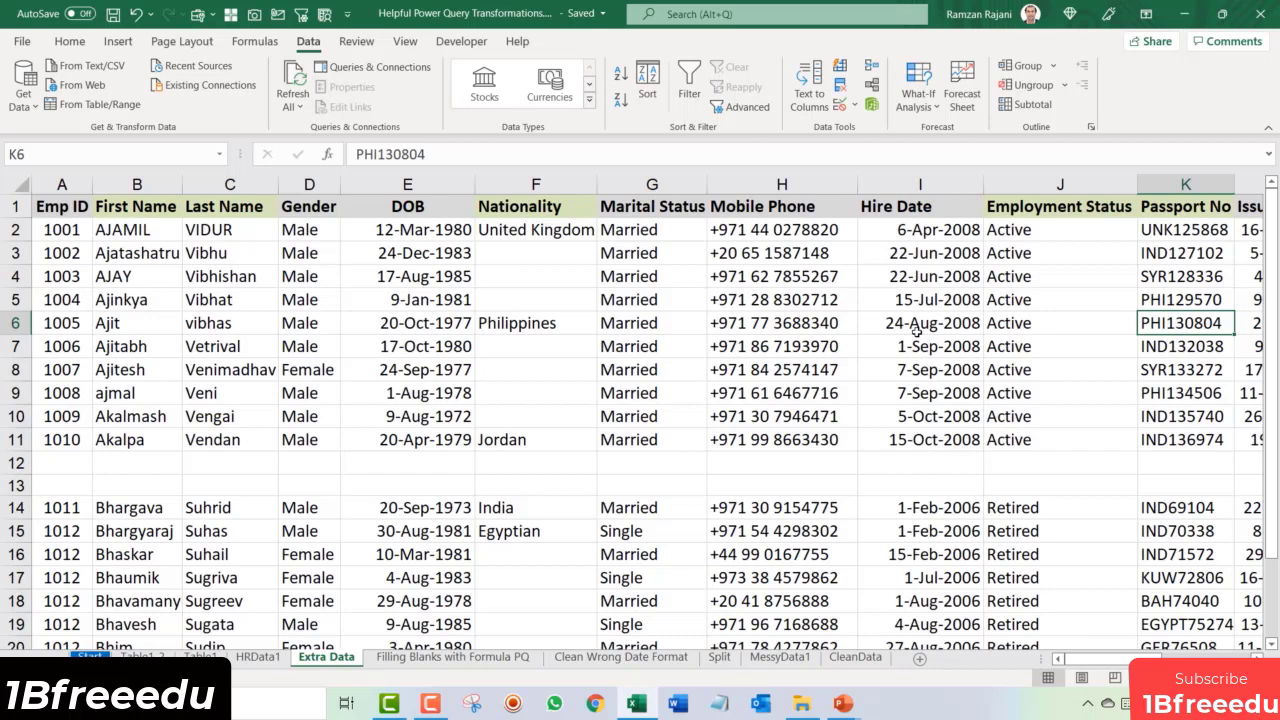
key("ctrl+Home")
key("Down")
key("ctrl+shift+Right")
key("ctrl+shift+Down")
key("ctrl+c")
key("ctrl+Home")
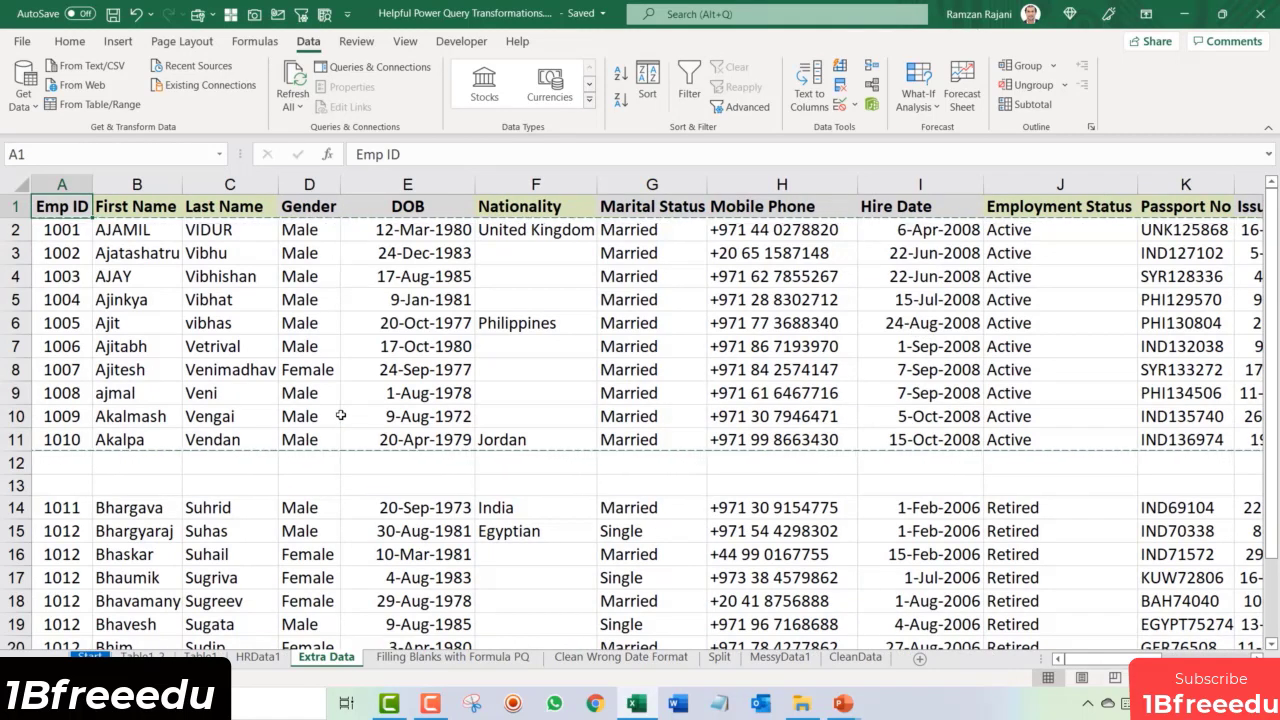
Step: Paste the copied records into the first empty row below the HRData1 source table, starting at cell A1002
key("ctrl+Page_Up")
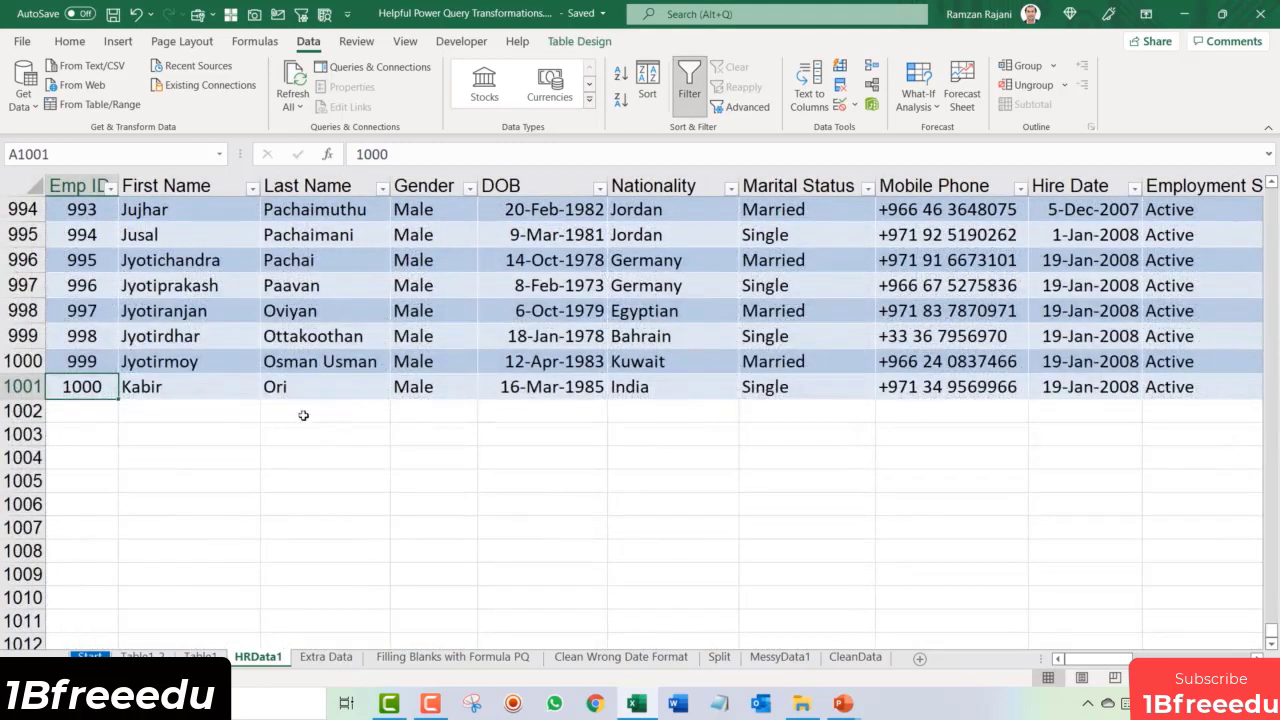
left_click(94, 411)
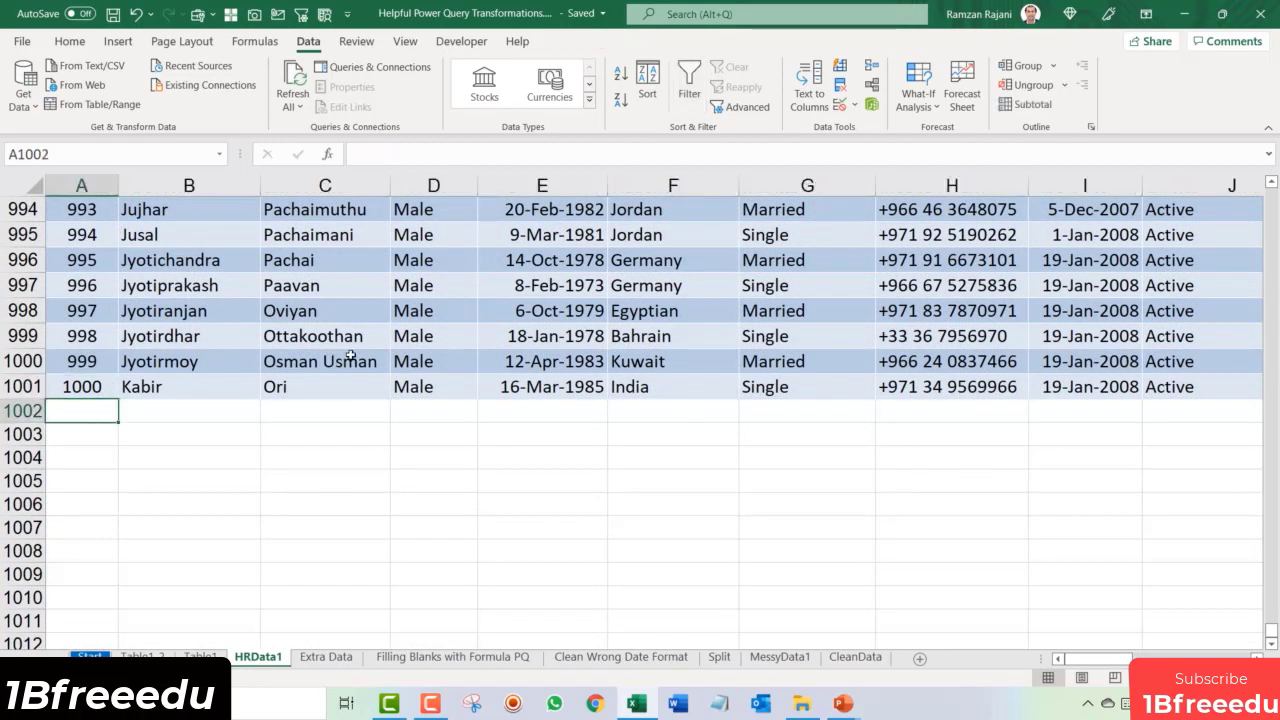
scroll(350, 355, "down", 4)
scroll(388, 337, "up", 3)
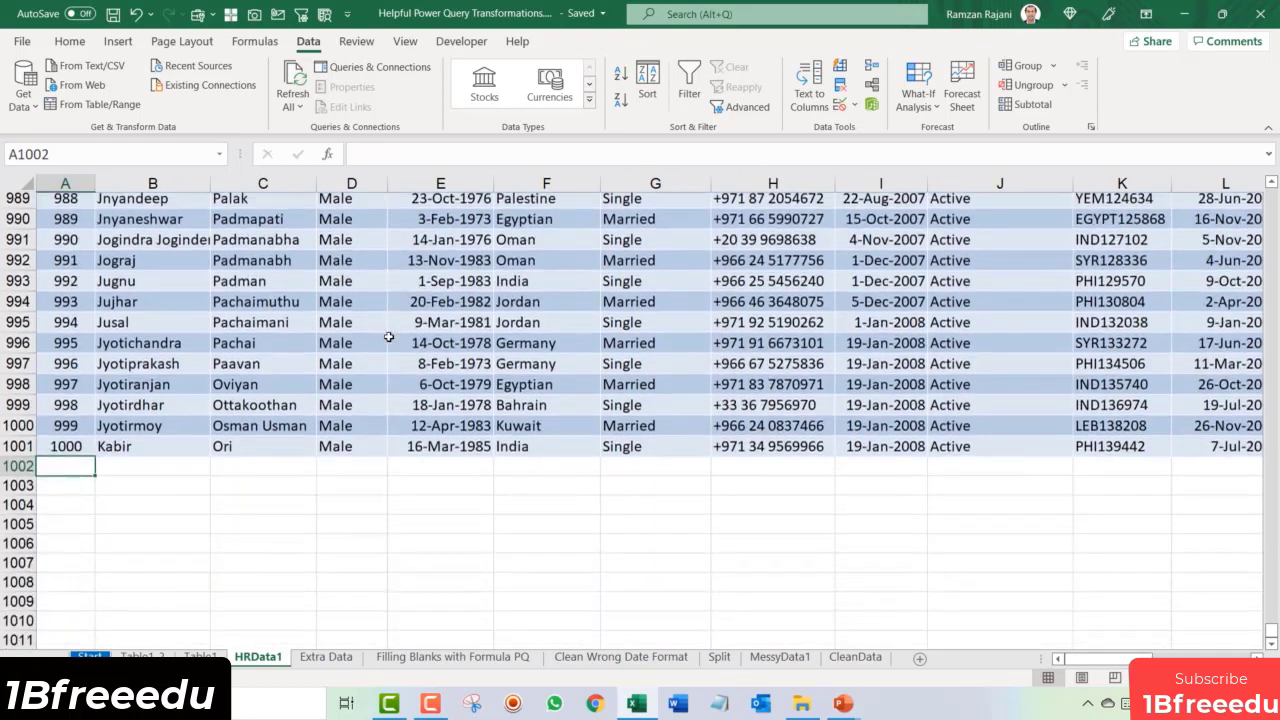
scroll(388, 337, "down", 2)
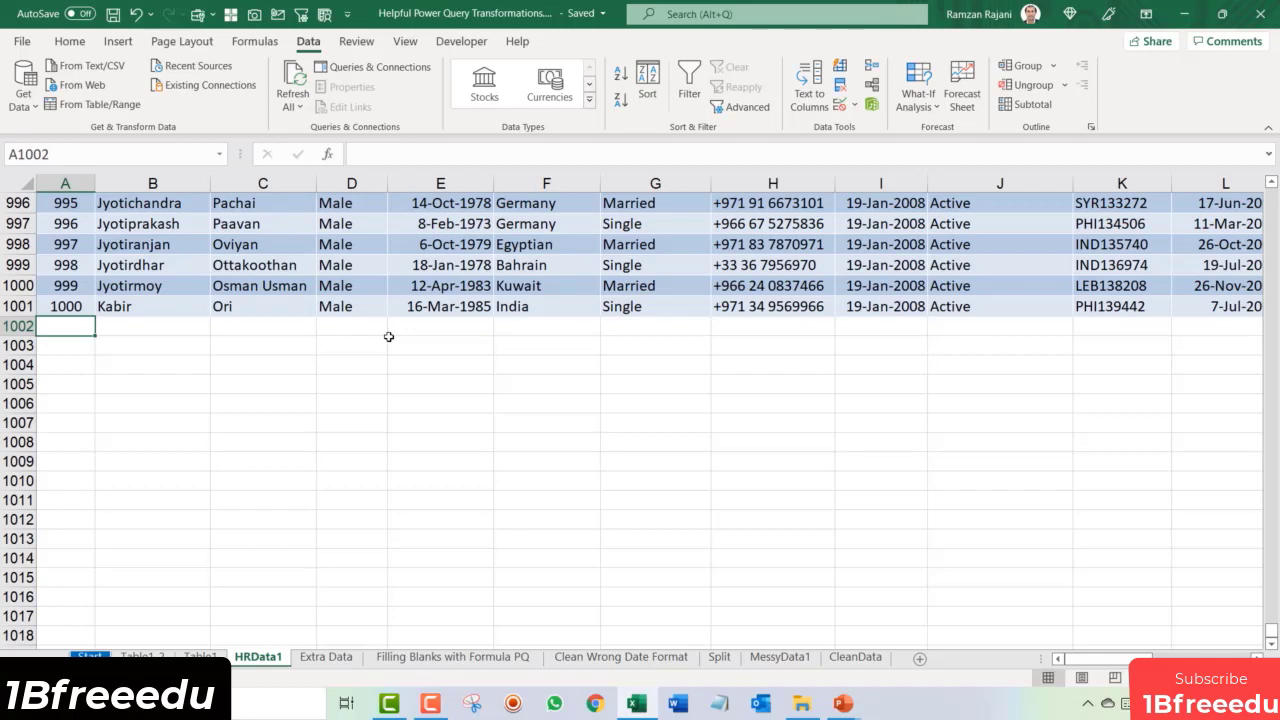
key("ctrl+v")
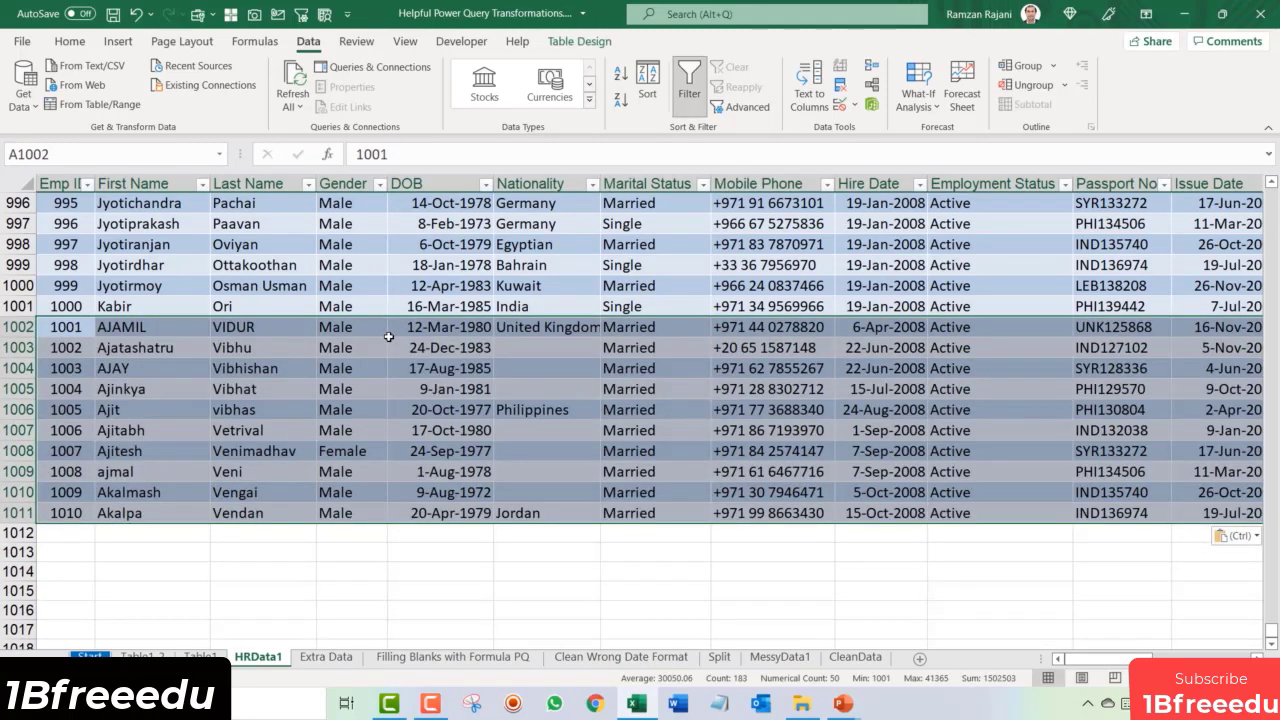
left_click(389, 334)
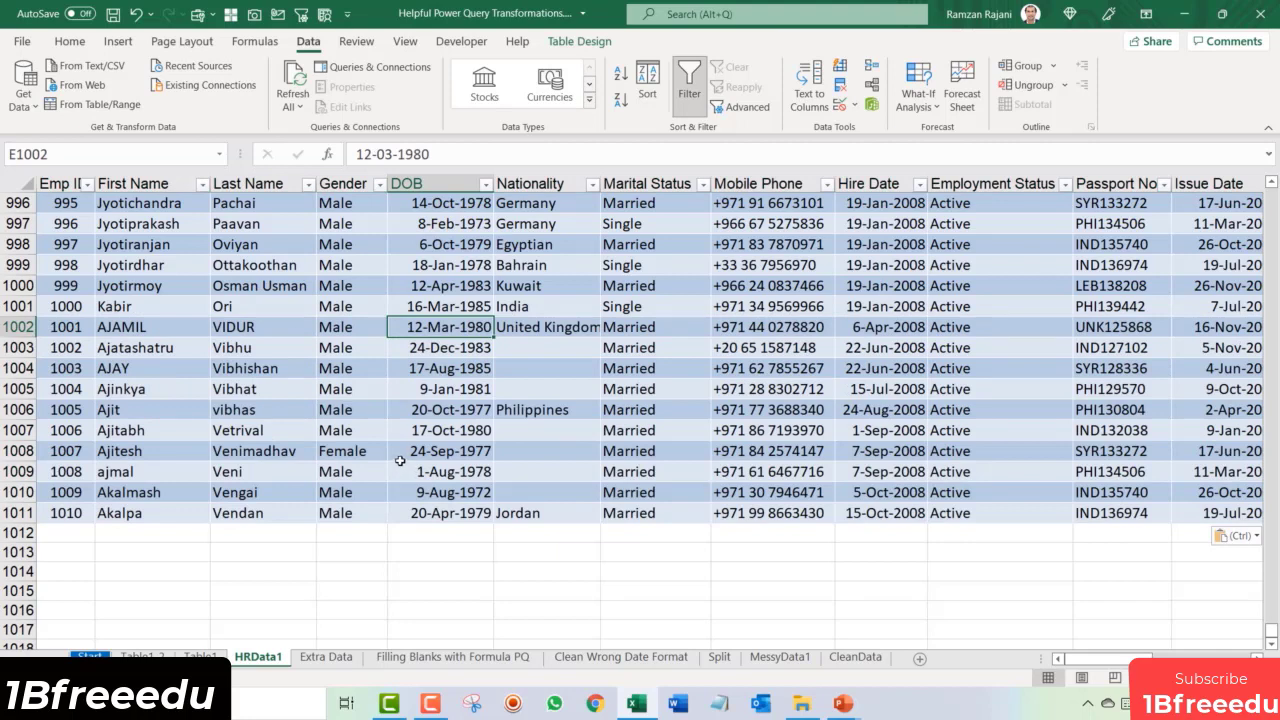
Step: Examine the existing and newly pasted HRData1 records across all columns to the table's far edge
left_click(290, 242)
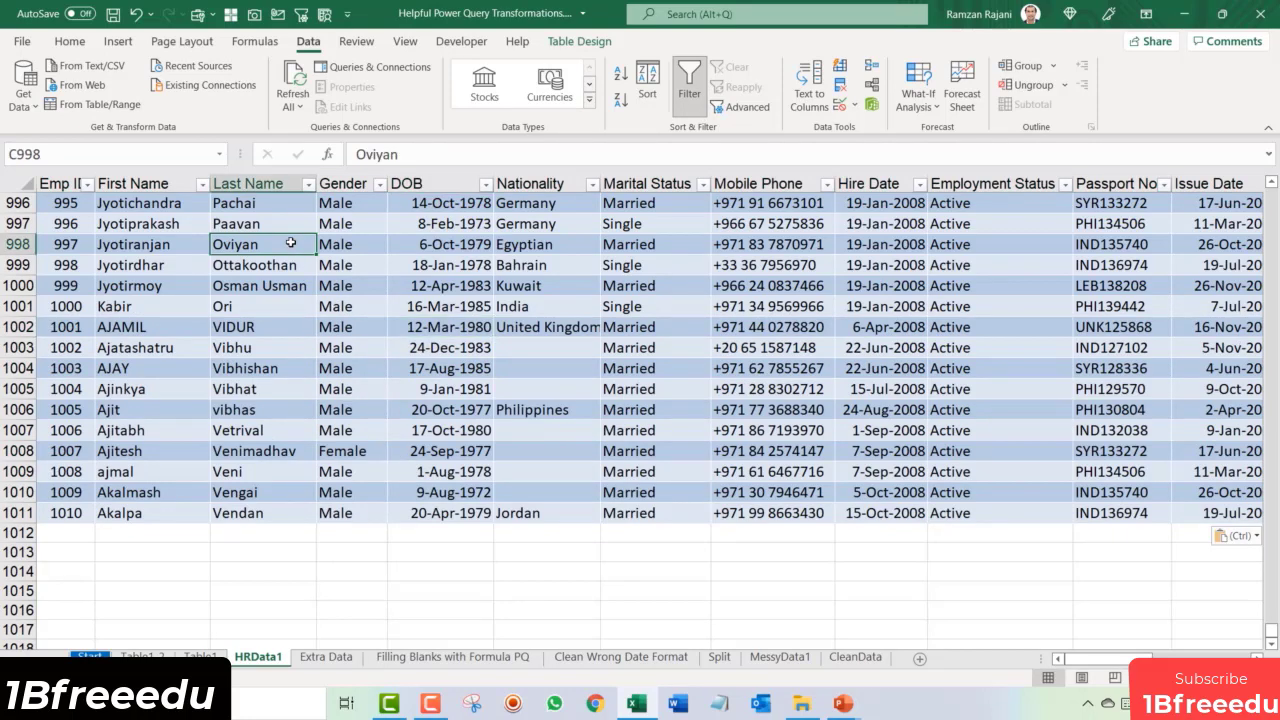
left_click(287, 372)
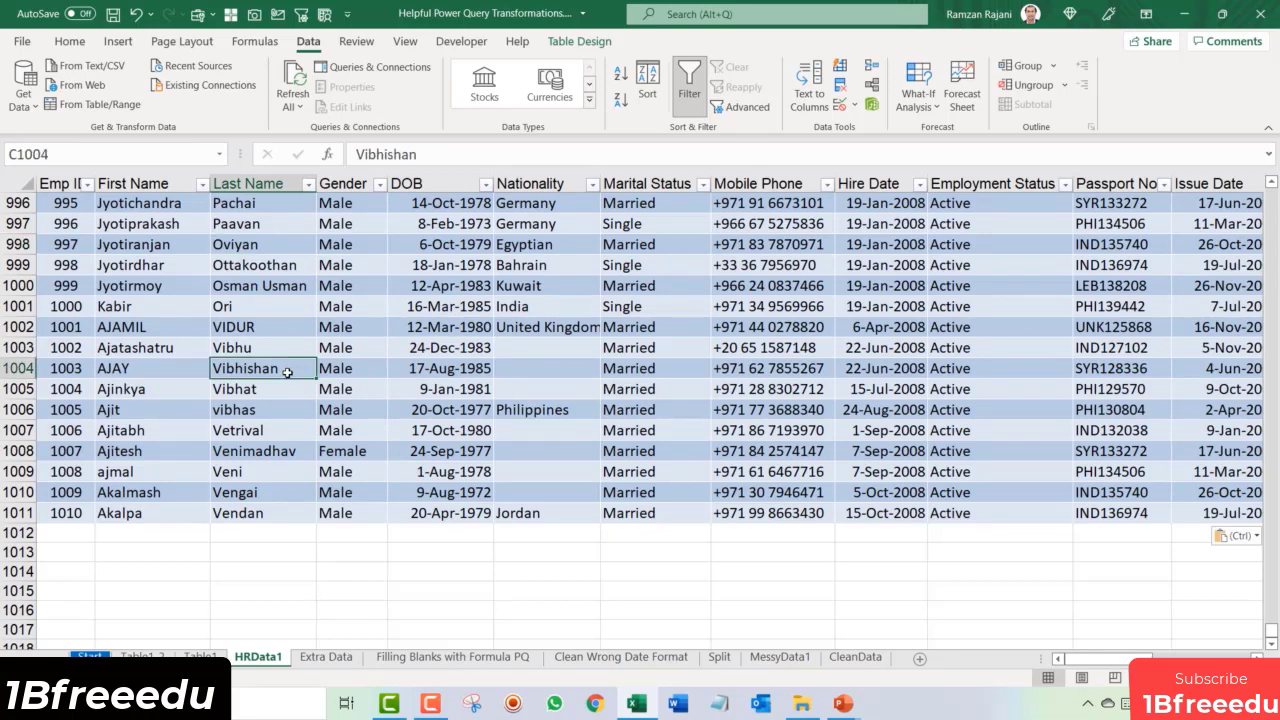
key("Right")
key("Right")
key("Right")
key("Right")
key("Right")
key("Right")
key("Right")
key("Right")
key("Right")
key("Right")
key("Right")
key("Right")
key("Right")
key("Right")
key("Right")
key("Right")
key("Right")
key("Right")
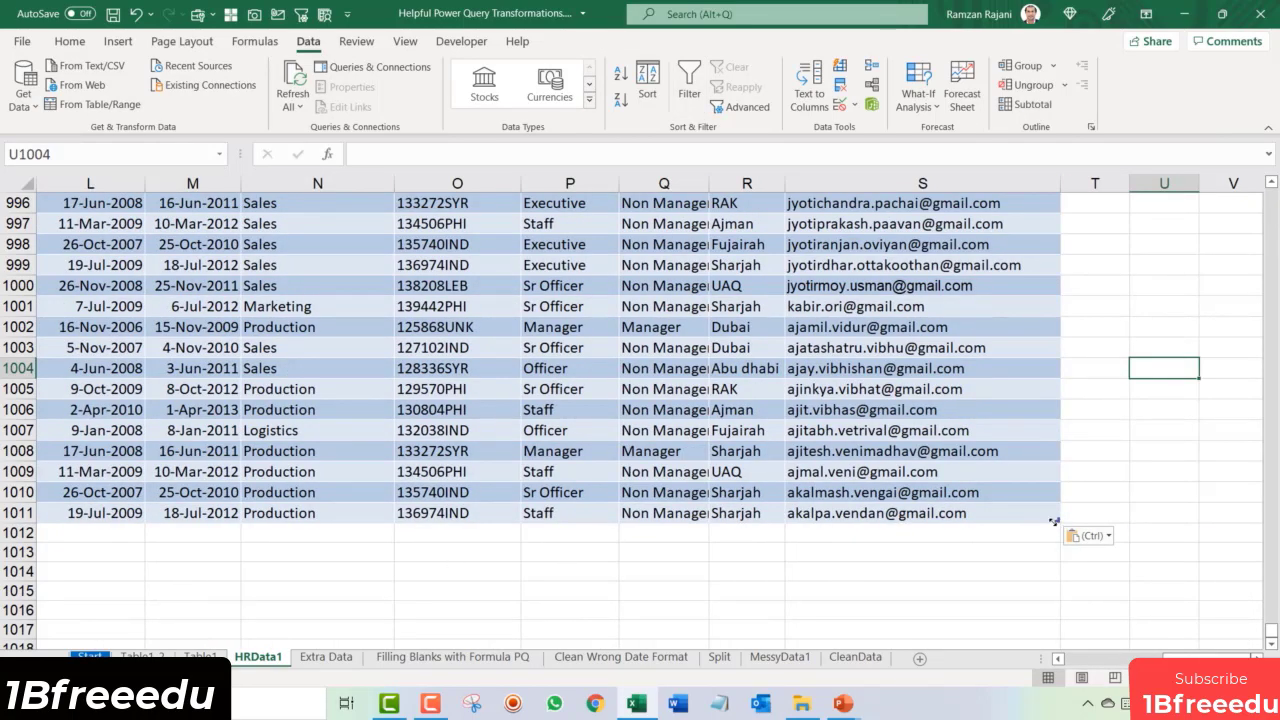
Step: Shrink the HRData1 table range to end at row 1005, and extend it back to row 1011
left_click_drag(1053, 519, 1050, 400)
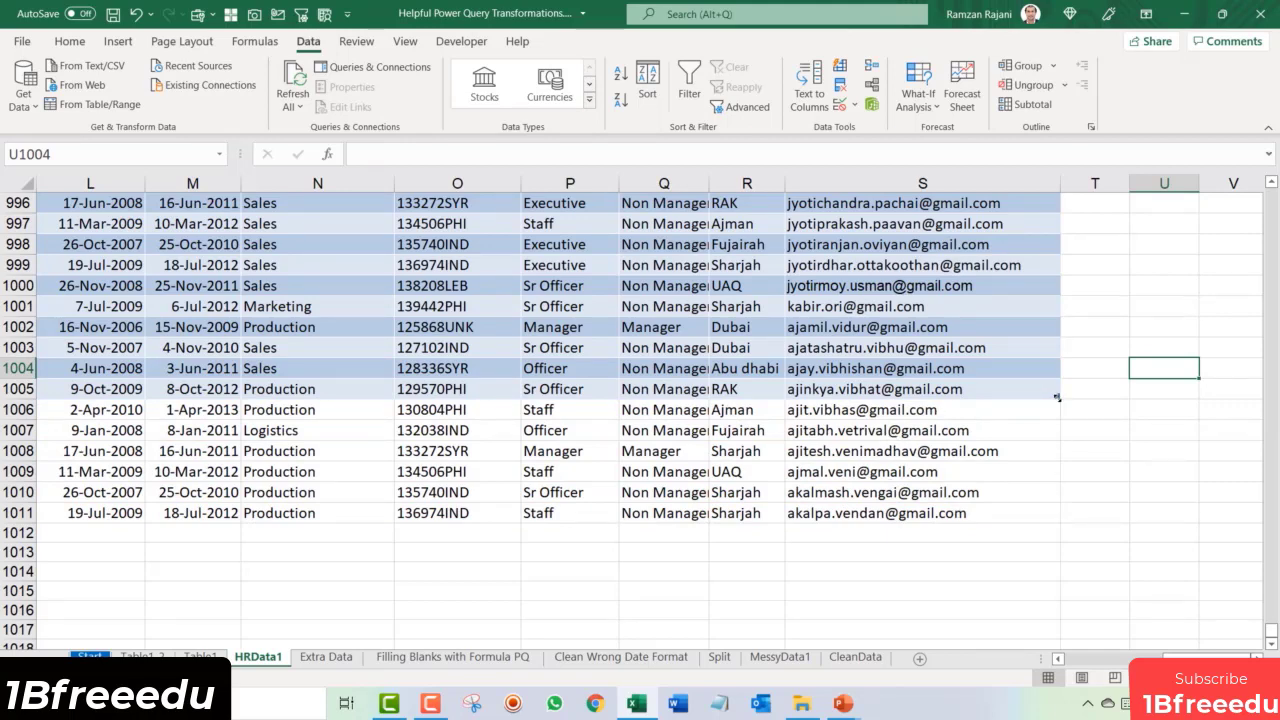
left_click_drag(1057, 397, 1084, 533)
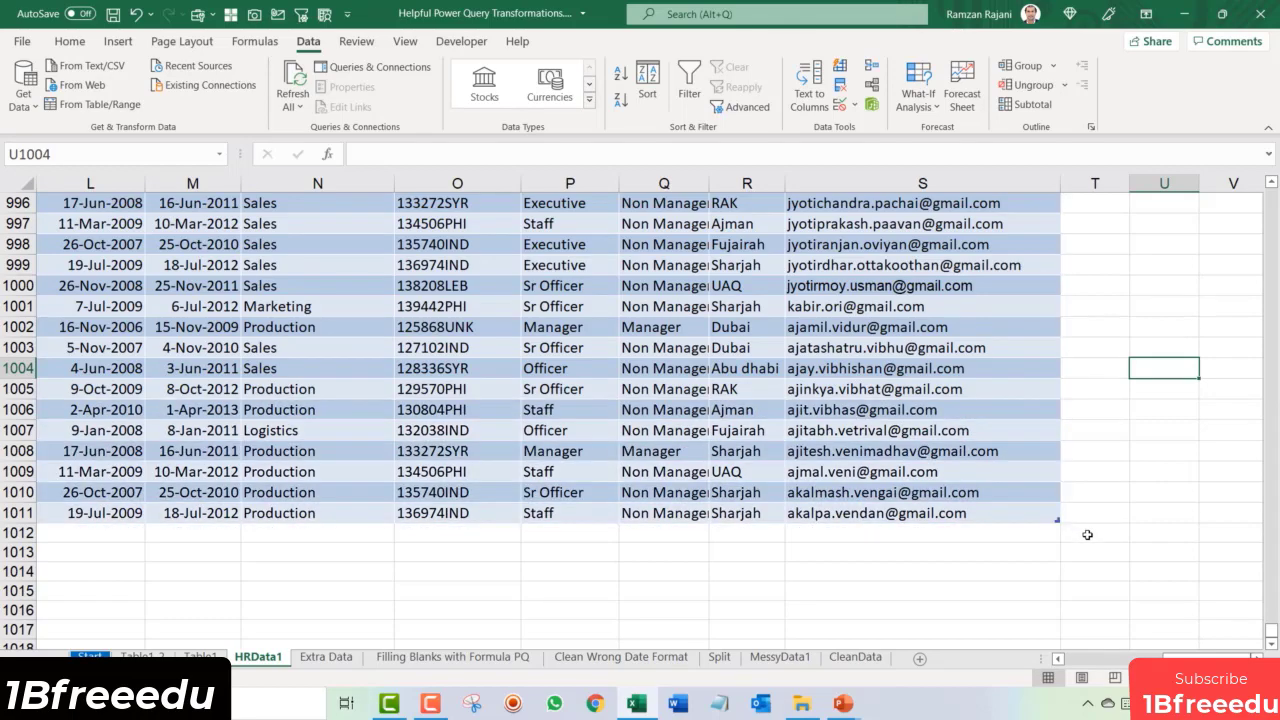
Step: Return to the first columns of HRData1 and examine the names, DOB and Passport No values of the pasted records
left_click(958, 487)
key("ctrl+Left")
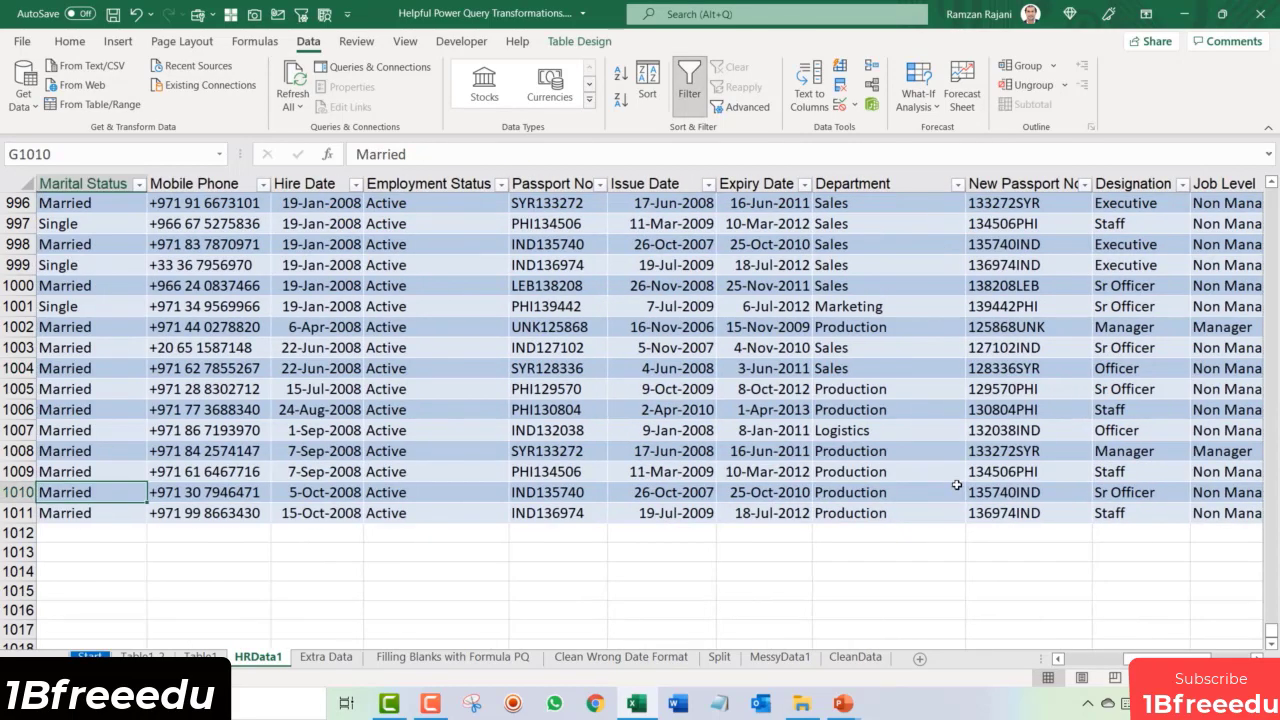
key("ctrl+Left")
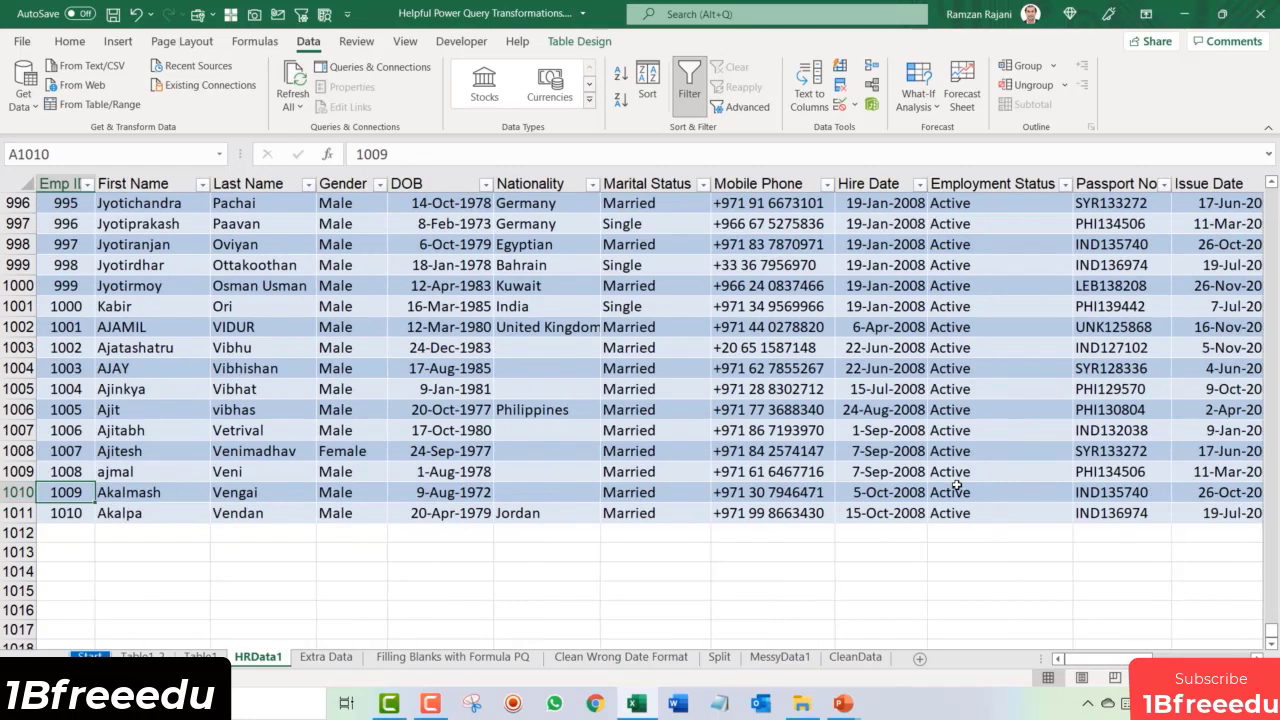
left_click_drag(126, 347, 249, 491)
left_click_drag(540, 347, 540, 513)
left_click_drag(1122, 350, 1122, 492)
left_click(248, 324)
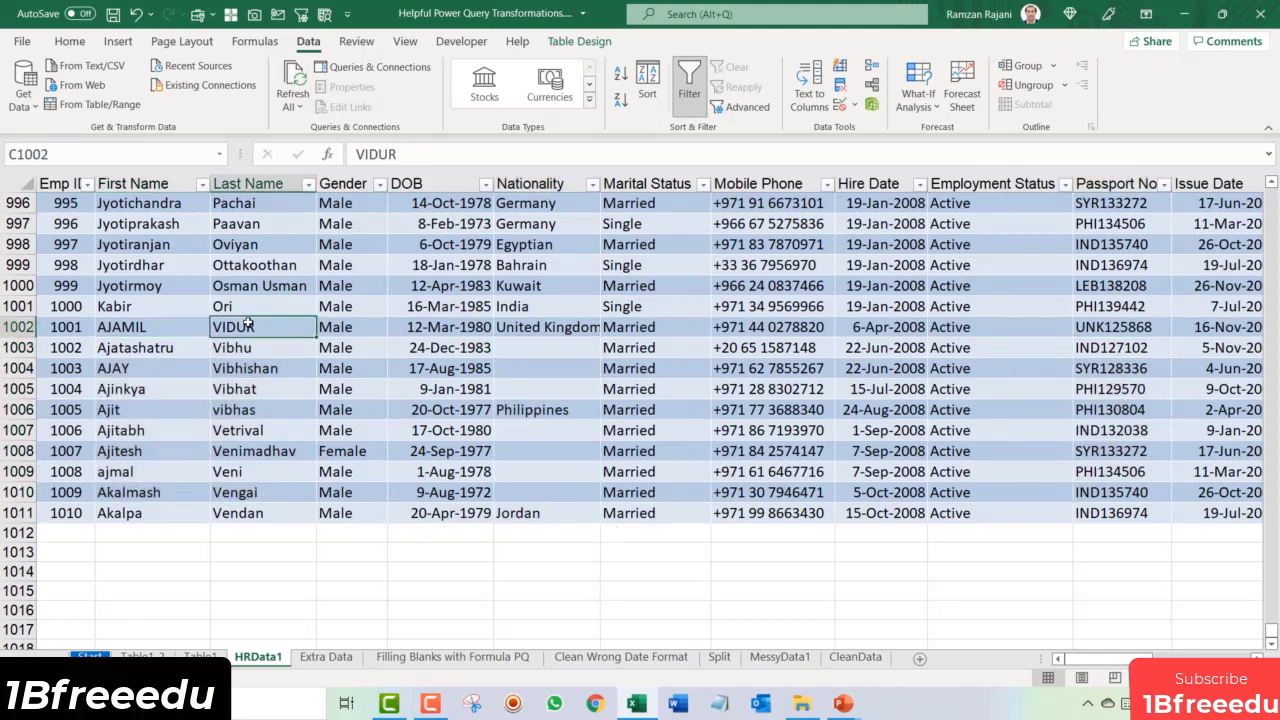
Step: Refresh the query output table on the Table1 sheet to bring in the records added to HRData1
left_click(200, 657)
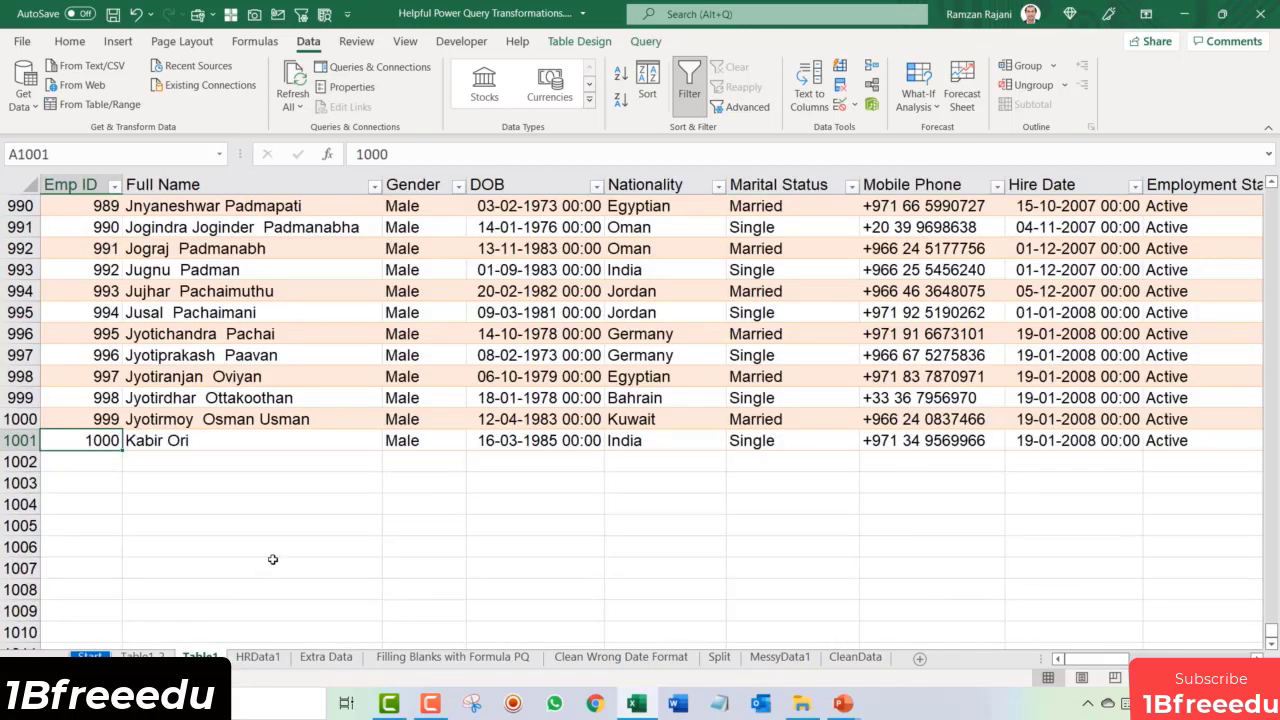
right_click(329, 291)
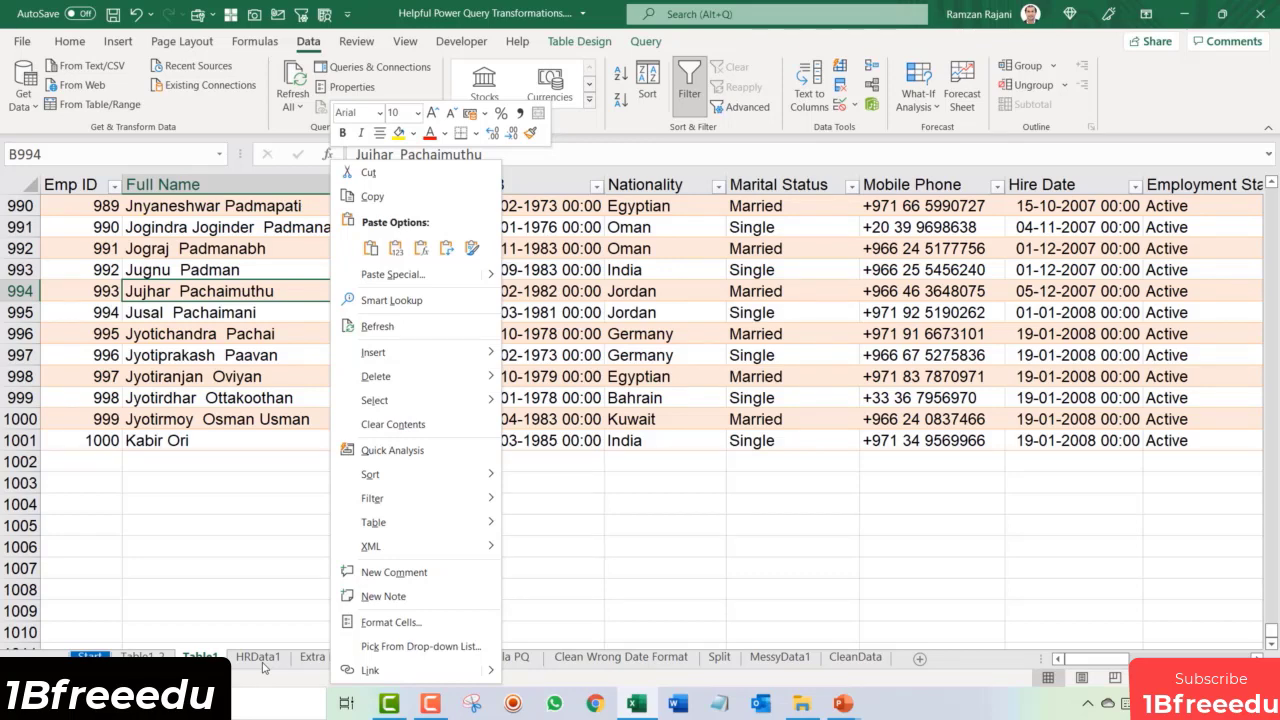
left_click(420, 330)
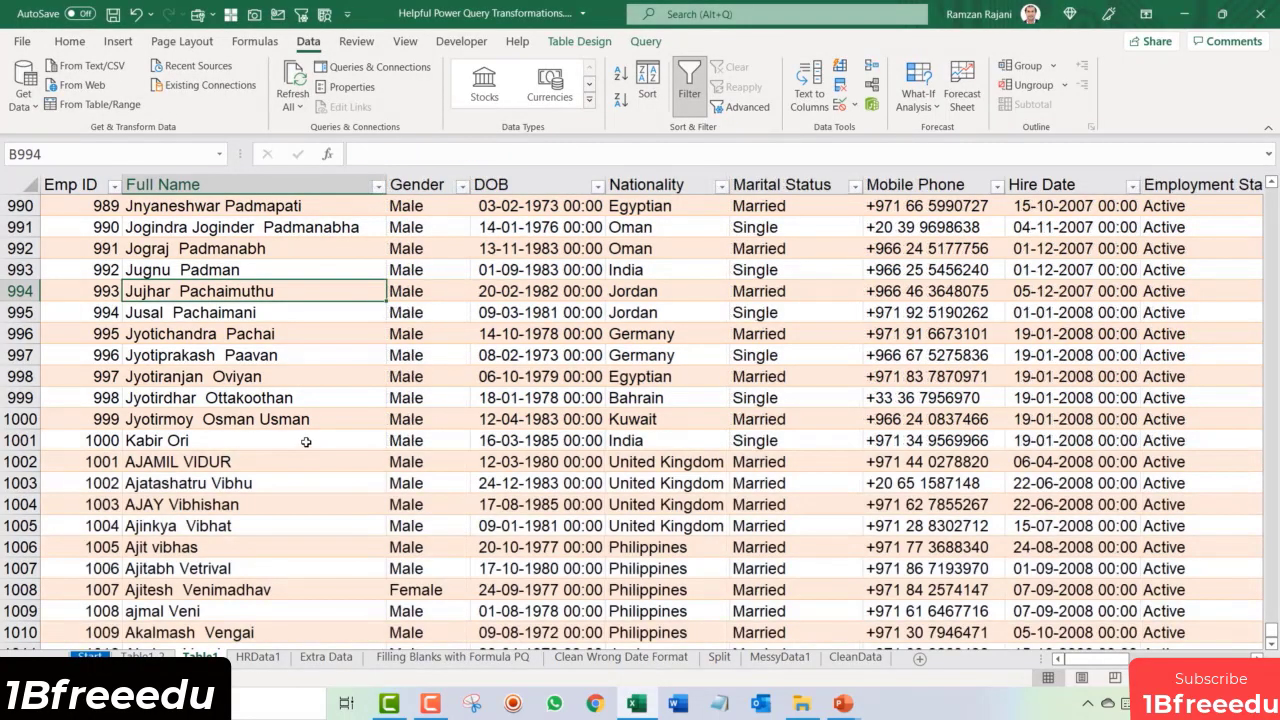
Step: Check the filled Nationality cells and the merged Full Name values of the added records in the Table1 output
scroll(316, 435, "down", 2)
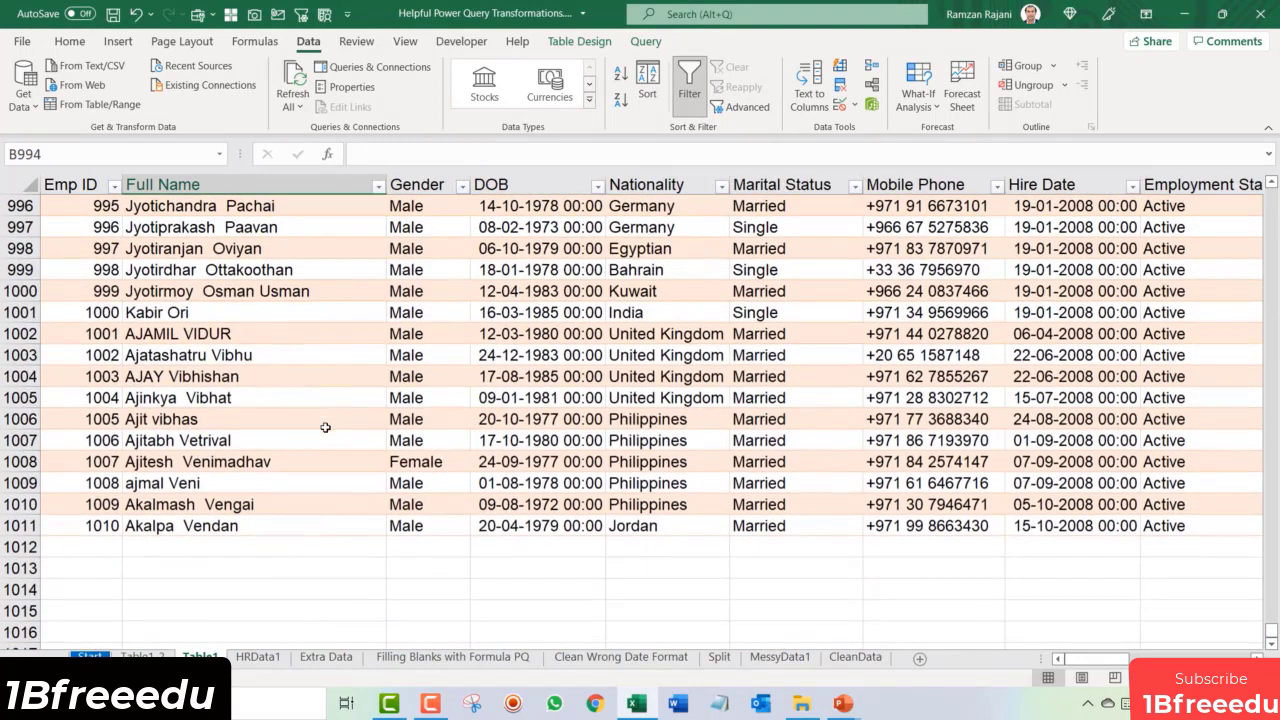
left_click_drag(650, 337, 660, 400)
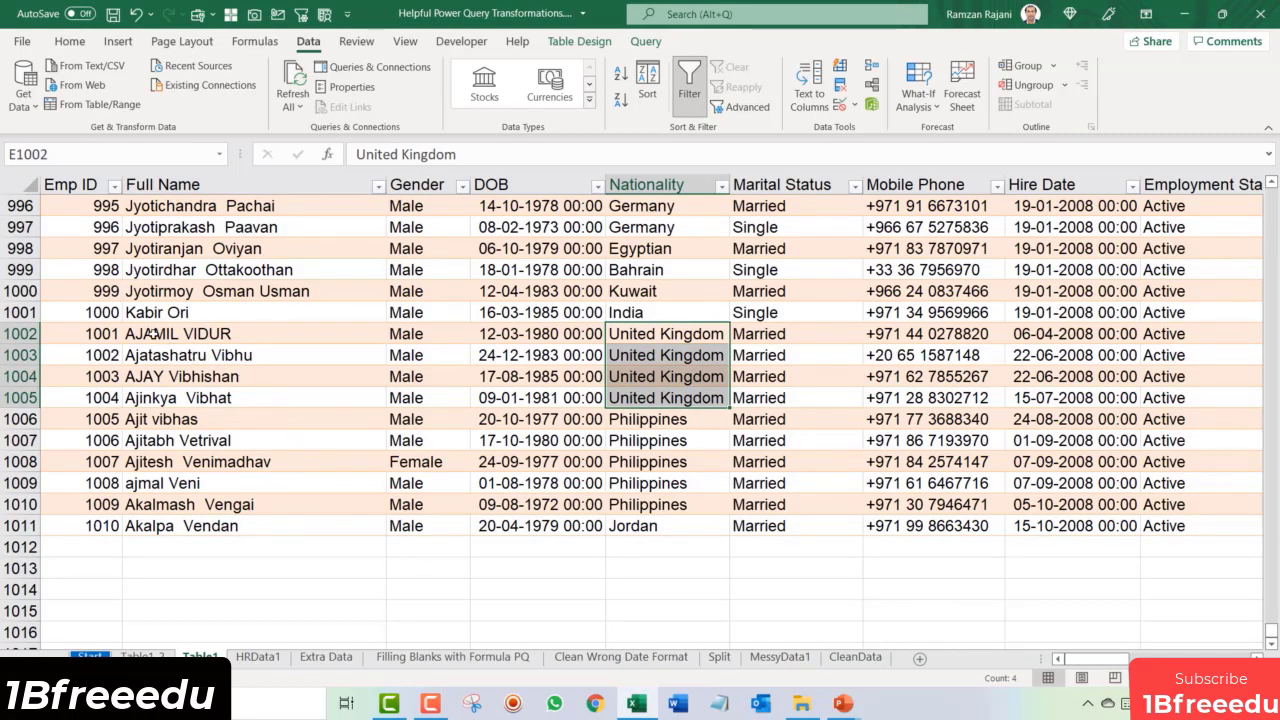
left_click(154, 335)
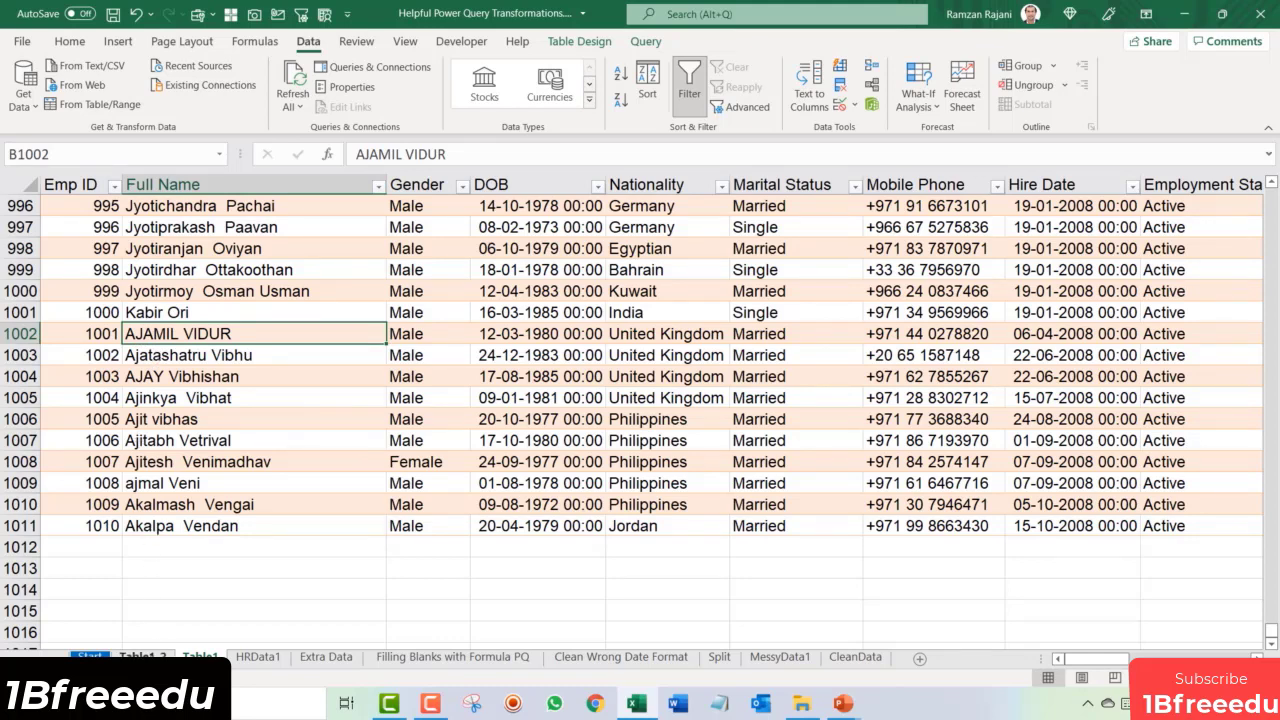
Step: Compare the Table1 output with the other query output, the Extra Data sheet and the HRData1 source, ending on Table1
left_click(143, 656)
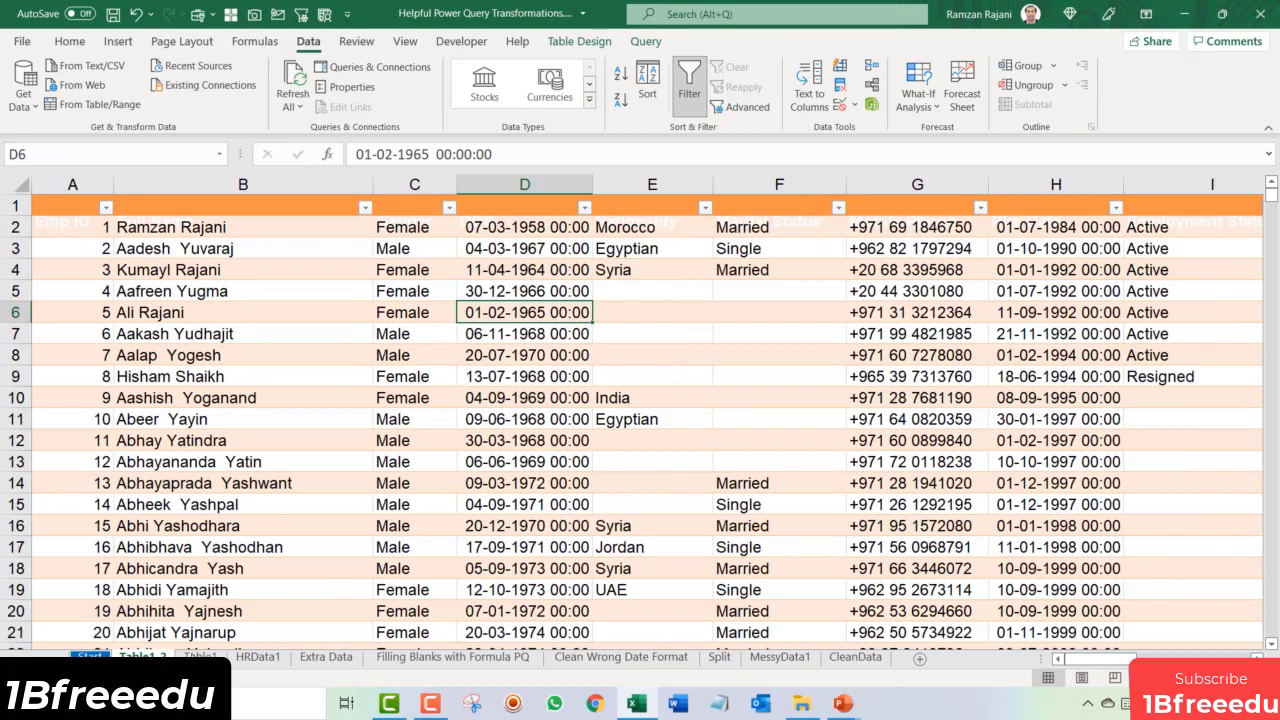
left_click(200, 656)
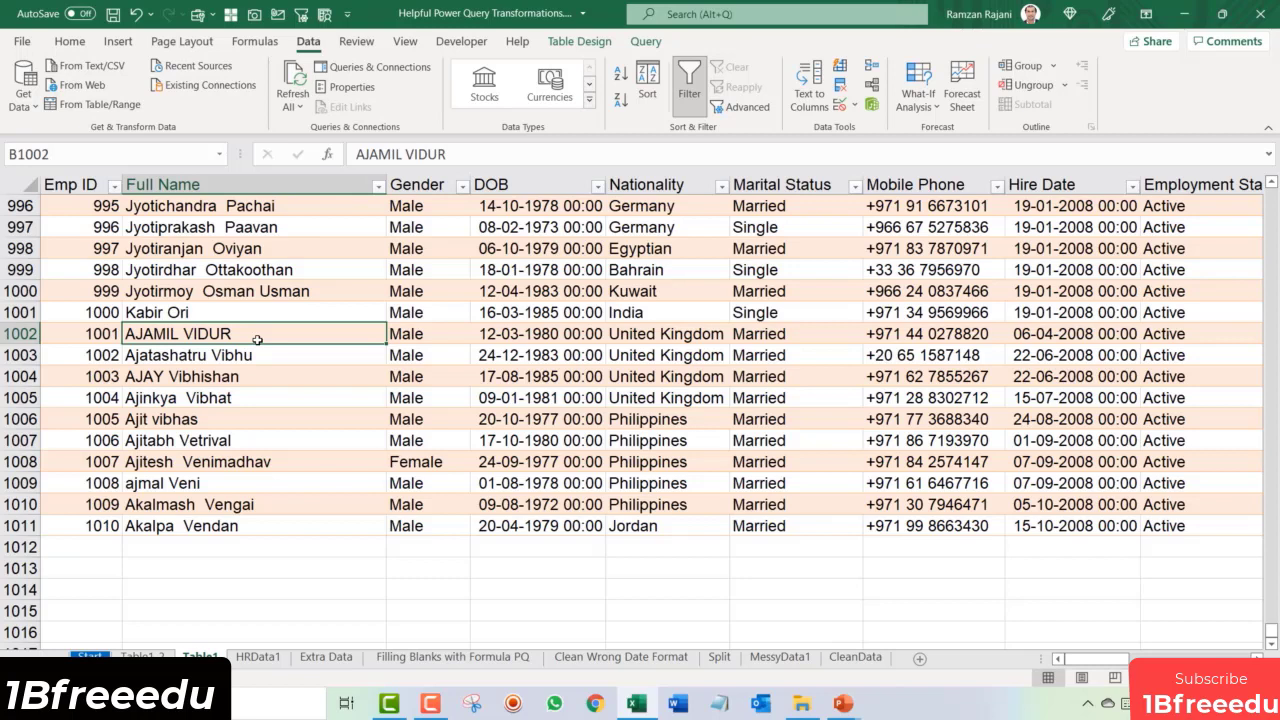
left_click(326, 657)
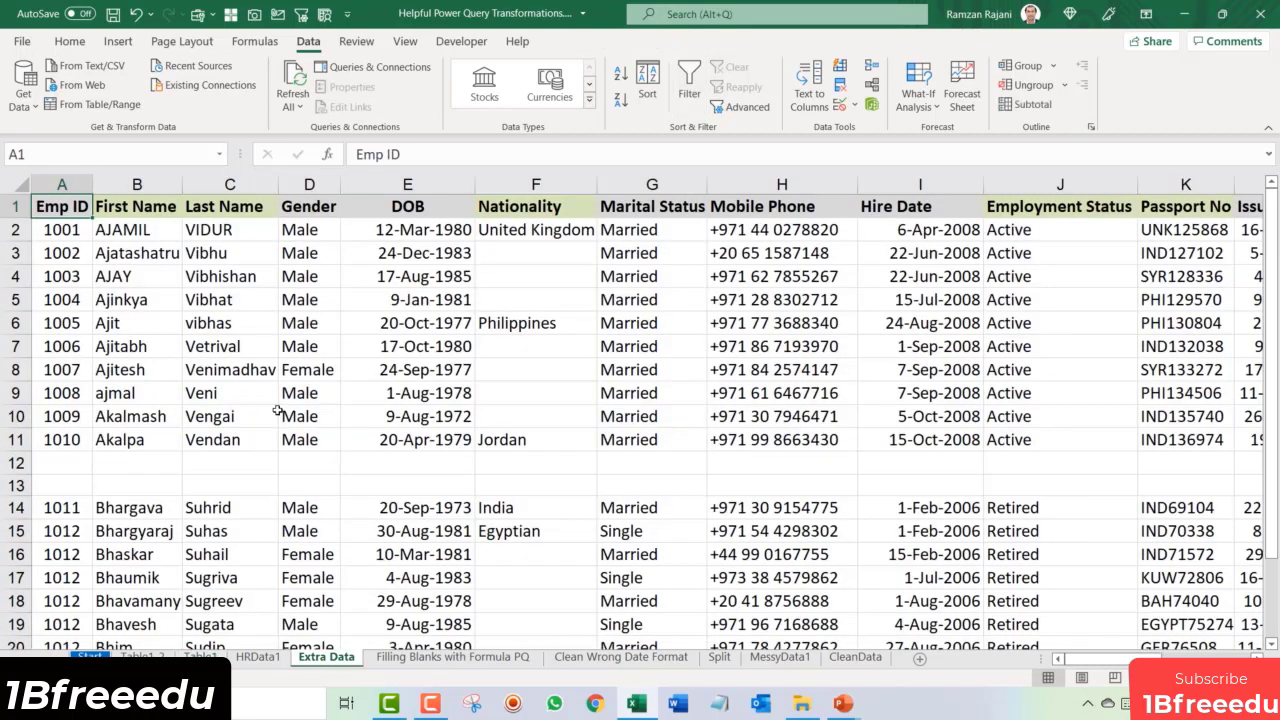
left_click(257, 657)
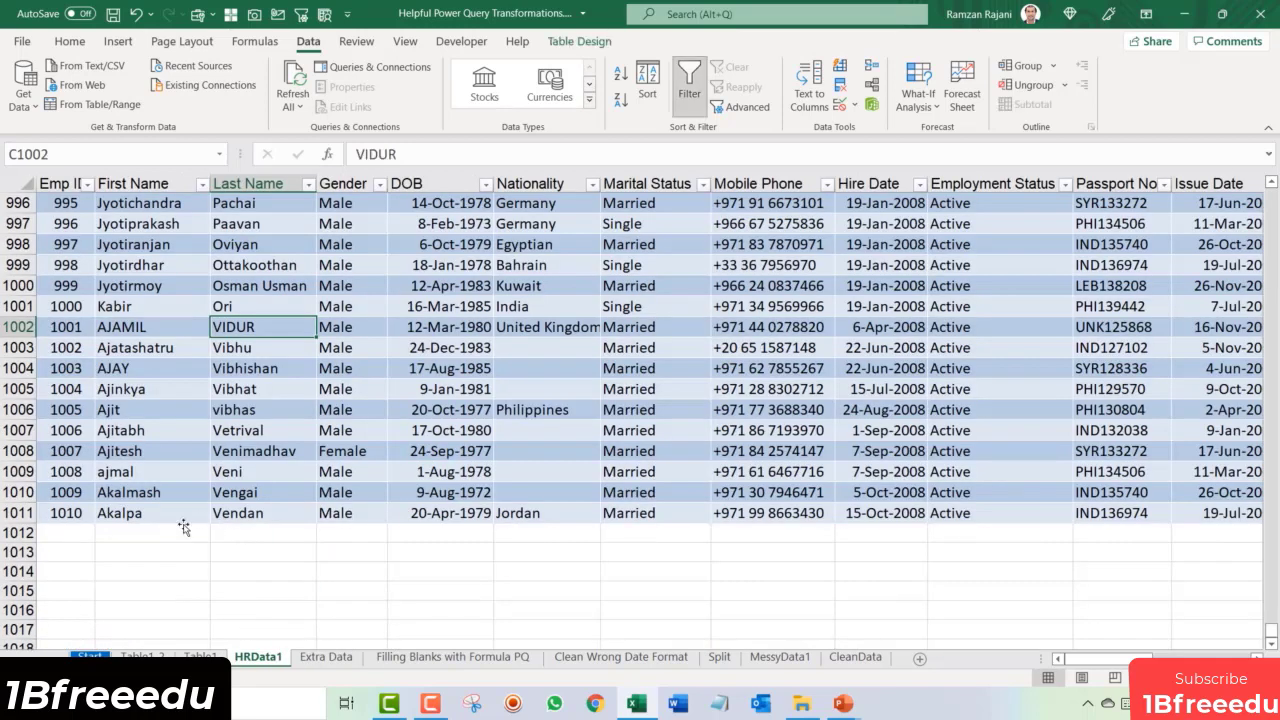
left_click(160, 356)
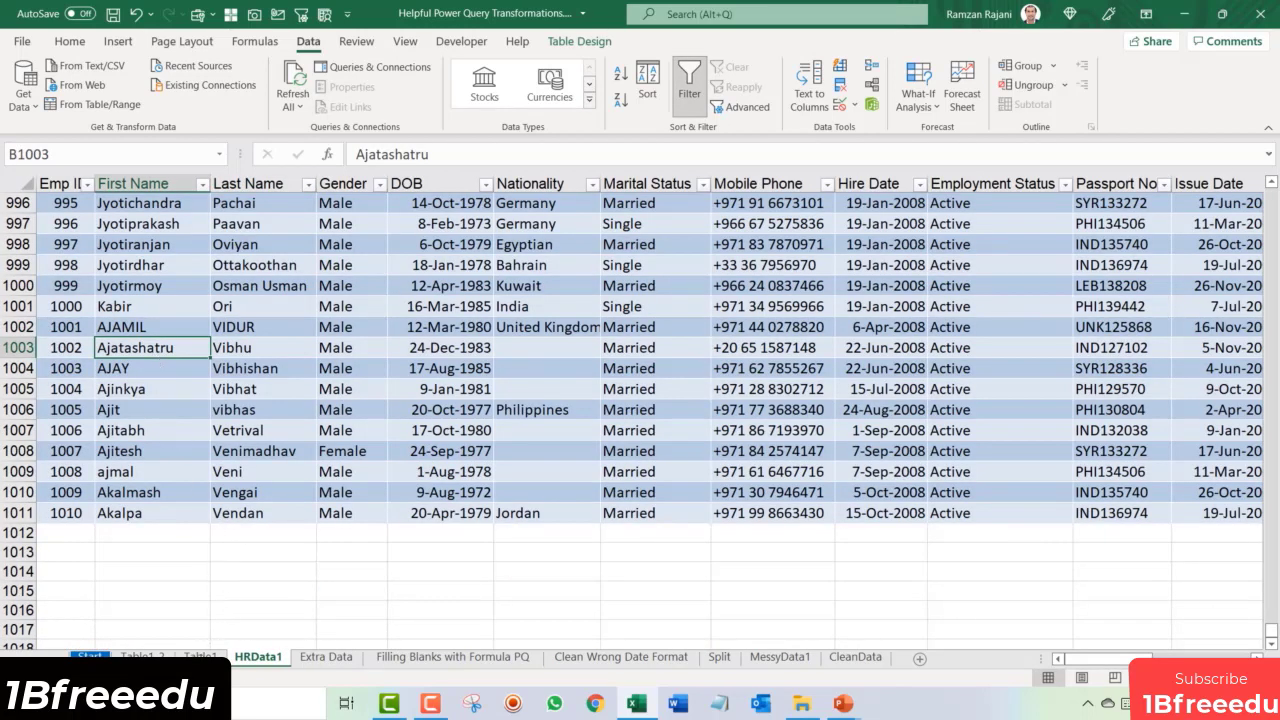
left_click(201, 657)
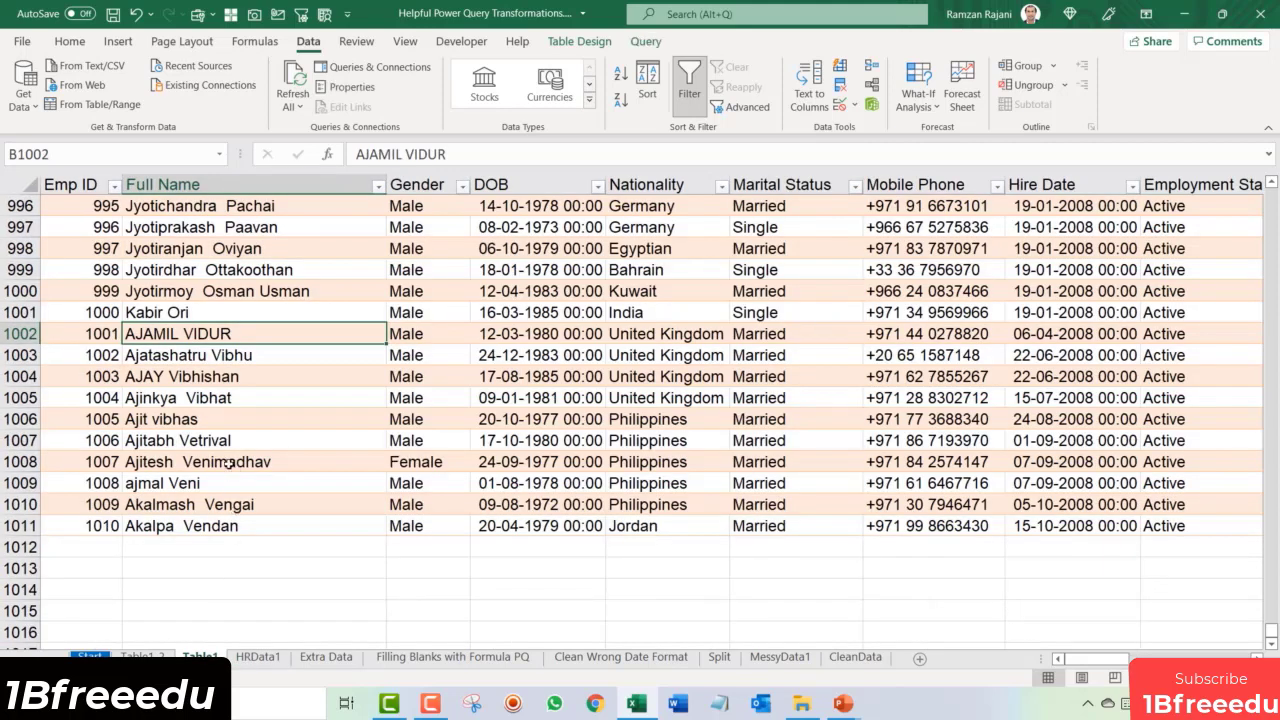
Step: Go to the last record of the Table1 output and examine the Full Name and Nationality columns of the added rows
right_click(309, 303)
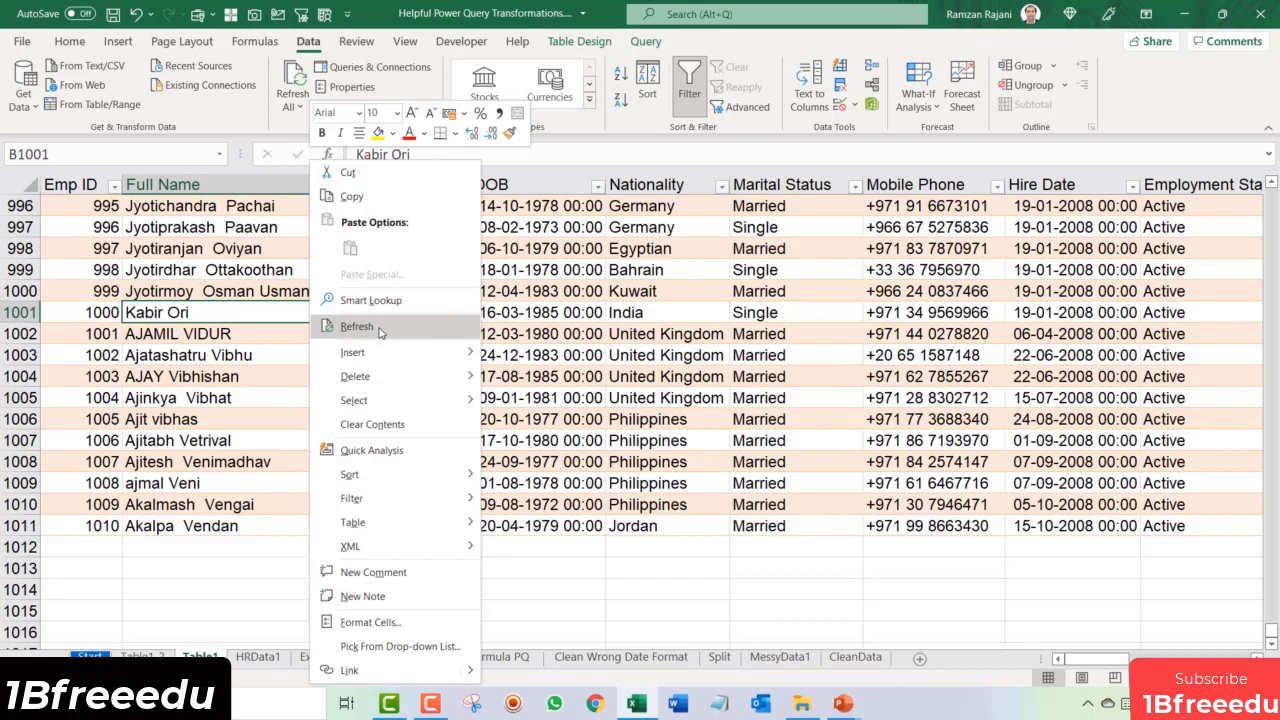
left_click(268, 317)
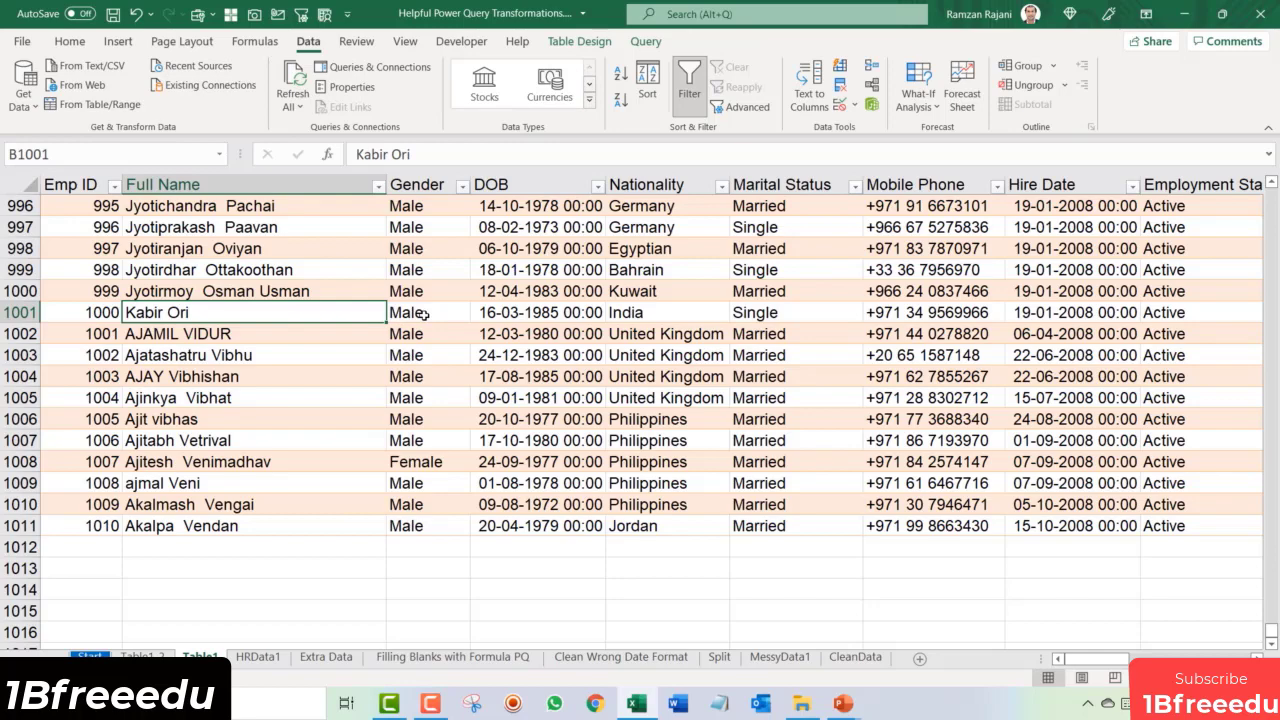
scroll(424, 316, "down", 2)
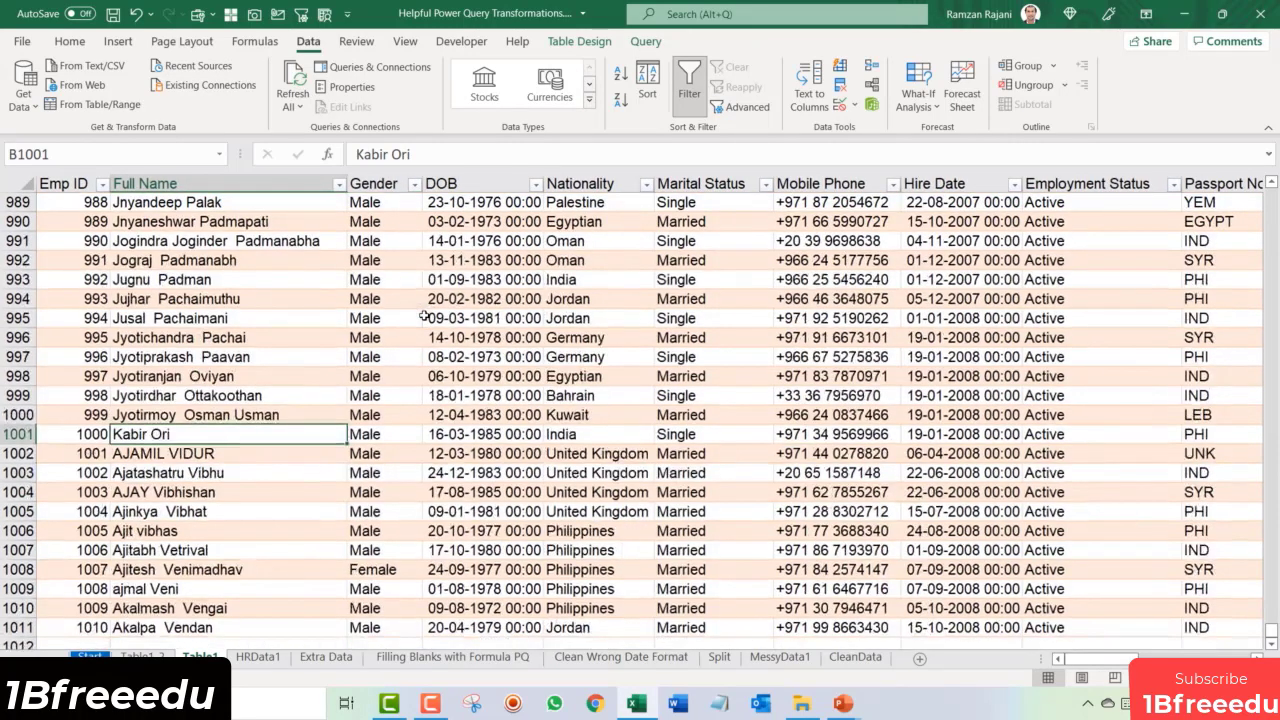
key("Left")
key("ctrl+Down")
scroll(424, 316, "down", 4)
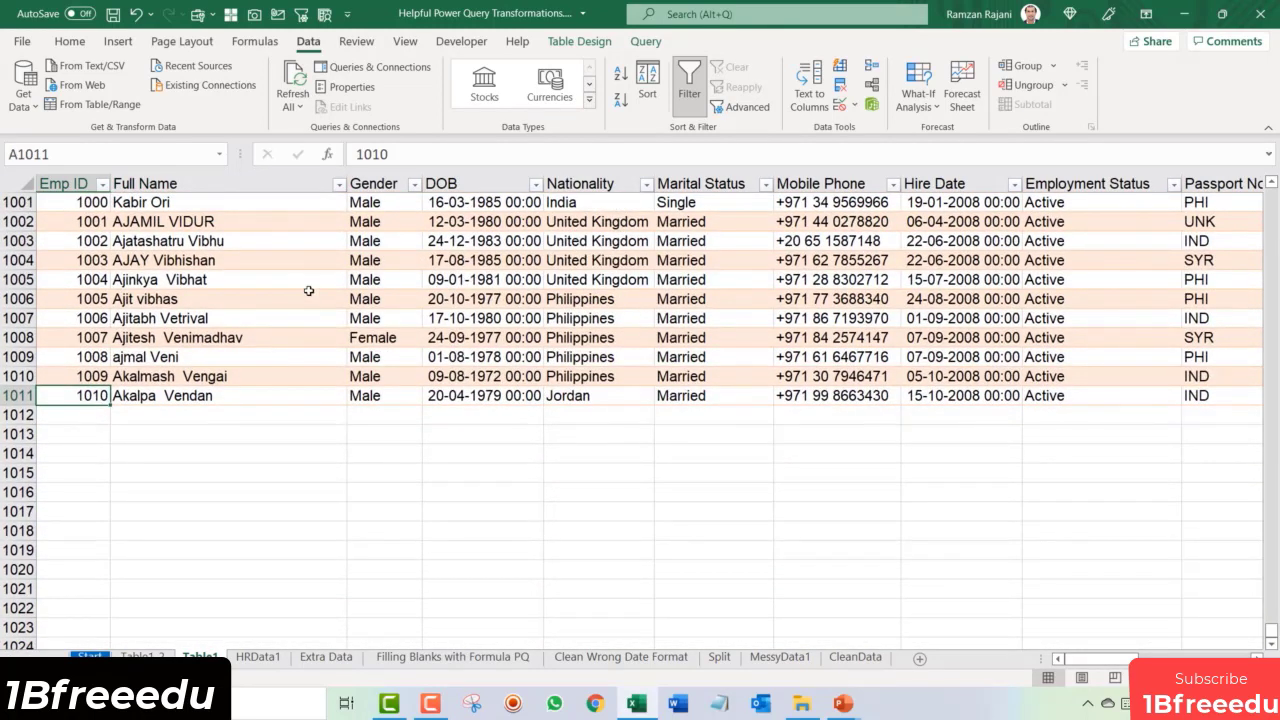
left_click(297, 278)
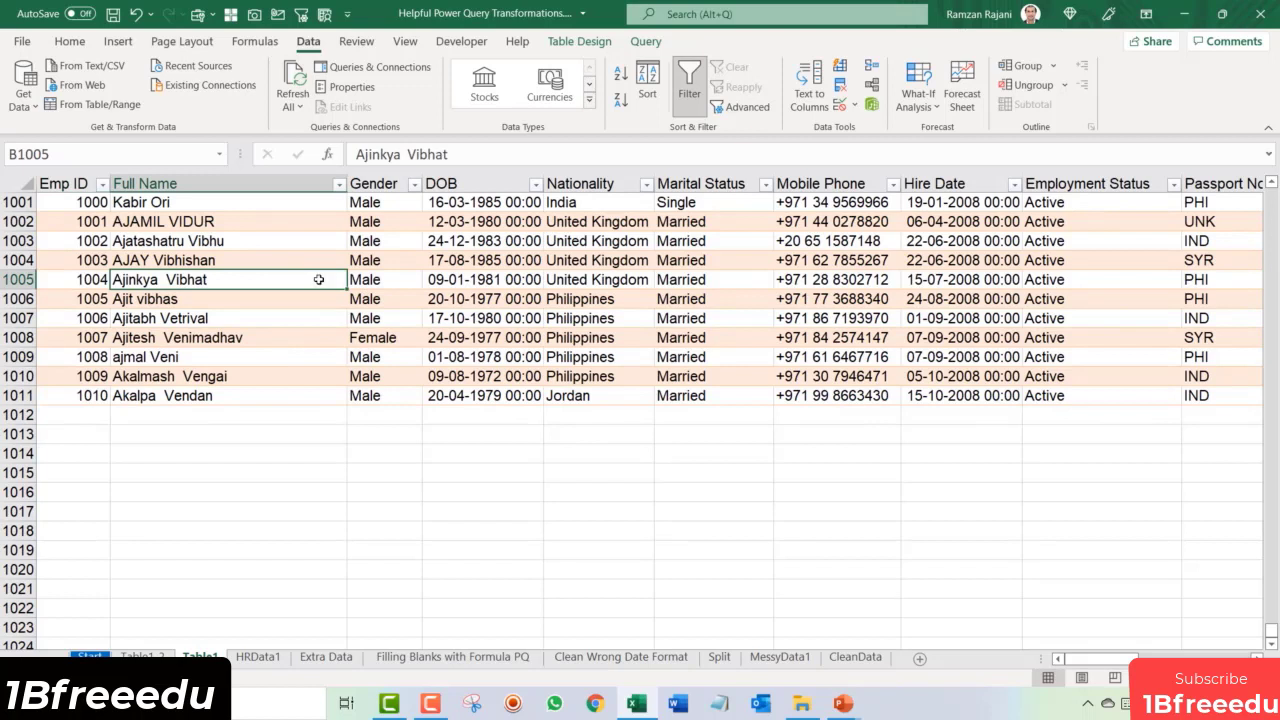
left_click(568, 274)
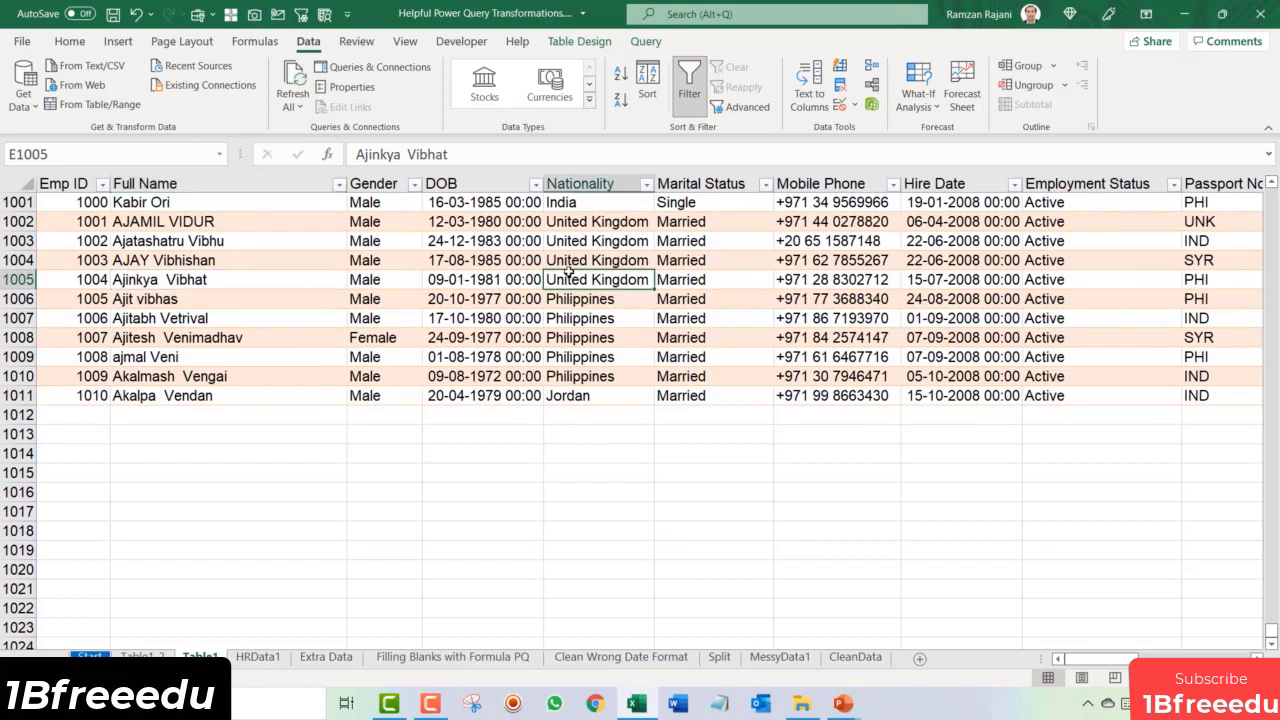
left_click(300, 272)
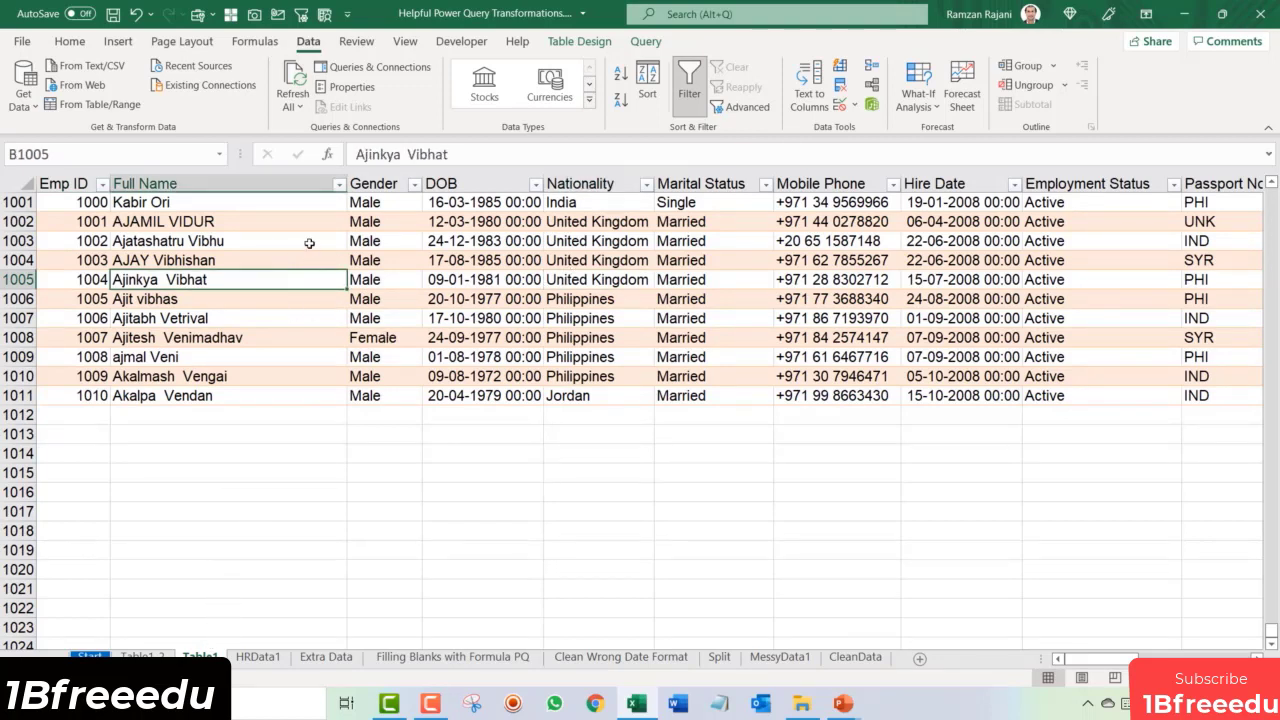
Step: Review the external data properties of the Table1 query output, including its formatting and layout options
left_click(302, 259)
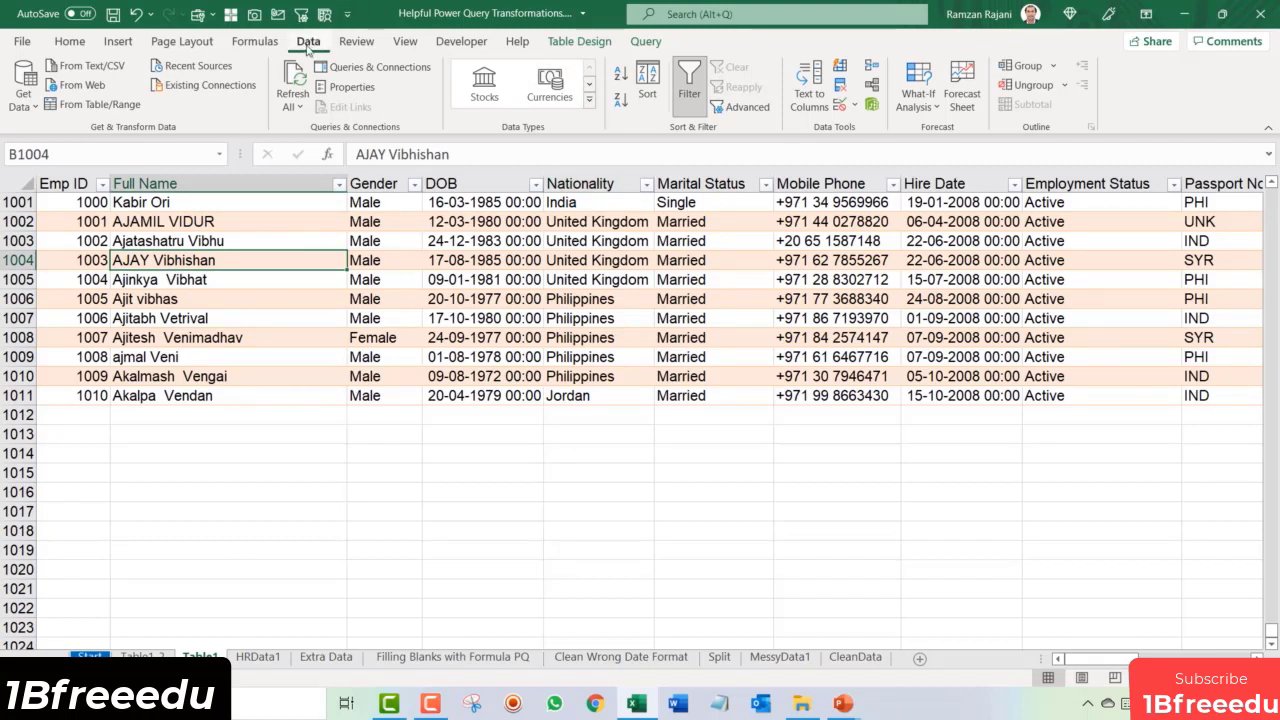
left_click(347, 90)
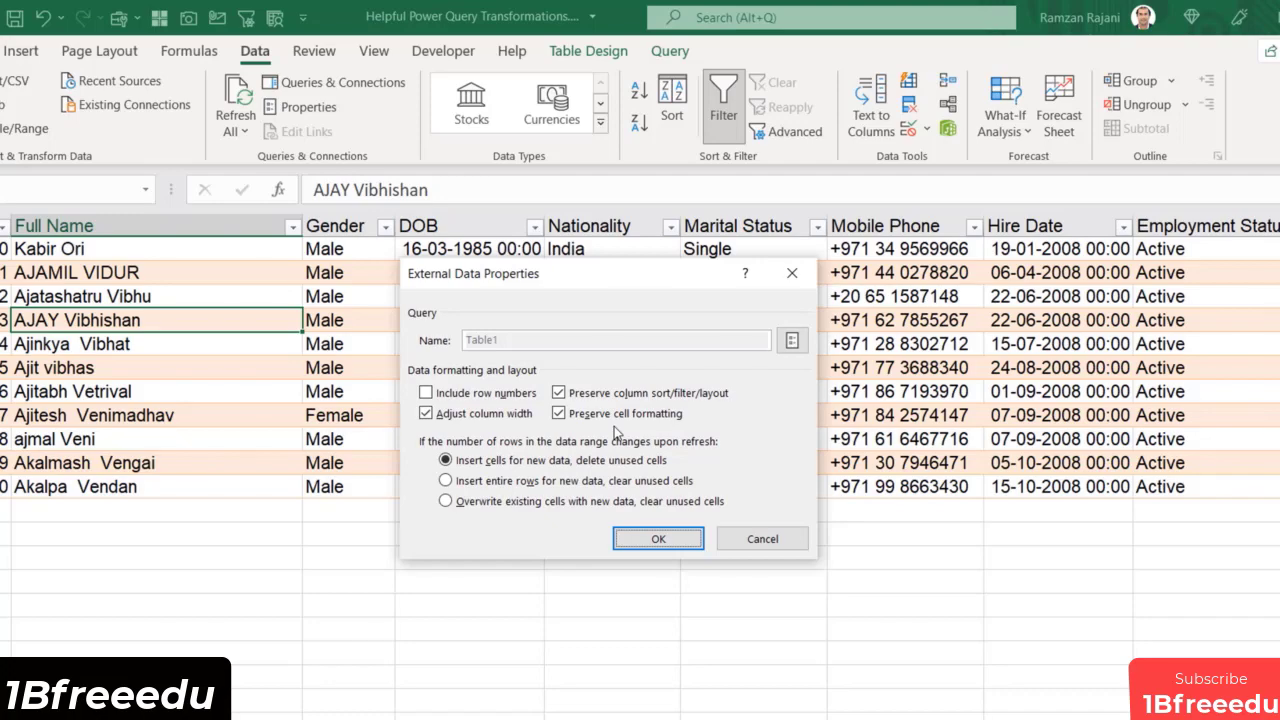
key("Return")
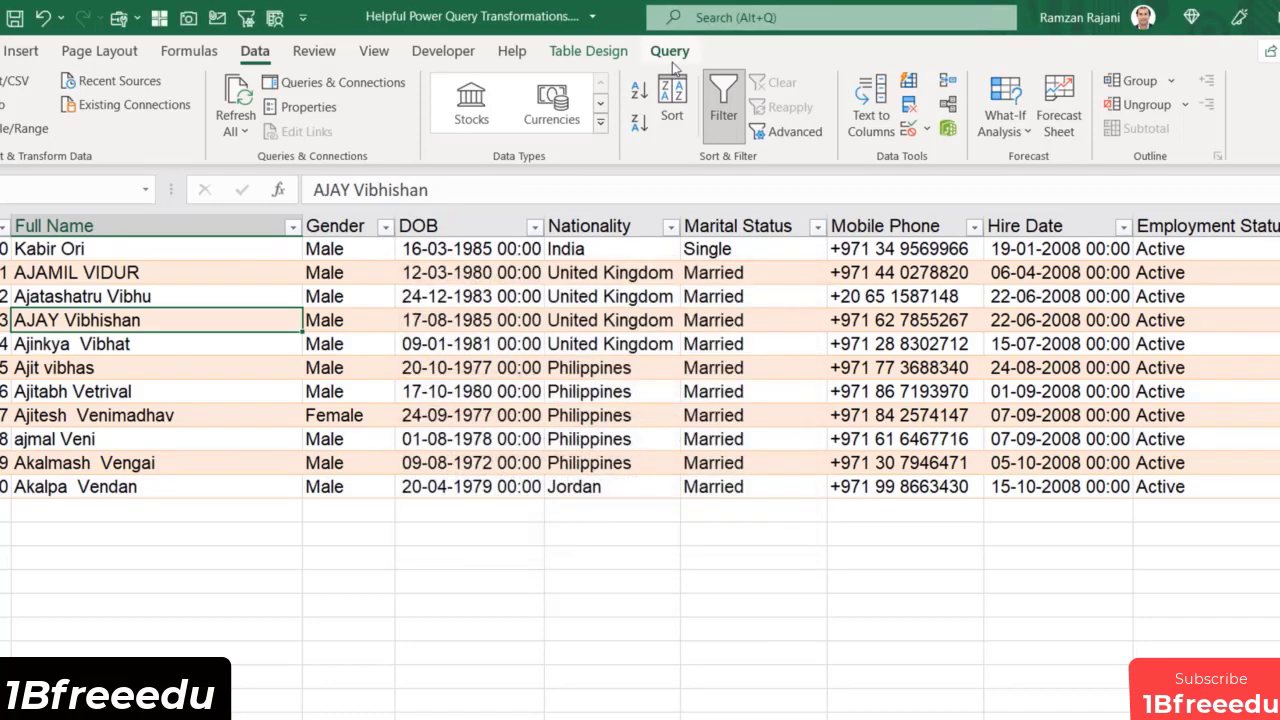
Step: Set the Table1 query to refresh every 1 minute and to refresh its data when opening the file
left_click(668, 55)
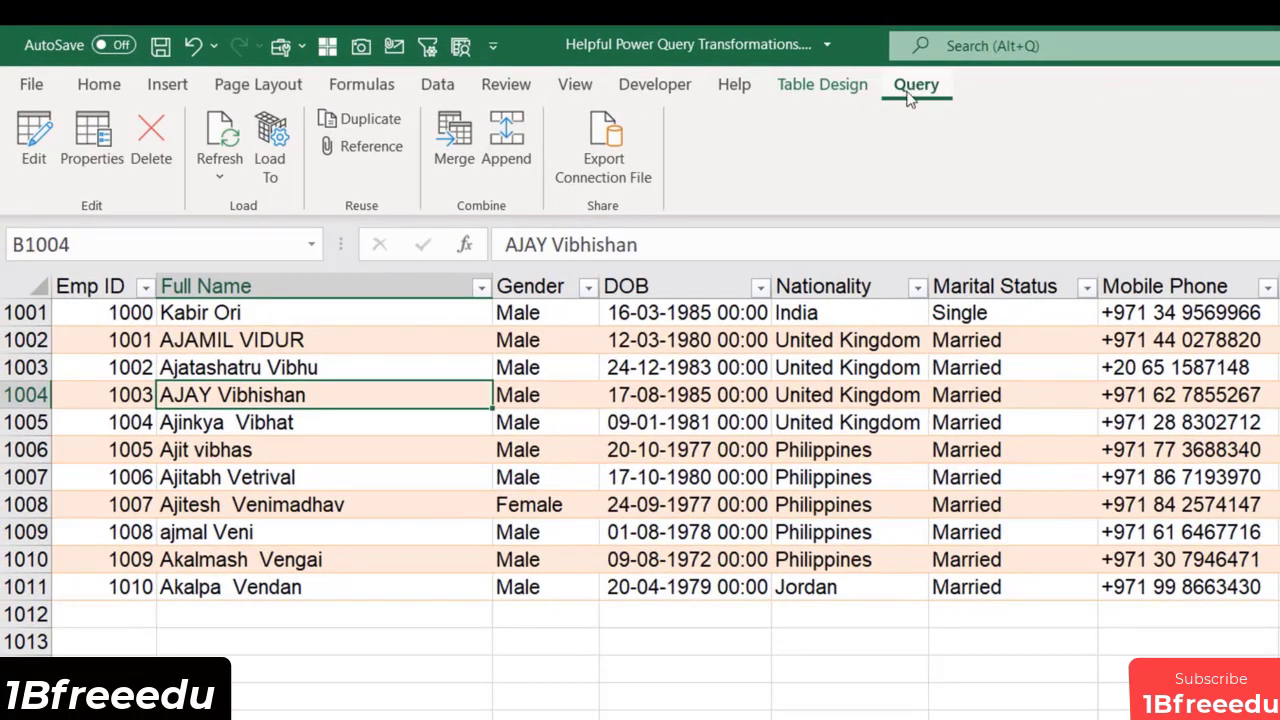
left_click(104, 162)
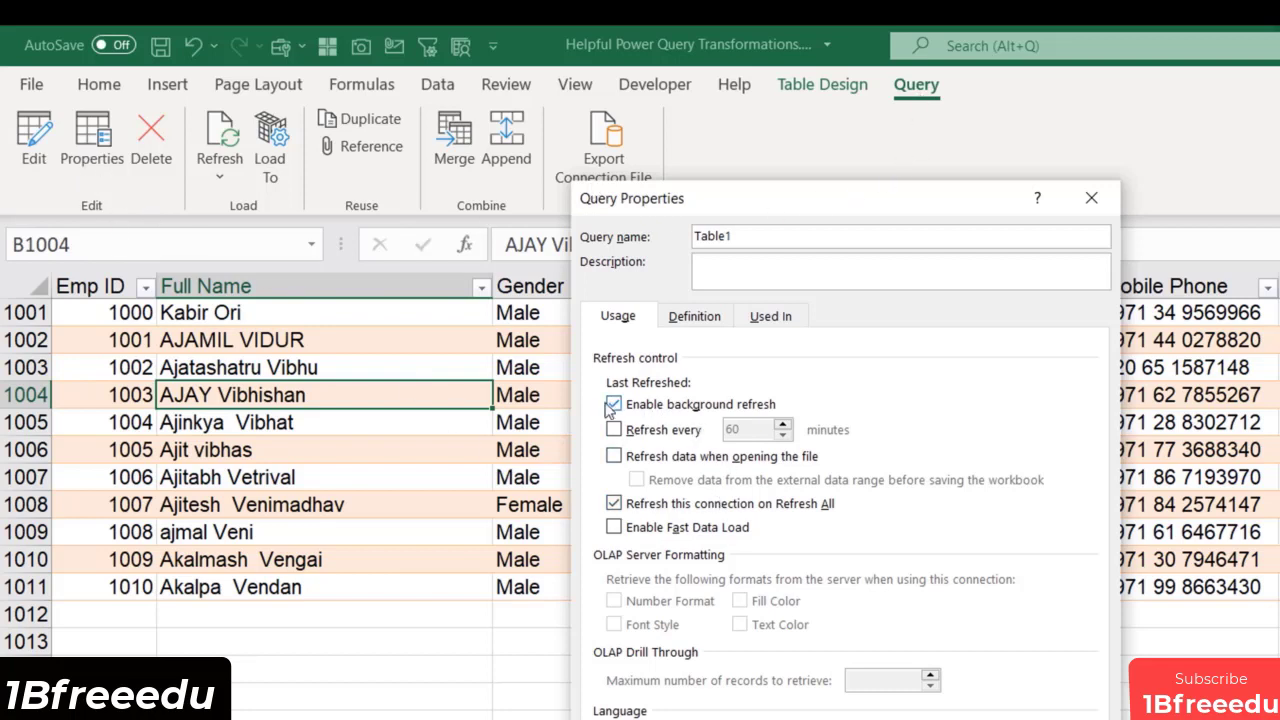
left_click(654, 440)
type("1")
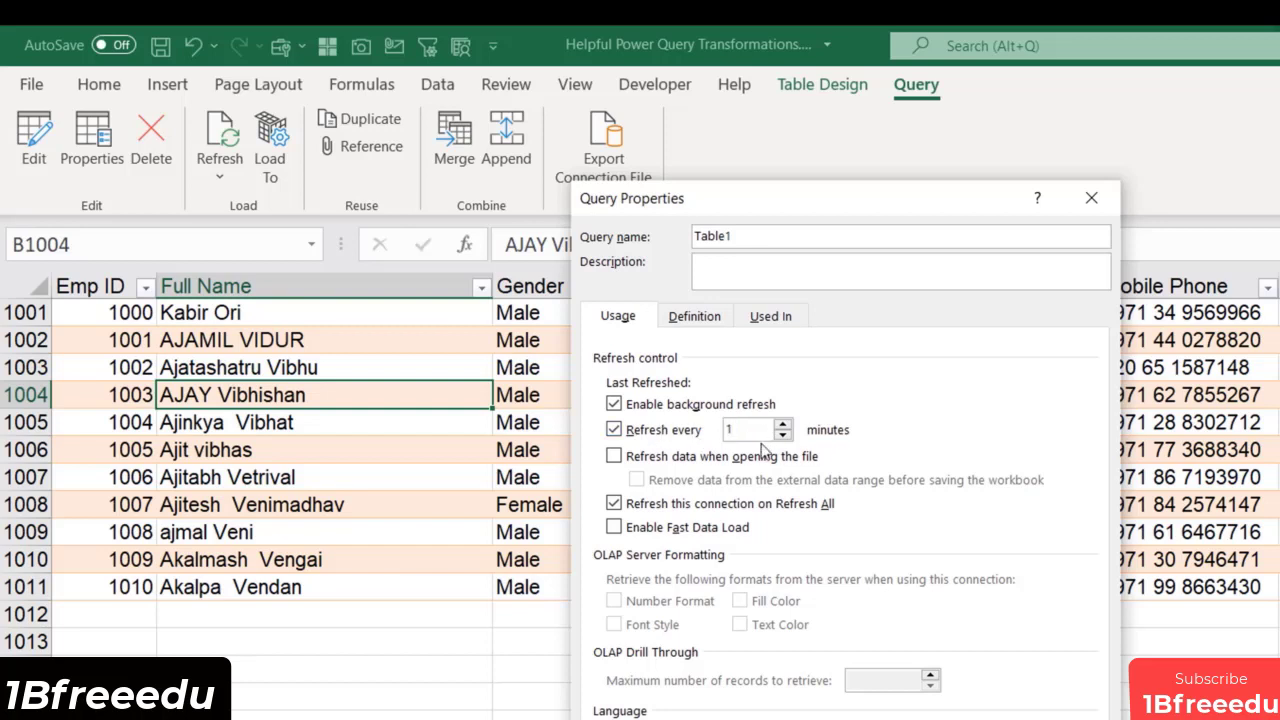
left_click(636, 468)
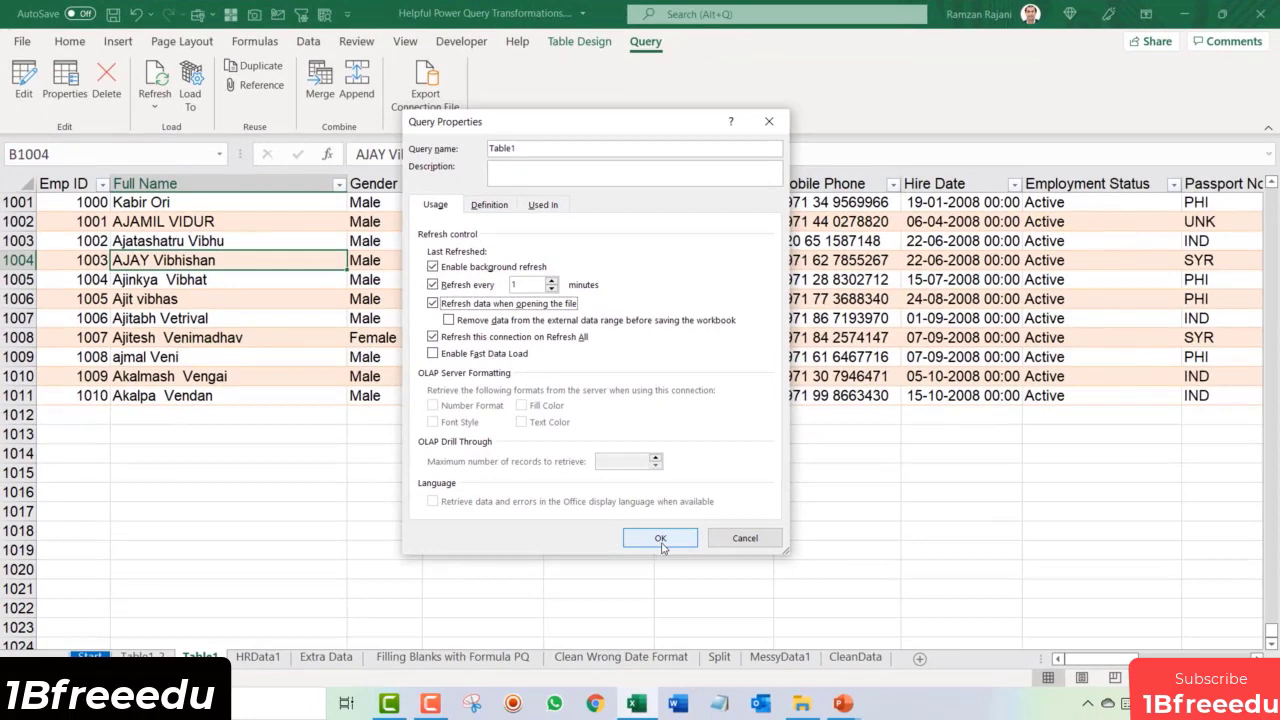
left_click(660, 538)
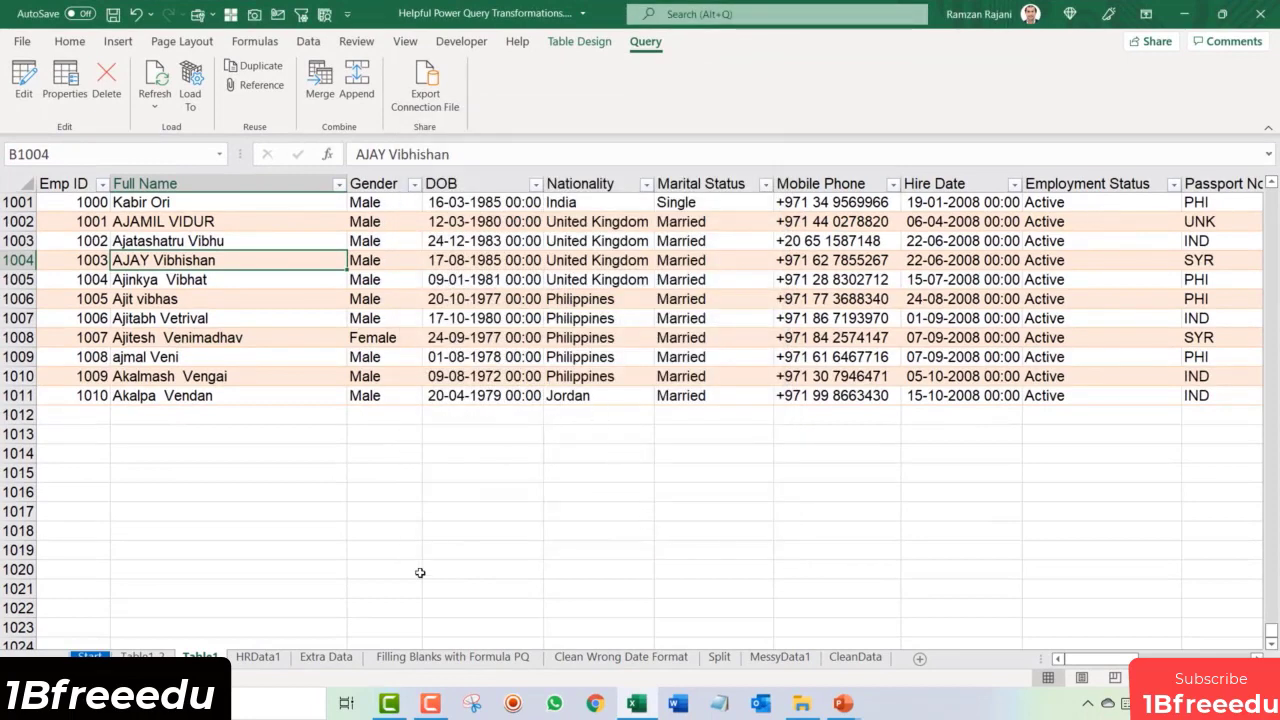
Step: Copy the second block of records, starting at Emp ID 1011, from Extra Data and append it below the last HRData1 record
left_click(326, 657)
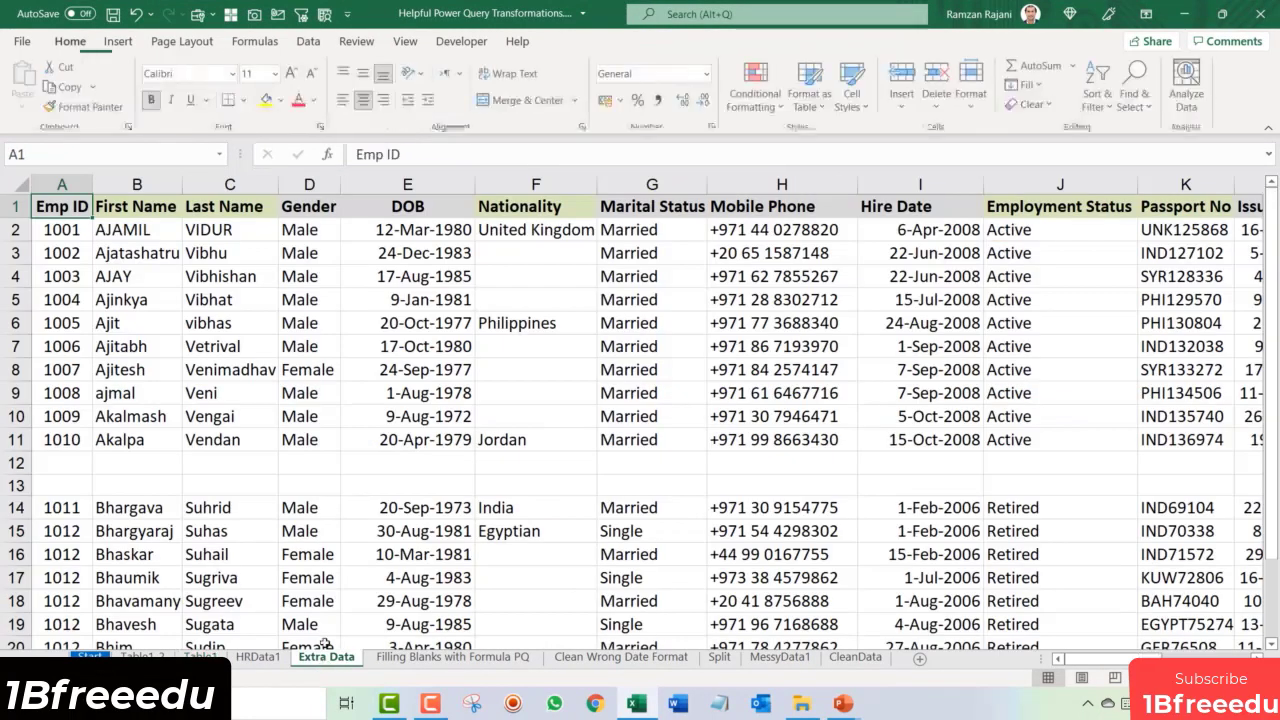
left_click(62, 509)
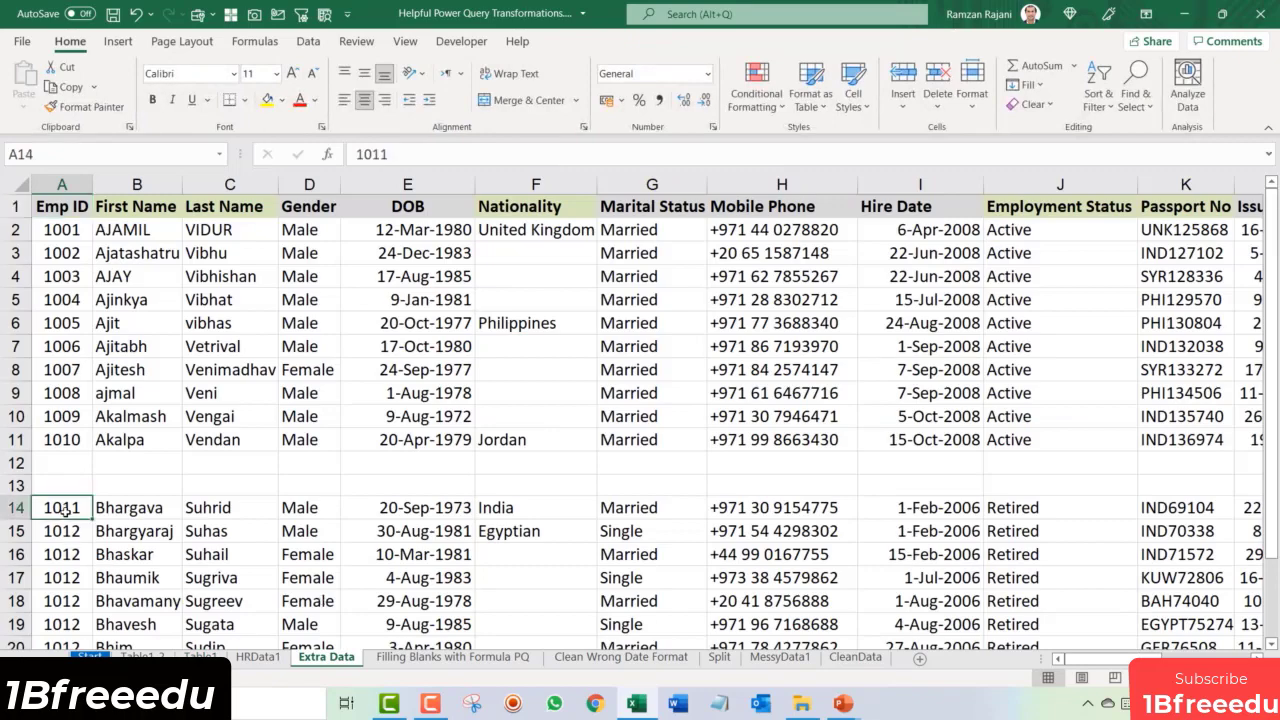
key("ctrl+shift+Down")
key("ctrl+shift+Right")
key("ctrl+c")
key("ctrl+Page_Up")
key("Left")
key("ctrl+Down")
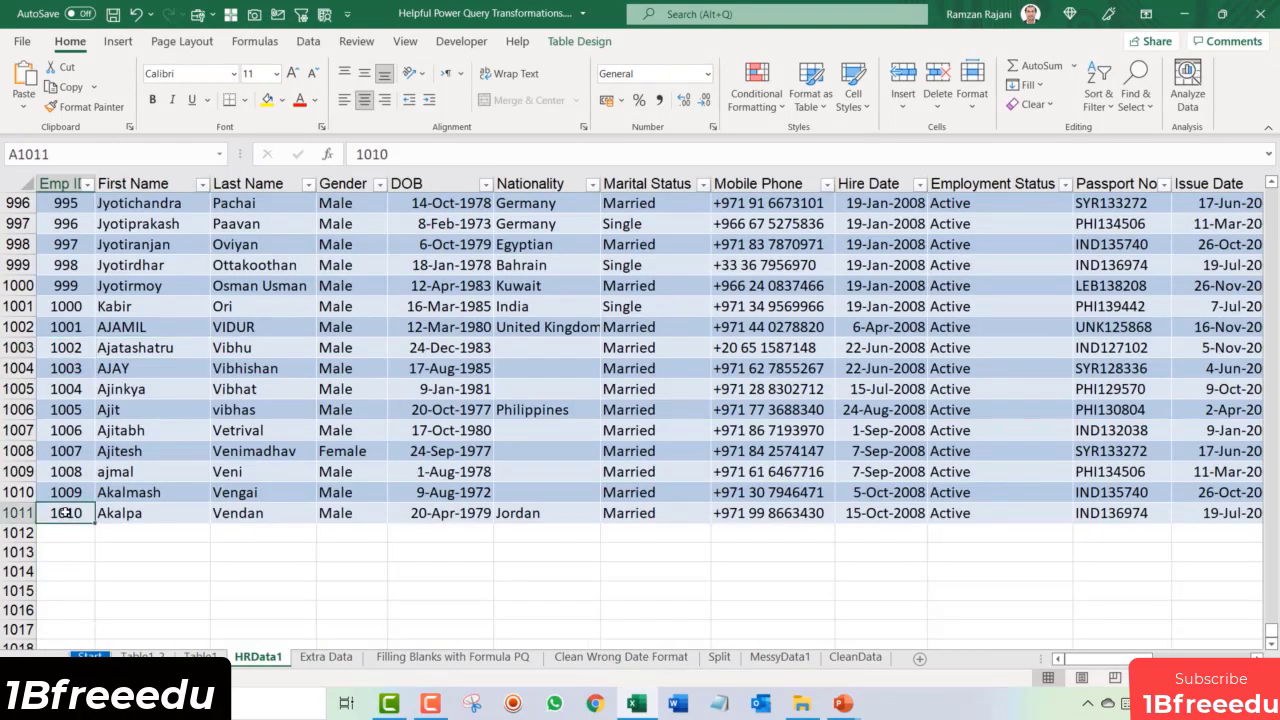
key("Down")
key("ctrl+v")
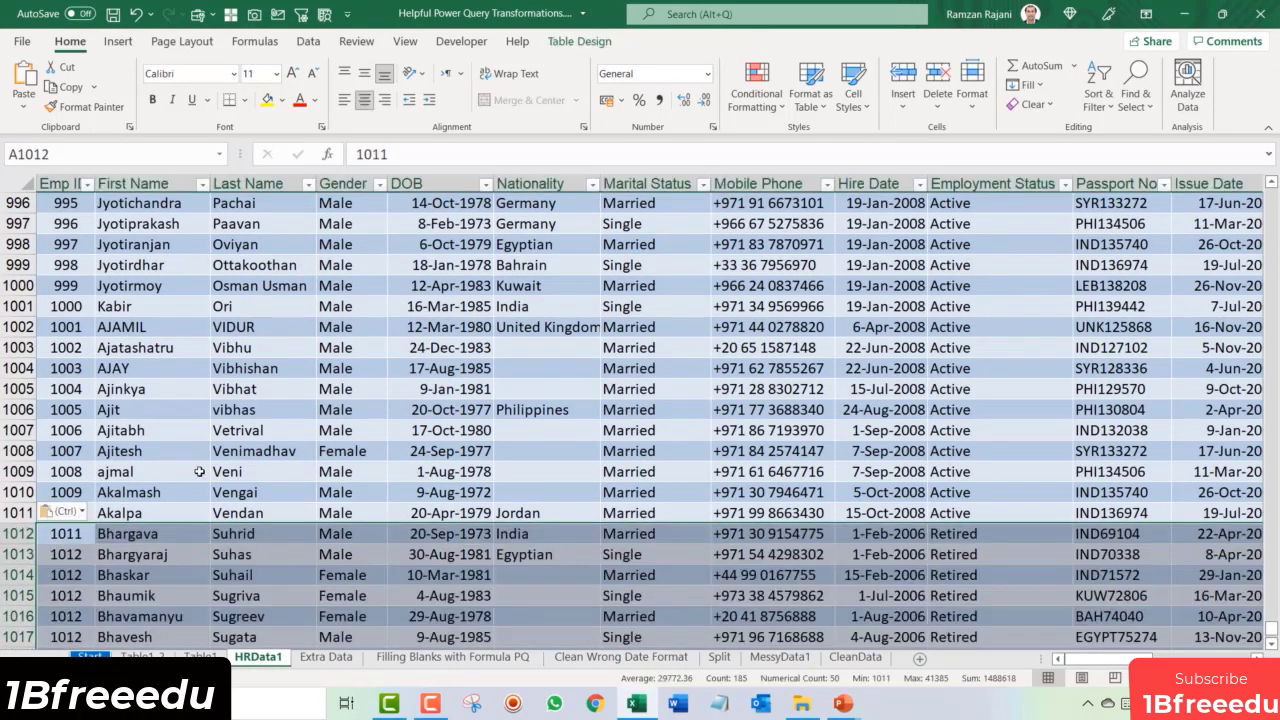
Step: Compare the end of the Table1 output with the records appended to HRData1, ending on Table1
left_click(199, 471)
key("ctrl+Page_Up")
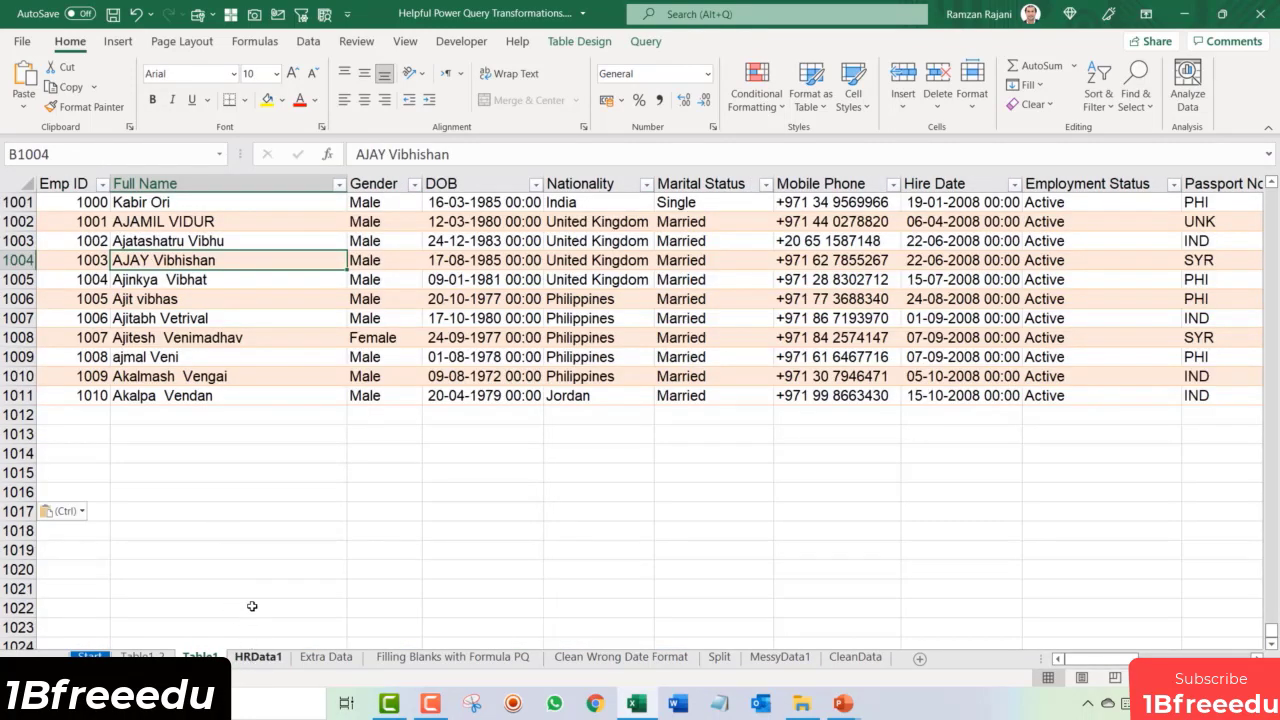
left_click(258, 657)
scroll(195, 508, "down", 2)
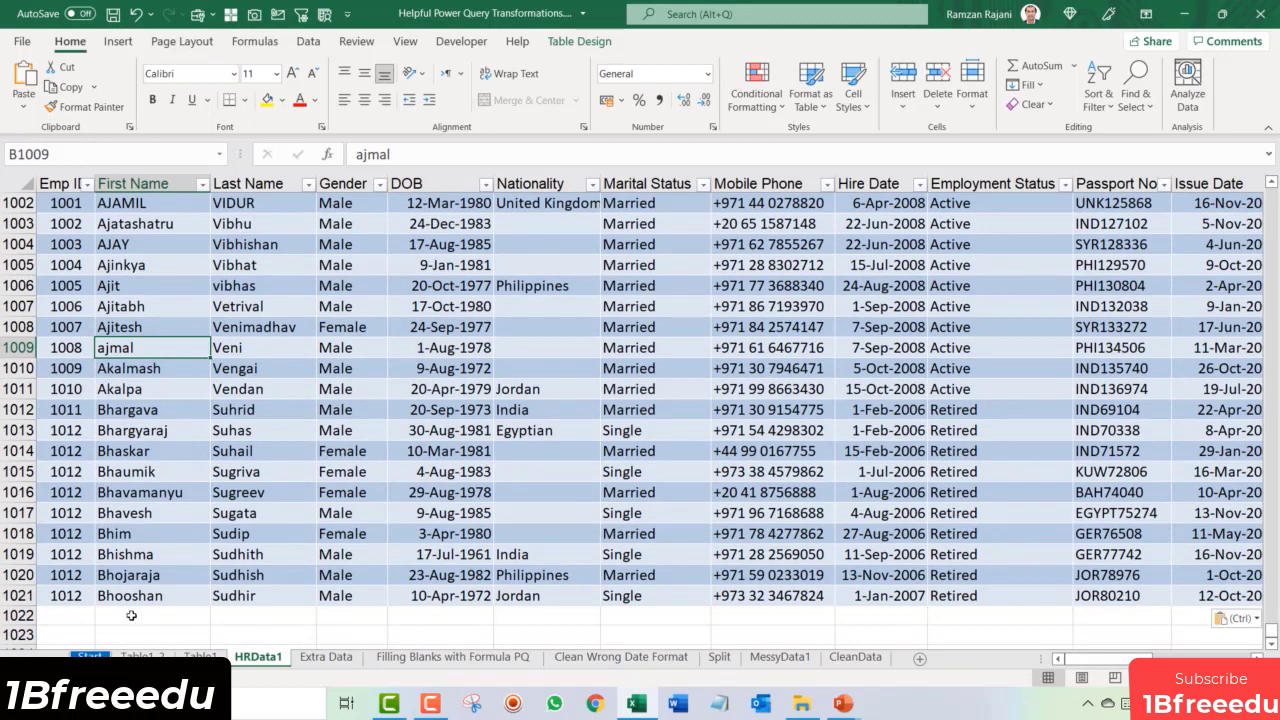
left_click(200, 656)
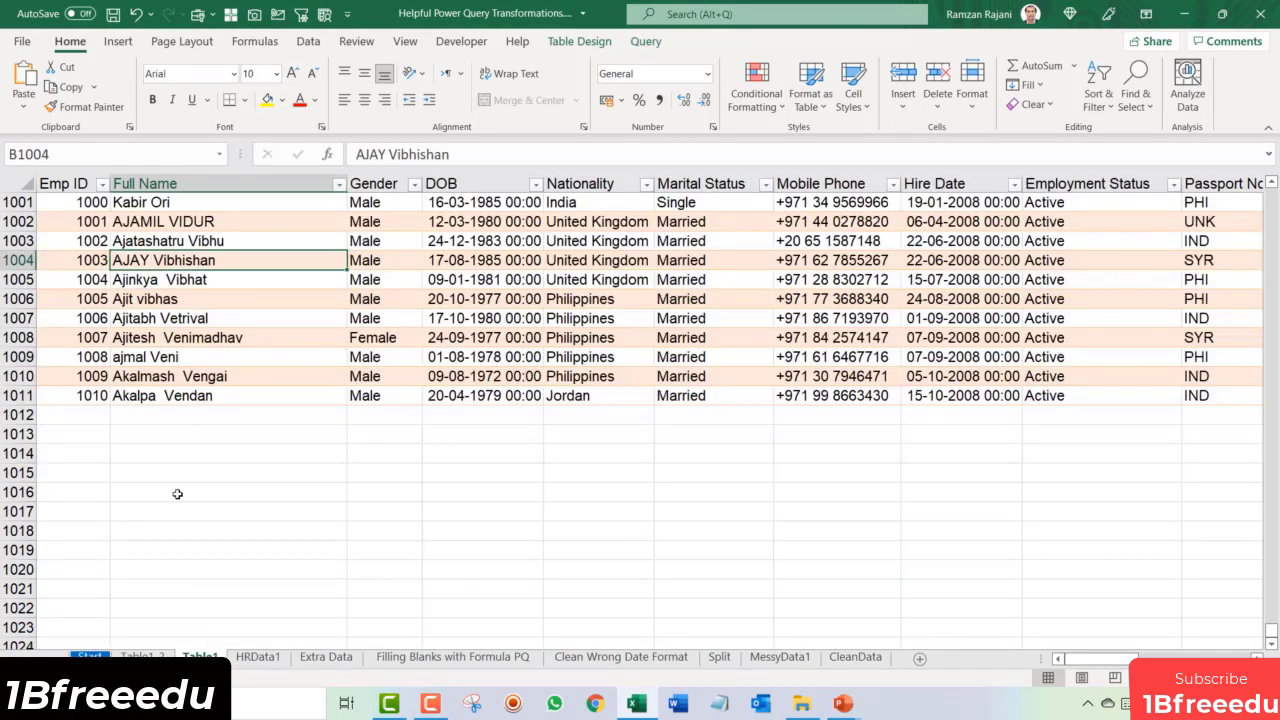
Step: Wait for the automatic refresh of the Table1 output and examine the newly added records at its end
left_click(219, 310)
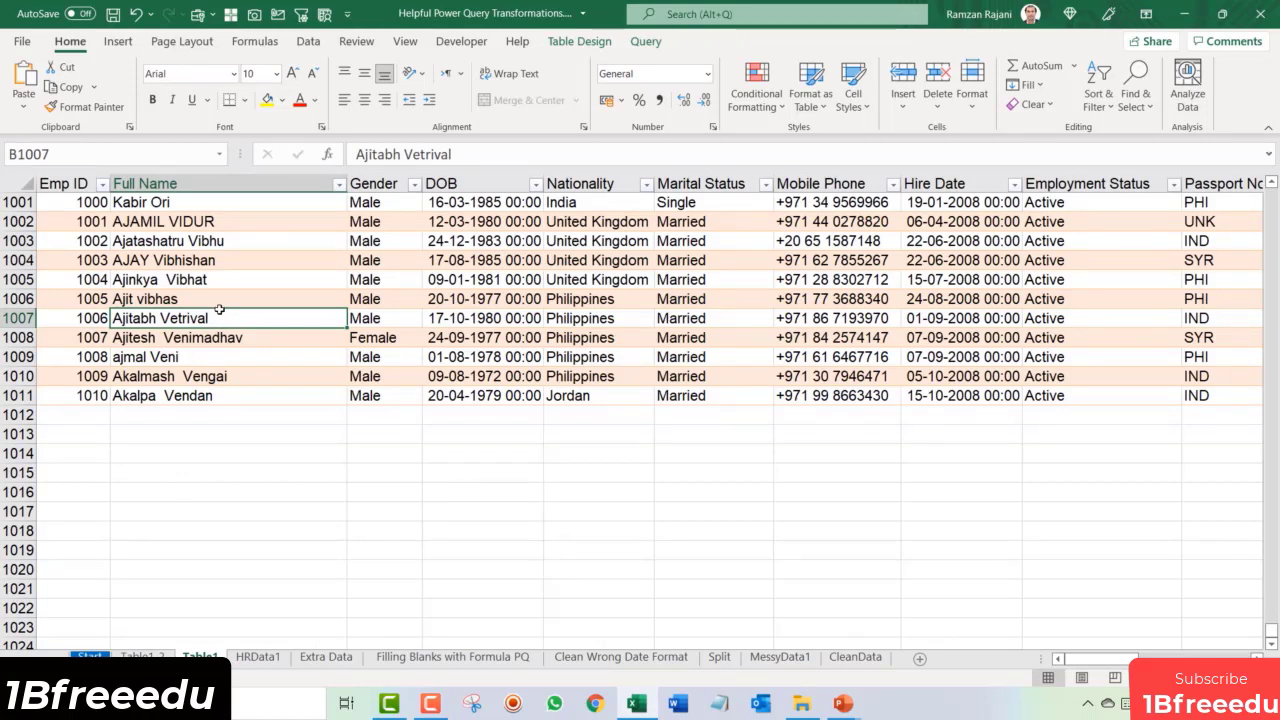
right_click(242, 279)
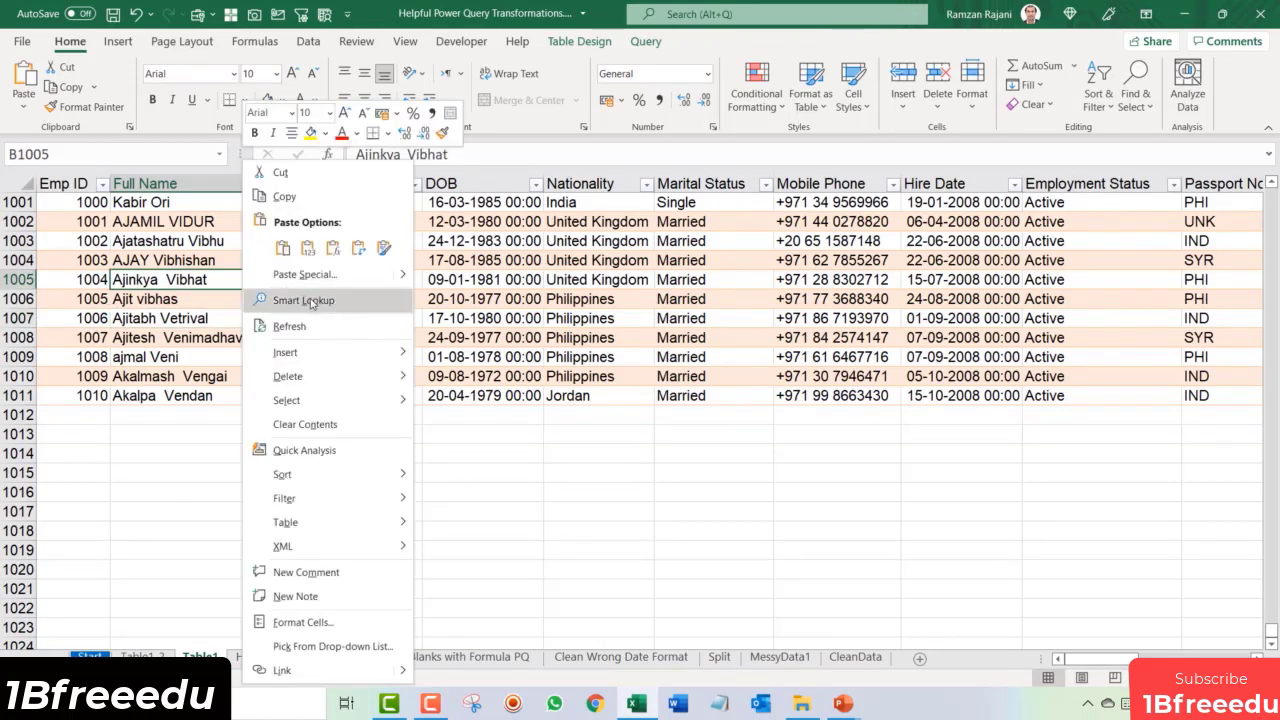
left_click(452, 303)
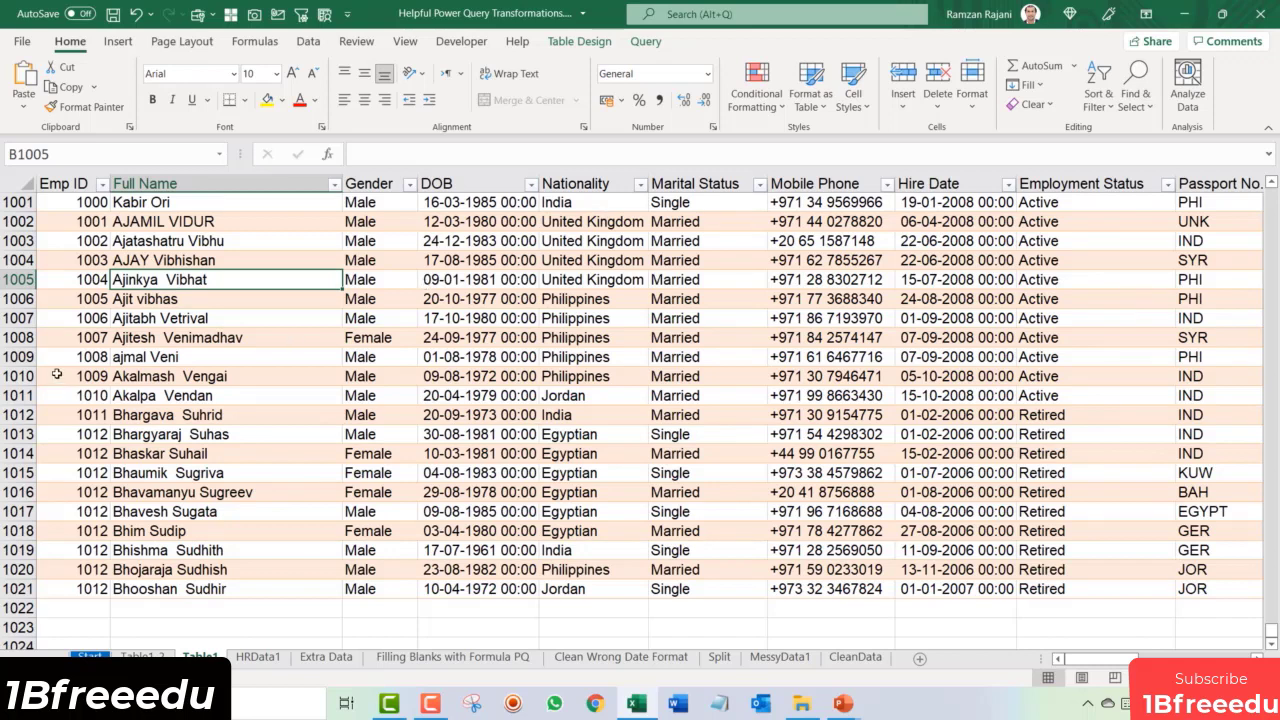
left_click_drag(60, 362, 62, 378)
left_click_drag(214, 486, 263, 608)
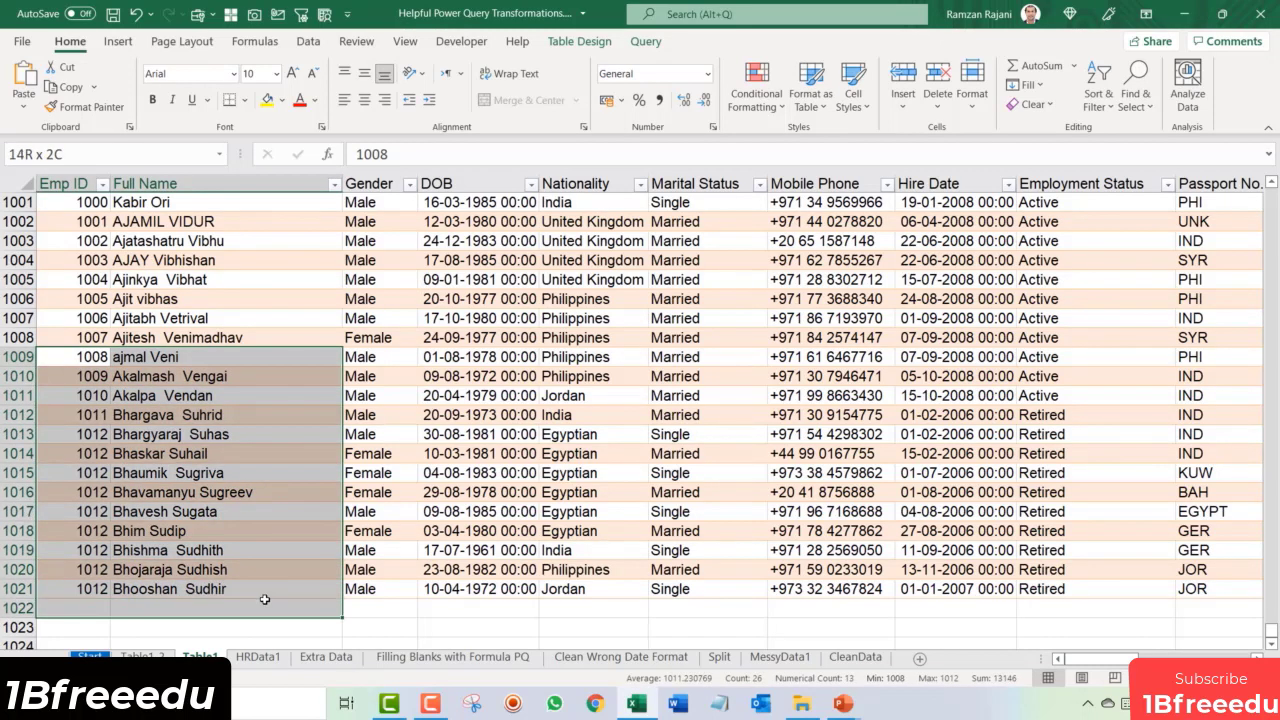
left_click(271, 465)
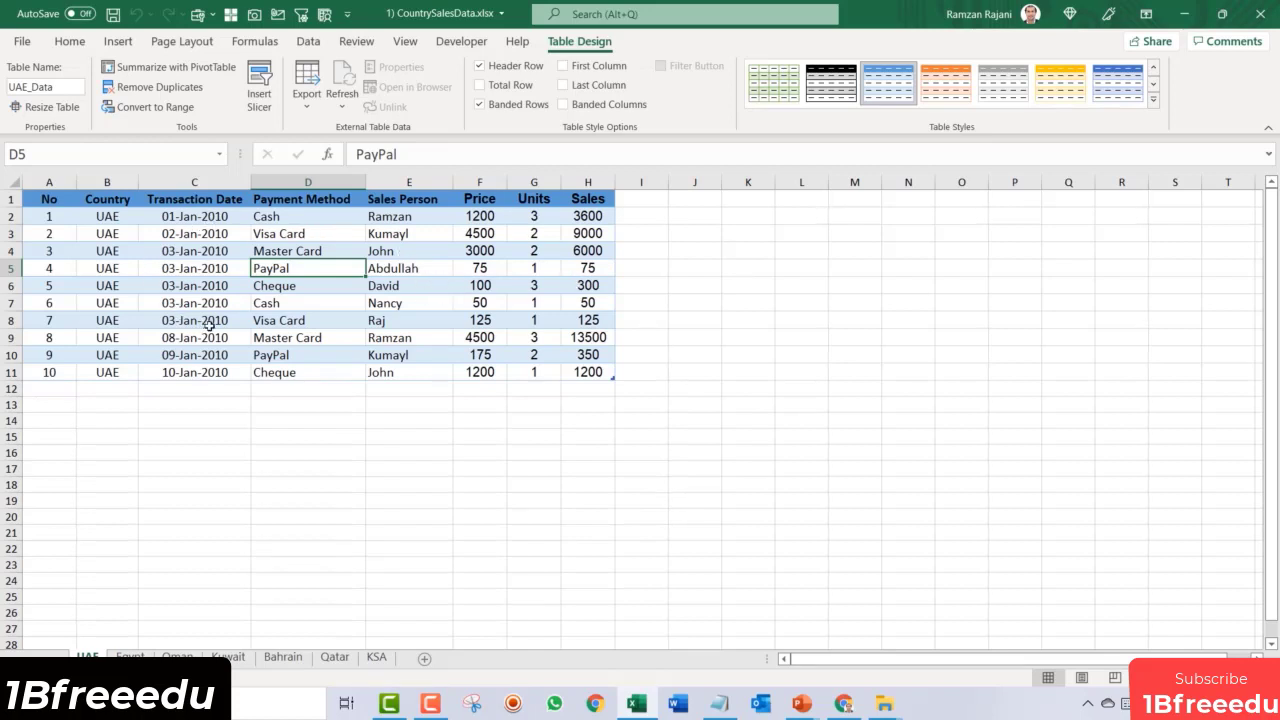
Step: Switch to the CountrySalesData.xlsx workbook and examine the sales table on the UAE sheet
left_click(279, 233)
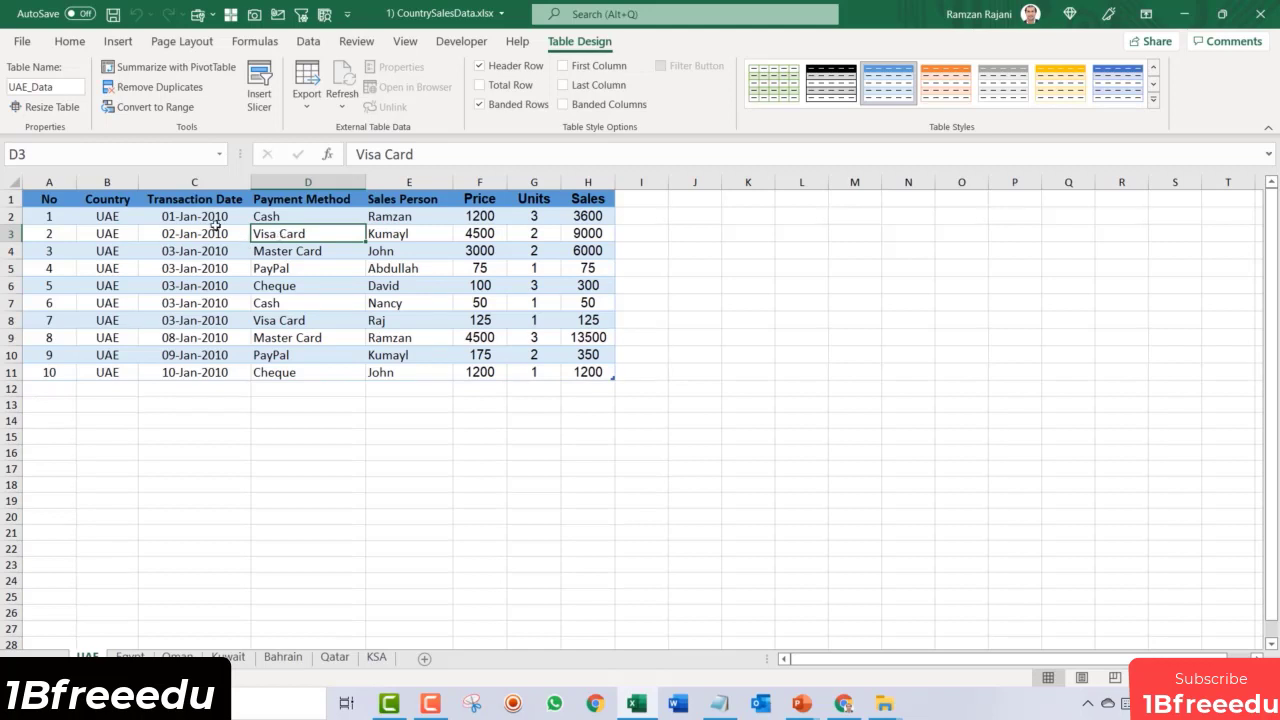
left_click_drag(56, 200, 614, 374)
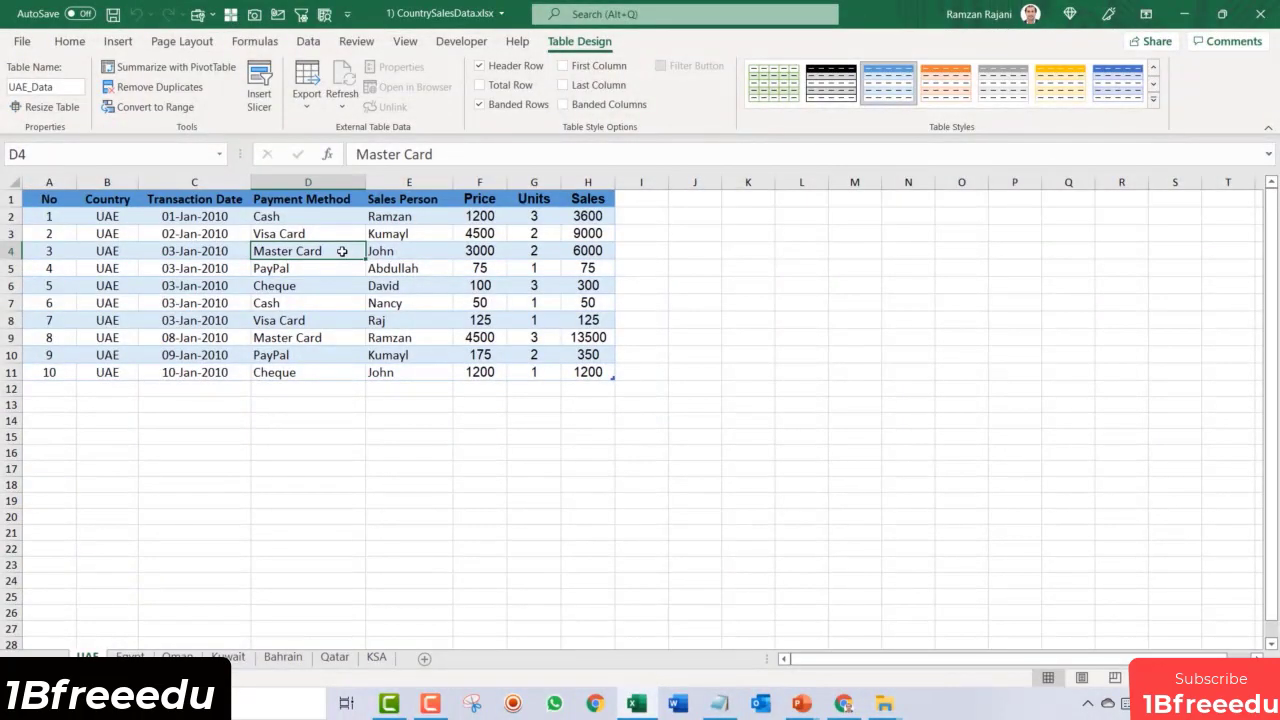
Step: Enter the note "Ctrl T" in cell J5 beside the UAE table and enlarge its font size to 18
left_click(714, 272)
type("Ctrl T")
key("Return")
left_click(715, 274)
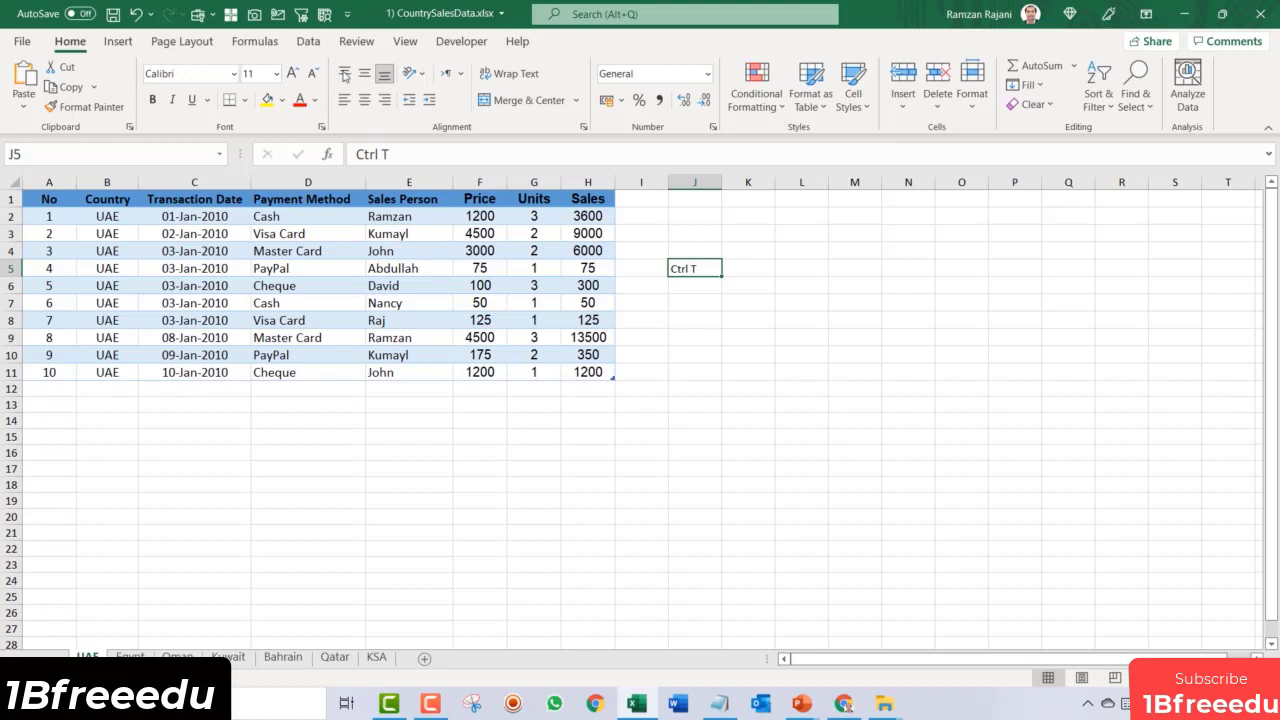
left_click(291, 72)
left_click(291, 72)
left_click(291, 72)
left_click(291, 72)
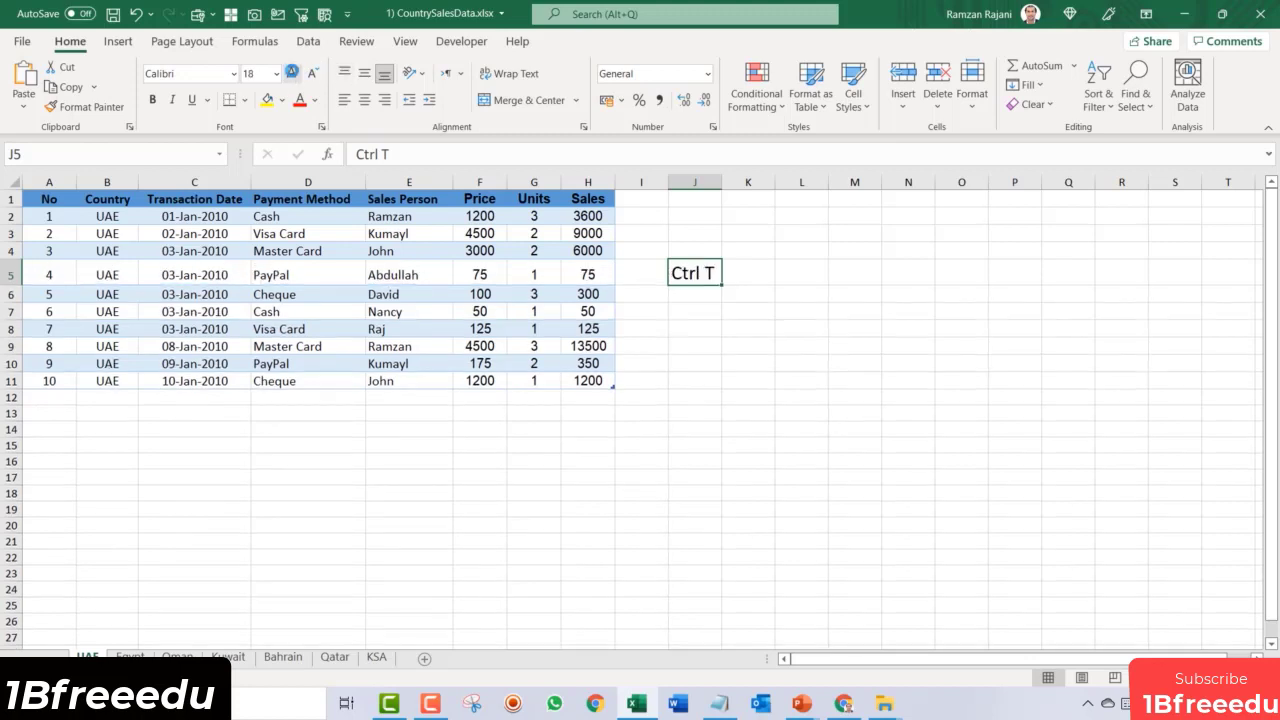
Step: Undo the font size increases and the note entered in cell J5
key("ctrl+z")
key("ctrl+z")
key("ctrl+z")
key("ctrl+z")
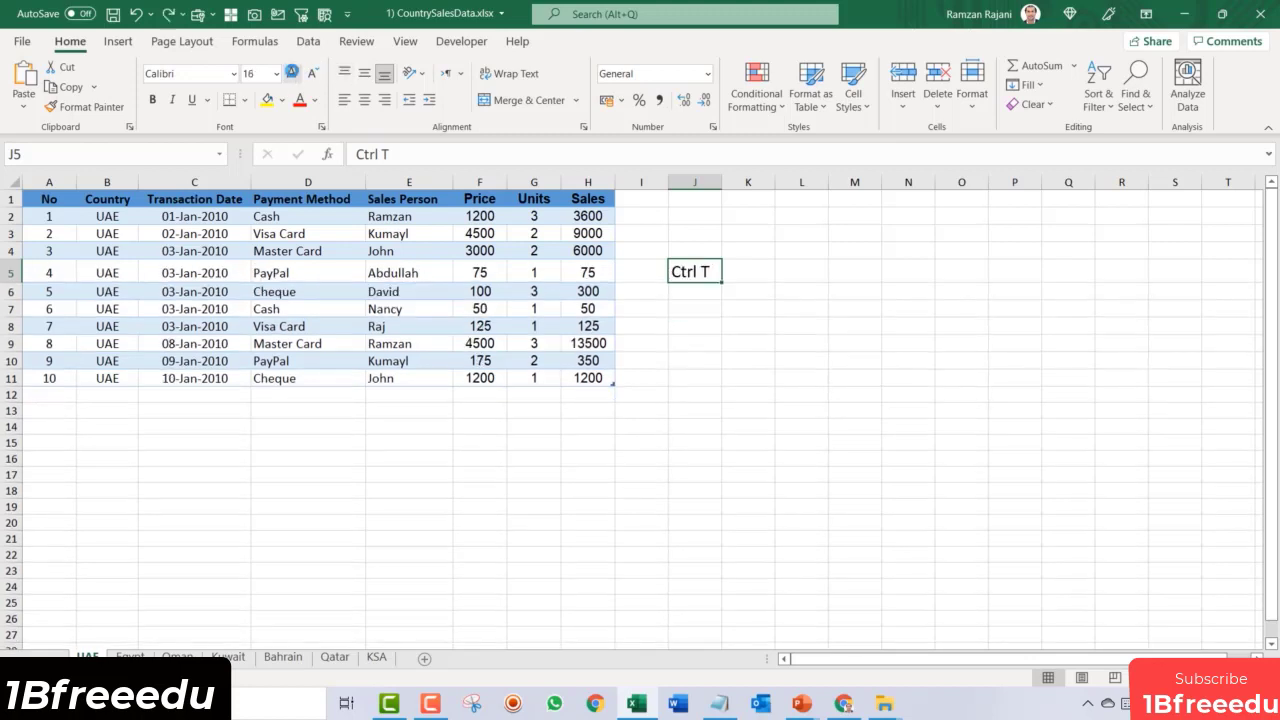
key("ctrl+z")
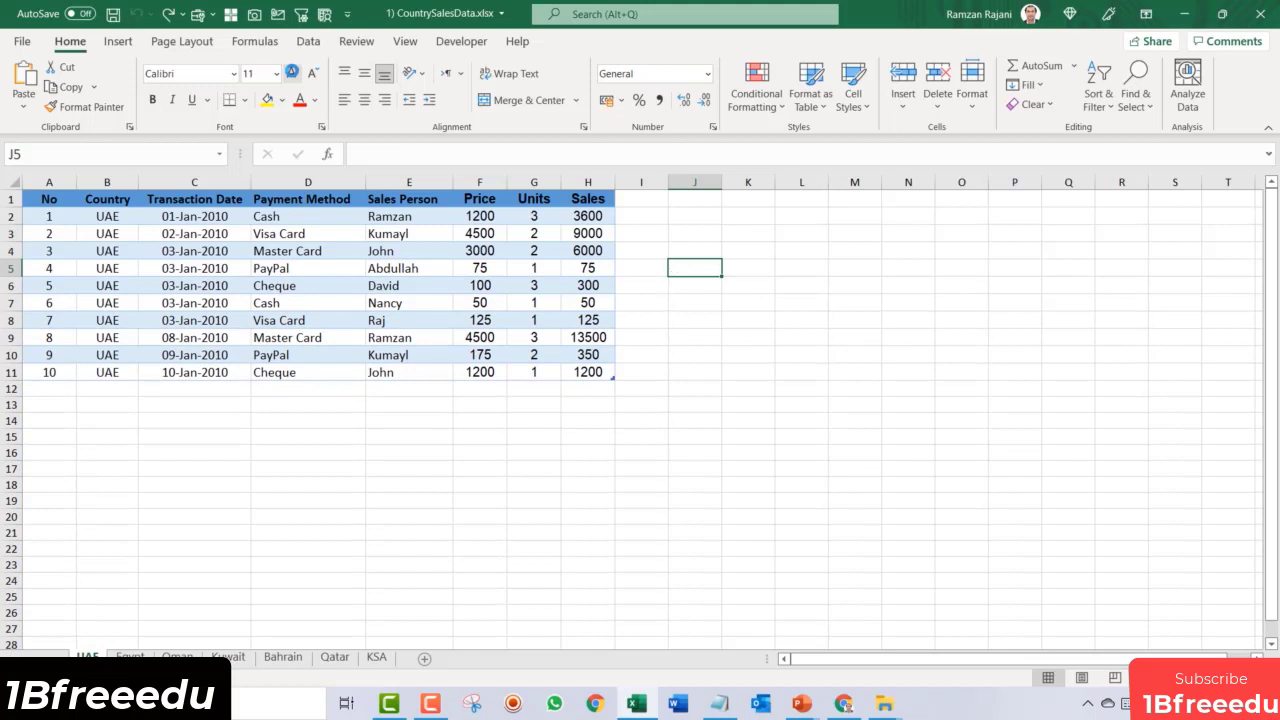
Step: Select a cell in the UAE sales table and check its table name in the table design settings
key("ctrl+Home")
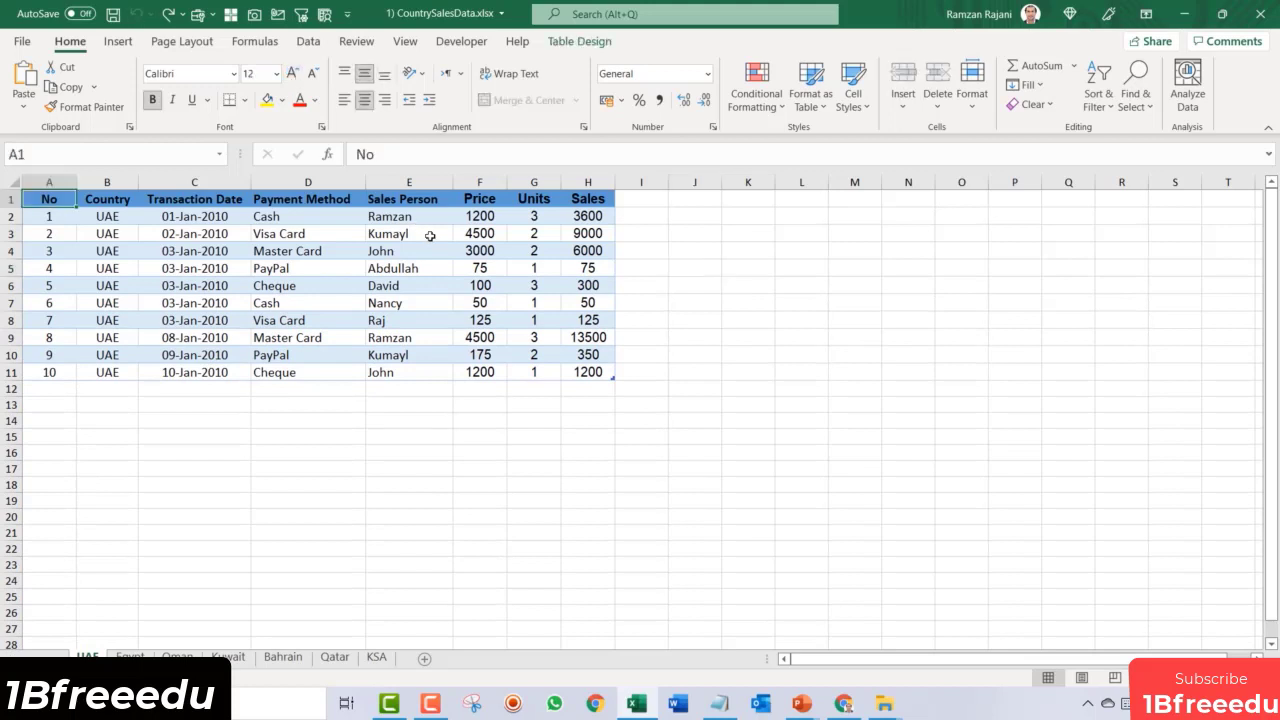
left_click(429, 238)
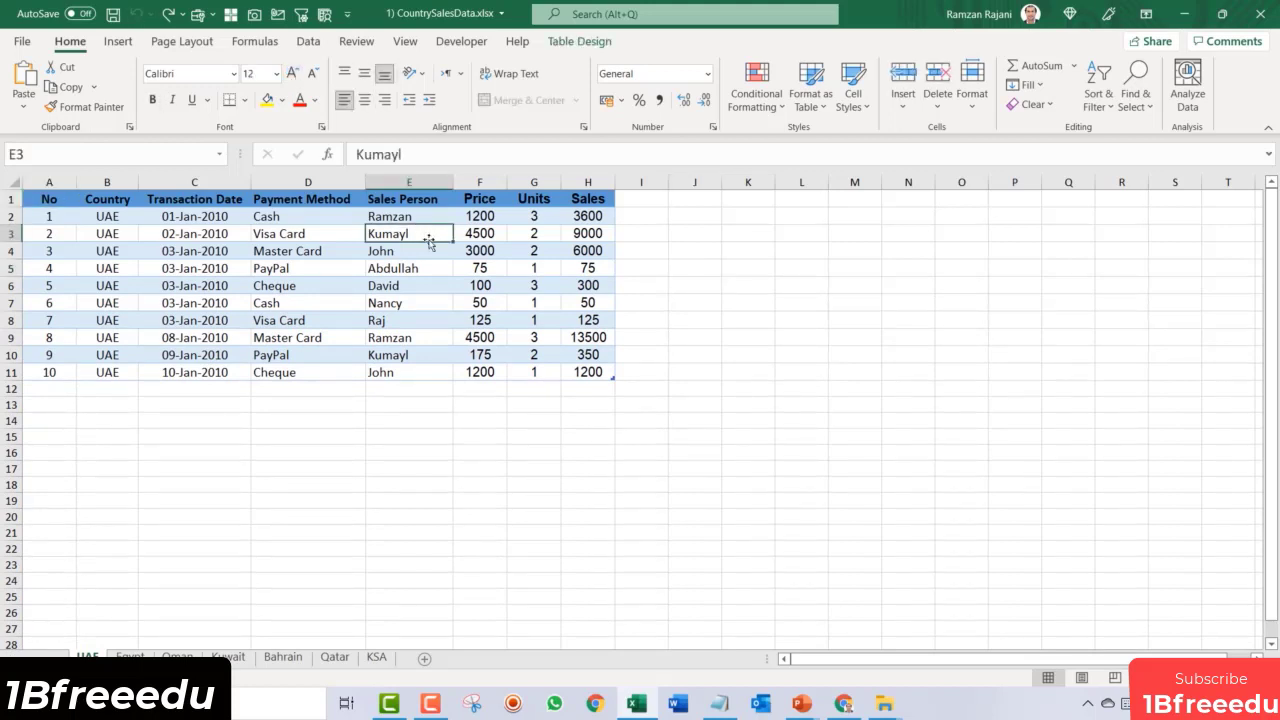
left_click(585, 45)
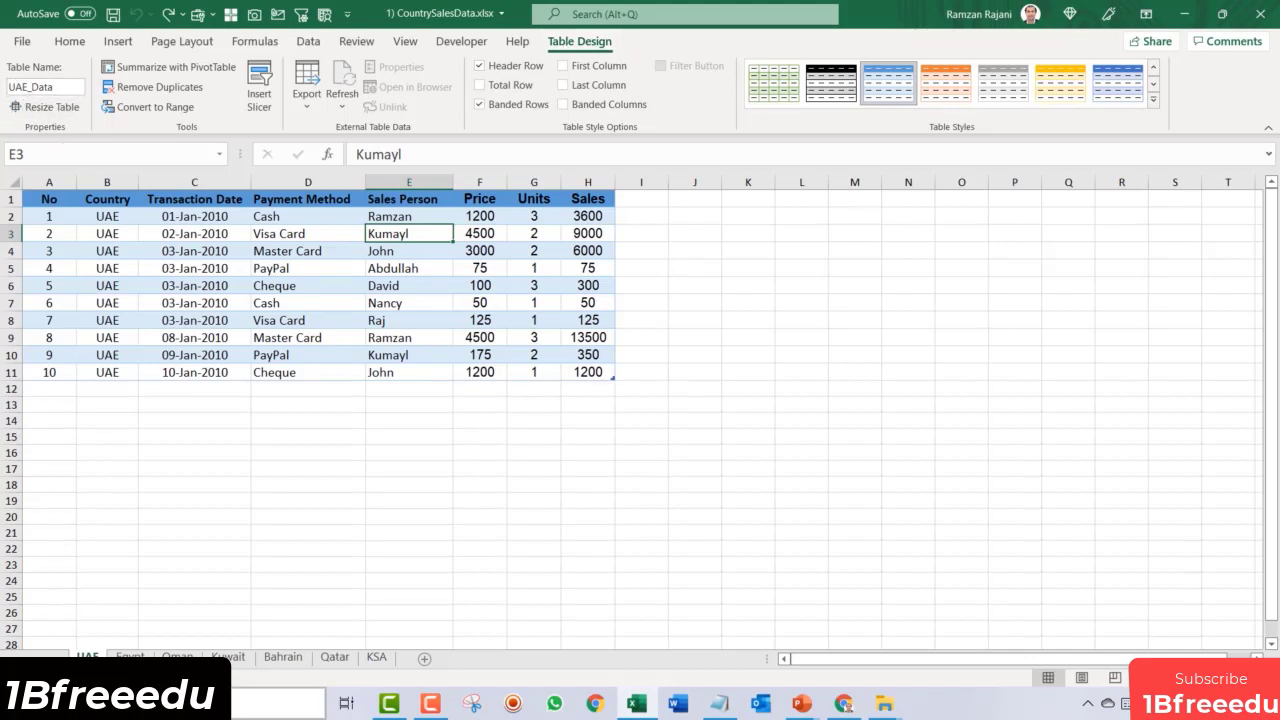
Step: Check the sales tables and their table names on the Egypt, Oman and Kuwait sheets, then return to UAE
left_click(129, 657)
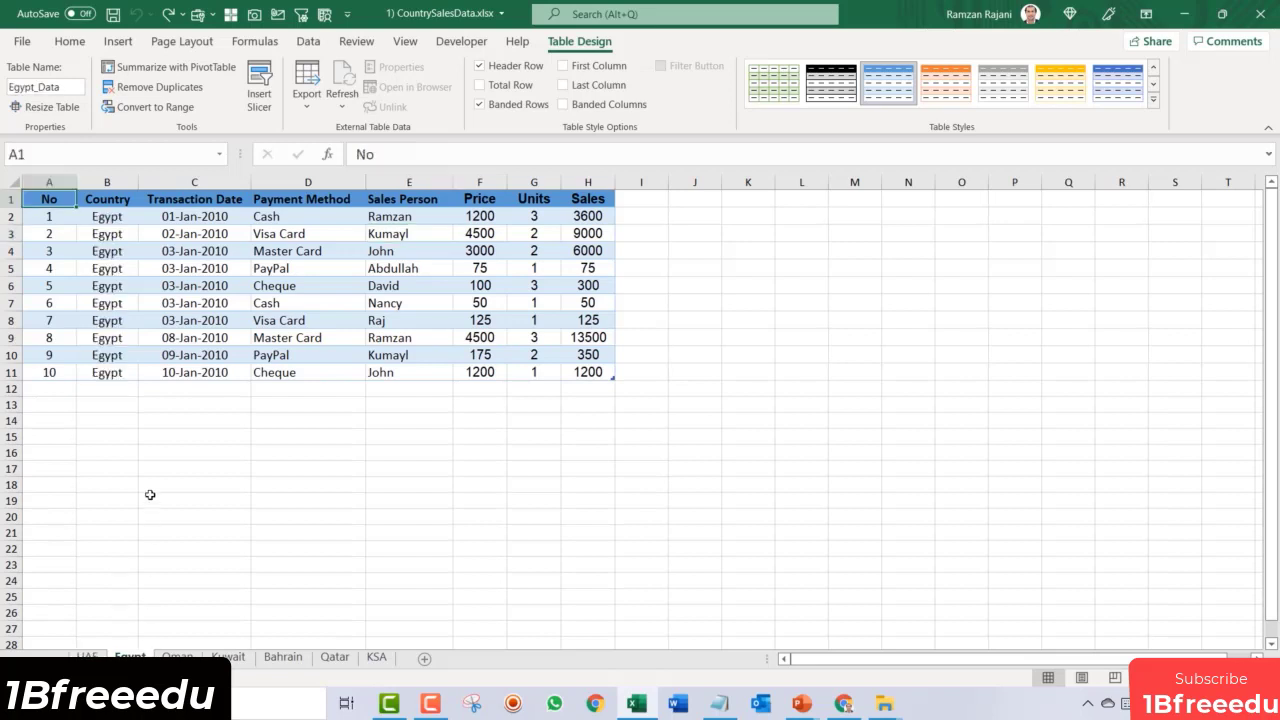
left_click(201, 254)
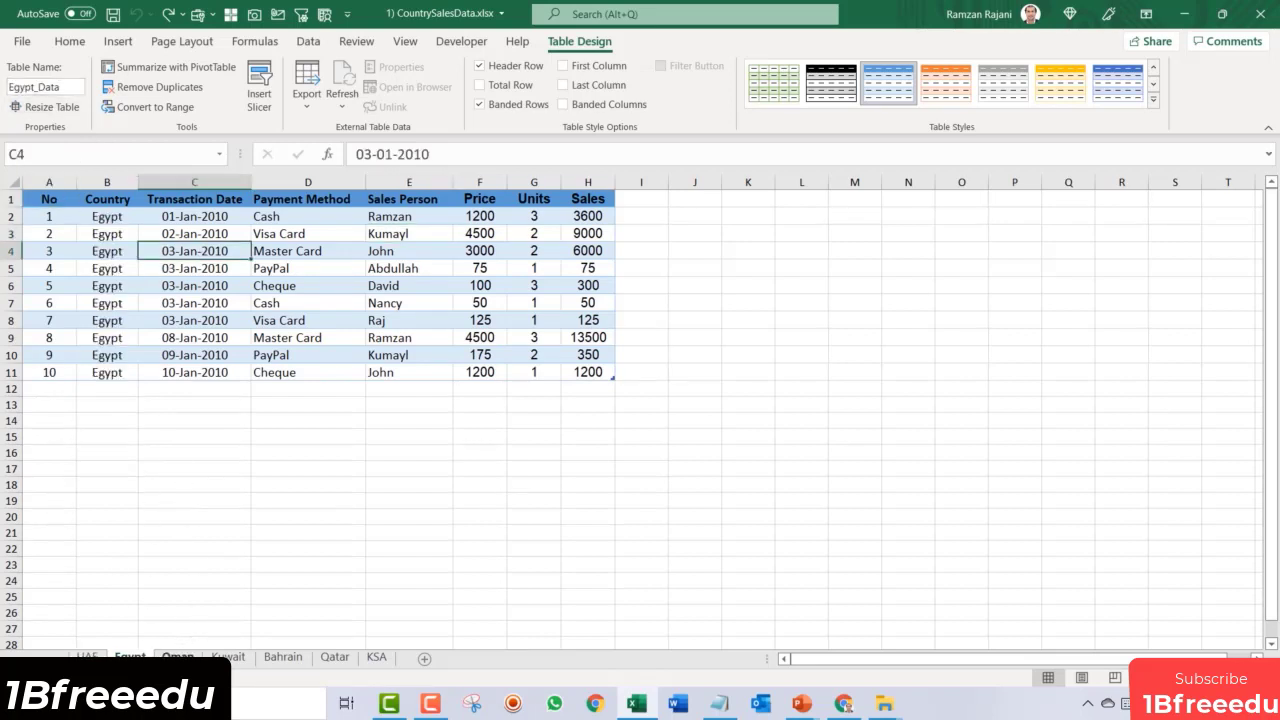
left_click(178, 657)
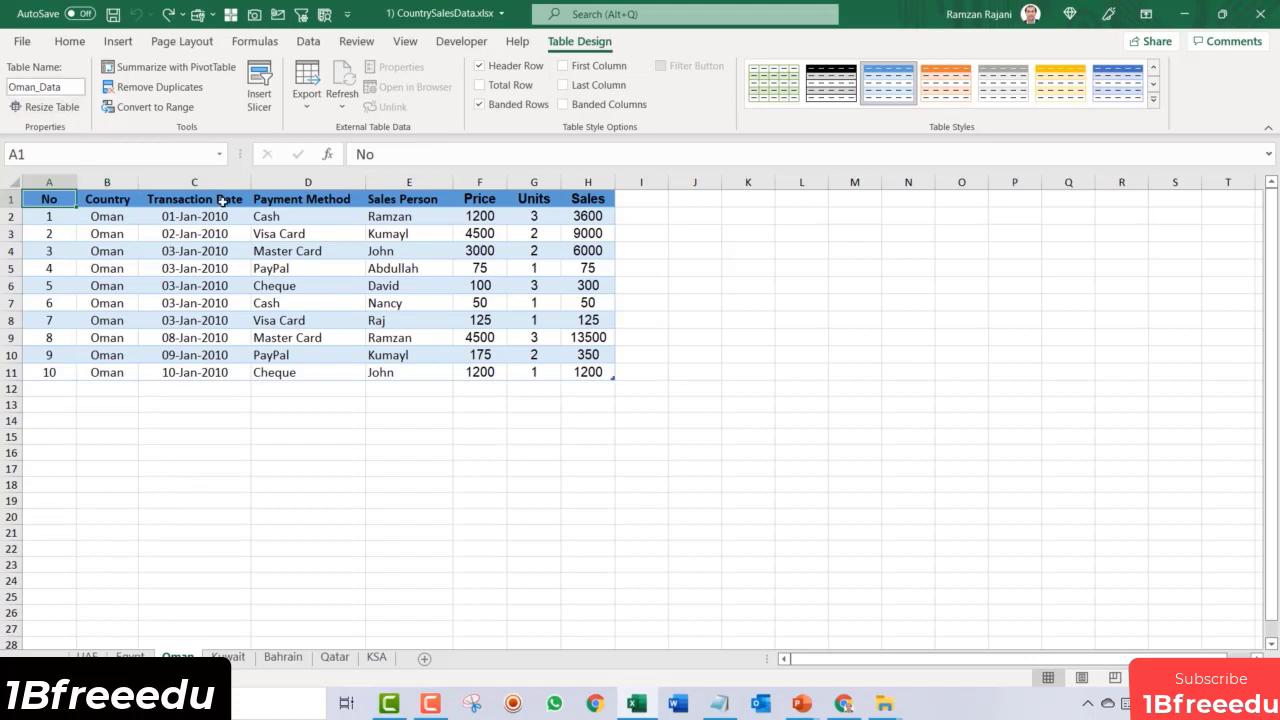
left_click(310, 264)
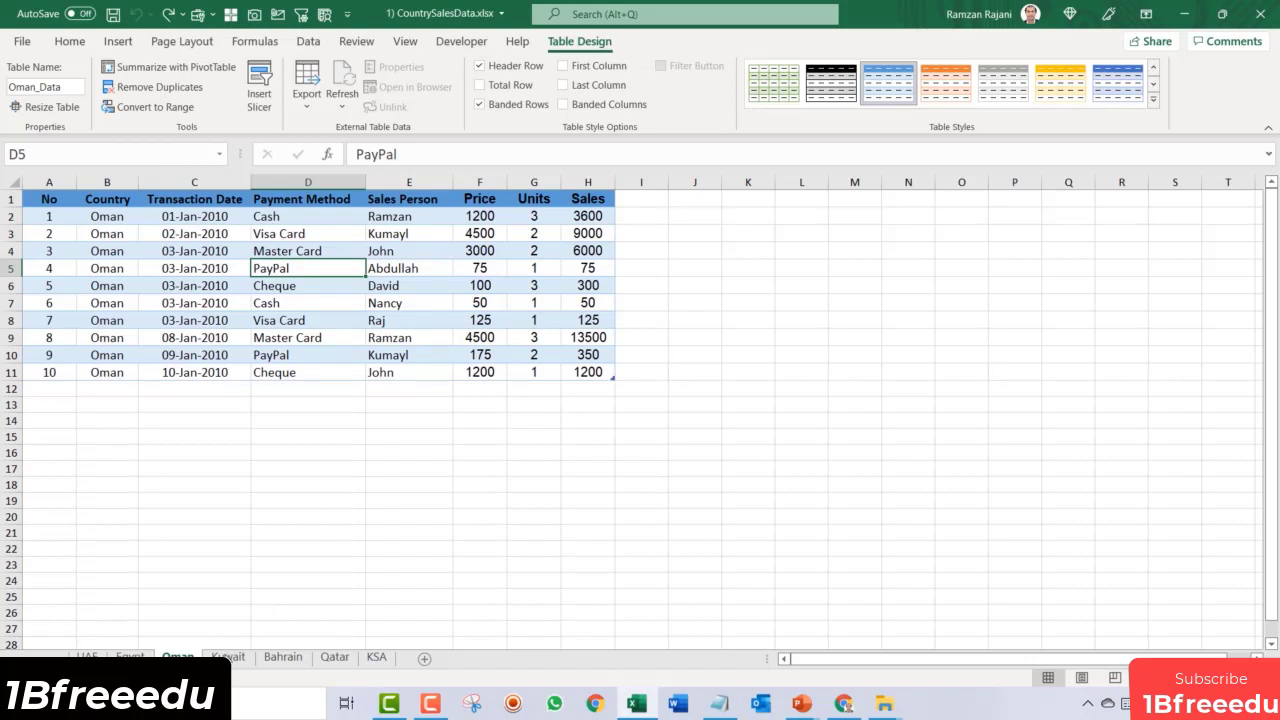
left_click(229, 658)
left_click(300, 286)
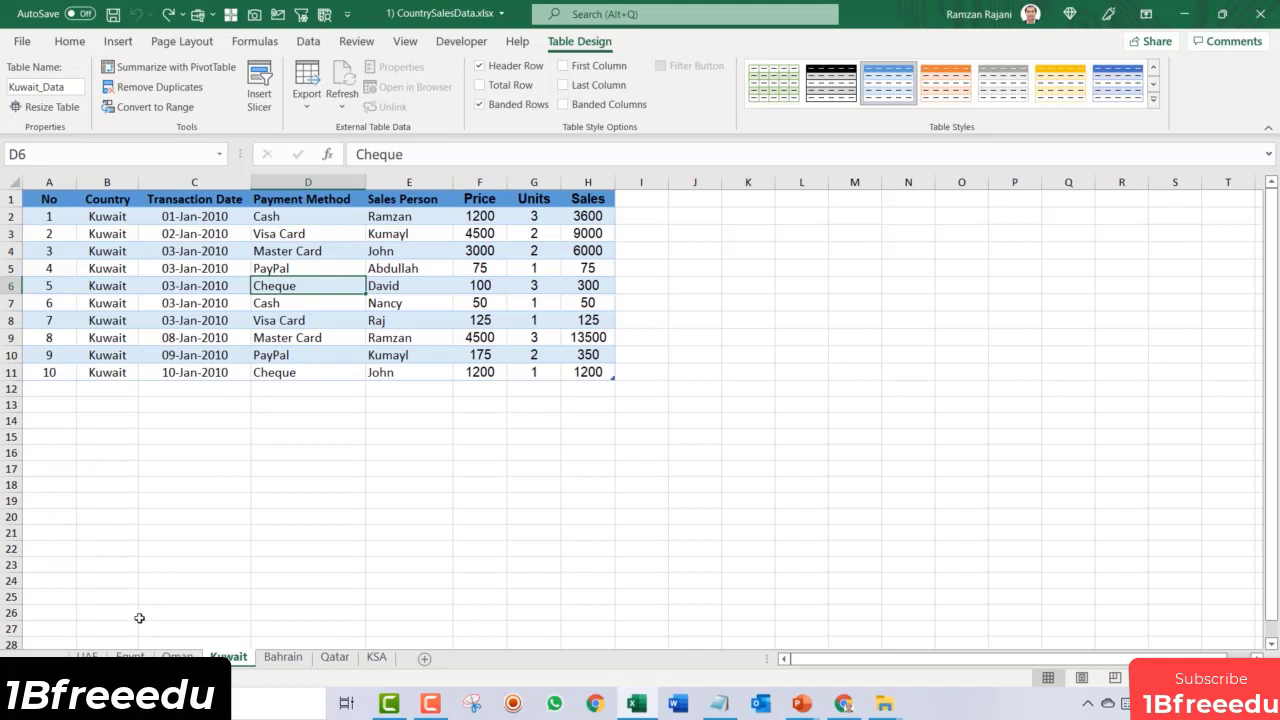
left_click(89, 655)
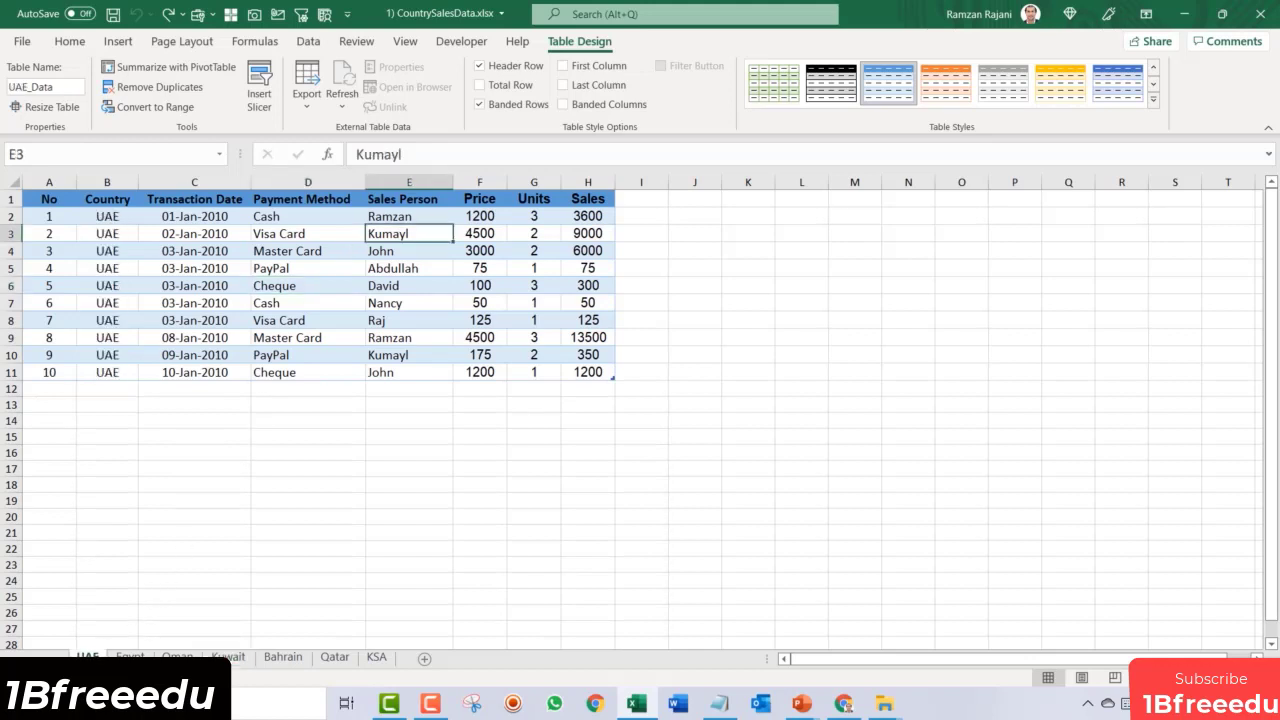
Step: Create a new blank query from the workbook, opening it in the Power Query Editor
left_click(291, 270)
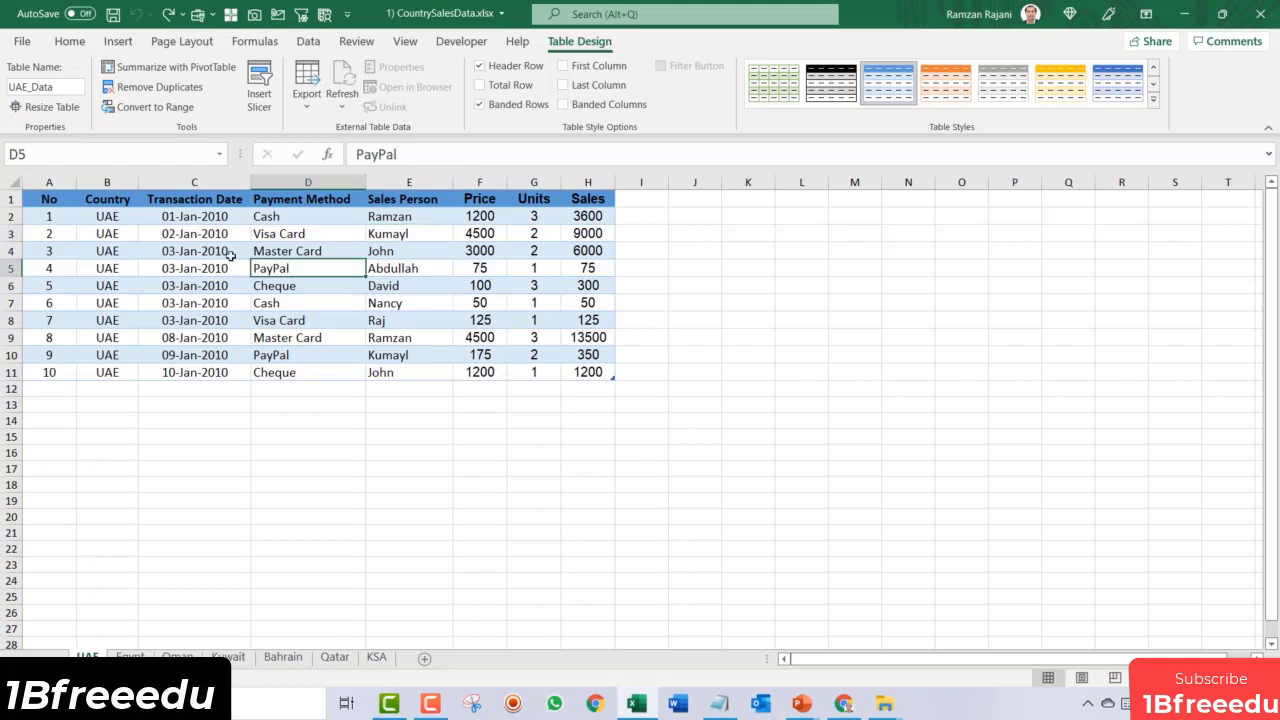
left_click(309, 41)
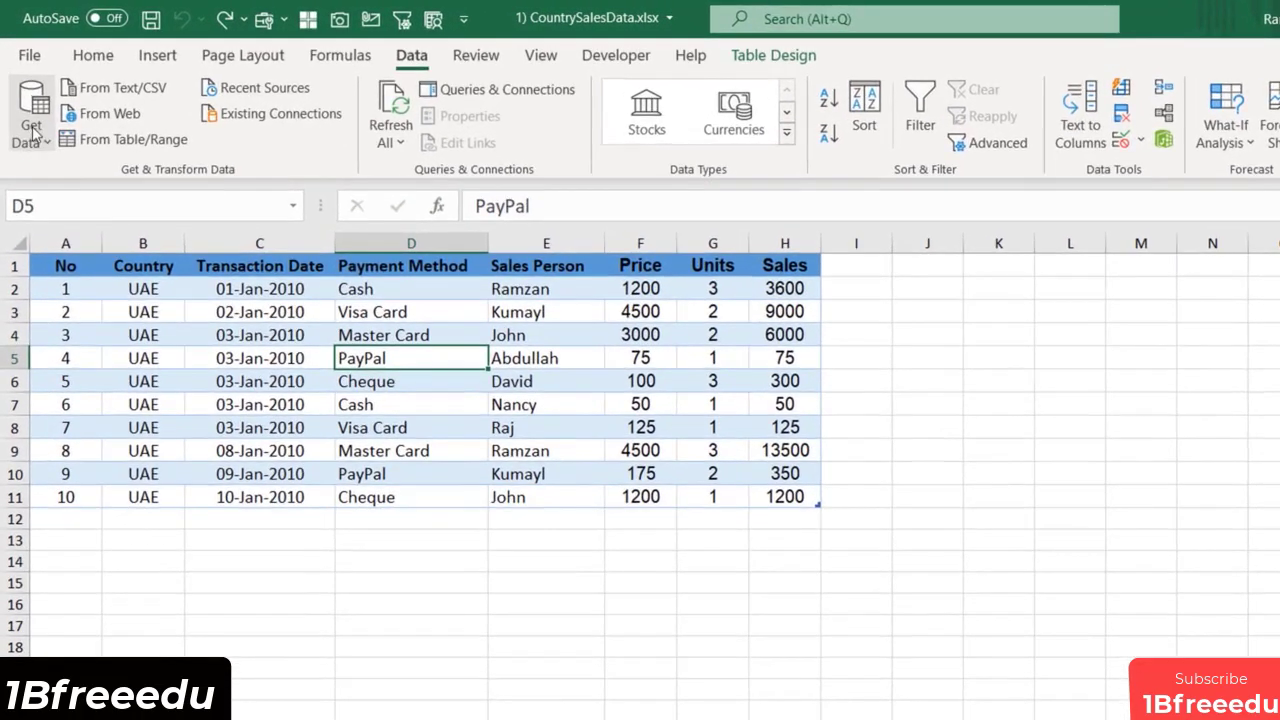
left_click(33, 128)
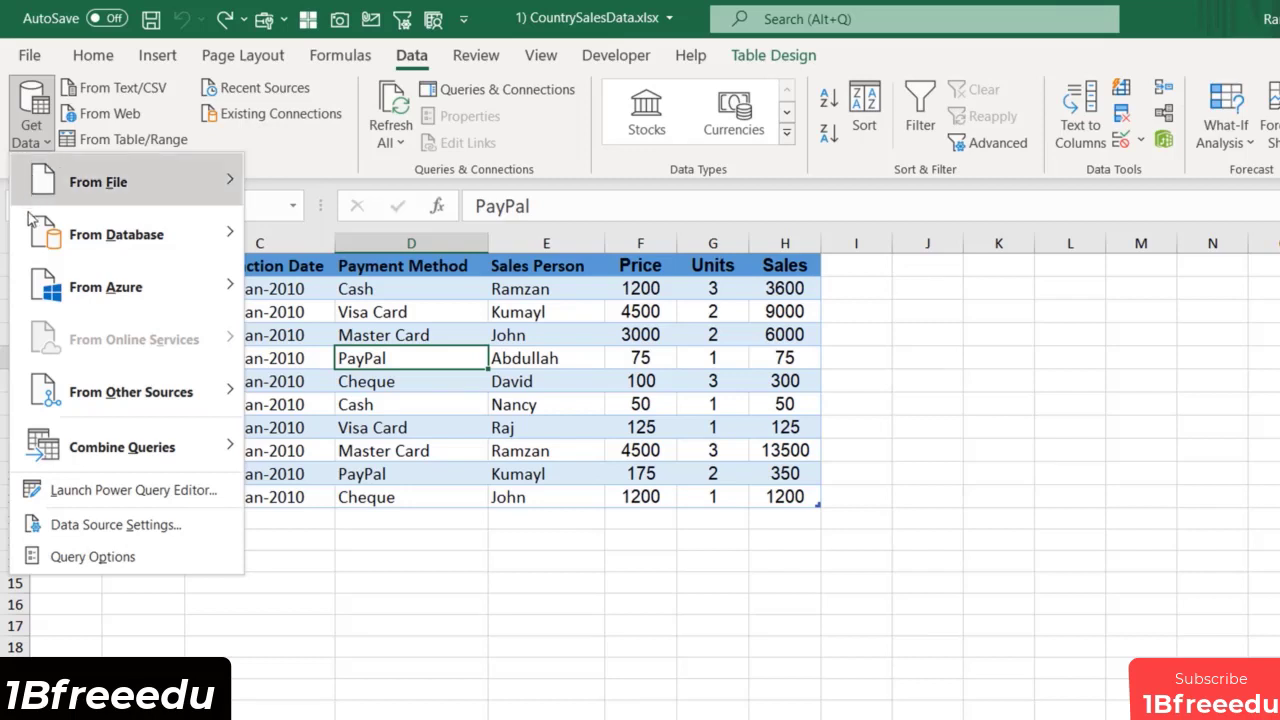
mouse_move(150, 397)
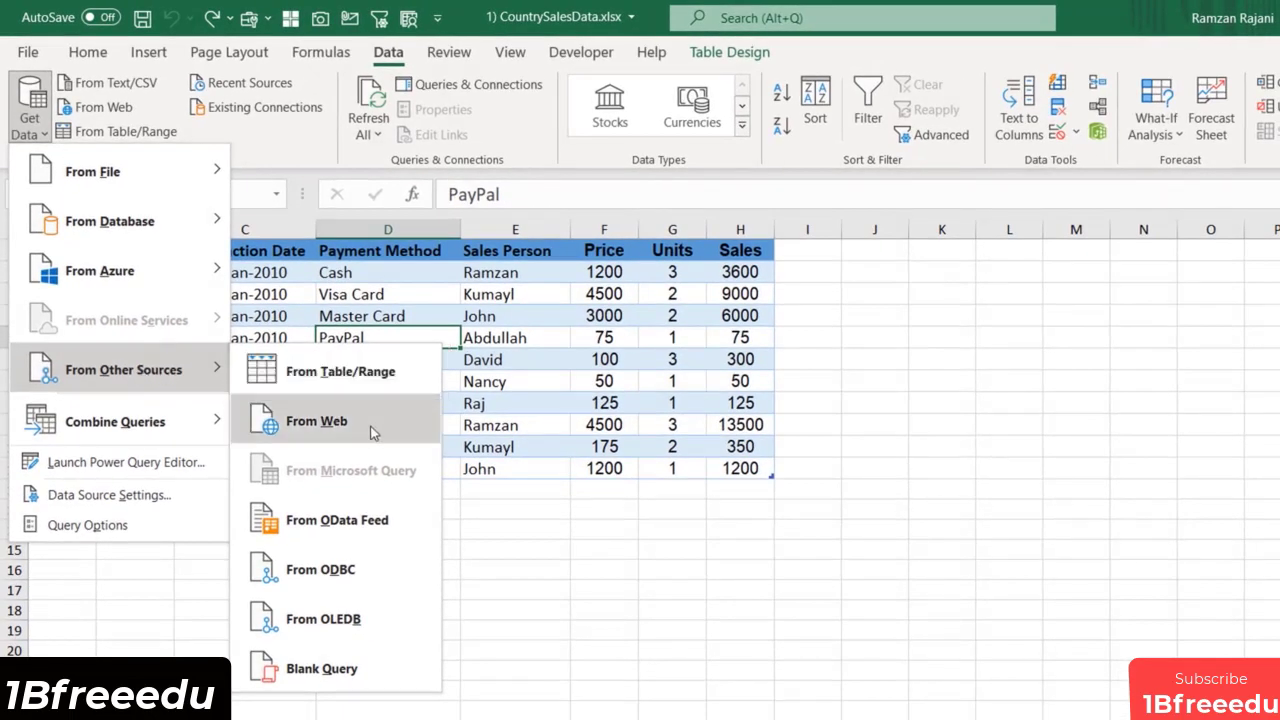
left_click(390, 679)
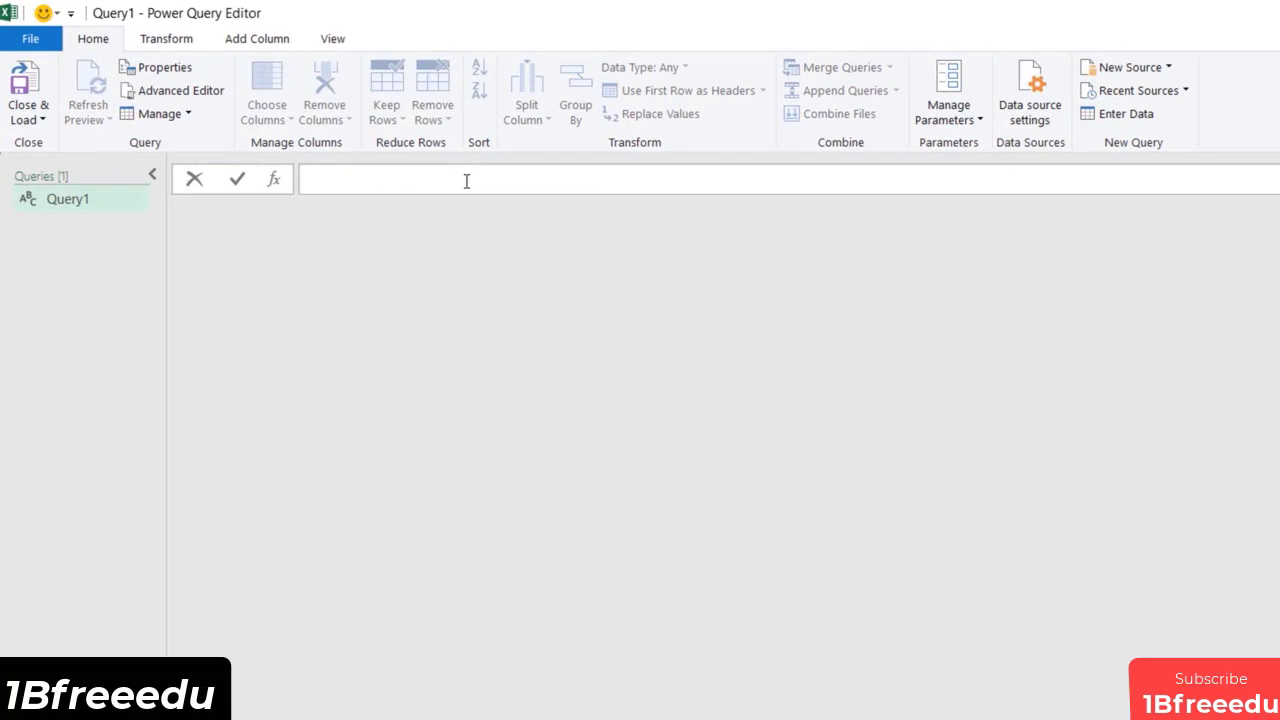
Step: Enter the source formula =Excel.CurrentWorkbook() for the blank query to list the workbook's tables
type("=")
key("ctrl+shift+equal")
key("ctrl+shift+equal")
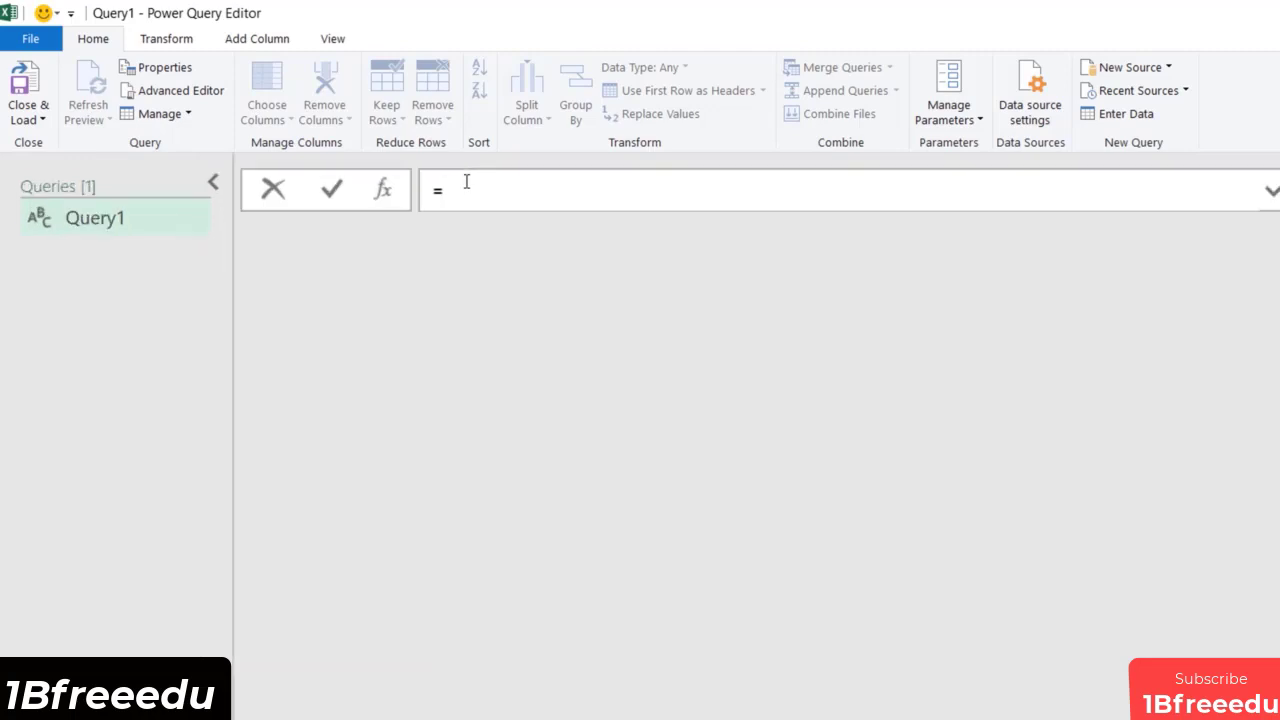
key("ctrl+shift+equal")
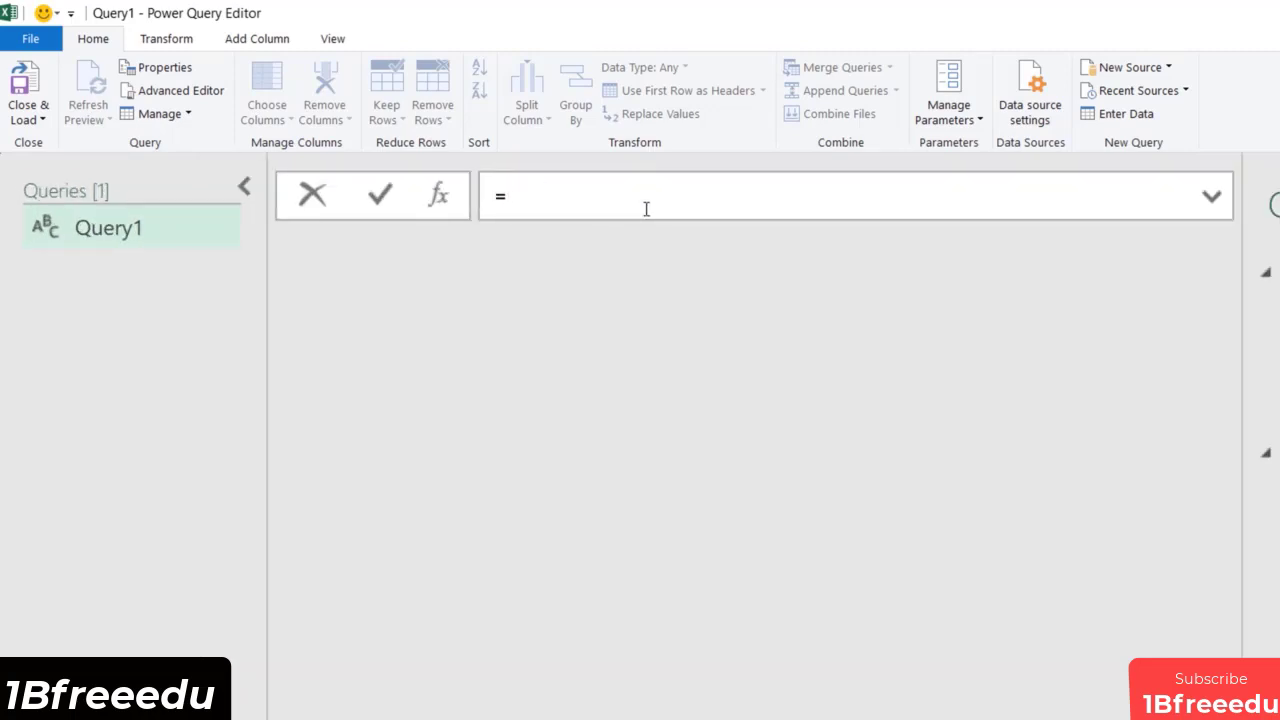
type("Ex")
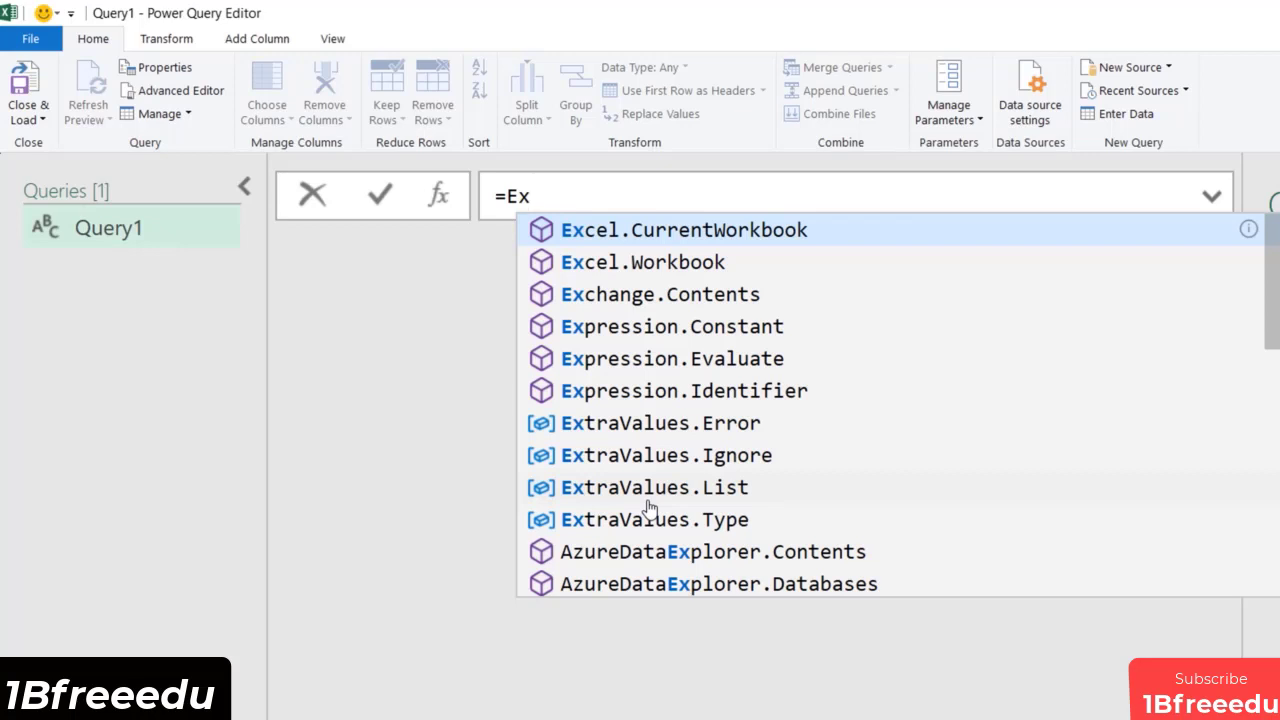
left_click(751, 236)
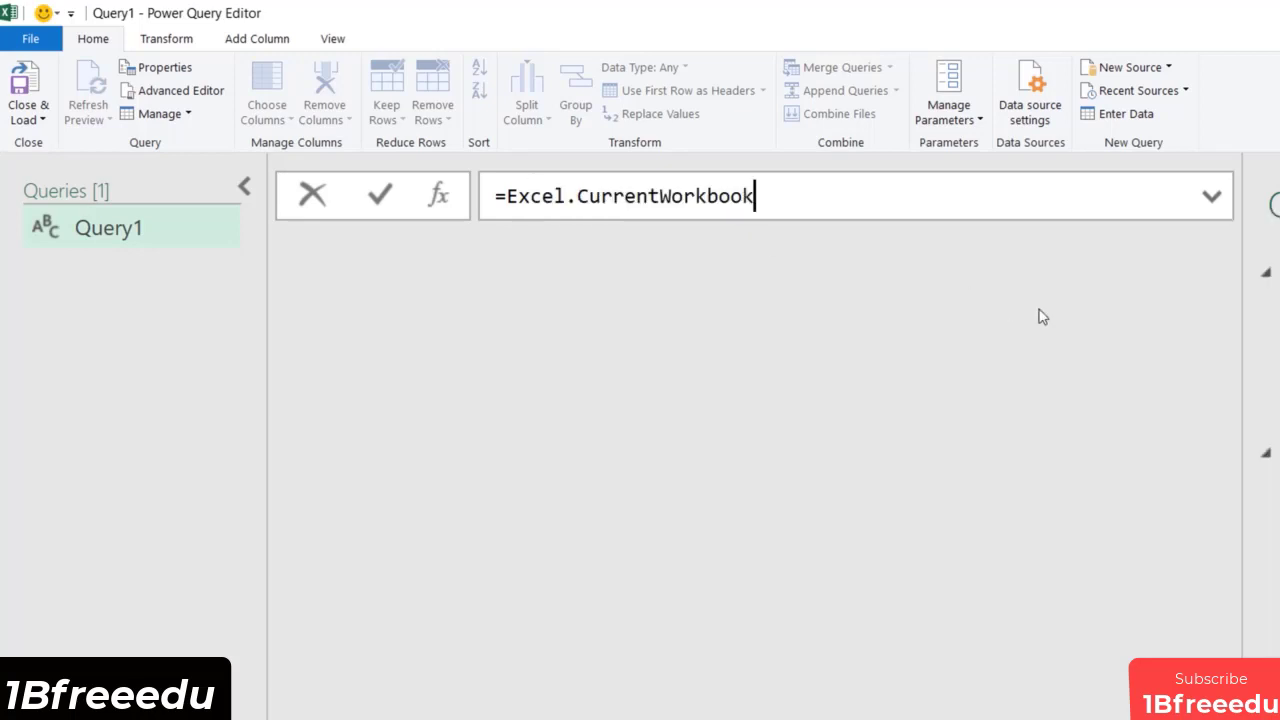
type("()")
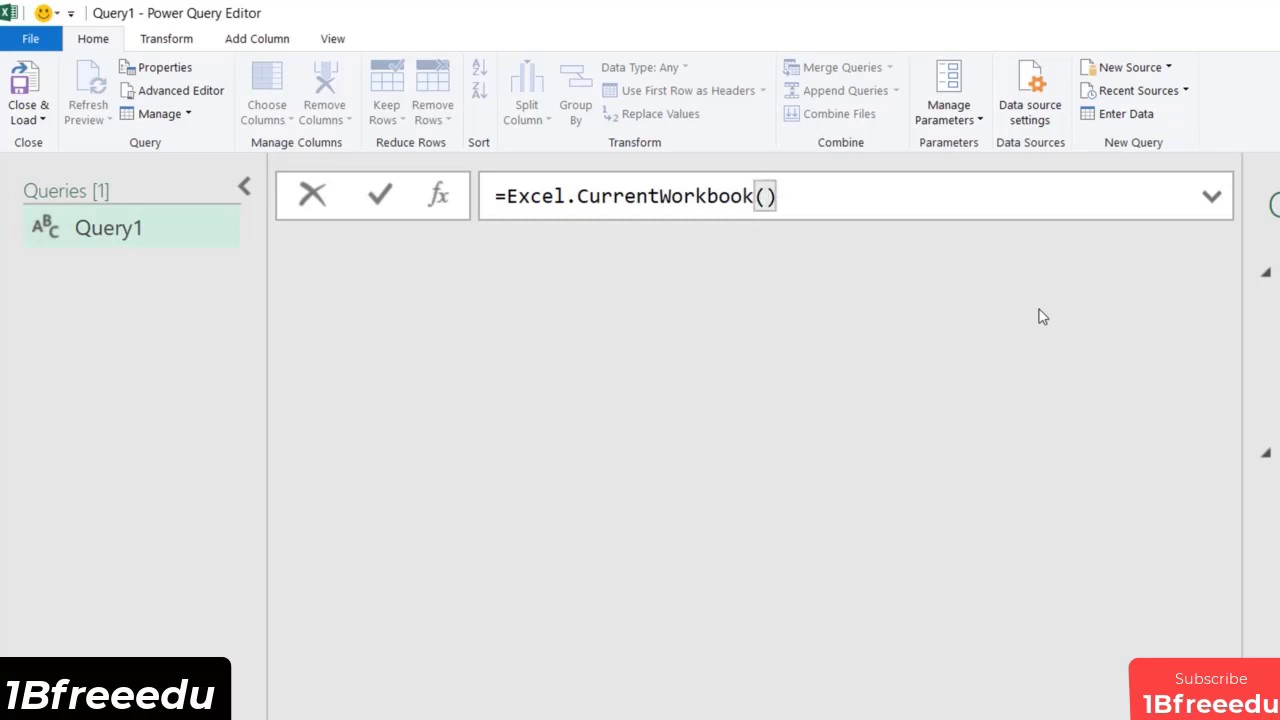
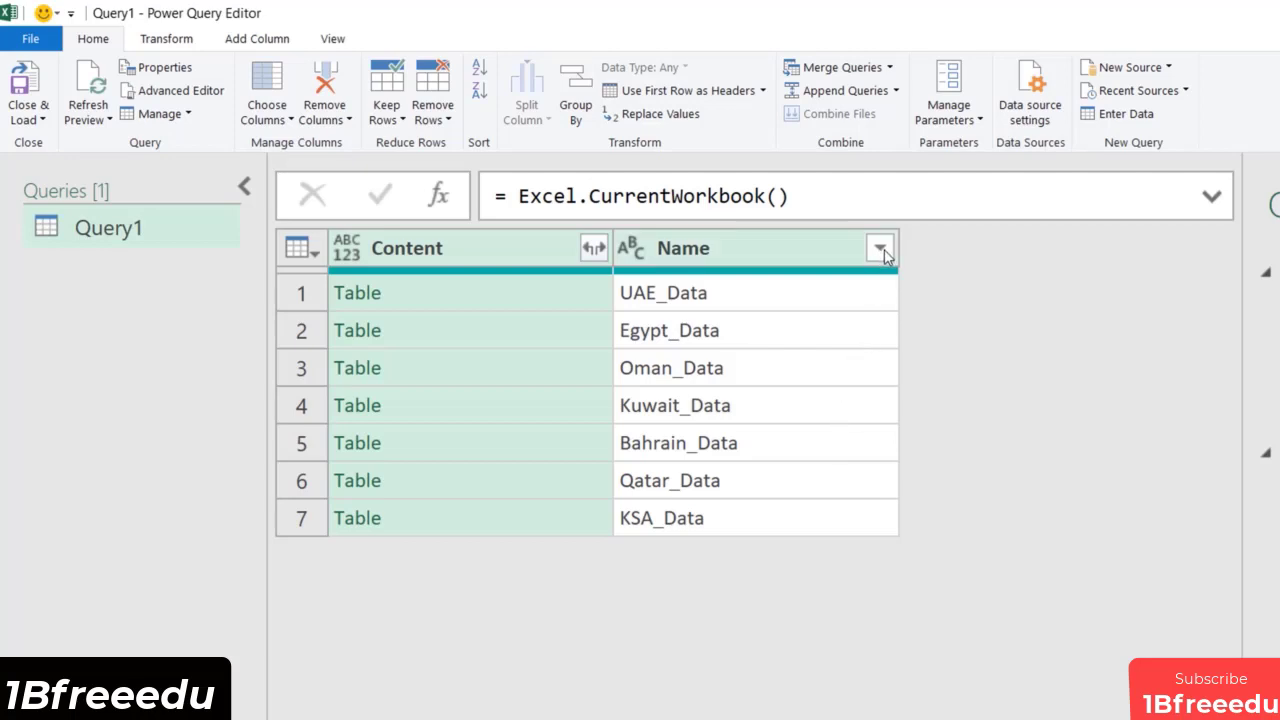
Step: Filter the Name column to keep only rows whose name ends with "_Data"
left_click(880, 250)
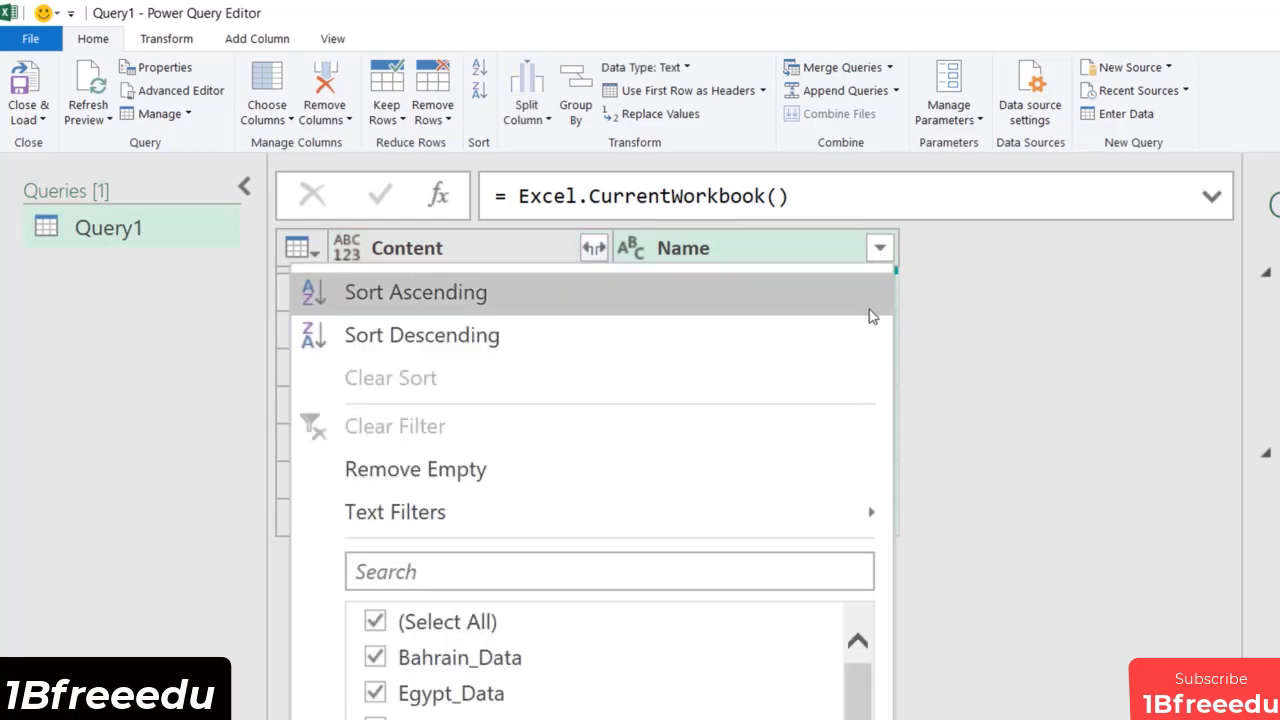
mouse_move(819, 500)
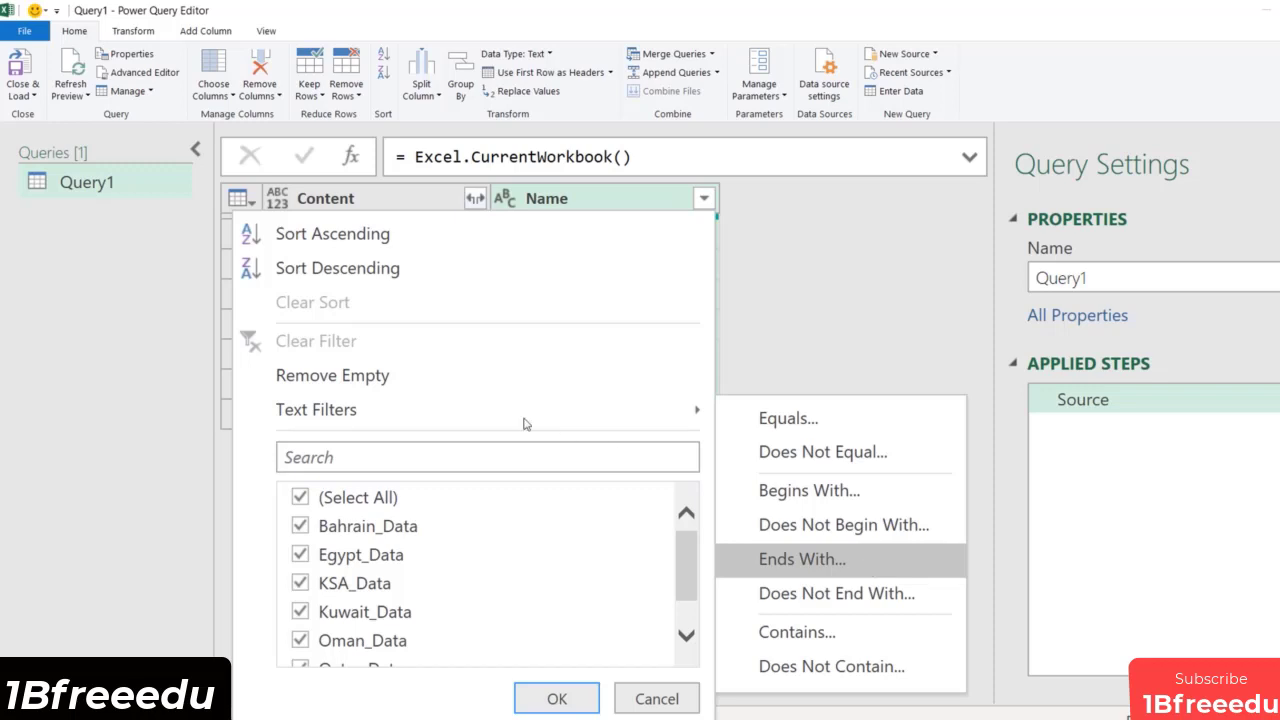
mouse_move(655, 413)
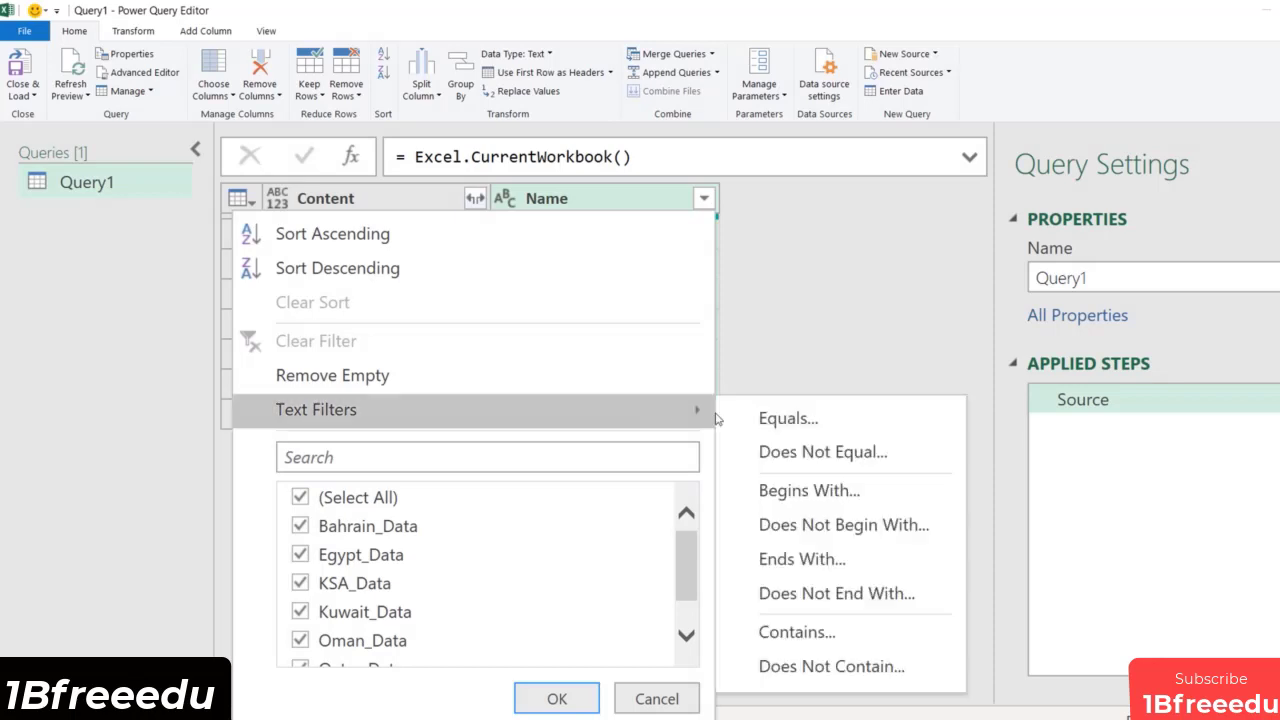
left_click(871, 567)
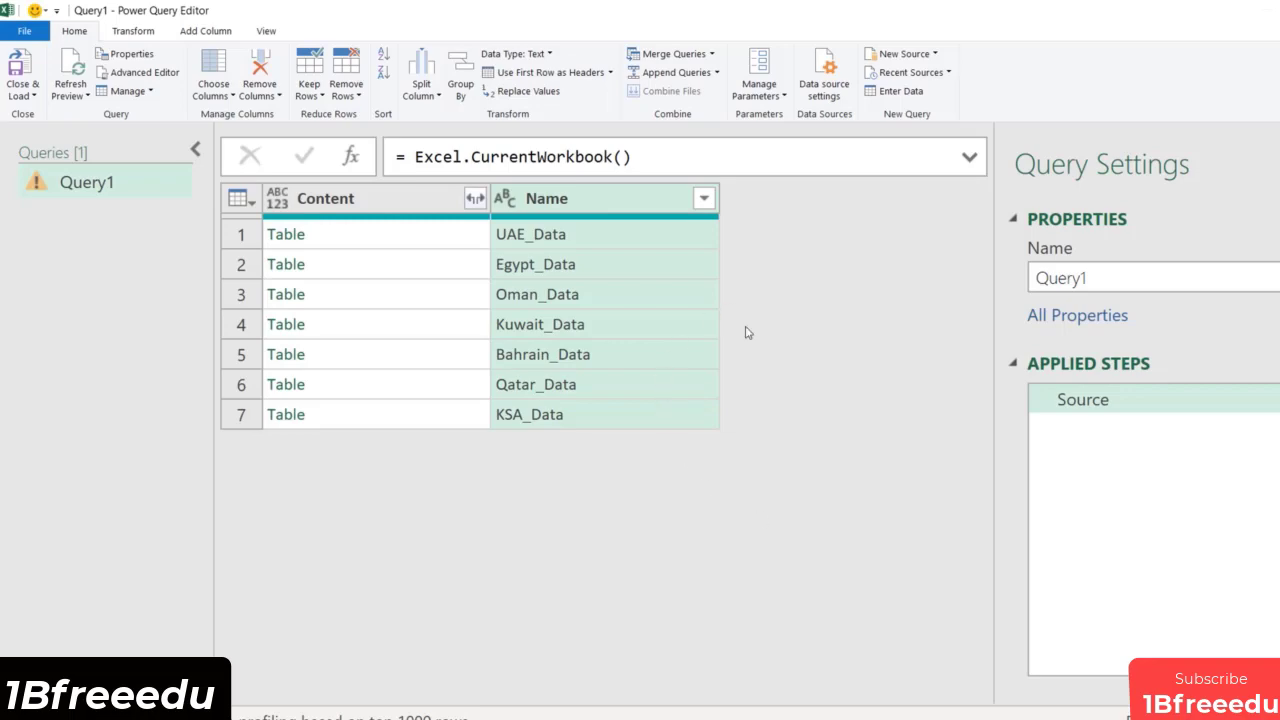
left_click_drag(668, 248, 723, 376)
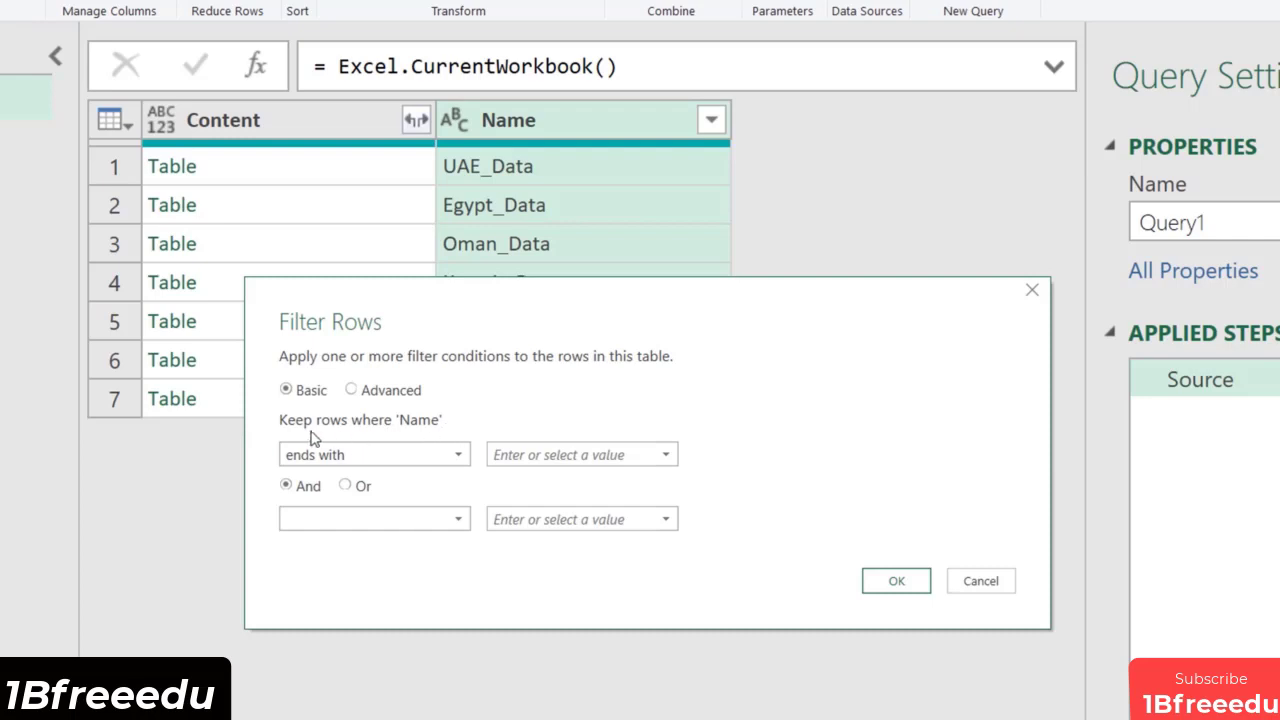
left_click(667, 456)
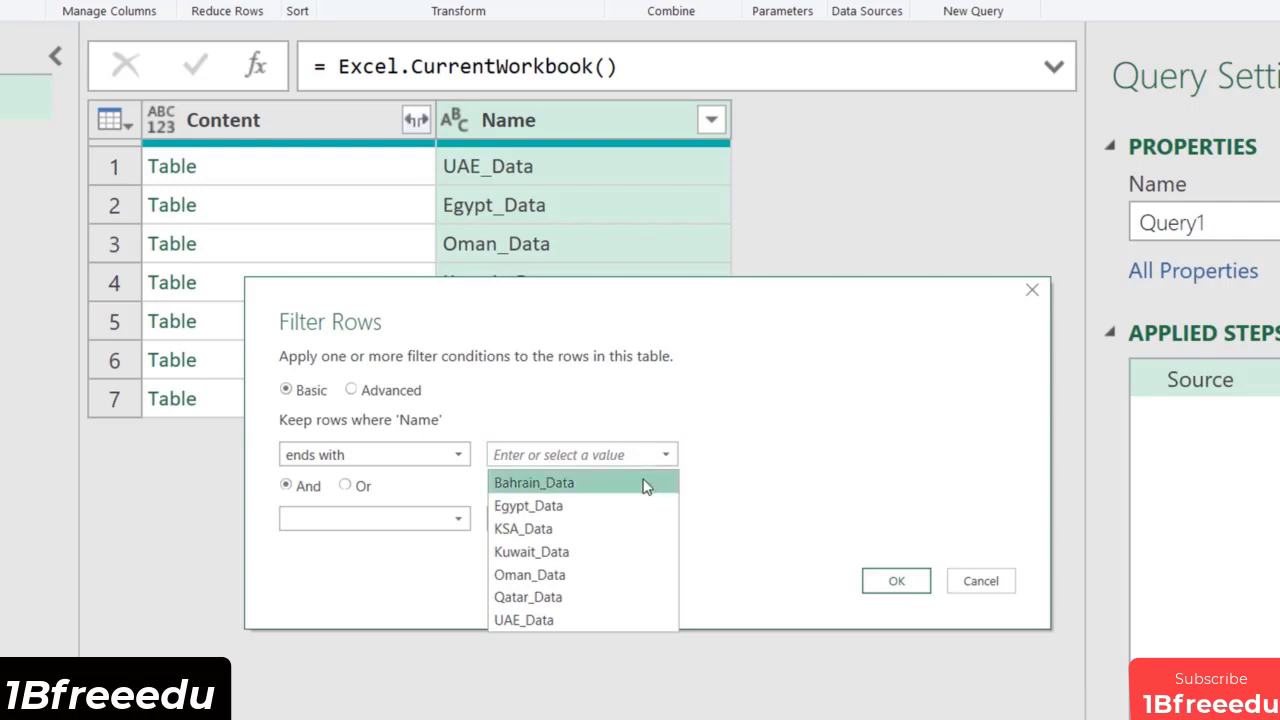
left_click(605, 453)
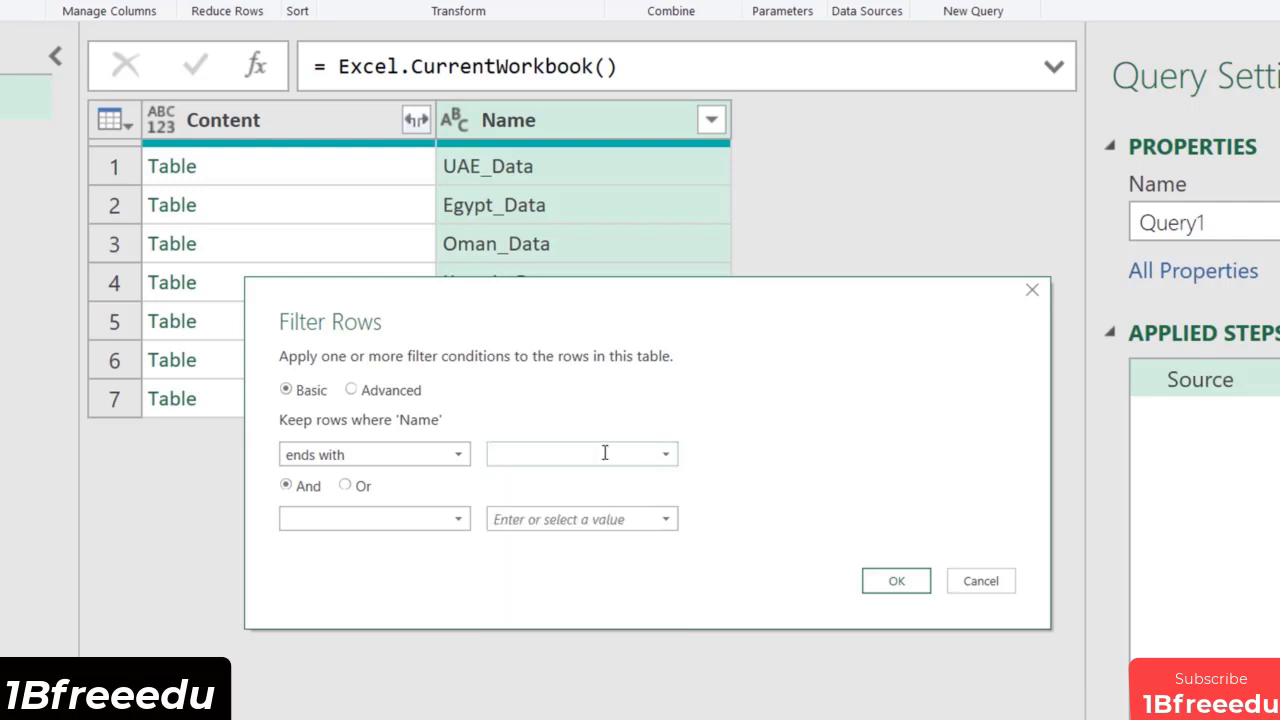
type("_Data")
left_click(897, 583)
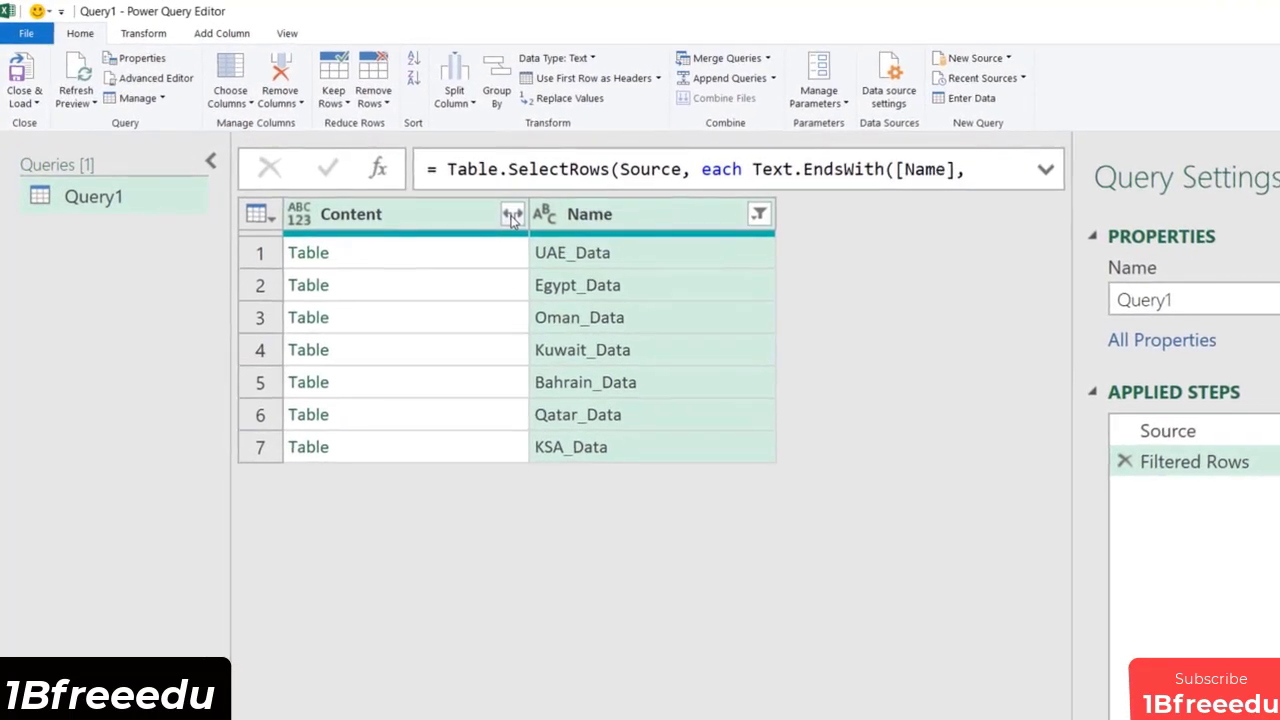
Step: Expand the Content column into all its table columns without using the original column name as prefix
left_click(512, 217)
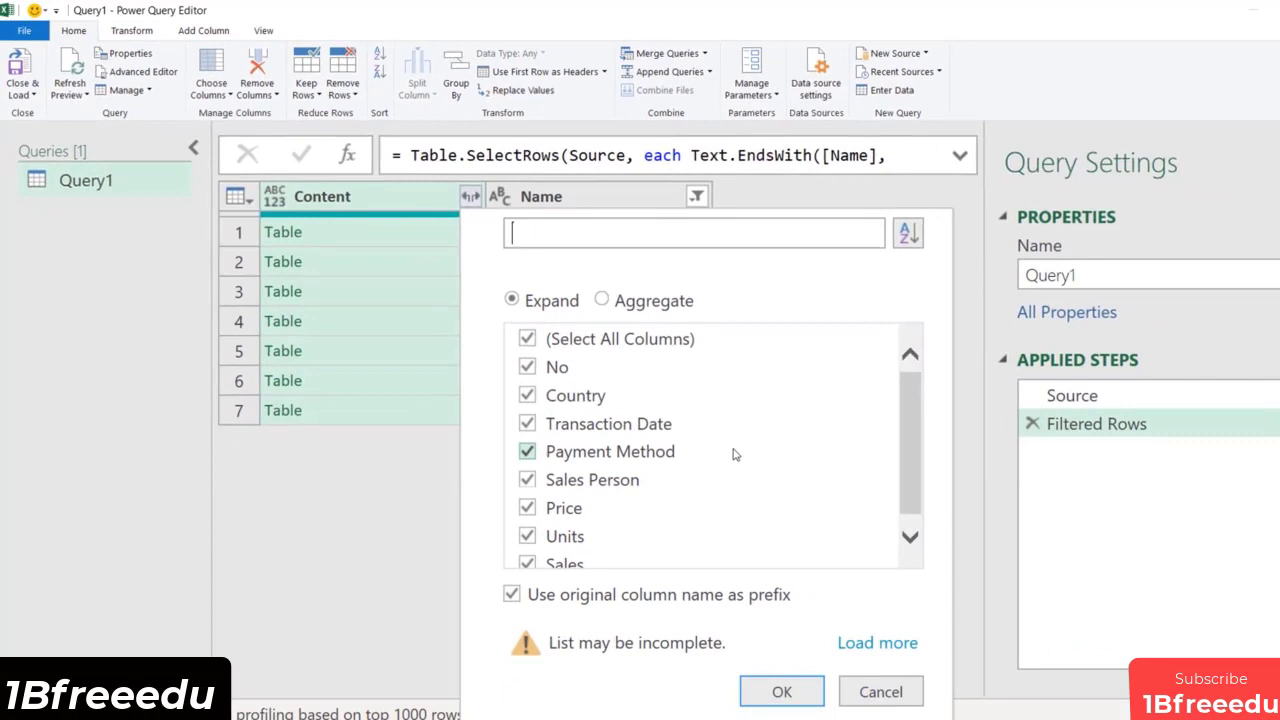
scroll(740, 452, "down", 1)
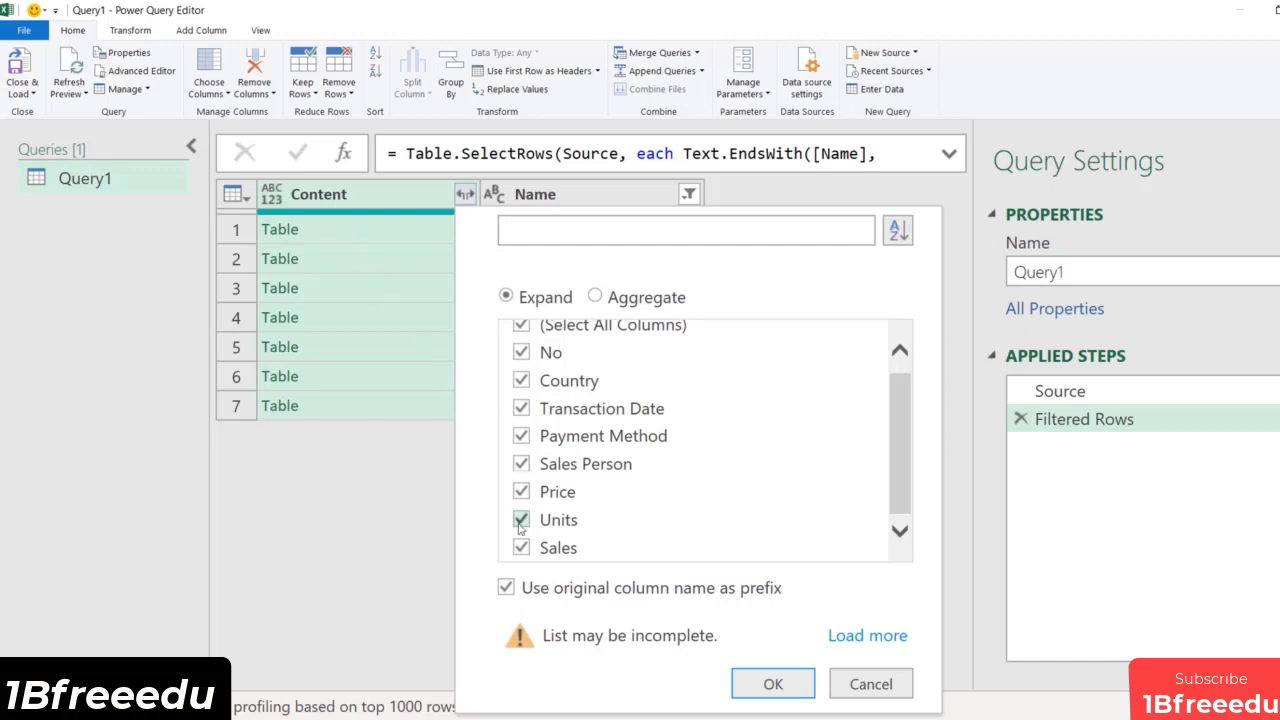
left_click(508, 591)
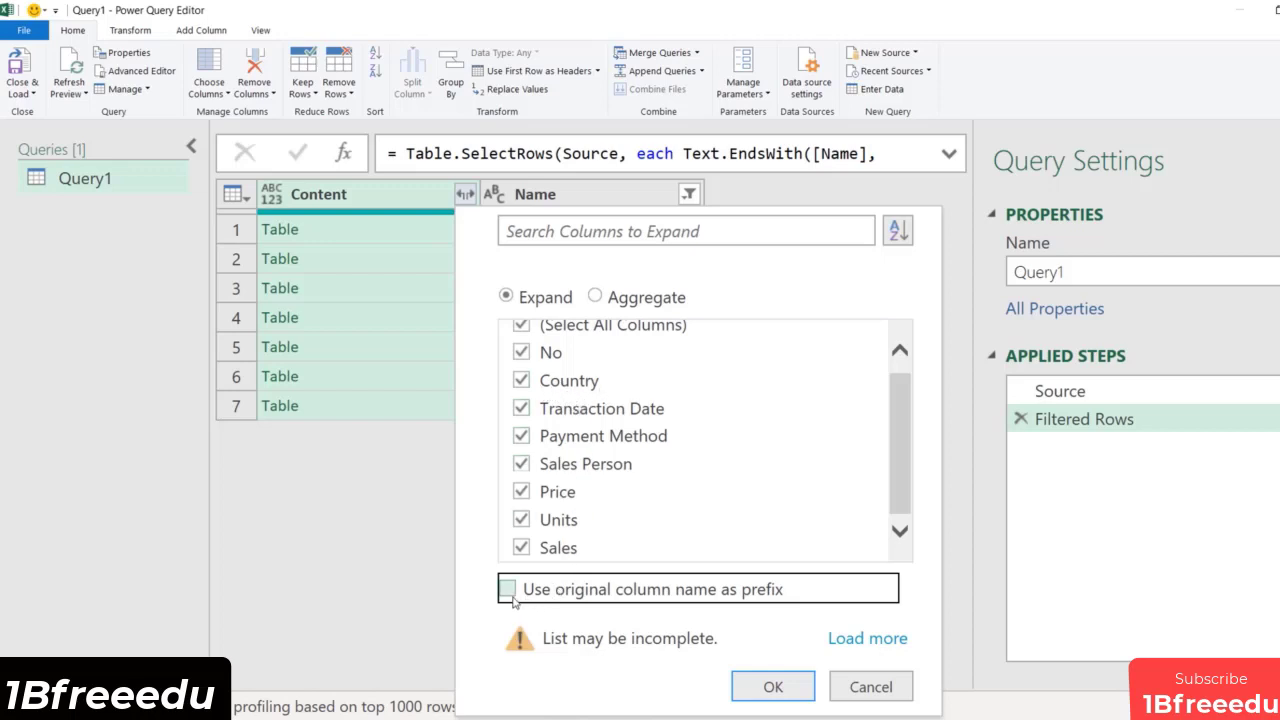
left_click(771, 688)
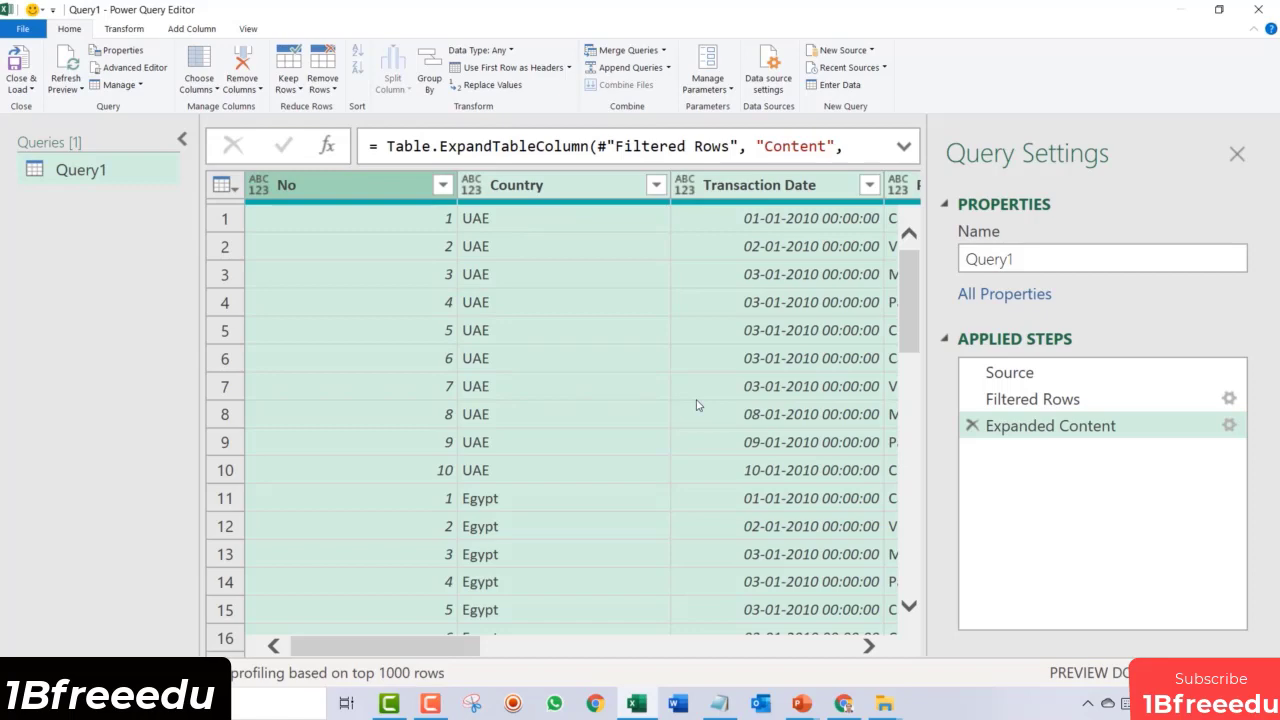
Step: Examine the combined rows of every country in the expanded query and look at the options for closing and loading it
scroll(698, 405, "down", 1)
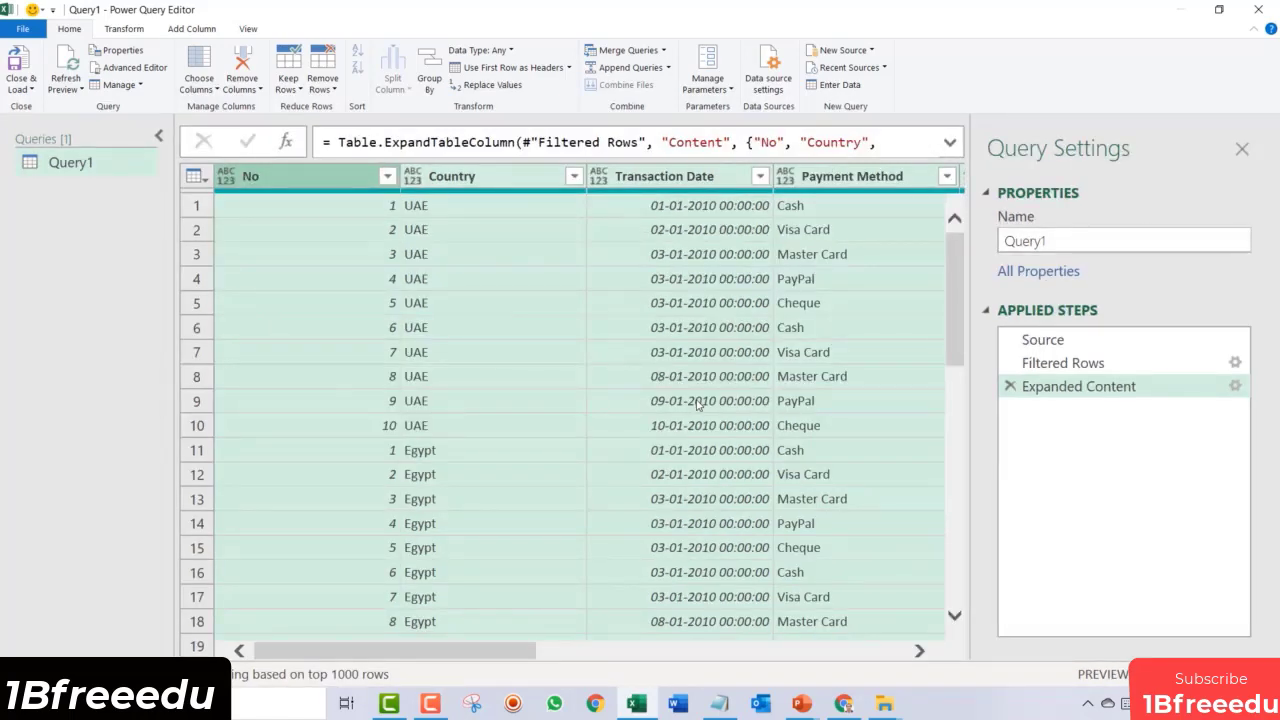
scroll(698, 405, "down", 1)
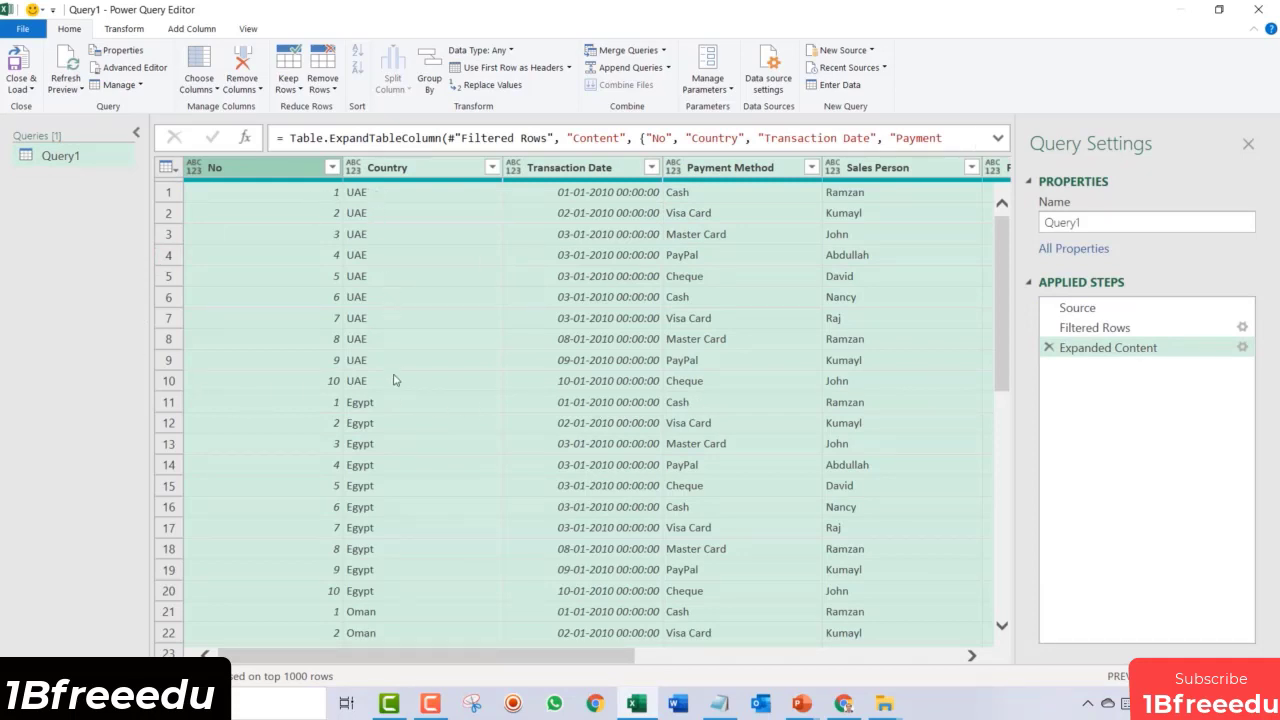
scroll(414, 434, "down", 2)
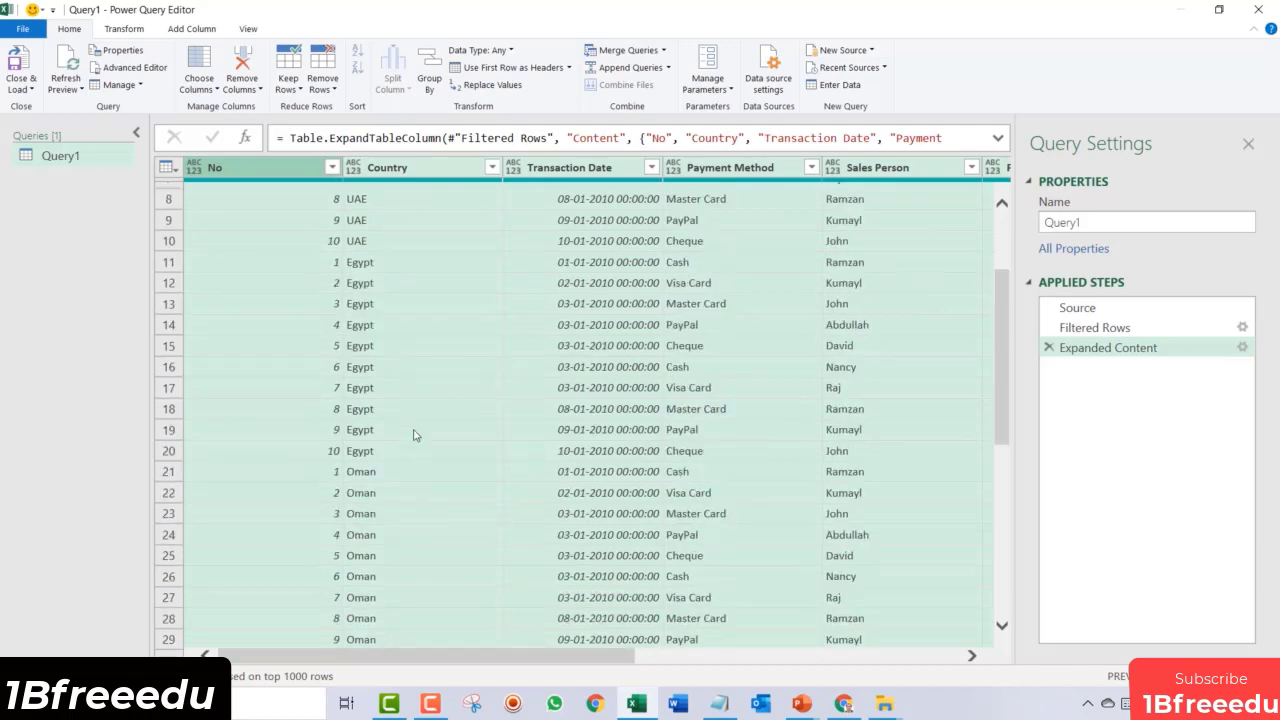
scroll(414, 434, "down", 3)
scroll(415, 435, "down", 8)
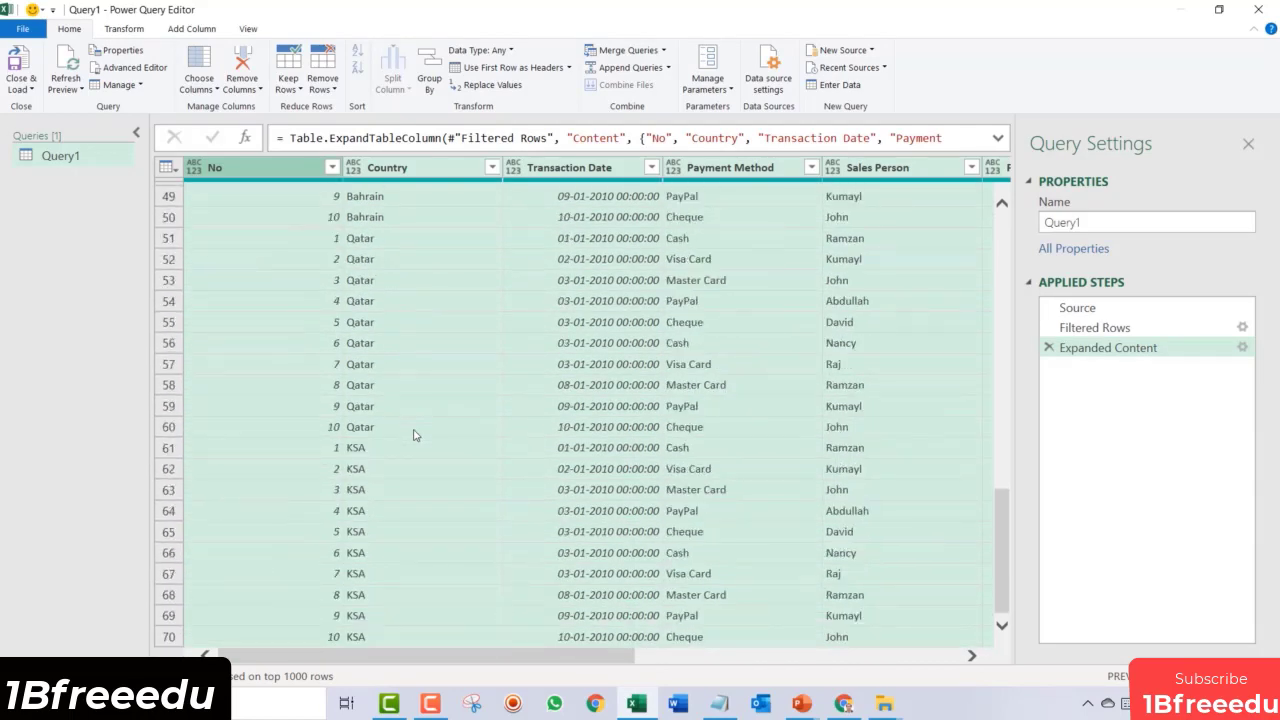
scroll(415, 435, "up", 16)
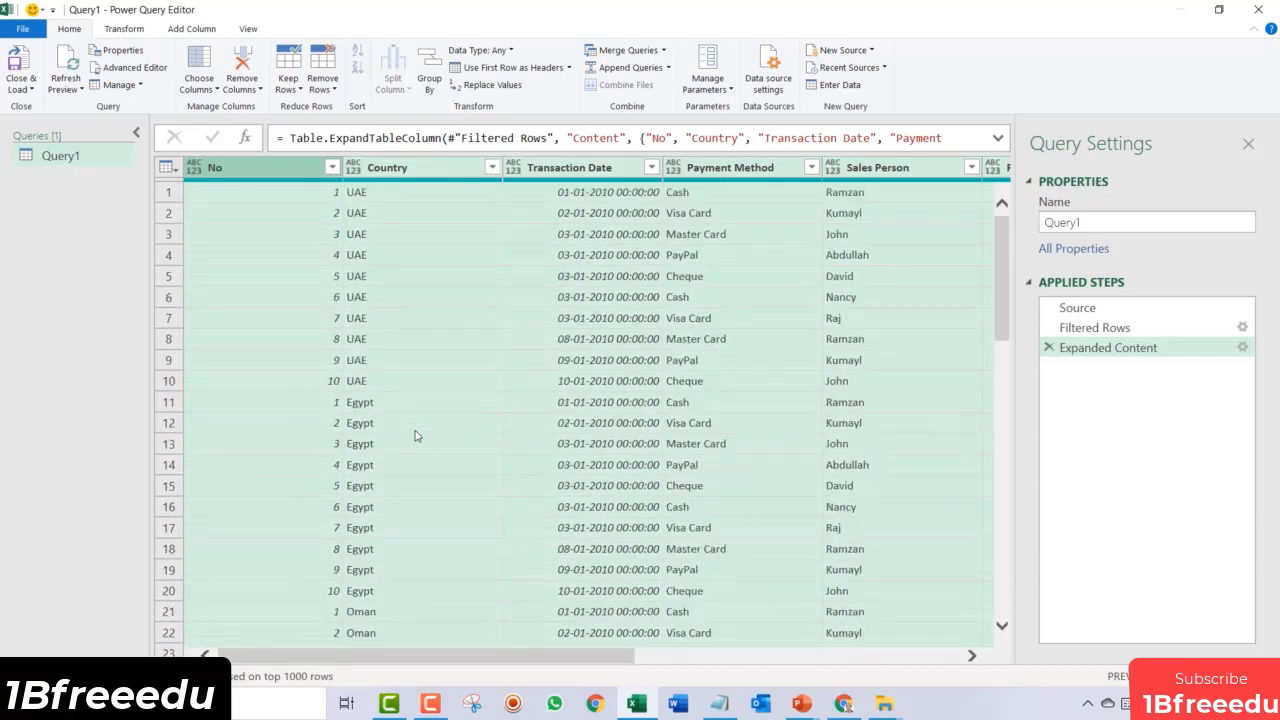
left_click(19, 30)
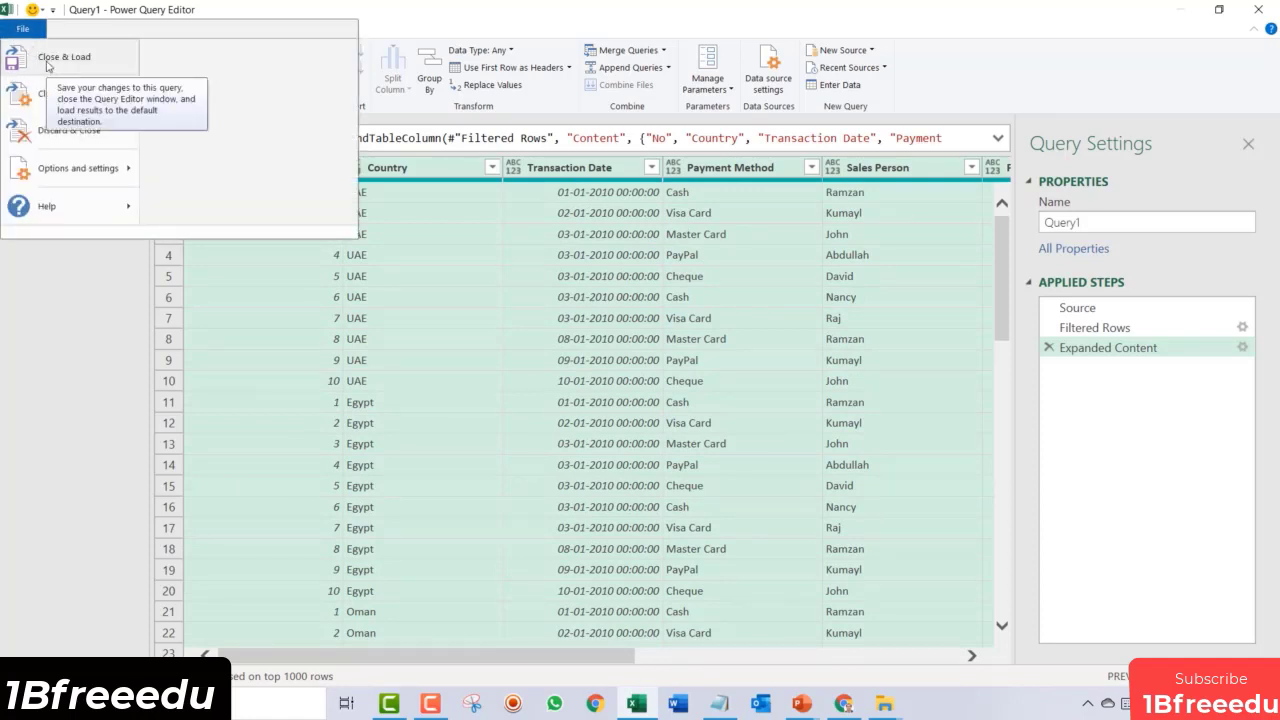
left_click(389, 32)
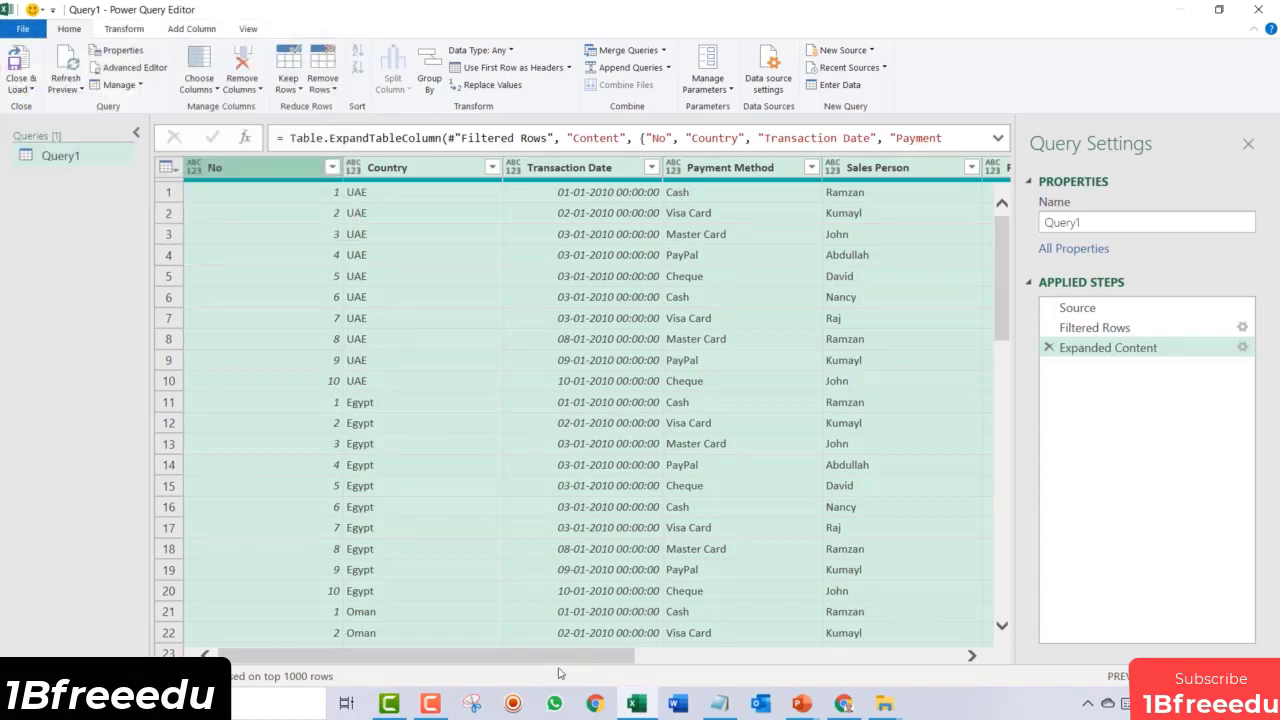
Step: Remove the Name column from the end of the combined query
left_click_drag(538, 665, 905, 652)
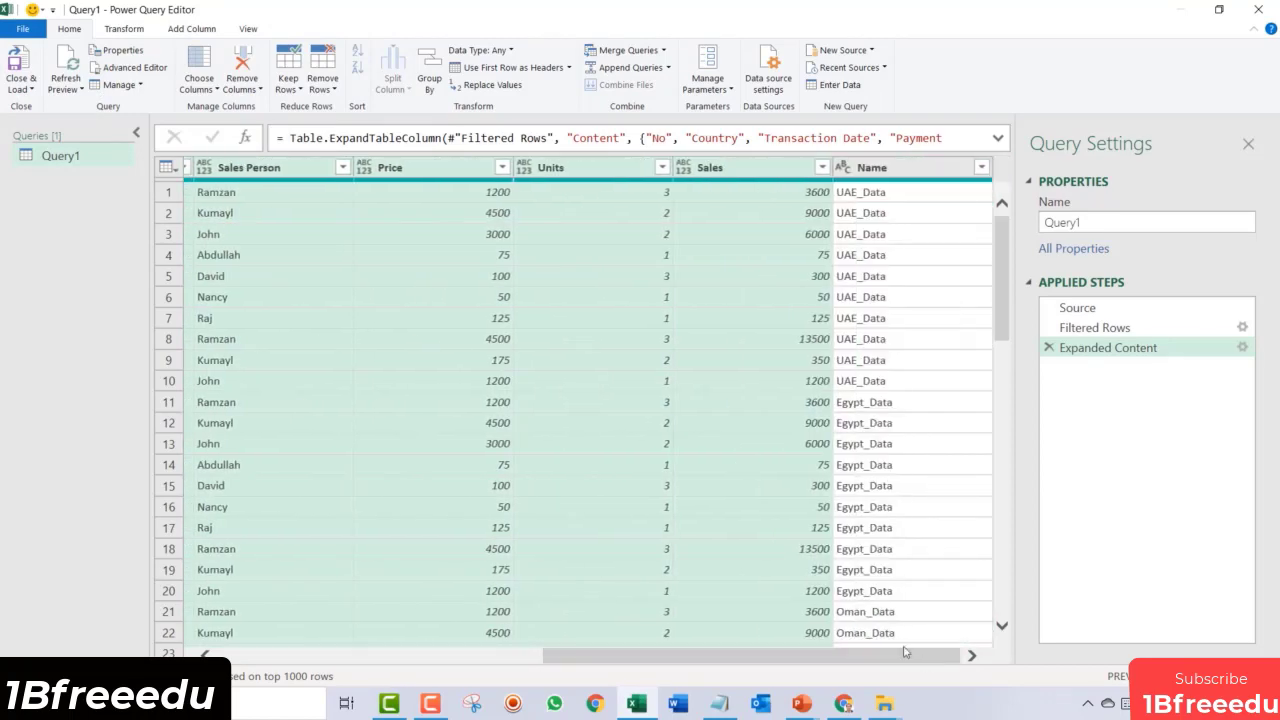
left_click(925, 177)
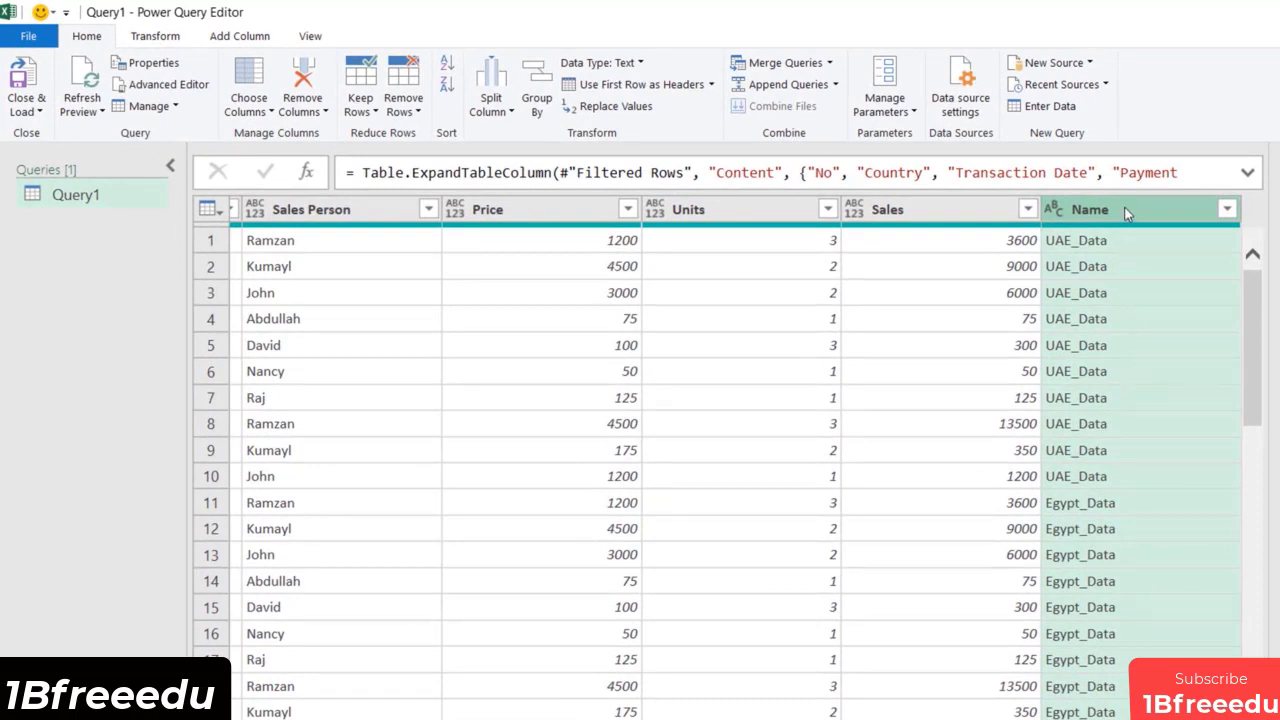
right_click(1125, 209)
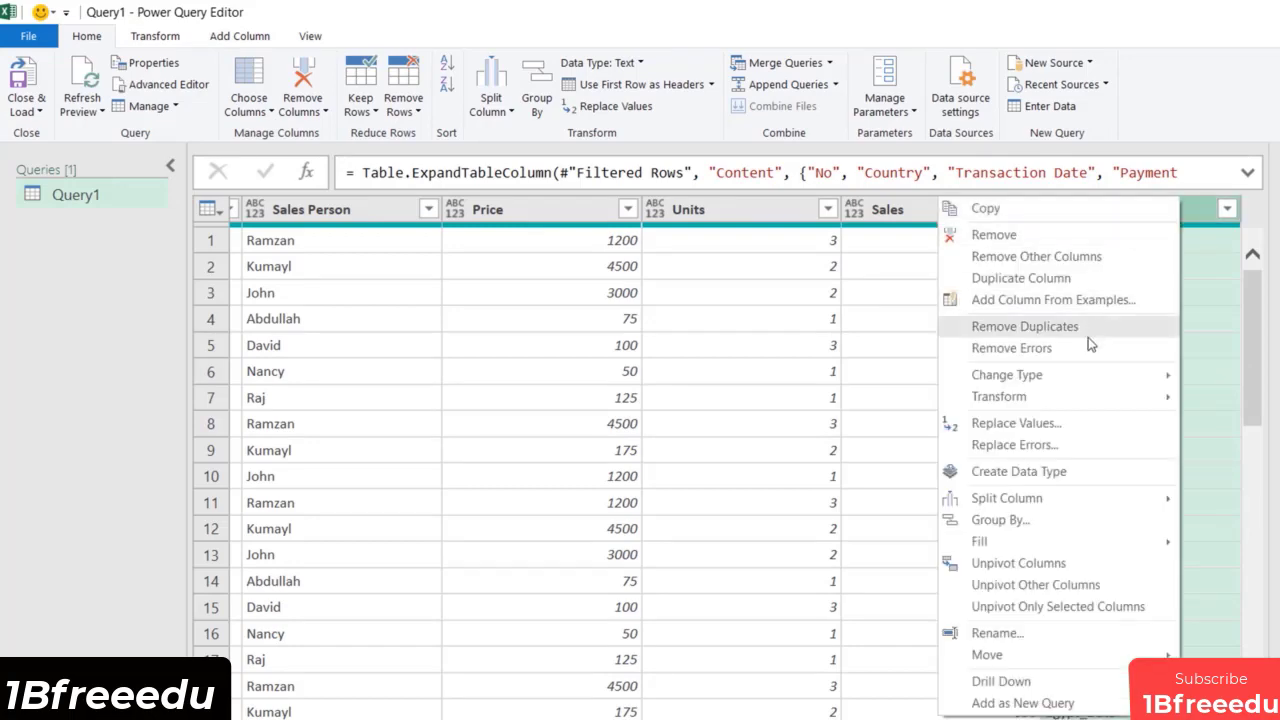
left_click(1082, 235)
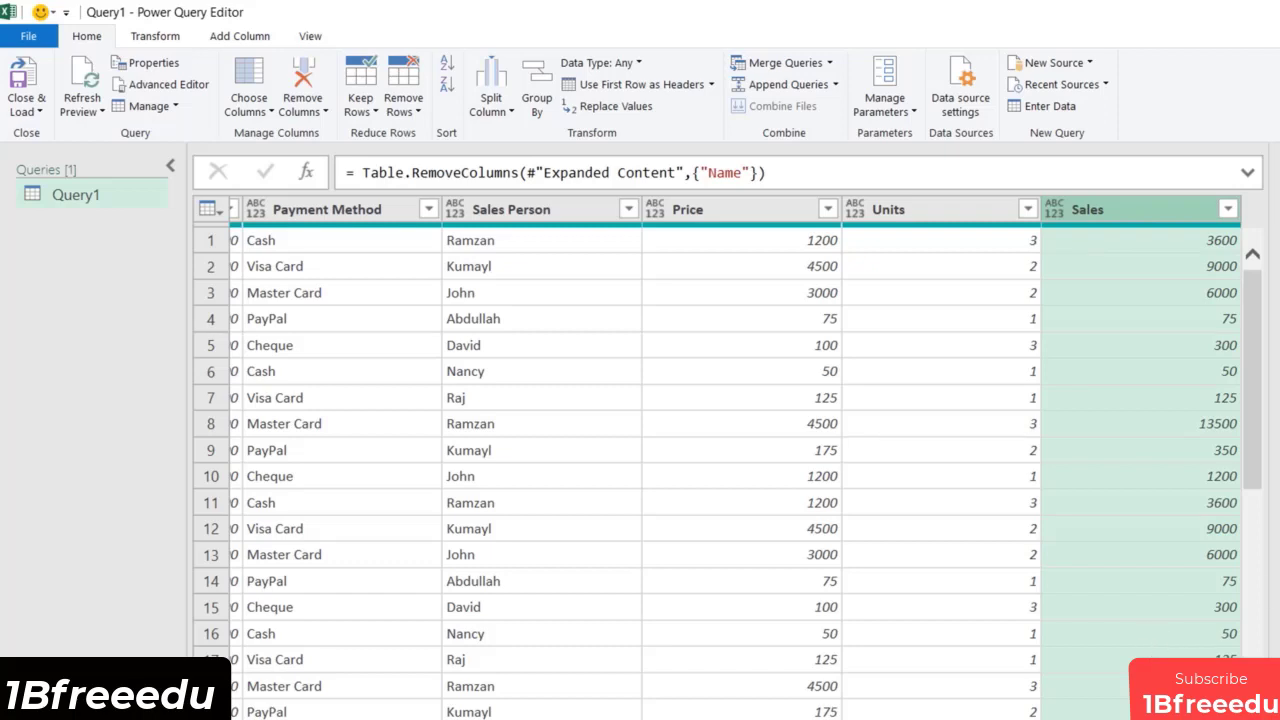
scroll(905, 635, "left", 10)
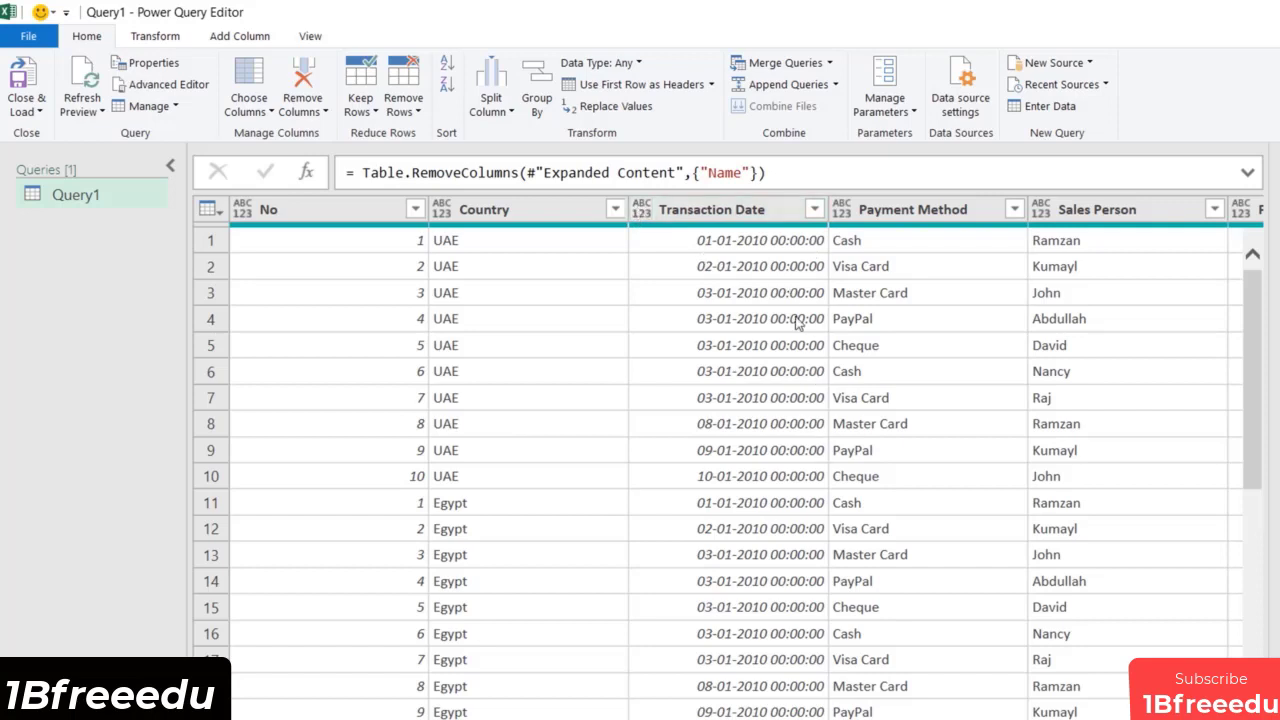
Step: Change the data type of the Transaction Date column to Date
left_click(745, 214)
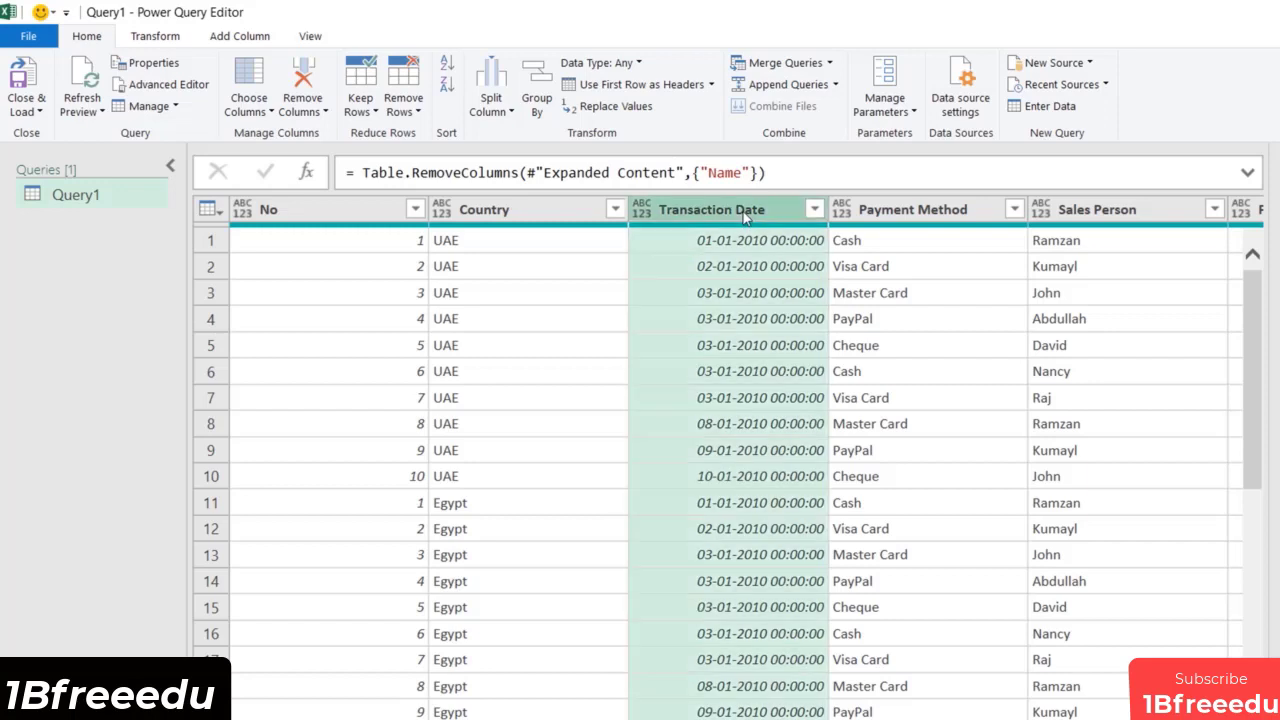
left_click(153, 37)
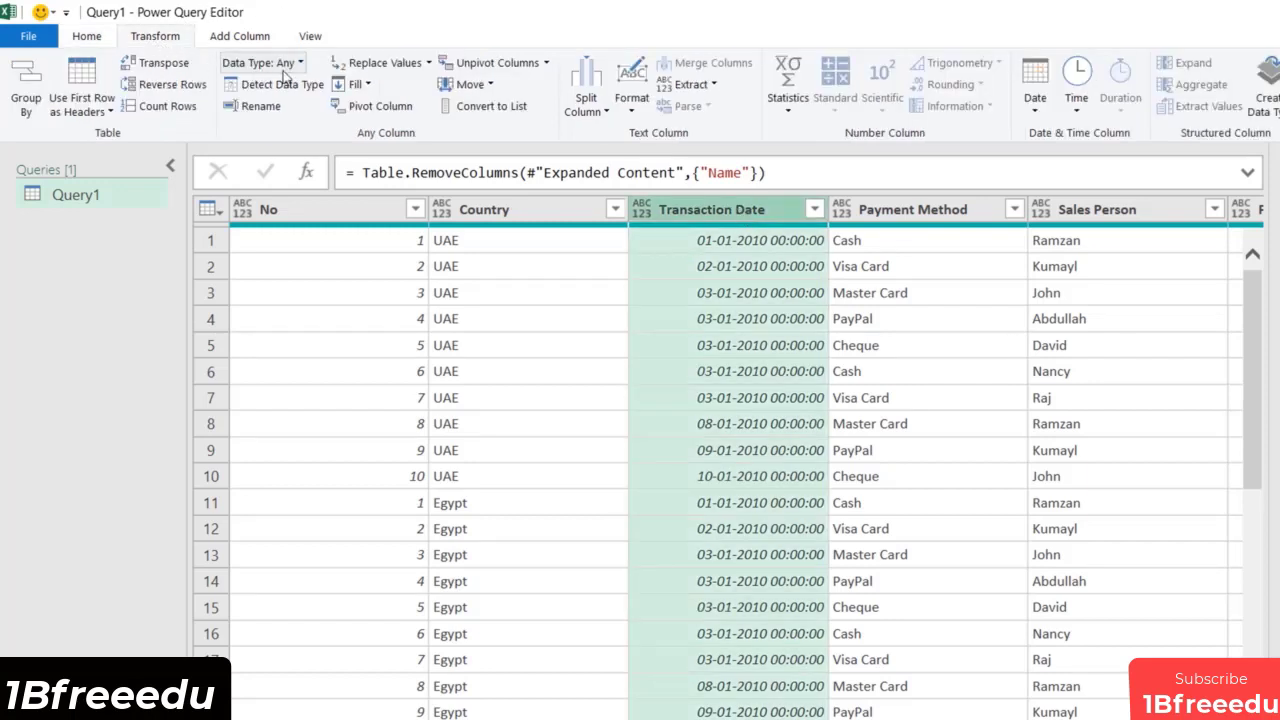
left_click(289, 68)
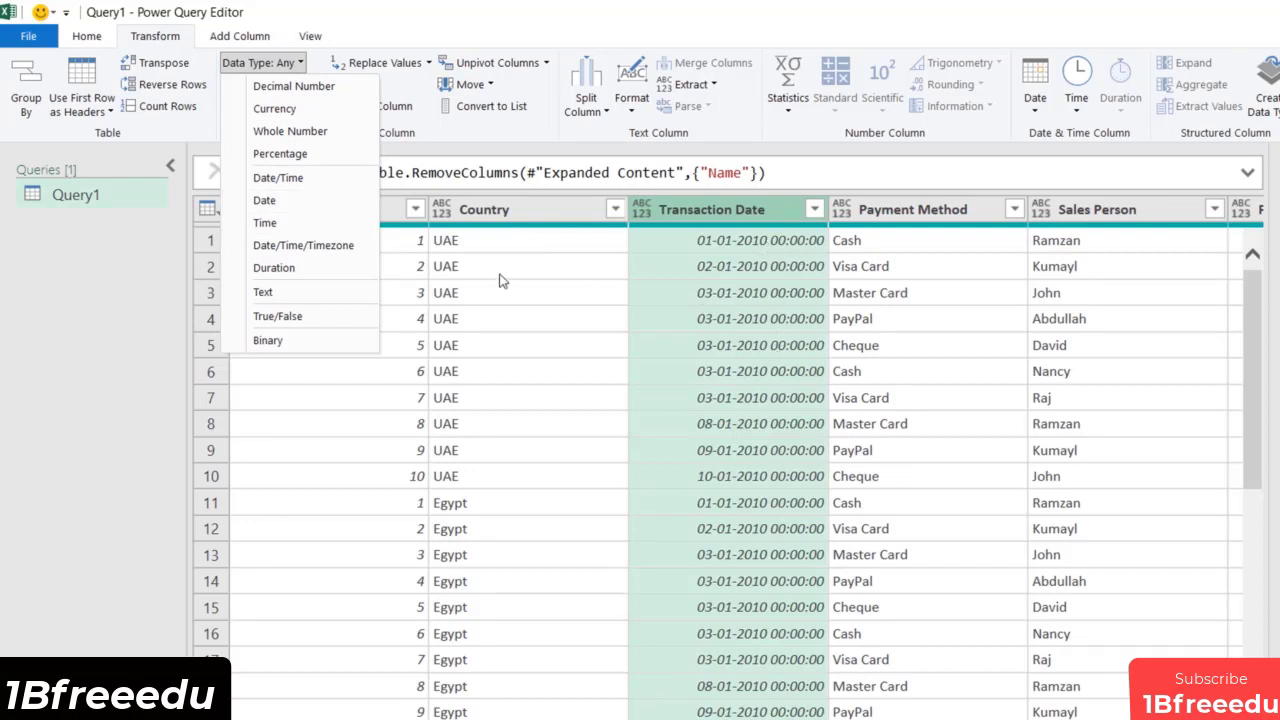
left_click(318, 202)
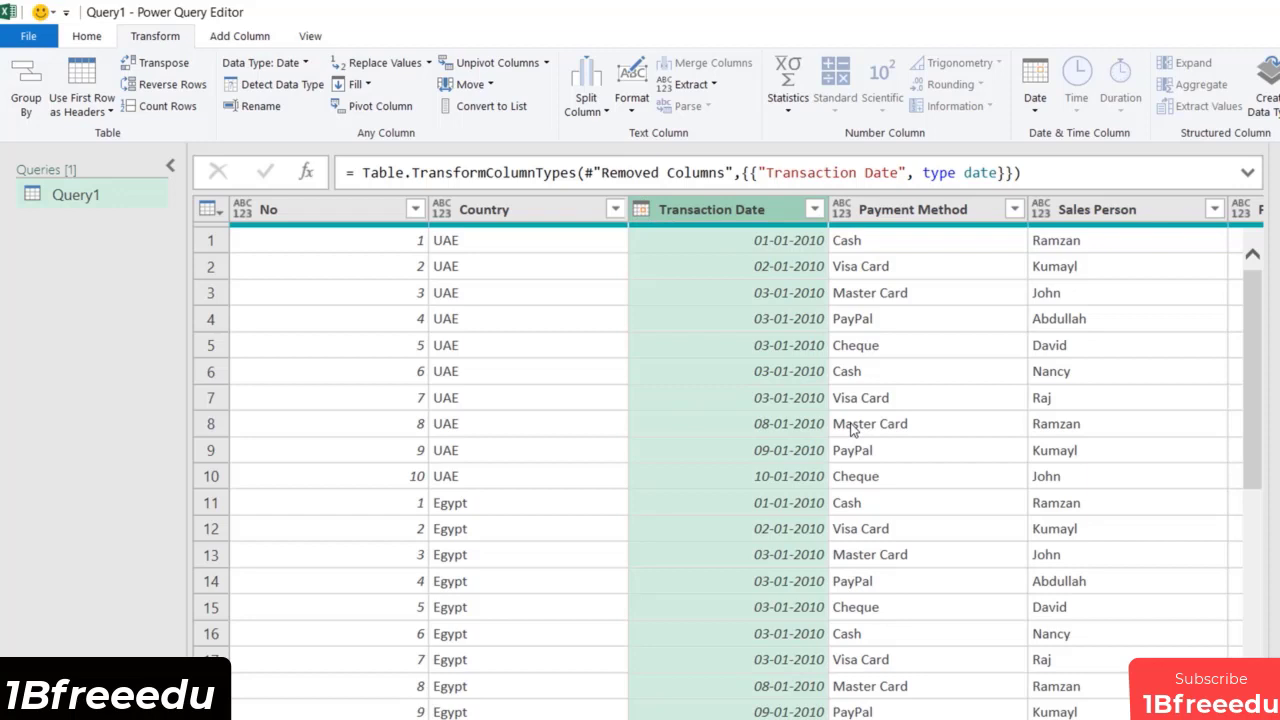
Step: Examine how the numbering in the No column runs across the UAE, Egypt and Oman rows
left_click(381, 252)
left_click(372, 474)
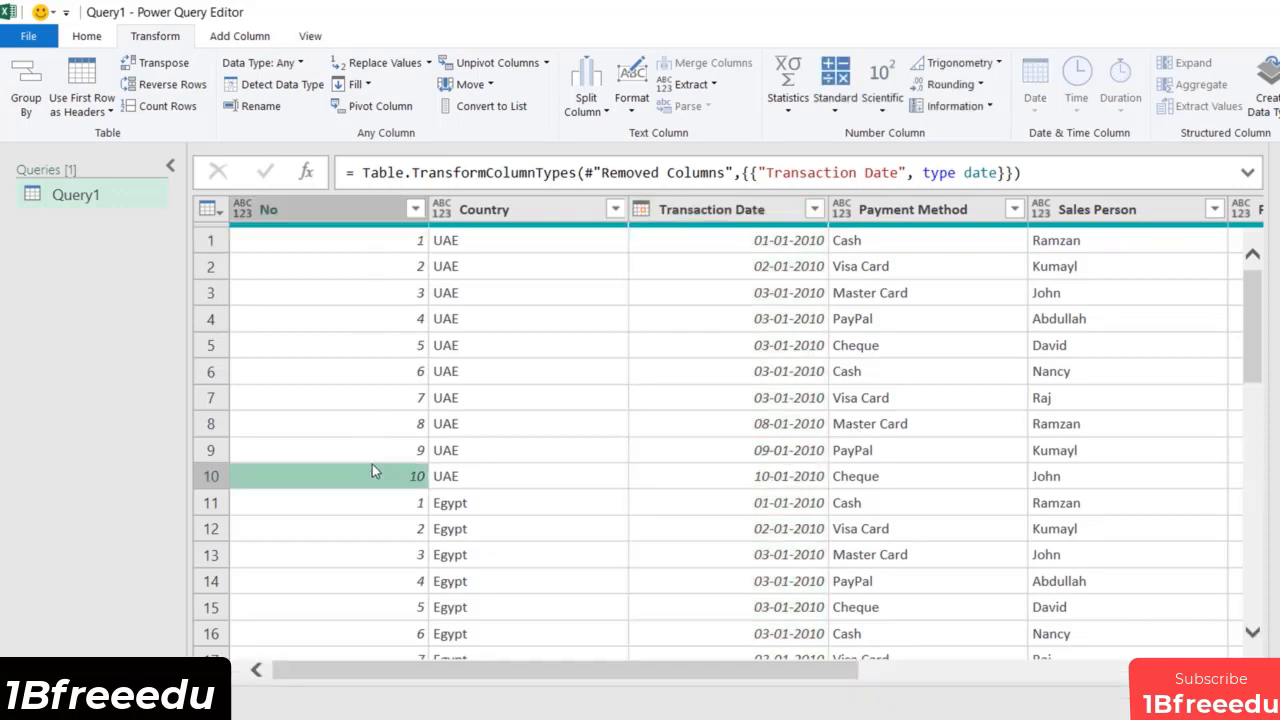
scroll(592, 421, "down", 1)
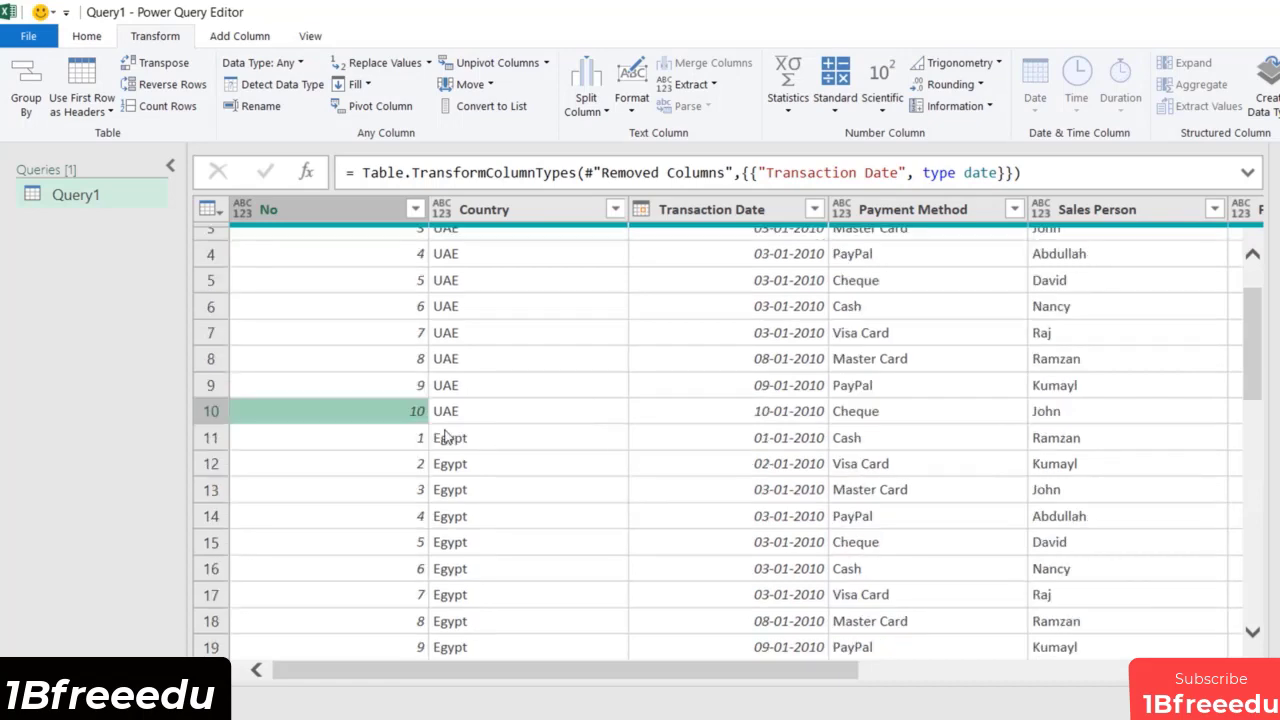
left_click(361, 447)
scroll(415, 590, "down", 1)
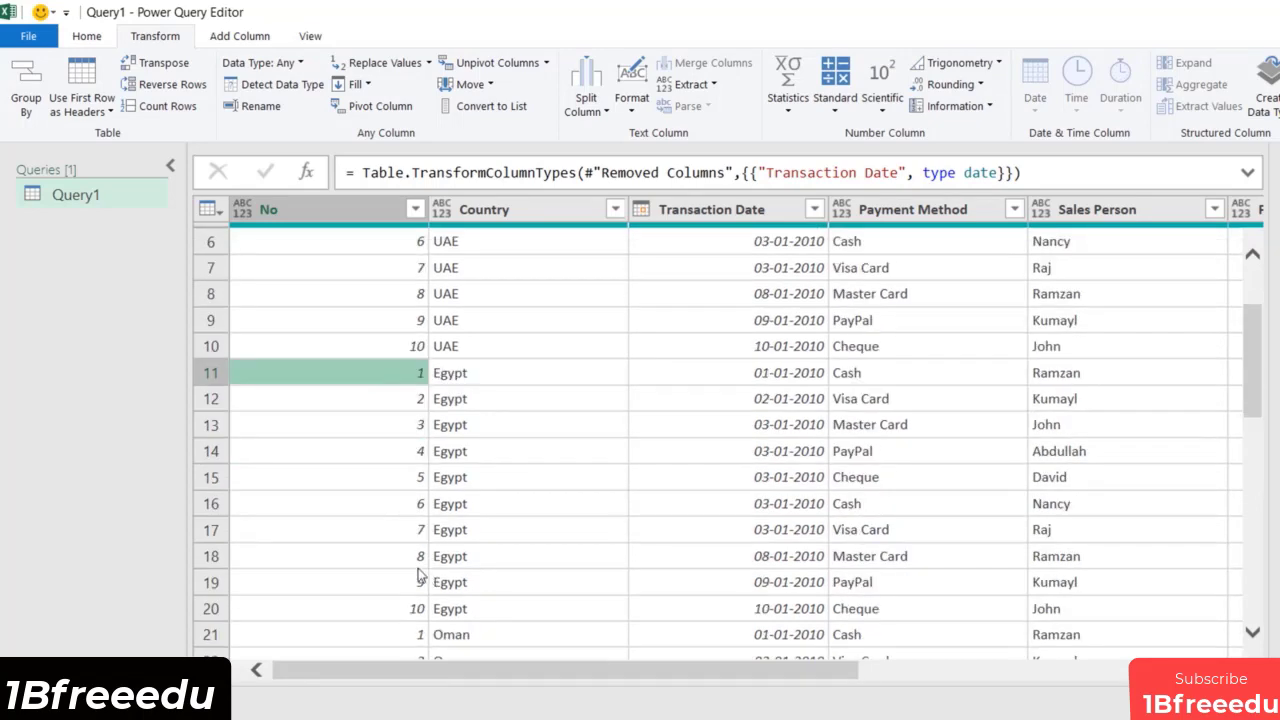
left_click(345, 608)
scroll(386, 520, "down", 2)
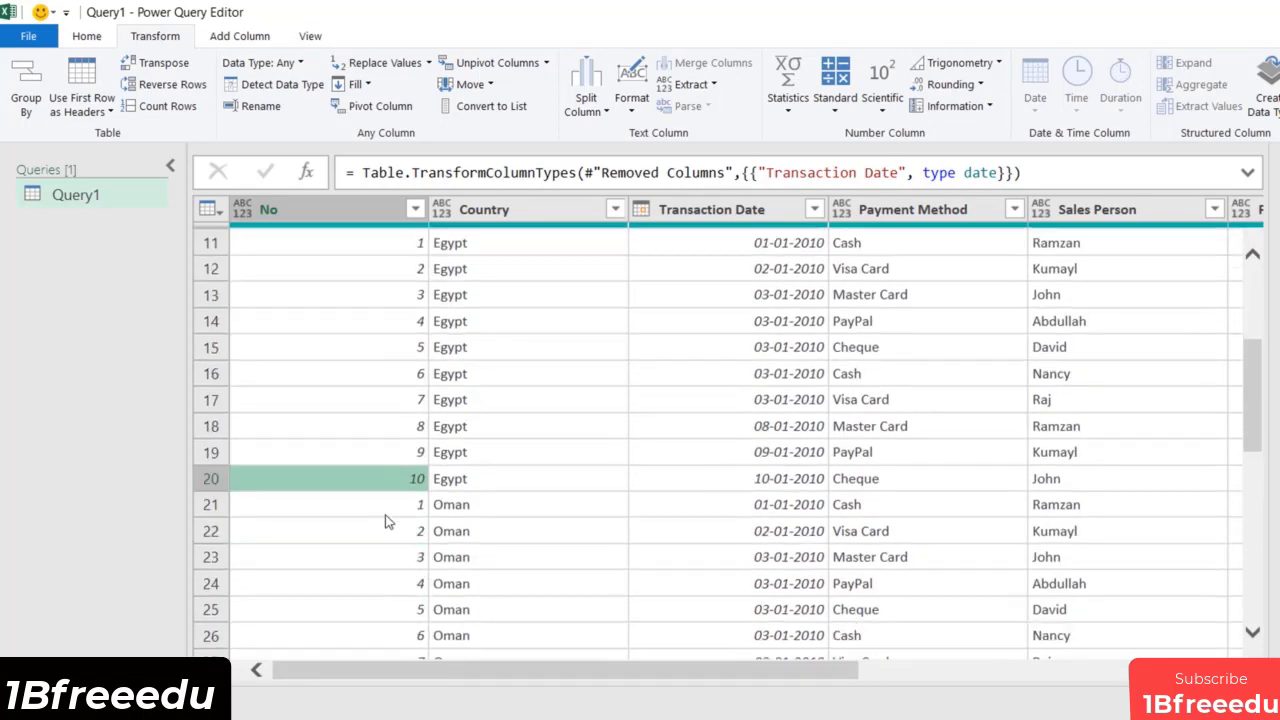
left_click(381, 508)
scroll(587, 486, "down", 1)
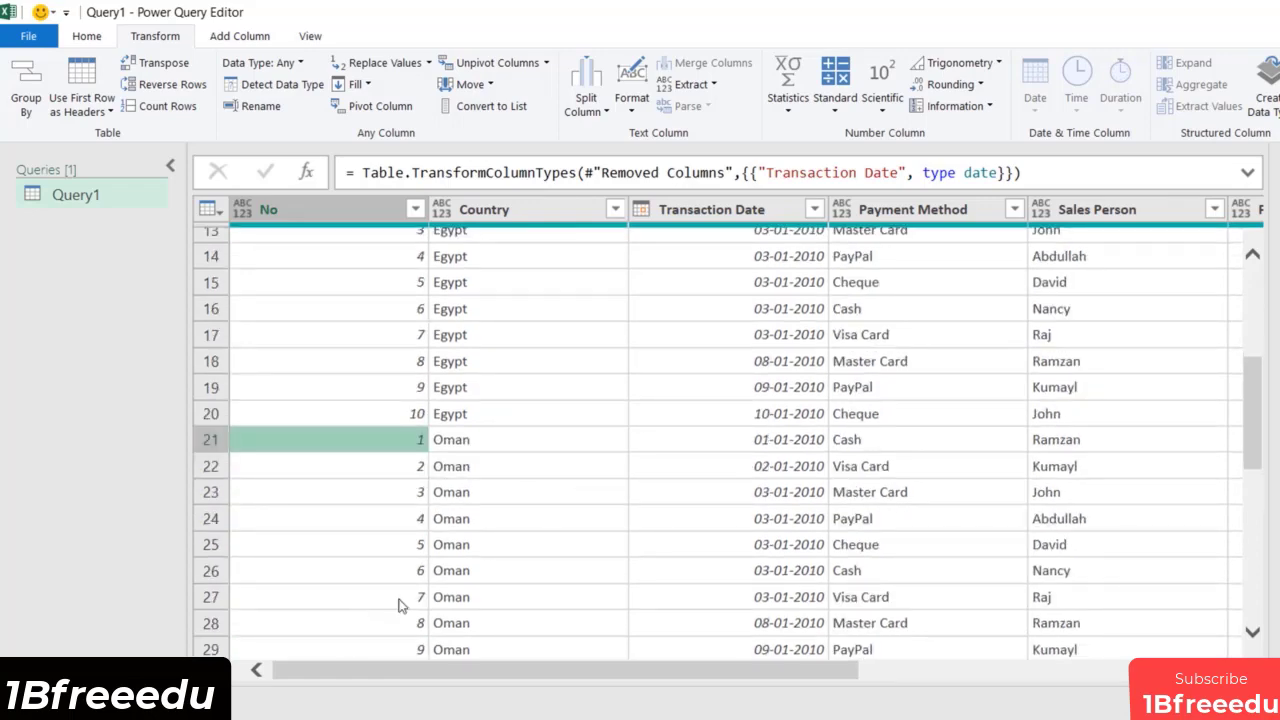
scroll(516, 508, "up", 4)
scroll(516, 508, "up", 1)
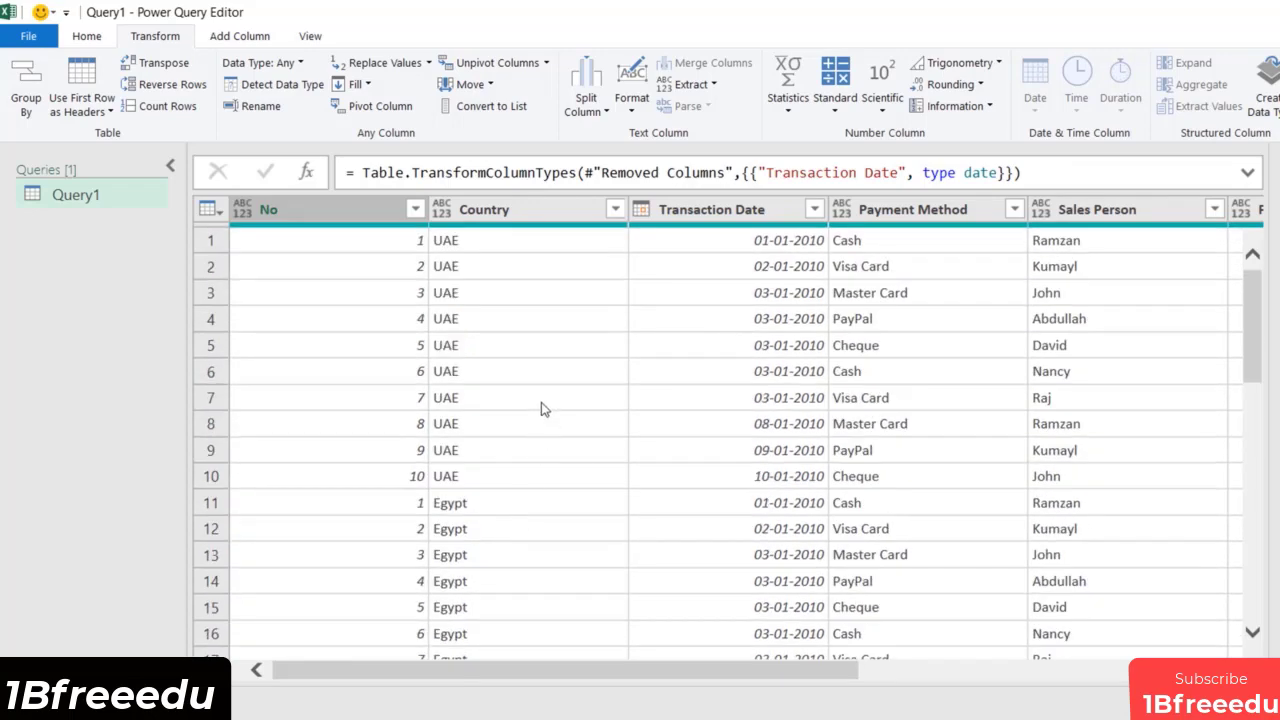
Step: Add an index column that starts from 1 to the combined query
left_click(376, 214)
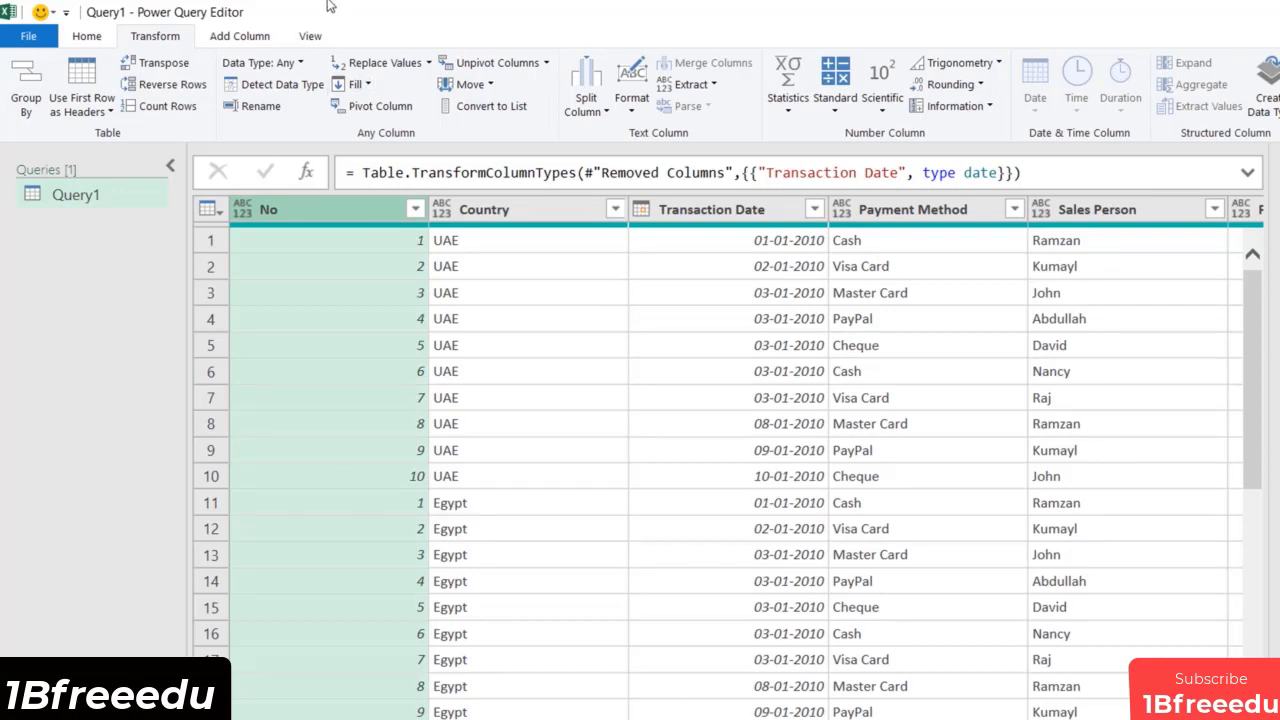
left_click(231, 44)
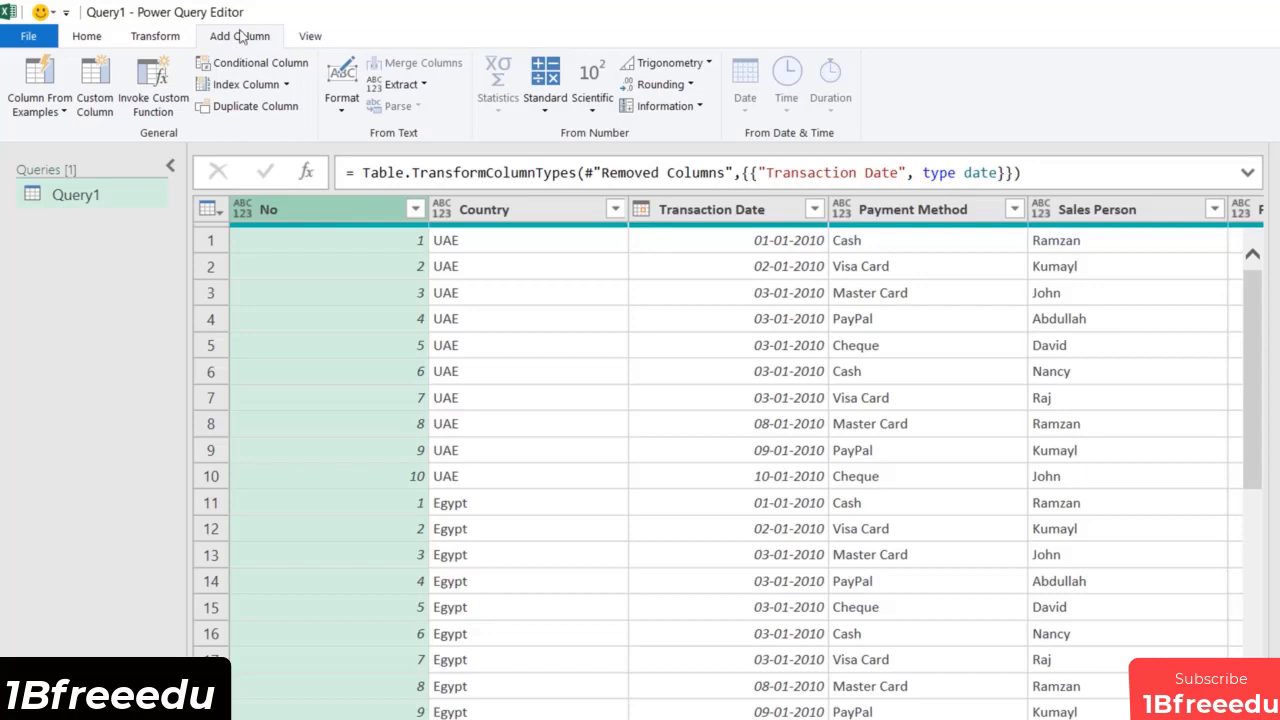
left_click(287, 87)
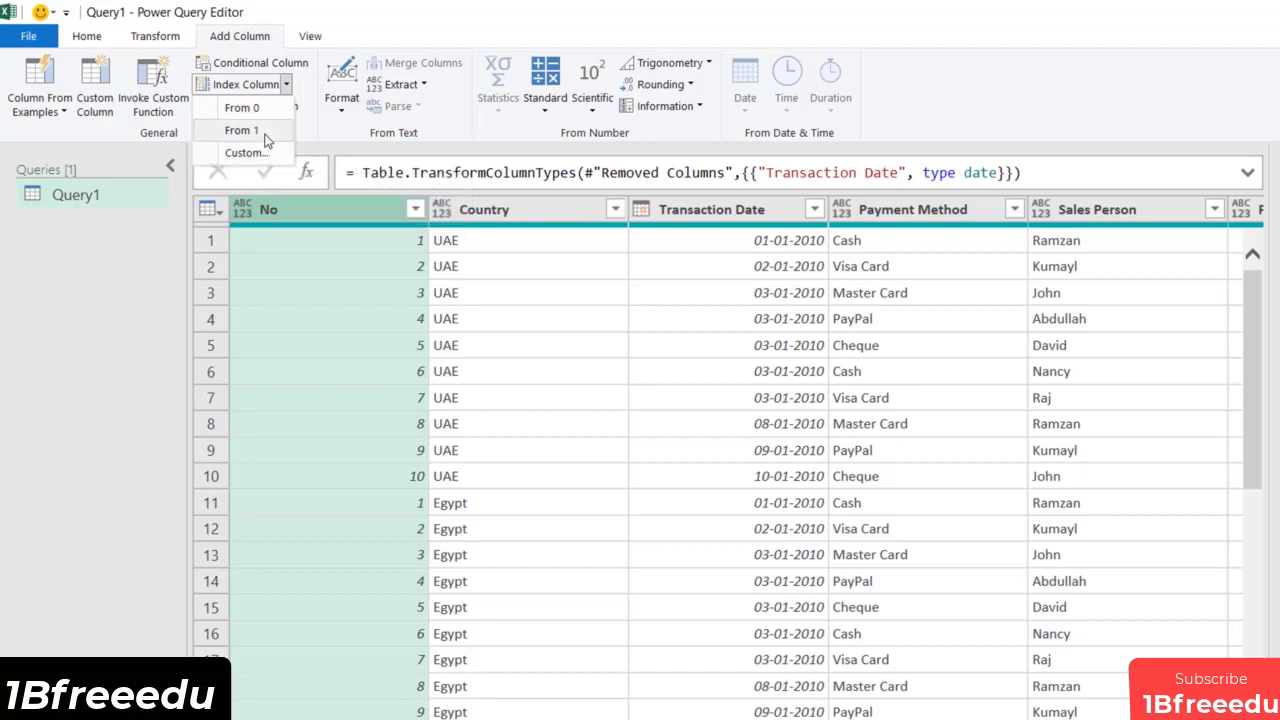
left_click(262, 133)
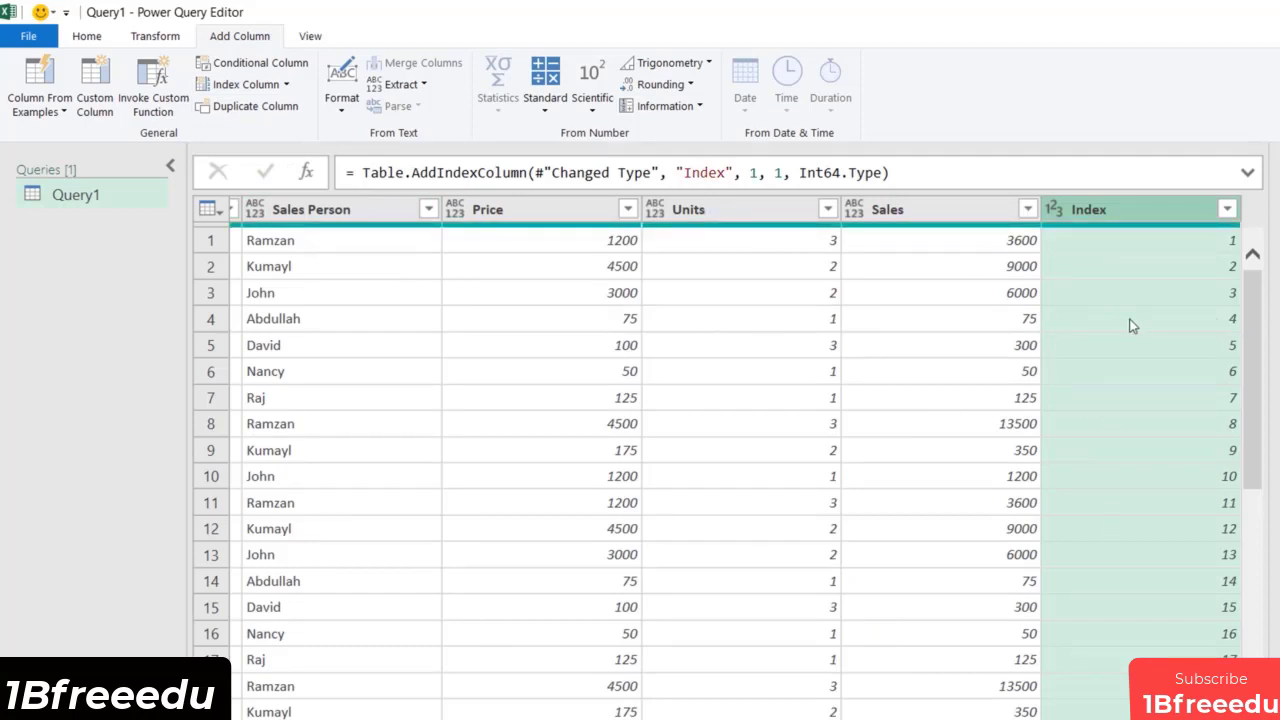
Step: Move the Index column to the beginning of the query
right_click(1137, 209)
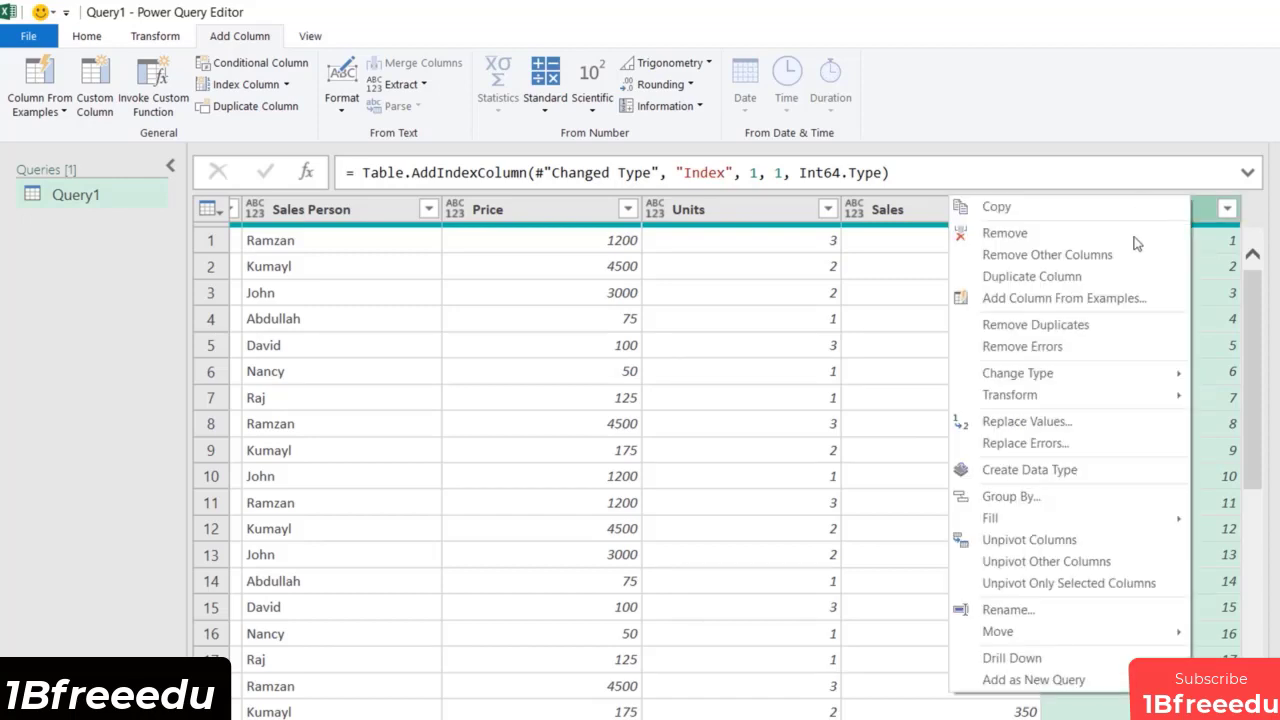
mouse_move(1083, 632)
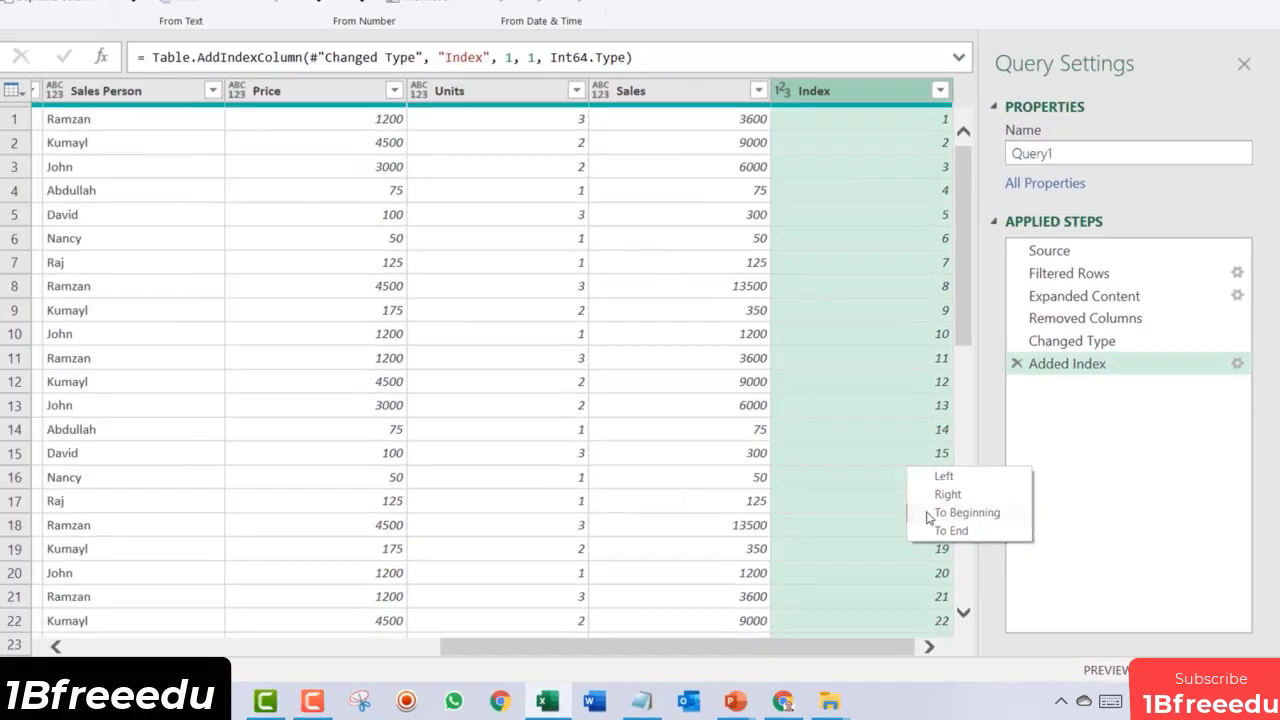
left_click(858, 476)
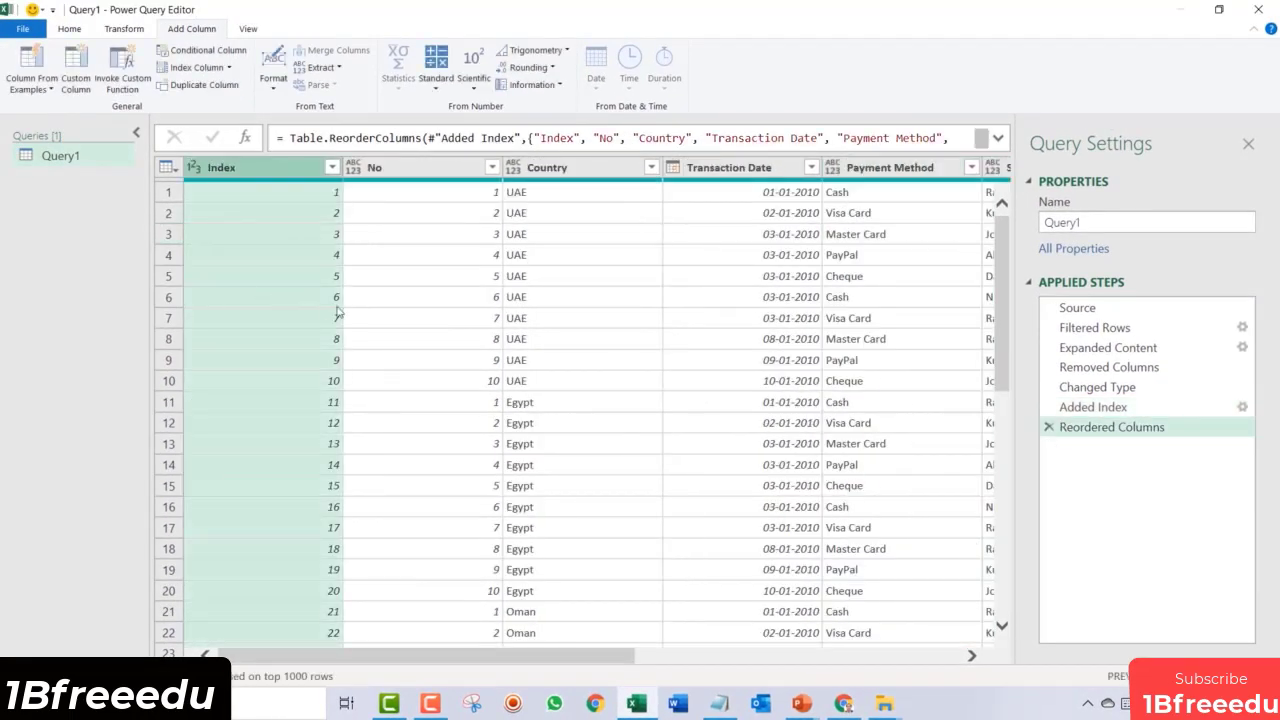
Step: Check the new Index numbering against the No column and remove the No column
left_click(264, 194)
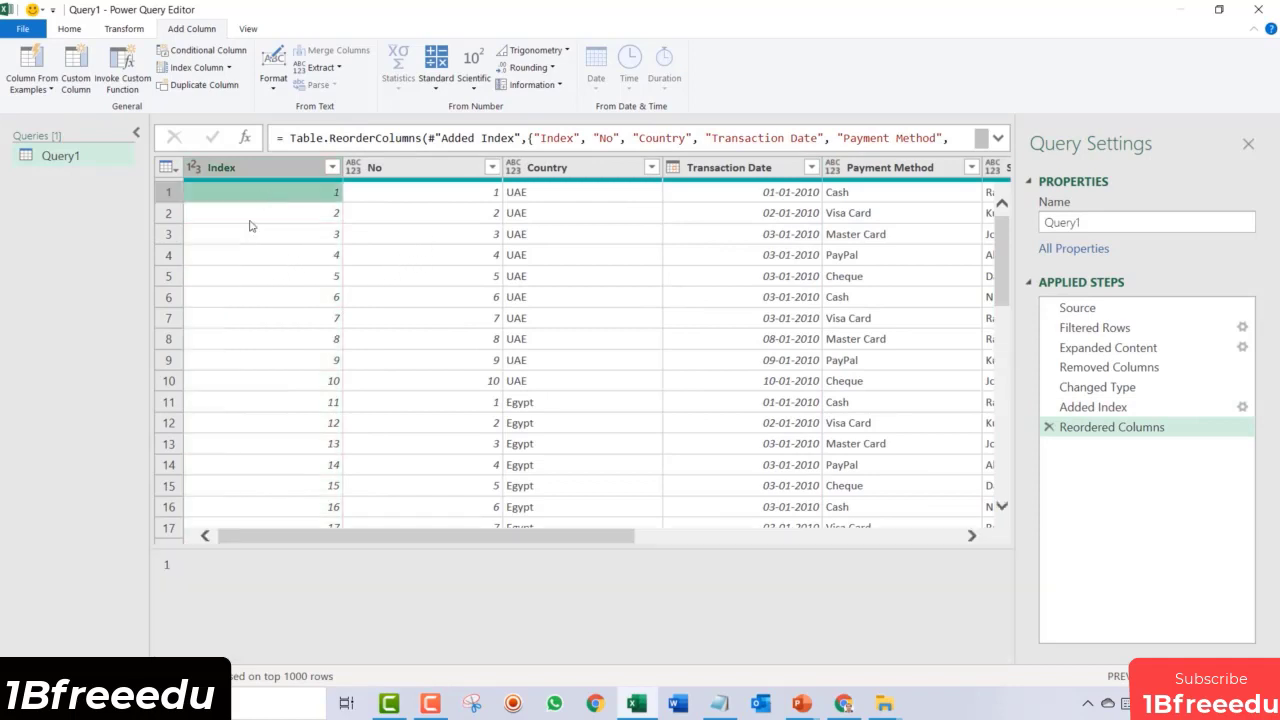
left_click(284, 383)
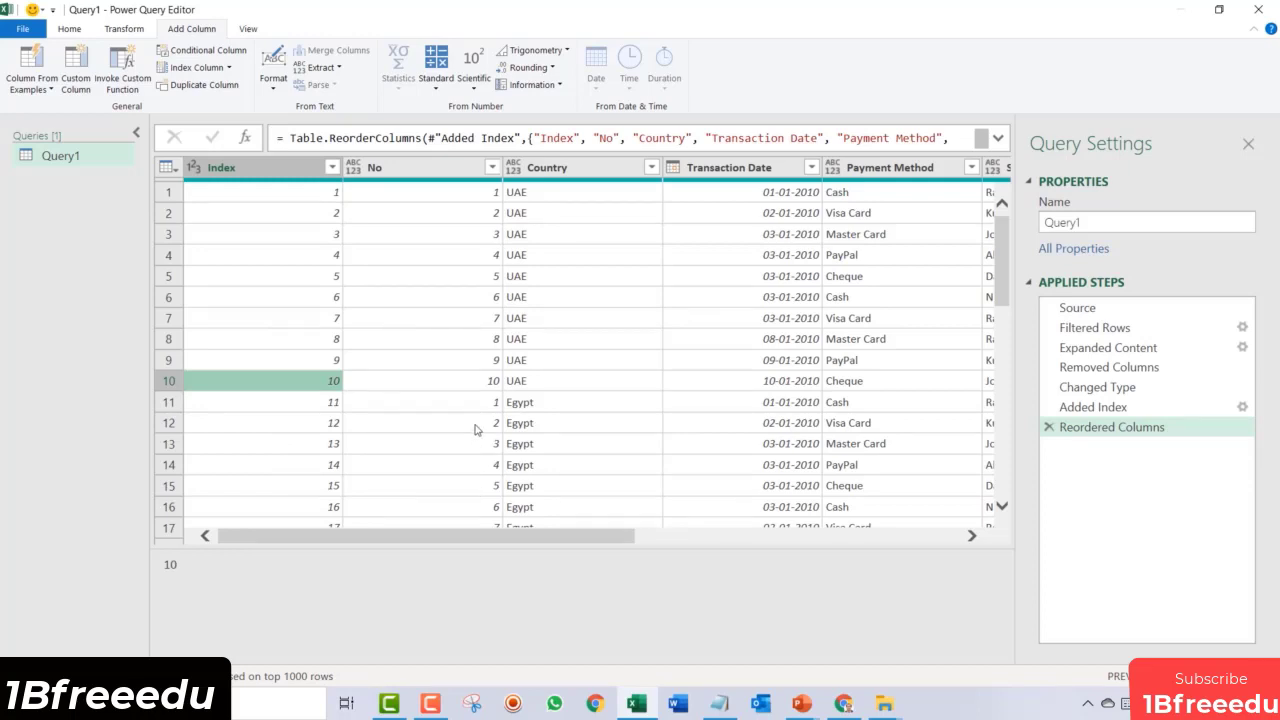
left_click(426, 170)
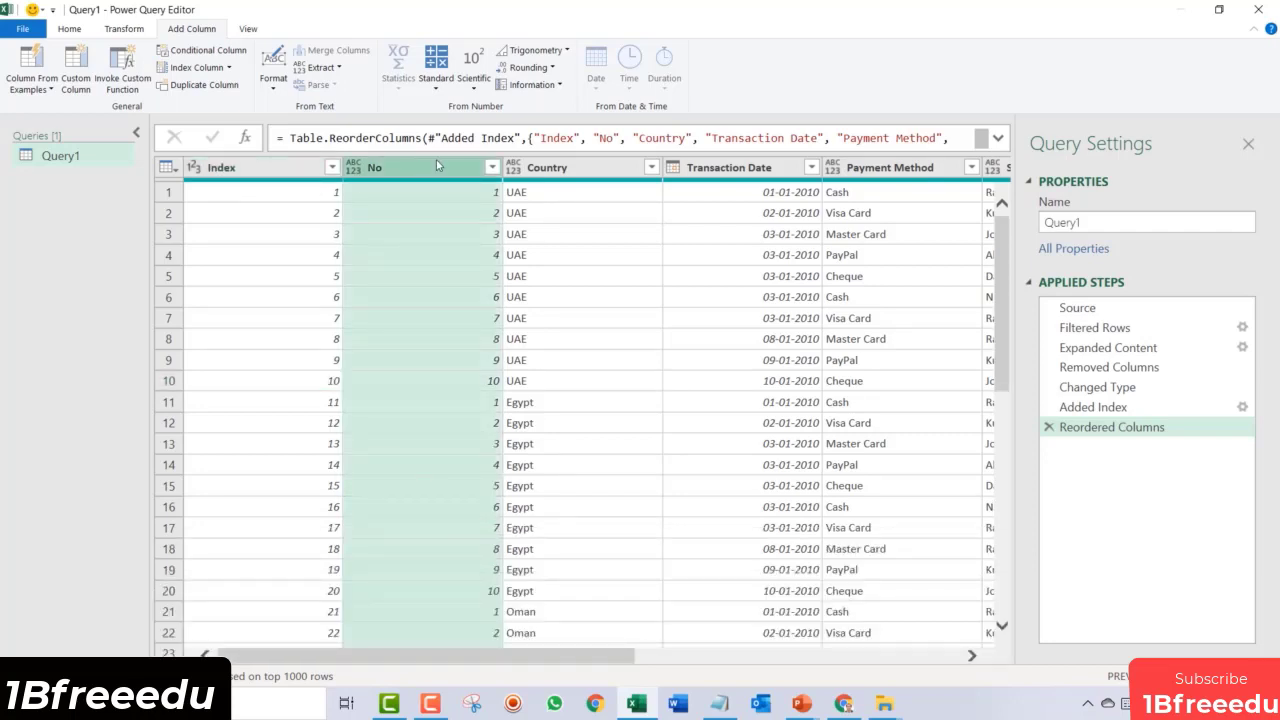
right_click(436, 166)
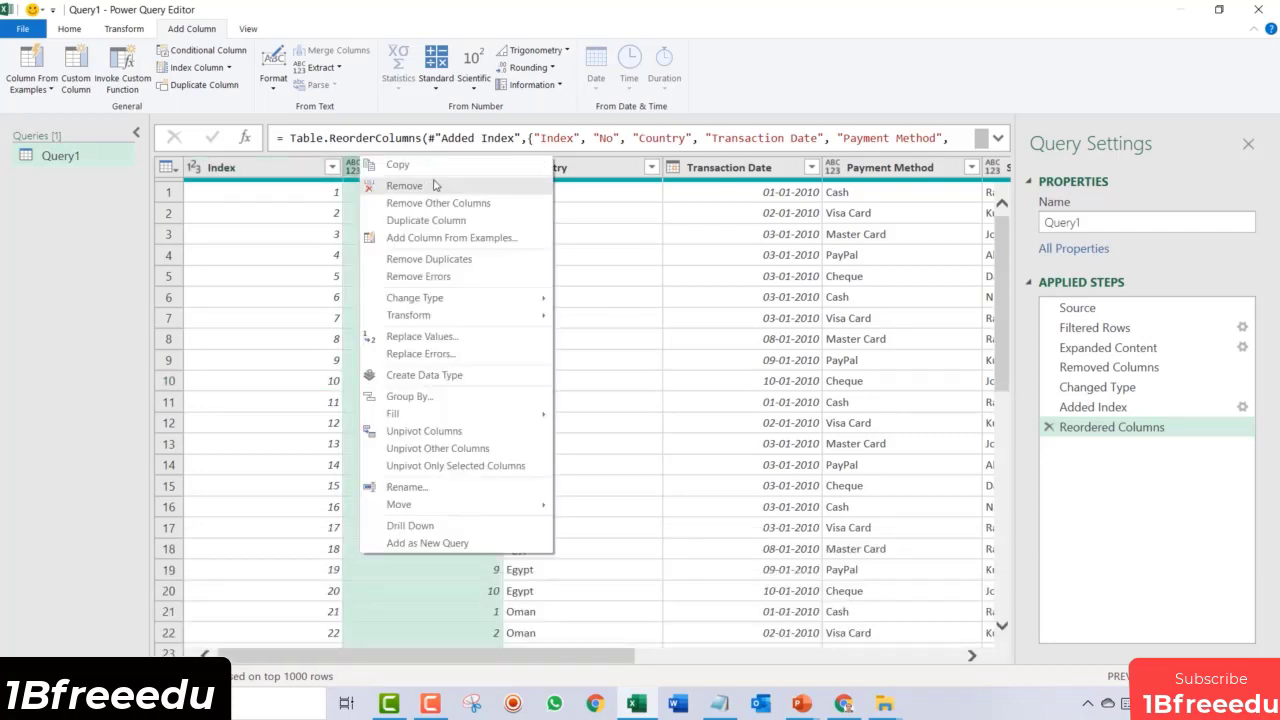
left_click(436, 187)
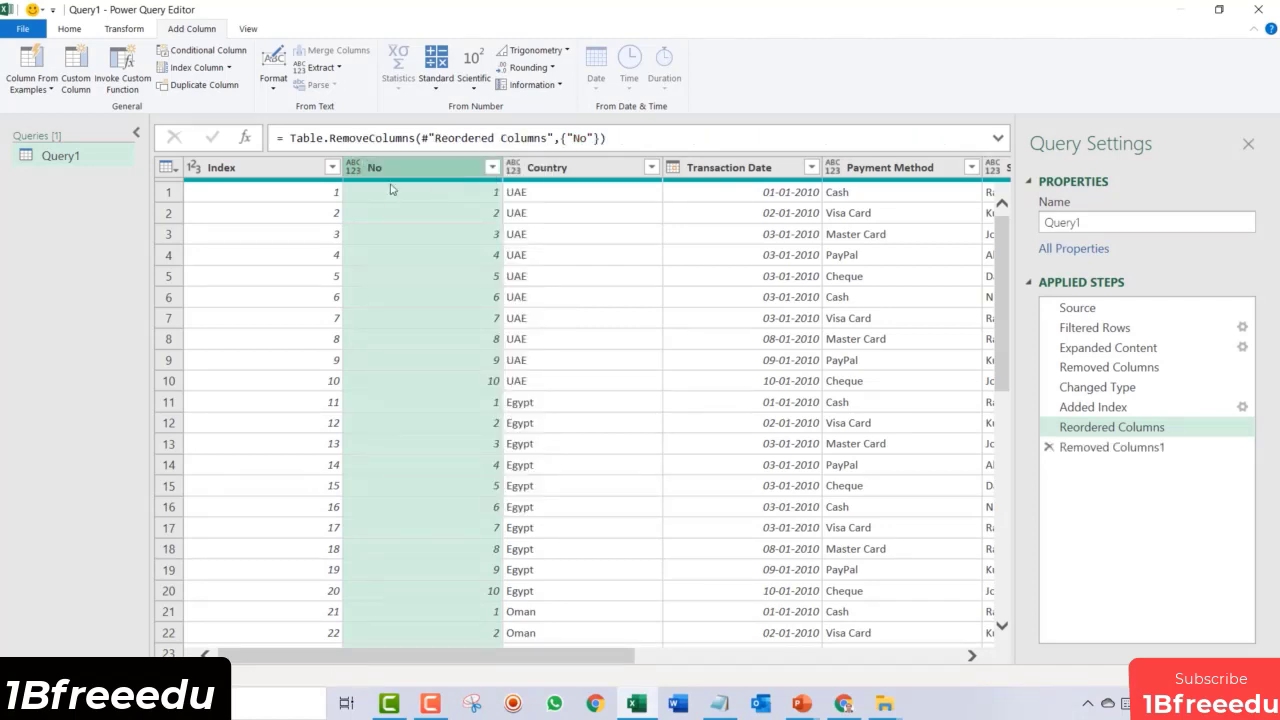
Step: Look over the remaining query columns, then close the query and load it into a worksheet table
left_click(293, 215)
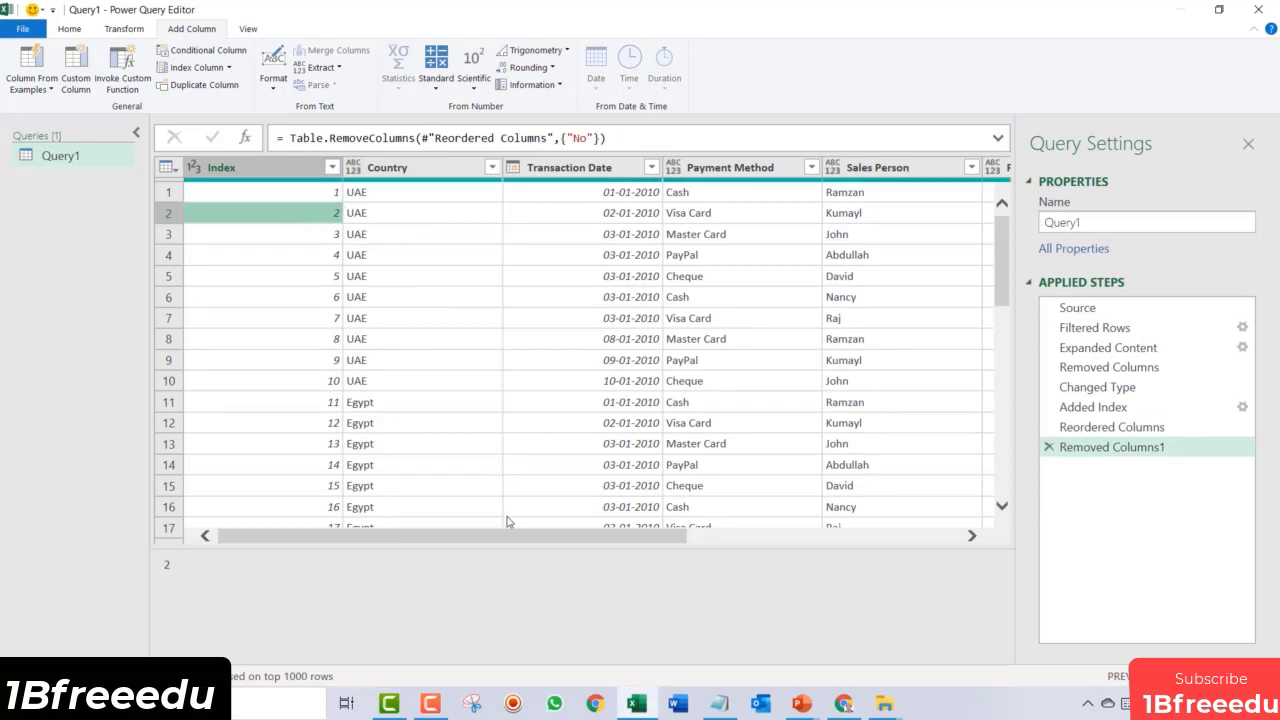
left_click_drag(509, 538, 896, 551)
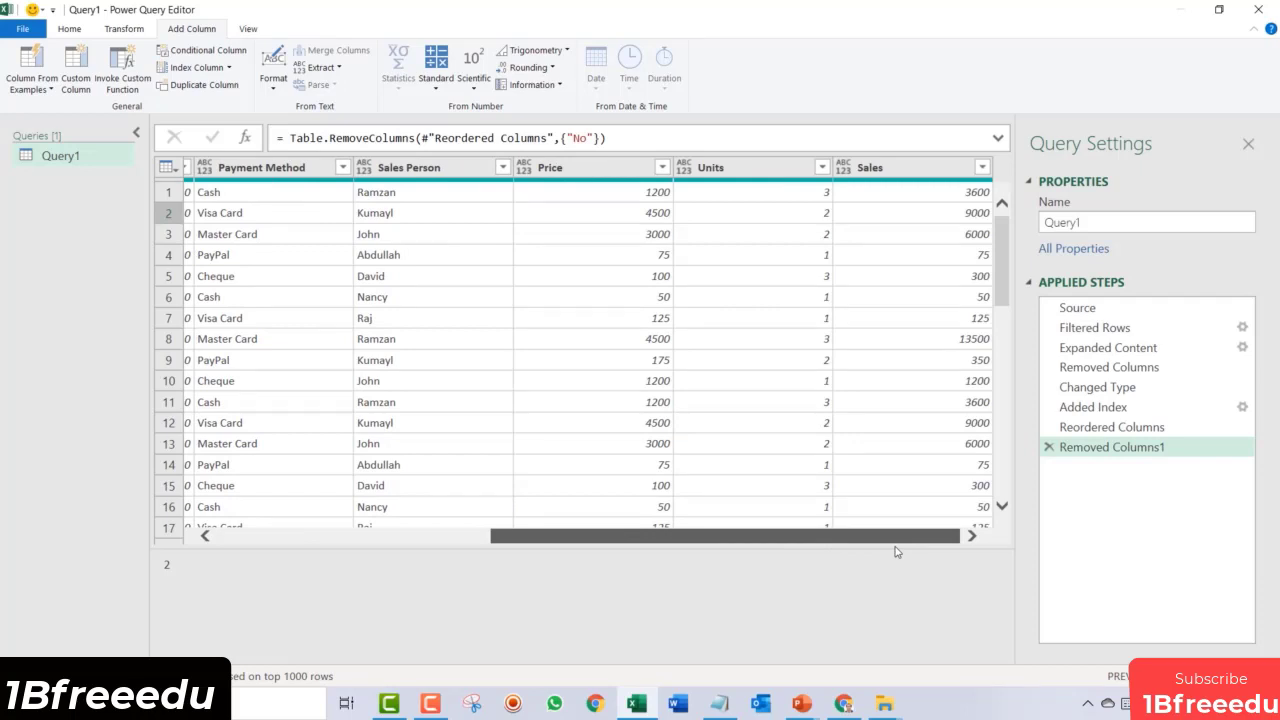
left_click_drag(896, 551, 624, 545)
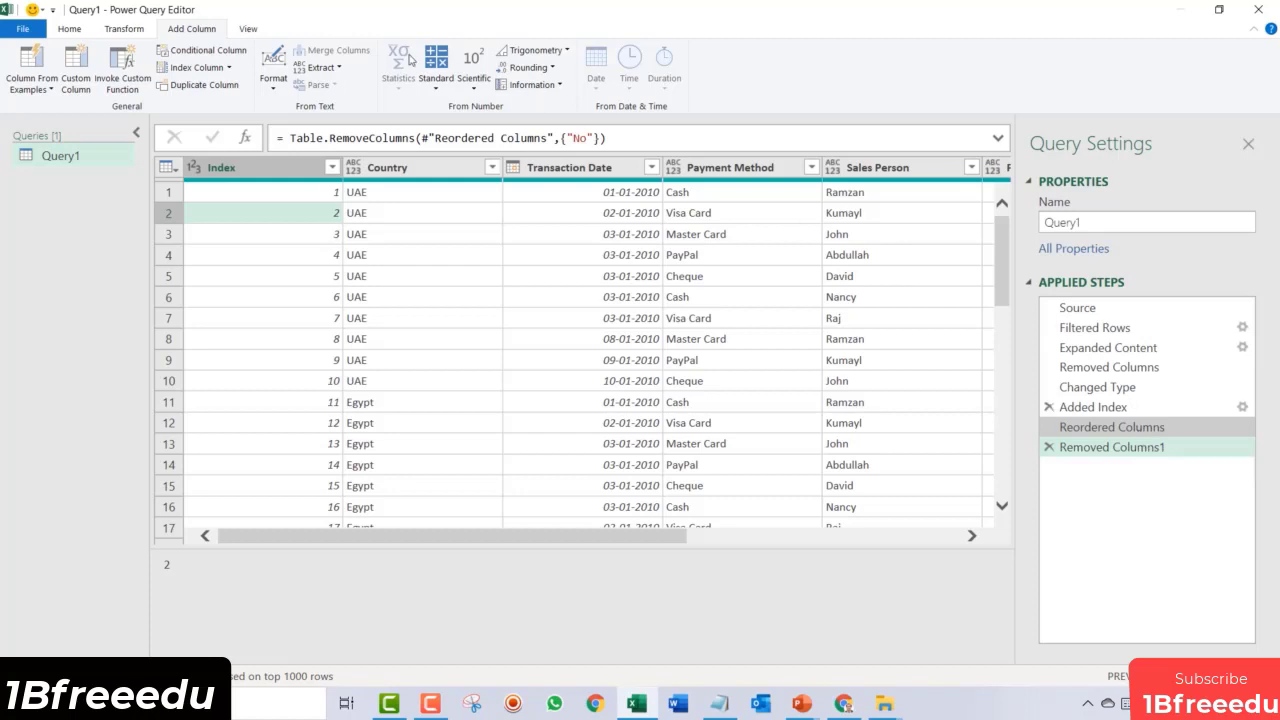
left_click(31, 36)
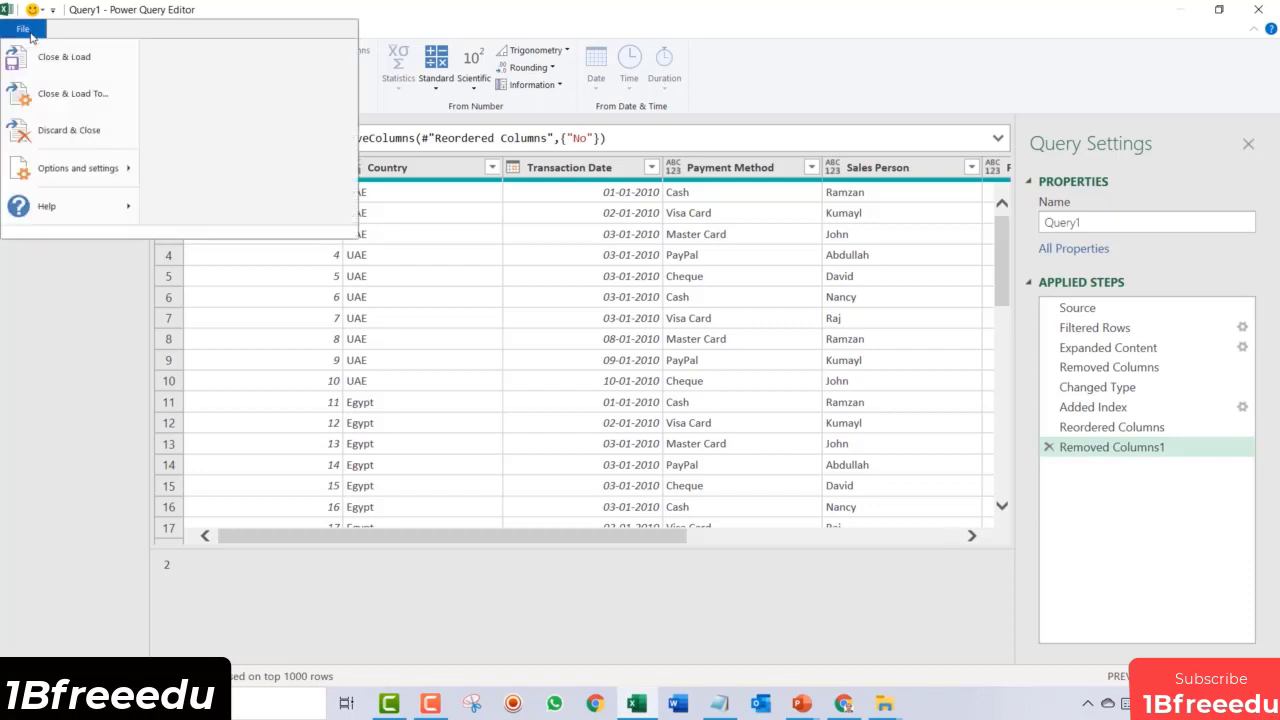
left_click(99, 67)
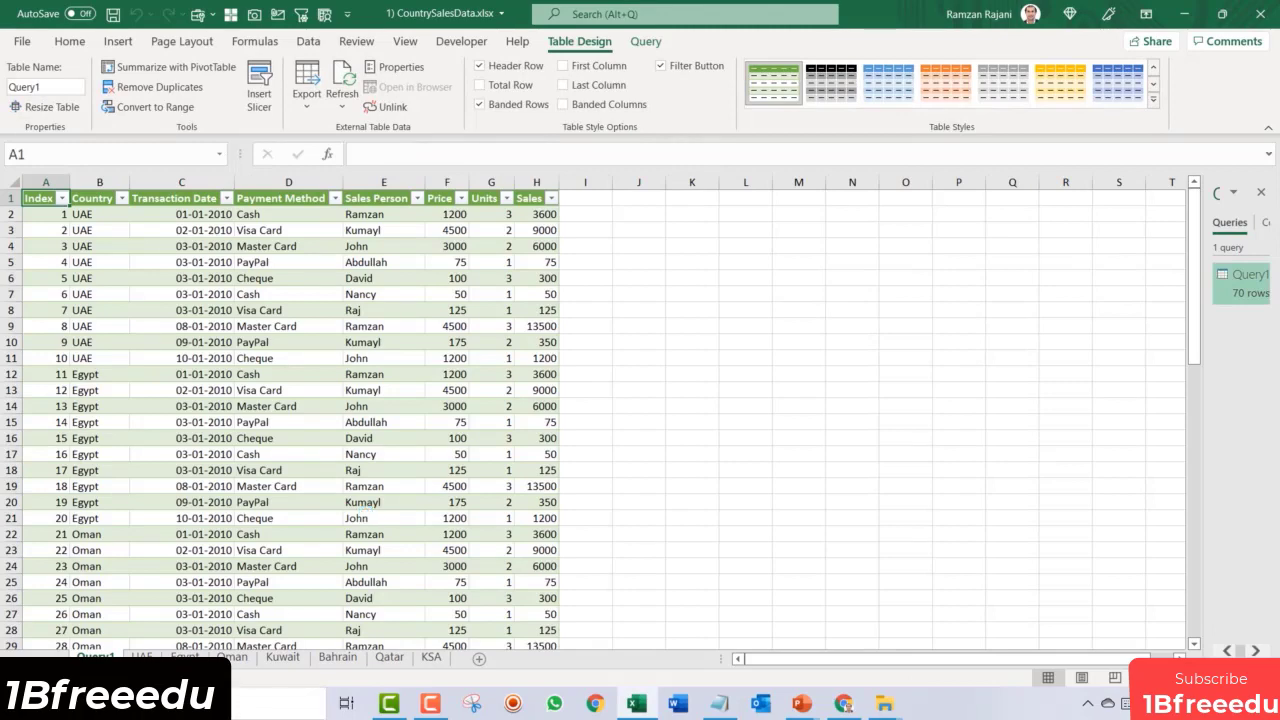
Step: Review the loaded table down to its last rows, return to cell A1 and enlarge the sheet view
left_click(272, 252)
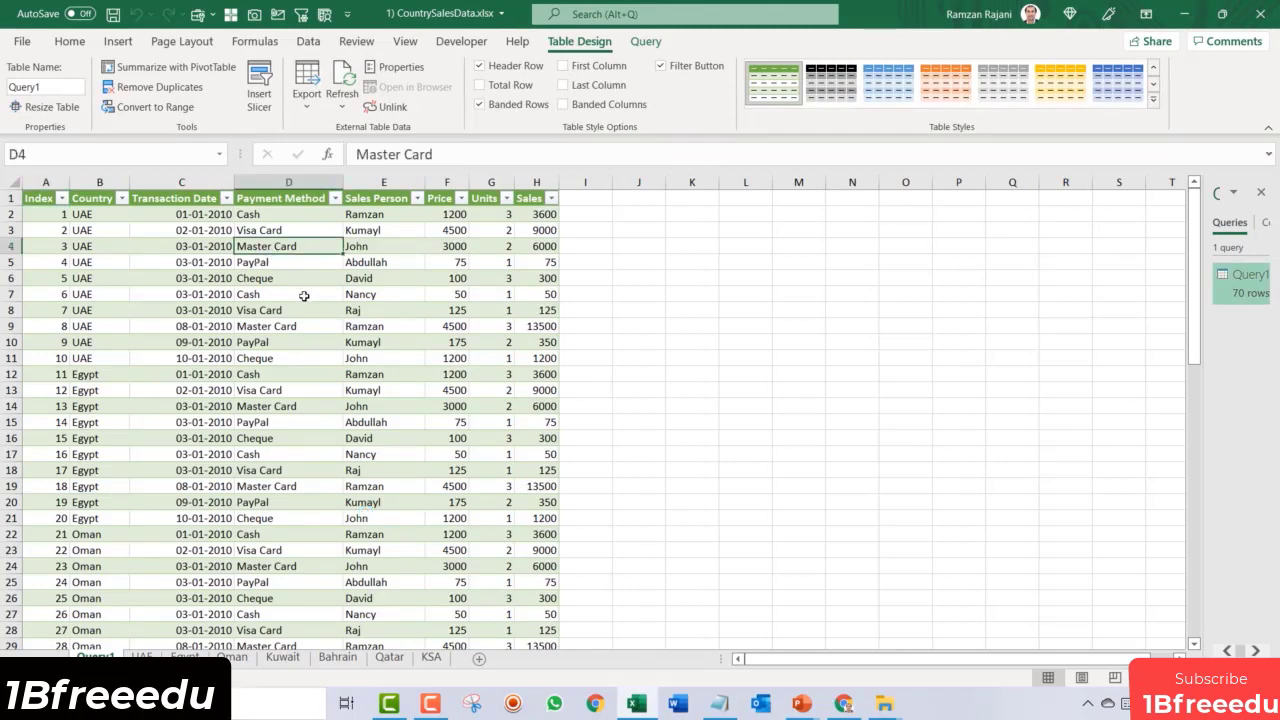
scroll(304, 296, "down", 15)
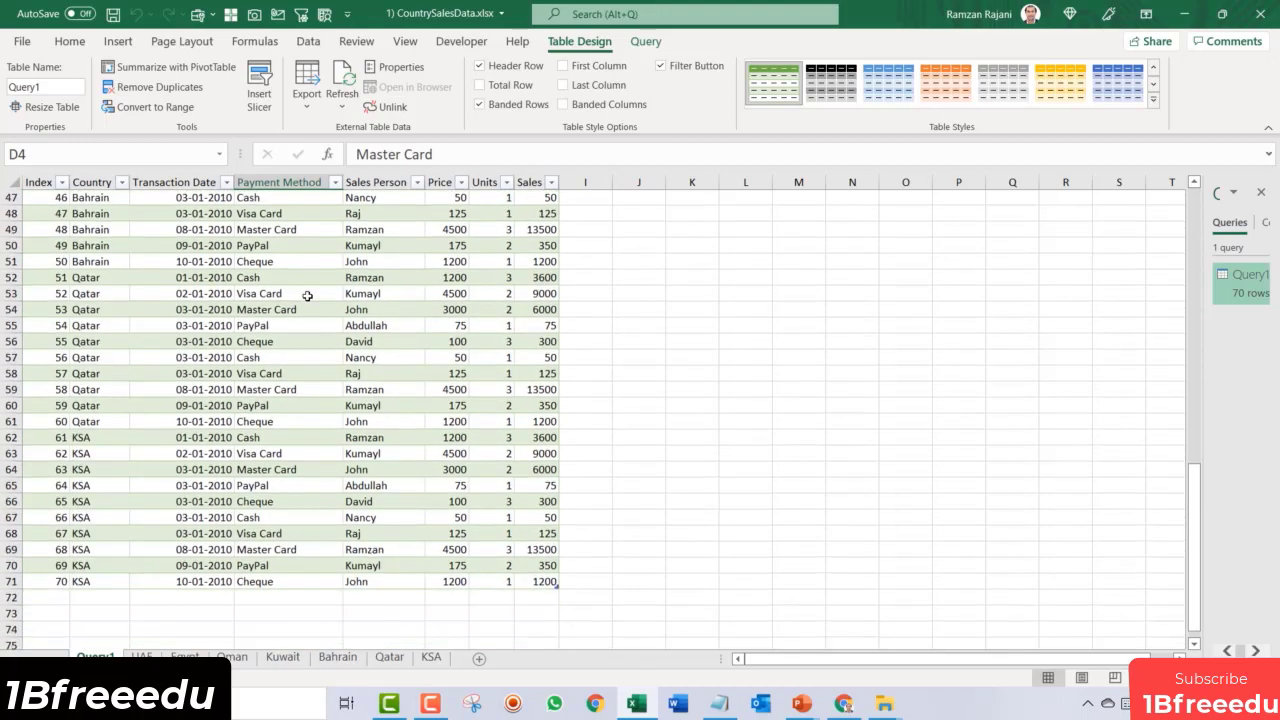
scroll(307, 295, "up", 15)
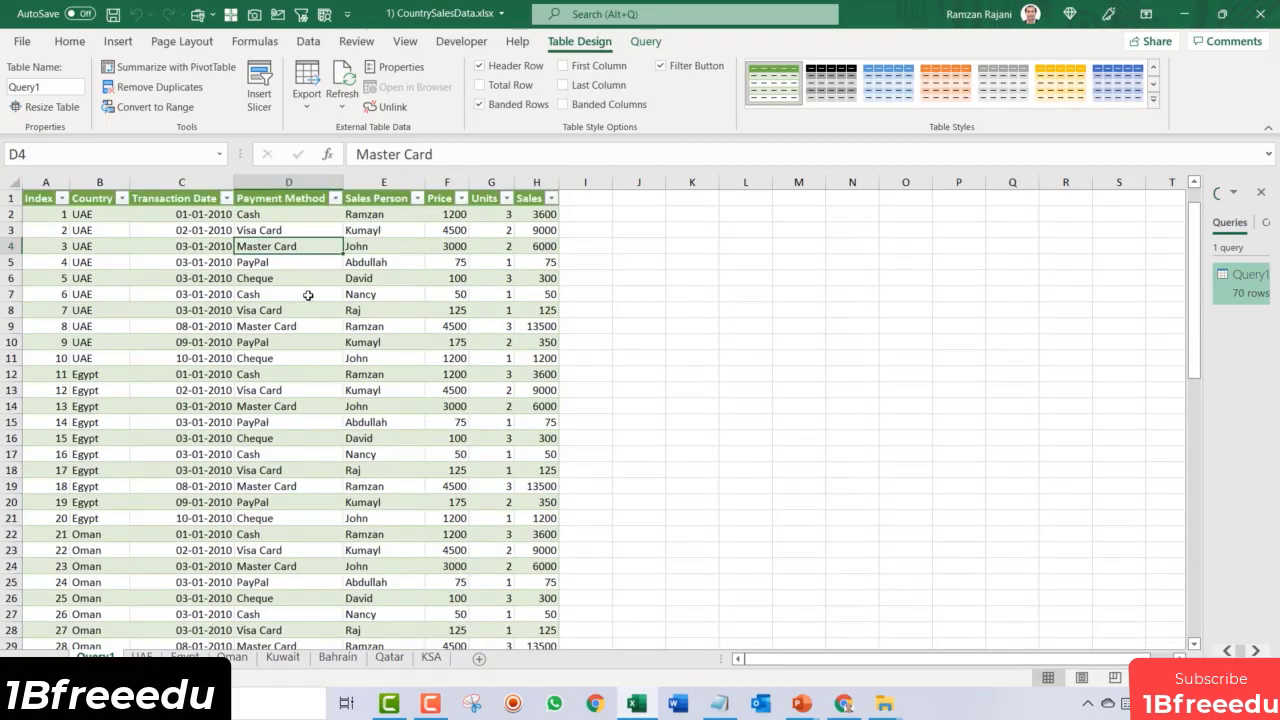
left_click(197, 267)
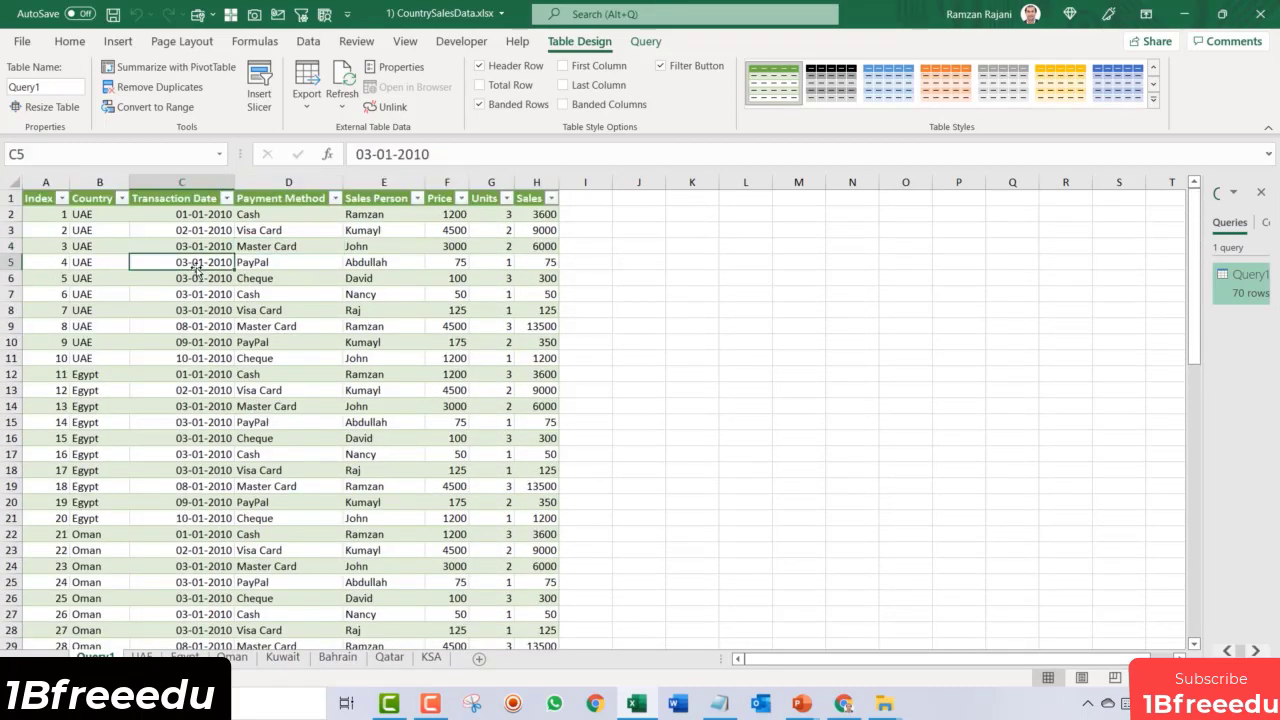
scroll(196, 265, "up", 3, "ctrl")
key("ctrl+Home")
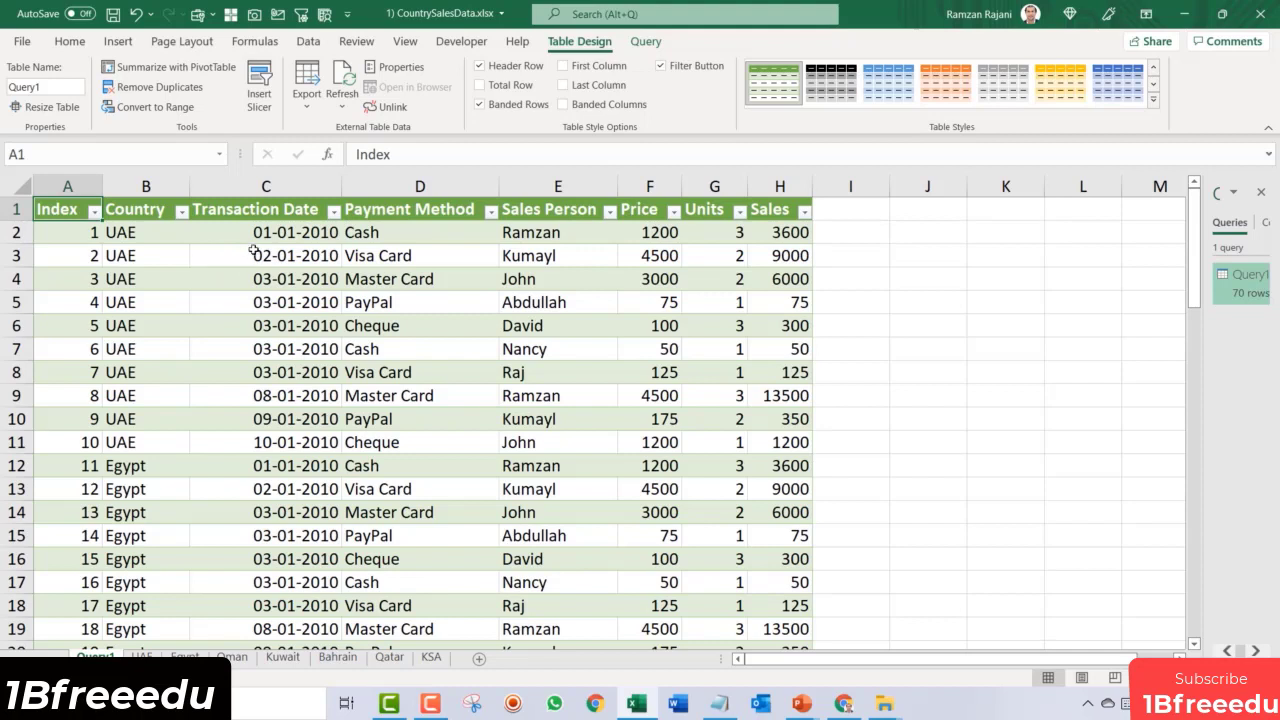
Step: Examine the year, month and day grouping in the Transaction Date column's filter list, then close it without filtering
left_click(282, 212)
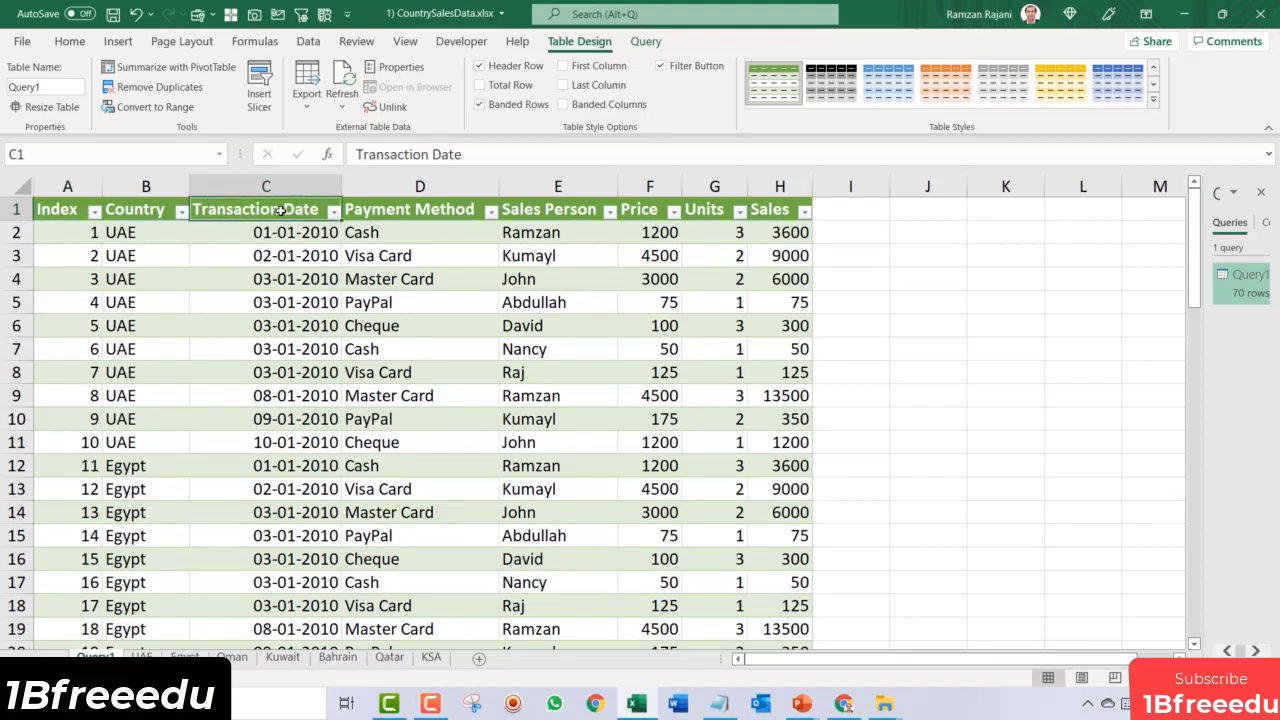
left_click(333, 214)
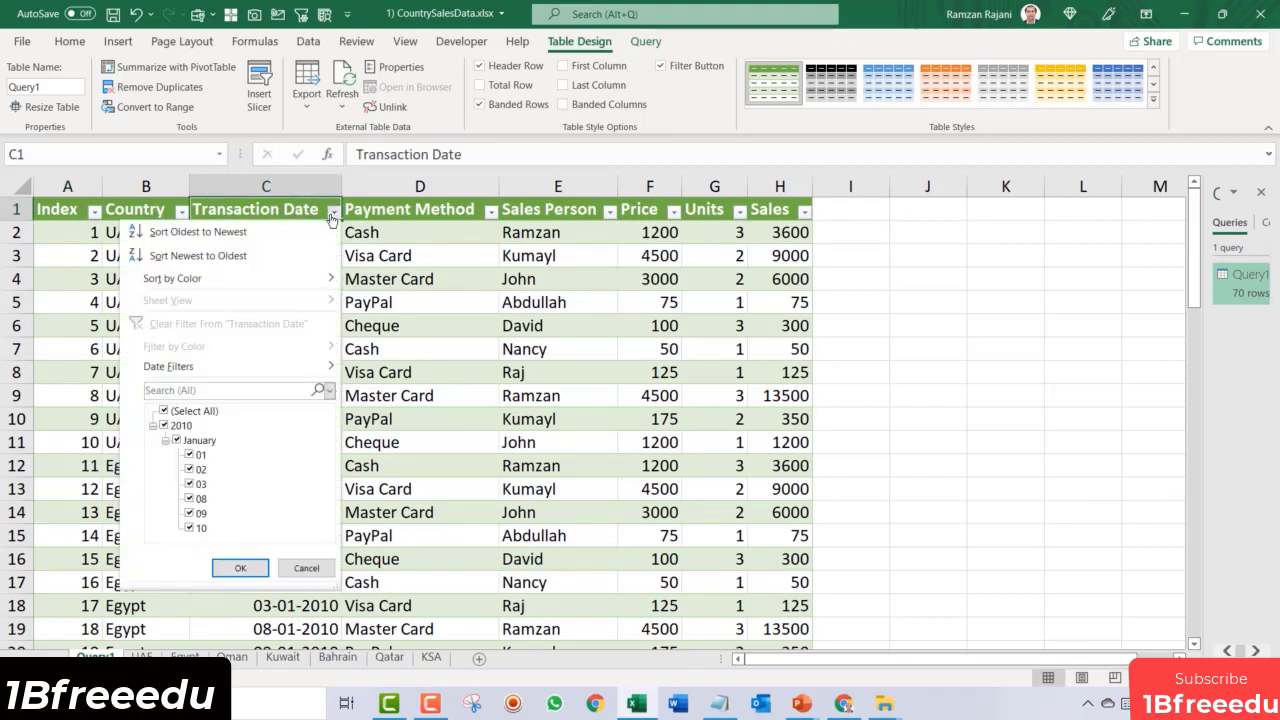
left_click(166, 440)
left_click(153, 426)
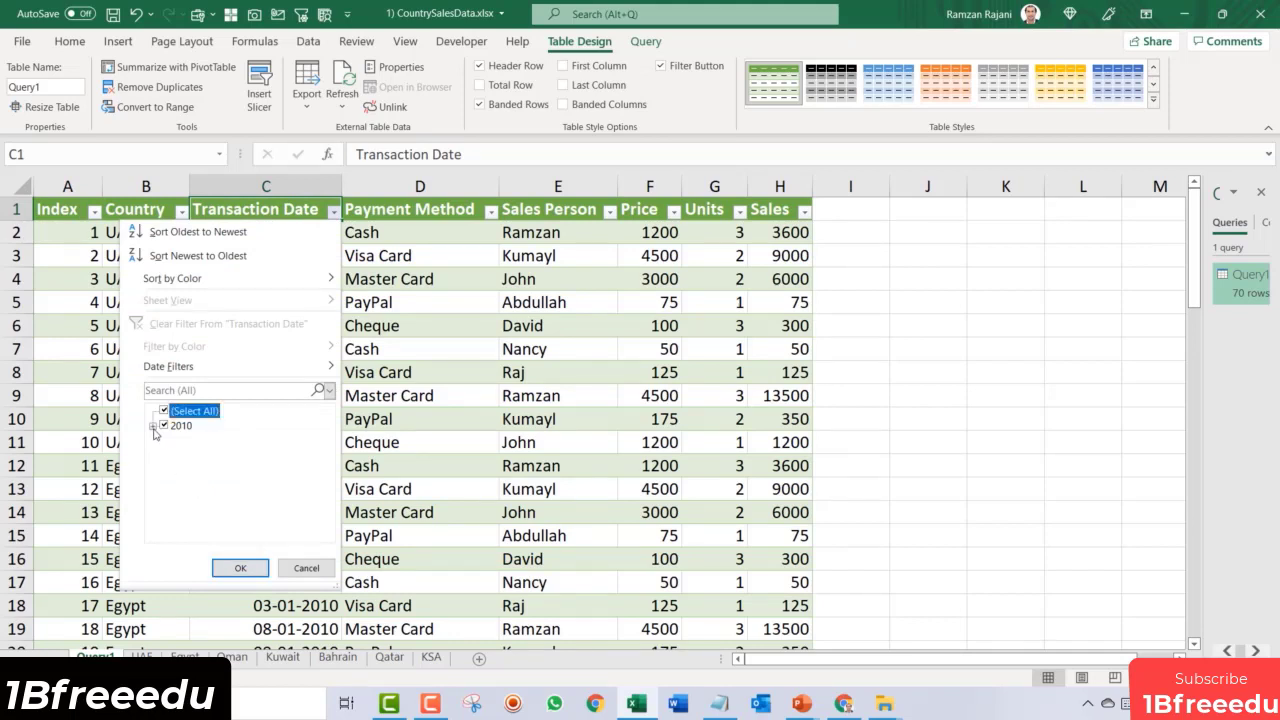
left_click(153, 426)
left_click(166, 441)
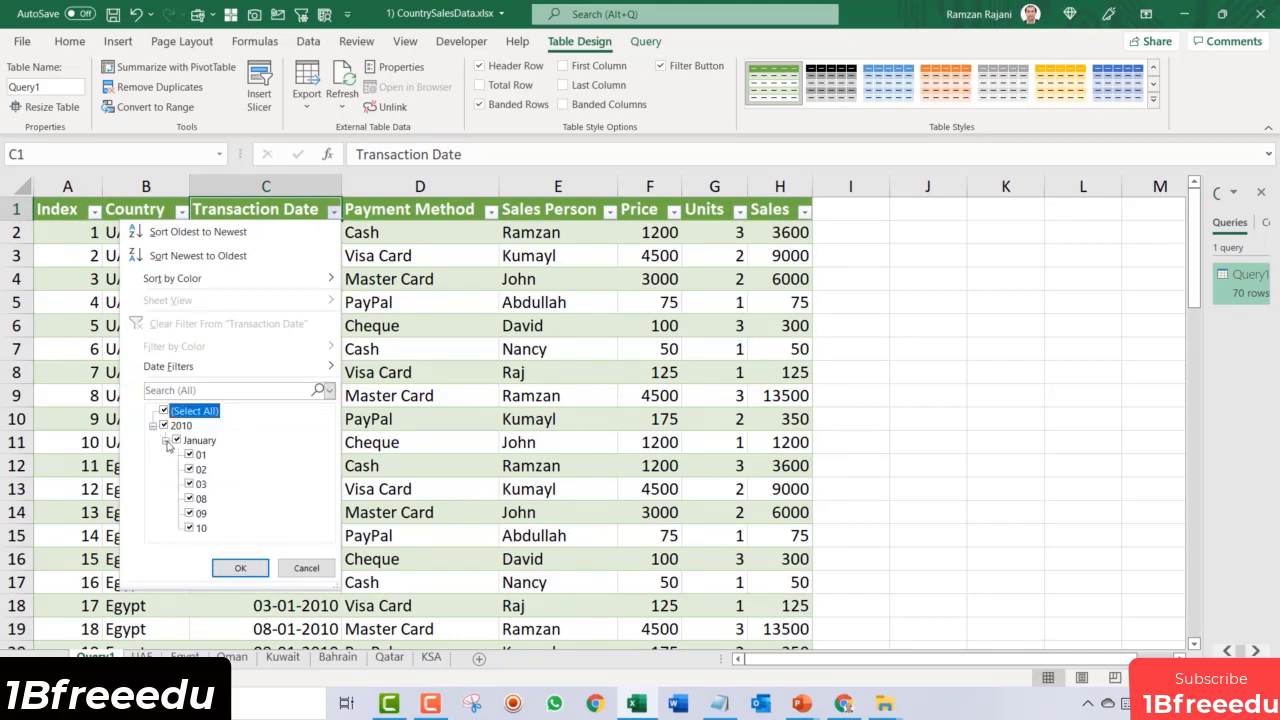
left_click(452, 320)
left_click(441, 302)
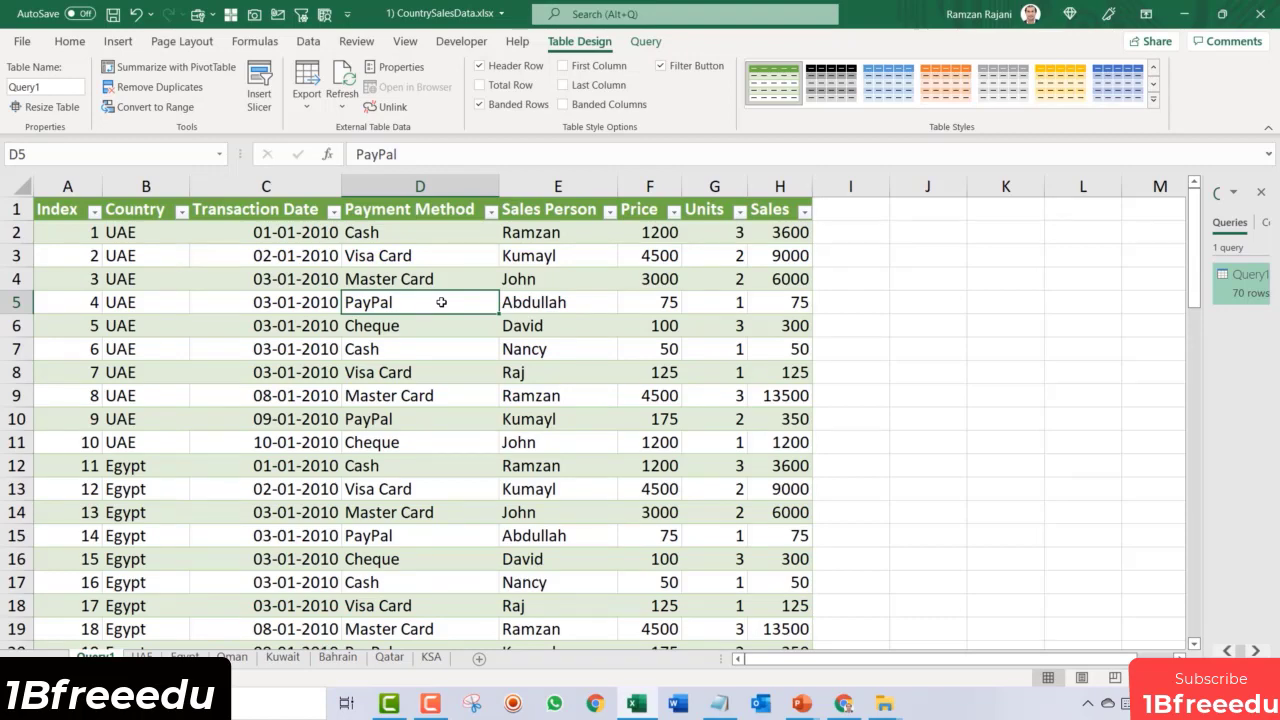
Step: Switch to Steps to Combine Sheet.txt in Notepad and review the notes on the blank query and the Excel.CurrentWorkbook() formula
key("alt+Tab")
key("alt+Tab")
key("alt+Tab")
key("alt+Tab")
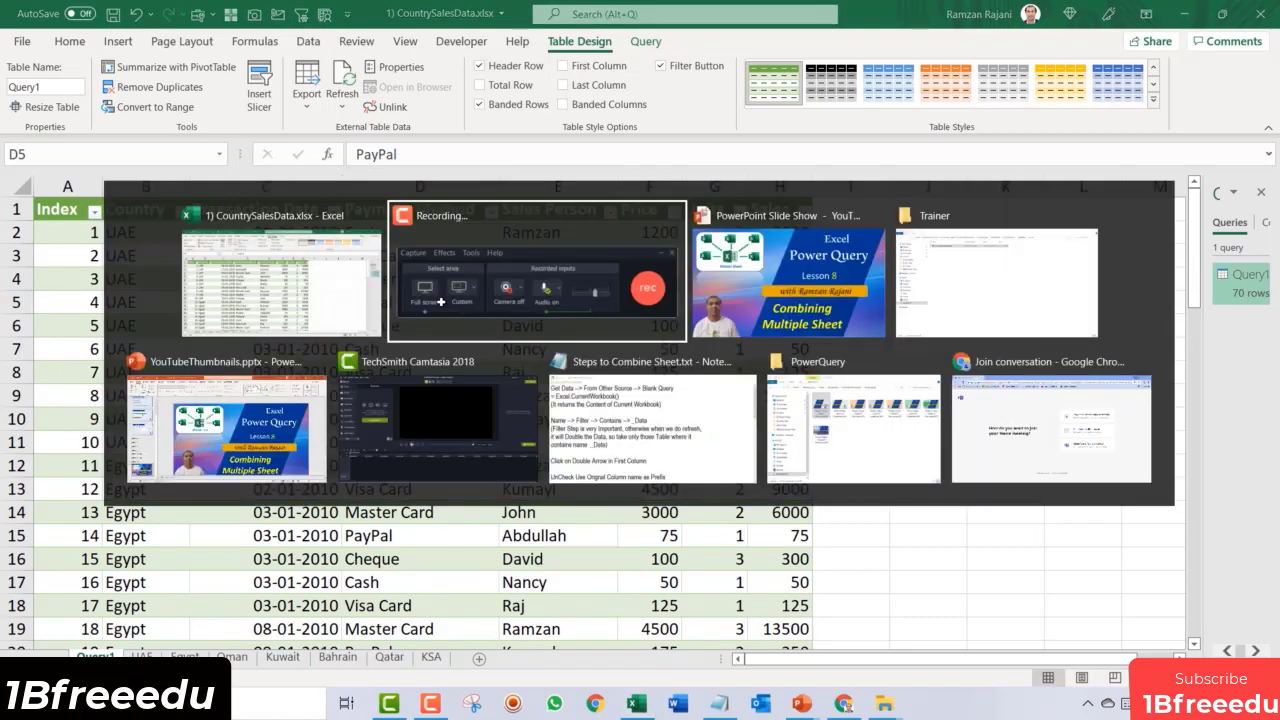
key("alt+Tab")
key("alt+Tab")
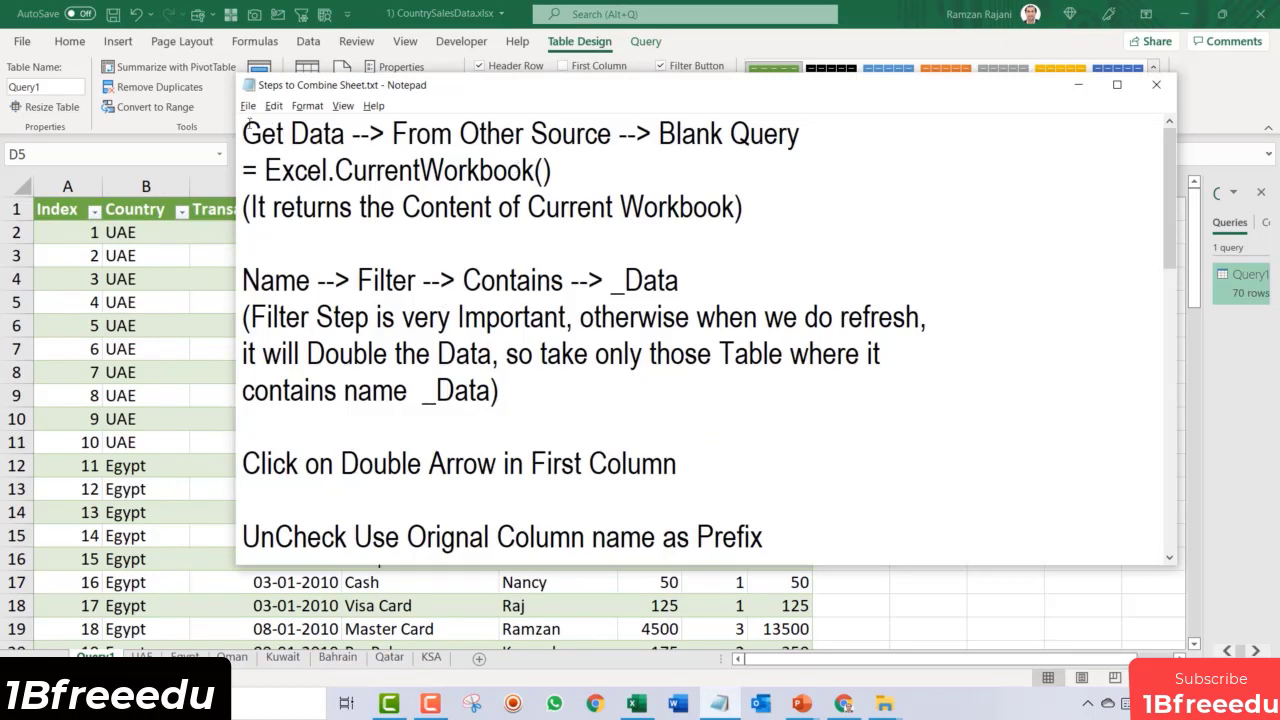
key("shift+Right")
key("shift+Right")
key("shift+Right")
key("shift+Right")
key("shift+Right")
key("shift+Right")
key("shift+Right")
key("shift+Right")
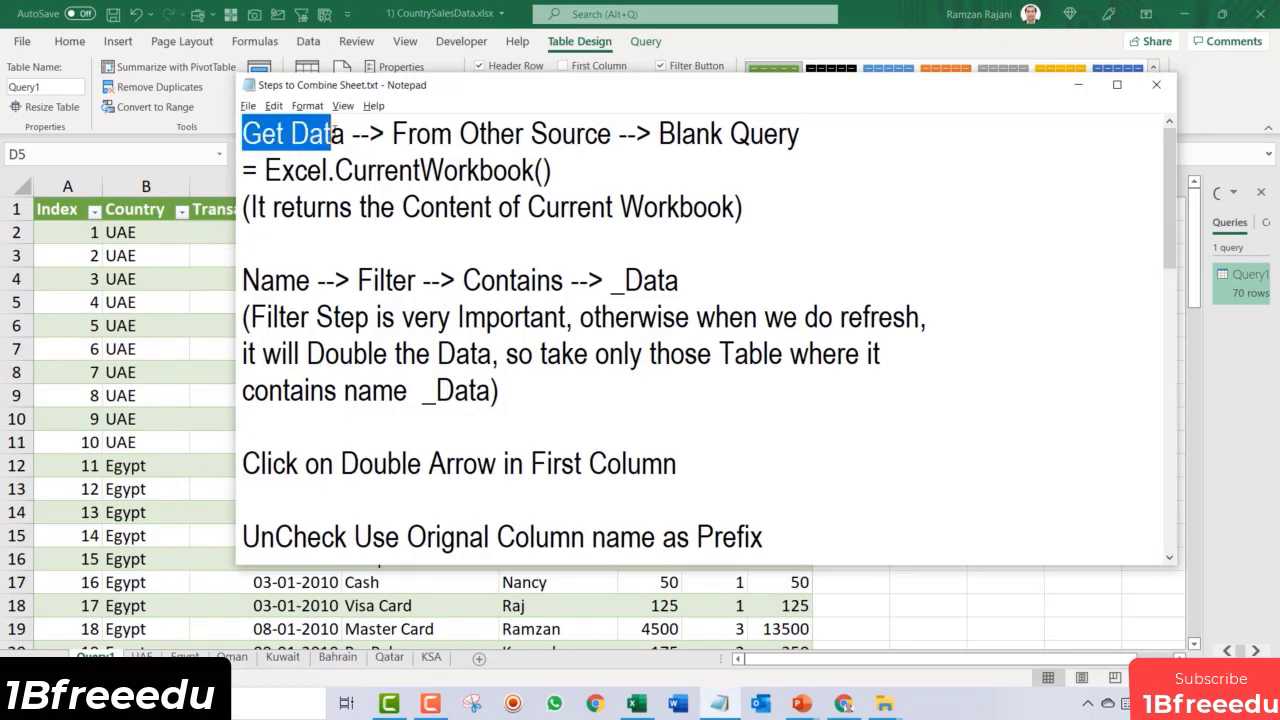
left_click_drag(390, 134, 800, 134)
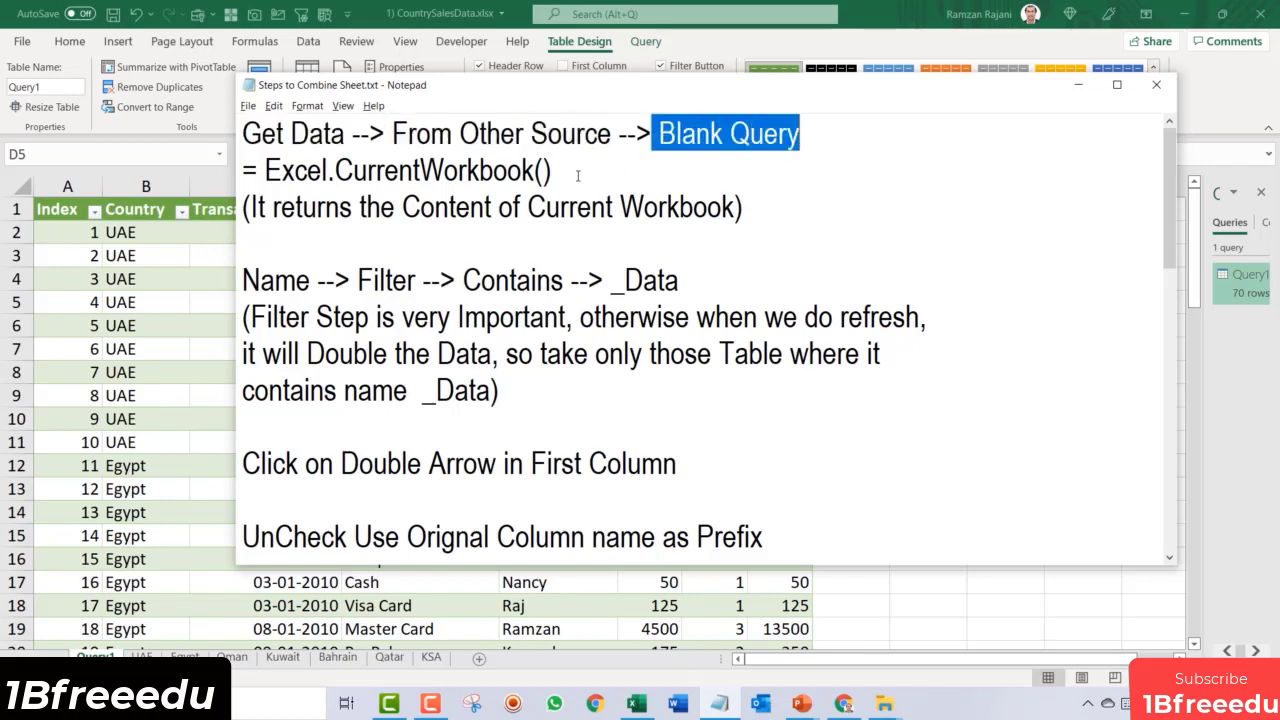
left_click_drag(552, 170, 233, 175)
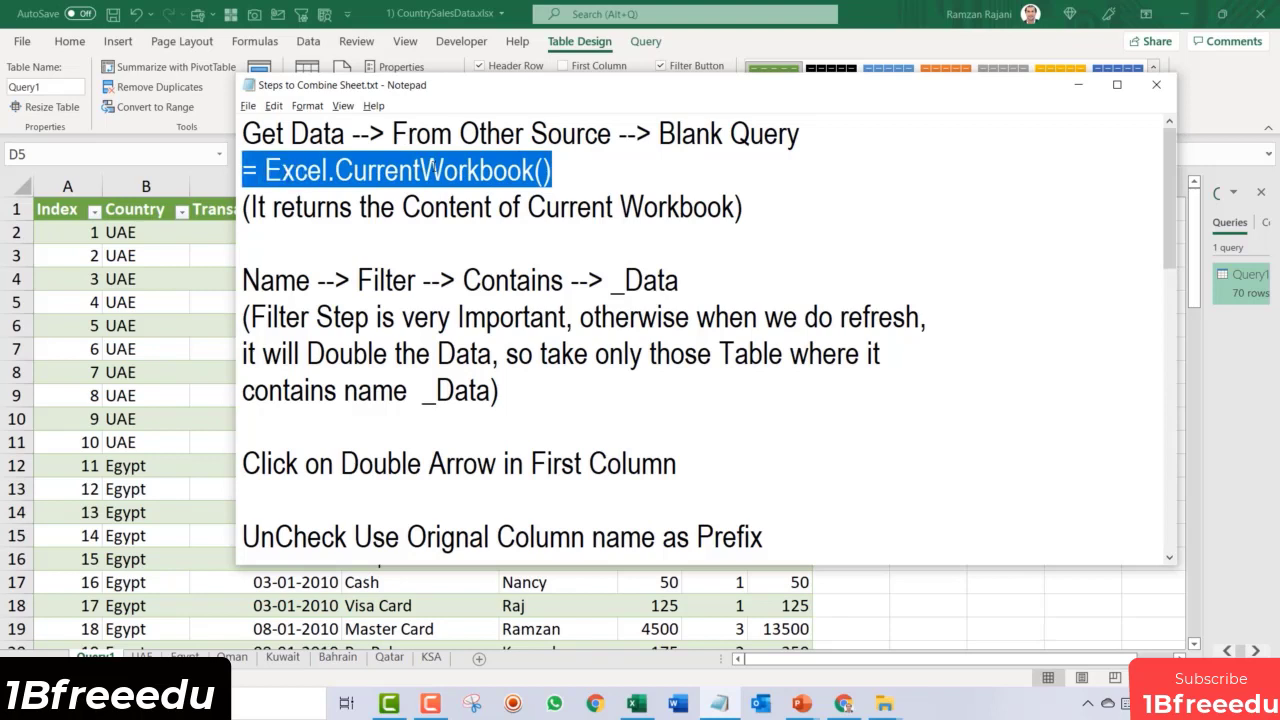
left_click(444, 170)
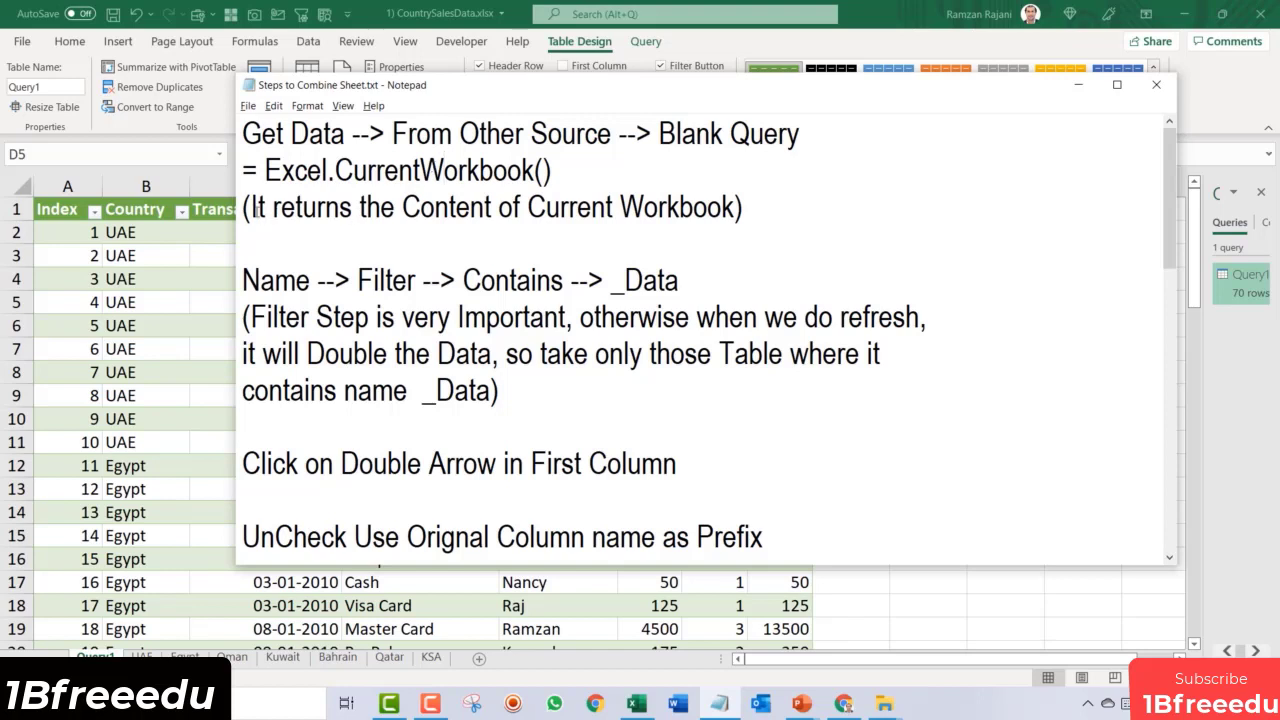
left_click(251, 207)
left_click_drag(251, 207, 744, 205)
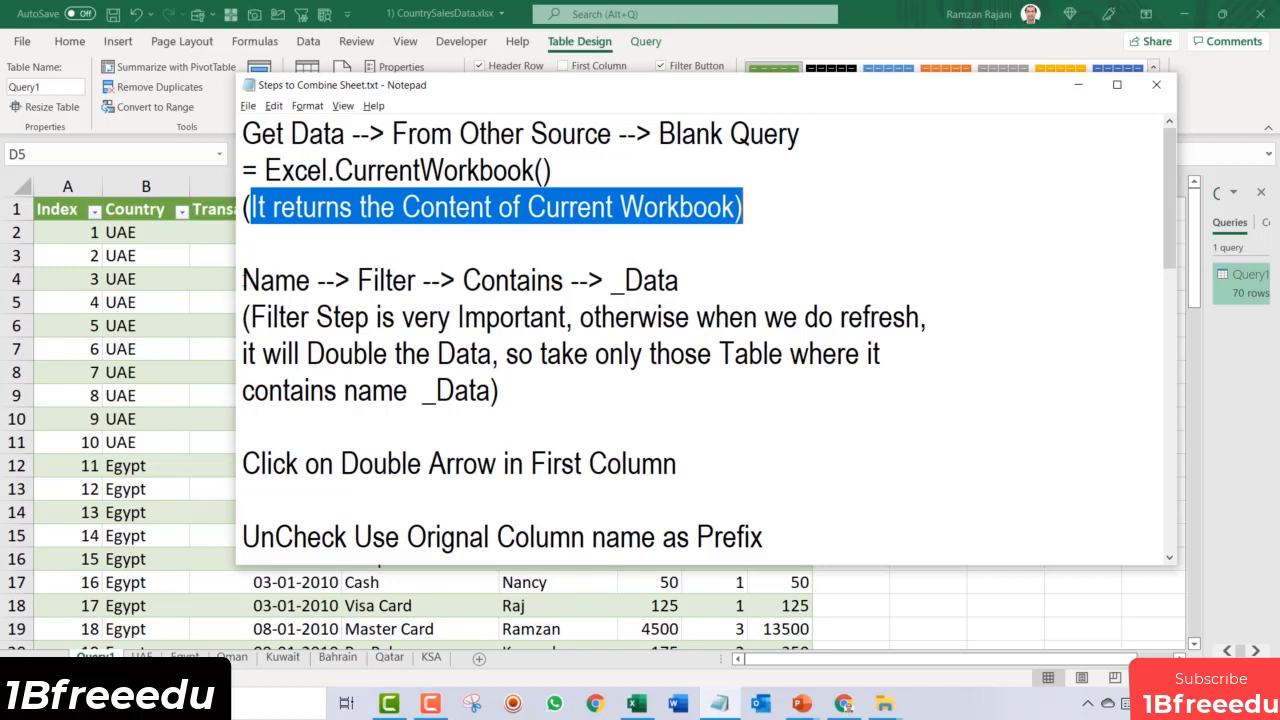
Step: Replace the word Contains with "Ends With" in the note line about filtering the Name column by _Data
left_click_drag(243, 281, 436, 287)
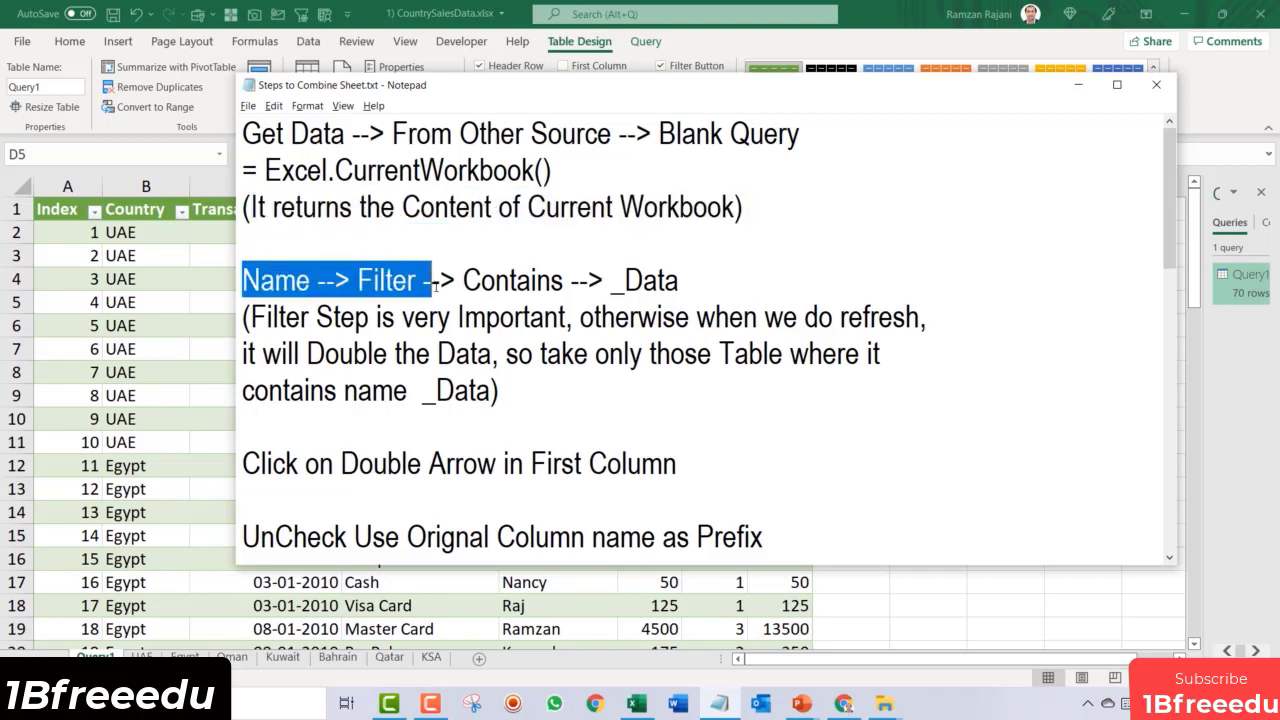
double_click(532, 284)
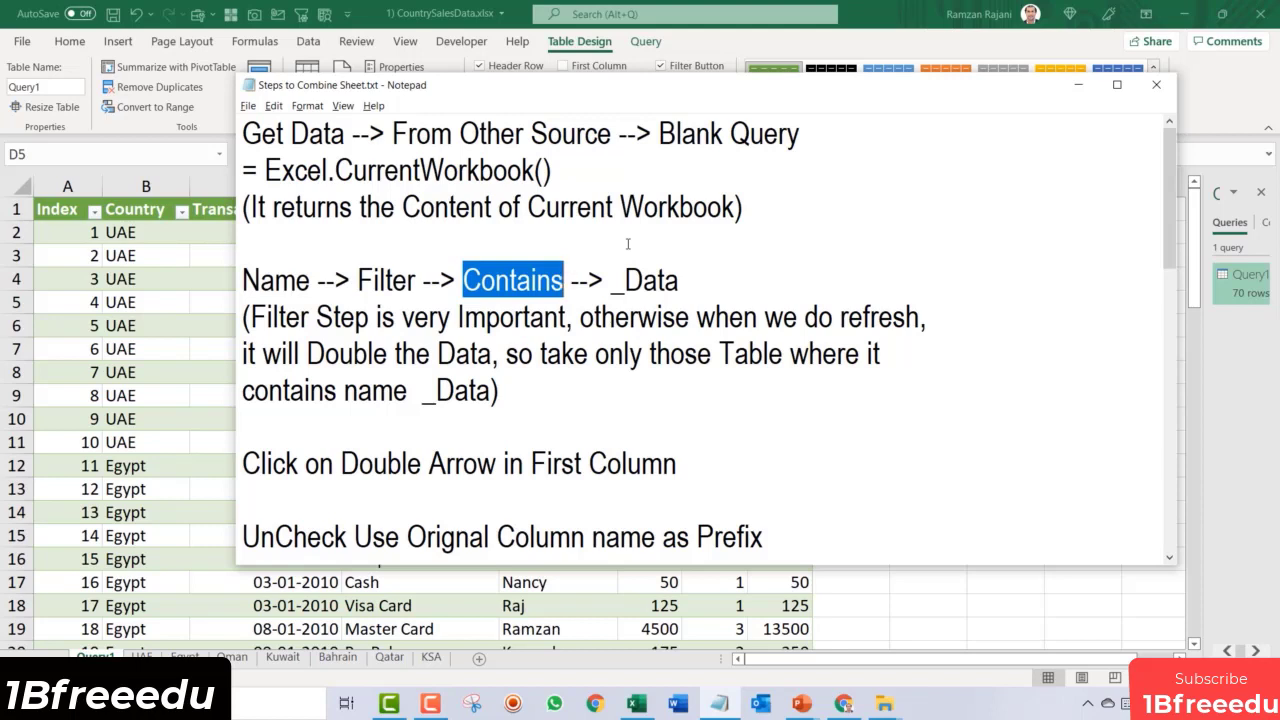
type("Ends With")
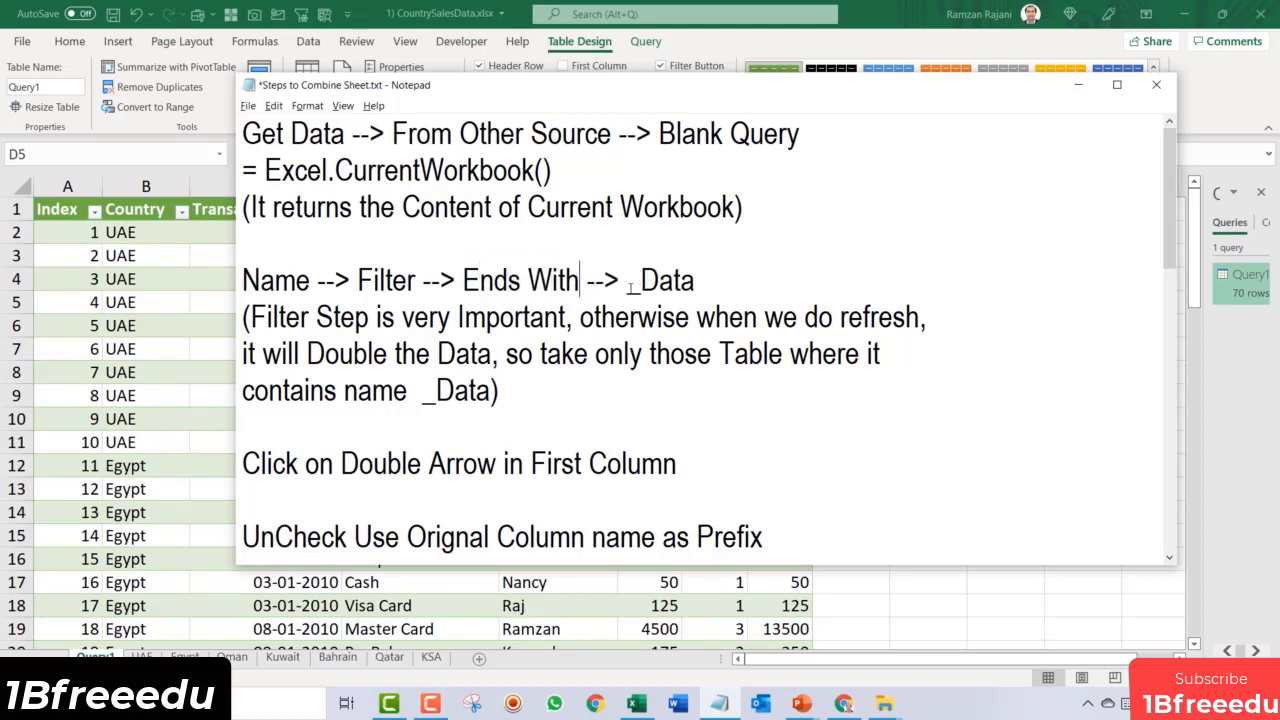
left_click_drag(627, 283, 695, 283)
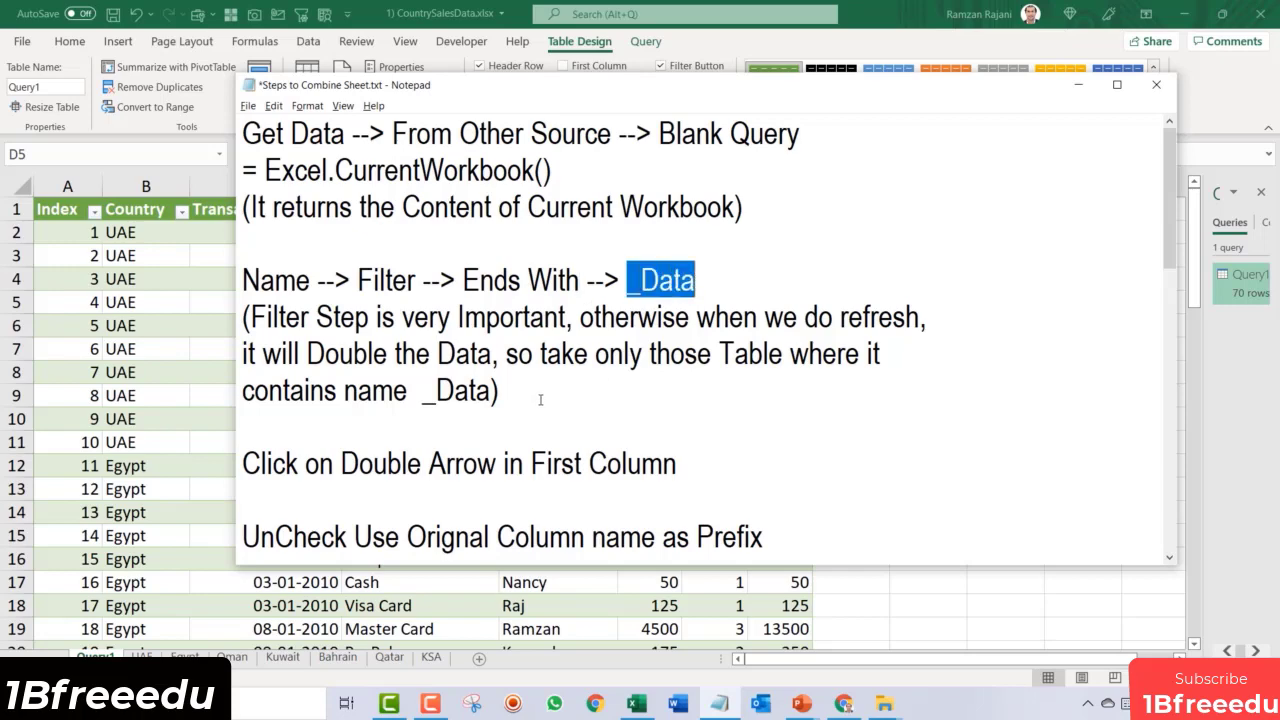
Step: Review the notes on expanding the first column, unchecking the prefix, deleting the last column and changing the Transaction Date type
scroll(538, 388, "down", 1)
scroll(538, 388, "down", 1)
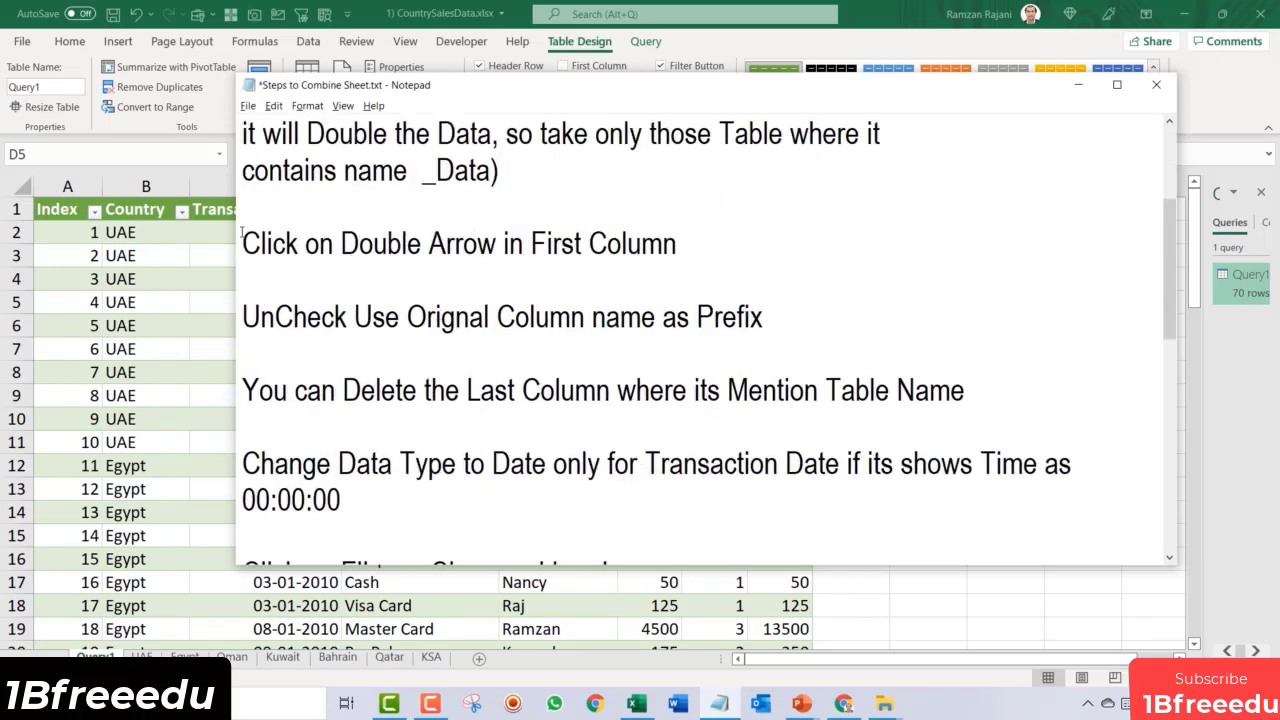
left_click_drag(243, 240, 678, 244)
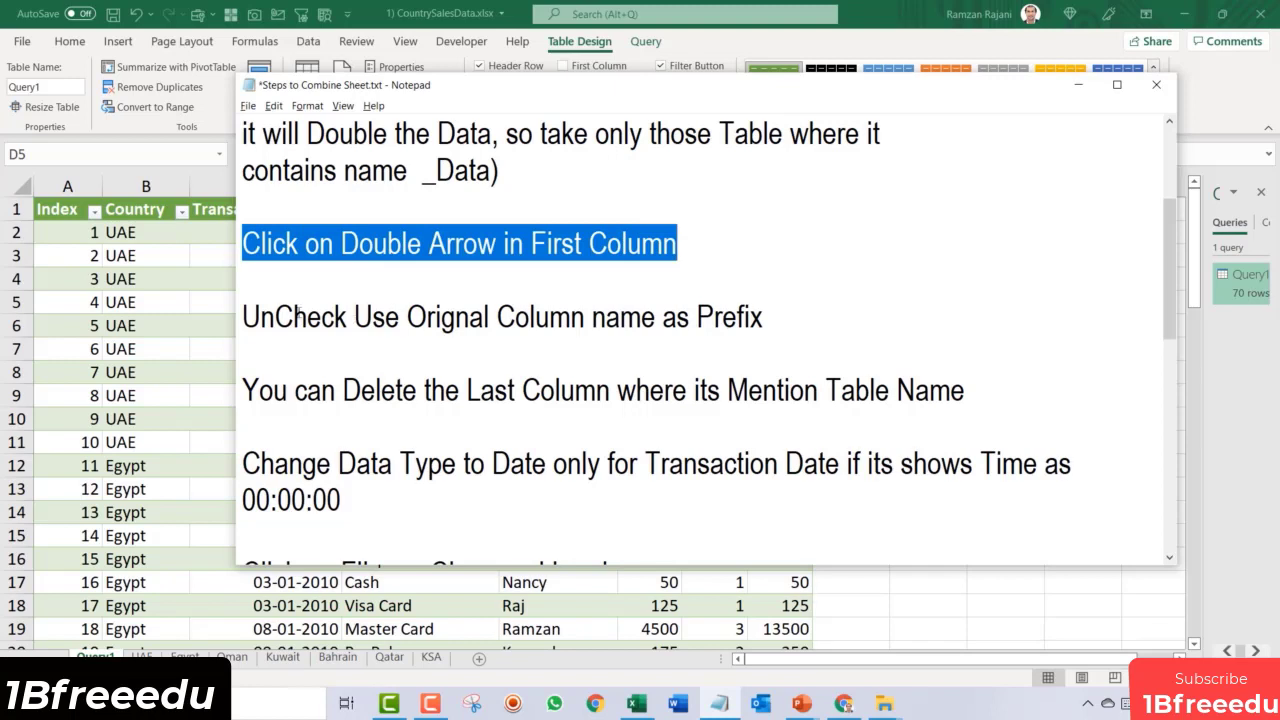
left_click_drag(293, 317, 355, 317)
left_click_drag(437, 312, 751, 317)
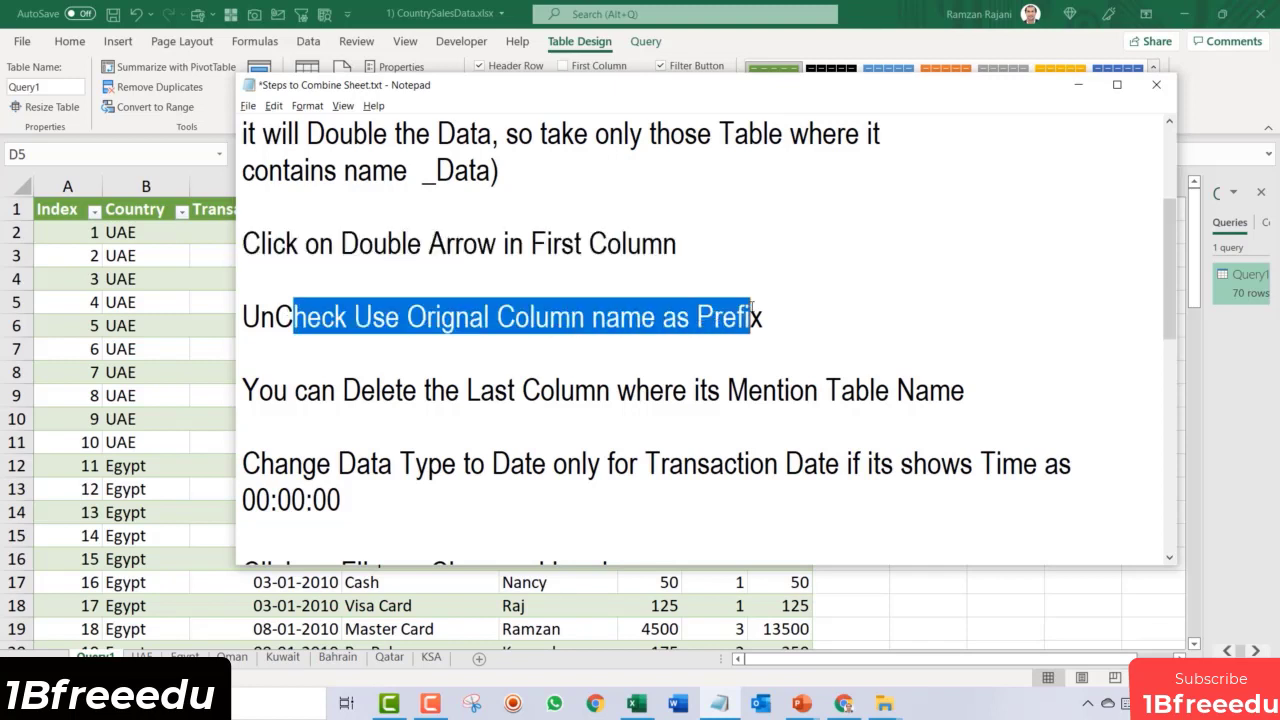
left_click_drag(375, 390, 728, 390)
left_click_drag(243, 463, 405, 506)
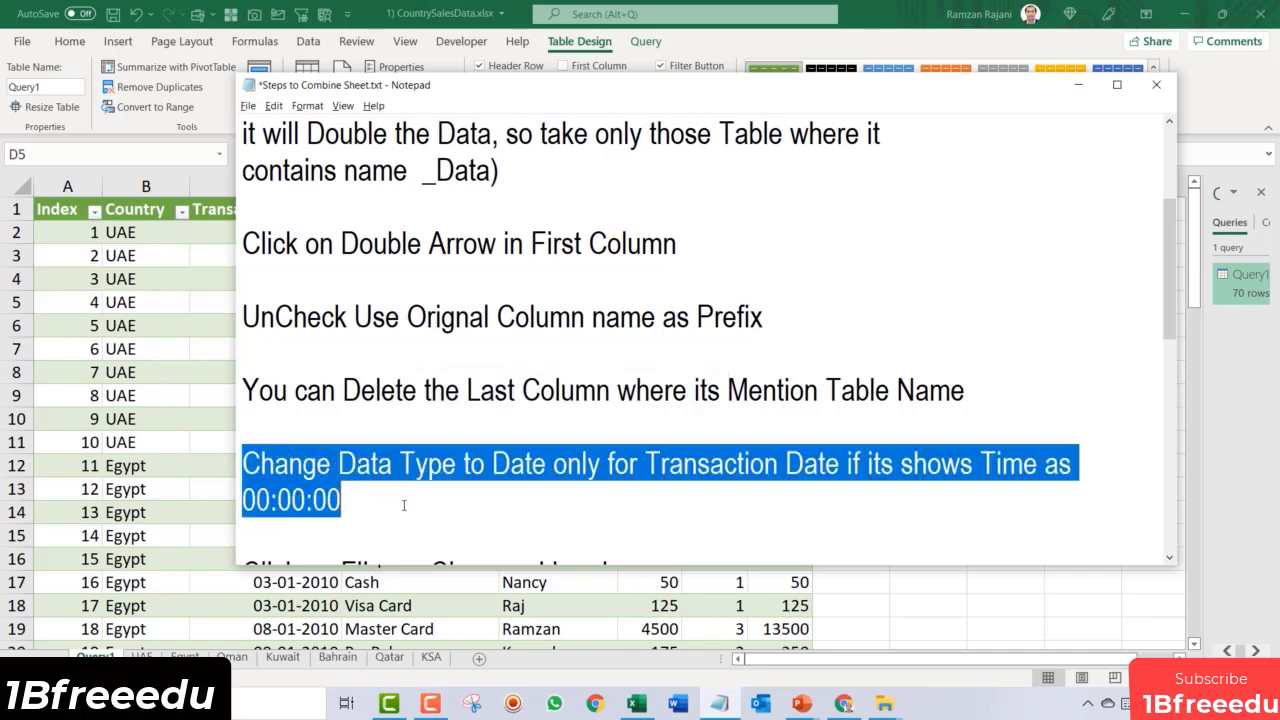
scroll(450, 437, "down", 1)
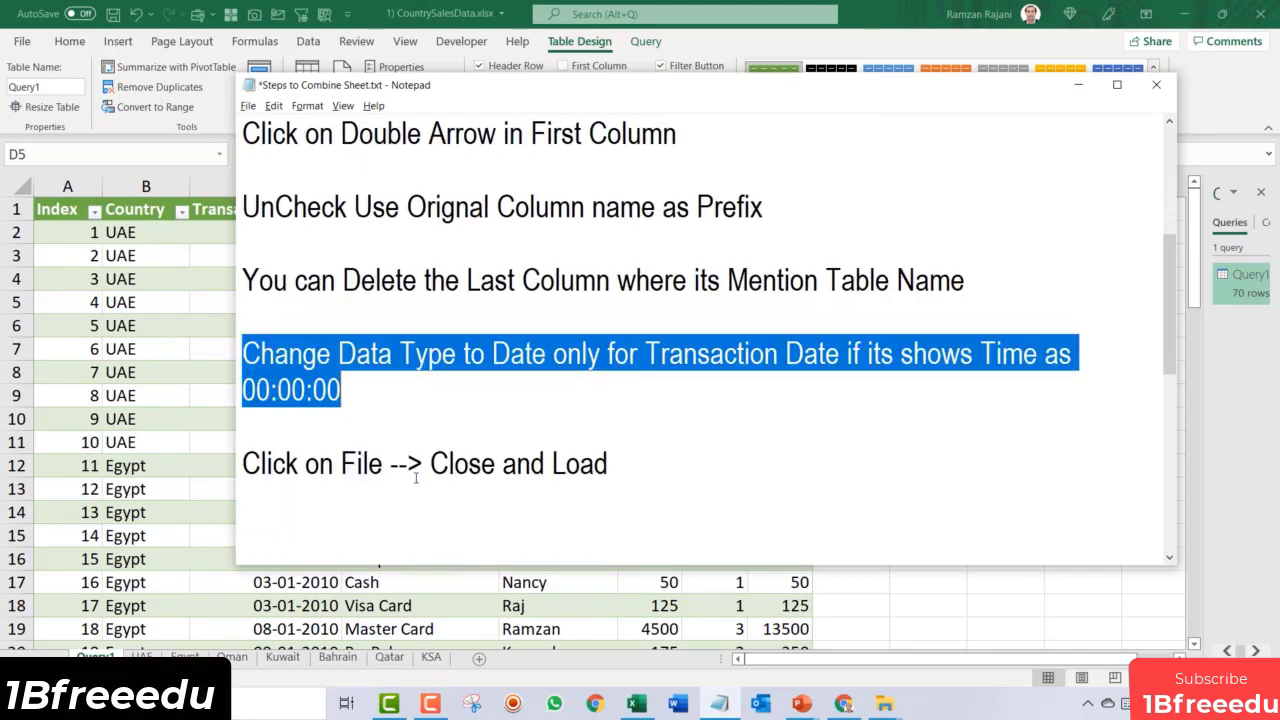
Step: Insert the line "Add Index Column for Numbering" between the date type note and the Close and Load note
left_click(287, 432)
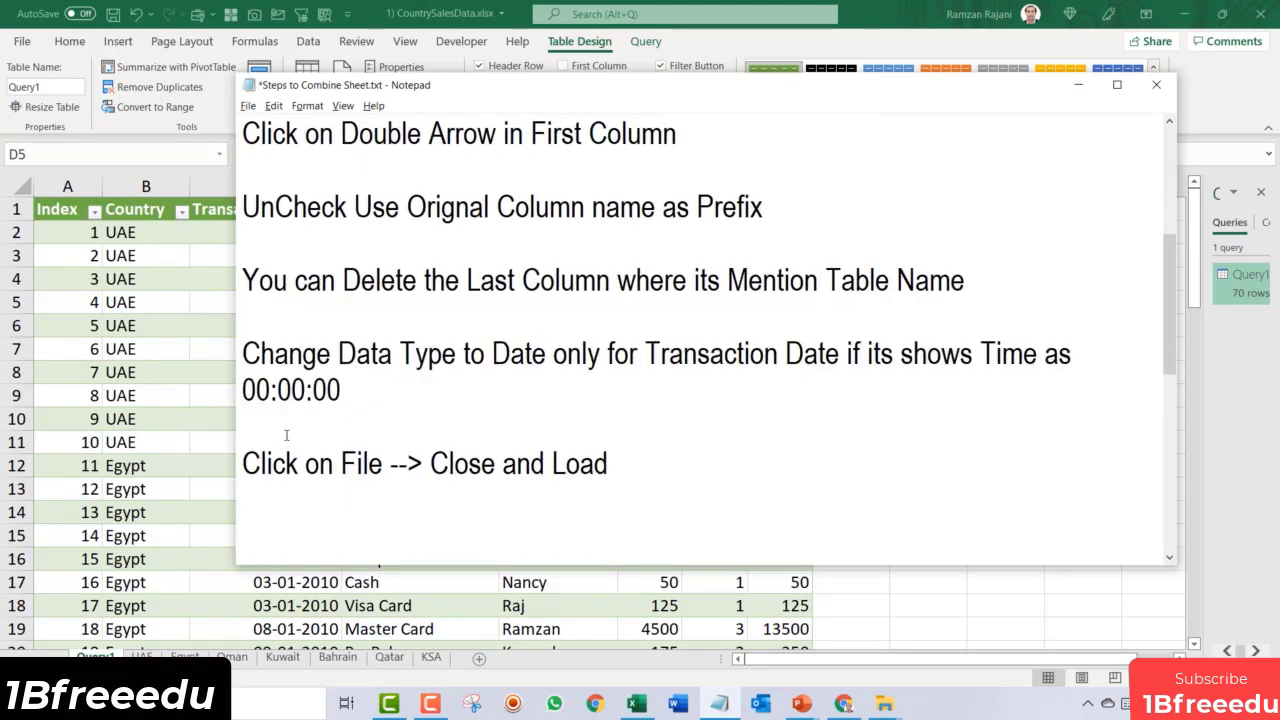
key("Return")
key("Up")
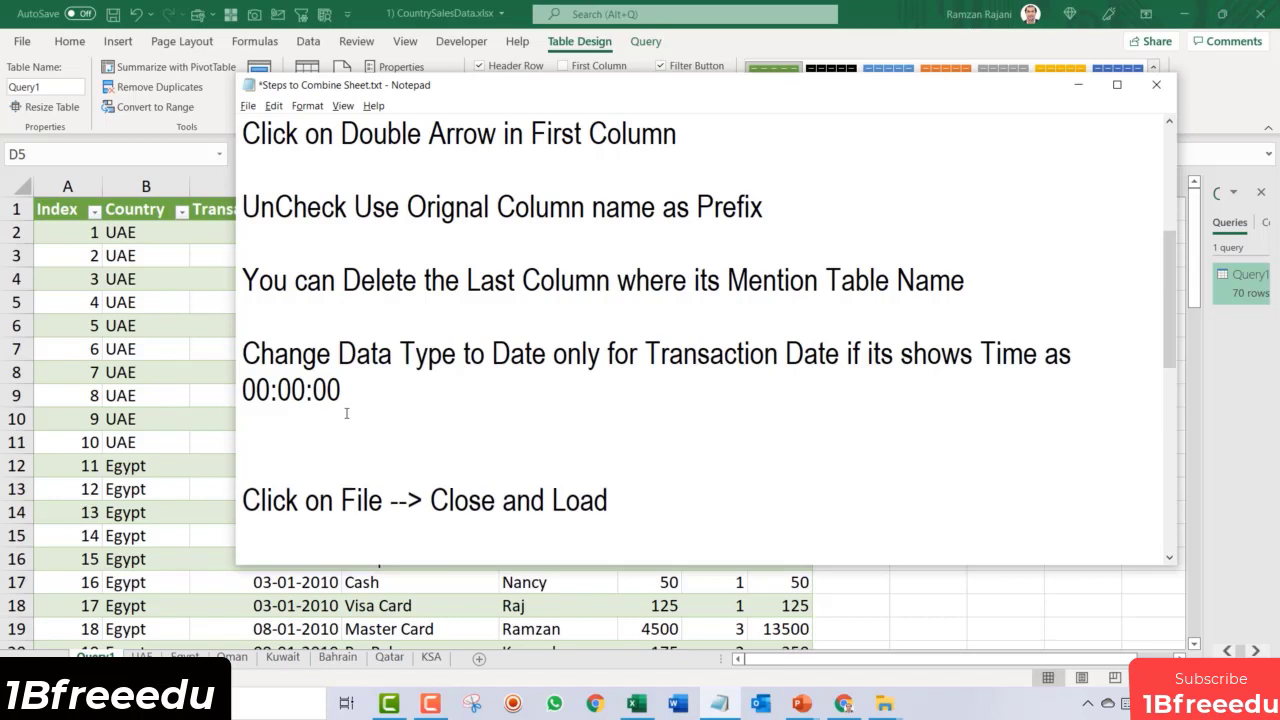
key("Return")
type("A")
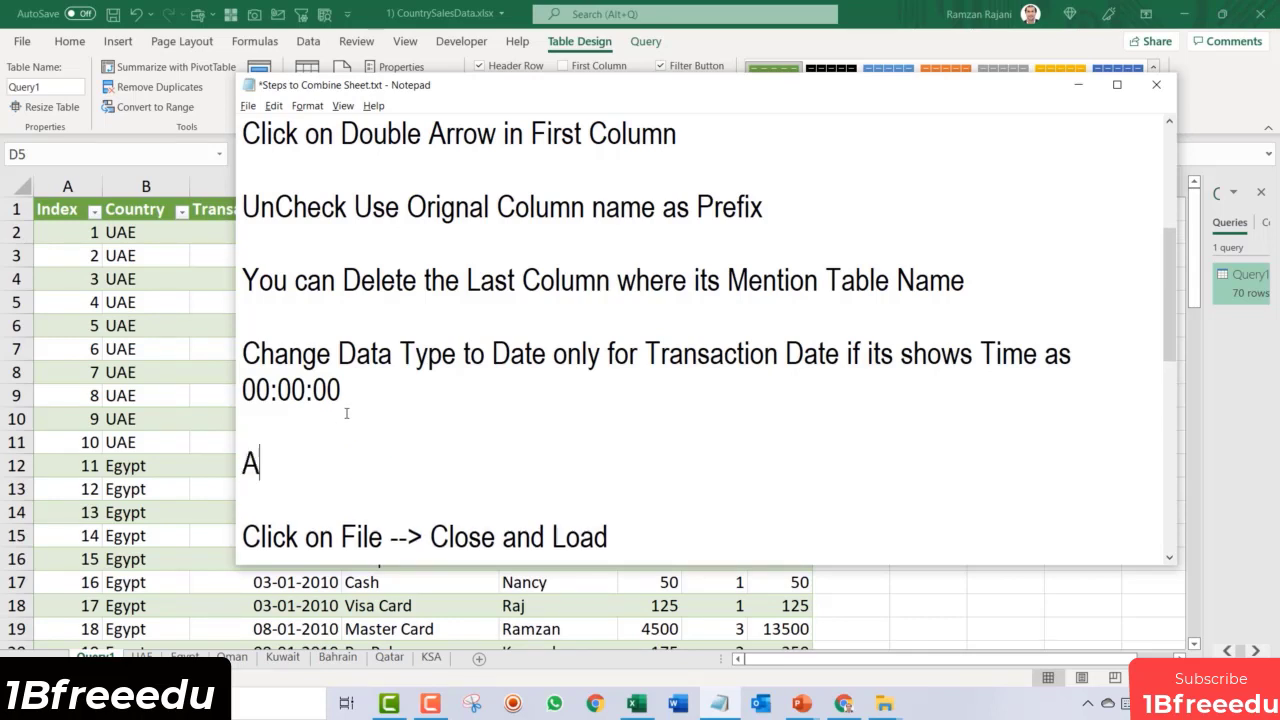
type("ddf")
key("BackSpace")
type("Index Colu")
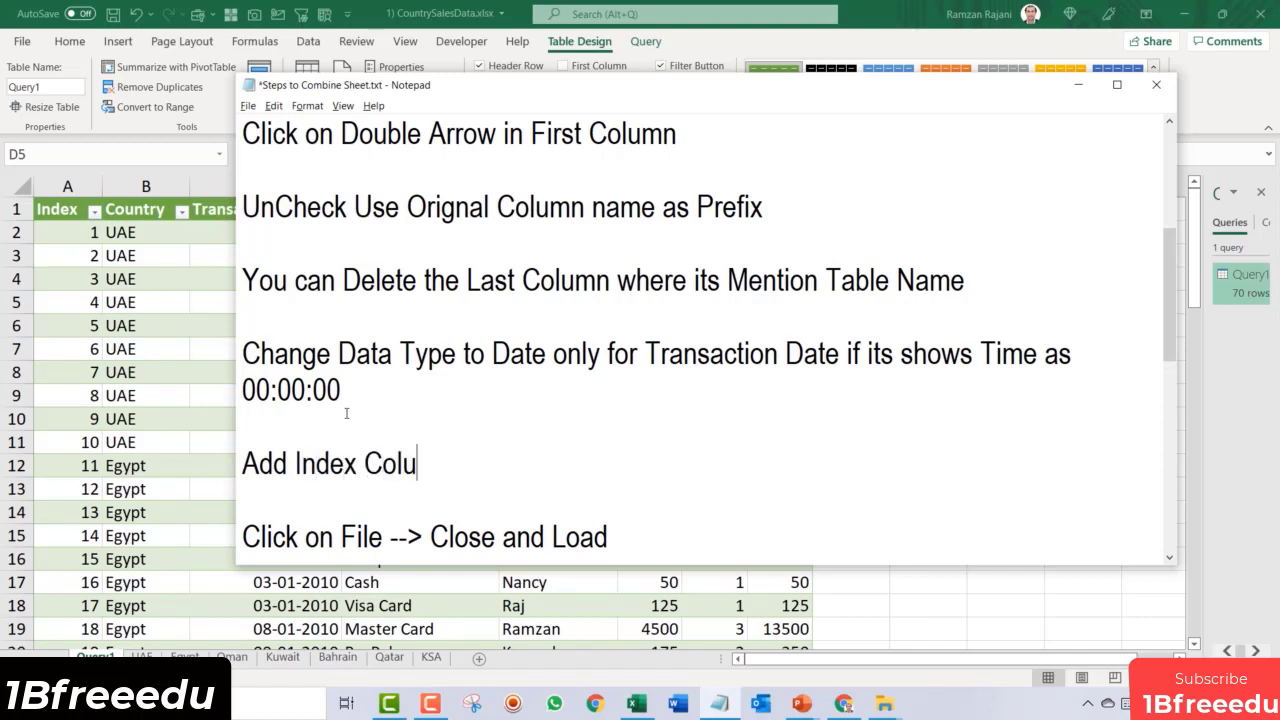
type("mn for Numbering")
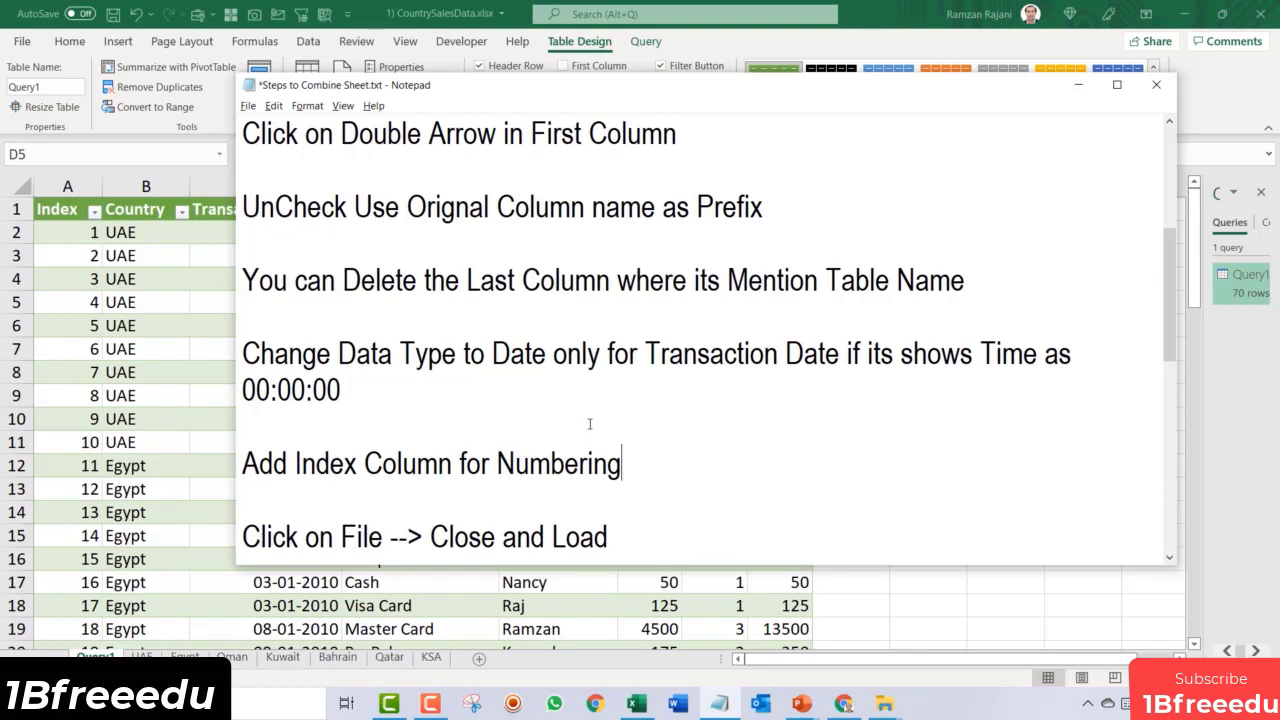
Step: Return to the beginning of the notes and save the edited text file
scroll(590, 424, "up", 3)
left_click(248, 105)
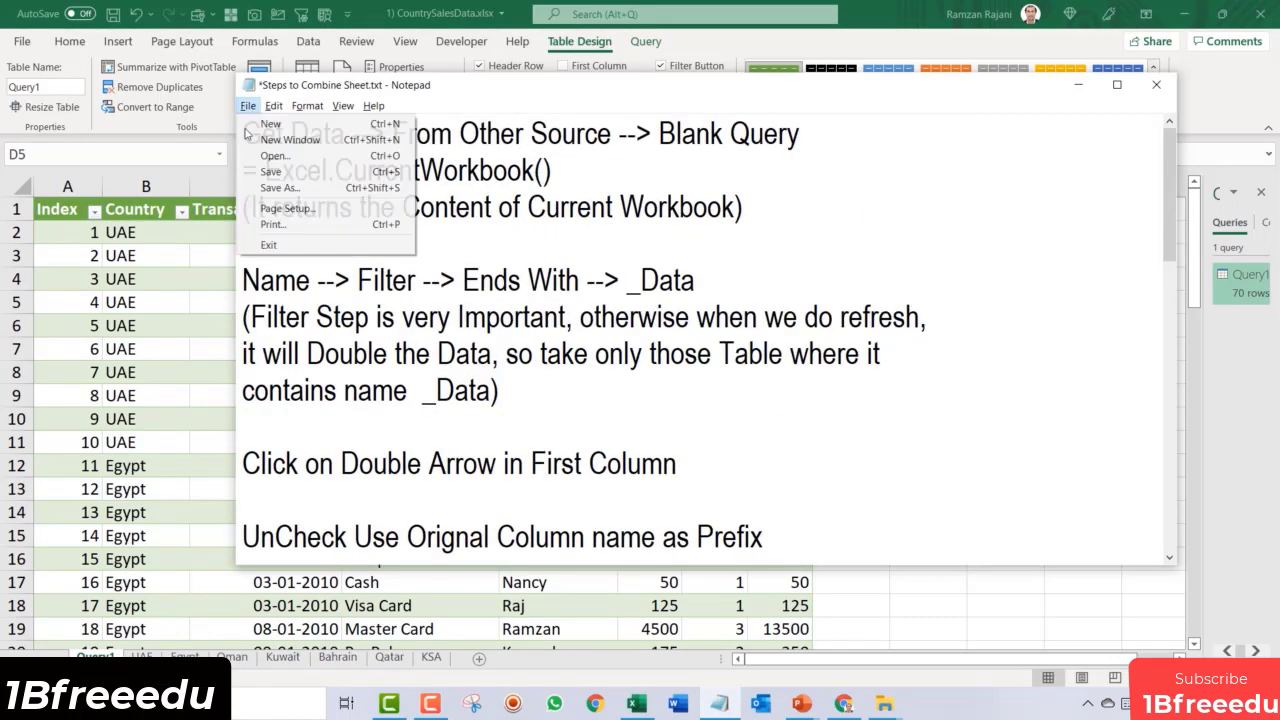
left_click(268, 172)
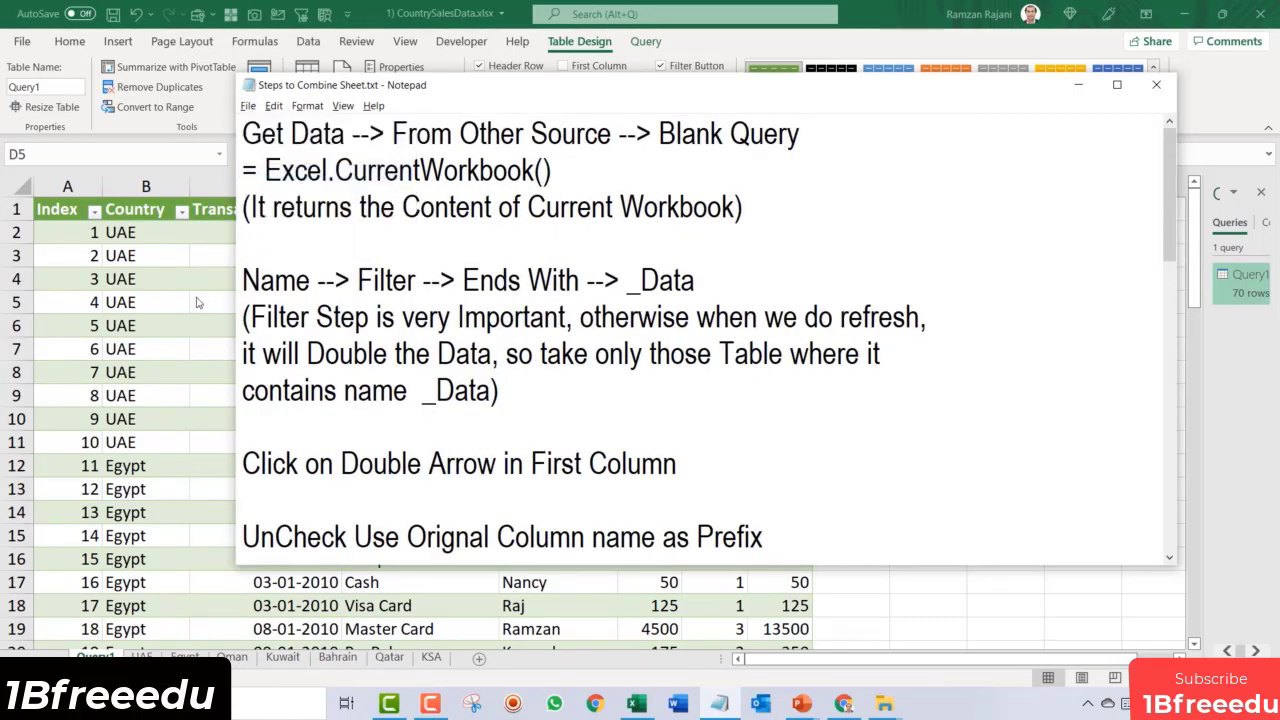
left_click(400, 302)
left_click(381, 279)
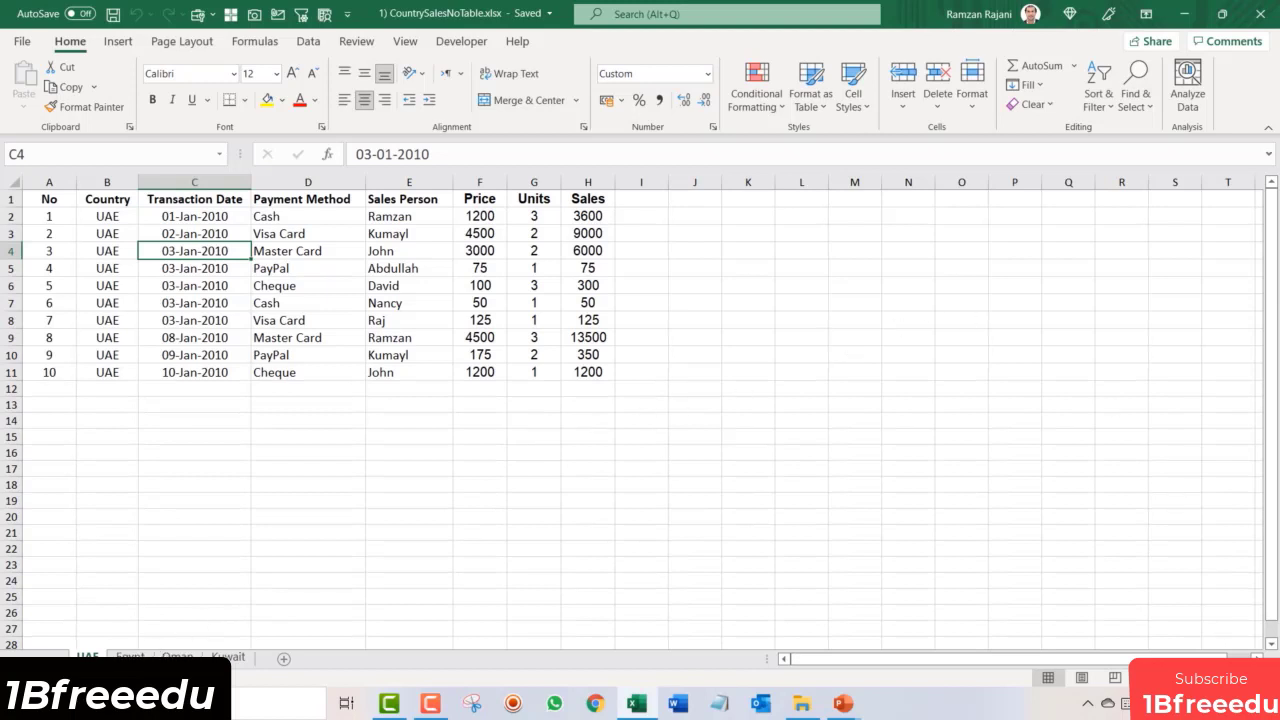
Step: Look through the Egypt, Oman and Kuwait sheets of CountrySalesNoTable.xlsx, then return to the UAE sheet
left_click(130, 657)
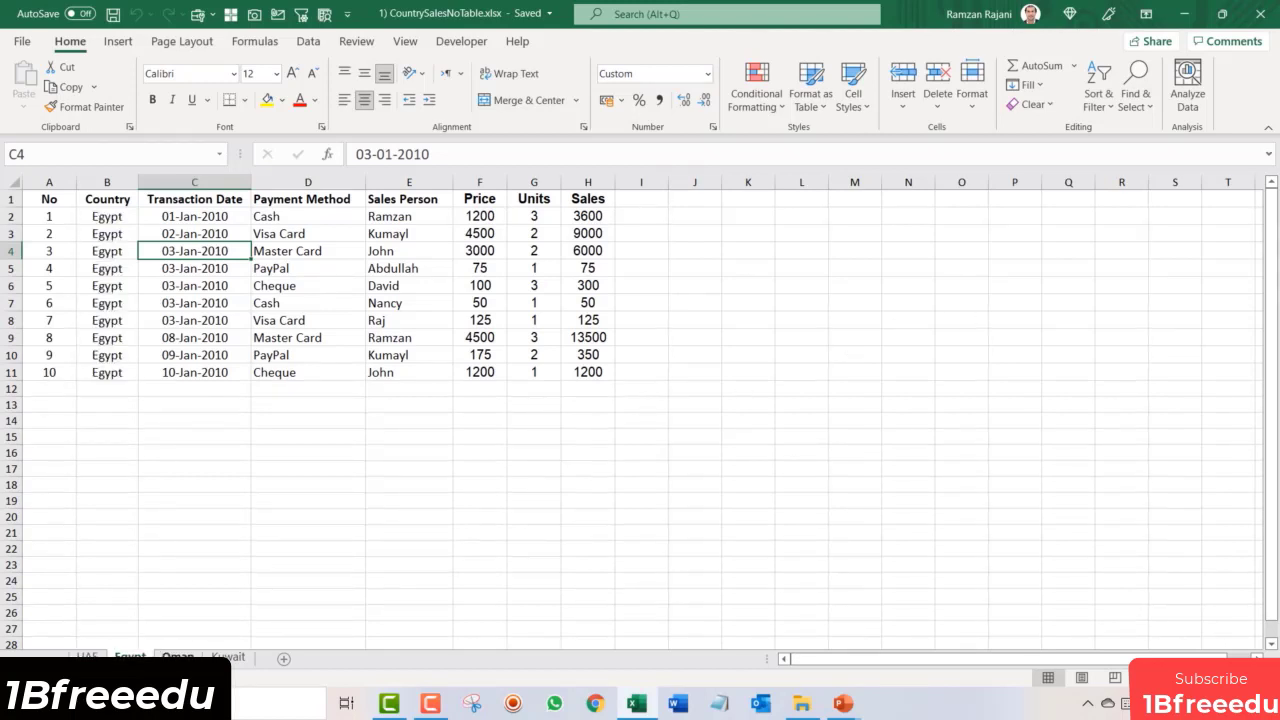
left_click(178, 657)
left_click(228, 657)
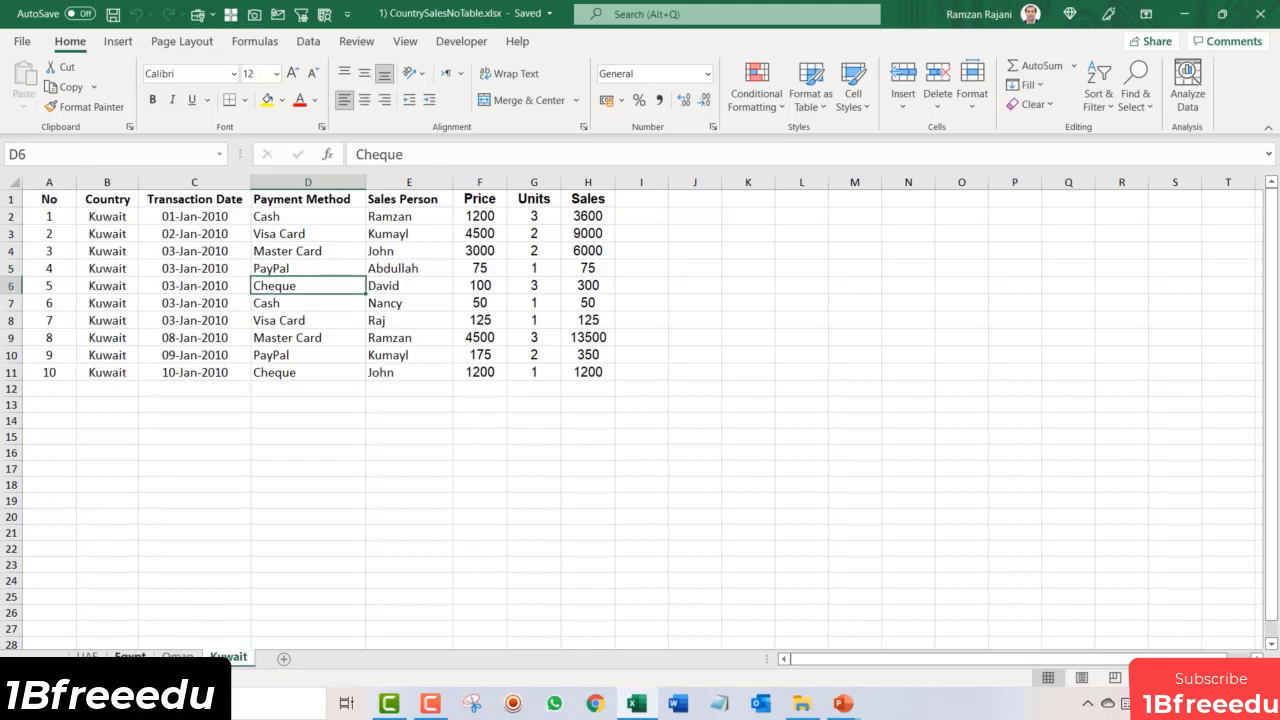
left_click(88, 657)
Step: Convert the sales range A1:H11 on the UAE sheet into a table with headers
left_click(283, 262)
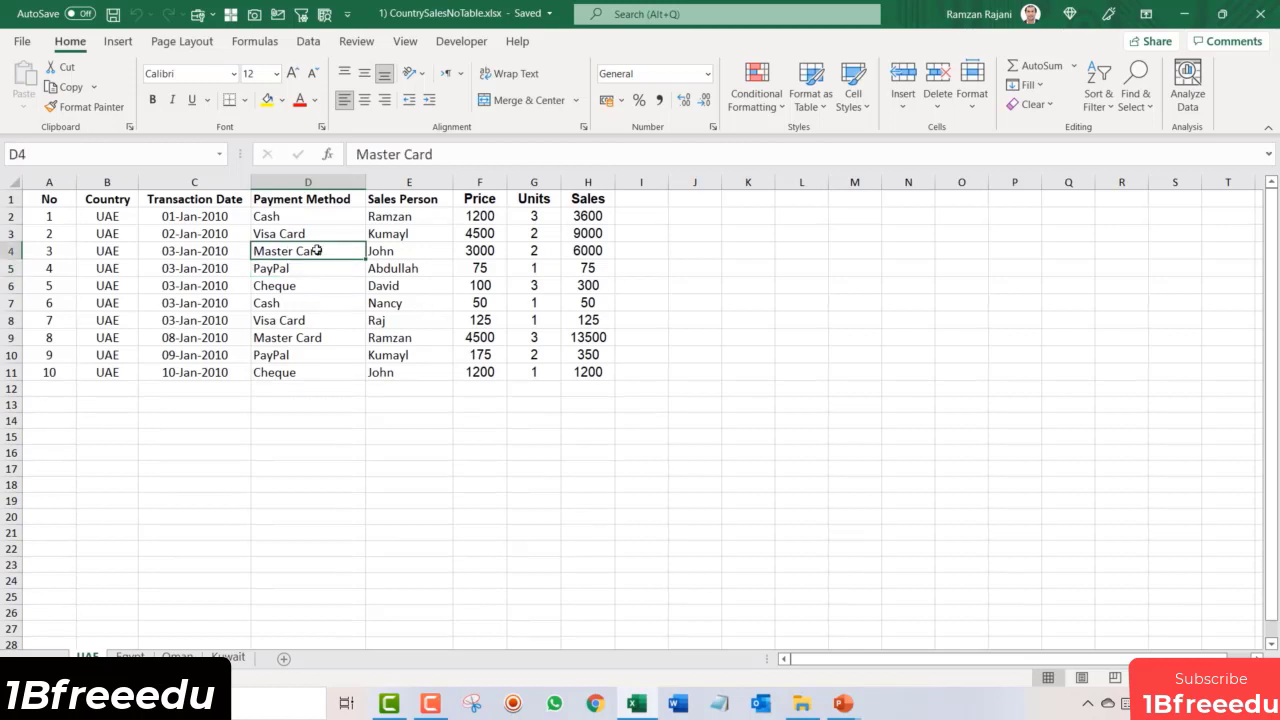
key("ctrl+t")
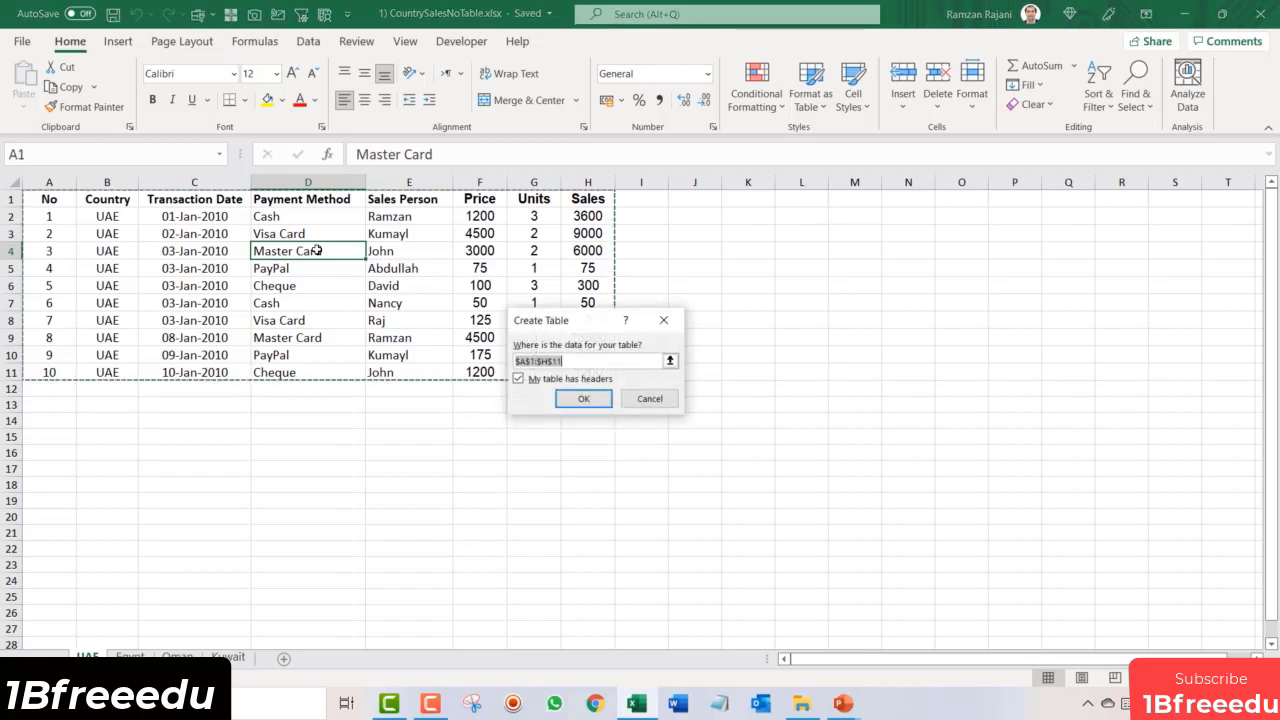
left_click(580, 398)
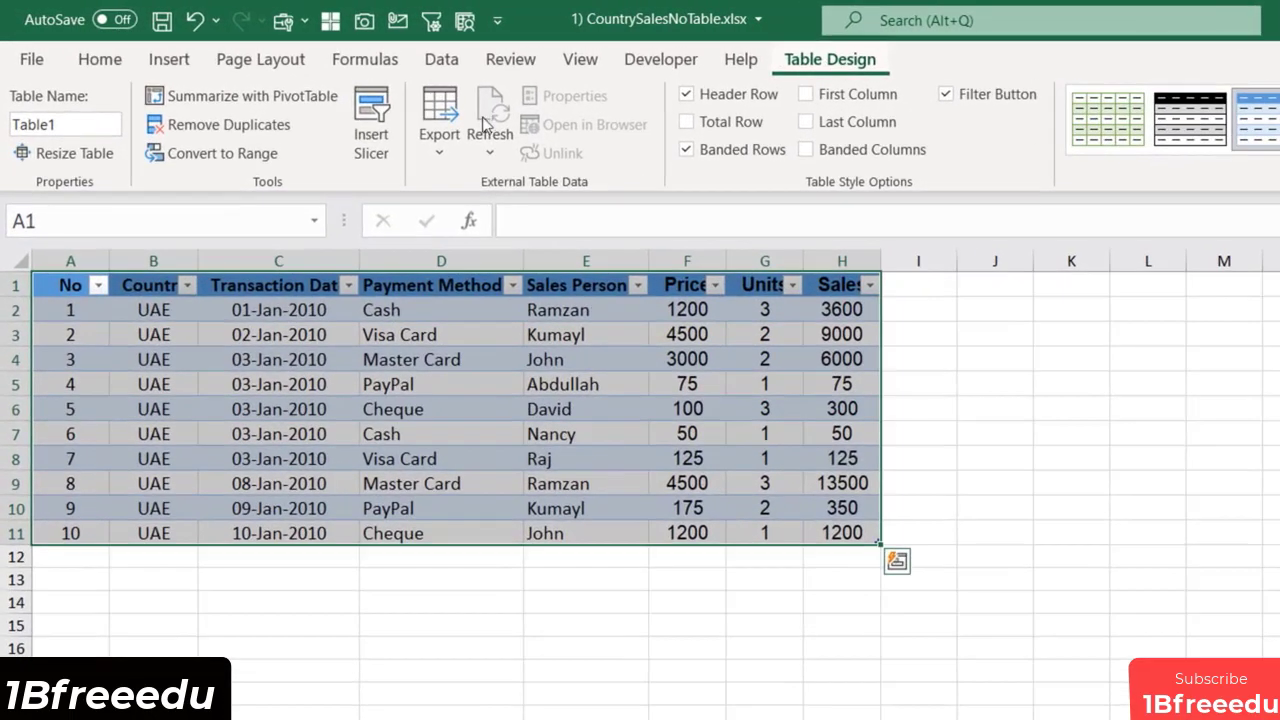
Step: Name the UAE sales table UAE_Data
left_click(90, 126)
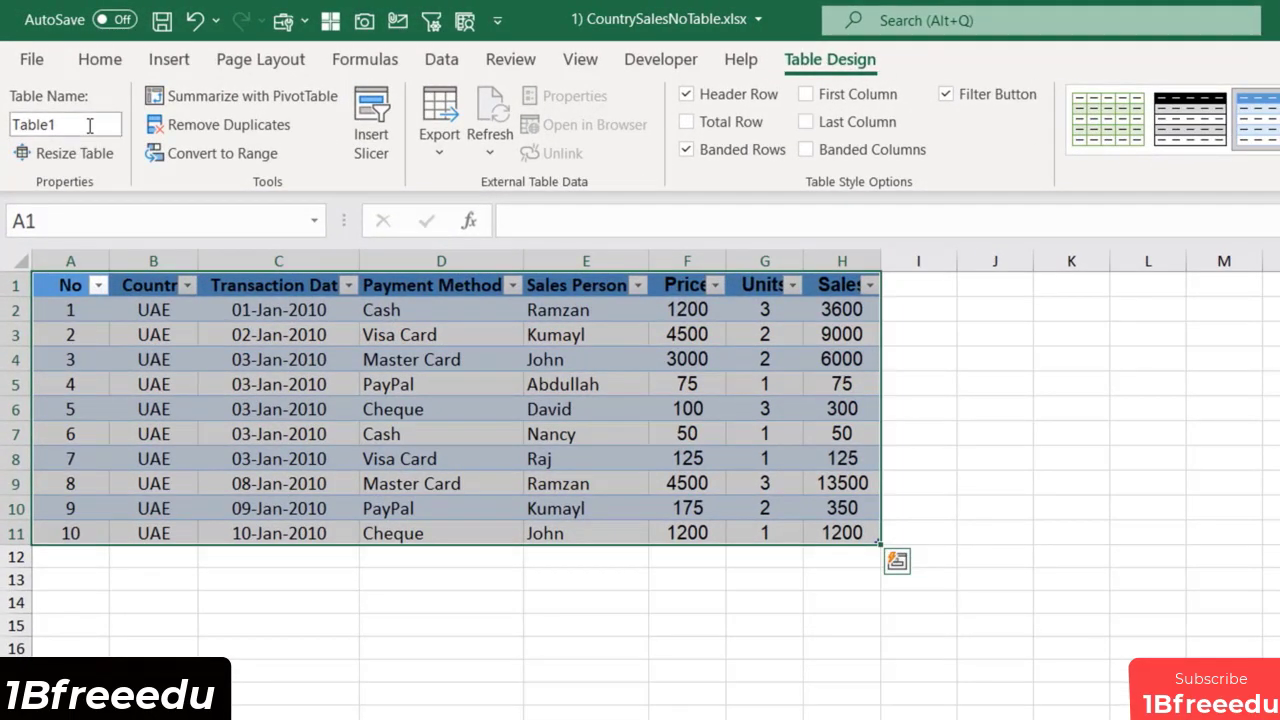
key("ctrl+a")
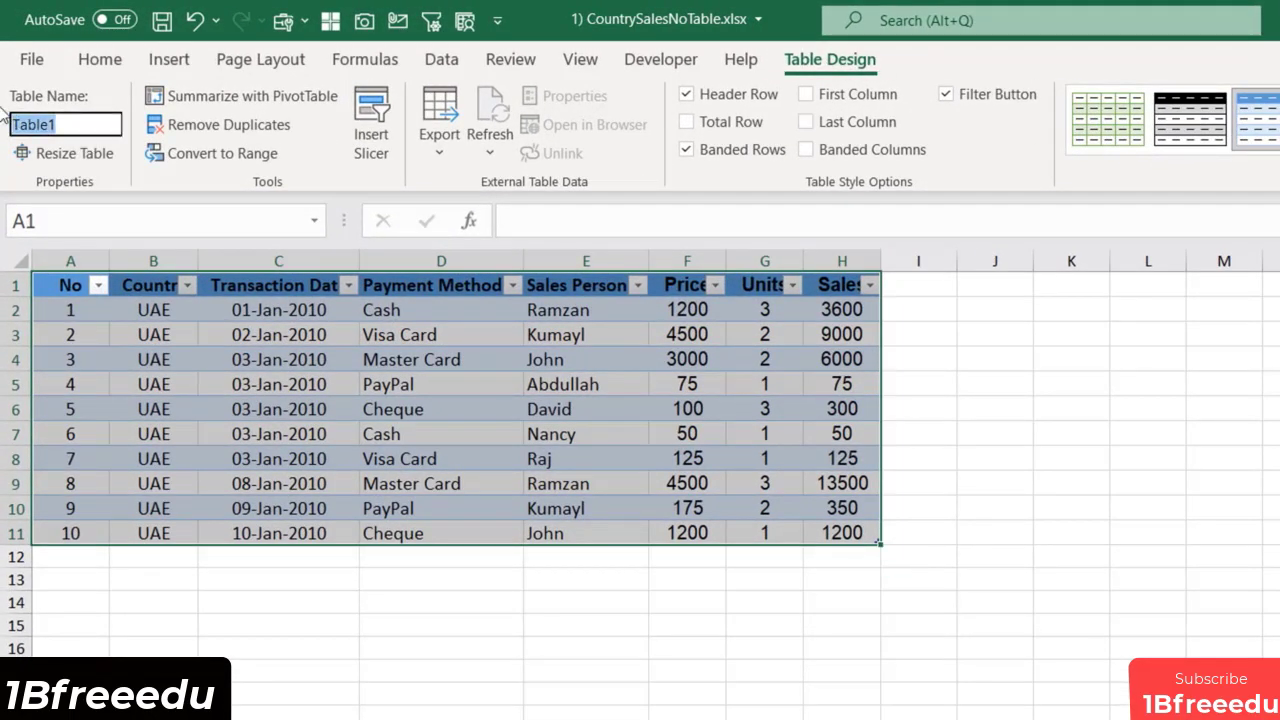
type("UAE_Data")
key("shift+Left")
key("shift+Left")
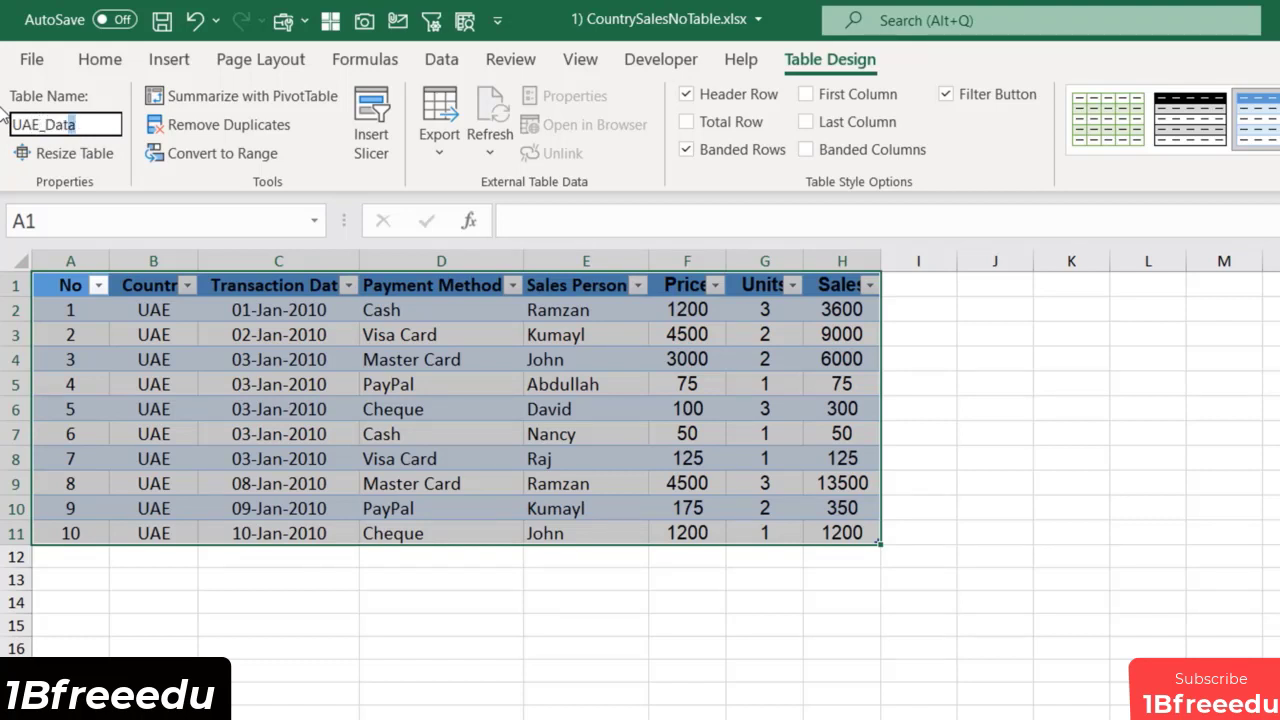
key("shift+Left")
key("shift+Left")
key("shift+Left")
key("shift+Left")
key("Right")
key("Return")
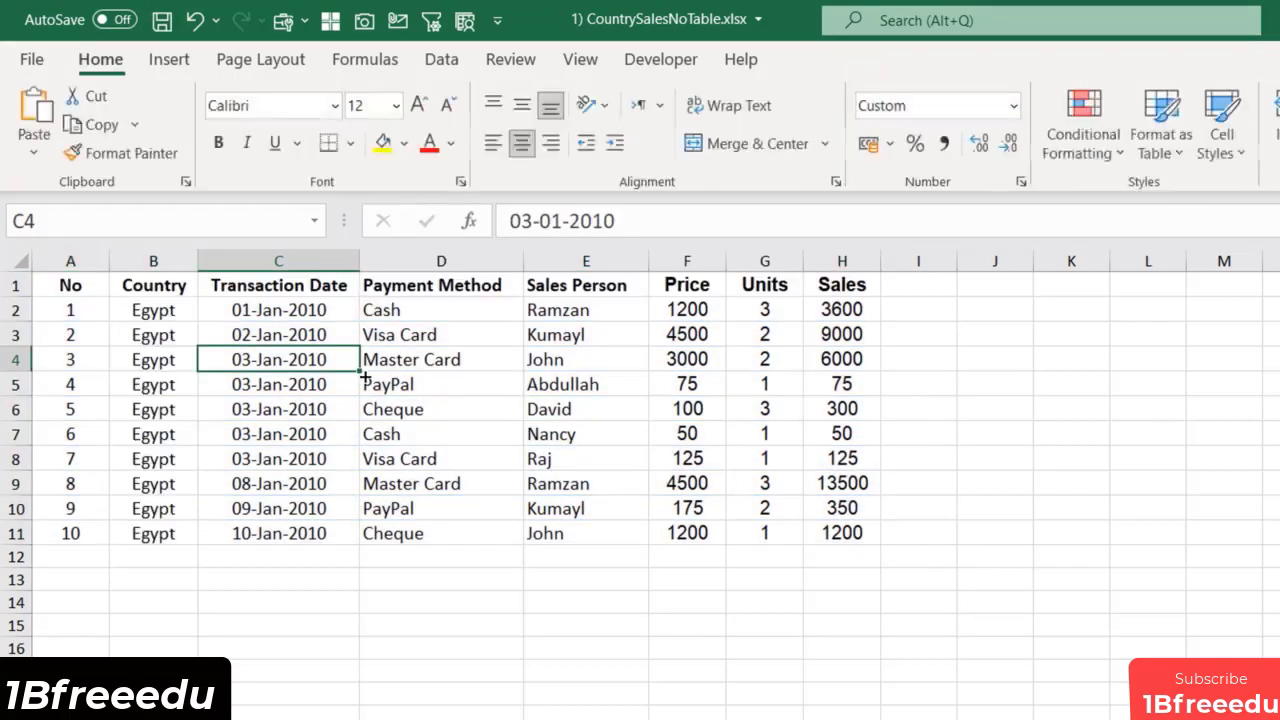
Step: Convert the Egypt sheet's sales range into a table with headers and name it Egypt_Data
left_click(168, 60)
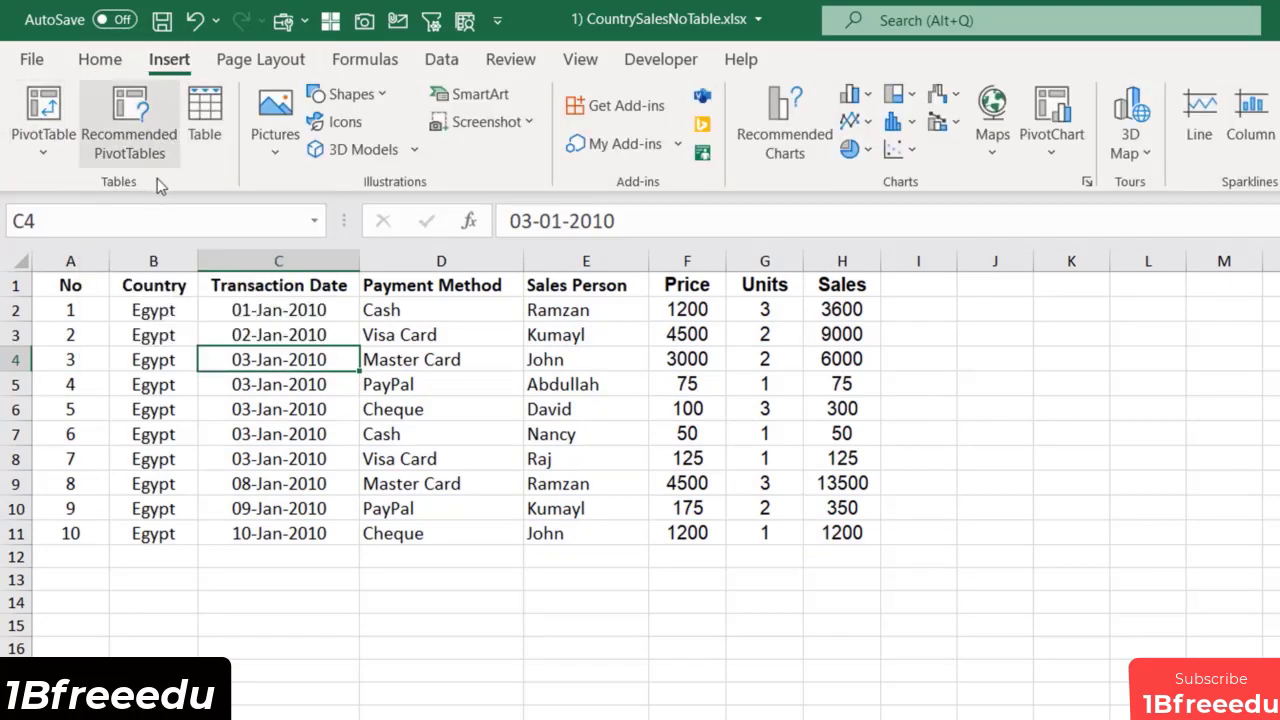
left_click(204, 128)
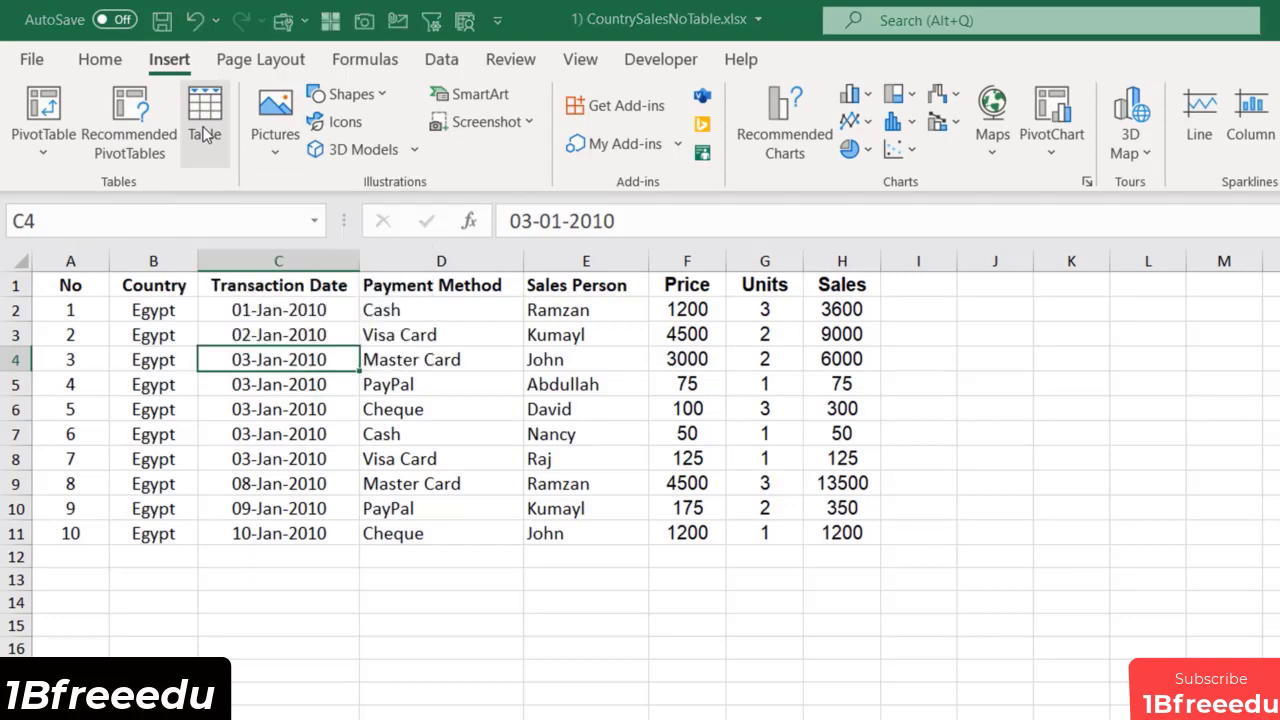
left_click(833, 571)
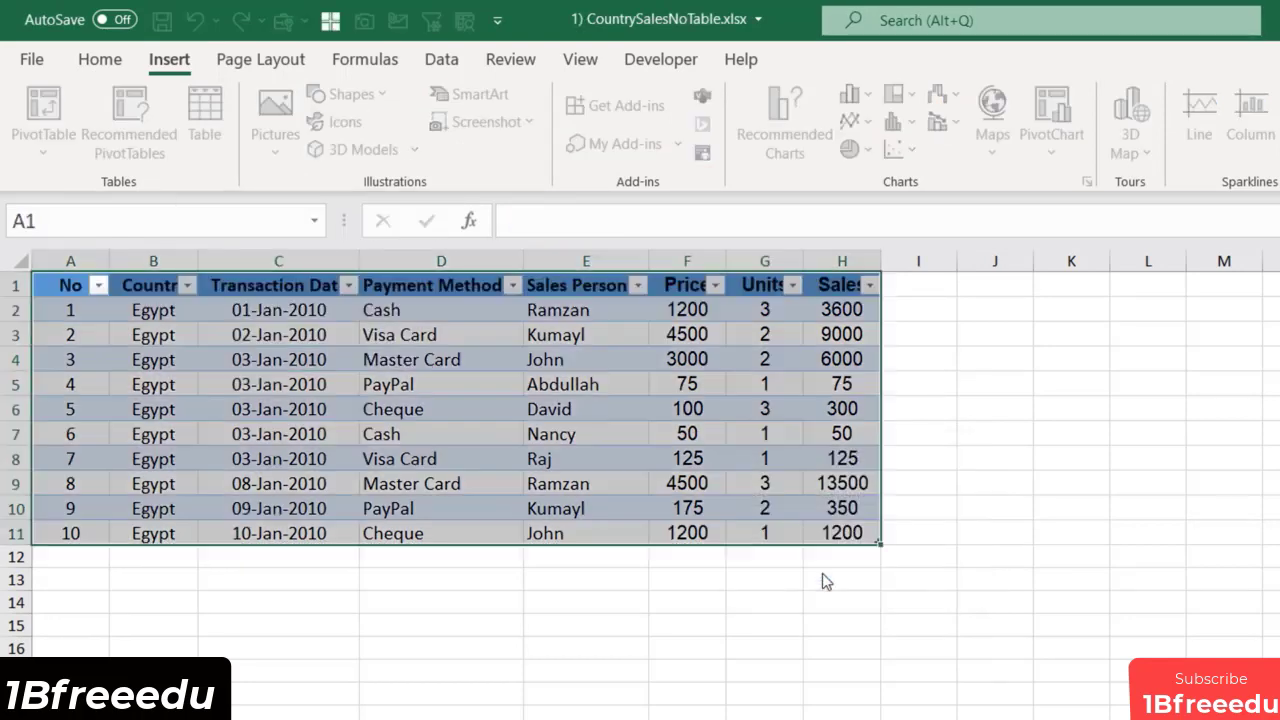
left_click(81, 128)
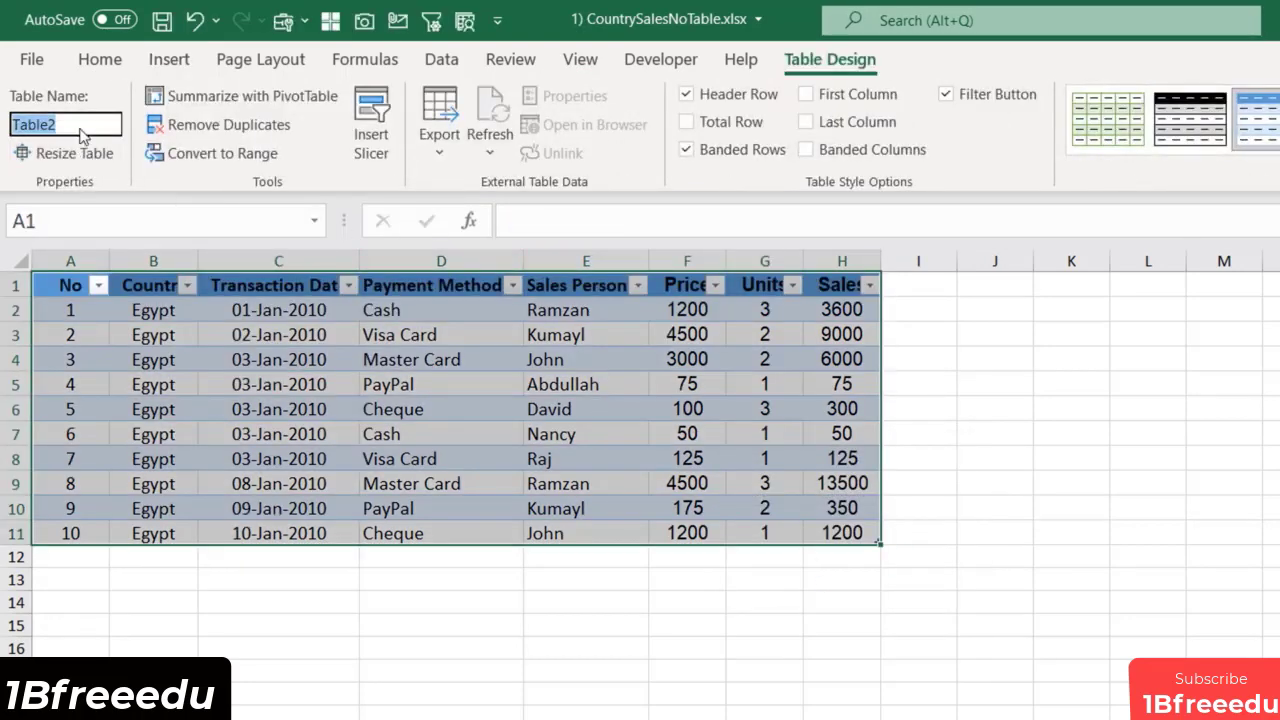
type("Egypt_Data")
key("Return")
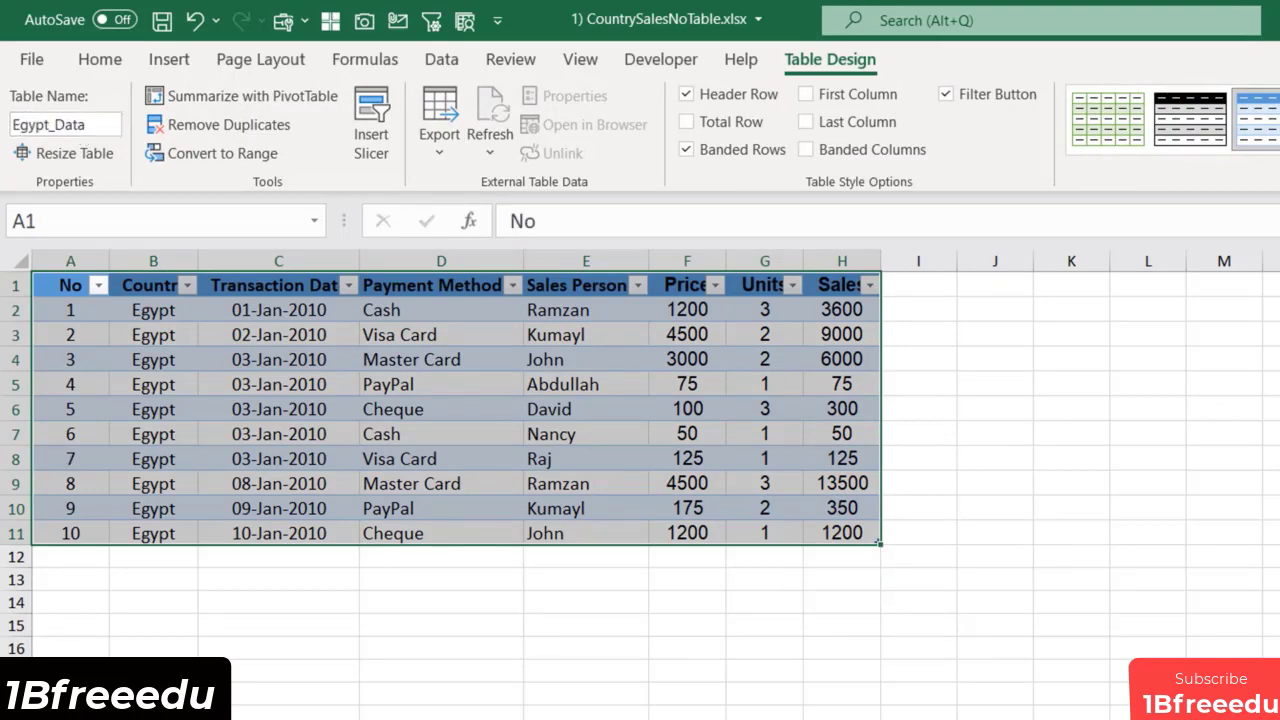
Step: Convert the Oman sheet's sales range A1:H11 into a table with headers and name it Oman_Data
left_click(389, 716)
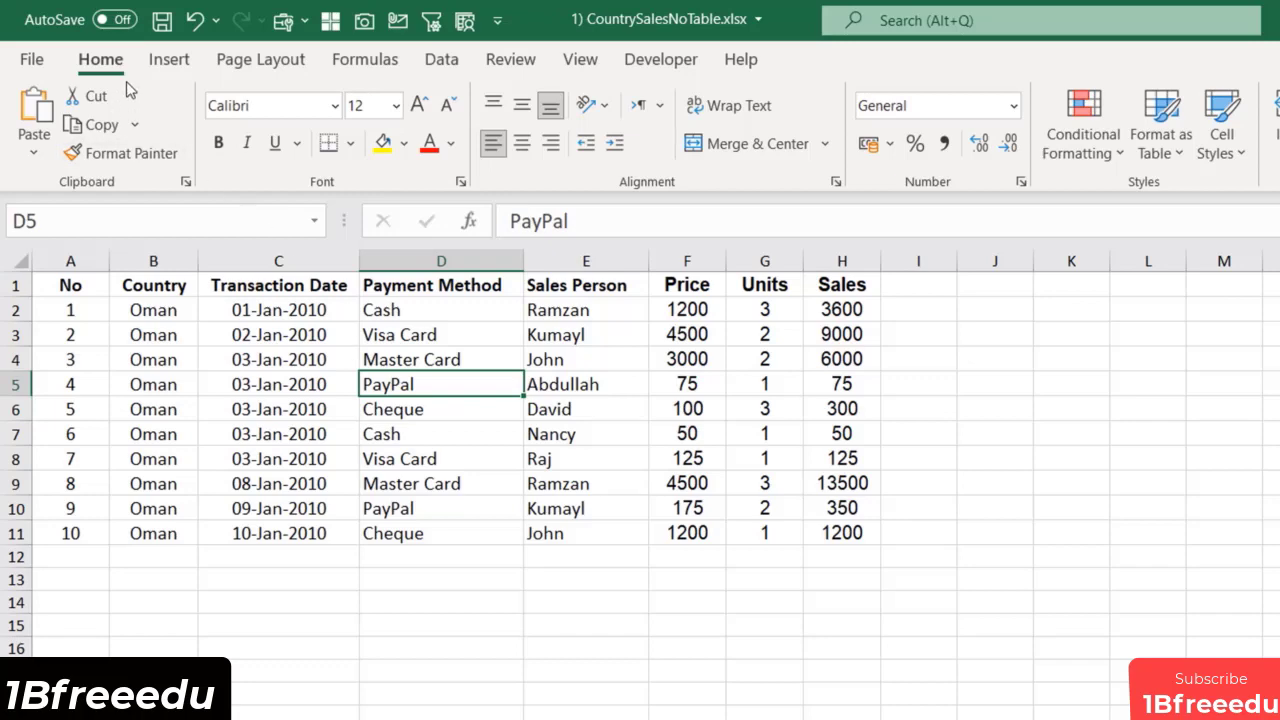
left_click(164, 62)
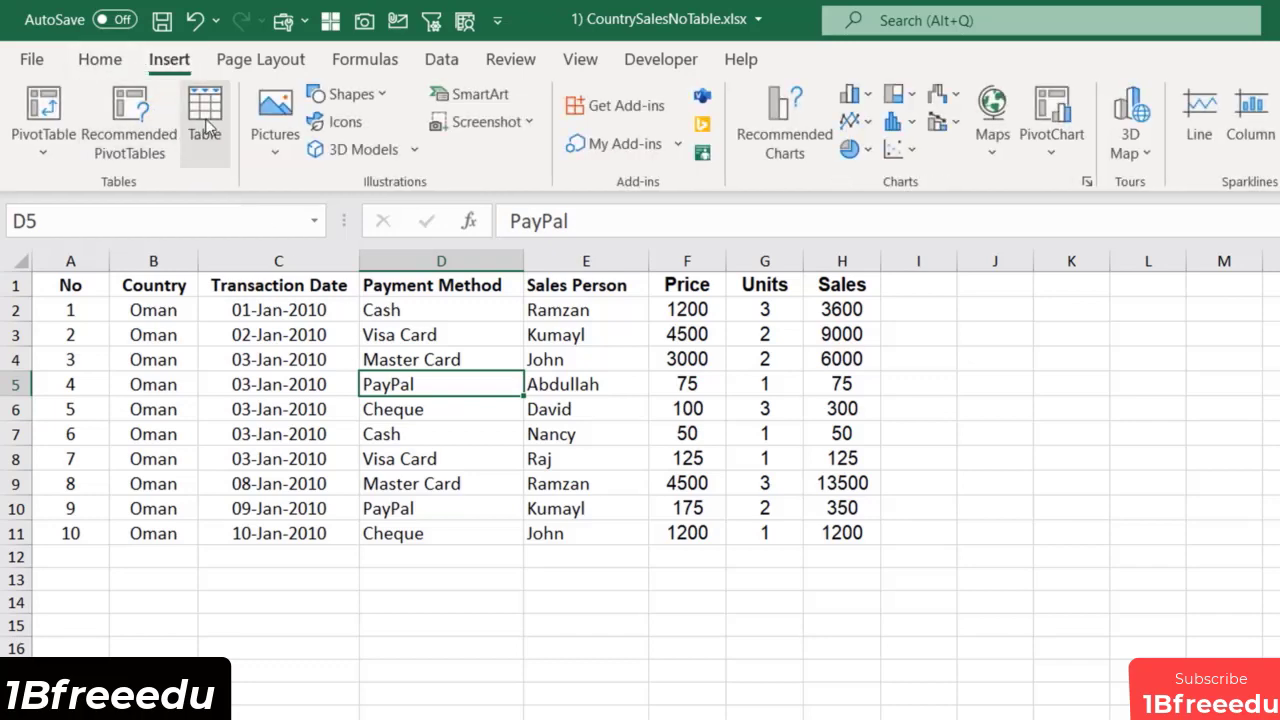
key("ctrl+t")
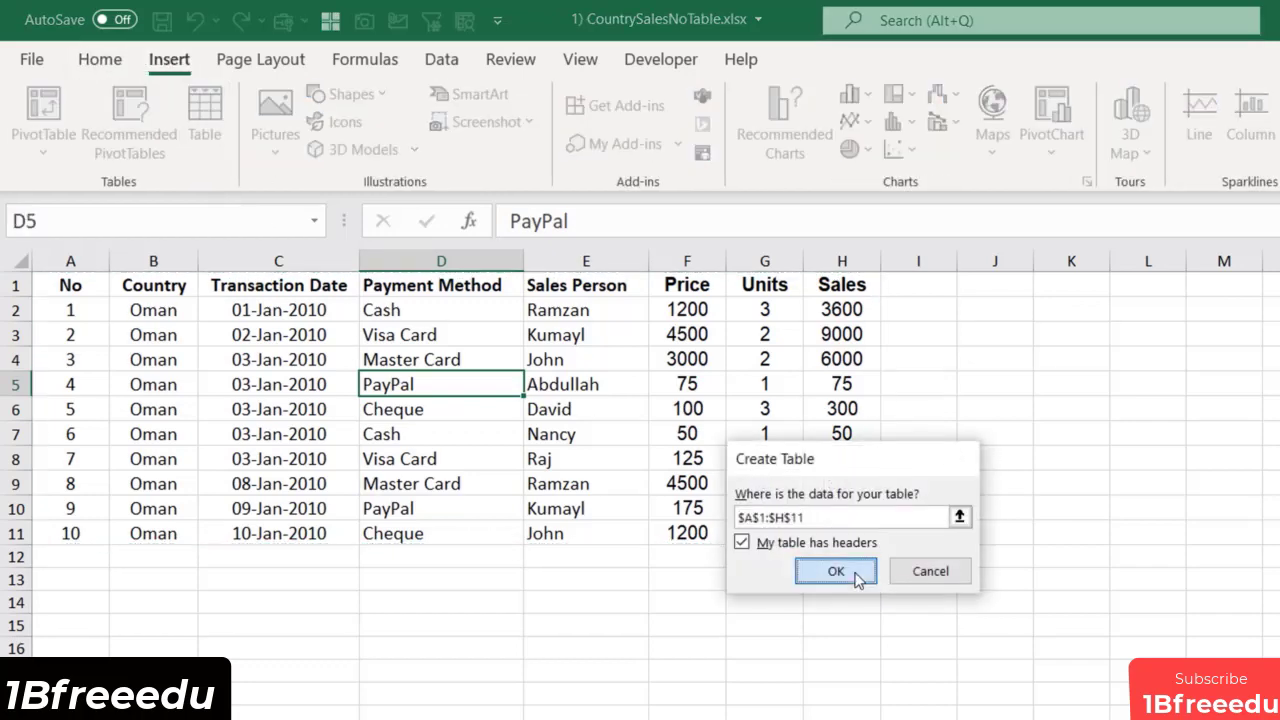
left_click(848, 572)
left_click(87, 130)
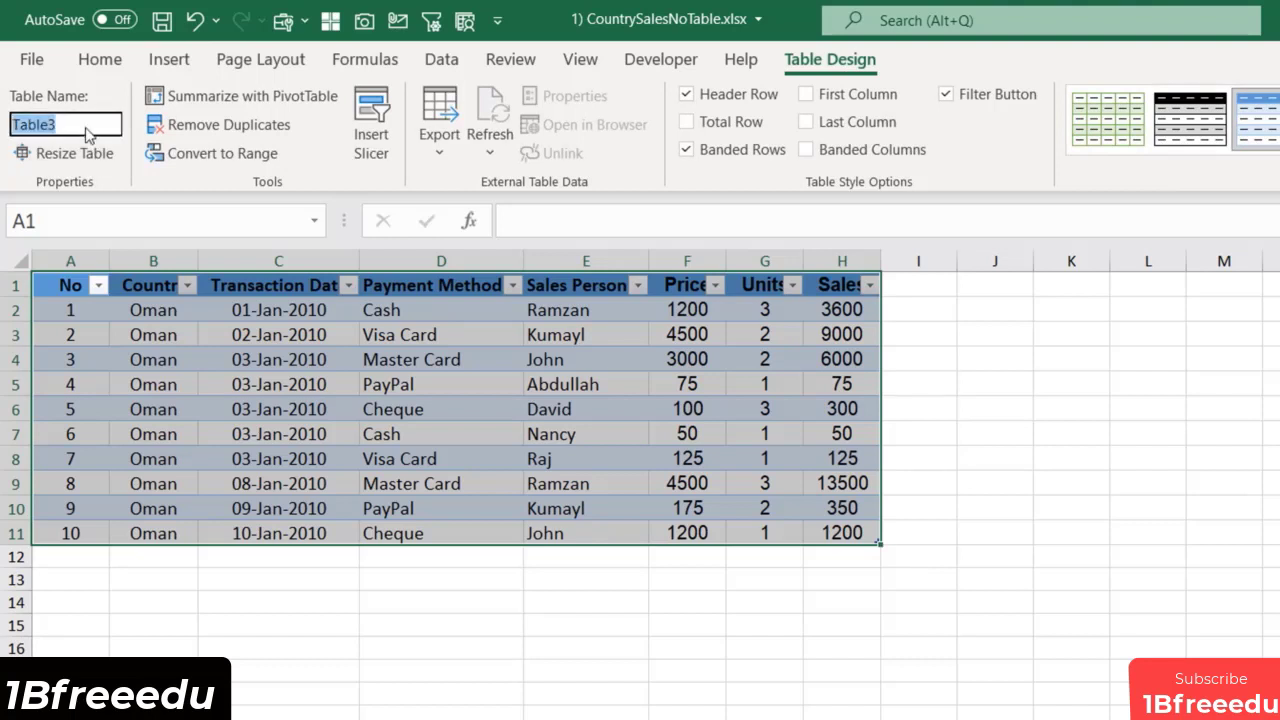
type("Oman_Data")
key("Return")
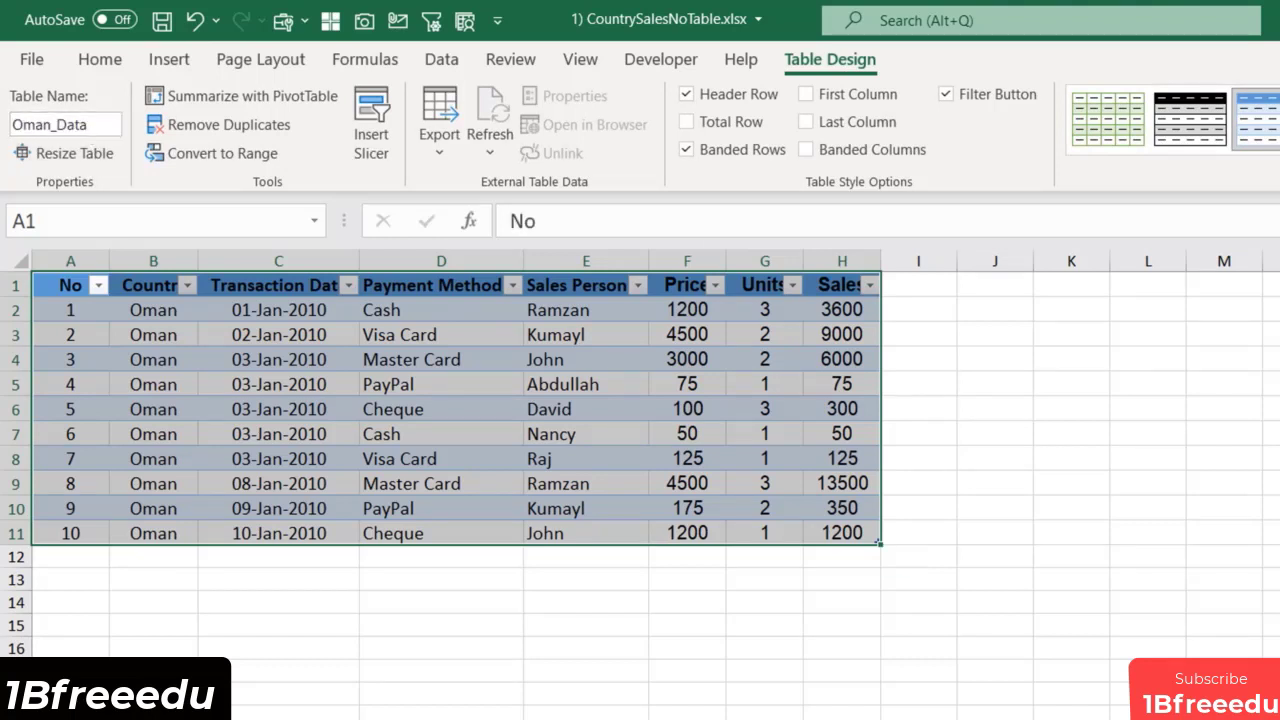
Step: Convert the Kuwait sheet's sales range A1:H11 into a table with headers and name it Kuwait_Data
key("ctrl+Page_Down")
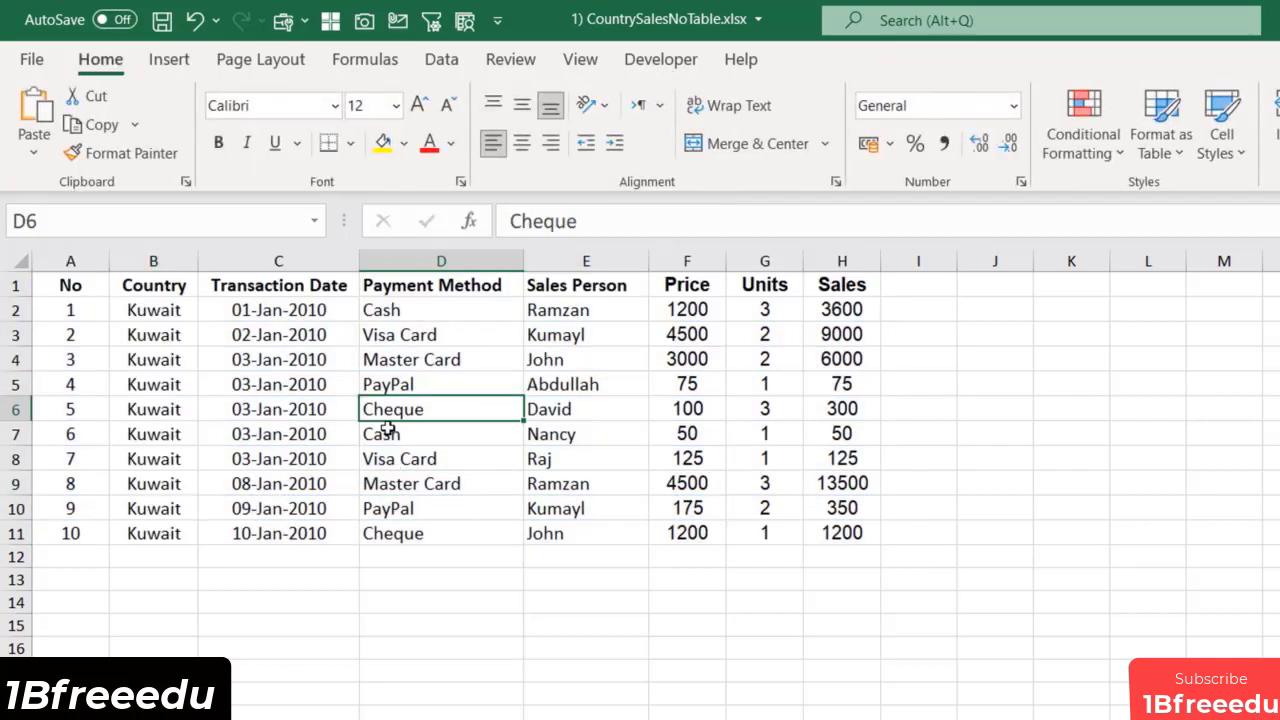
key("ctrl+t")
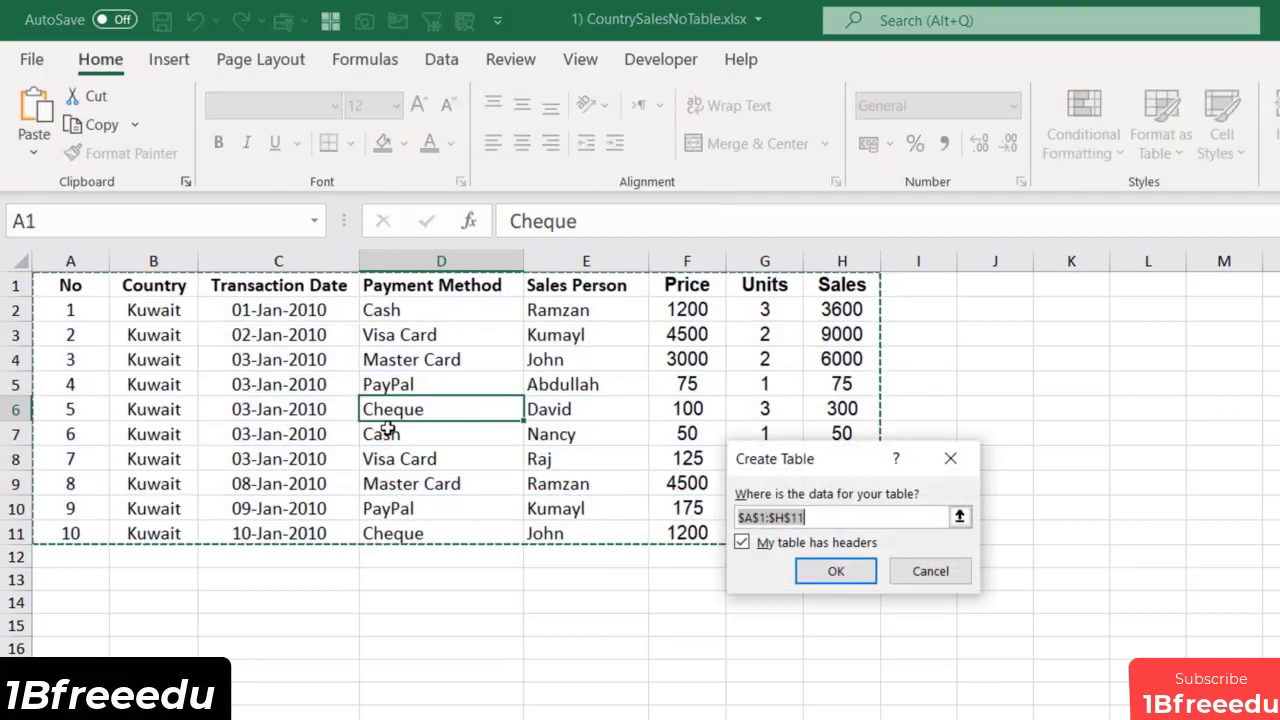
key("Return")
left_click(75, 122)
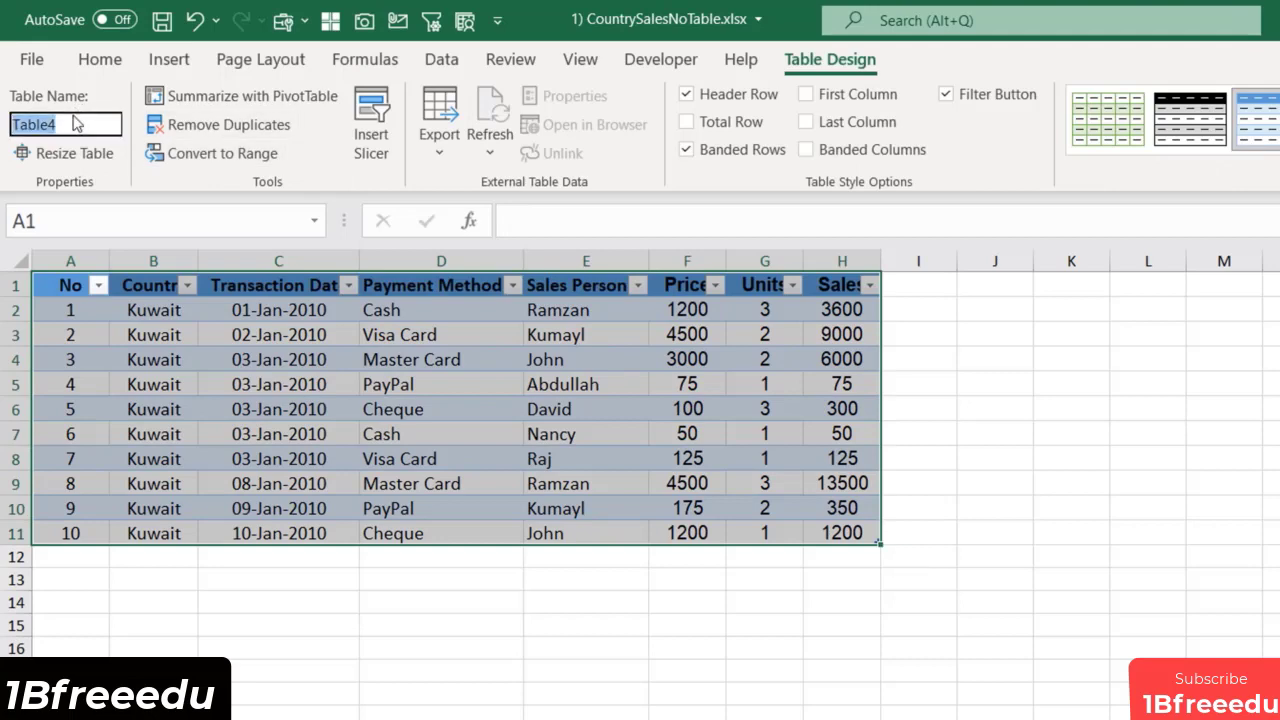
type("Kuwait_Data")
key("Return")
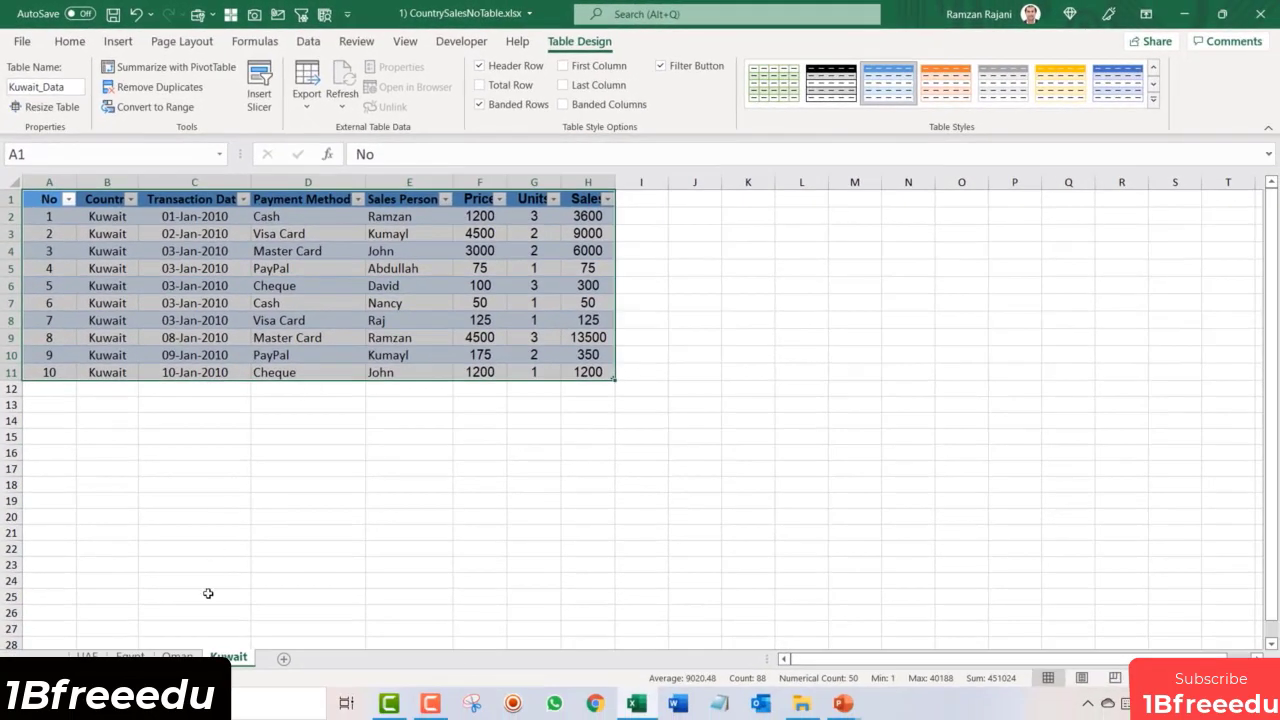
Step: Return to the UAE sheet and create a blank query in the Power Query Editor
left_click(89, 666)
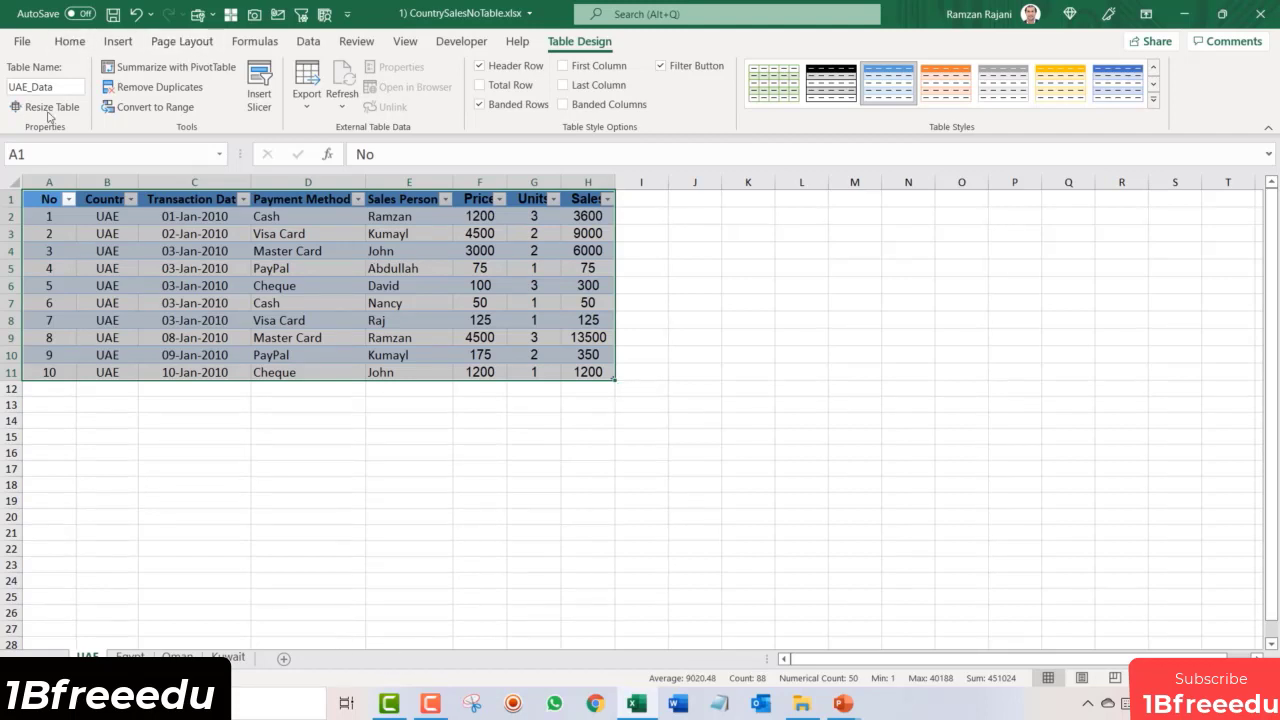
left_click(300, 245)
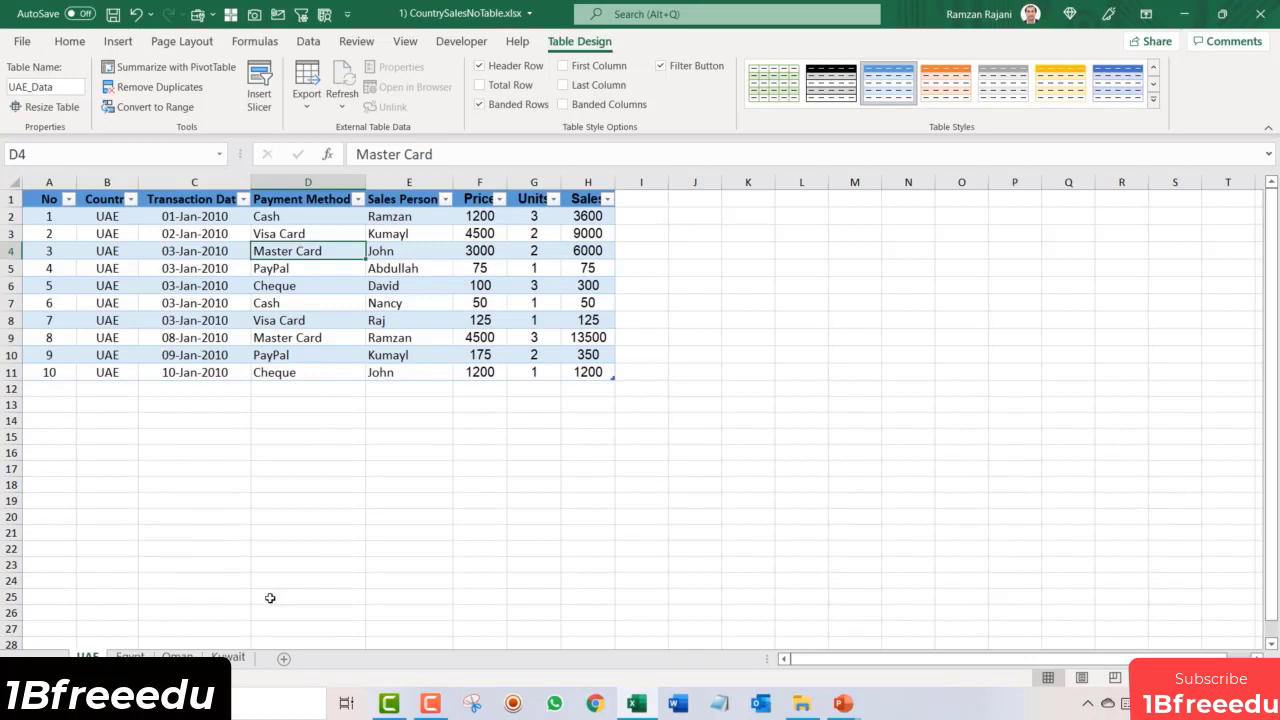
left_click(308, 41)
left_click(319, 235)
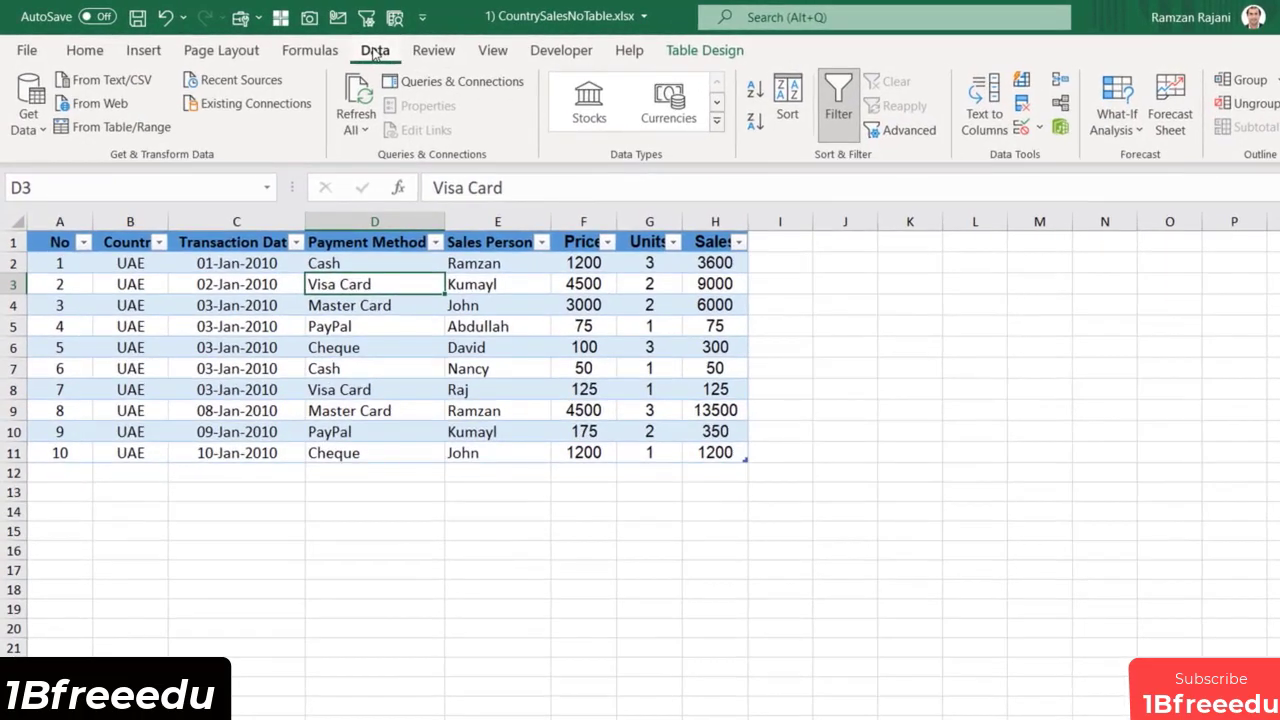
left_click(31, 125)
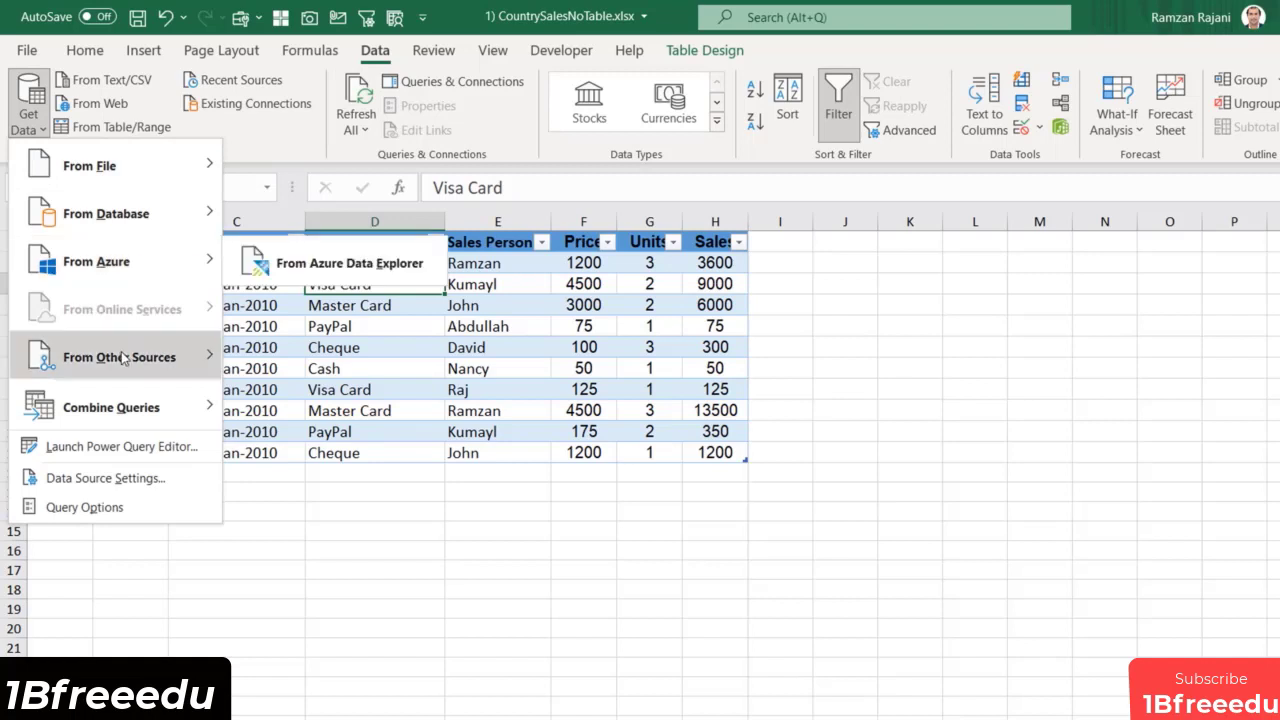
mouse_move(118, 350)
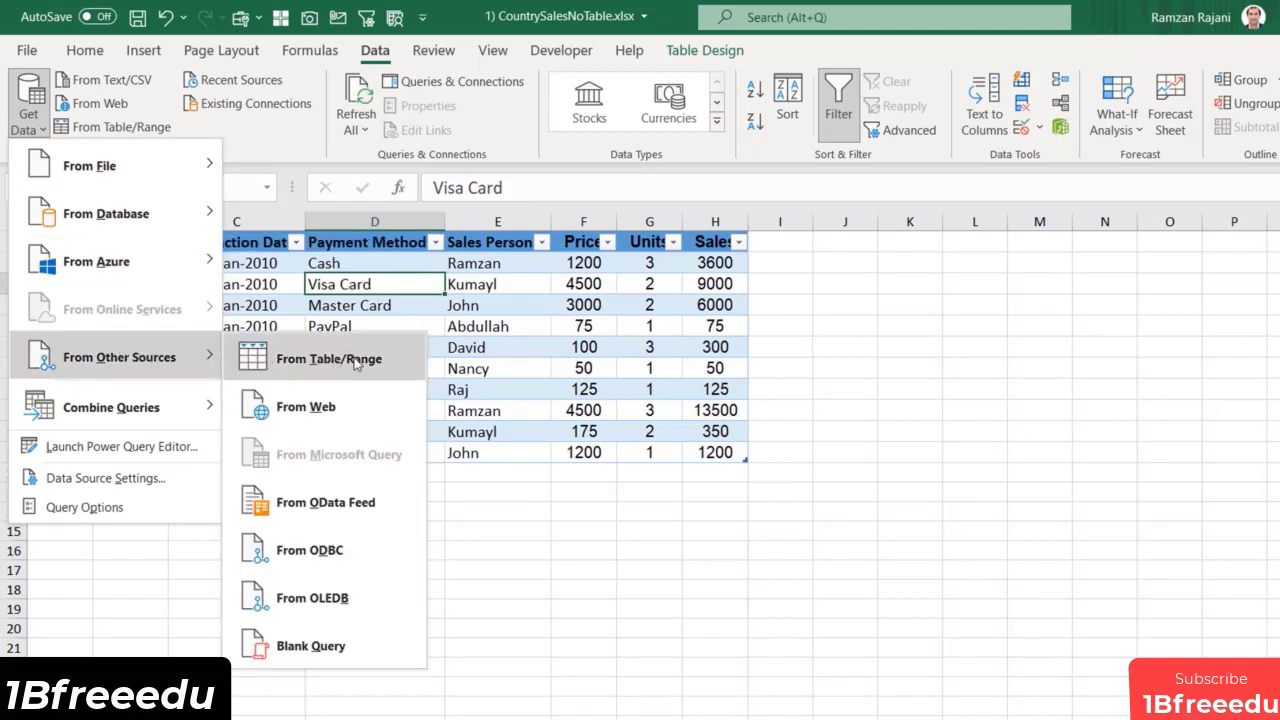
left_click(370, 647)
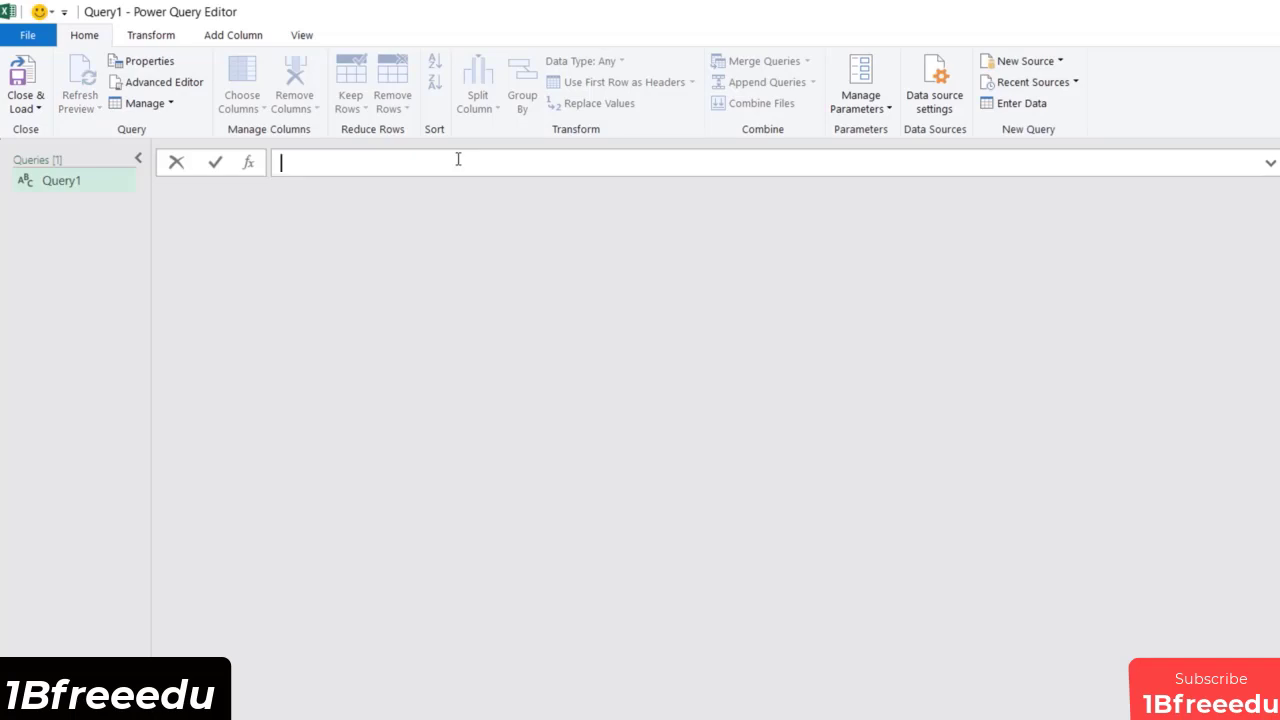
Step: Enter the formula =Excel.CurrentWorkbook() as the blank query's source to list the workbook's tables
type("=")
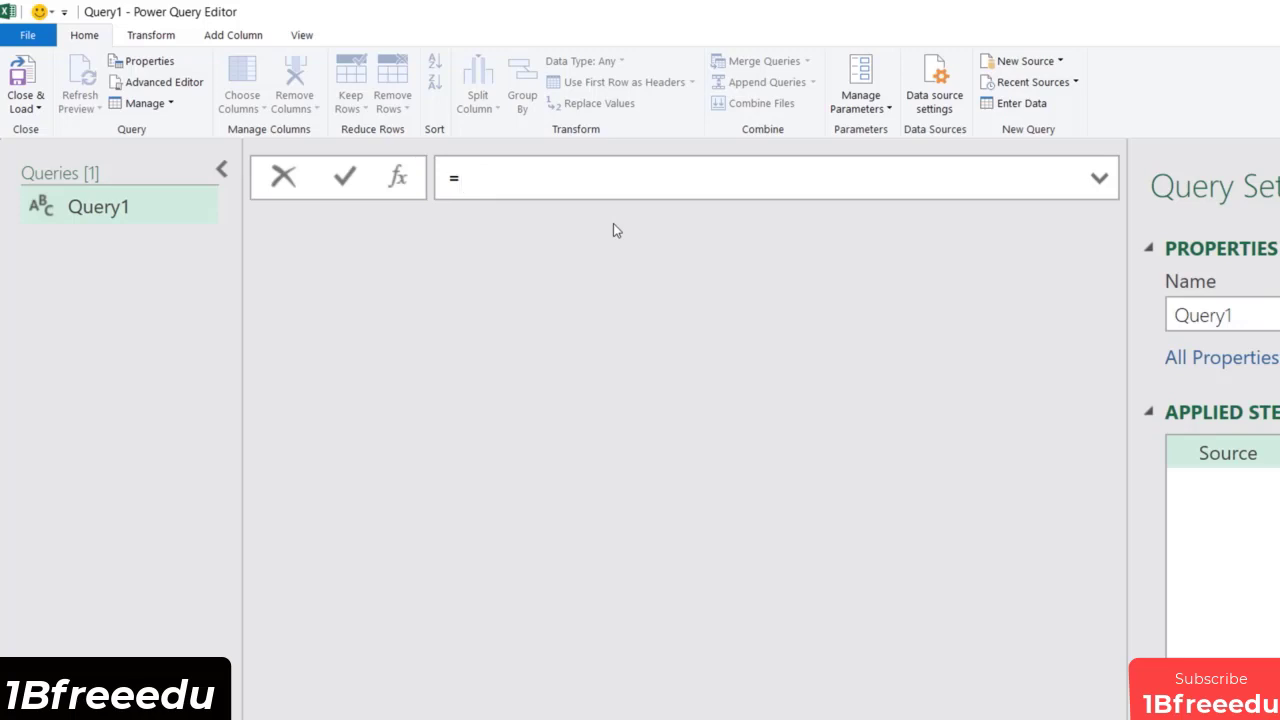
key("ctrl+minus")
key("ctrl+minus")
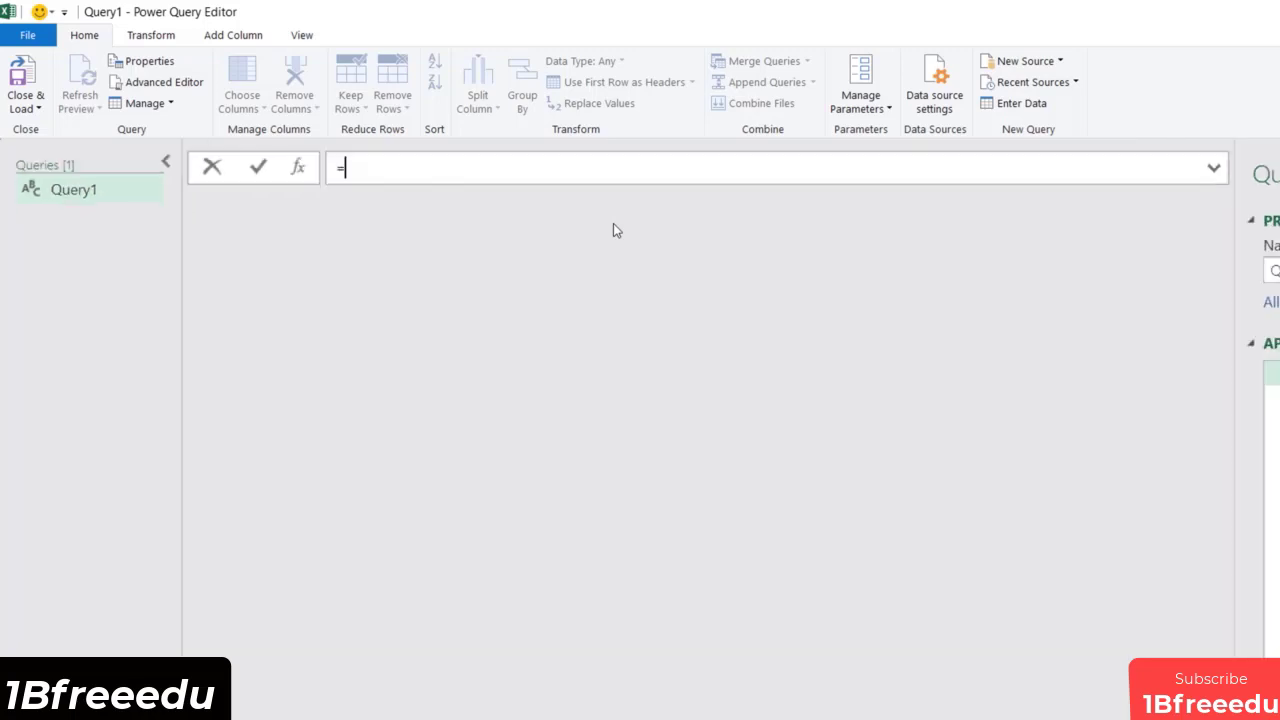
key("ctrl+plus")
key("ctrl+plus")
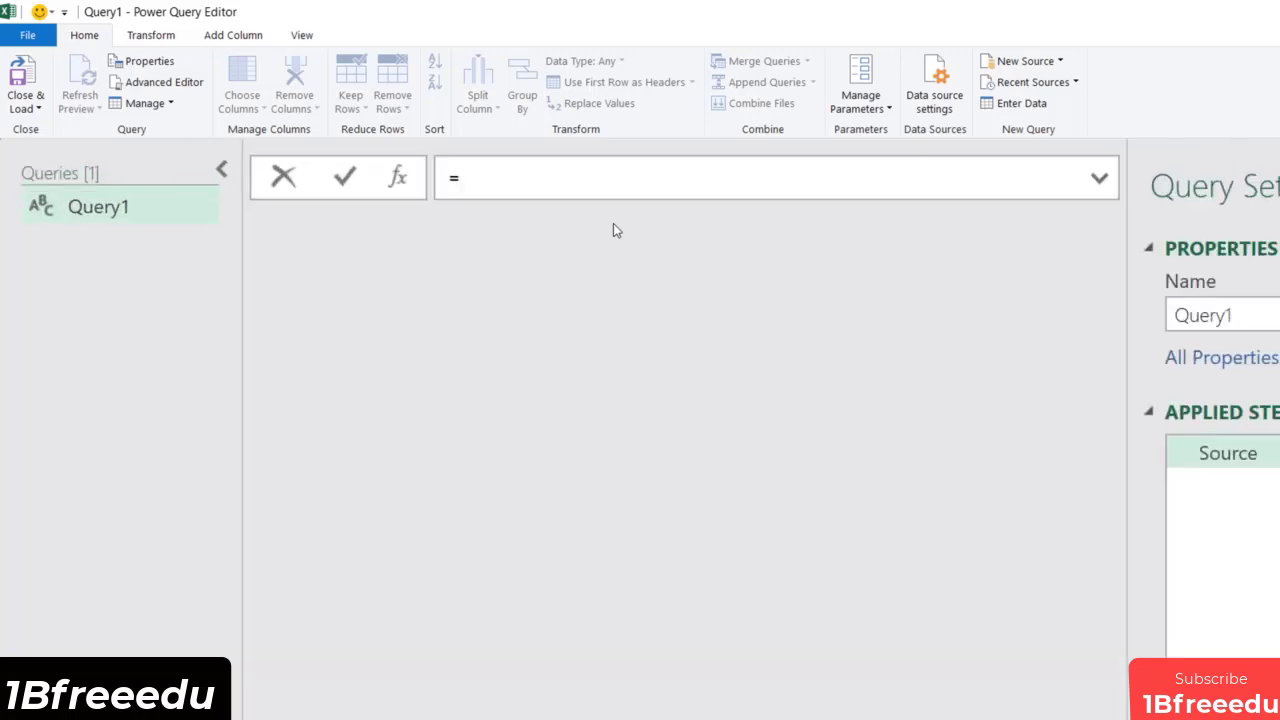
type("Excel")
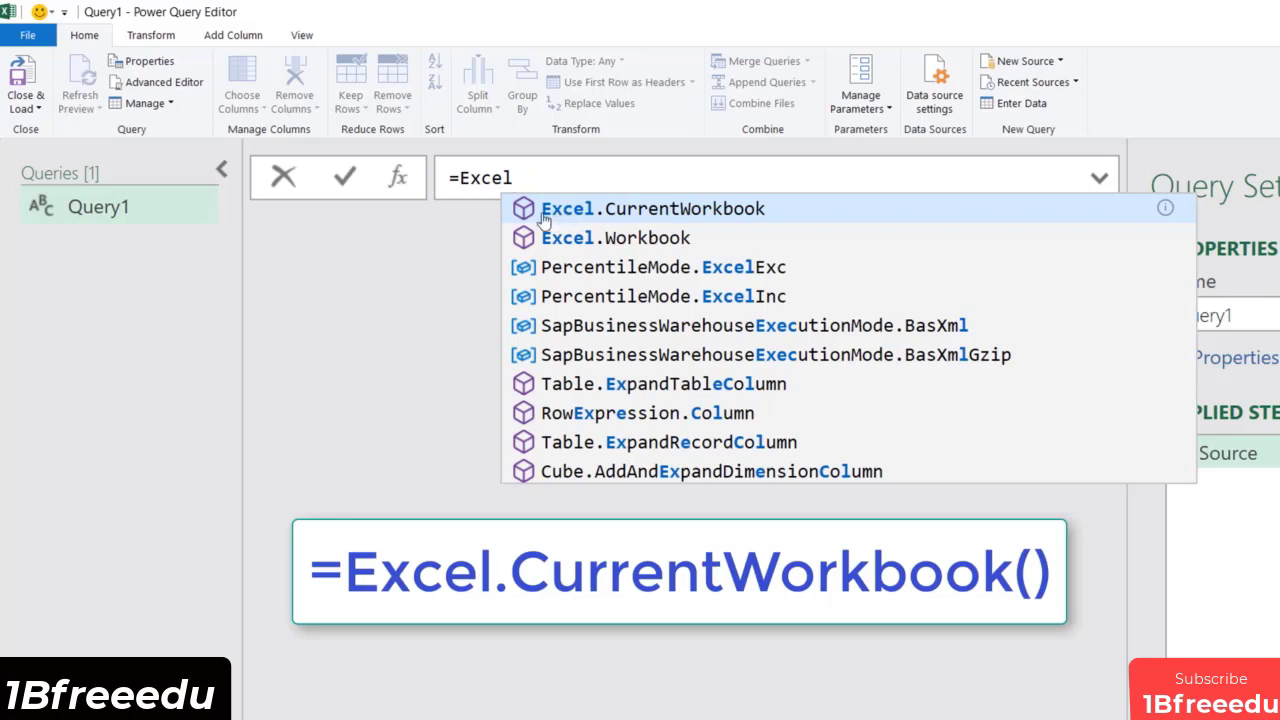
left_click(703, 215)
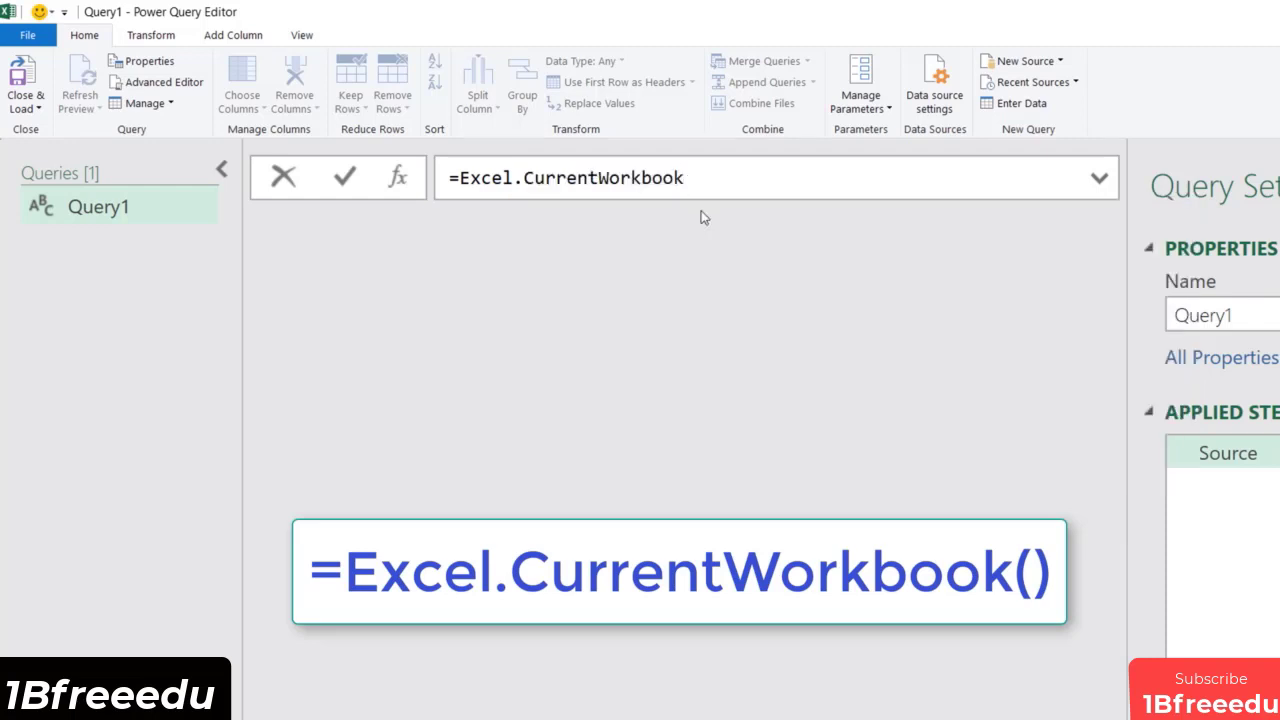
type("()")
key("Return")
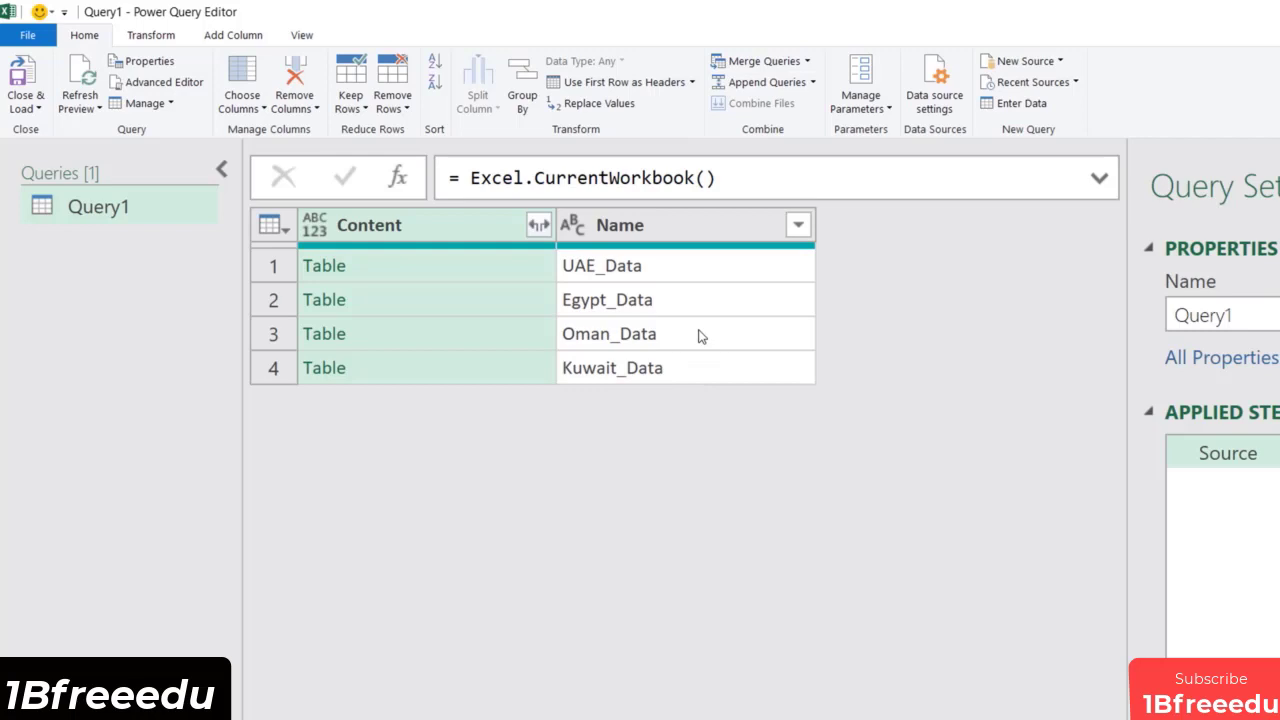
Step: Filter the Name column to keep only rows whose table name ends with "Data"
left_click(800, 228)
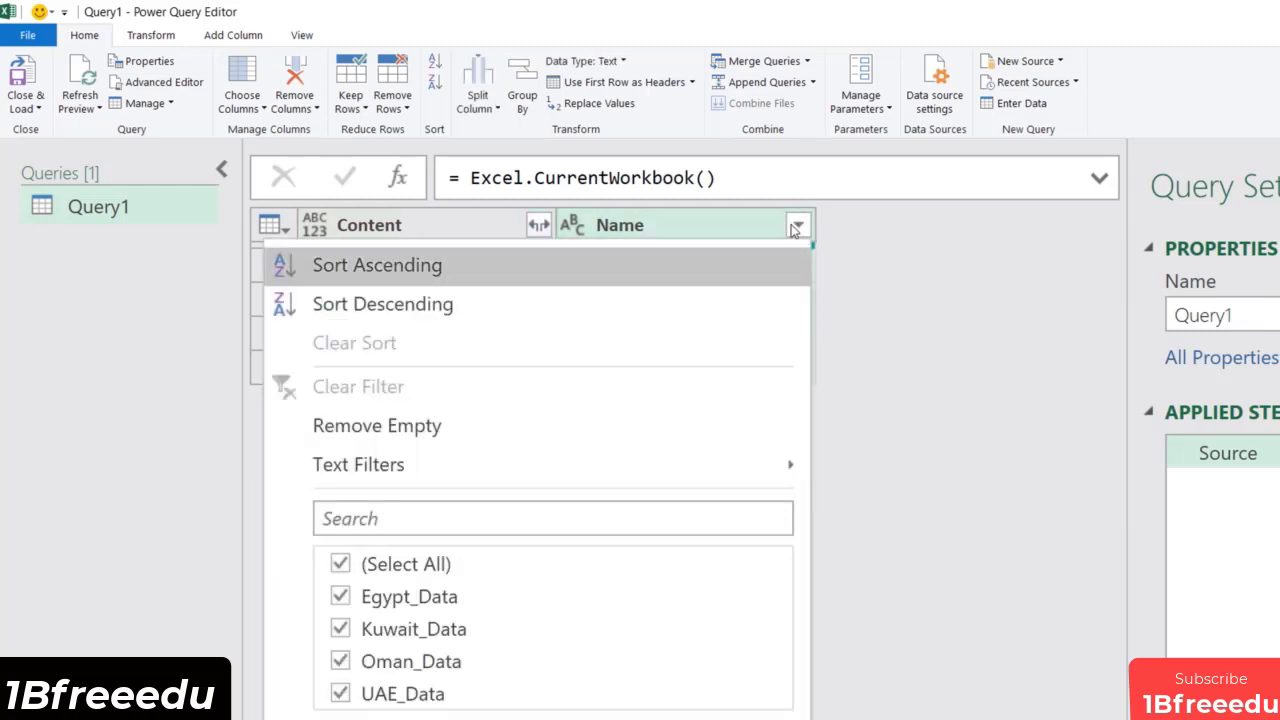
mouse_move(742, 478)
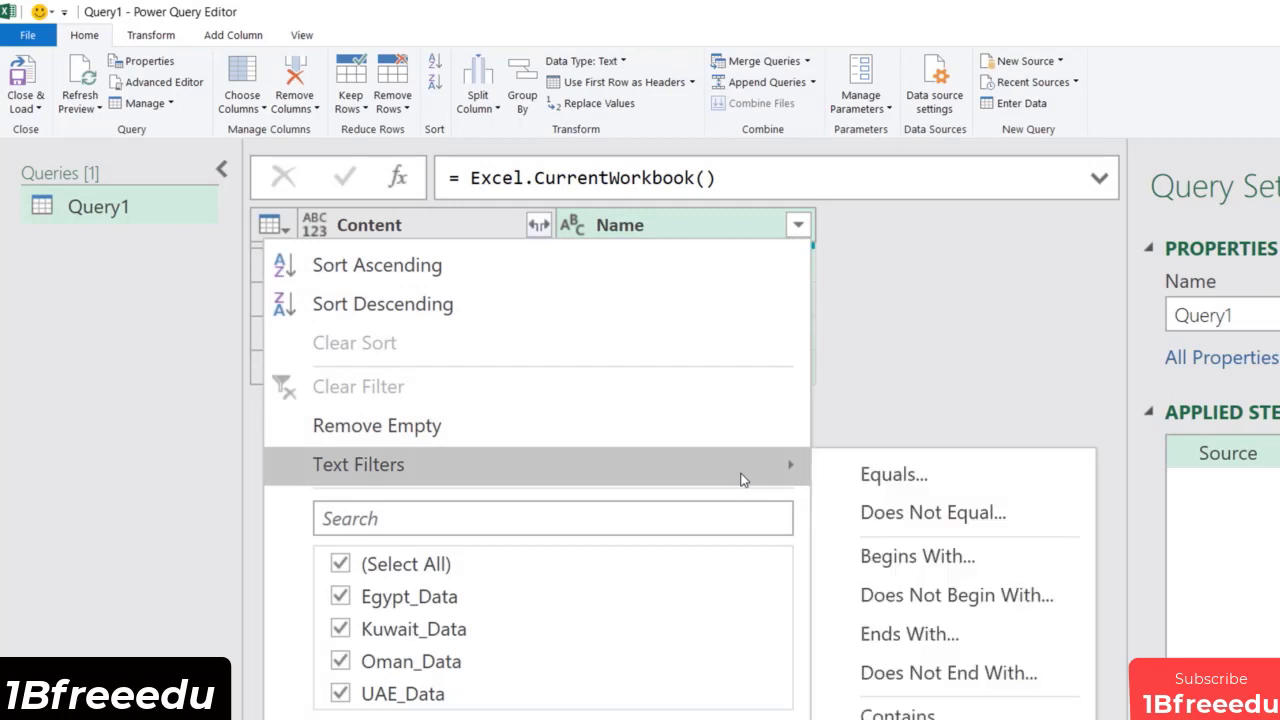
left_click(991, 636)
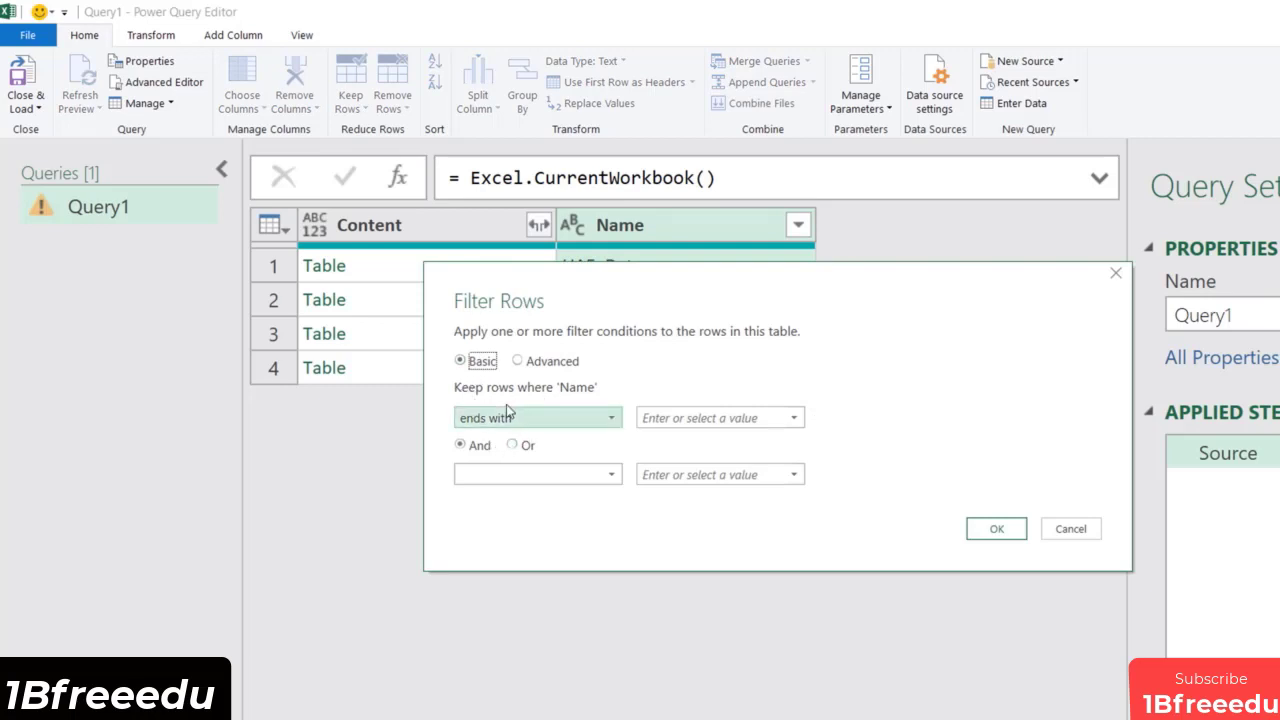
left_click(704, 420)
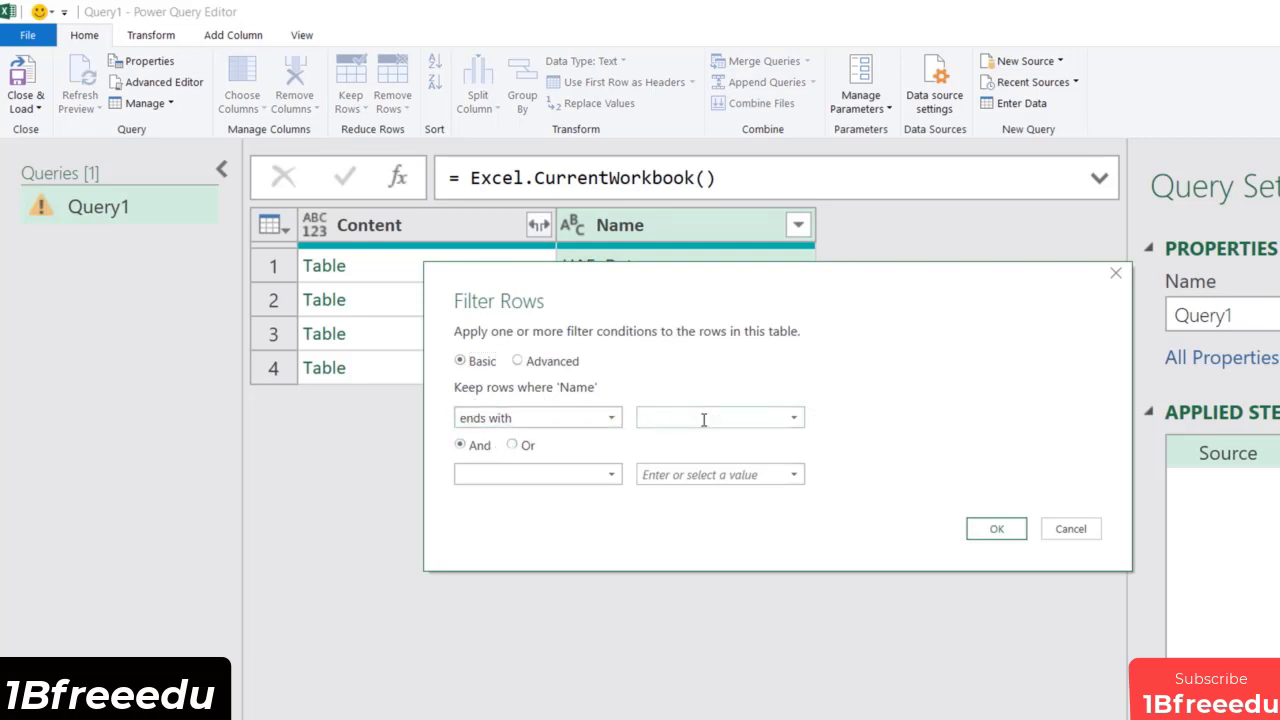
type("_da")
key("BackSpace")
key("BackSpace")
key("BackSpace")
key("BackSpace")
type("Data")
left_click(997, 529)
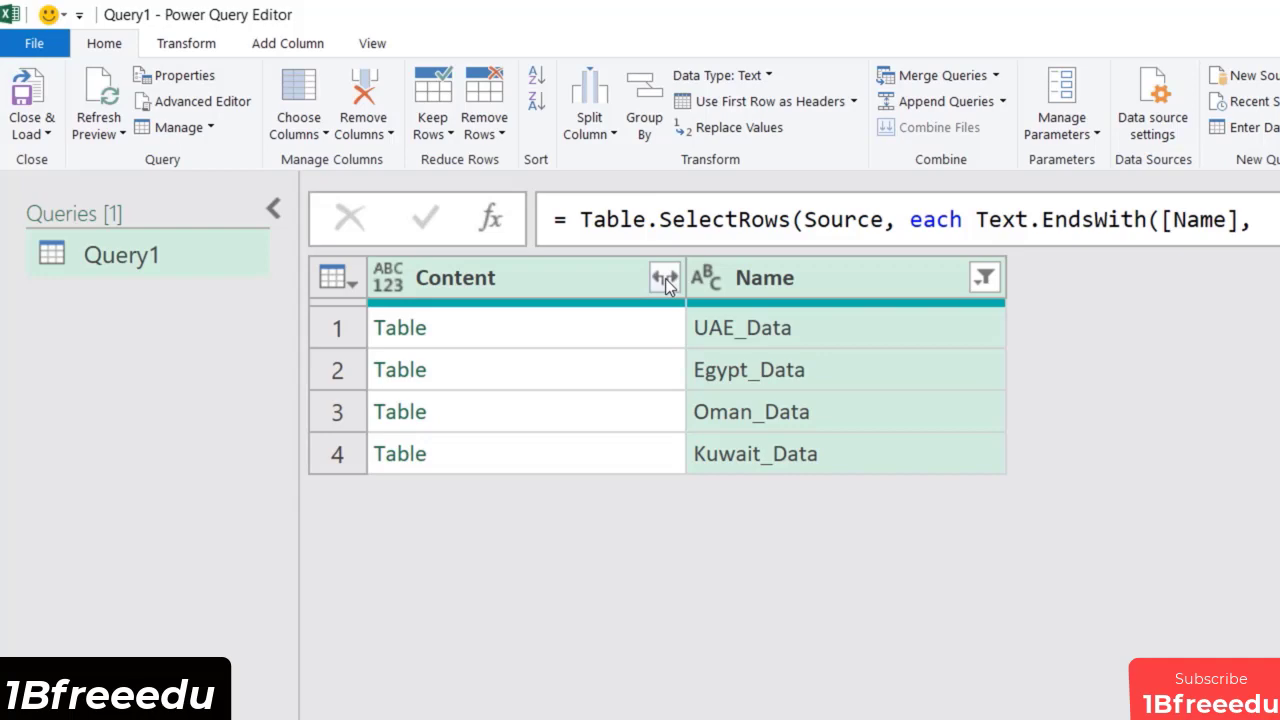
Step: Expand the Content column into all its table columns without using the original column name as prefix
left_click(665, 278)
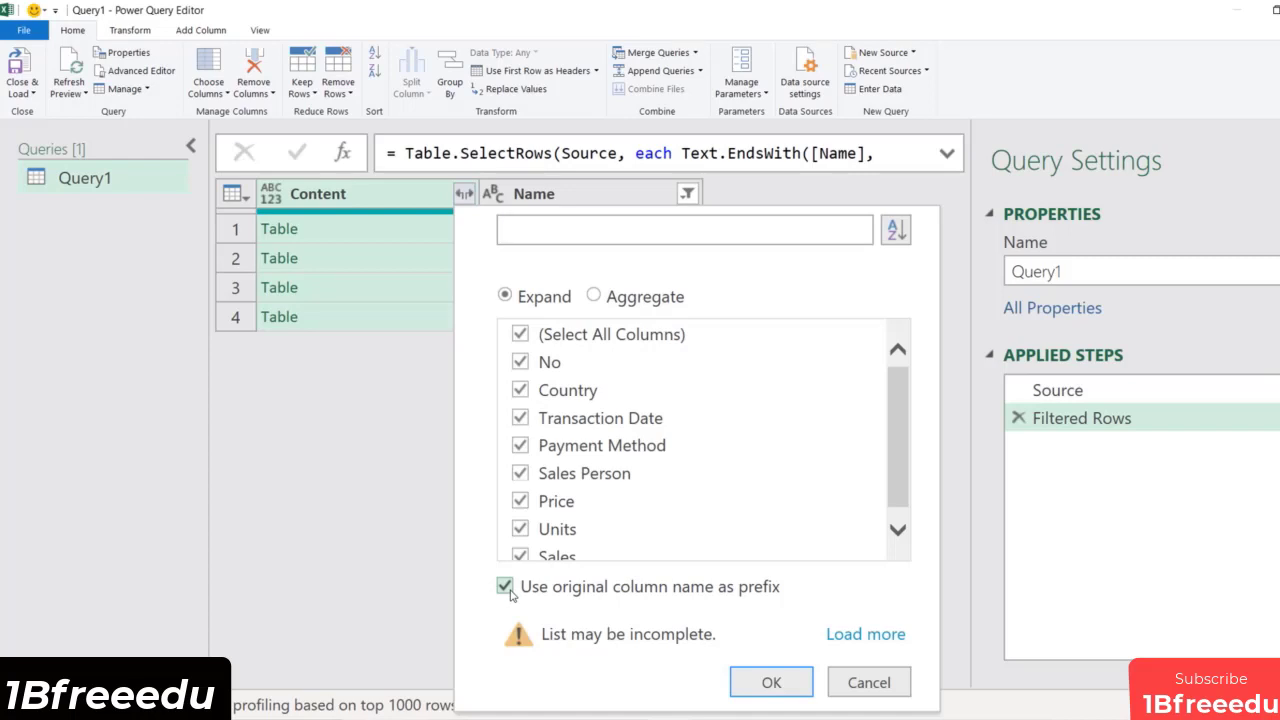
left_click(507, 589)
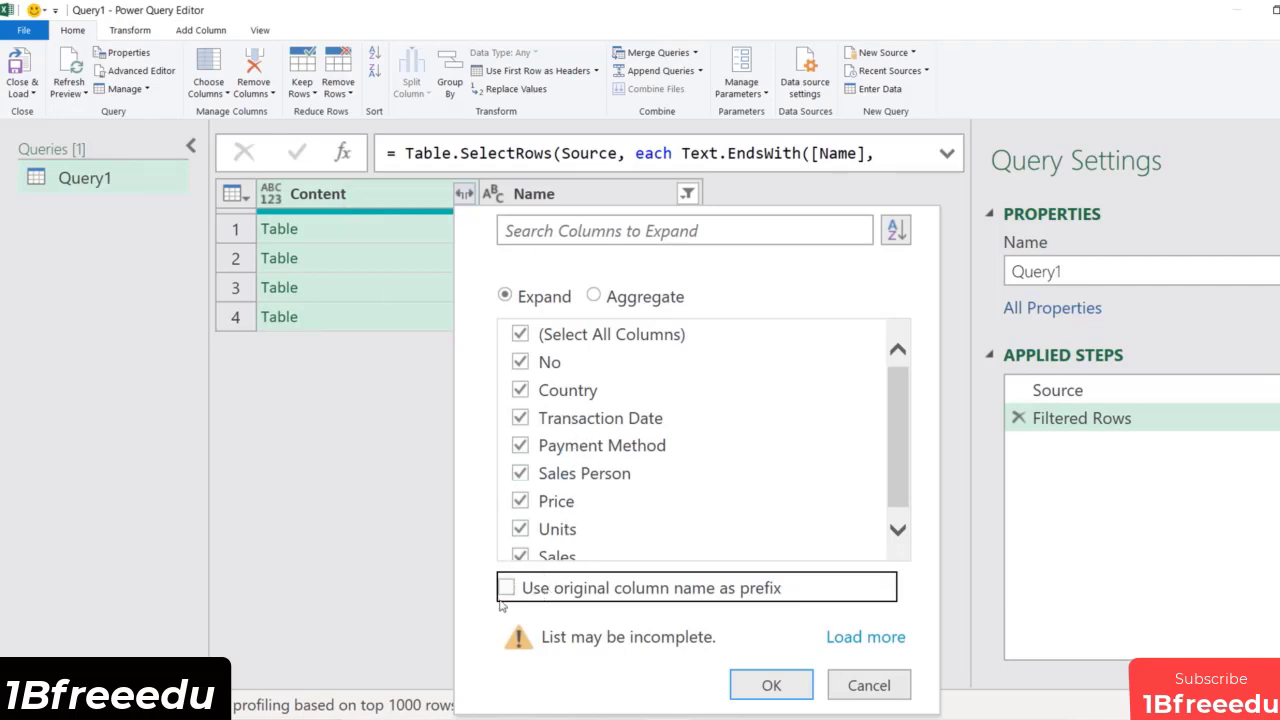
left_click(772, 686)
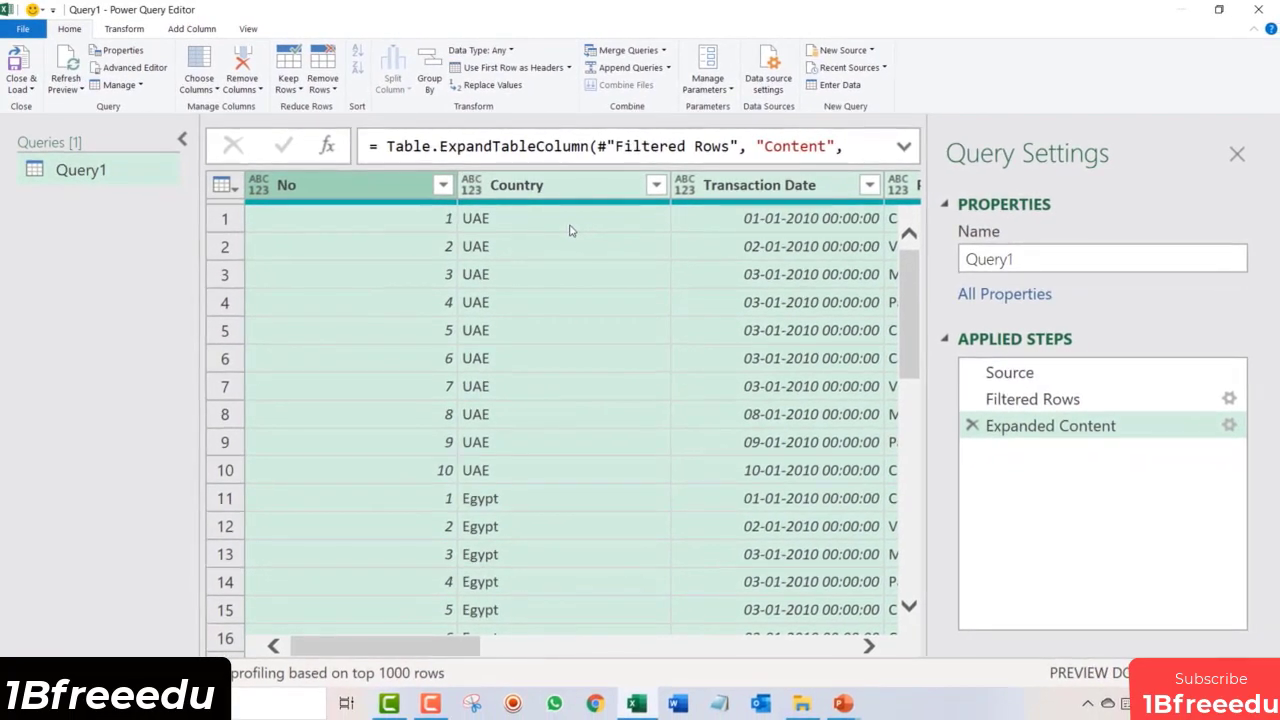
key("ctrl+shift+minus")
key("ctrl+shift+minus")
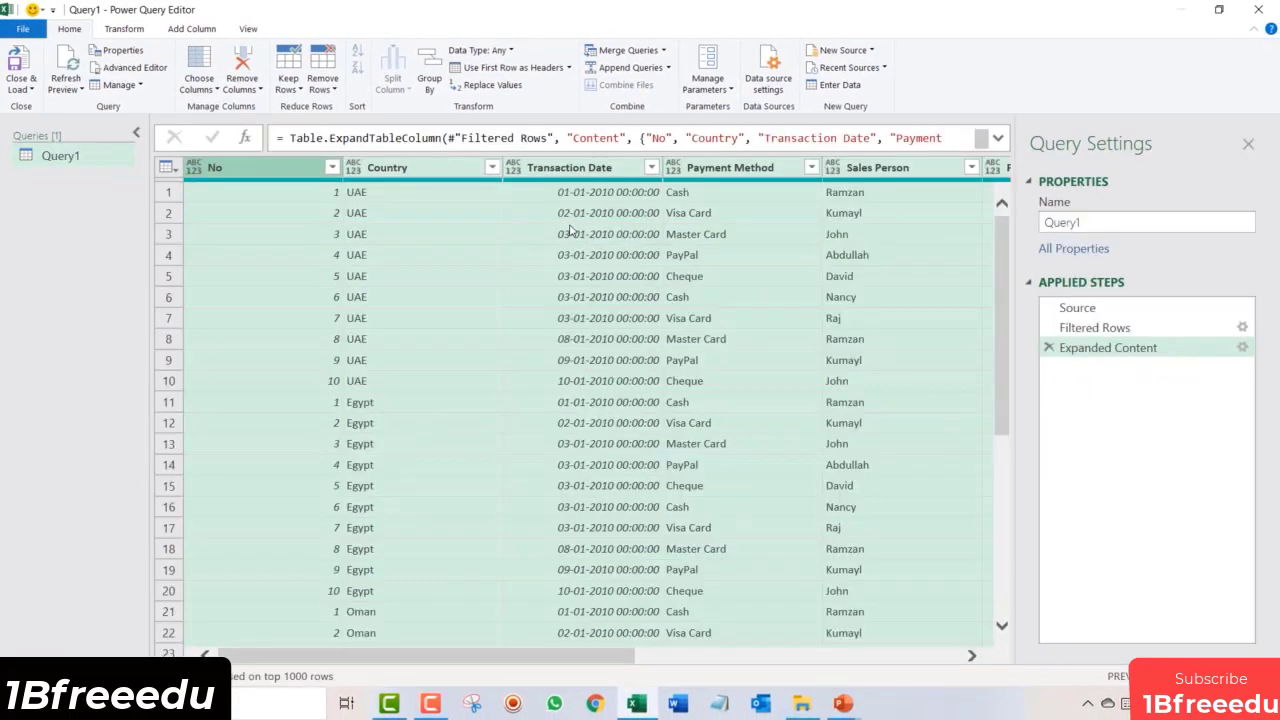
key("ctrl+shift+minus")
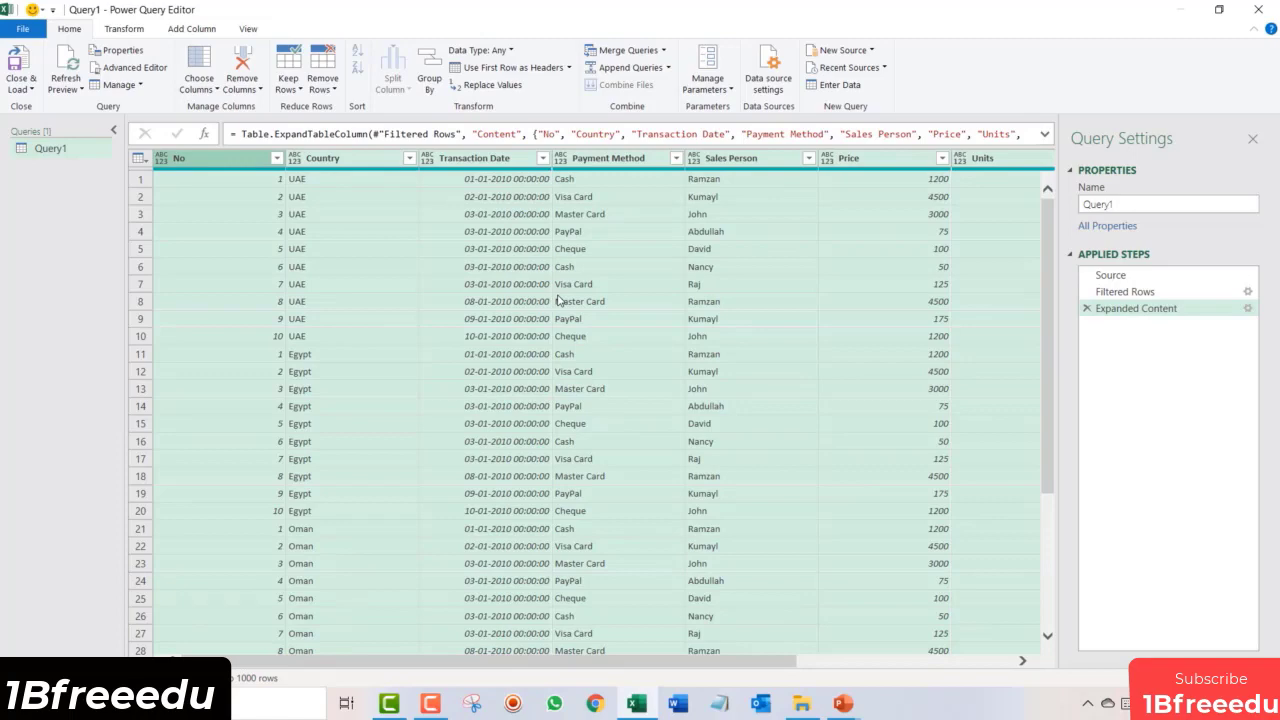
key("ctrl+shift+plus")
key("ctrl+shift+plus")
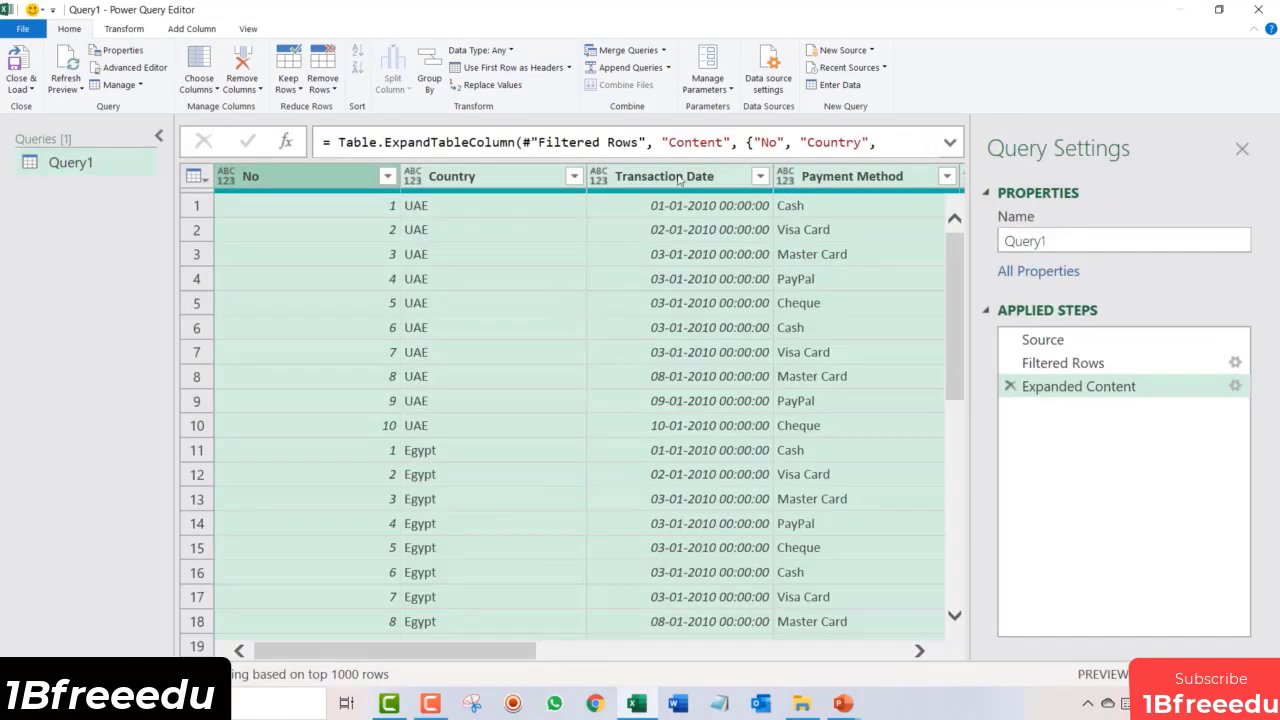
Step: Change the Transaction Date column's data type to Date, and close and load the query into the workbook
left_click(678, 177)
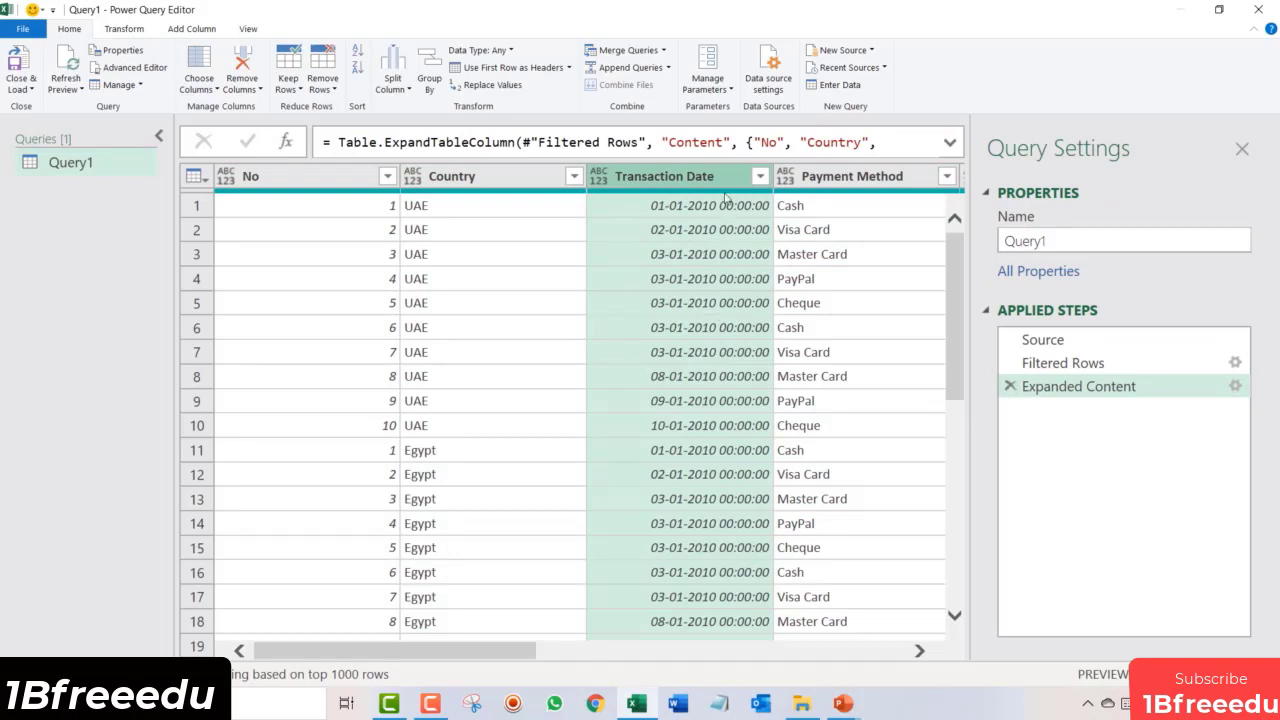
left_click(124, 30)
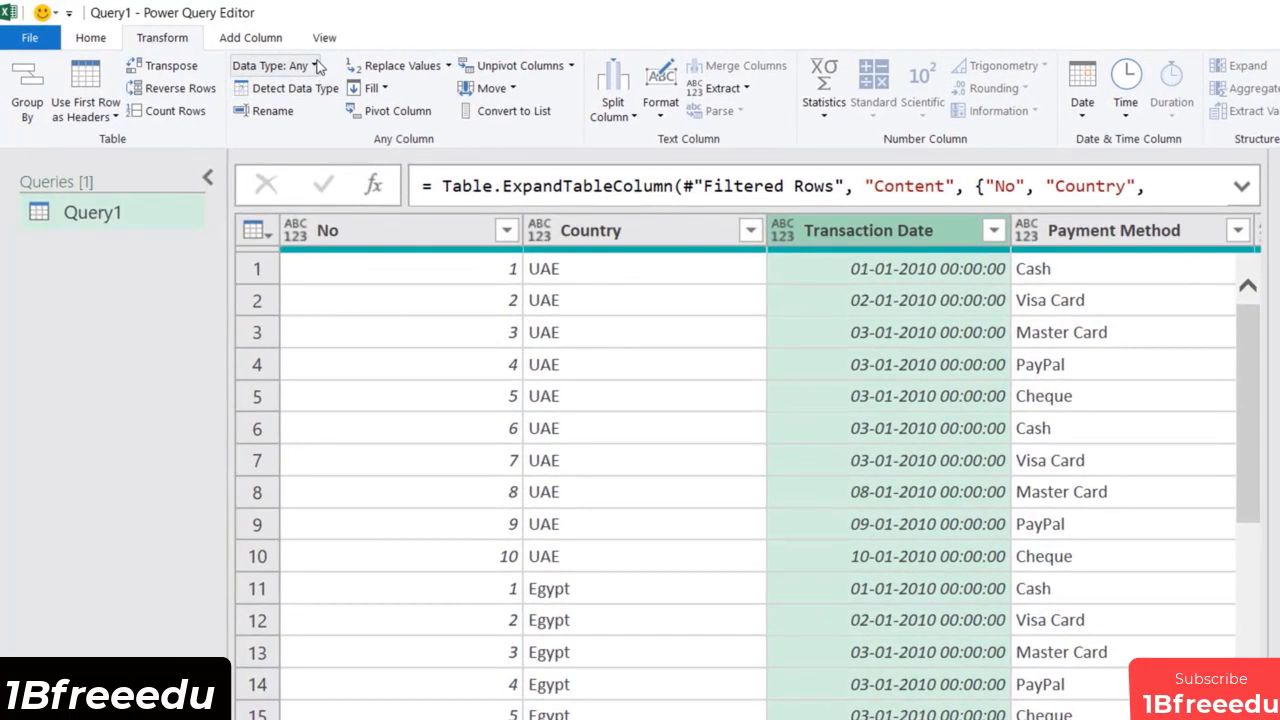
left_click(314, 66)
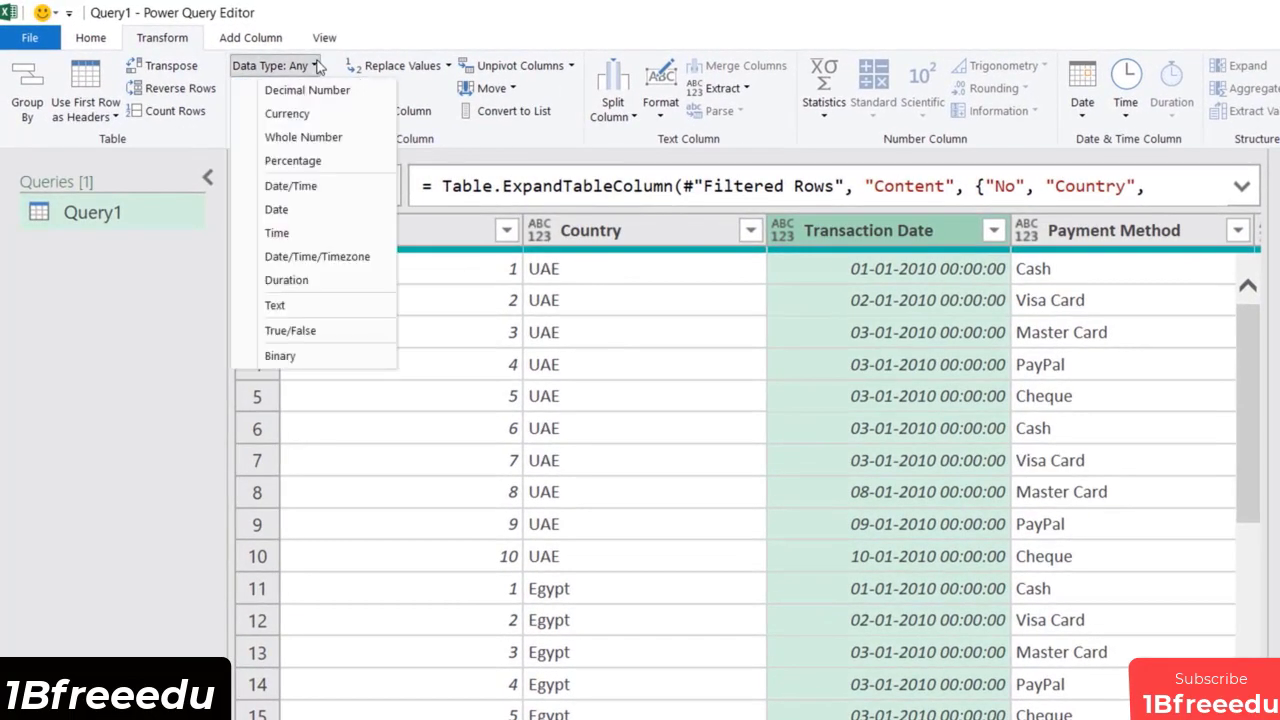
left_click(320, 216)
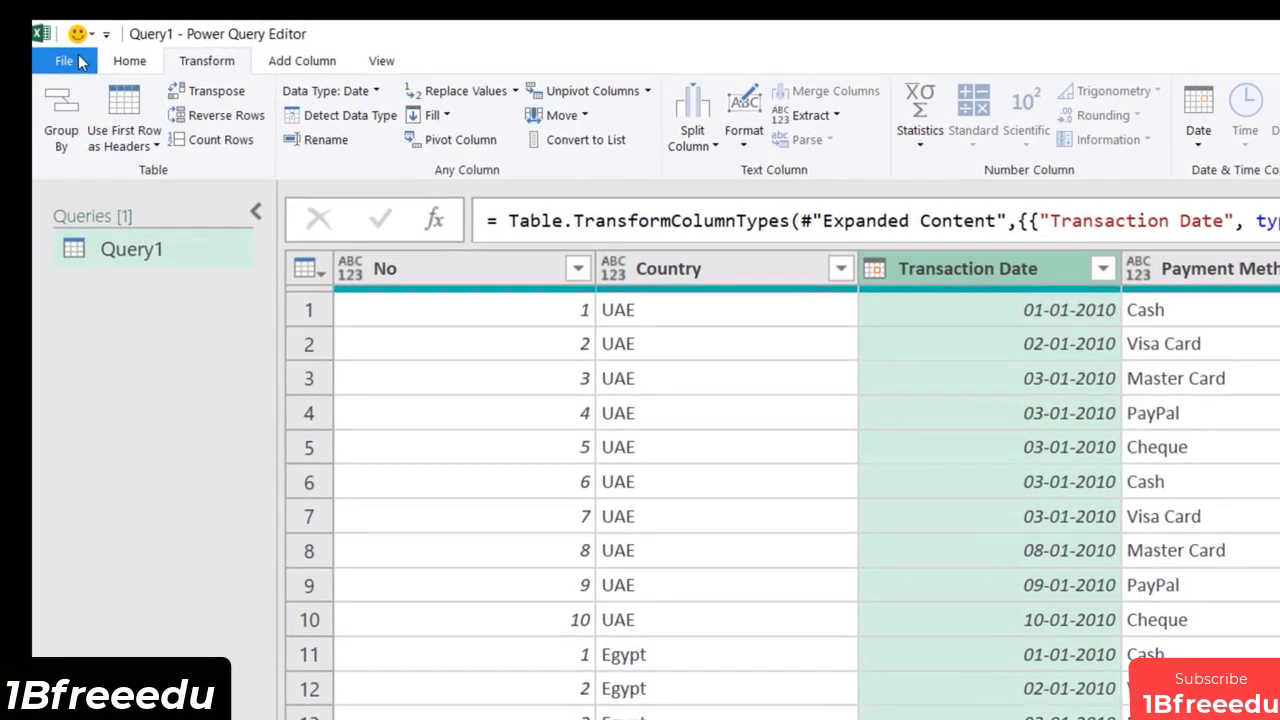
left_click(32, 29)
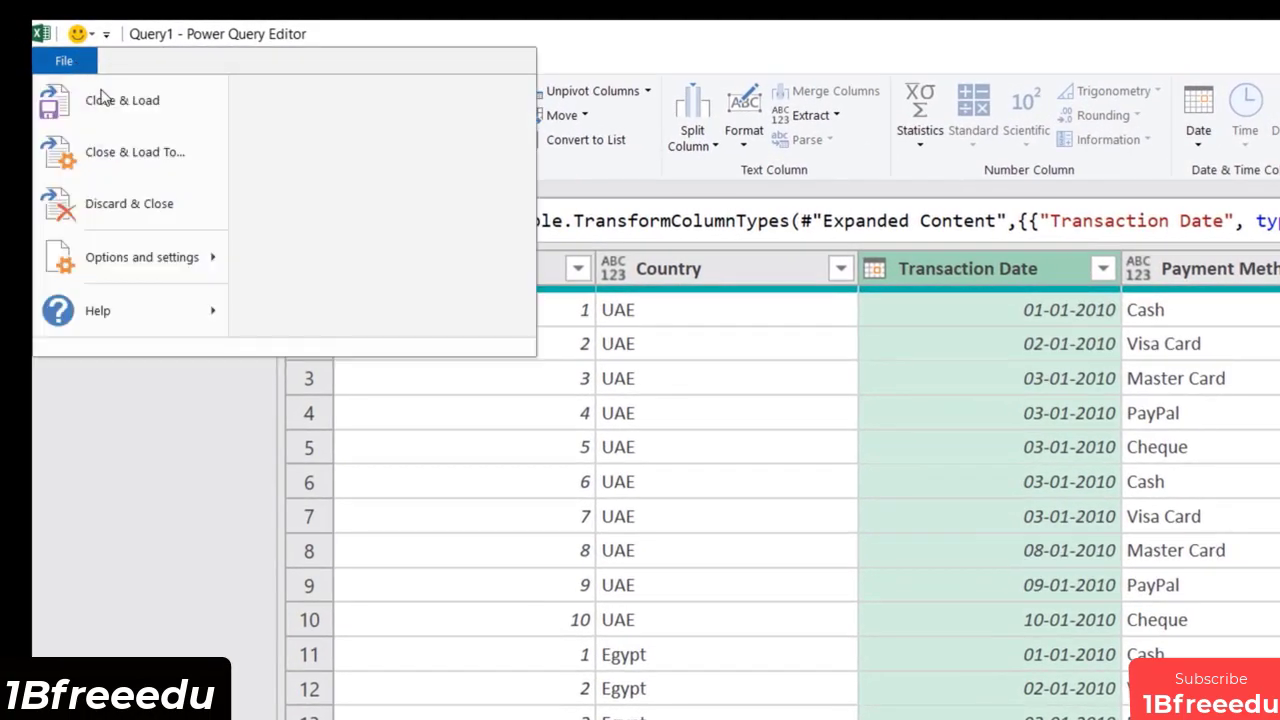
left_click(188, 106)
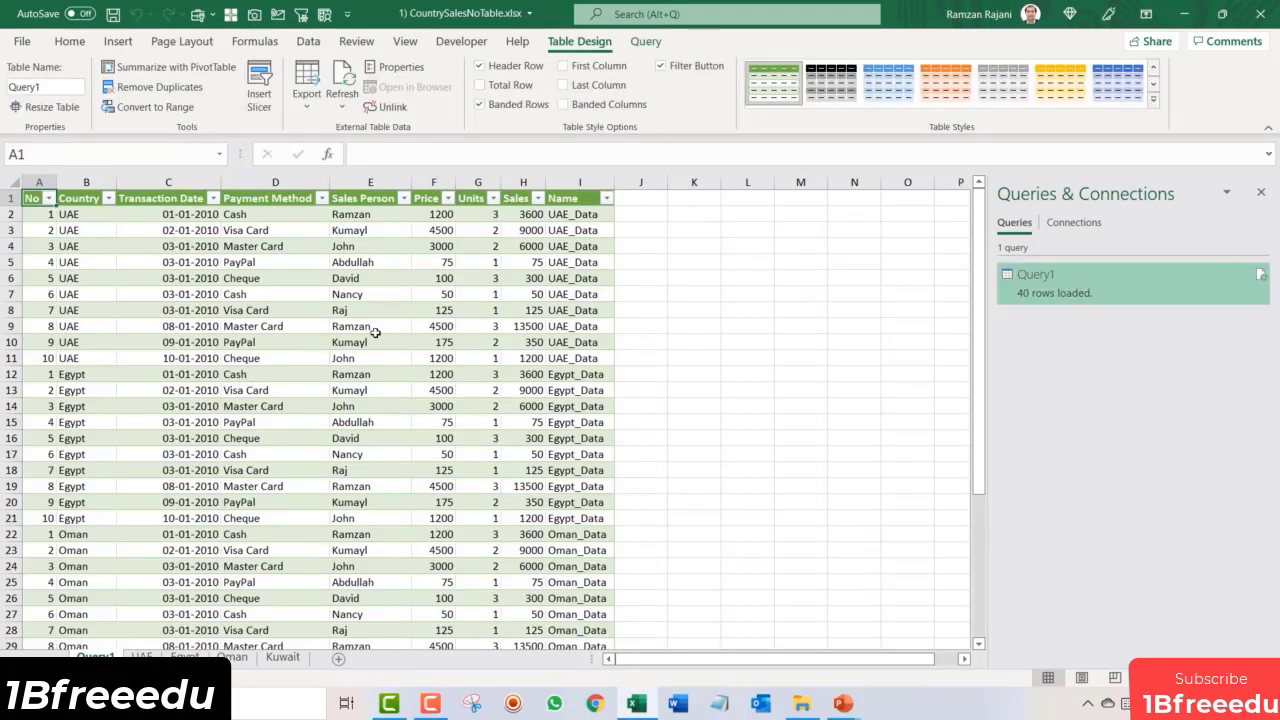
Step: Delete the Name column (column I) from the loaded Query1 table
scroll(372, 330, "up", 2)
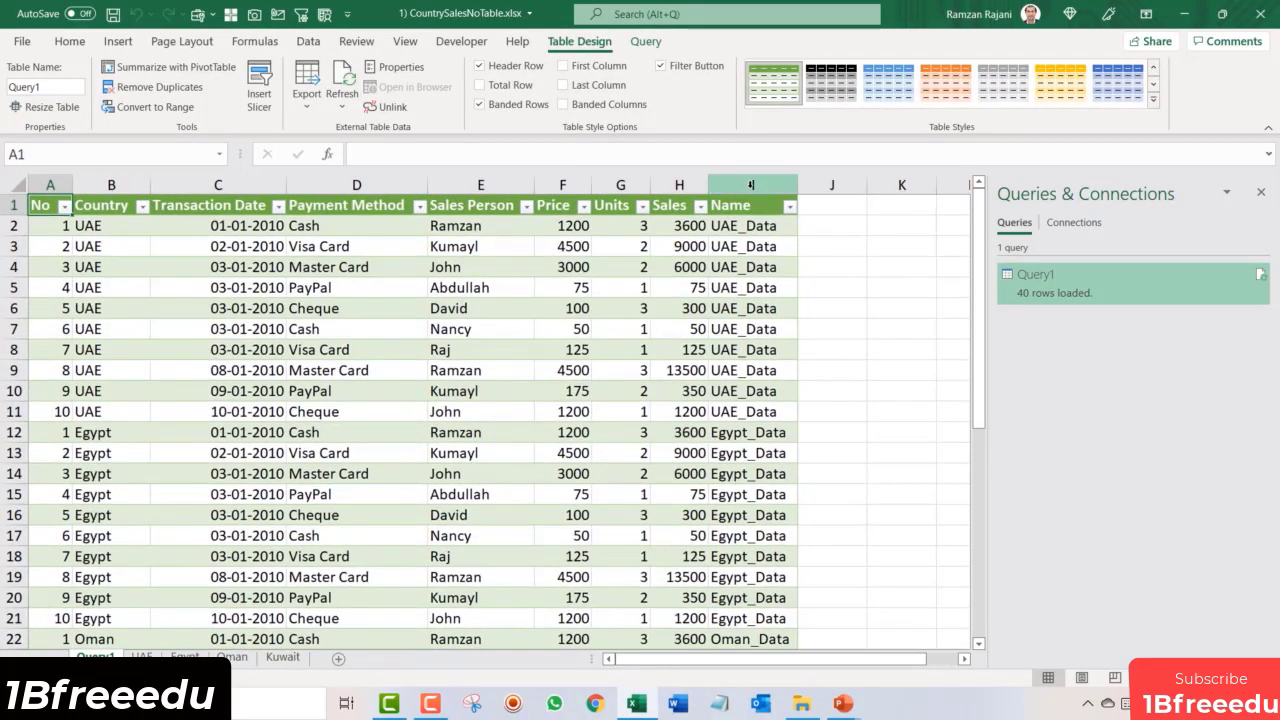
left_click(750, 187)
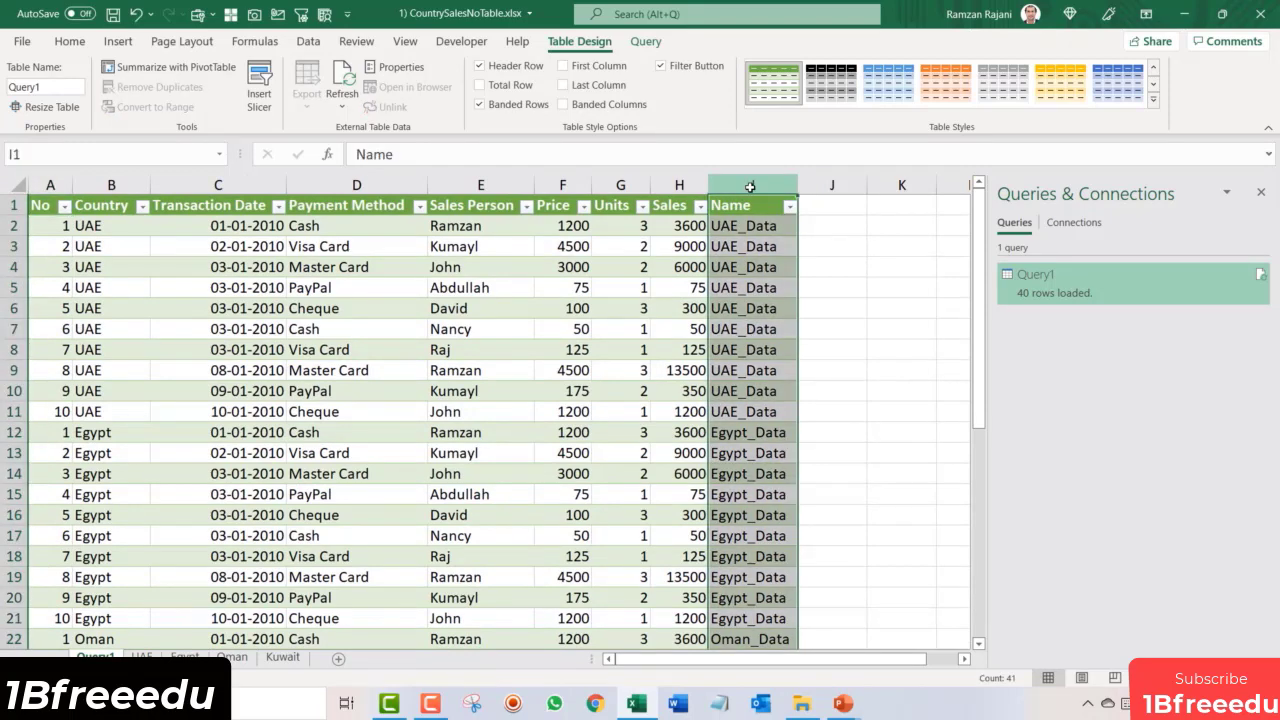
key("ctrl+minus")
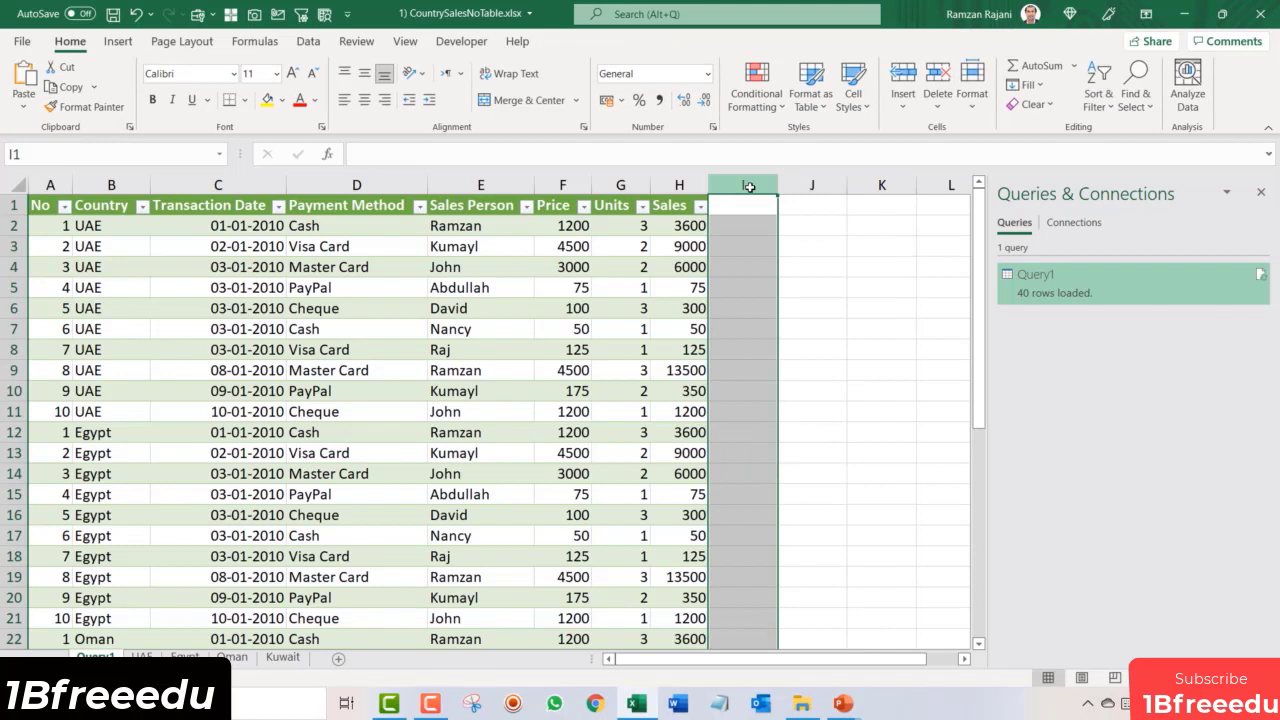
left_click(461, 265)
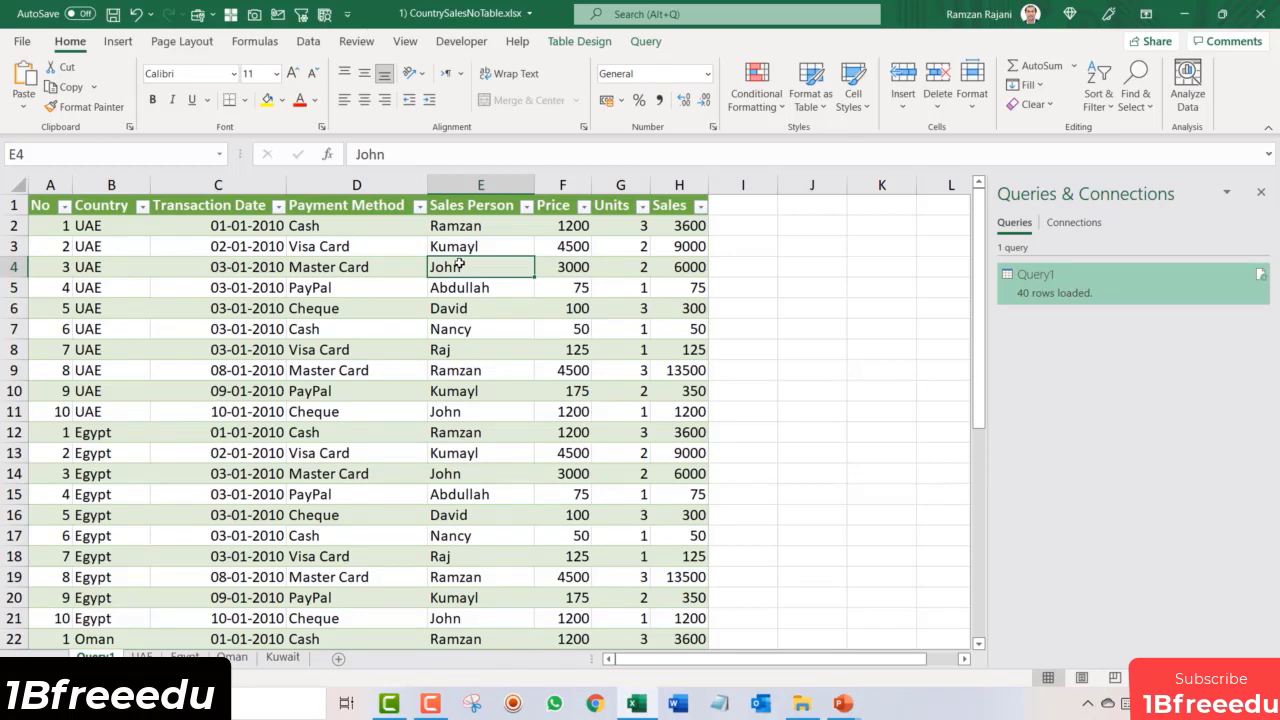
Step: Compare the source tables on the UAE, Egypt, Oman and Kuwait sheets with the combined table on the Query1 sheet
key("ctrl+Page_Down")
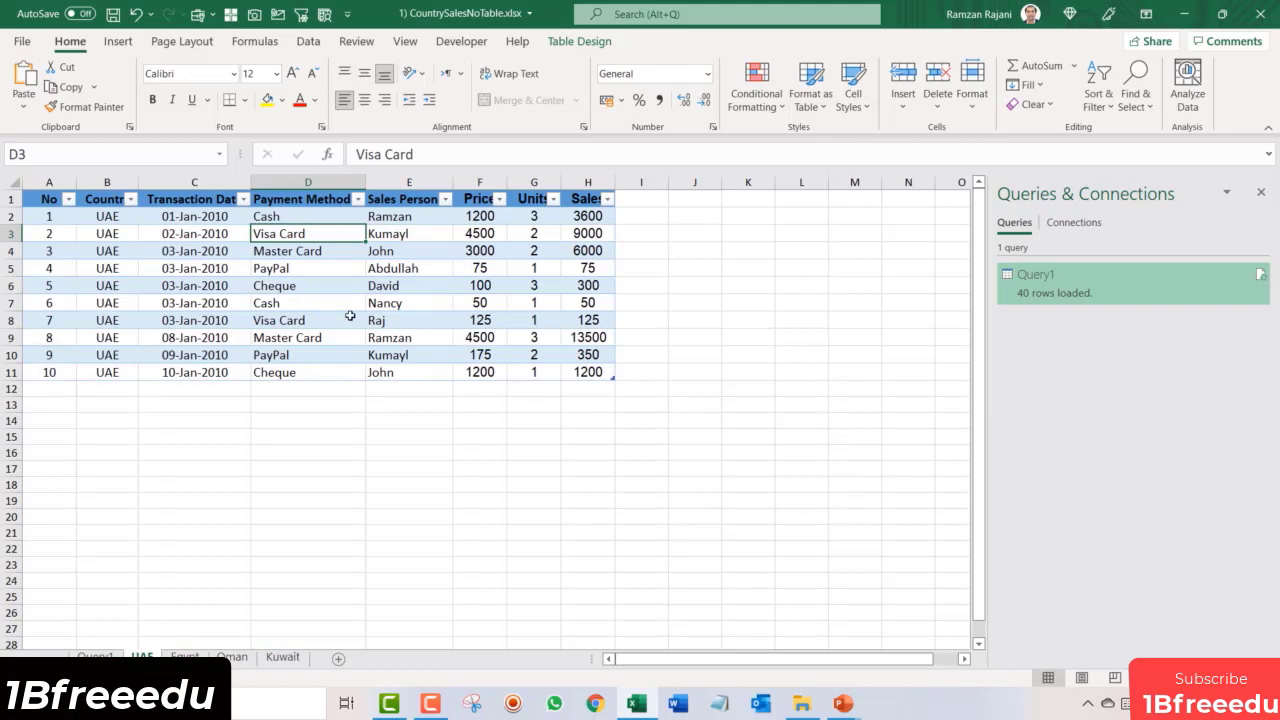
left_click(95, 657)
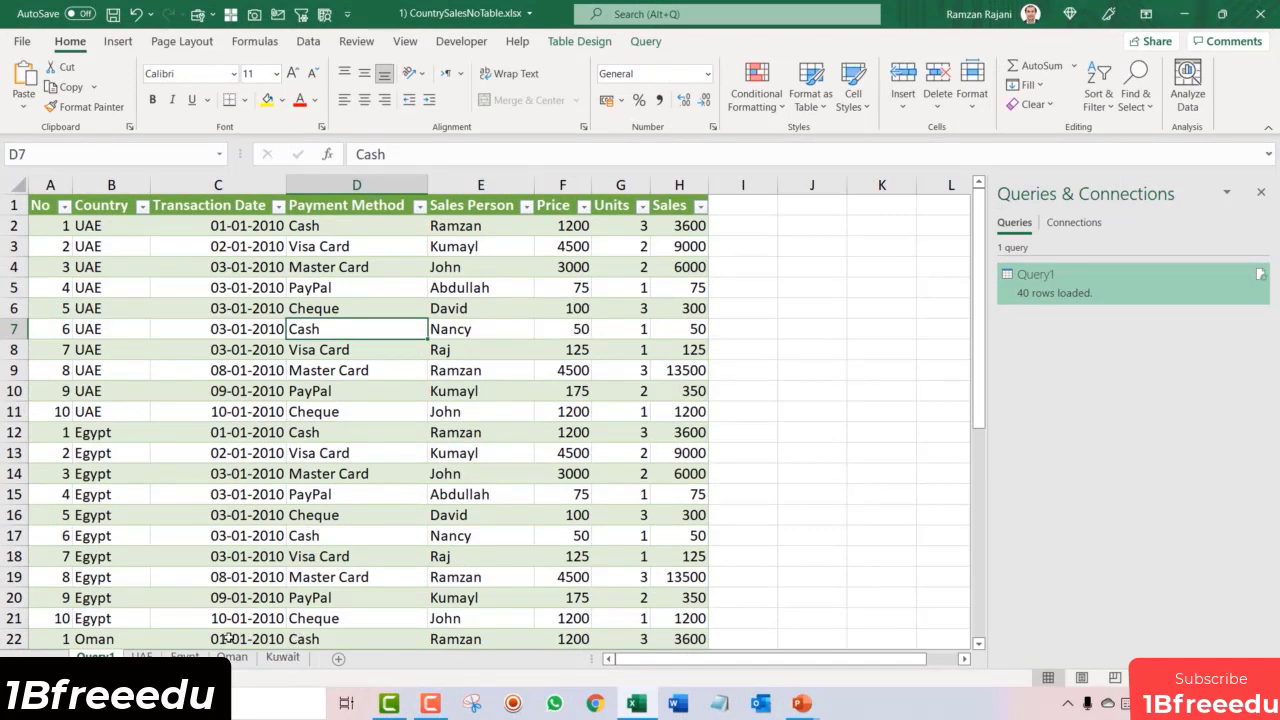
left_click(141, 657)
left_click(185, 657)
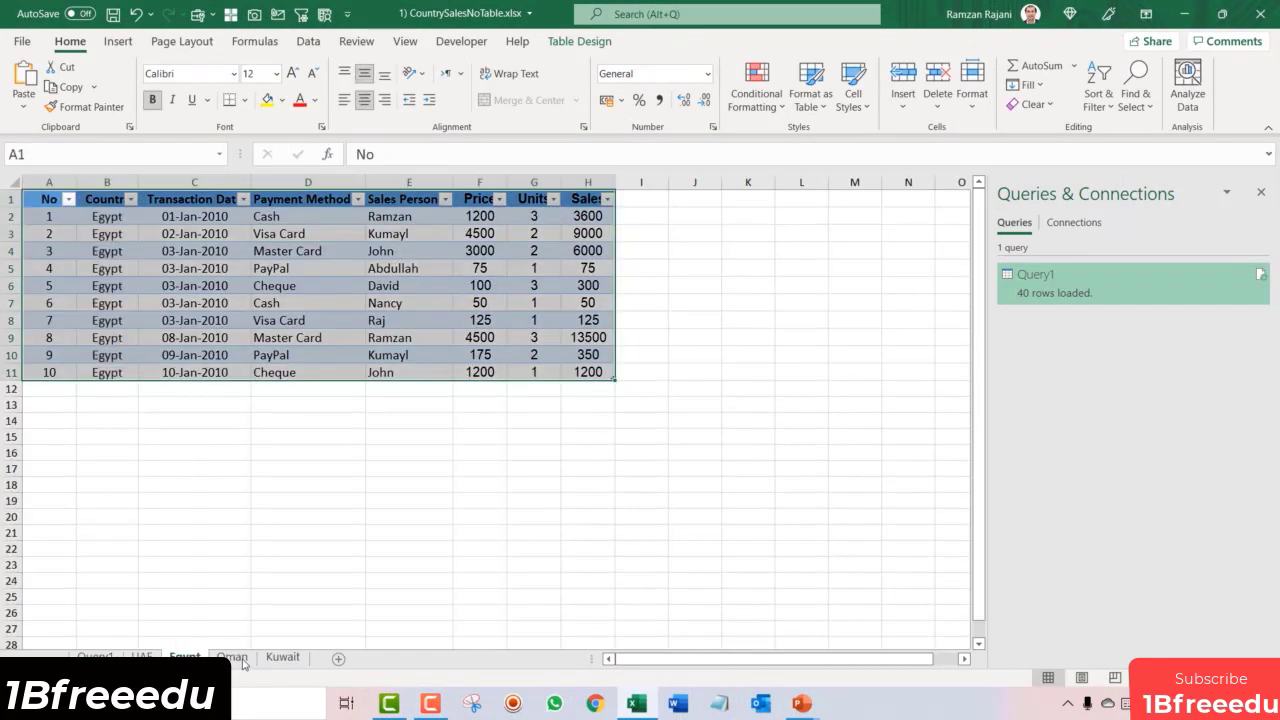
left_click(232, 657)
left_click(282, 657)
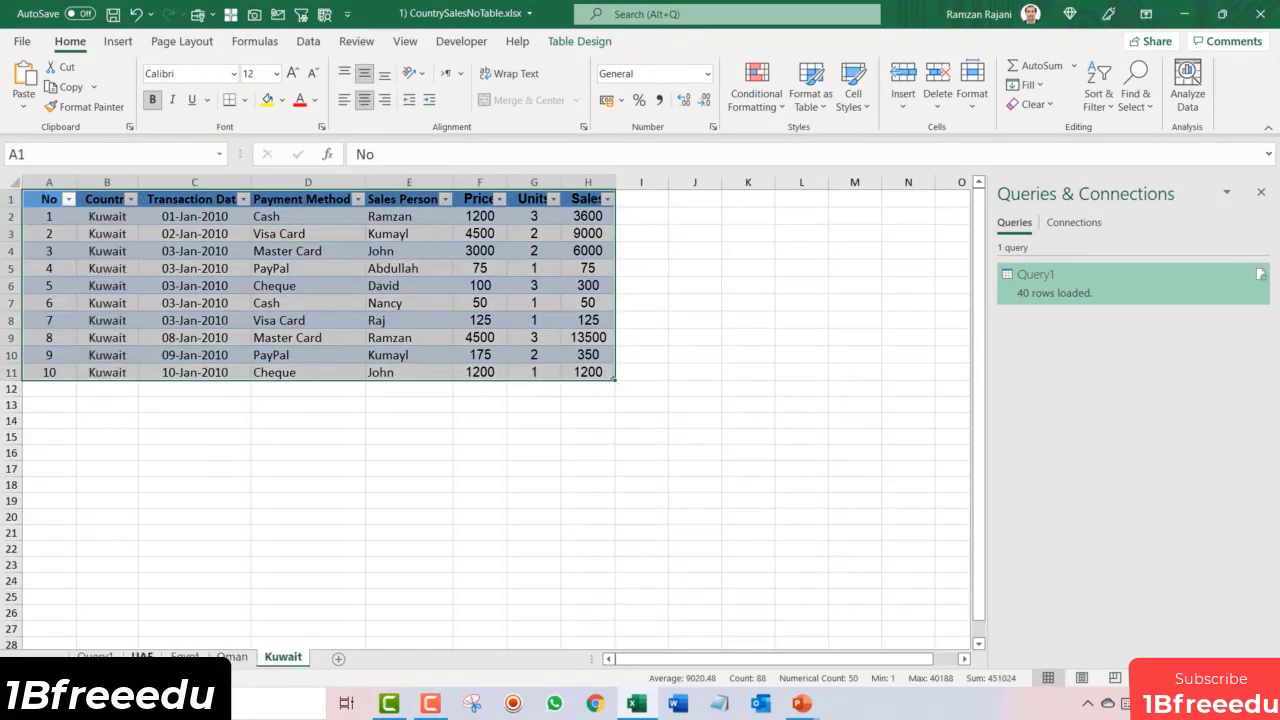
left_click(141, 657)
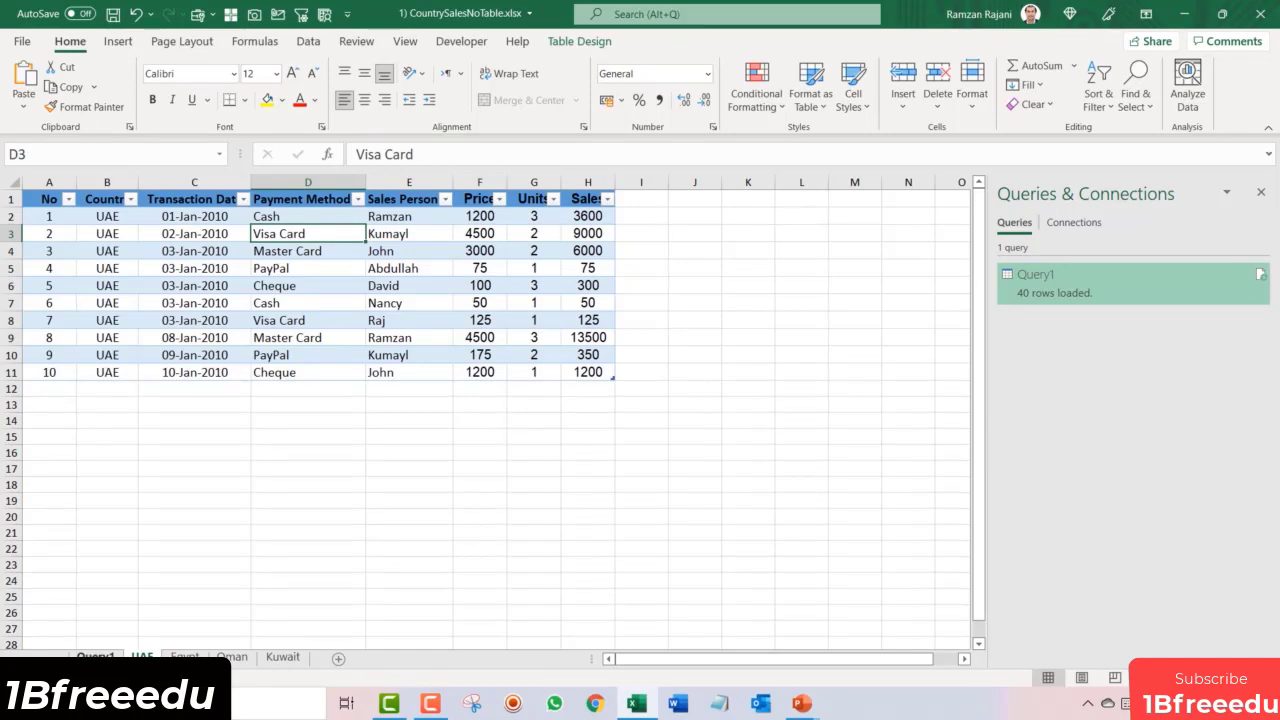
left_click(95, 657)
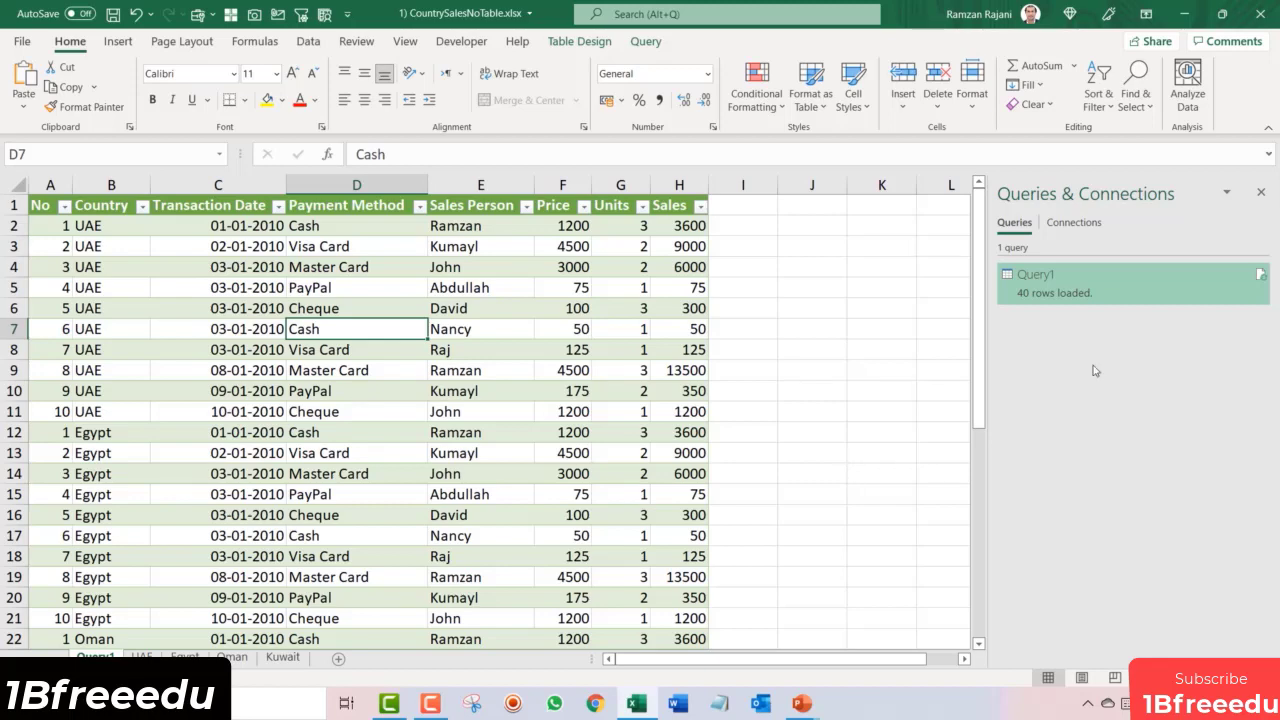
mouse_move(1040, 300)
left_click(427, 390)
Step: Duplicate the Kuwait sheet after itself and rename the copy London
left_click(300, 660)
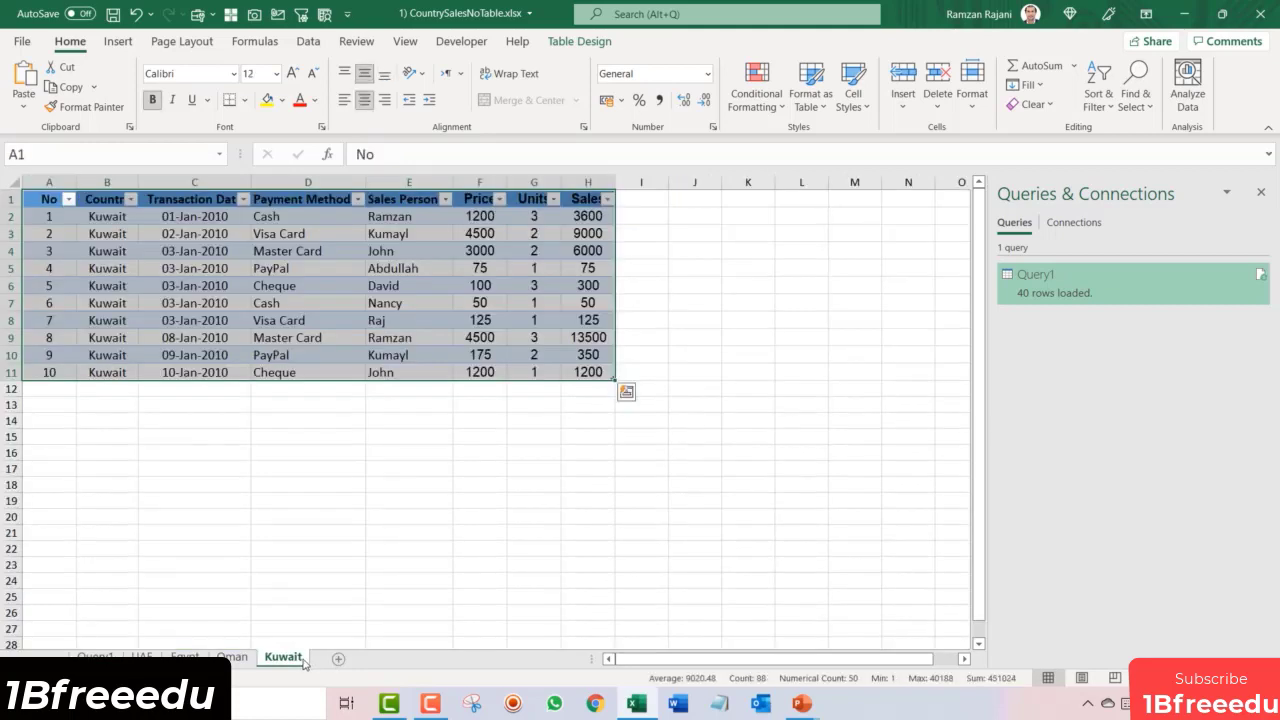
left_click(382, 305)
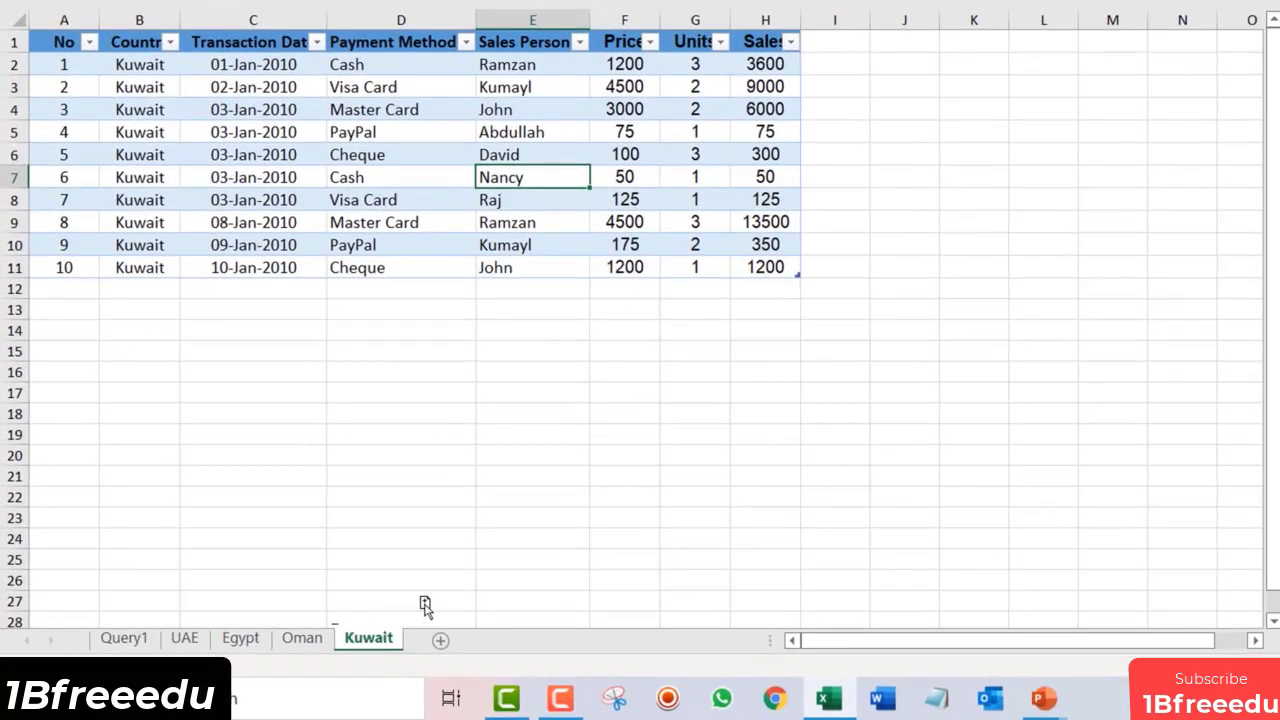
left_click_drag(424, 604, 472, 624)
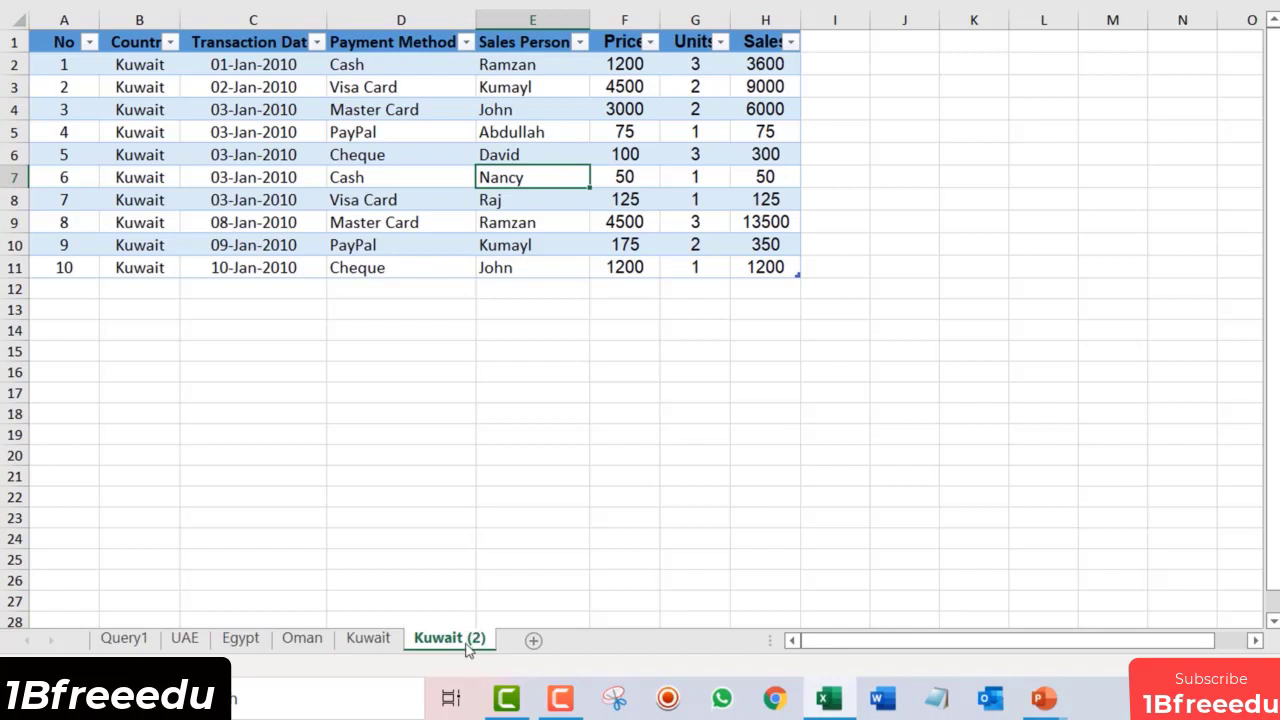
double_click(467, 644)
type("London")
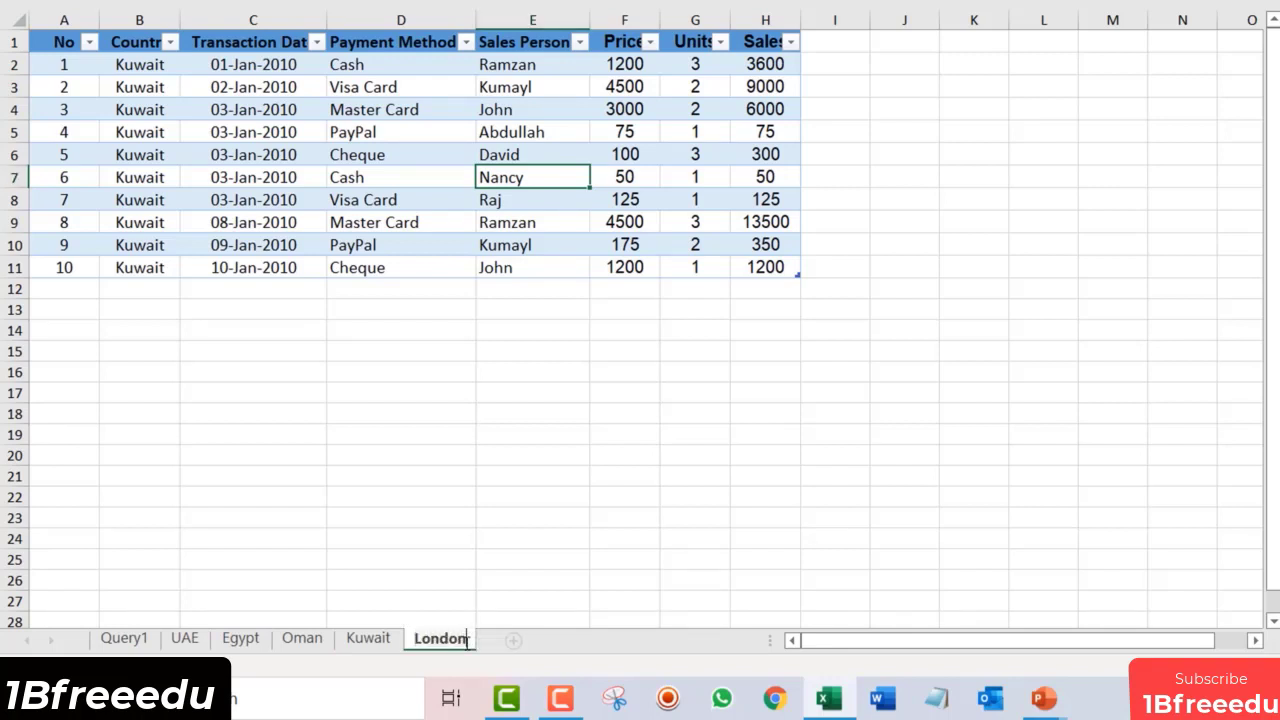
key("Return")
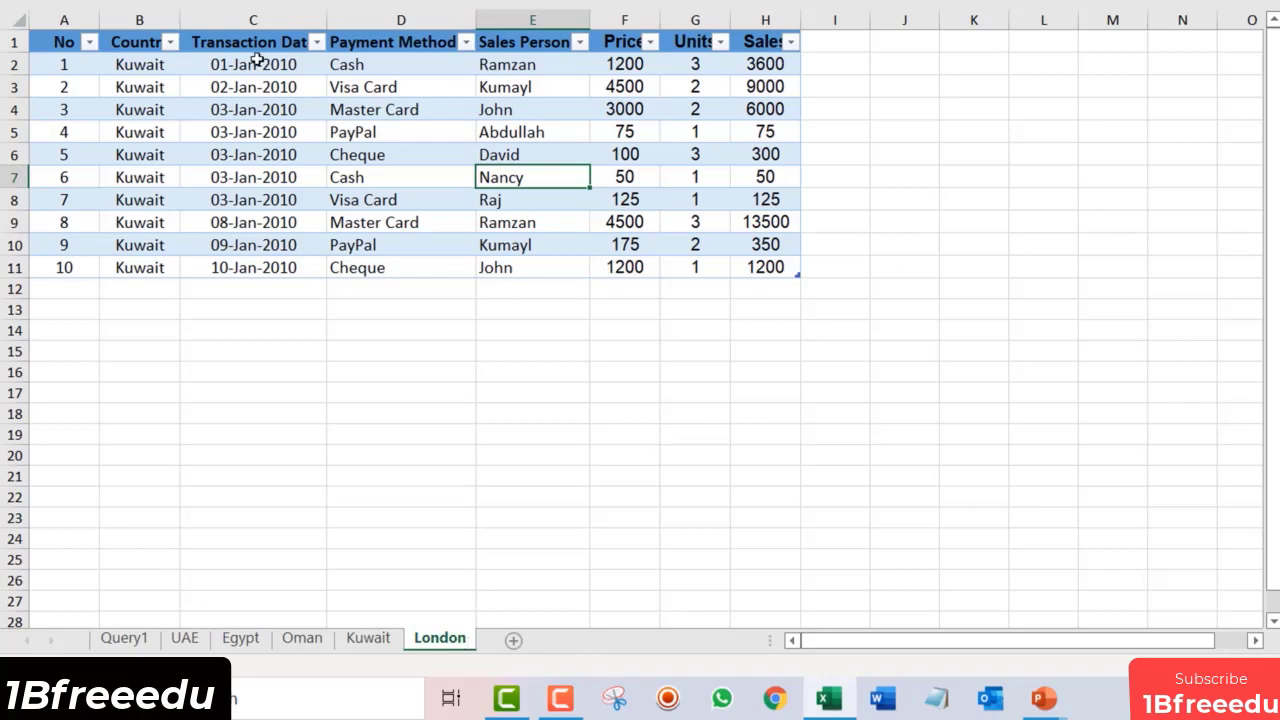
Step: Set the Country value to London in every row of the London sheet's table, B2:B11
left_click(172, 70)
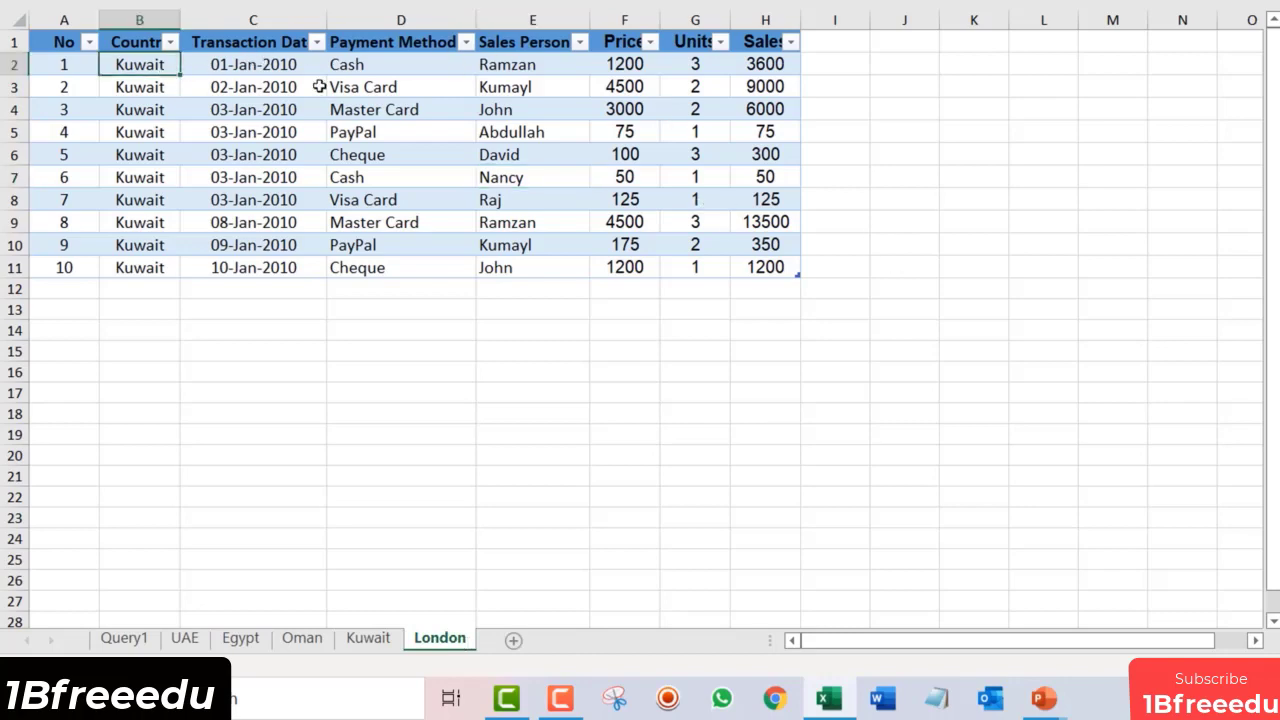
scroll(325, 89, "up", 4)
scroll(325, 89, "up", 1)
type("London")
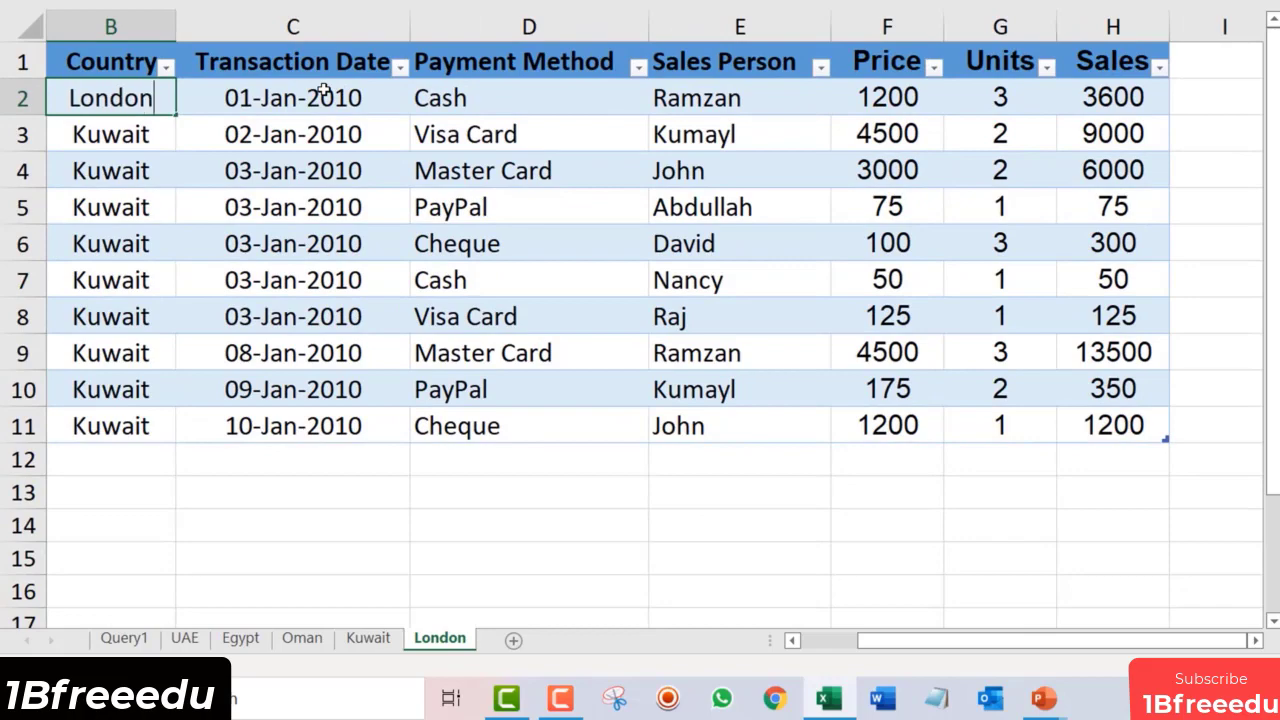
key("Return")
key("Up")
key("ctrl+shift+Down")
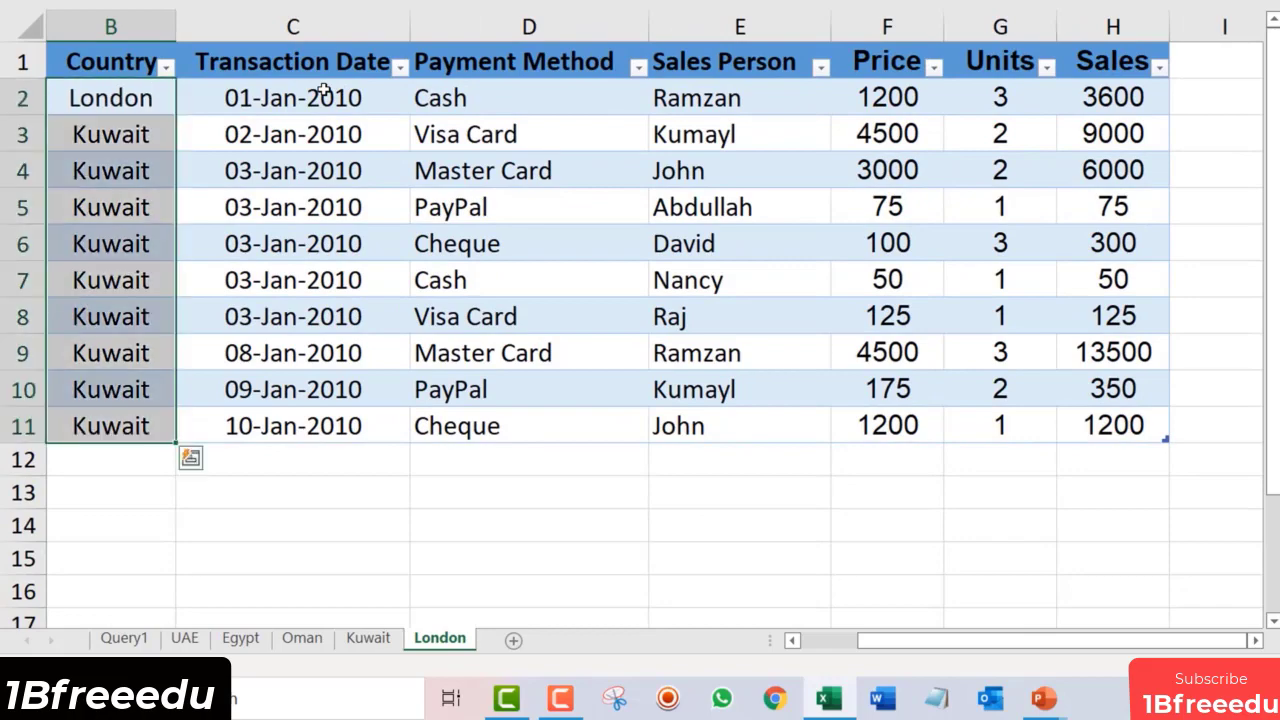
key("ctrl+d")
key("ctrl+Home")
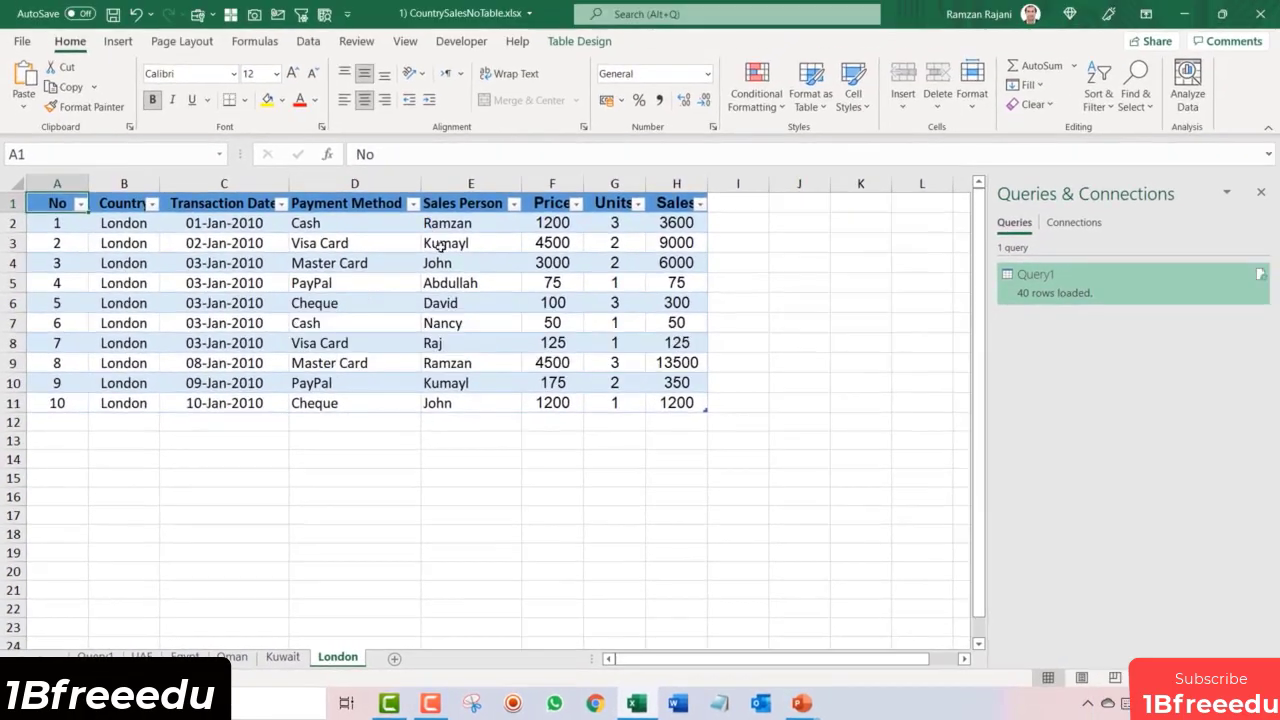
Step: Rename the table on the London sheet as London_Data
left_click(352, 285)
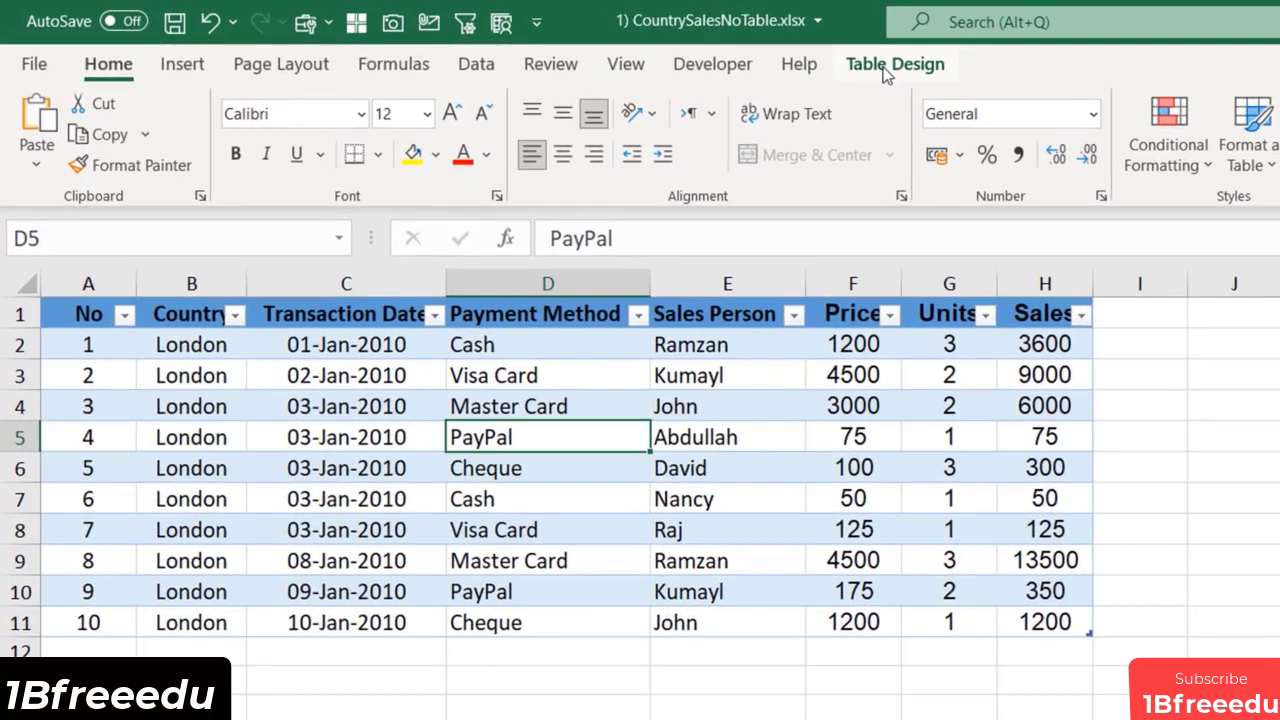
left_click(884, 70)
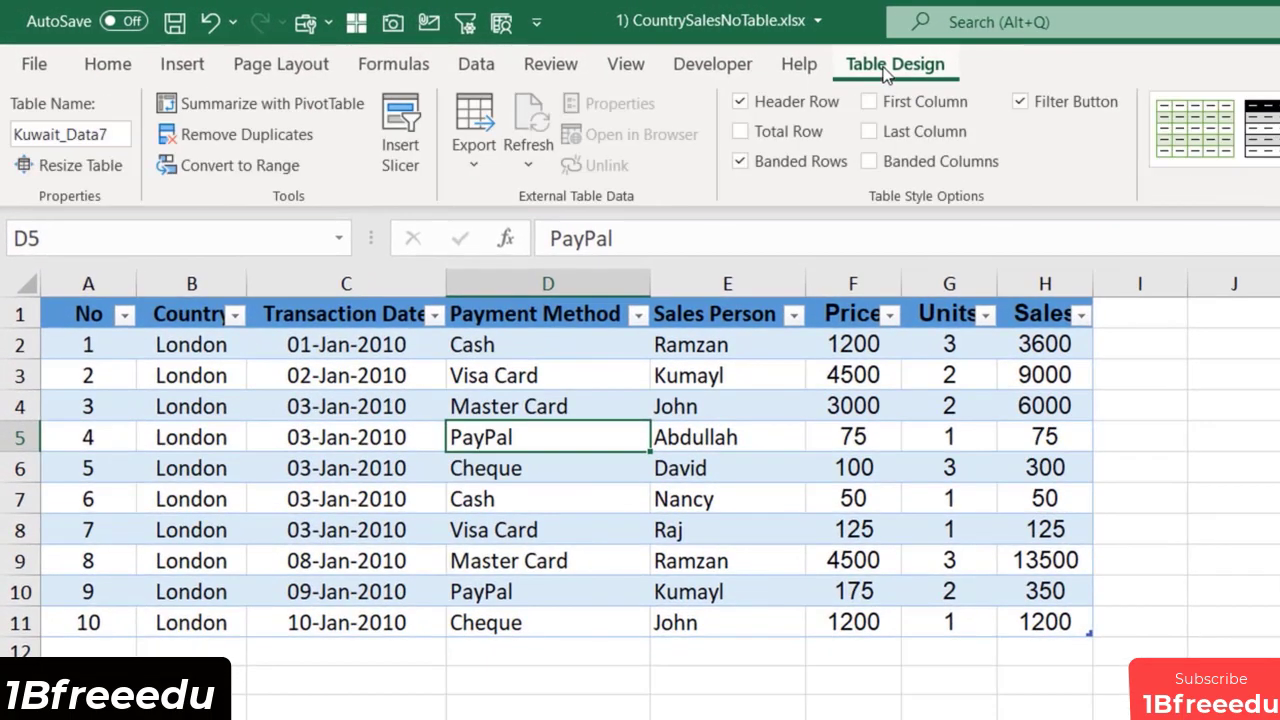
left_click(100, 133)
key("shift+Right")
key("shift+Right")
key("shift+Right")
key("shift+Right")
key("shift+Right")
key("shift+Right")
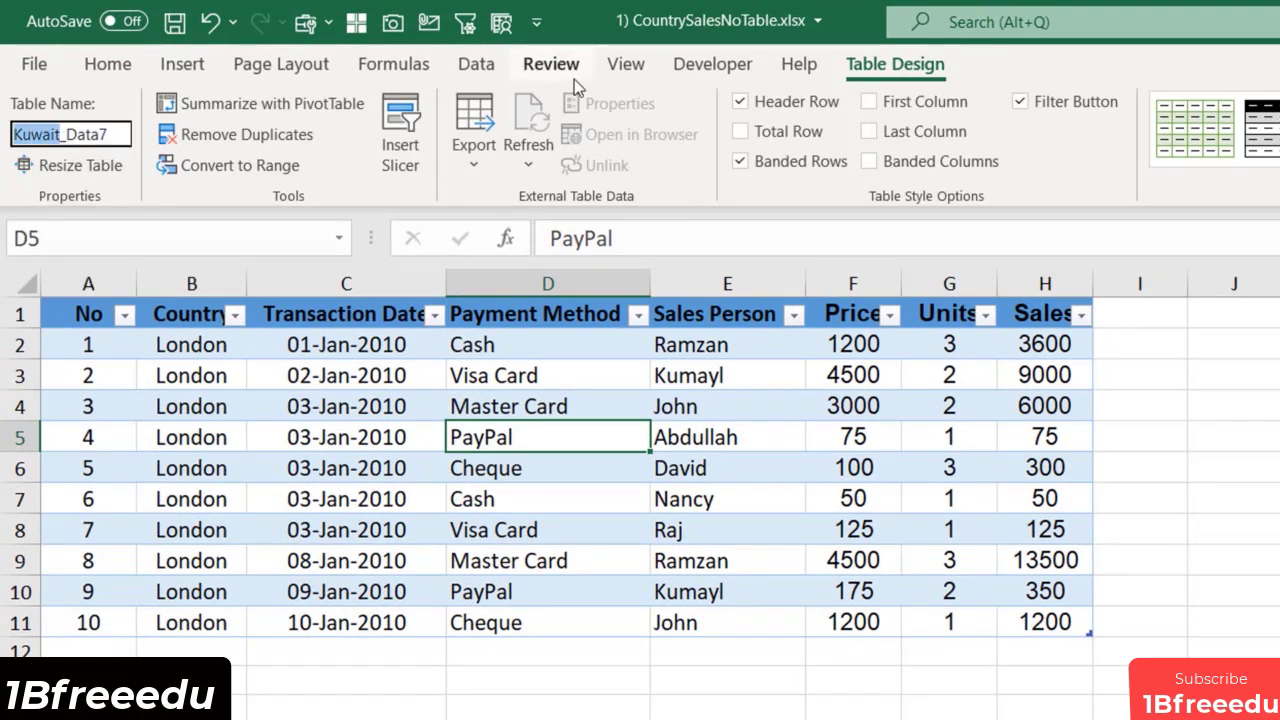
type("London")
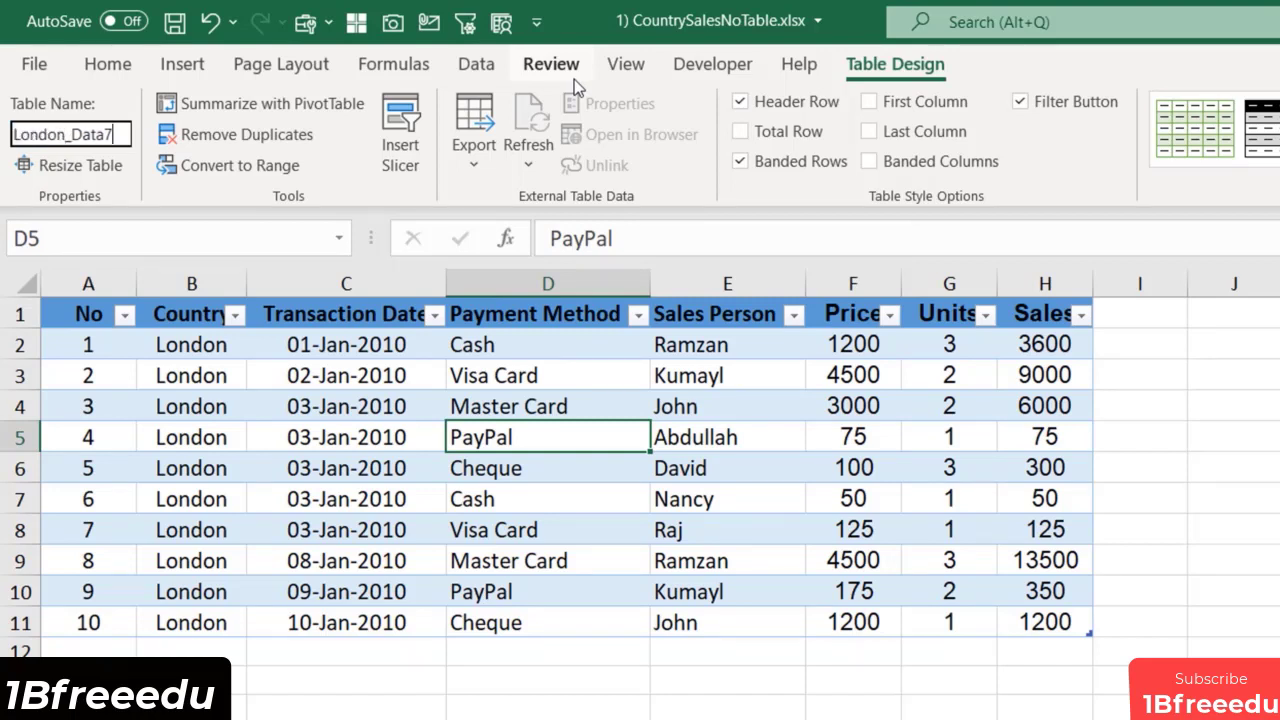
key("BackSpace")
key("Return")
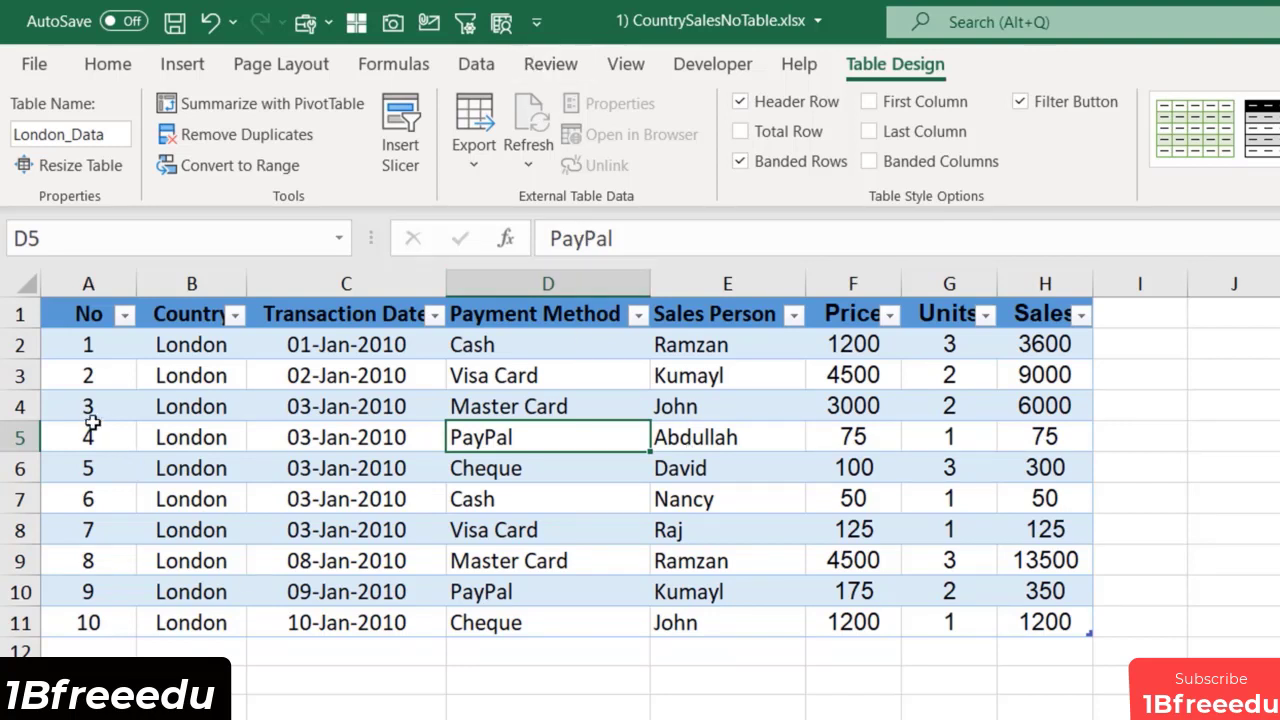
Step: Review the London sheet's records and examine the Country column of the combined table on the Query1 sheet down to its end
left_click_drag(88, 345, 88, 620)
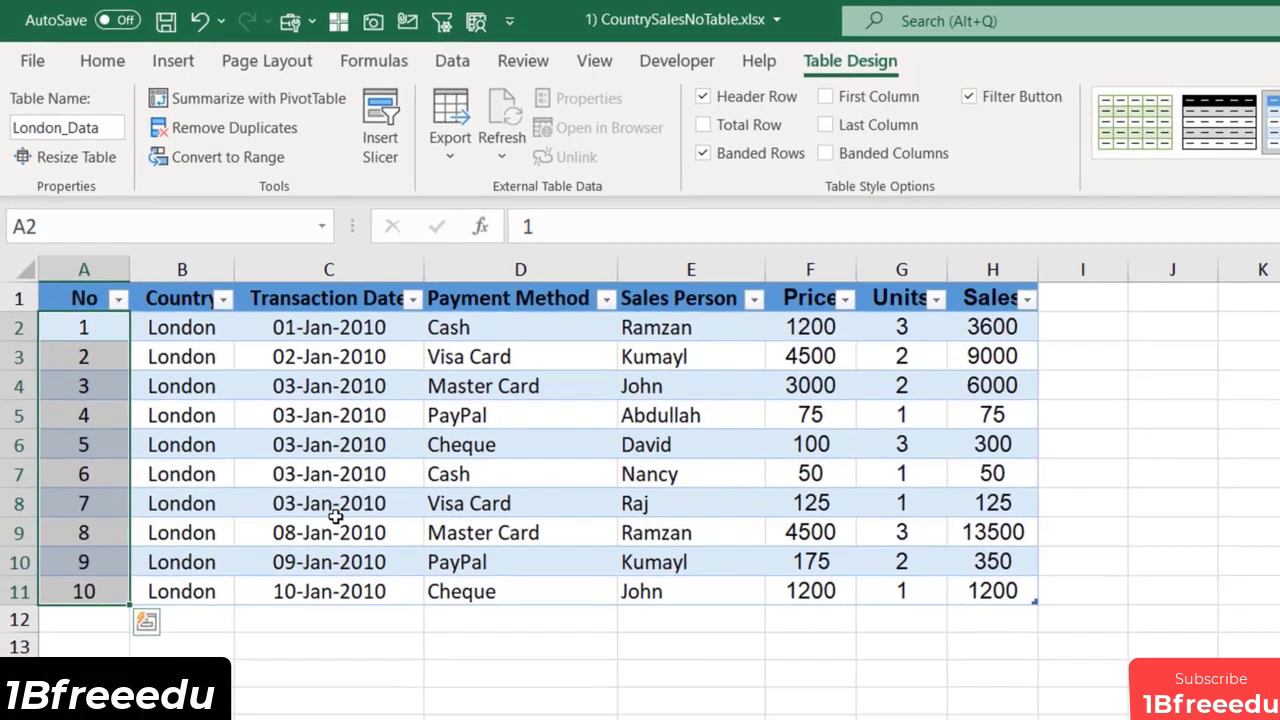
left_click(335, 515)
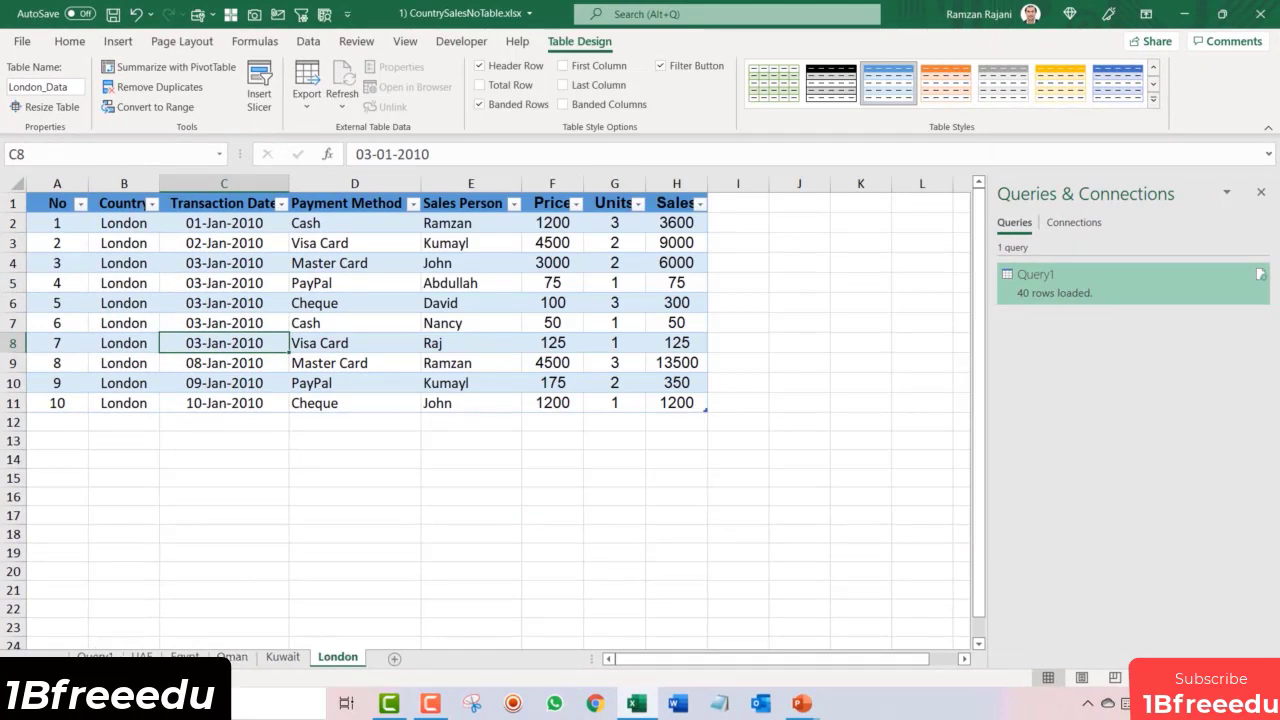
left_click(97, 656)
left_click(156, 431)
key("Left")
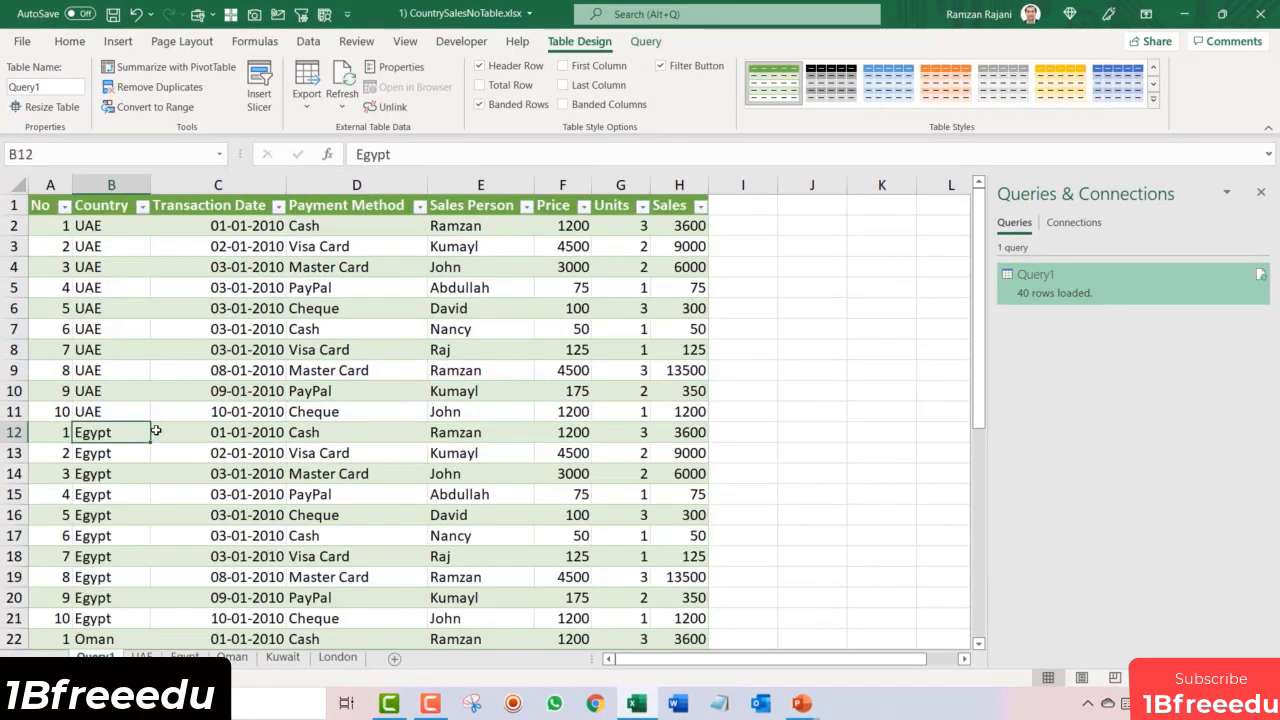
key("ctrl+Down")
key("ctrl+Home")
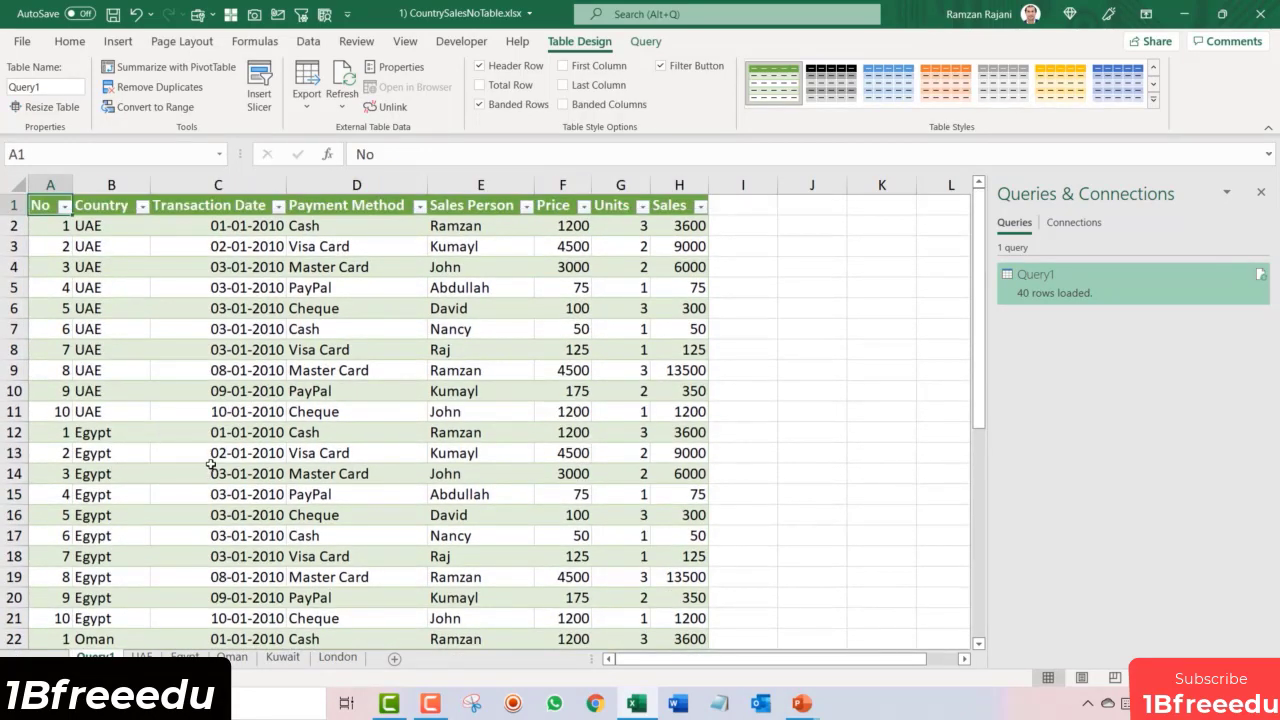
Step: Refresh the combined table on the Query1 sheet and examine the London records at its end
right_click(320, 310)
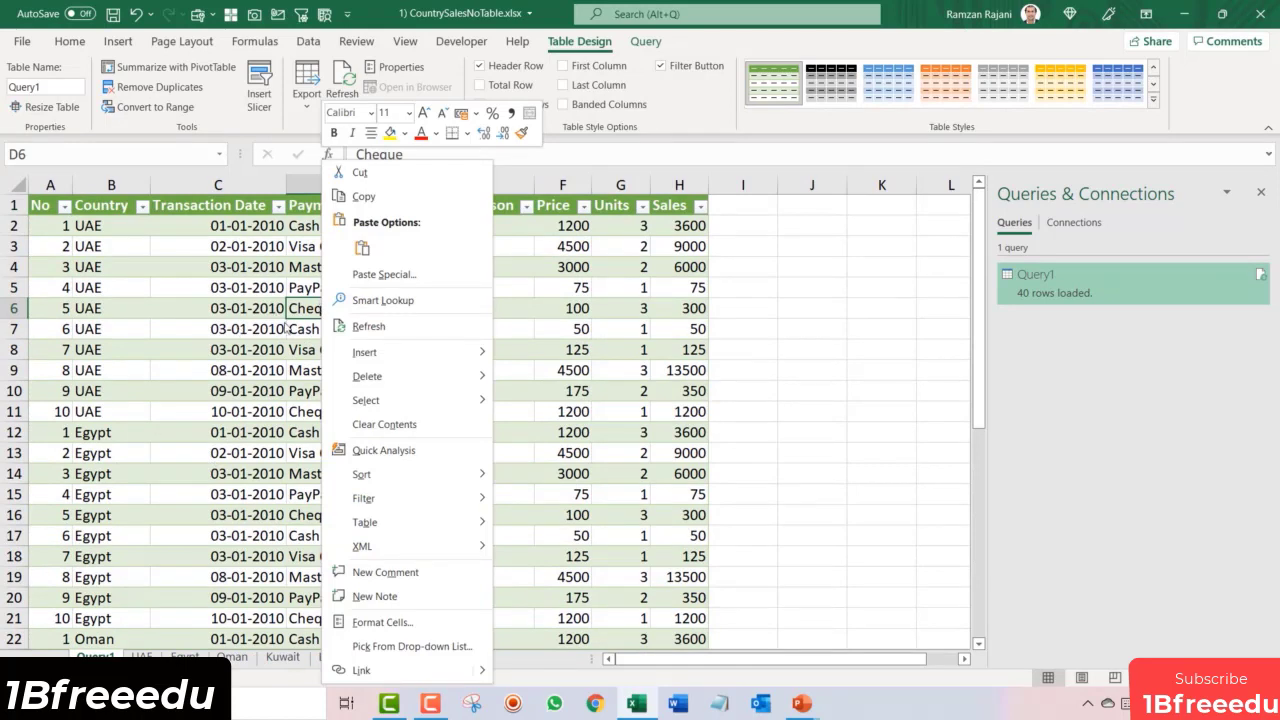
left_click(444, 338)
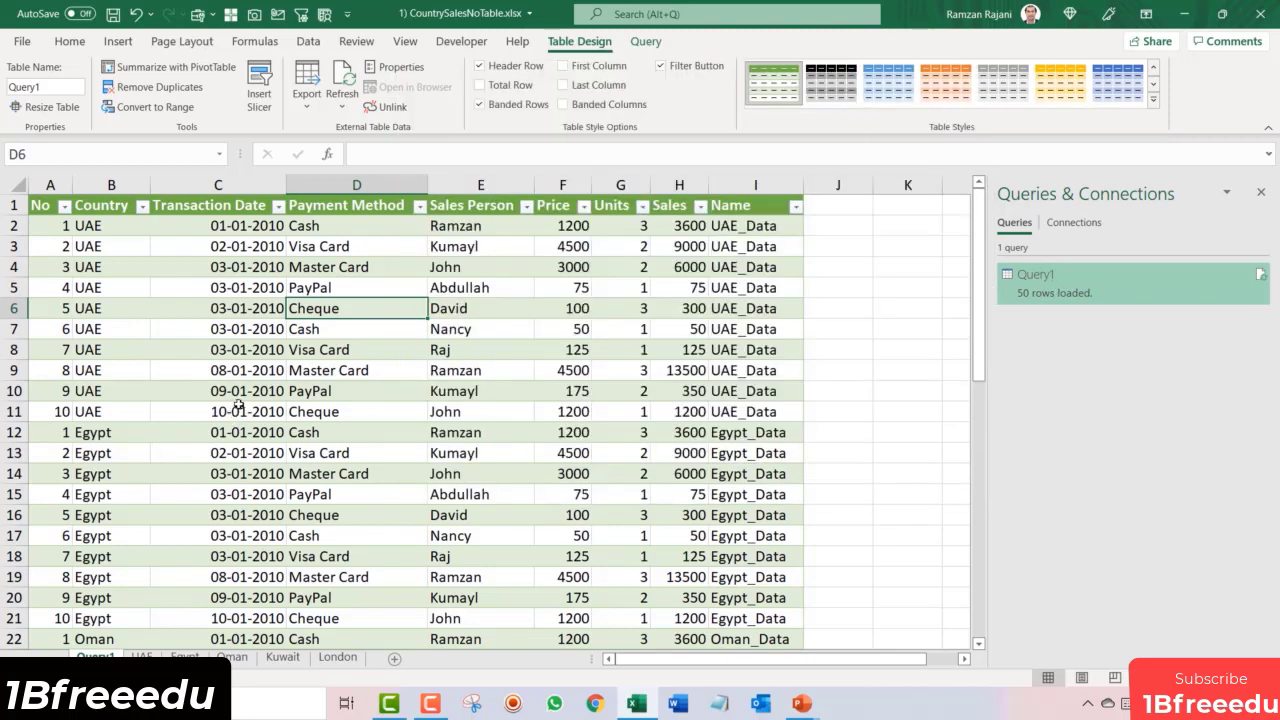
scroll(238, 403, "down", 12)
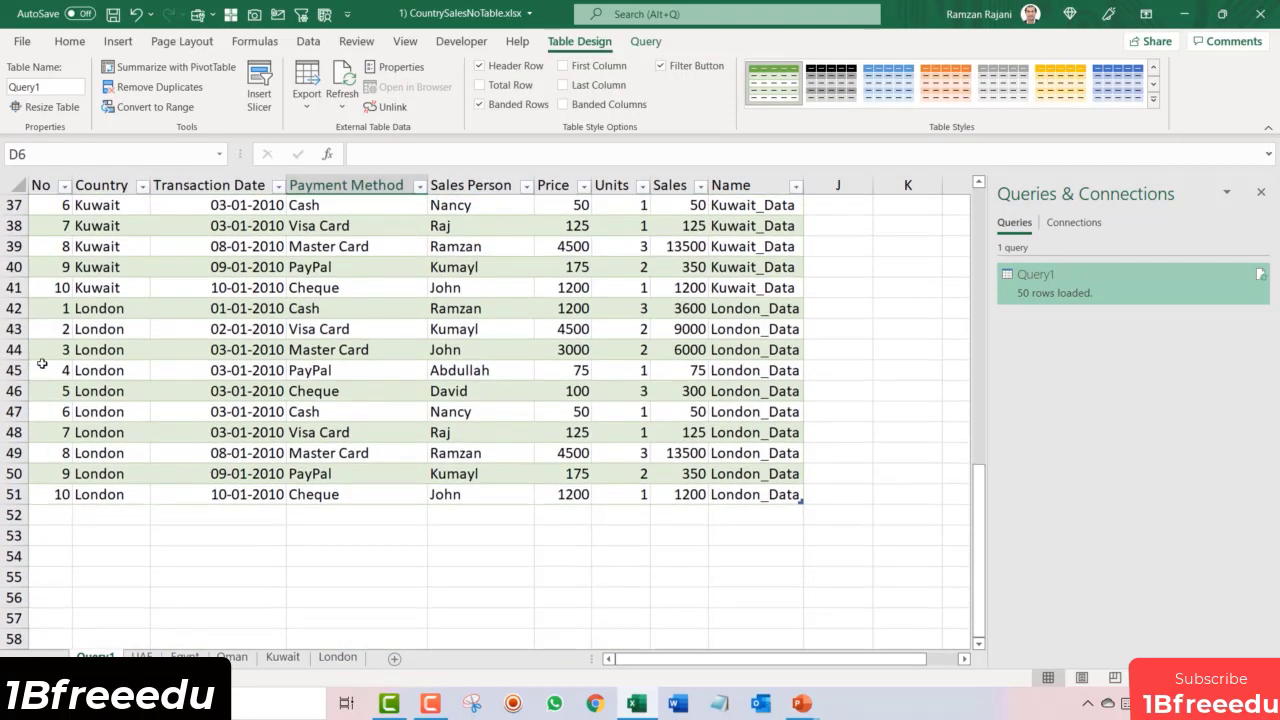
left_click_drag(42, 308, 783, 492)
left_click(228, 330)
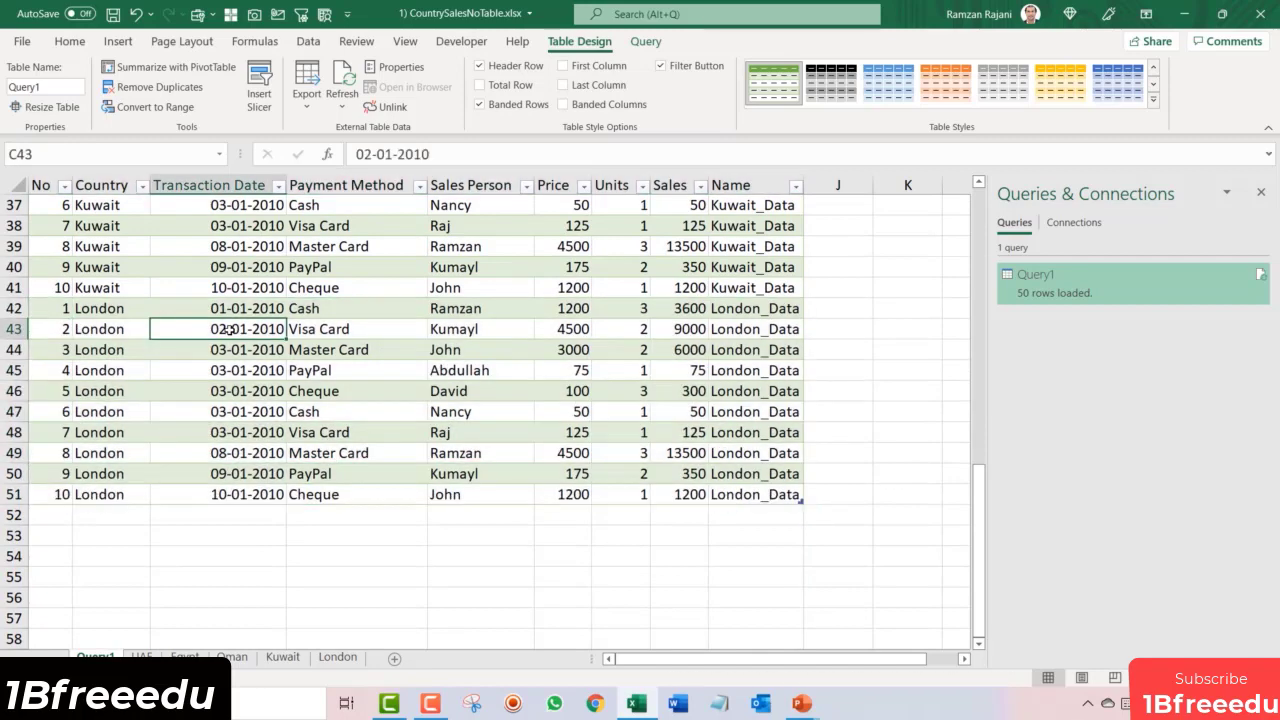
Step: Clear the contents of the last two records, A10:H11, in the London sheet's table
left_click(338, 657)
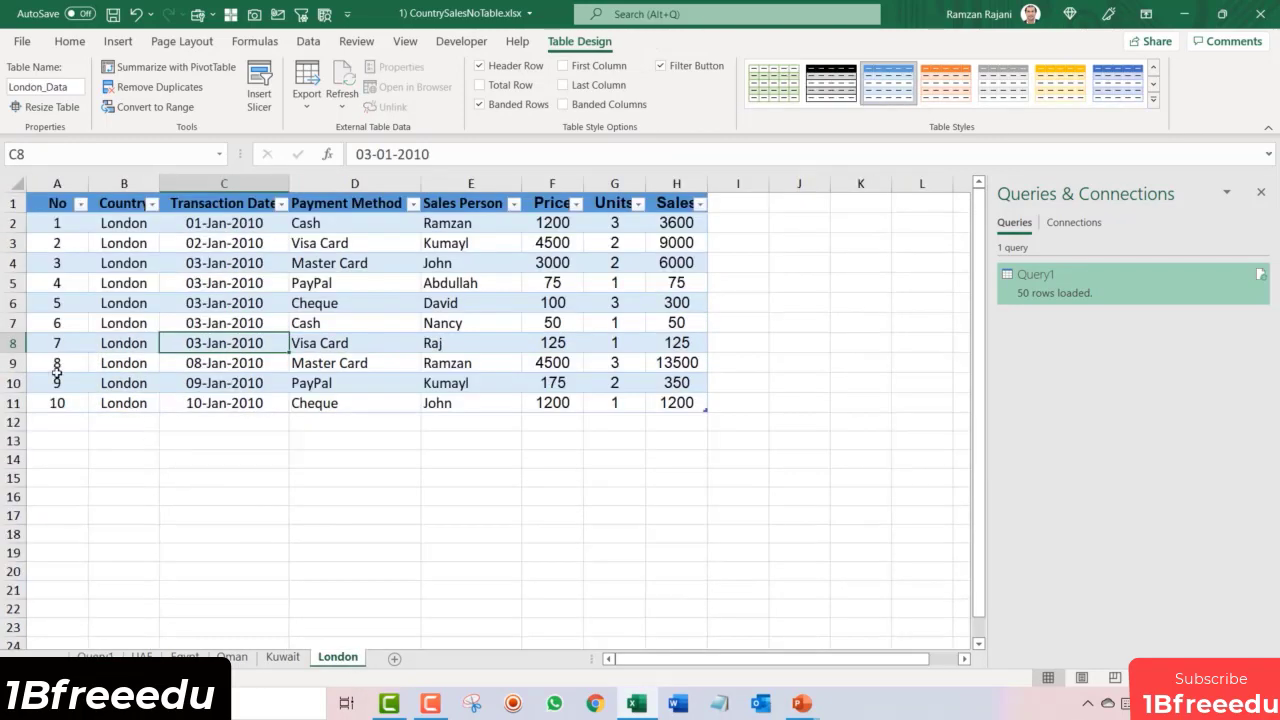
left_click(57, 376)
key("shift+Down")
key("ctrl+shift+Right")
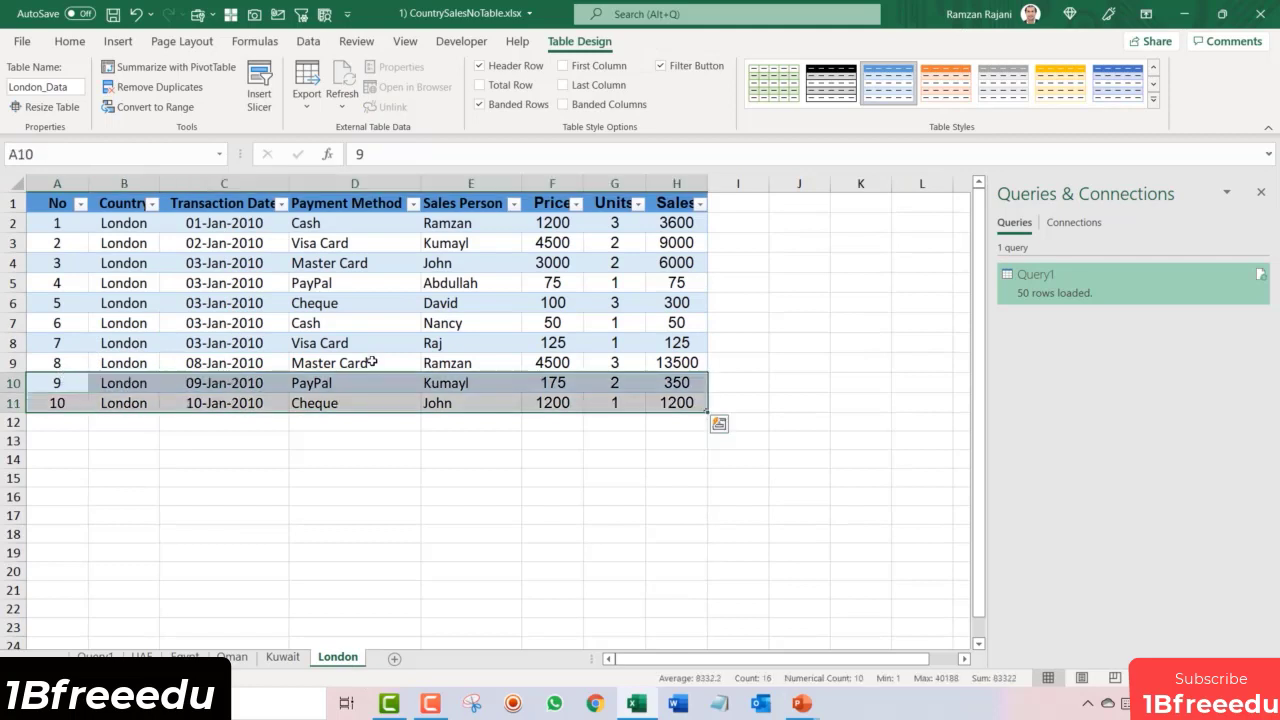
key("Delete")
key("Up")
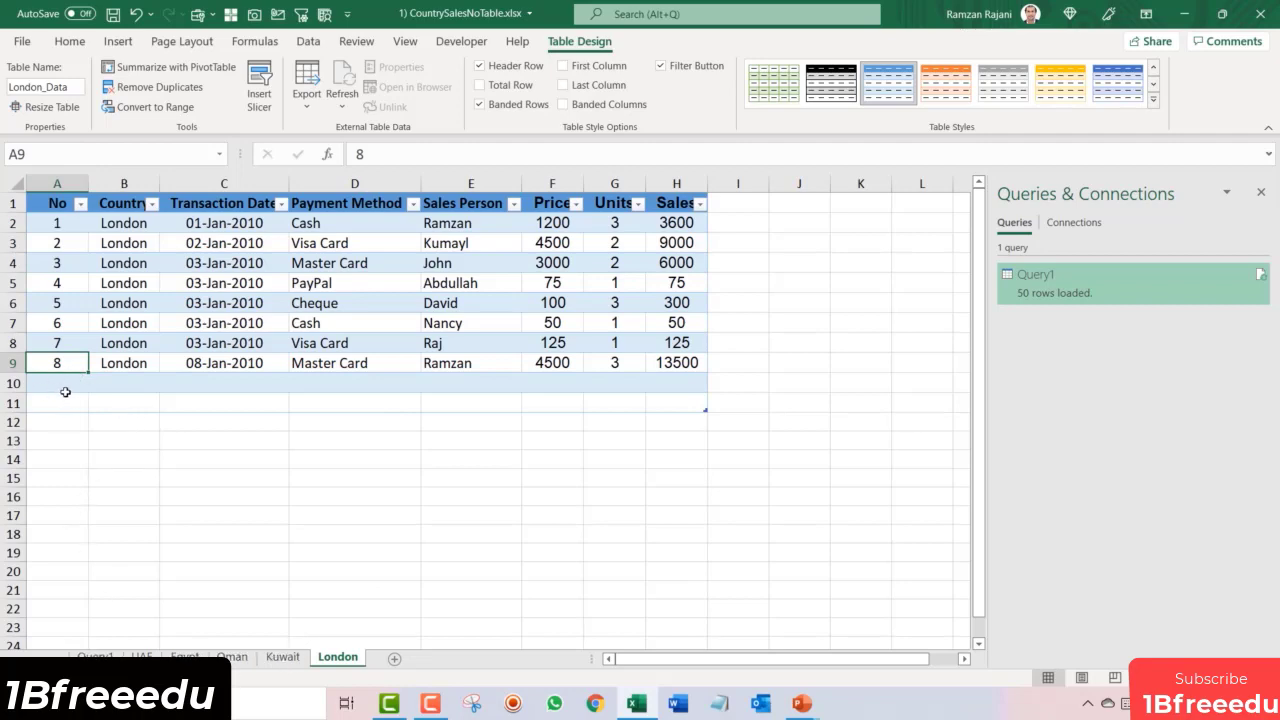
Step: Refresh the combined table on the Query1 sheet after clearing the two London records
left_click(96, 656)
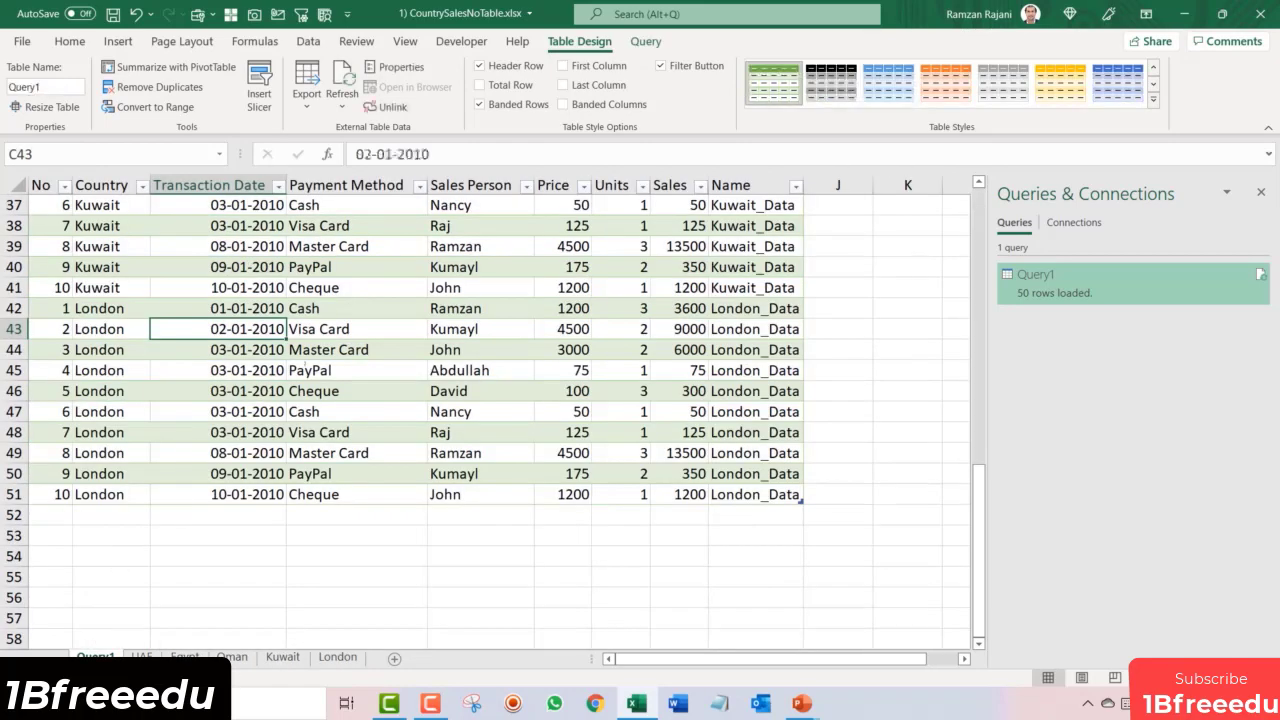
right_click(330, 350)
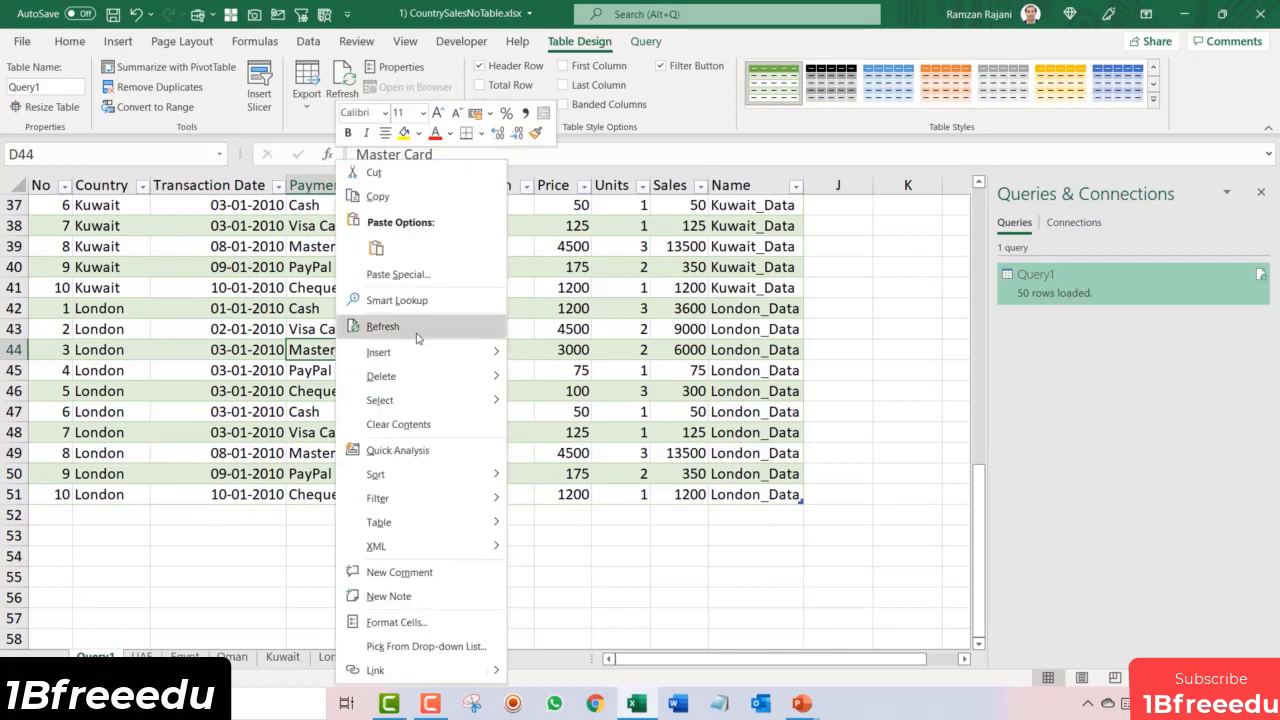
left_click(382, 327)
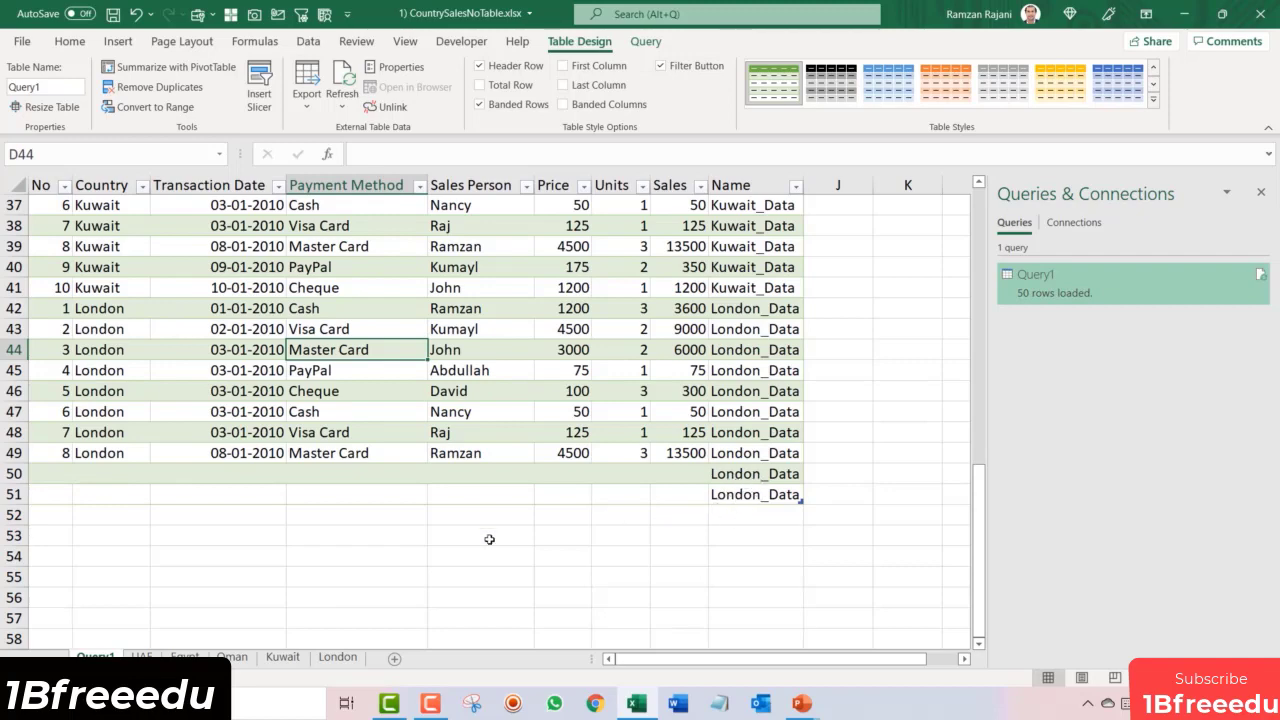
left_click(344, 660)
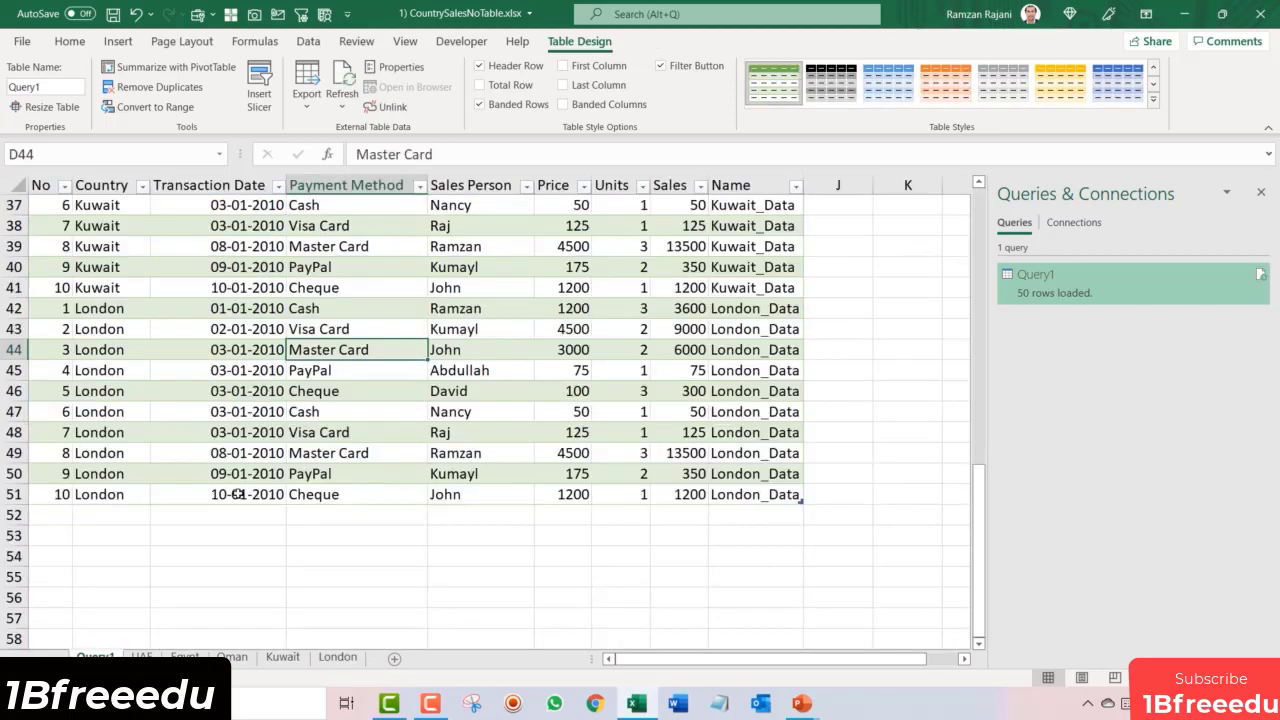
Step: Delete the empty rows 10 and 11 from the London sheet
left_click(337, 657)
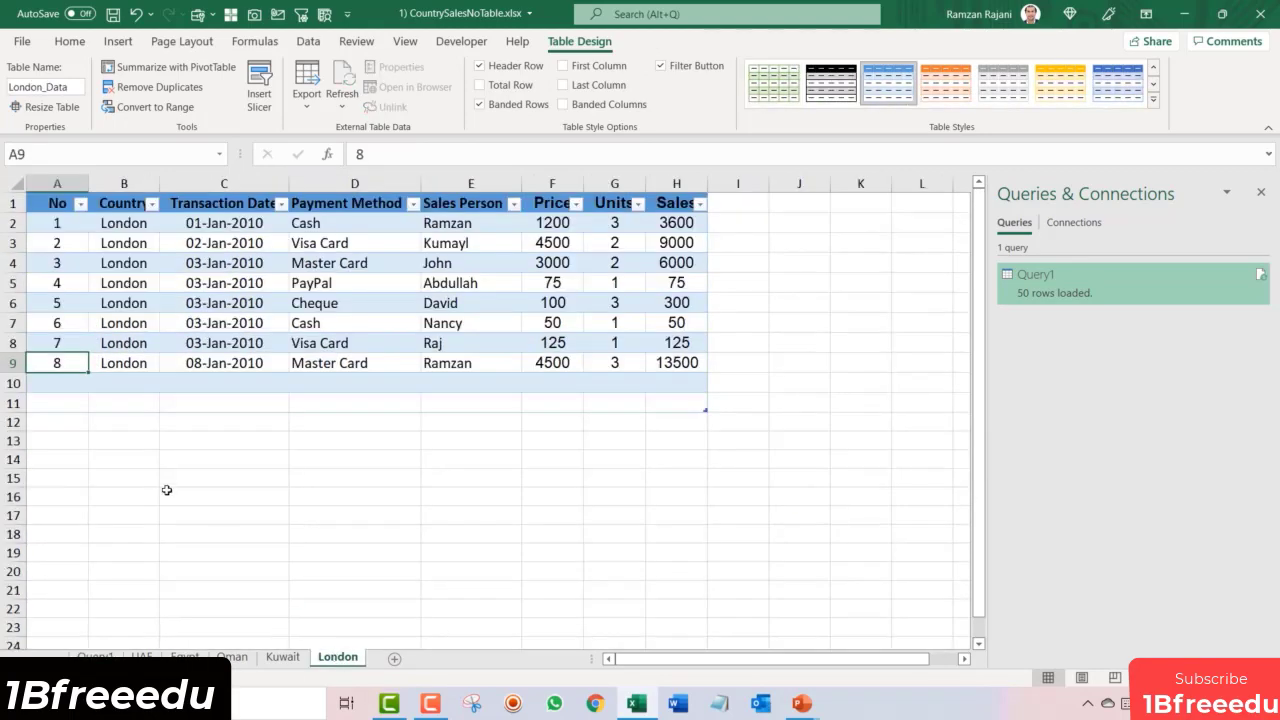
left_click_drag(14, 383, 12, 403)
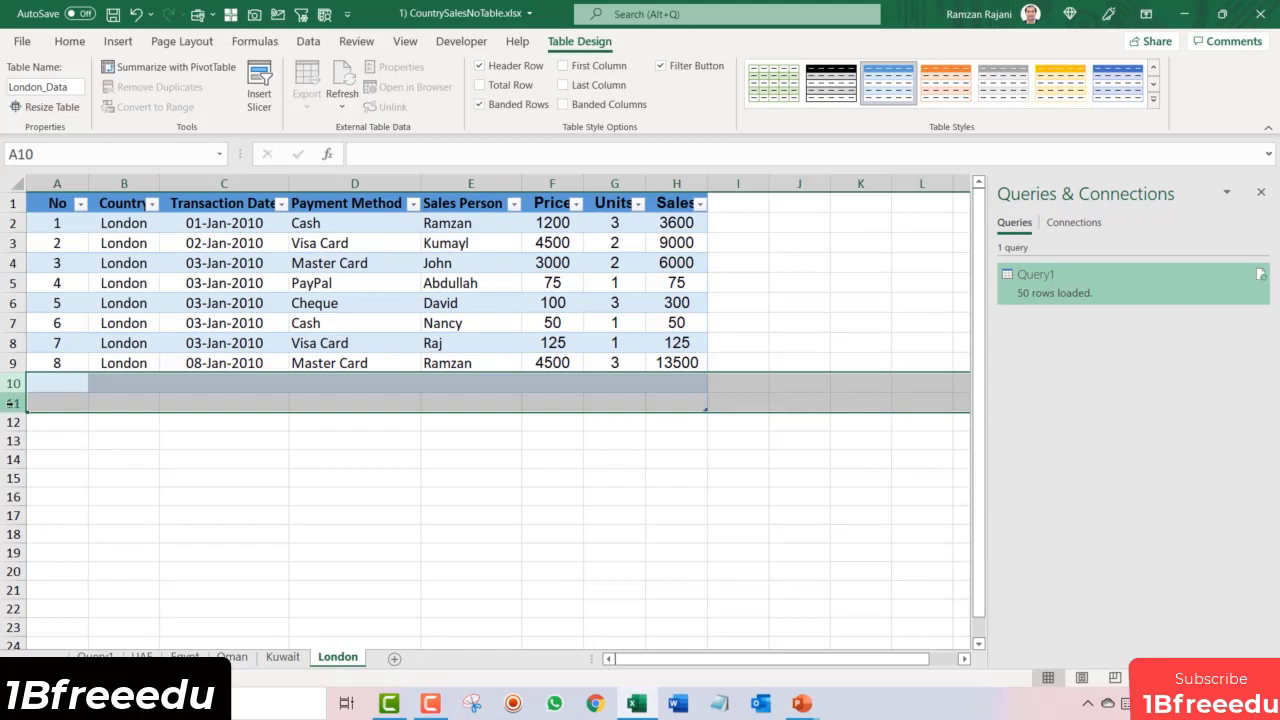
right_click(14, 383)
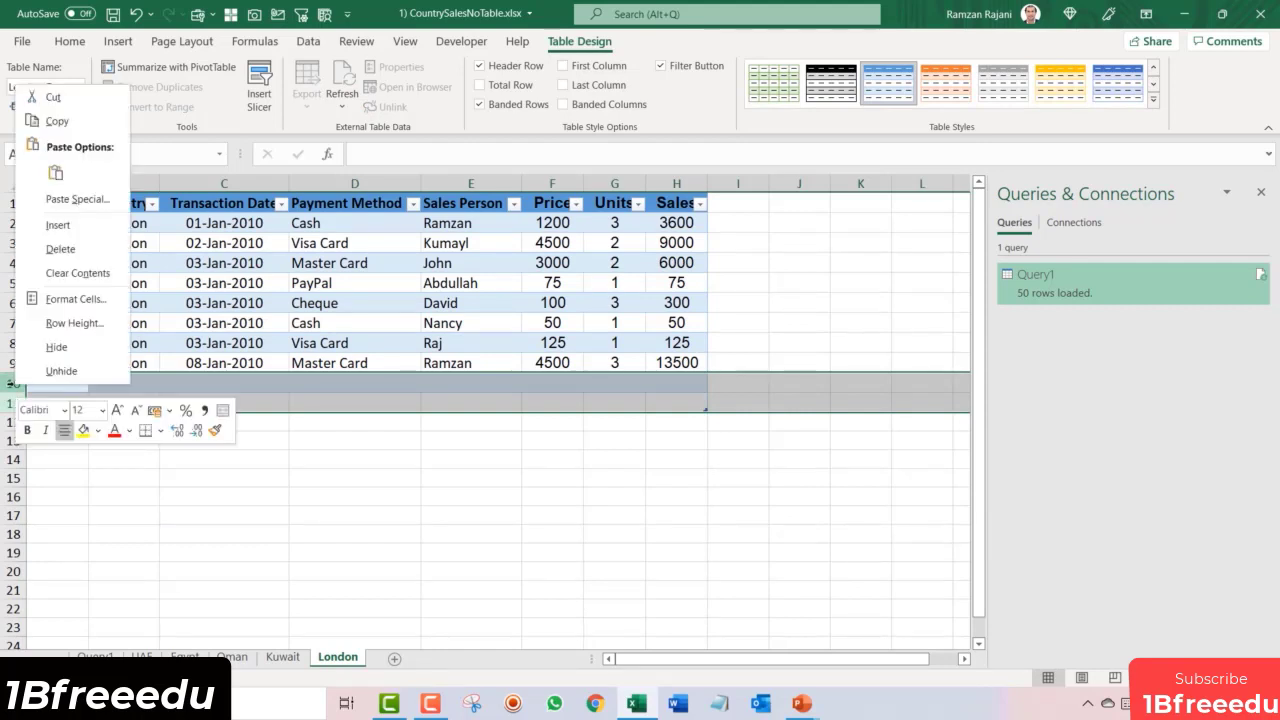
left_click(61, 249)
left_click(335, 263)
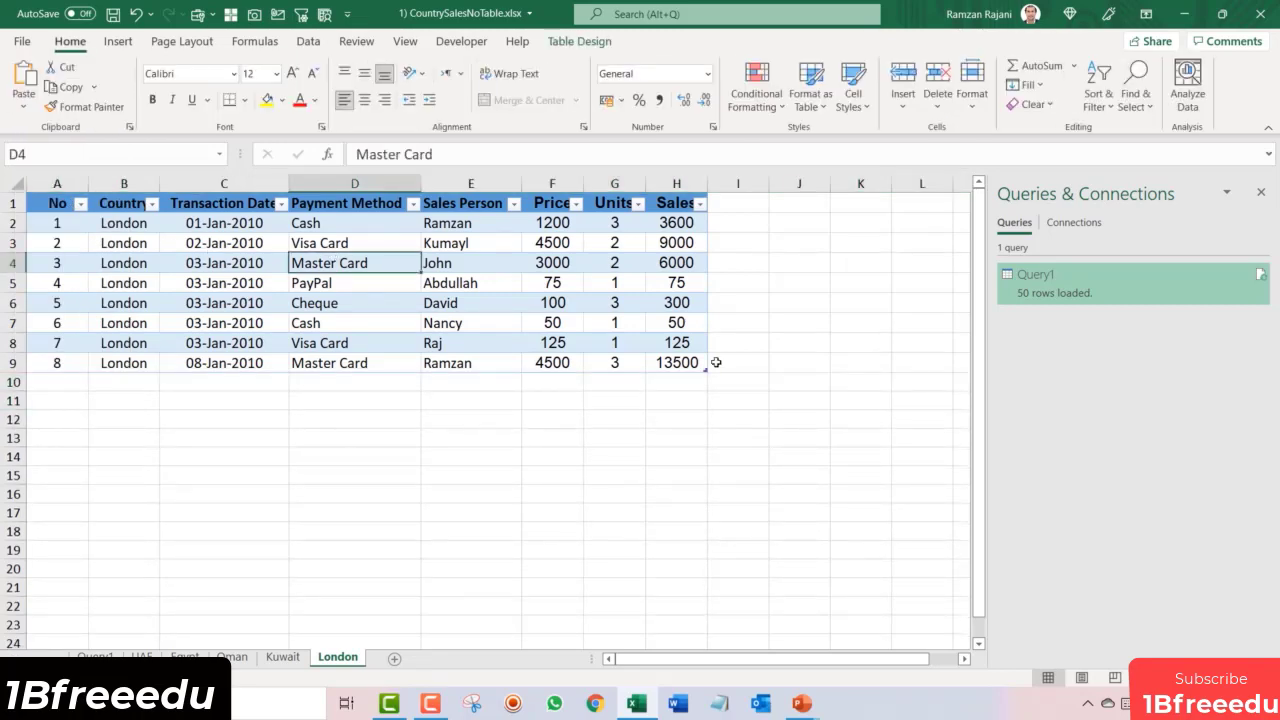
Step: Refresh the combined table on Query1 to reflect the rows deleted from the London sheet
left_click(96, 656)
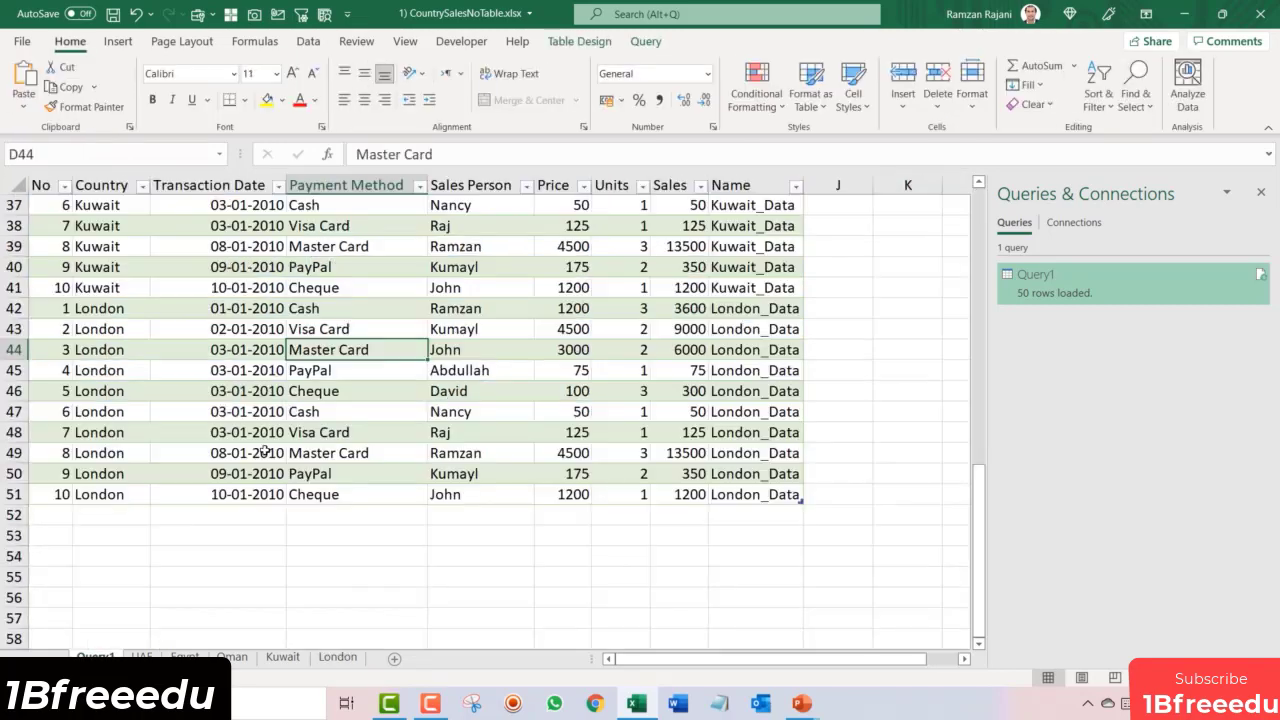
right_click(334, 348)
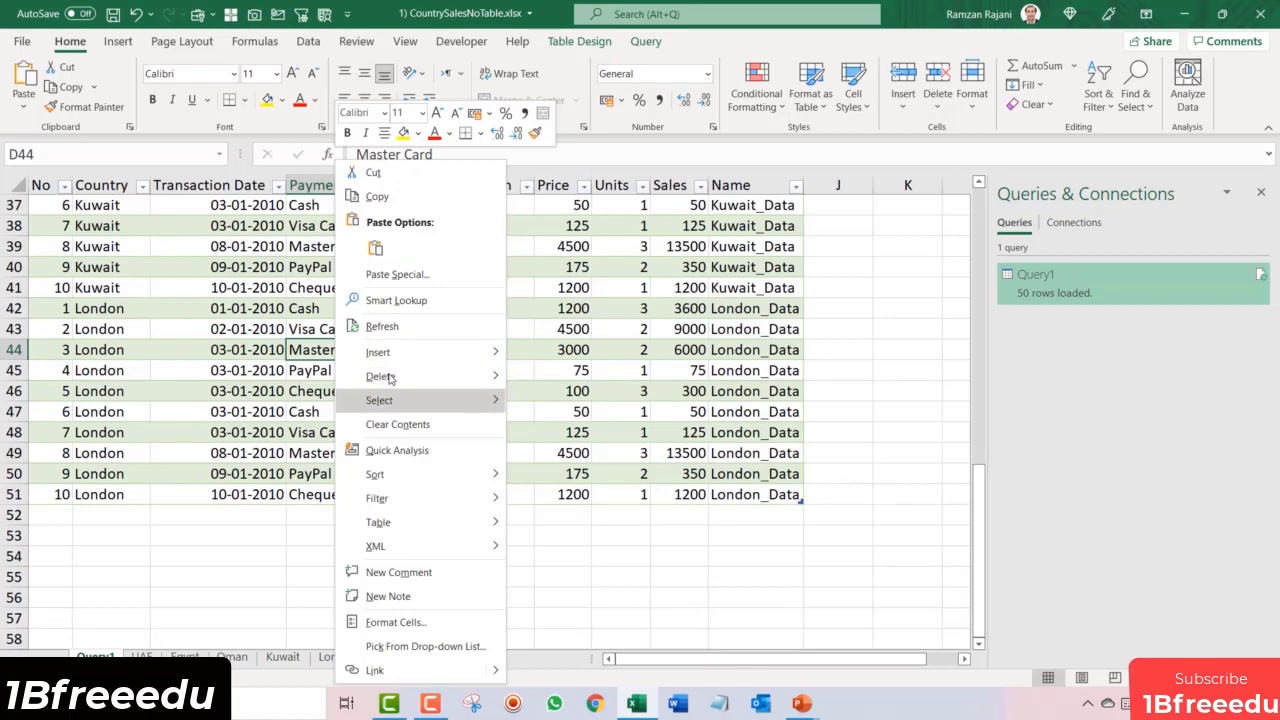
left_click(382, 326)
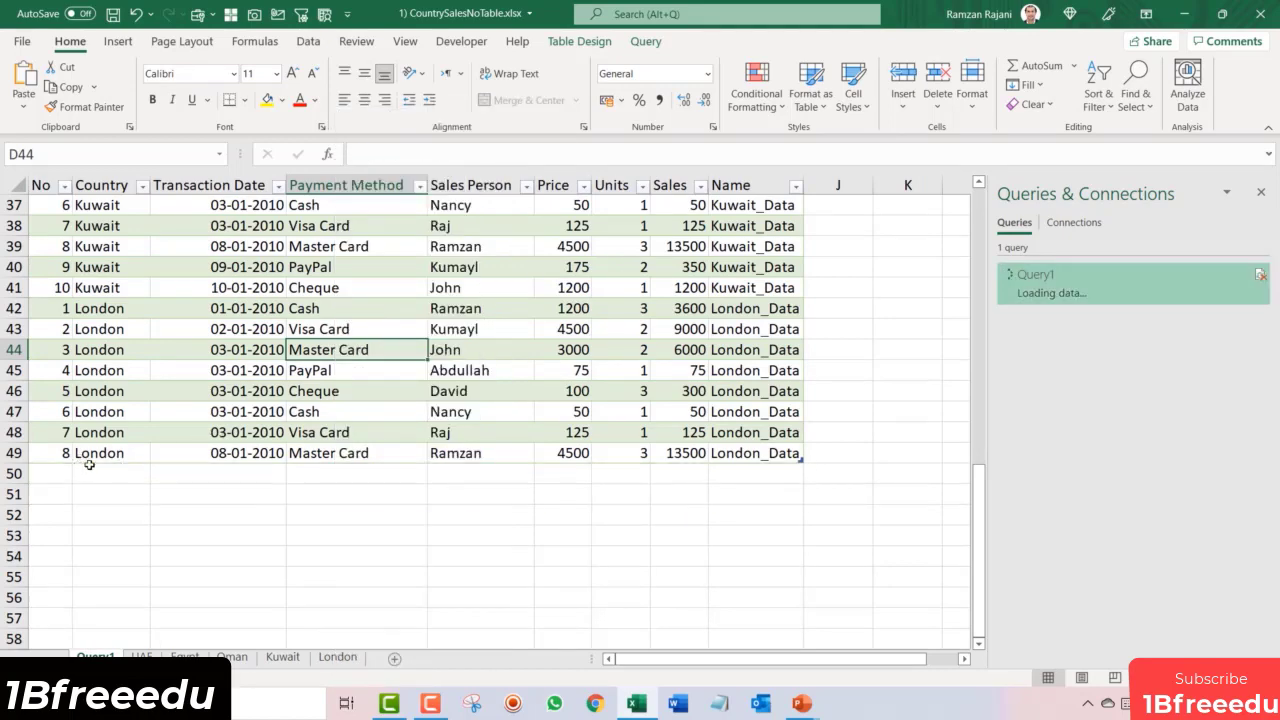
Step: Copy the London sheet's records A8:H9 and paste them directly below the table, starting at A10
left_click(337, 657)
left_click_drag(62, 344, 661, 360)
key("ctrl+c")
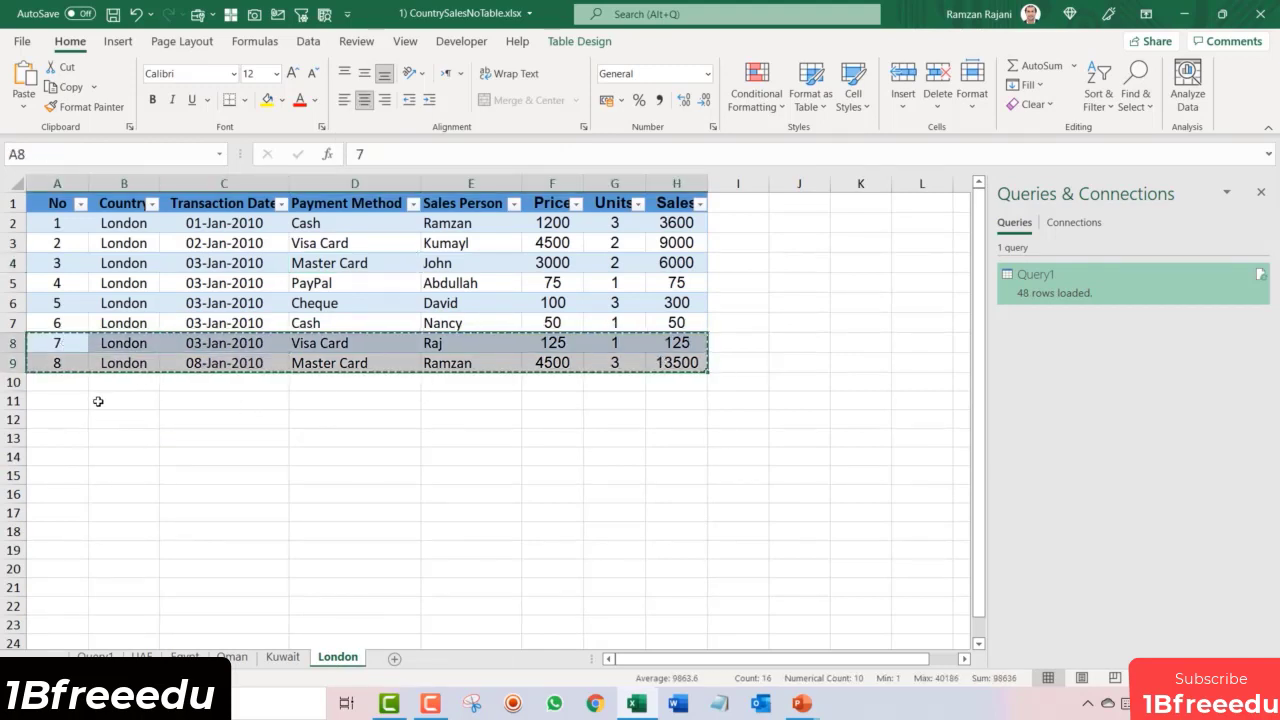
left_click(68, 383)
key("ctrl+v")
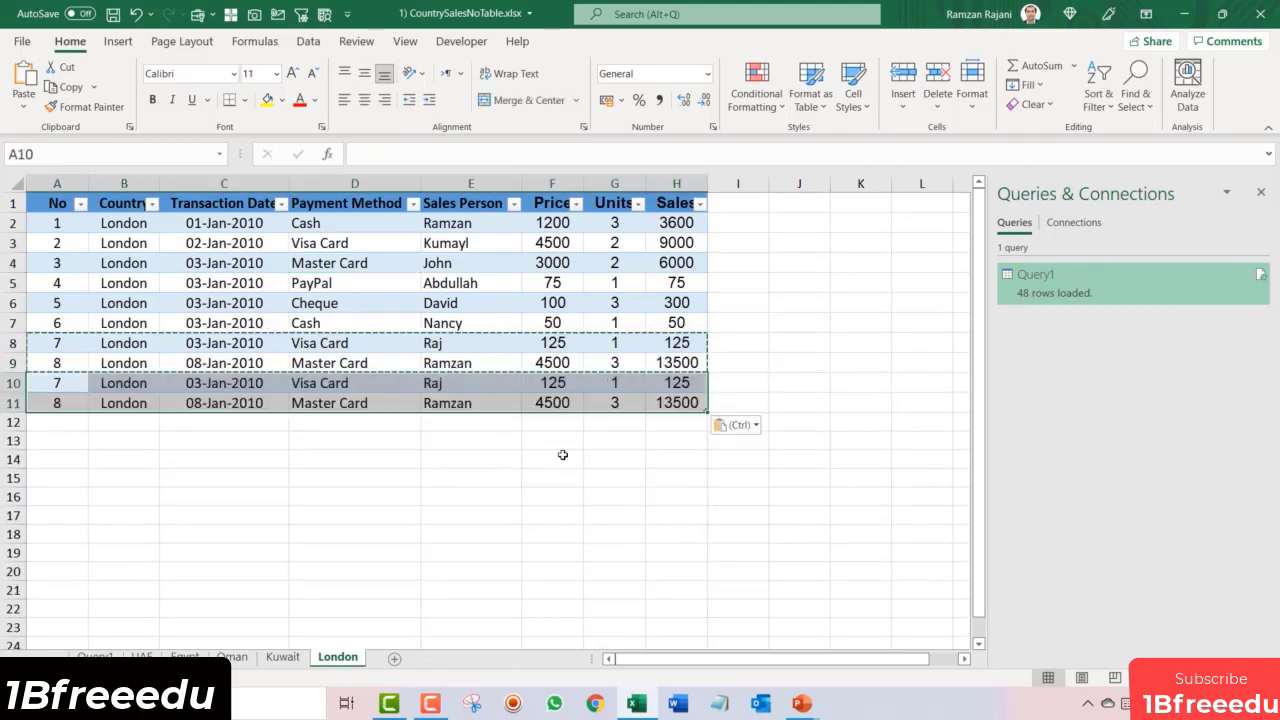
key("Escape")
Step: Renumber the two pasted London records in the No column as 9 and 10
left_click(62, 383)
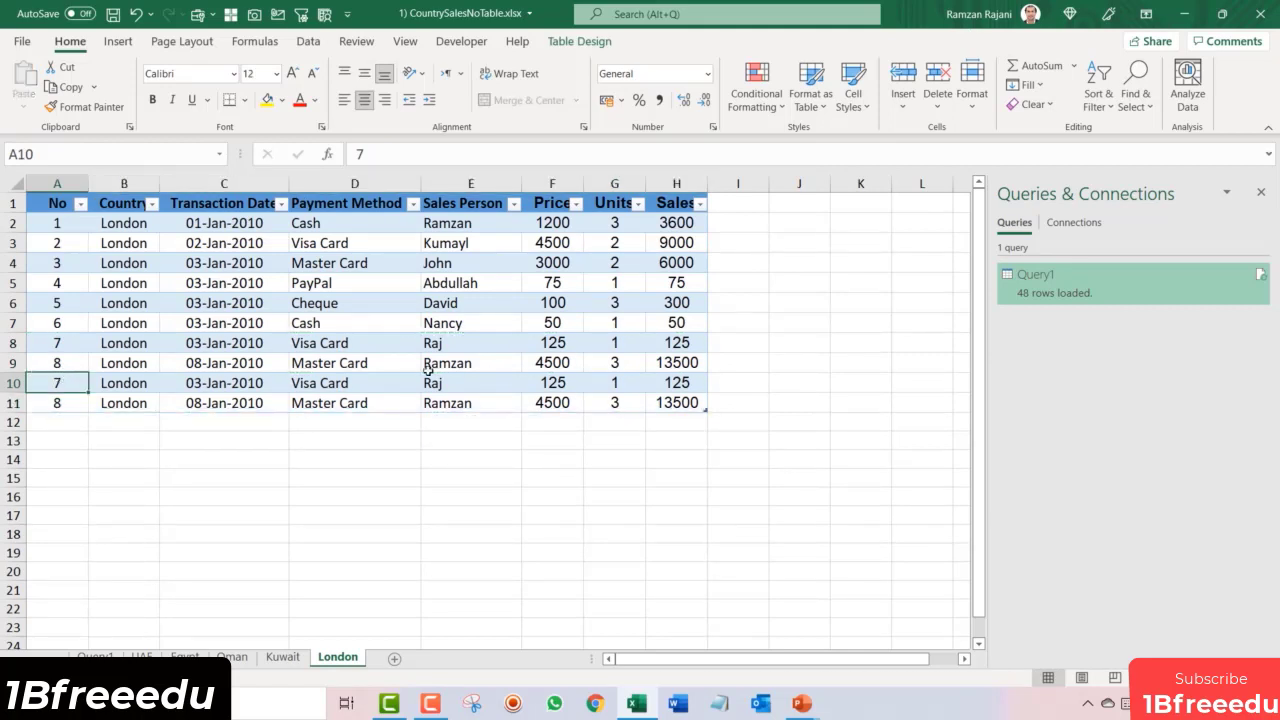
type("9")
key("Return")
type("10")
key("Return")
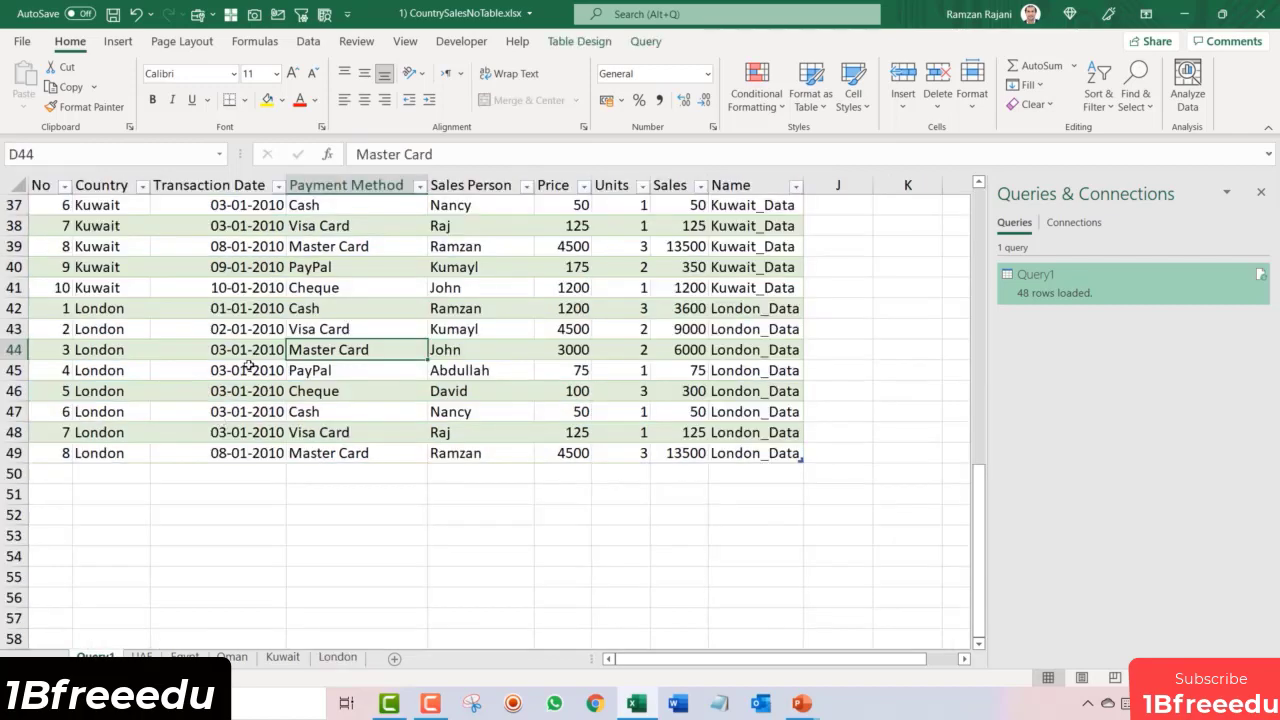
Step: Refresh the combined table on Query1 to bring in the two added London records, and return to its first rows
right_click(248, 370)
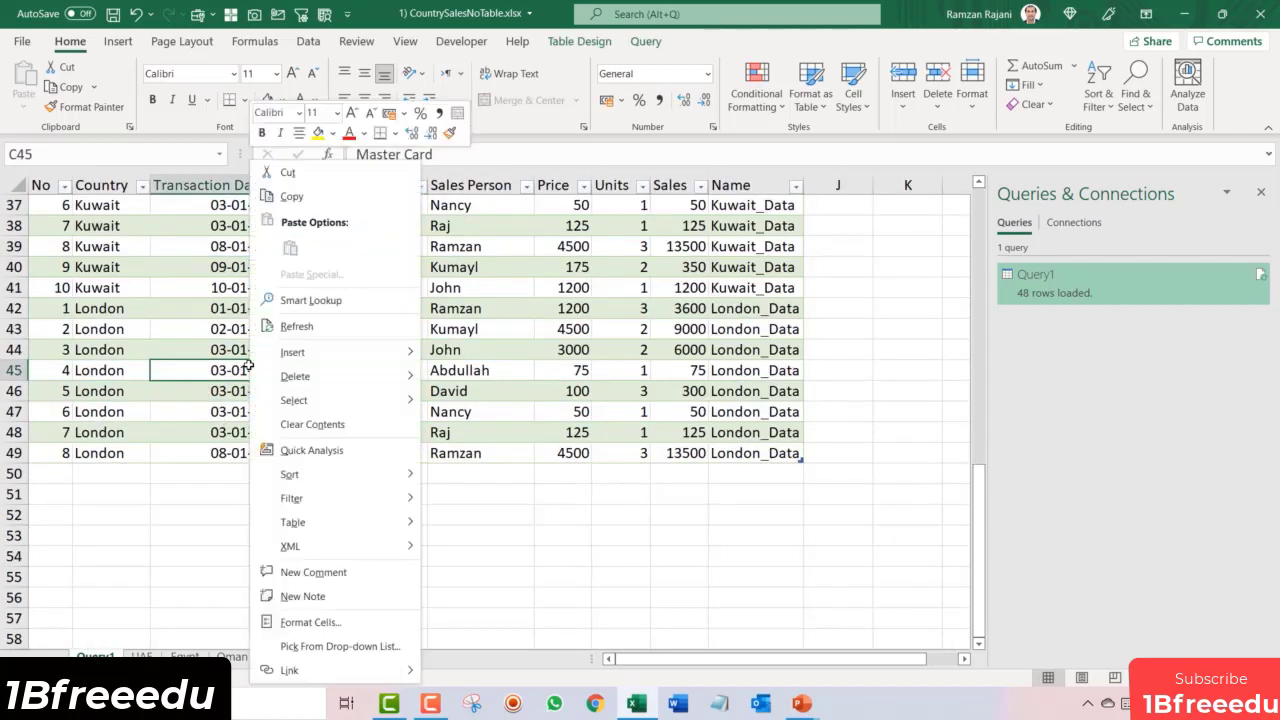
left_click(318, 335)
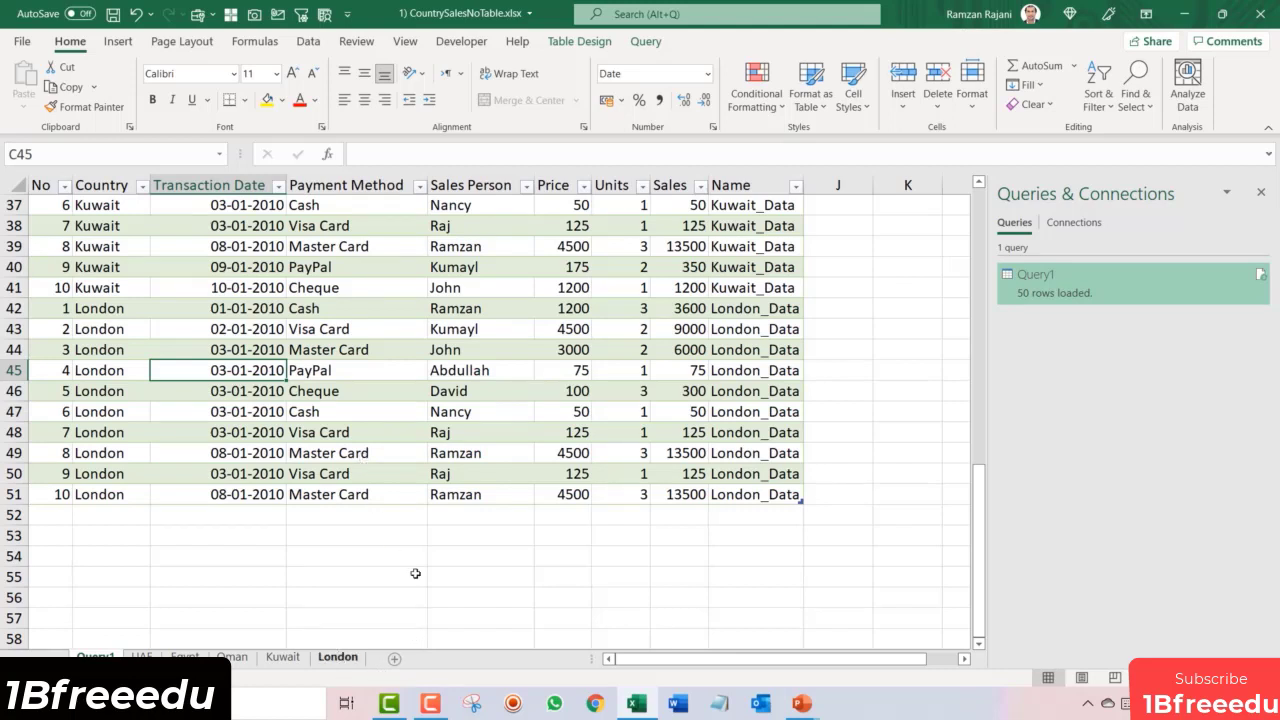
scroll(518, 507, "up", 8)
scroll(518, 507, "up", 4)
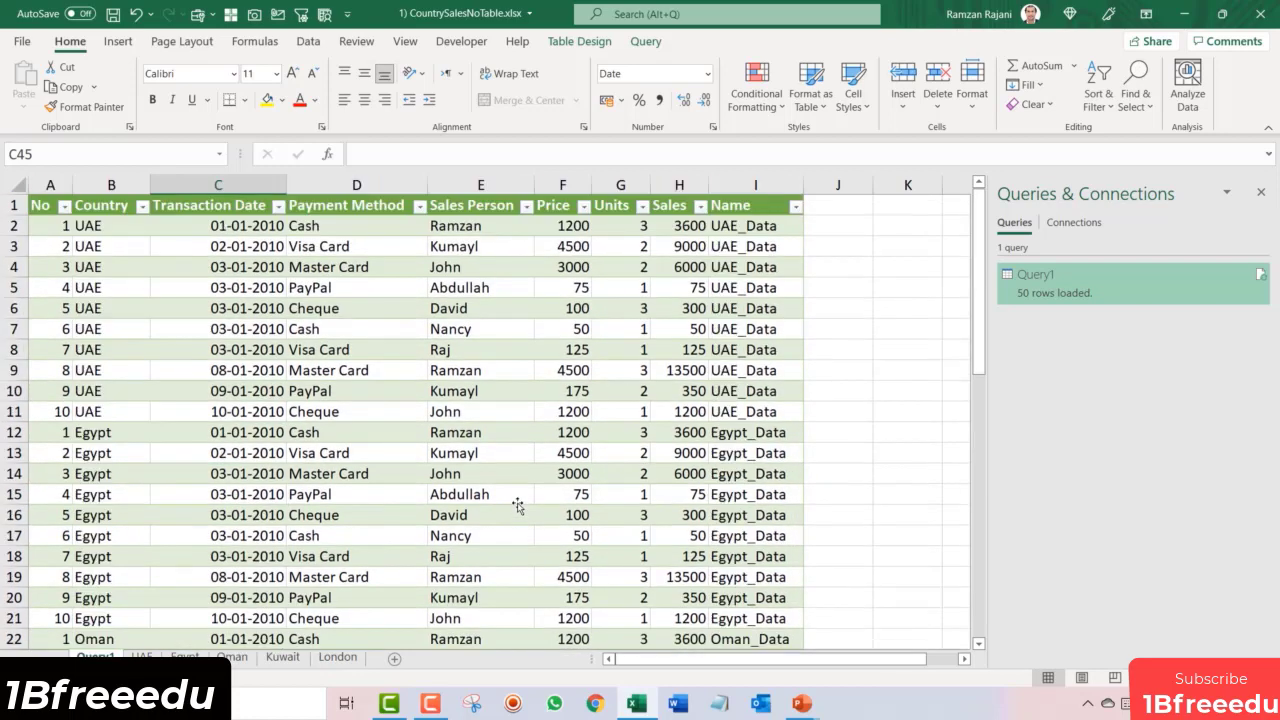
left_click(312, 326)
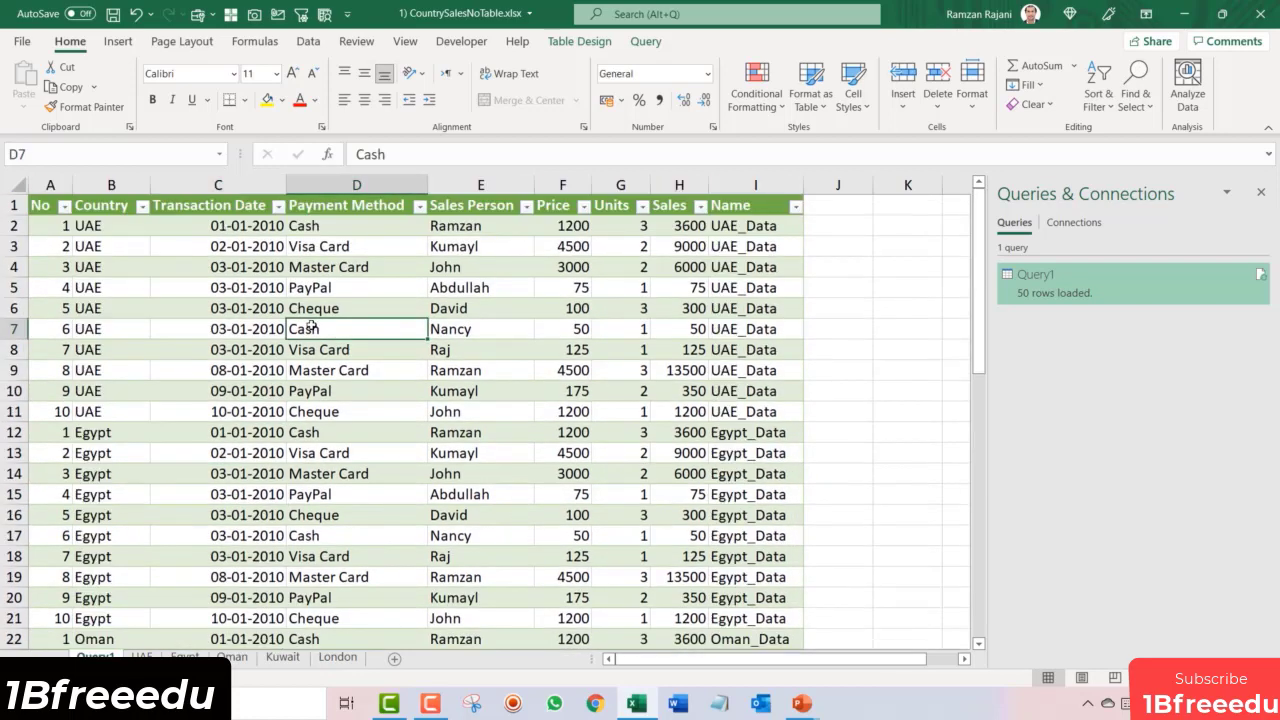
Step: Refresh the combined table once more from cell D6 on the Query1 sheet
left_click(232, 657)
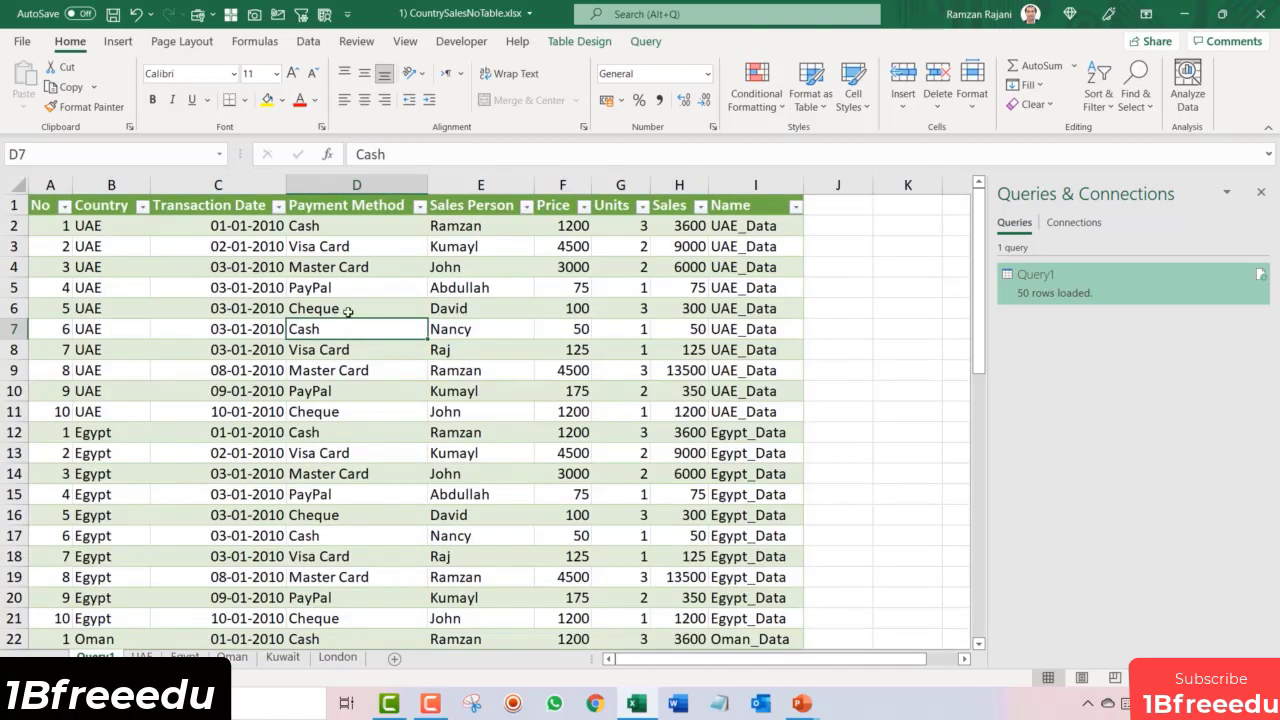
left_click(347, 311)
right_click(347, 311)
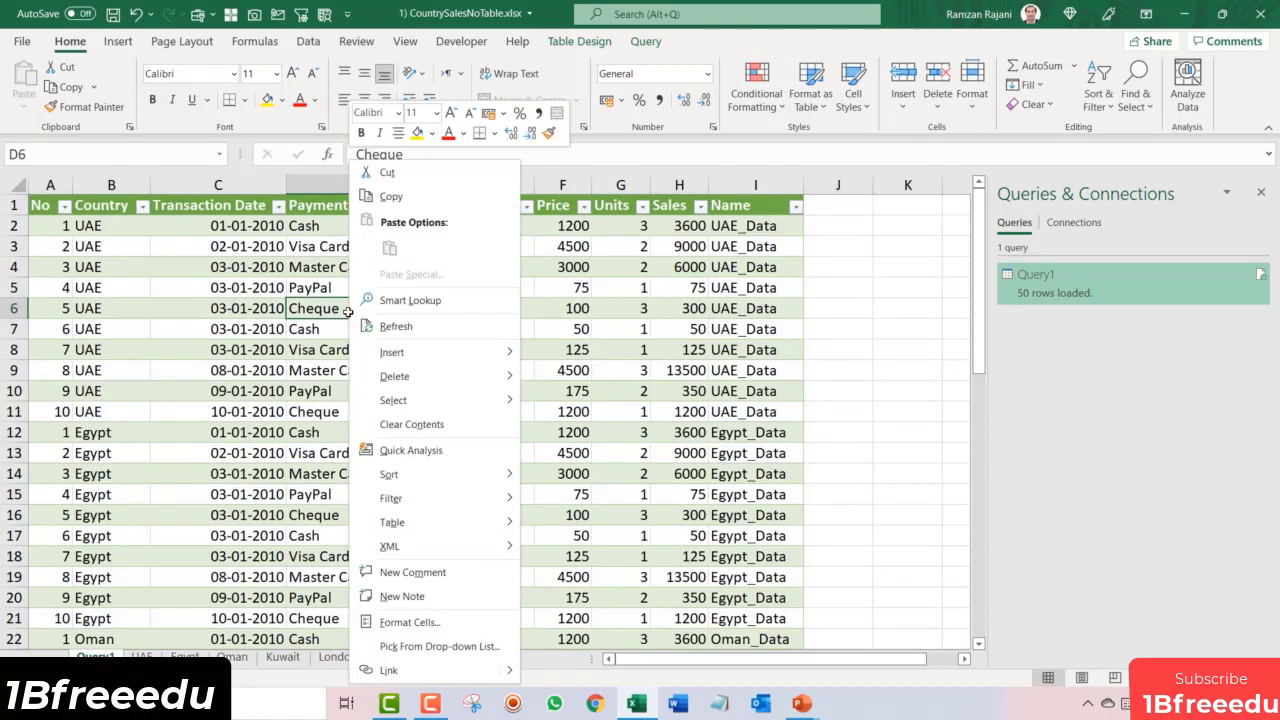
left_click(448, 338)
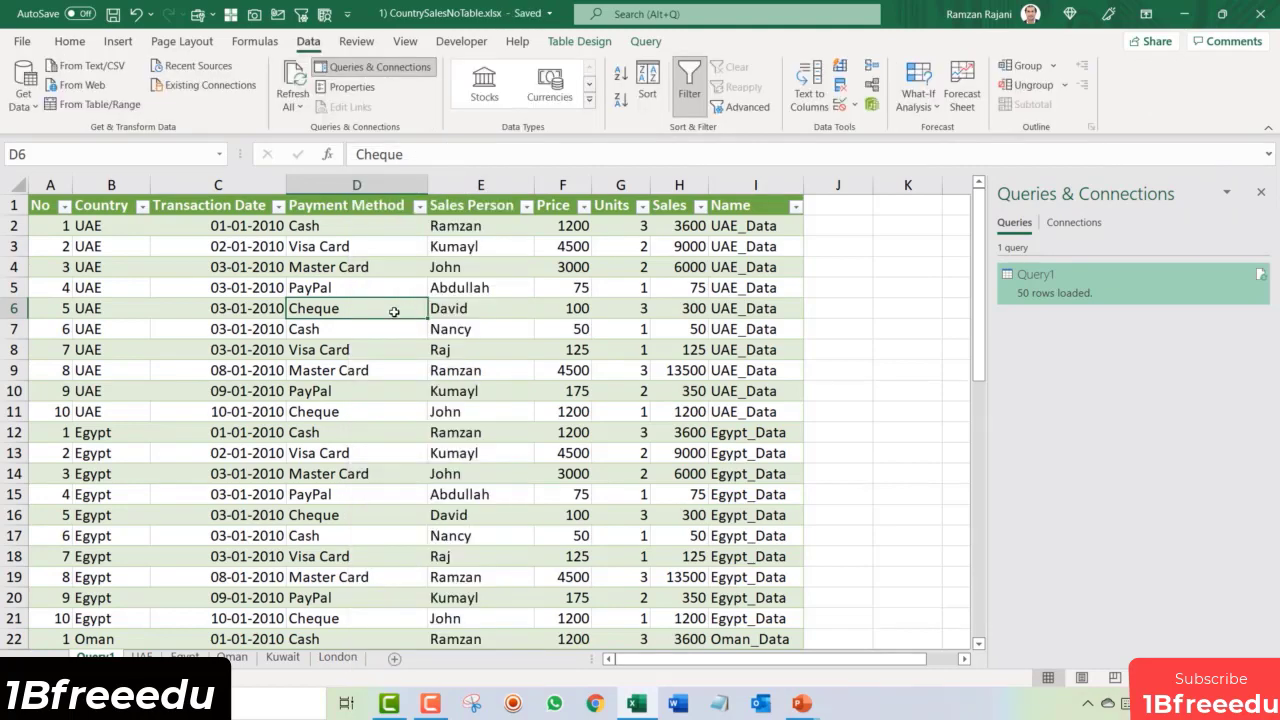
right_click(393, 312)
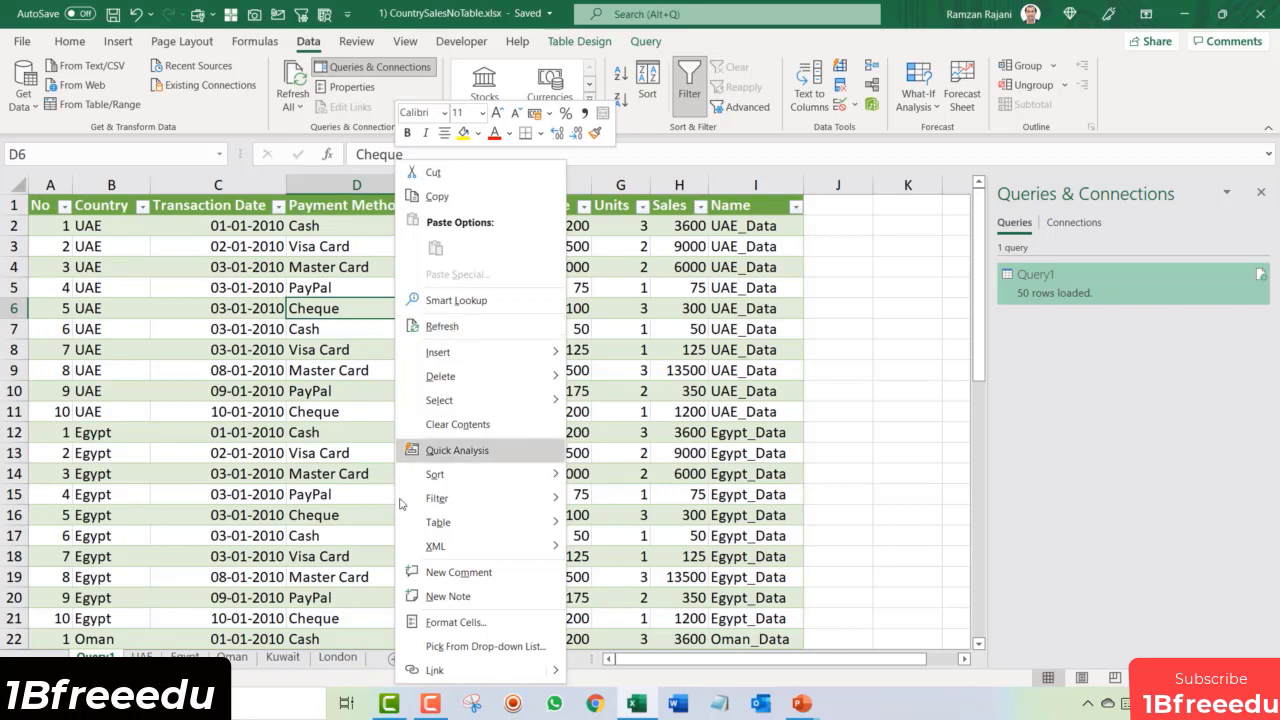
left_click(230, 662)
left_click(187, 660)
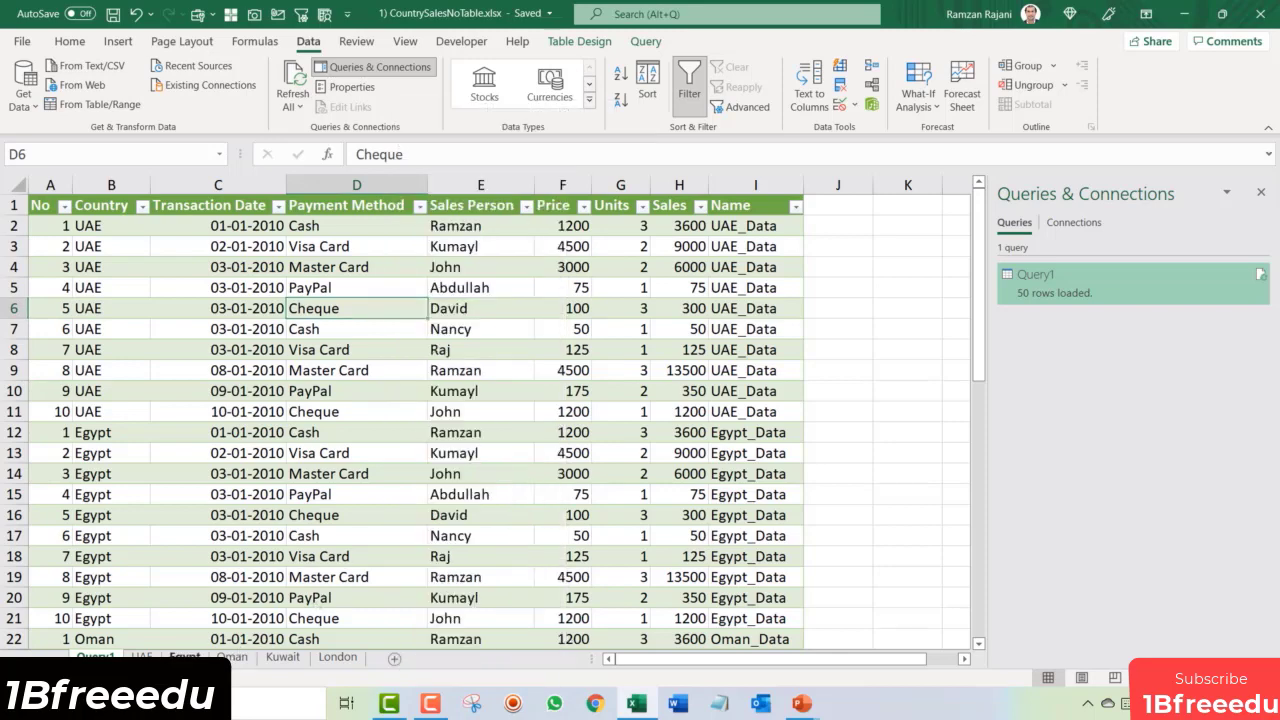
left_click(96, 657)
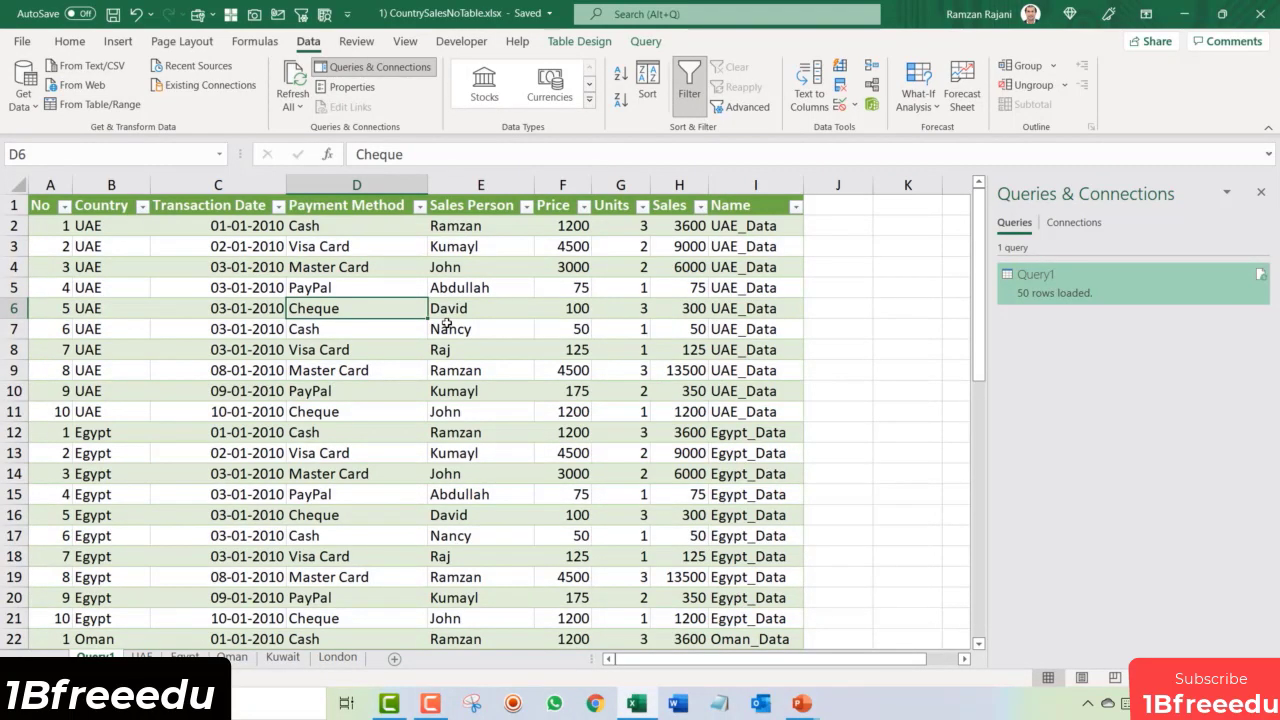
Step: Refresh the combined table from cell E6 and close the Queries & Connections pane
right_click(448, 316)
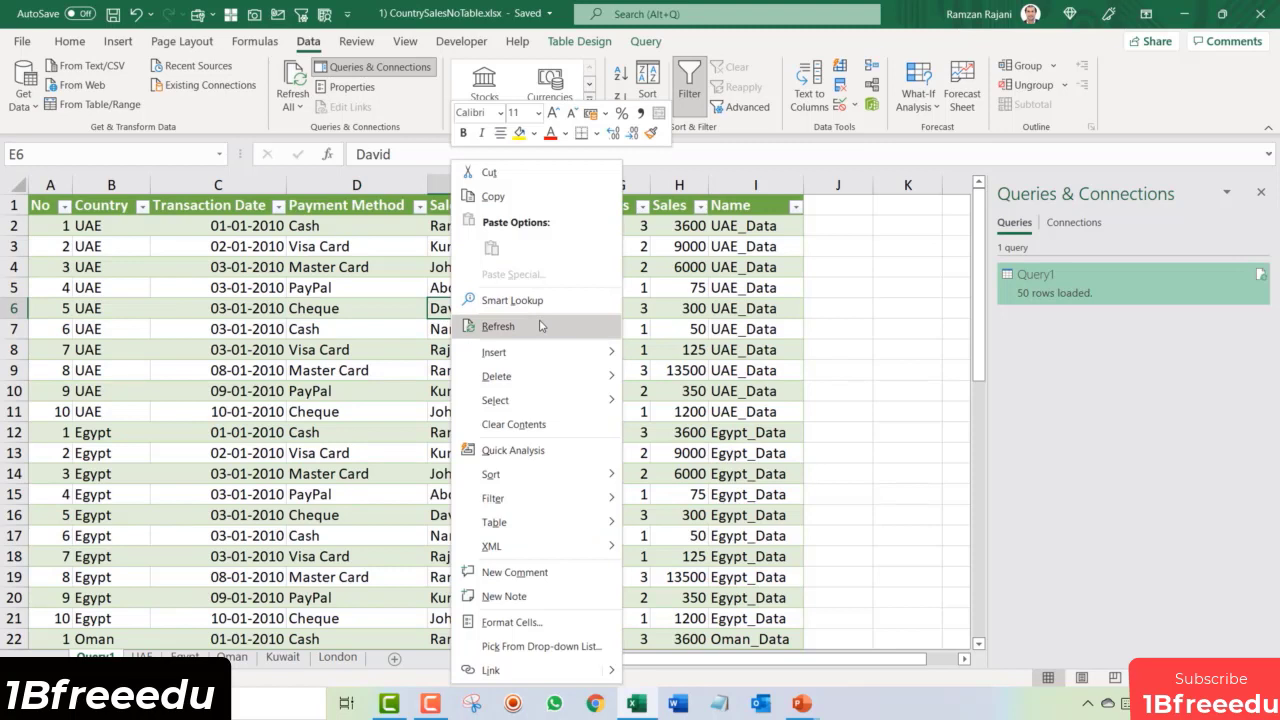
left_click(548, 330)
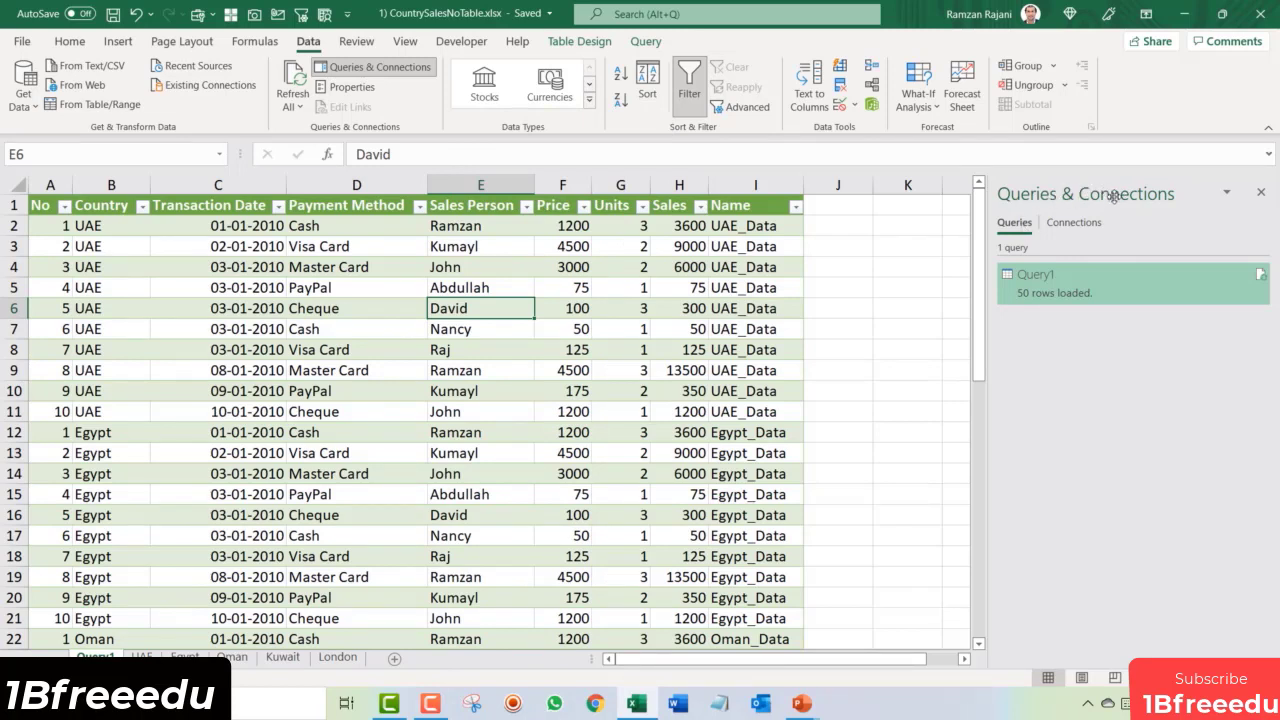
left_click(1260, 192)
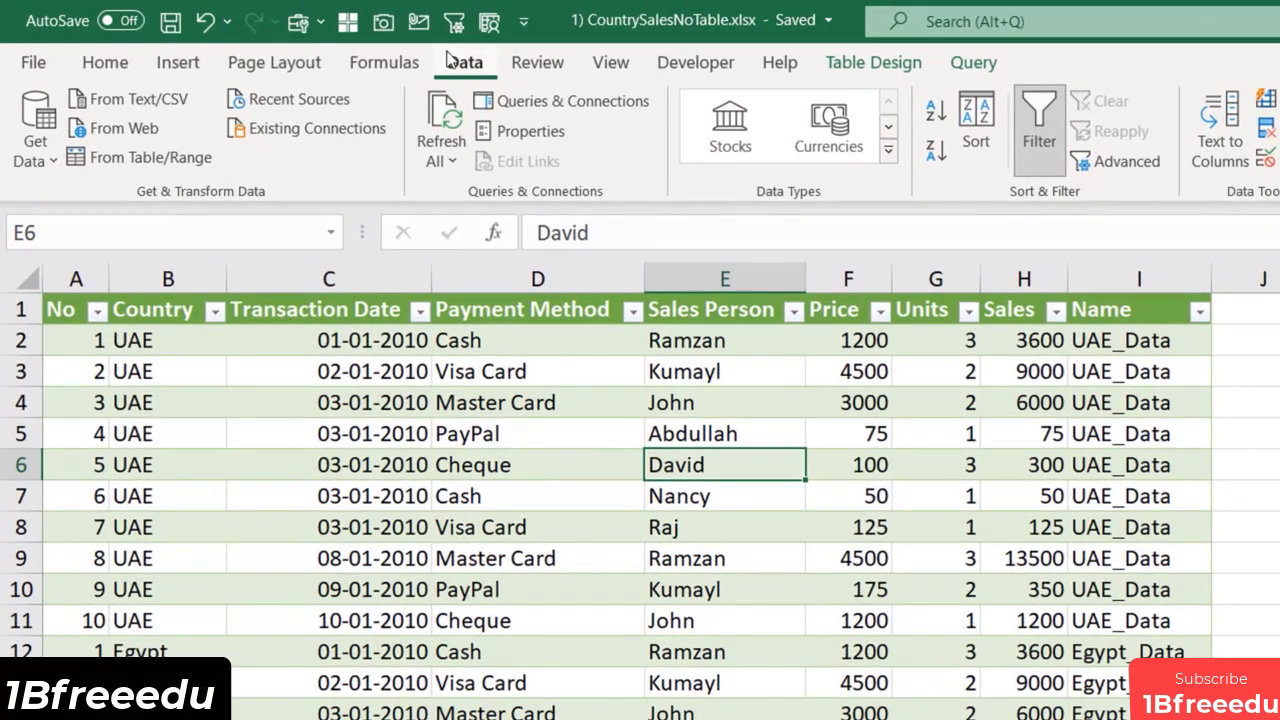
Step: Show the workbook's queries and connections, and delete the query Query1 behind the combined table
left_click(569, 100)
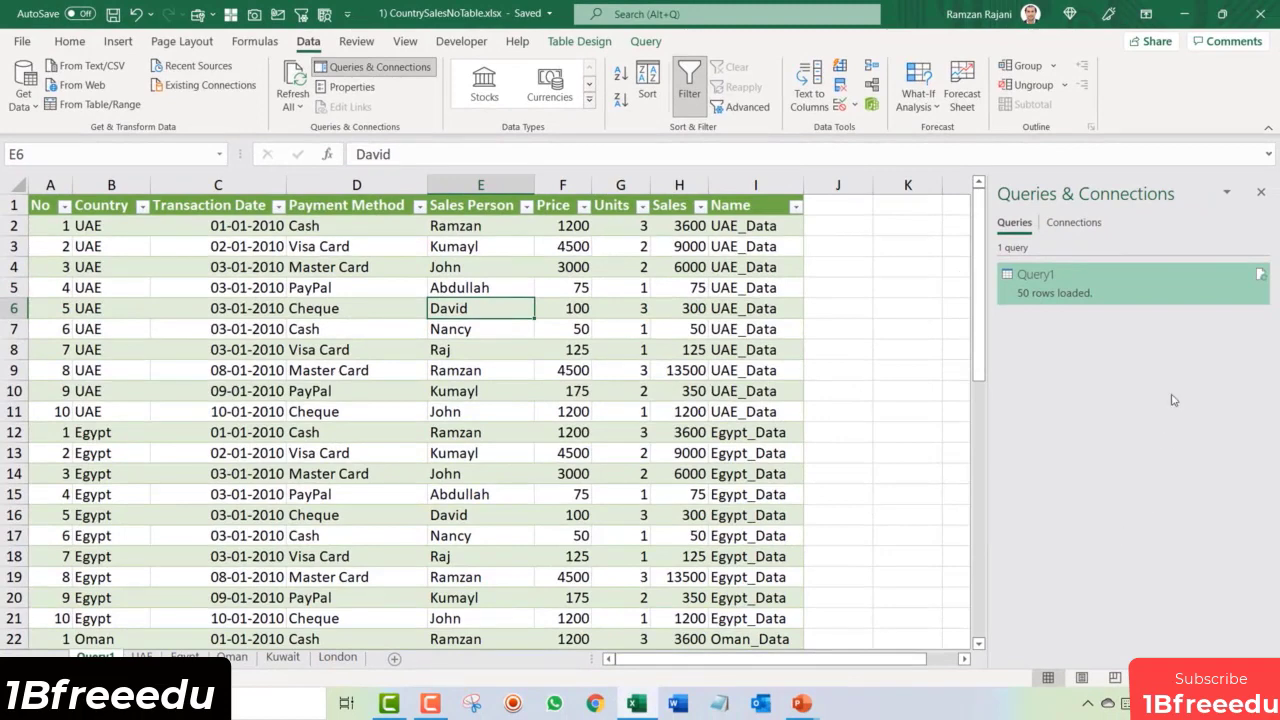
mouse_move(1173, 281)
left_click(647, 43)
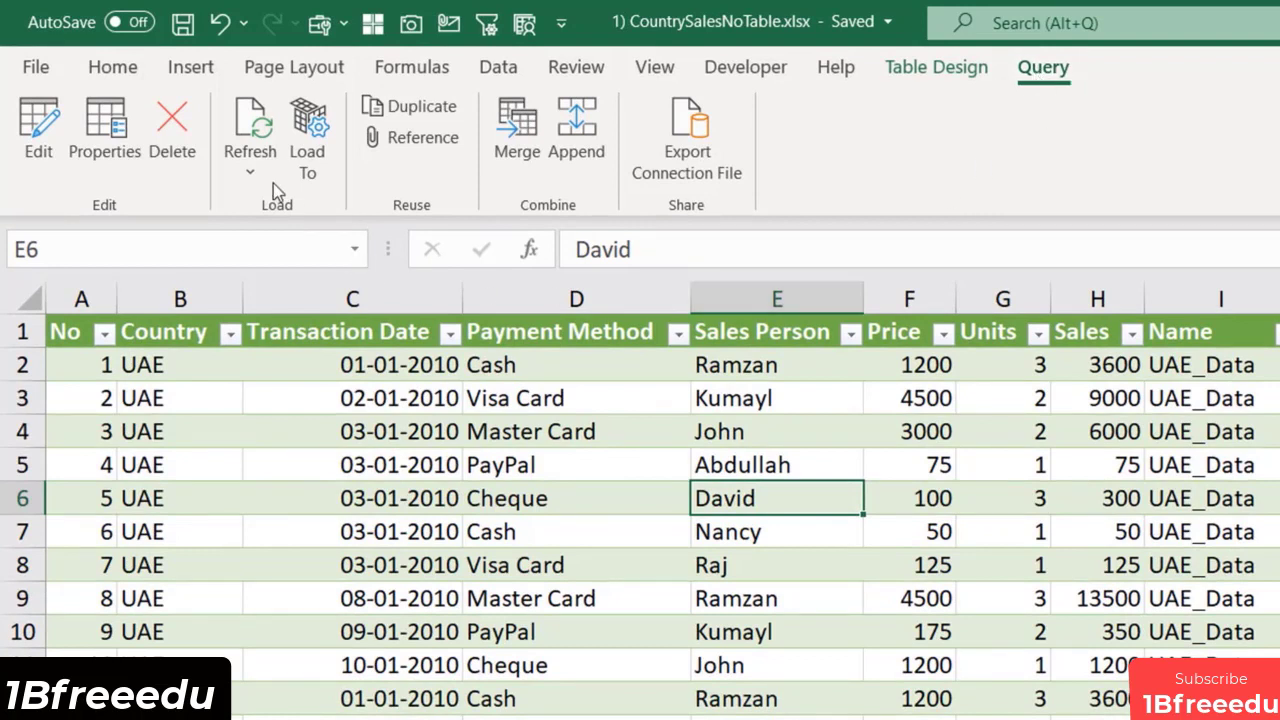
left_click(170, 136)
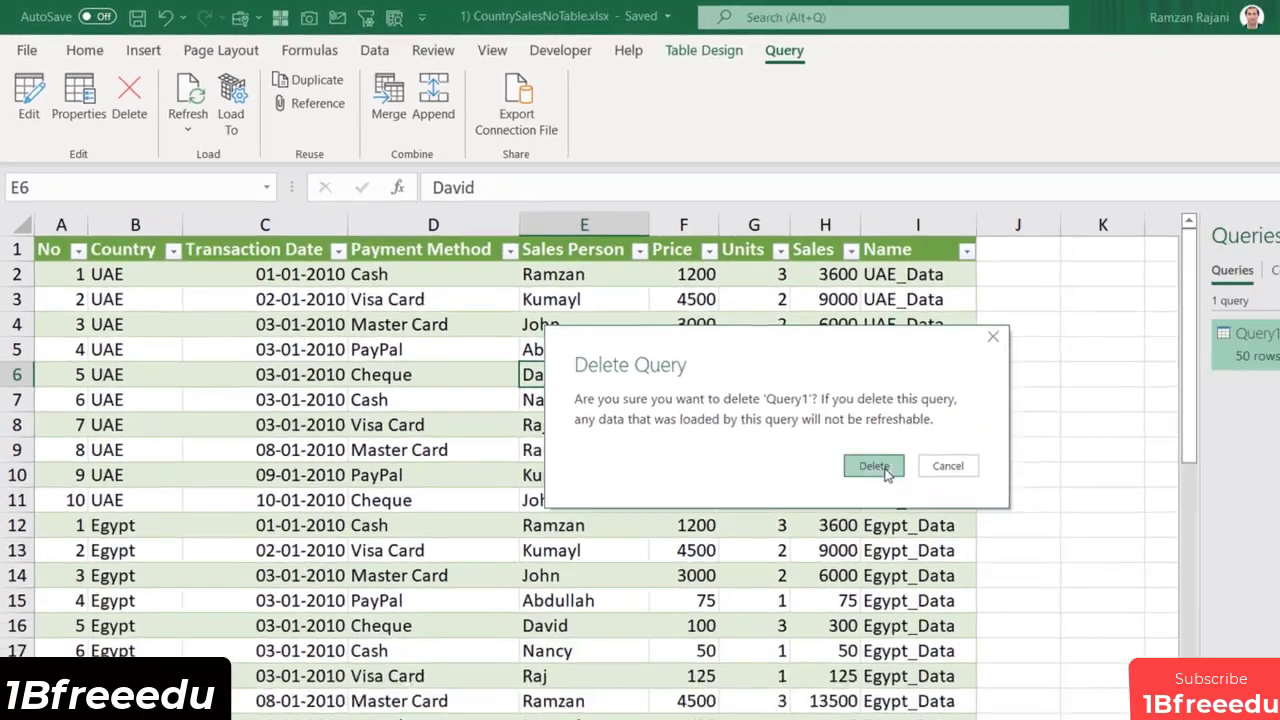
left_click(1088, 578)
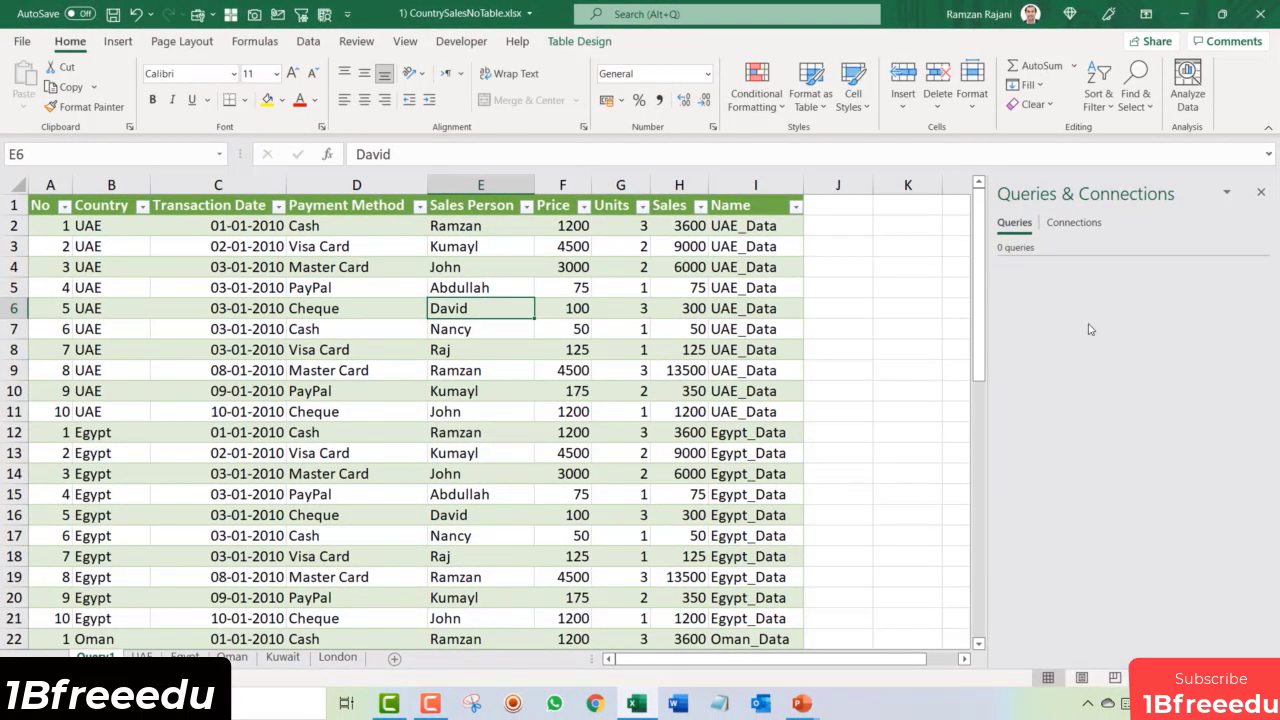
Step: View the Oman and London sheets, and check on the Query1 sheet whether the table can be refreshed from cell D5
left_click(232, 657)
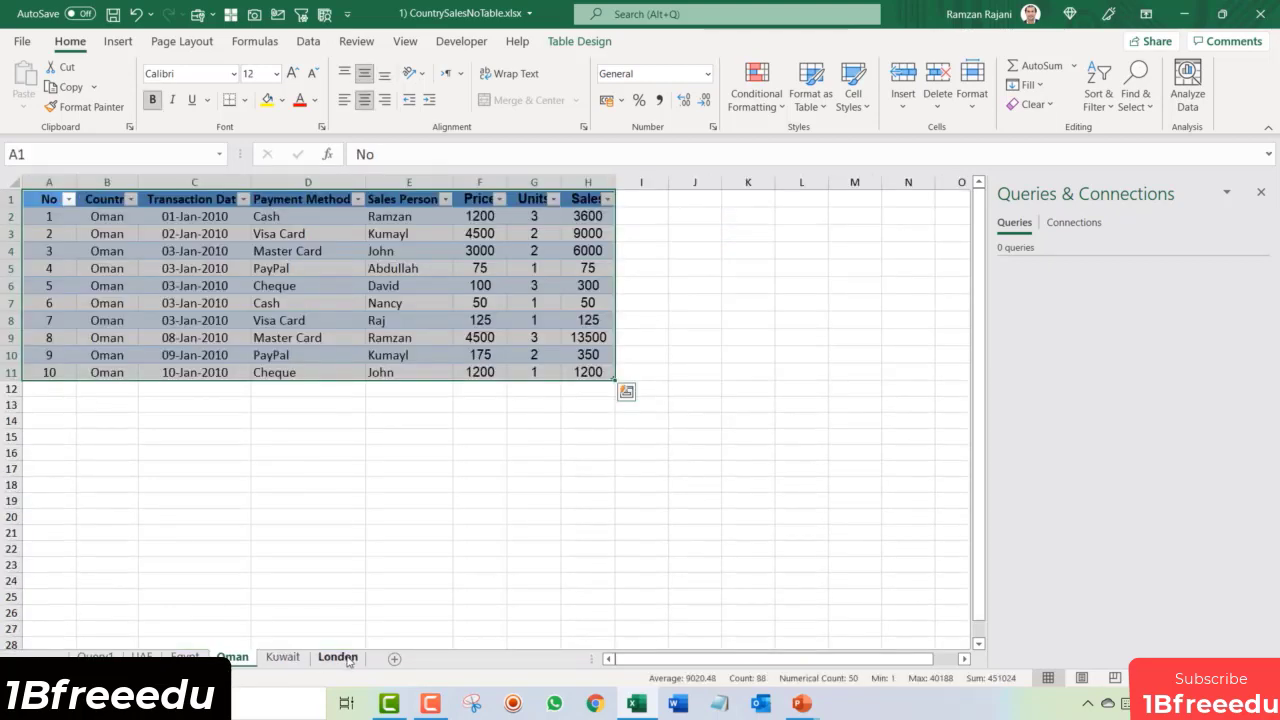
left_click(340, 657)
left_click(95, 657)
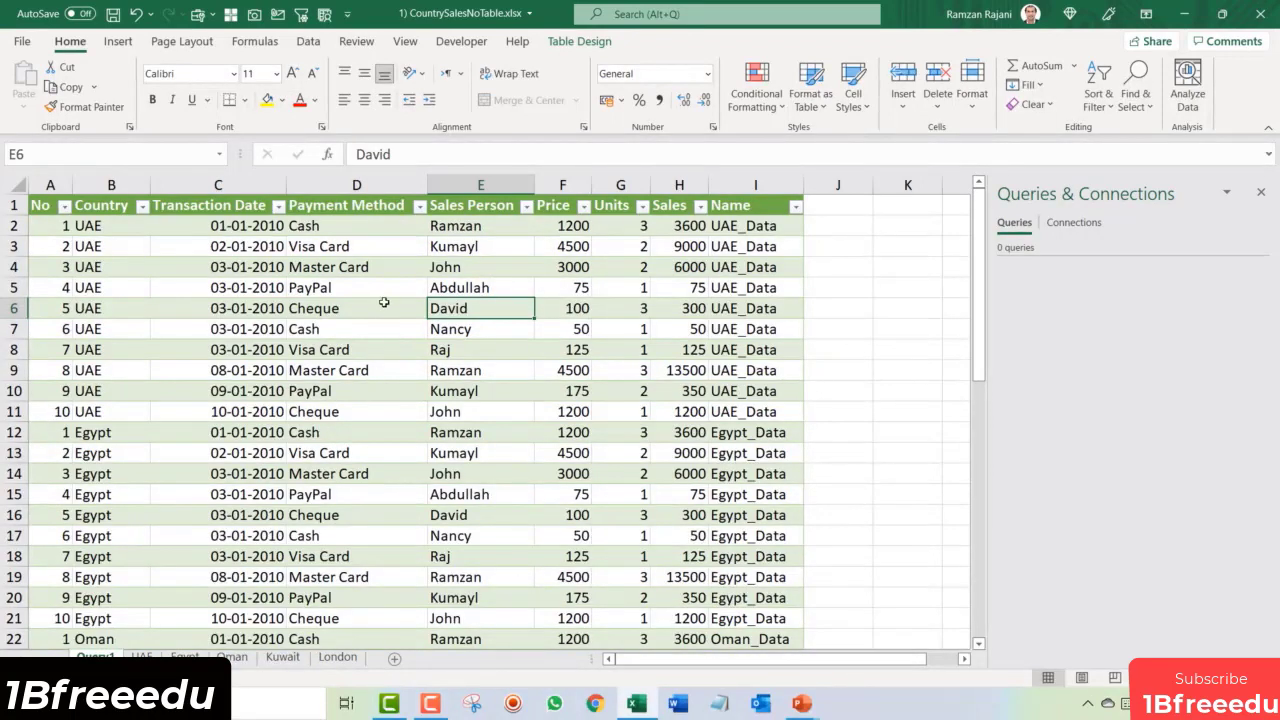
left_click(383, 289)
right_click(383, 289)
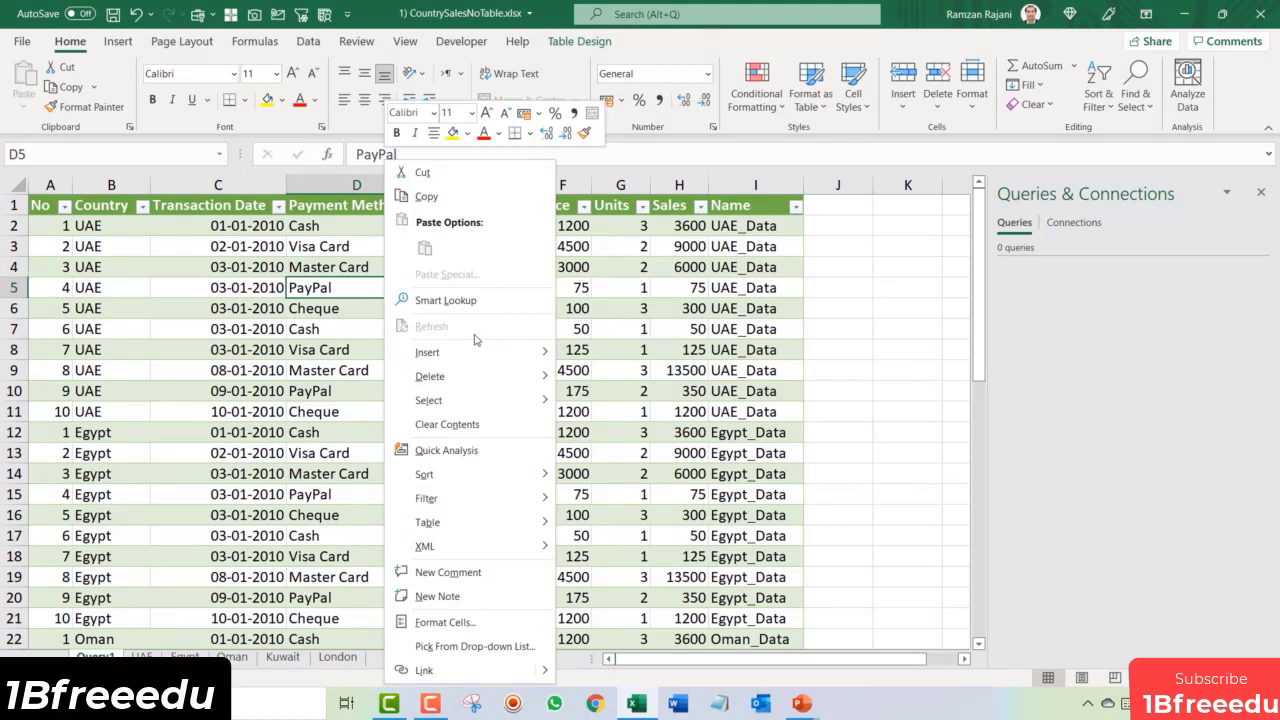
left_click(347, 288)
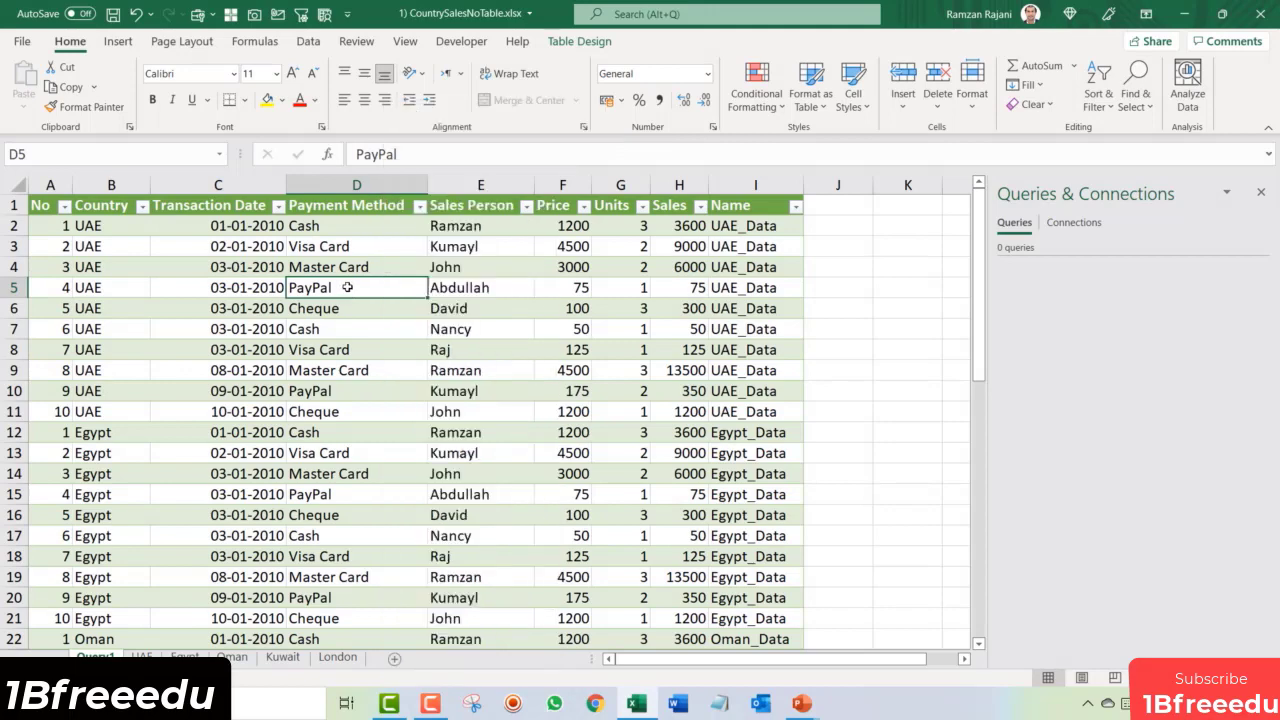
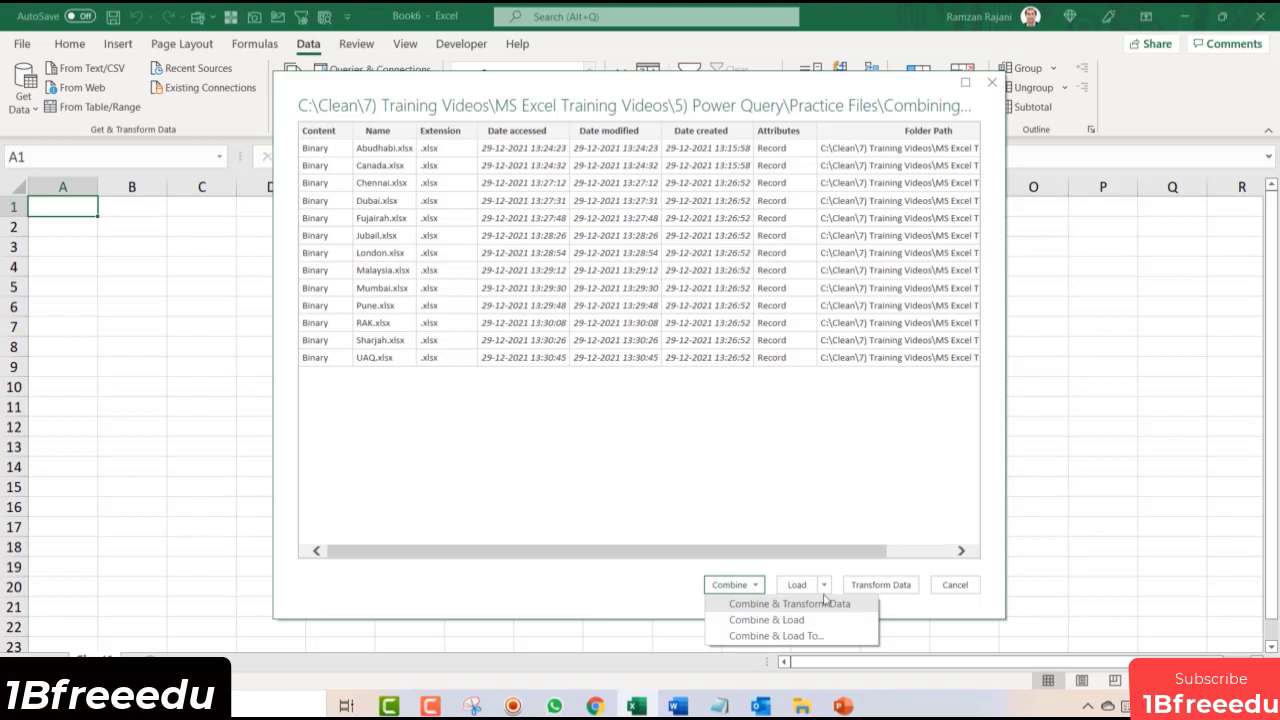
Step: Combine and load all workbooks from the Combining Files folder, using Canada.xlsx as the sample file and Sales as the object to extract
left_click(446, 456)
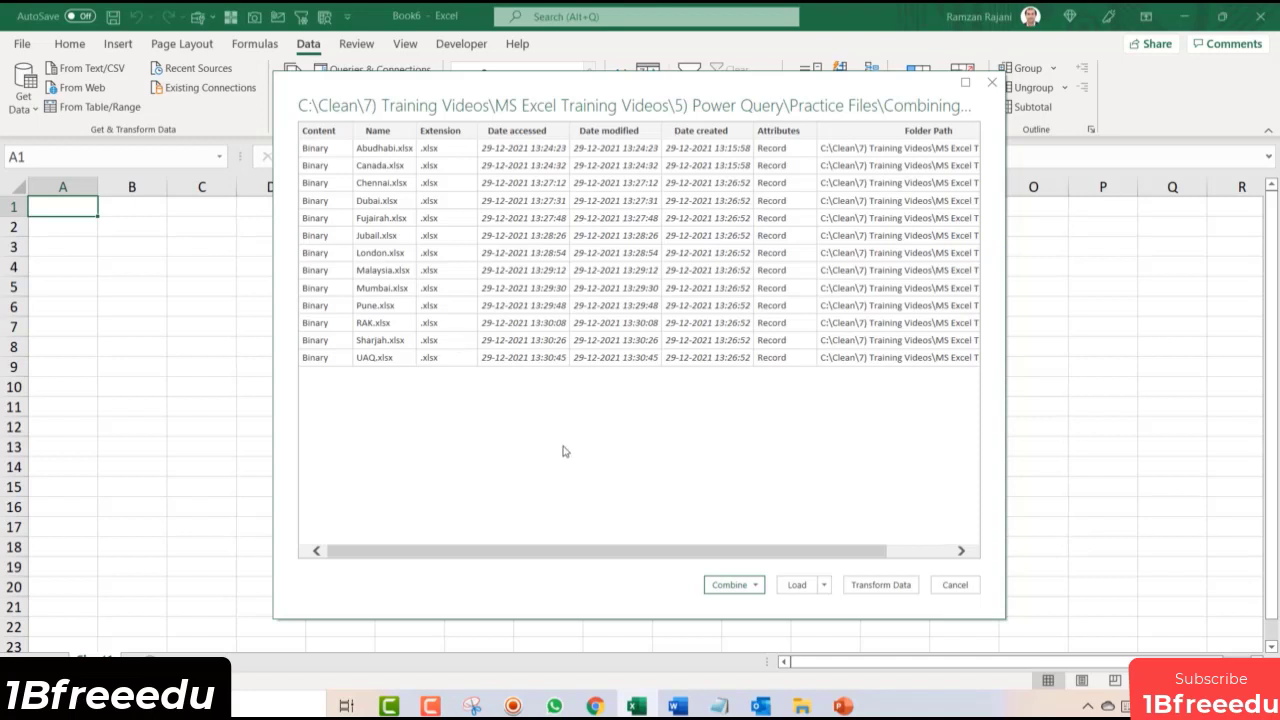
left_click(754, 586)
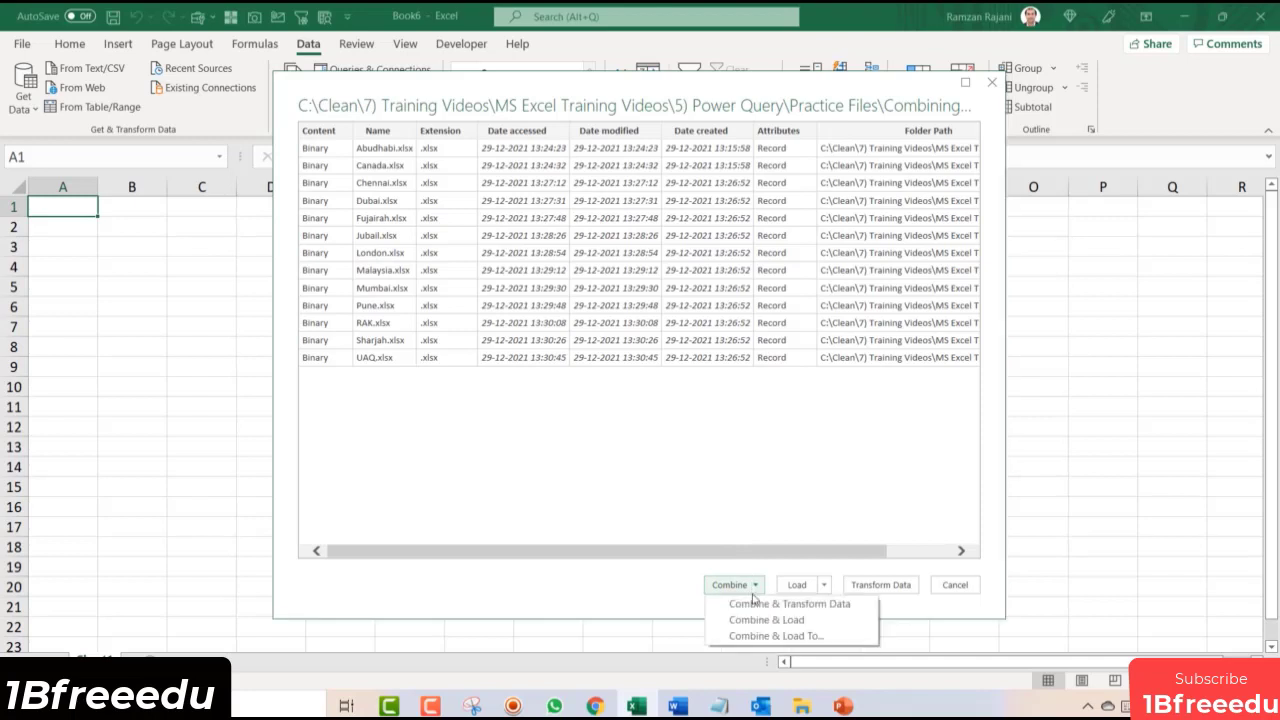
left_click(822, 621)
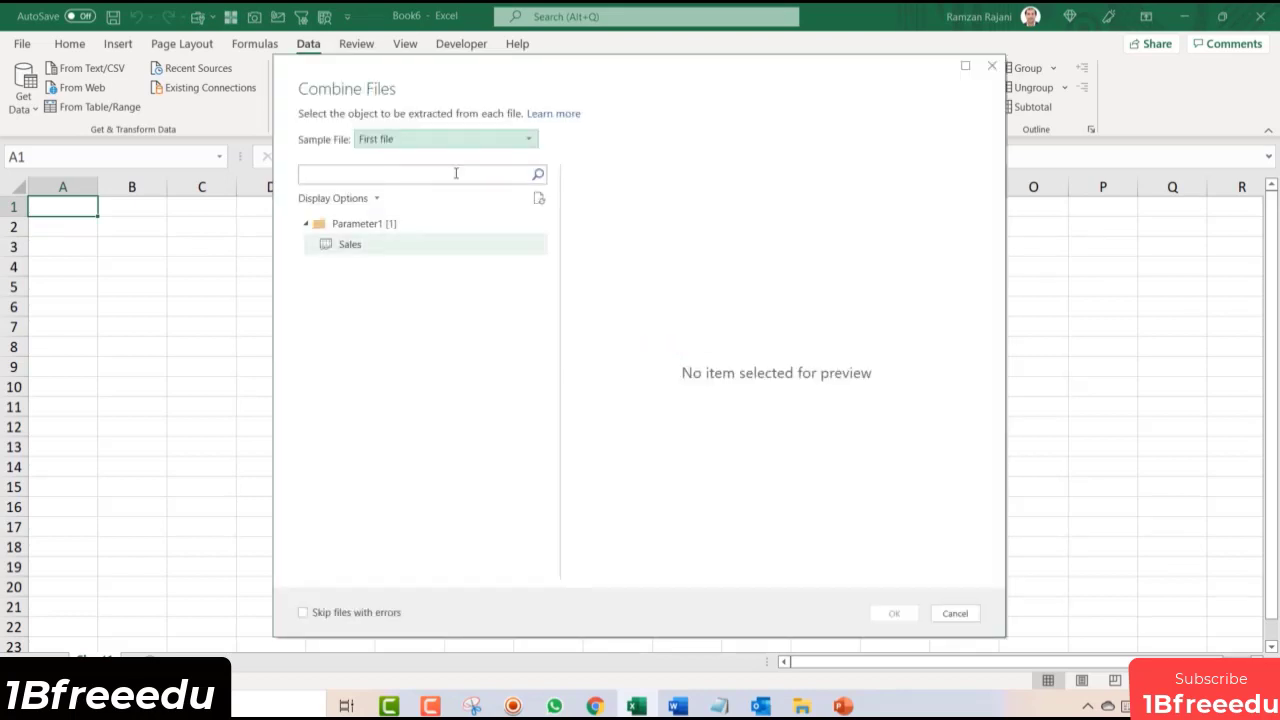
left_click(414, 141)
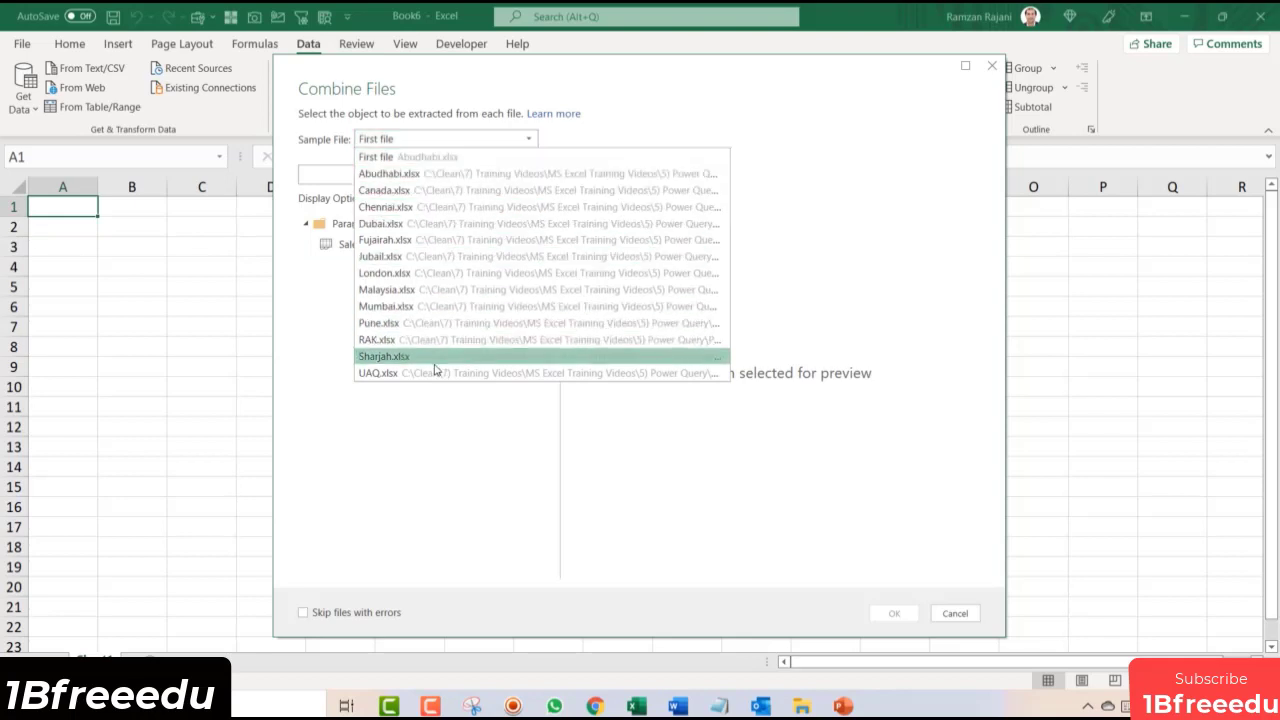
left_click(434, 189)
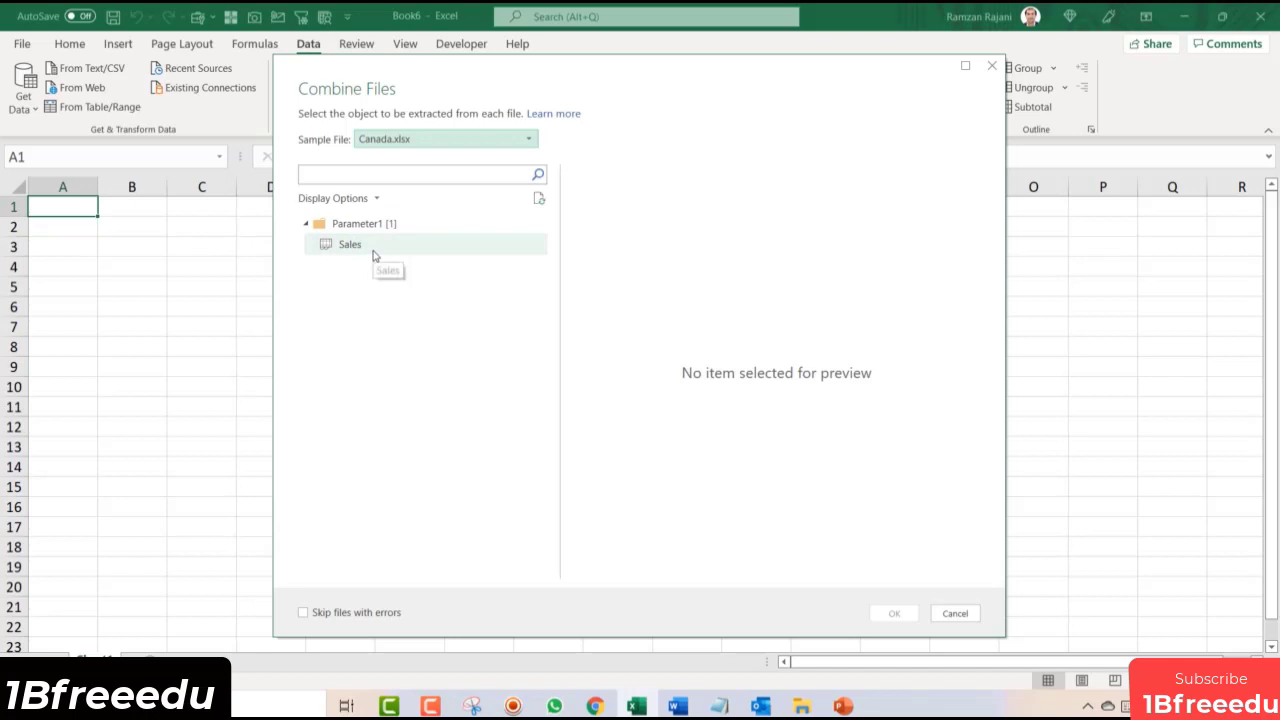
left_click(375, 250)
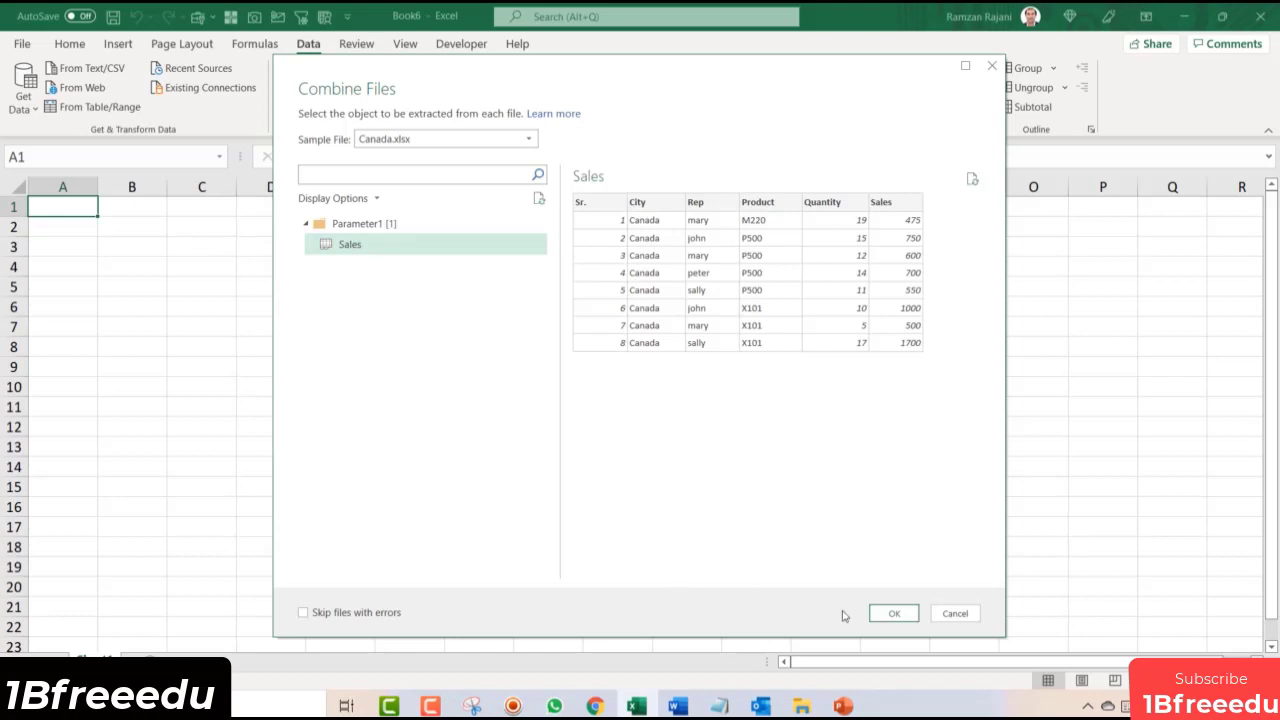
left_click(892, 614)
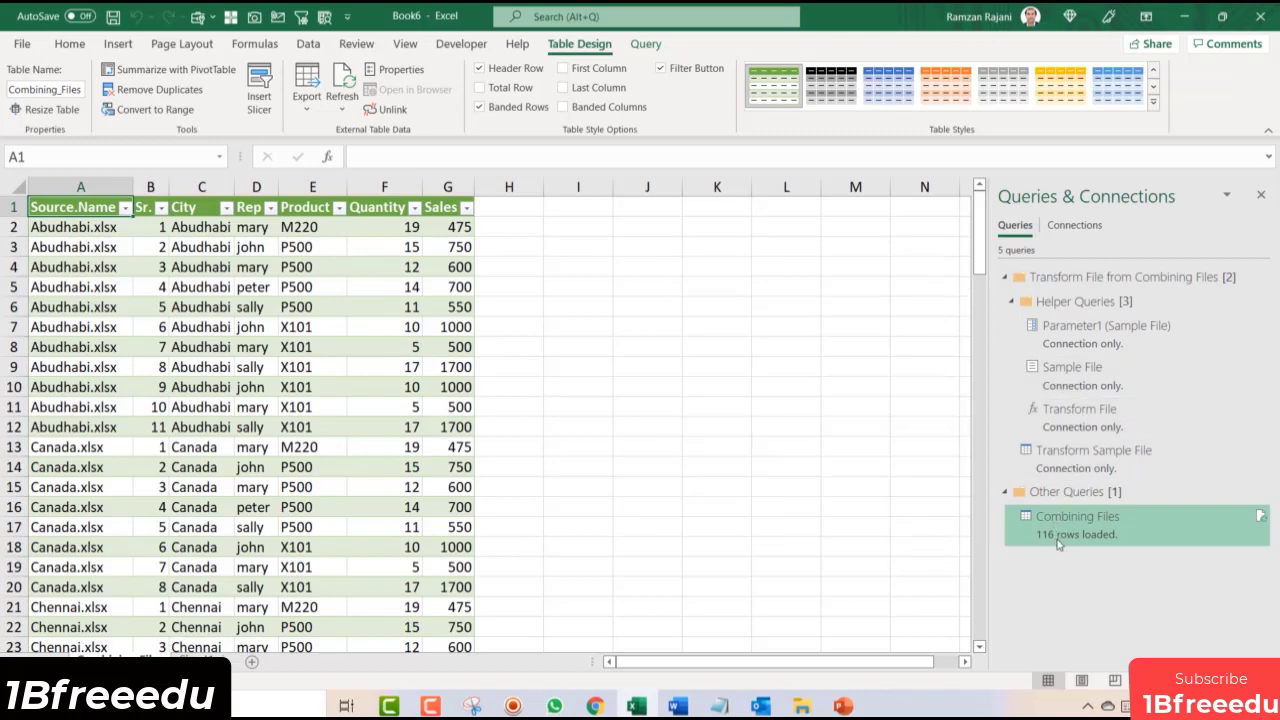
Step: Review the loaded rows of the Combining Files query and delete the Source.Name column from the table
mouse_move(1088, 538)
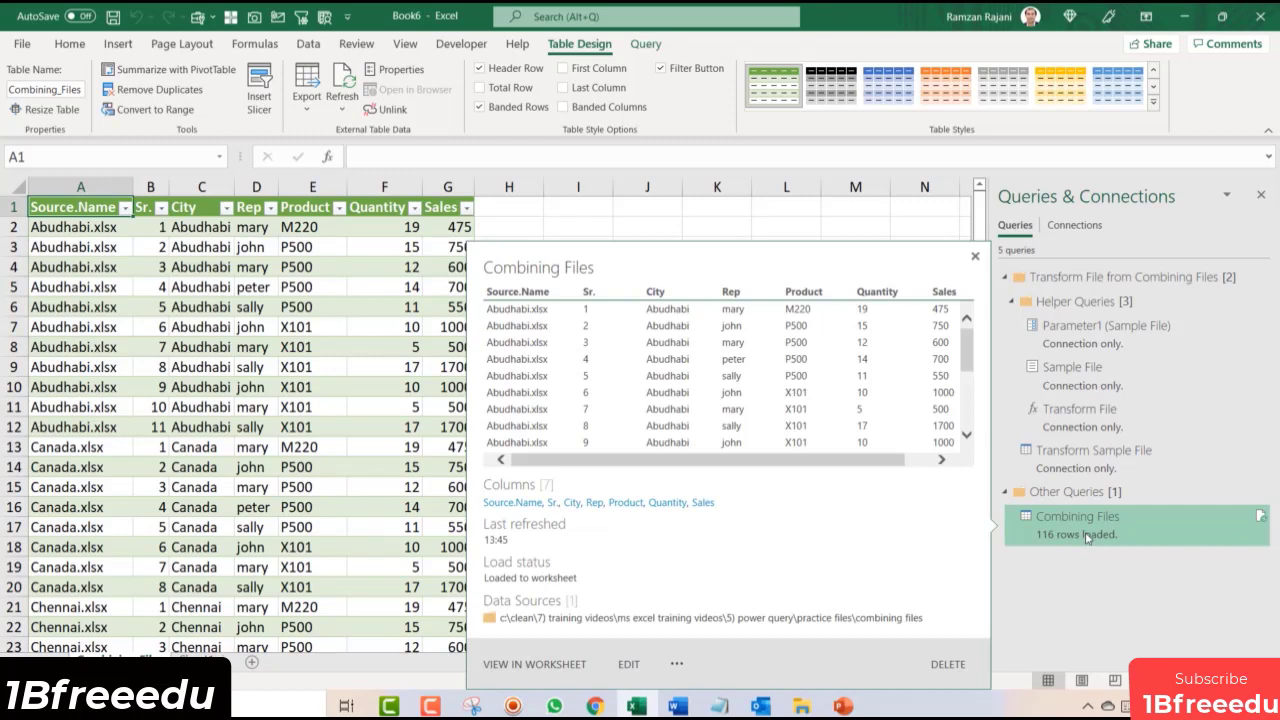
left_click(98, 252)
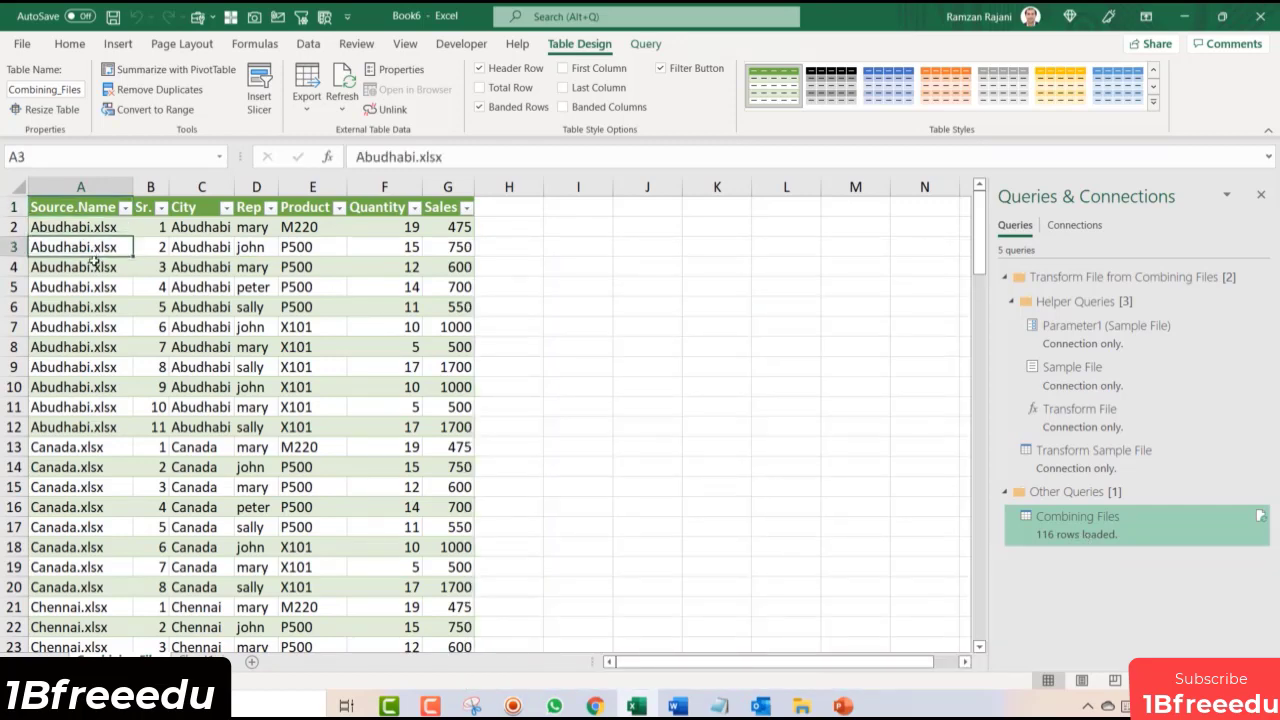
scroll(93, 258, "up", 3, "ctrl")
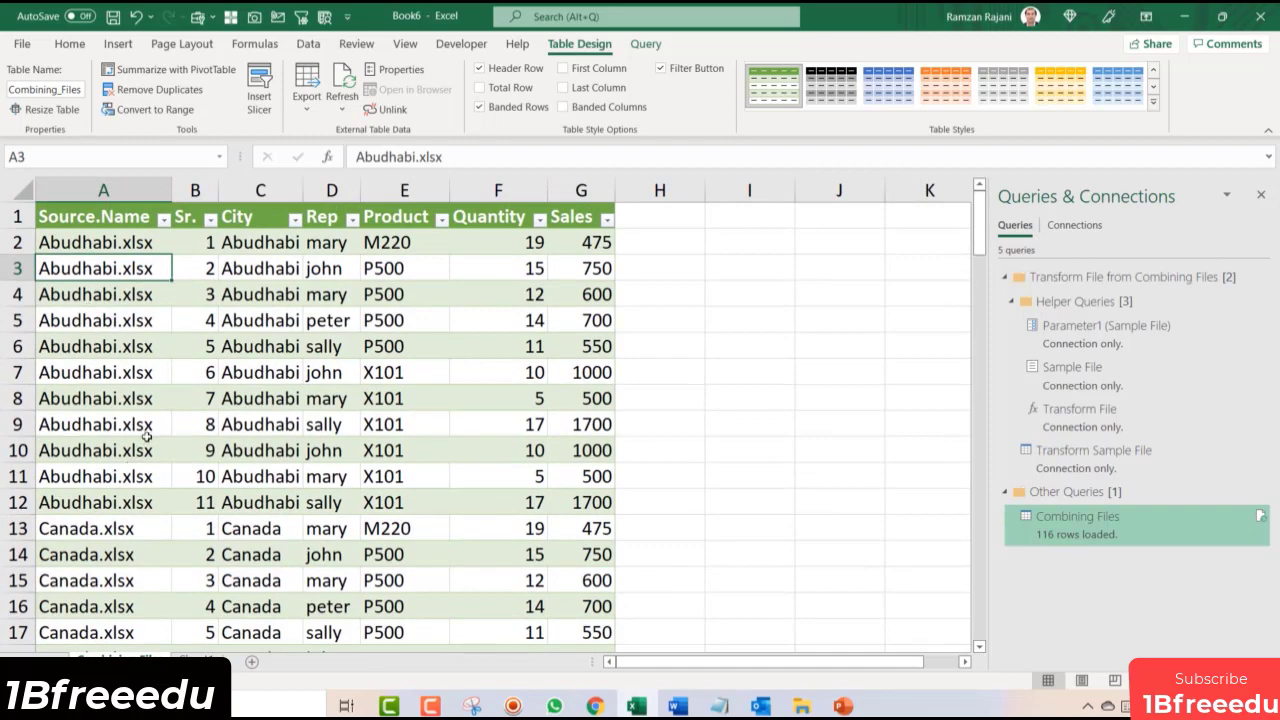
scroll(146, 442, "down", 6)
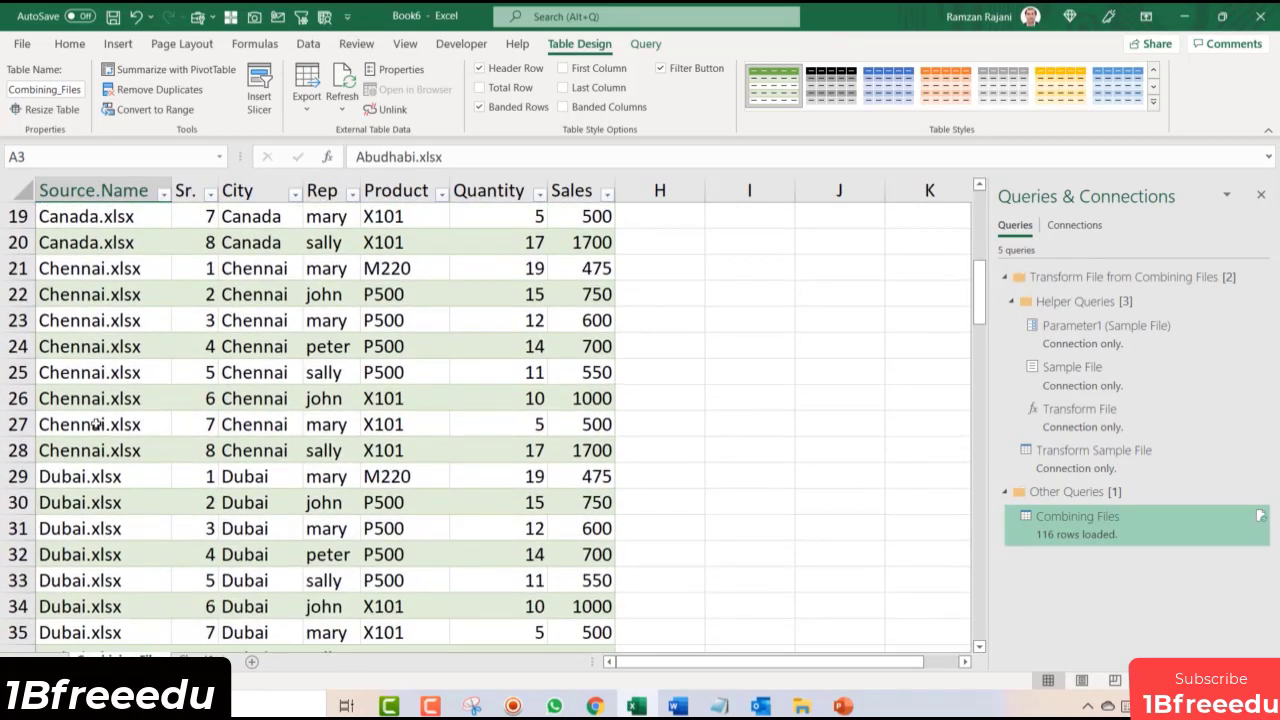
scroll(305, 392, "up", 6)
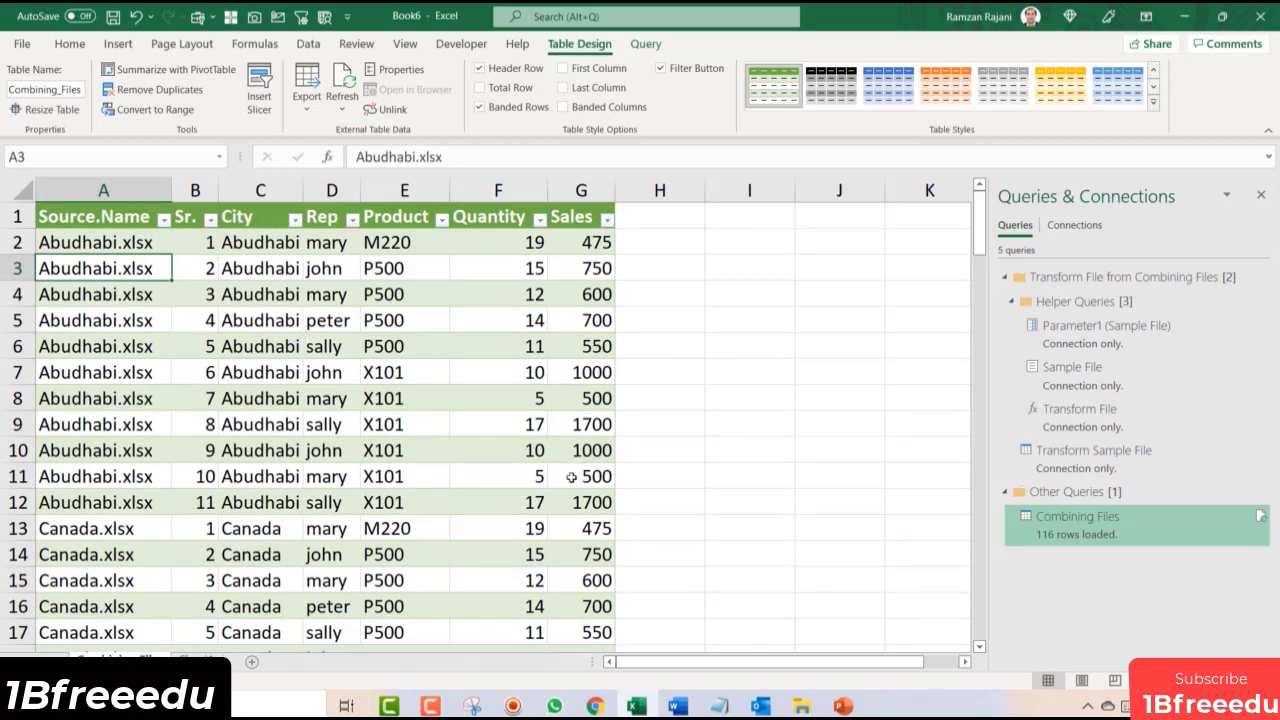
left_click(126, 189)
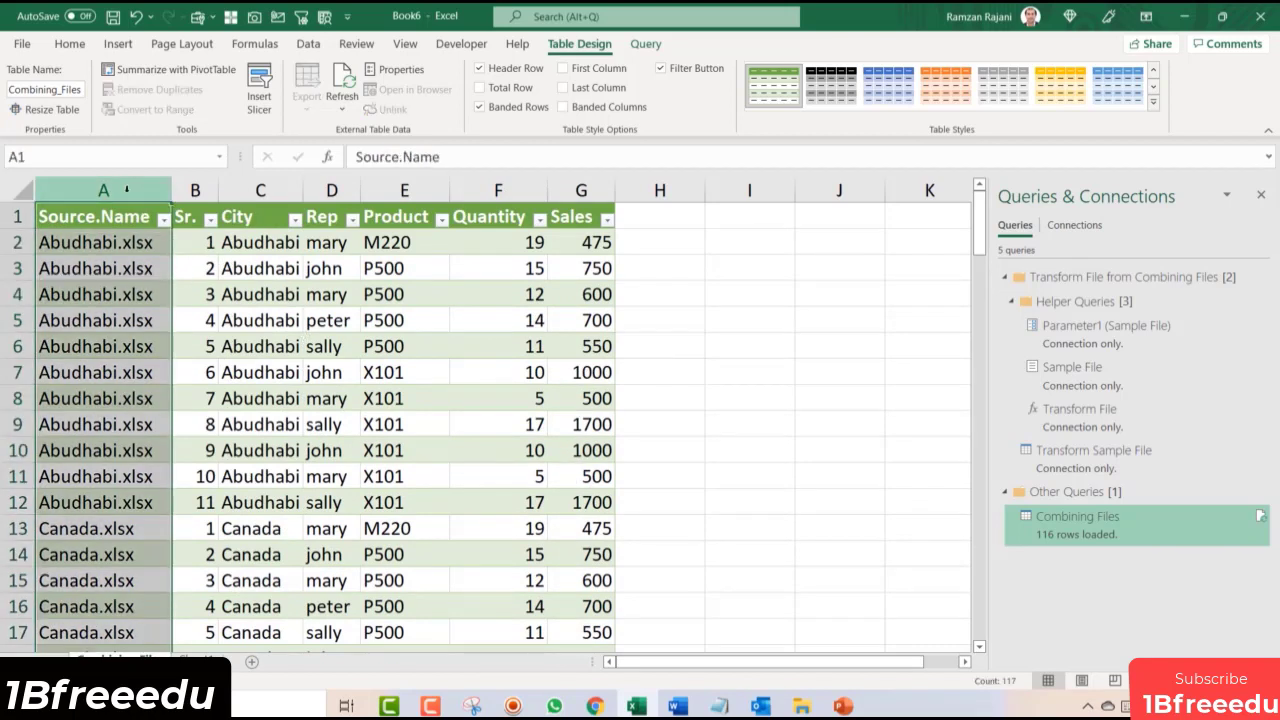
right_click(126, 189)
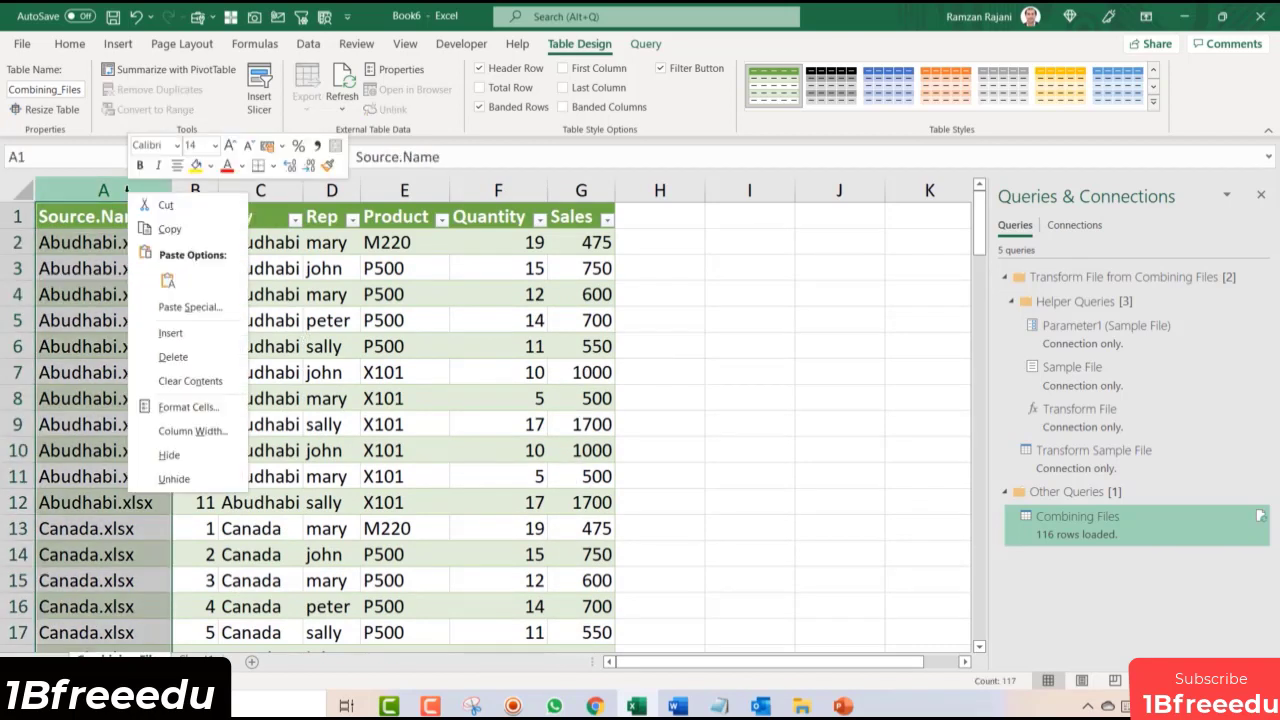
left_click(196, 358)
left_click(210, 277)
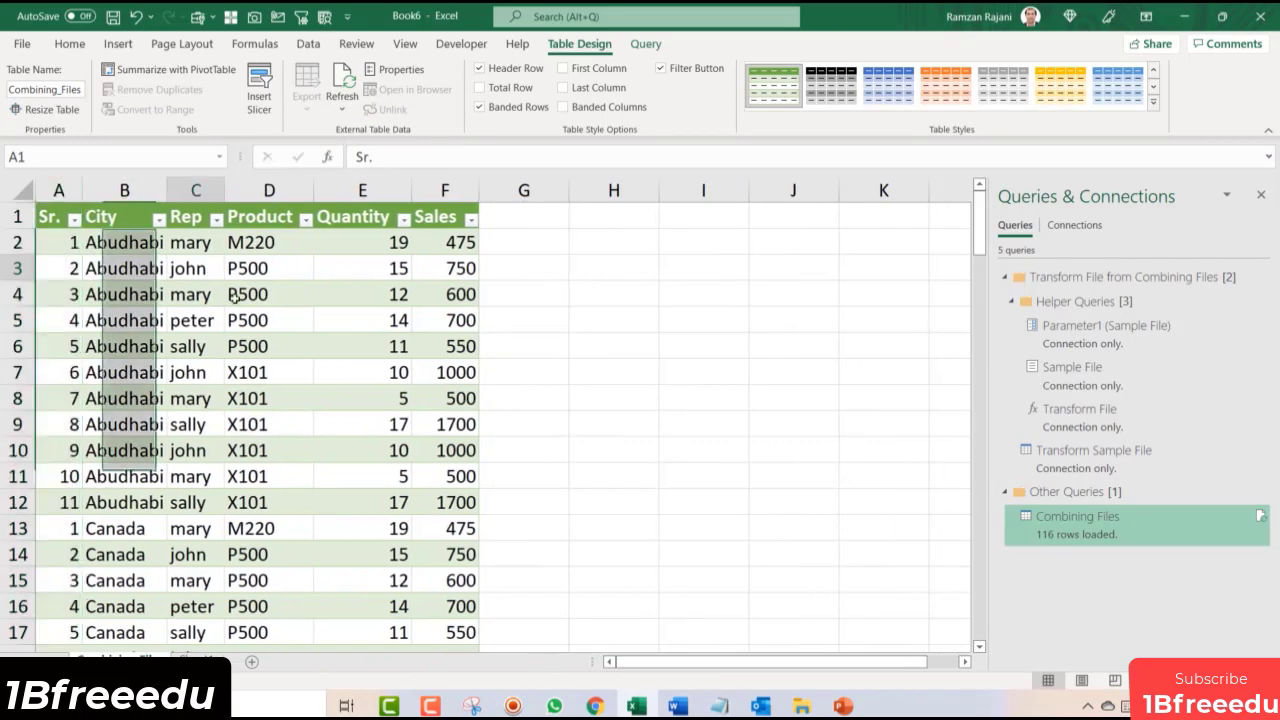
Step: Examine the city records throughout the combined table and compare them with the files in the Combining Files folder
scroll(289, 380, "down", 7)
scroll(289, 380, "down", 11)
scroll(290, 380, "up", 18)
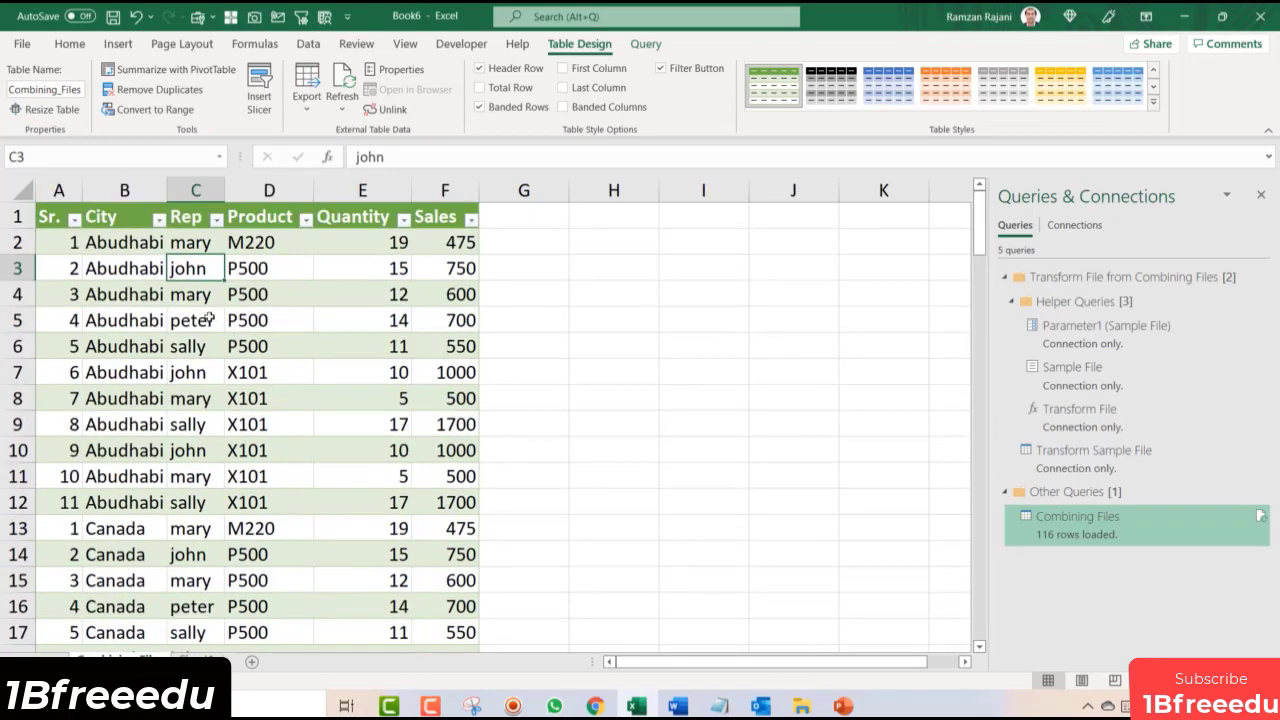
left_click(207, 318)
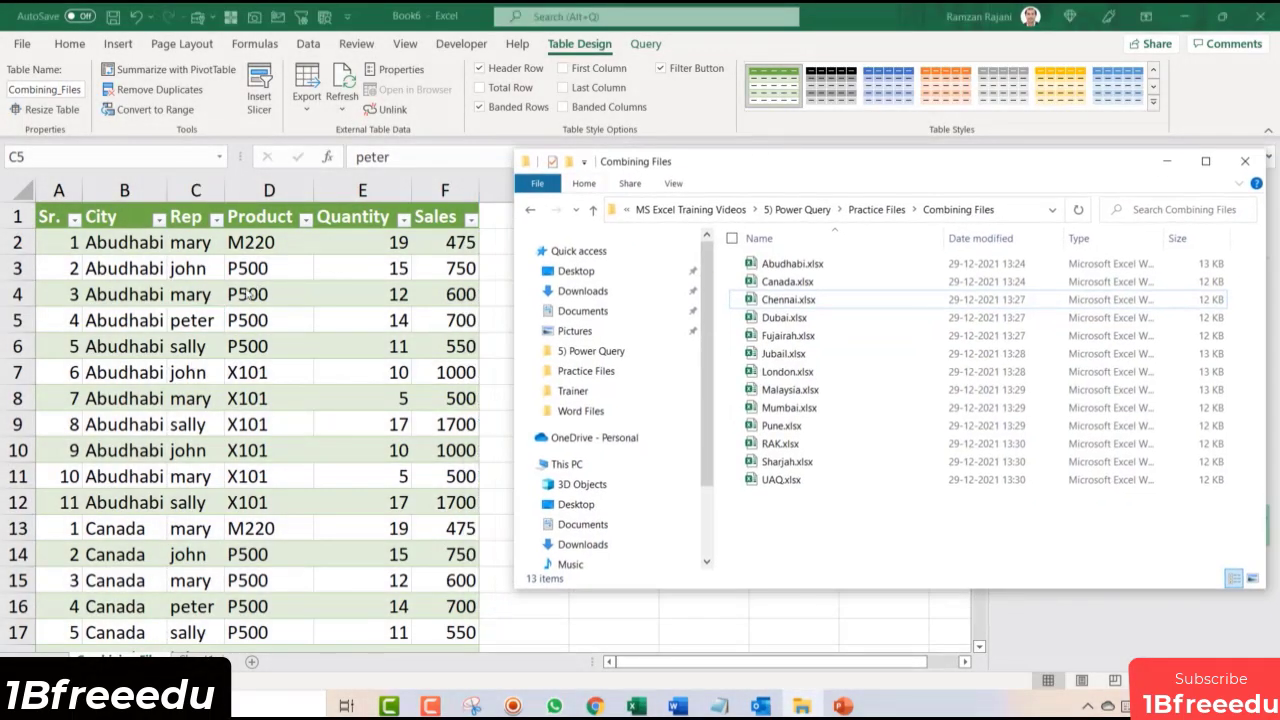
left_click(131, 303)
scroll(175, 457, "down", 5)
scroll(175, 455, "down", 3)
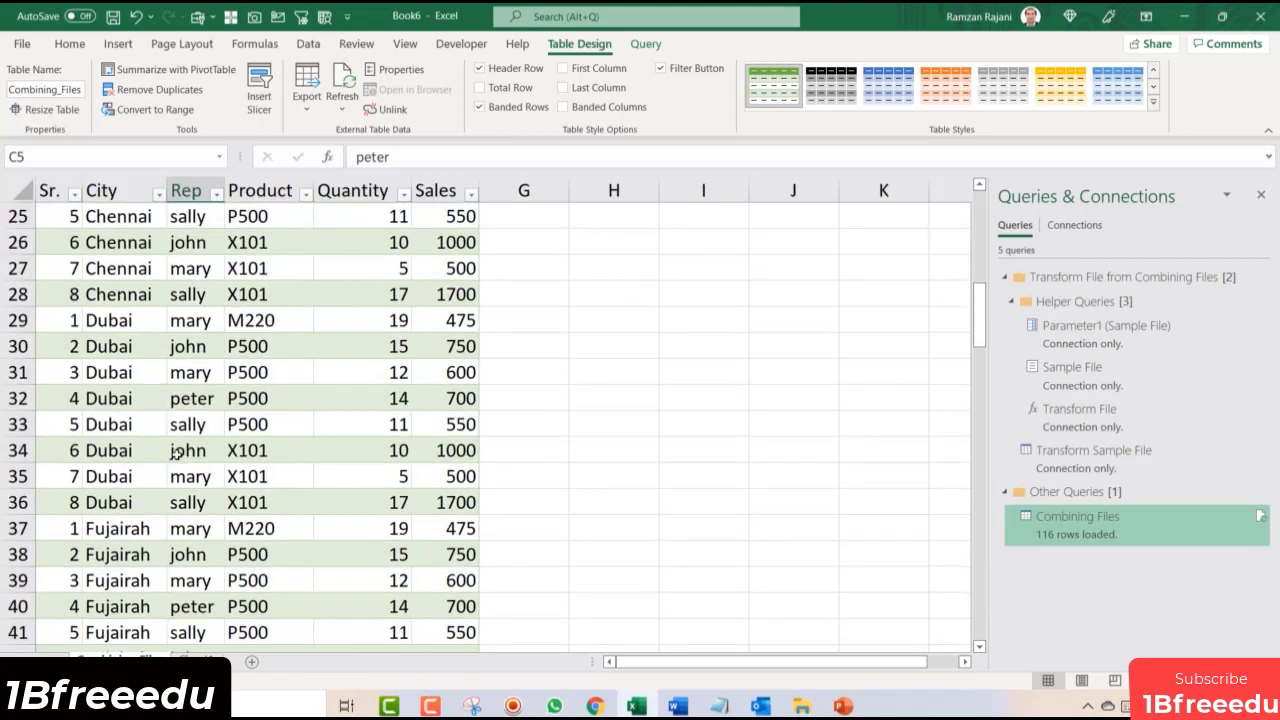
scroll(175, 455, "up", 8)
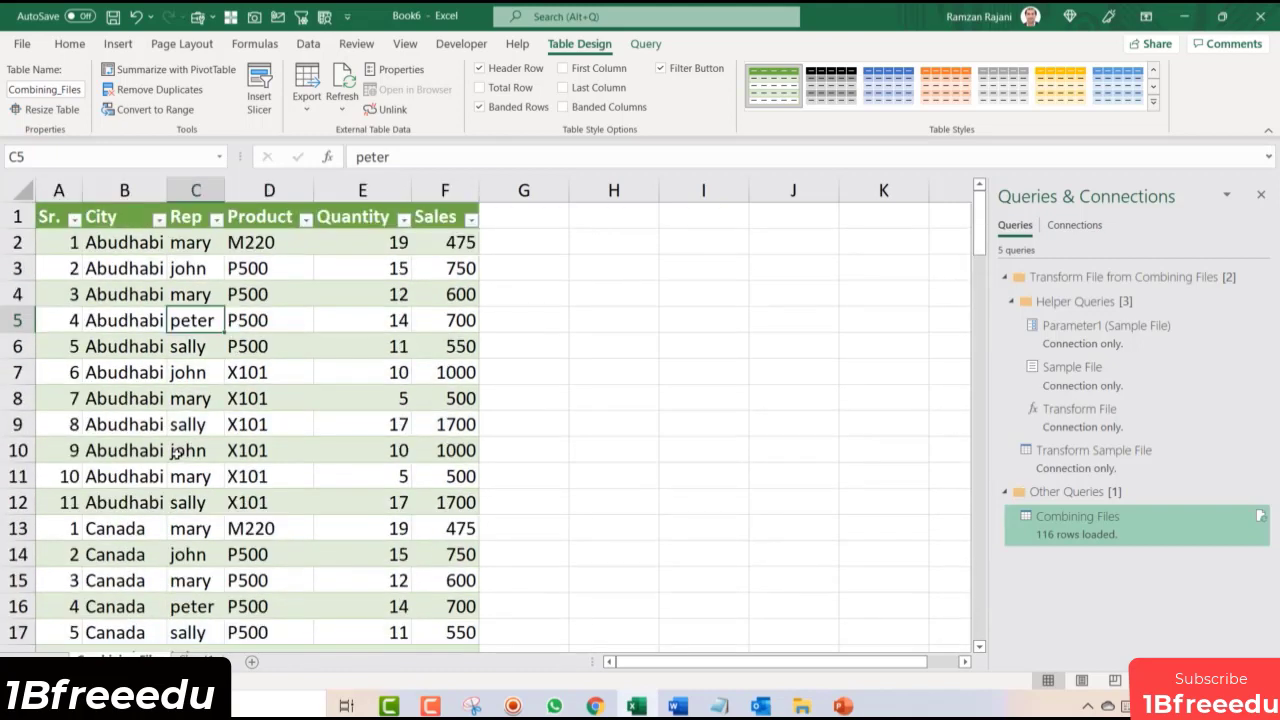
Step: Switch to File Explorer and duplicate Dubai.xlsx within the Combining Files folder
key("alt+Tab")
left_click_drag(830, 160, 701, 141)
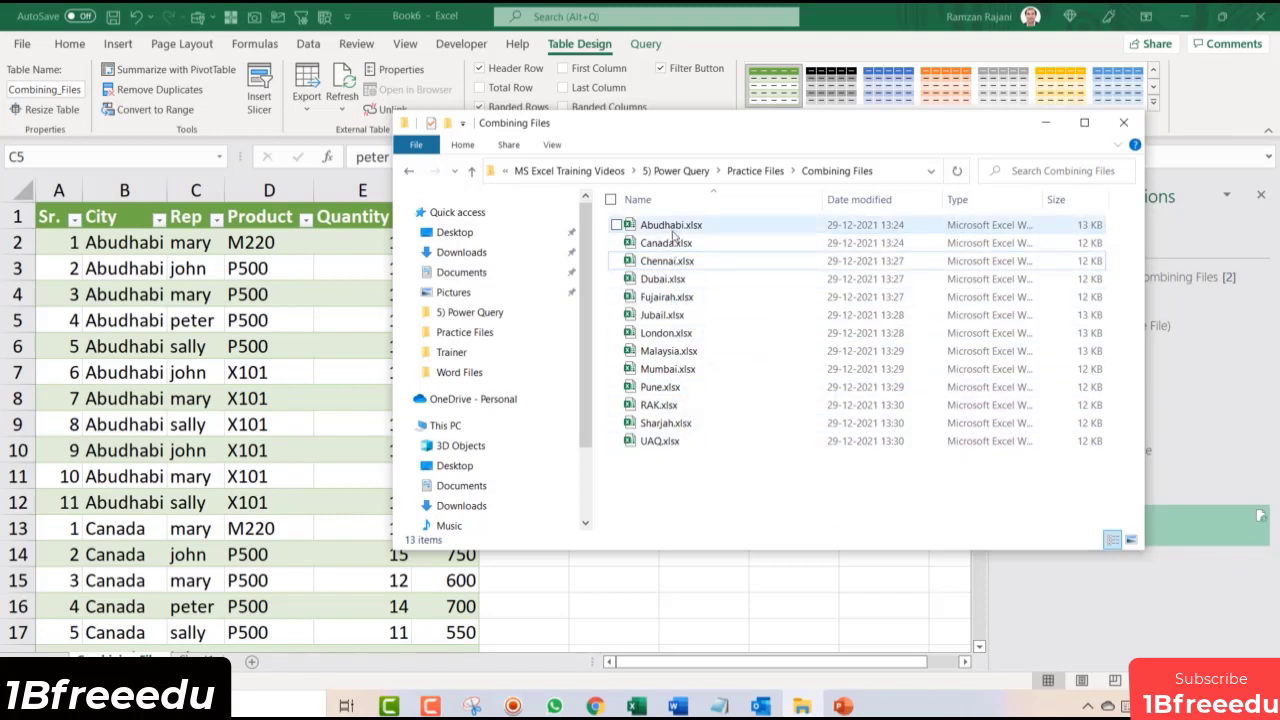
left_click(676, 281)
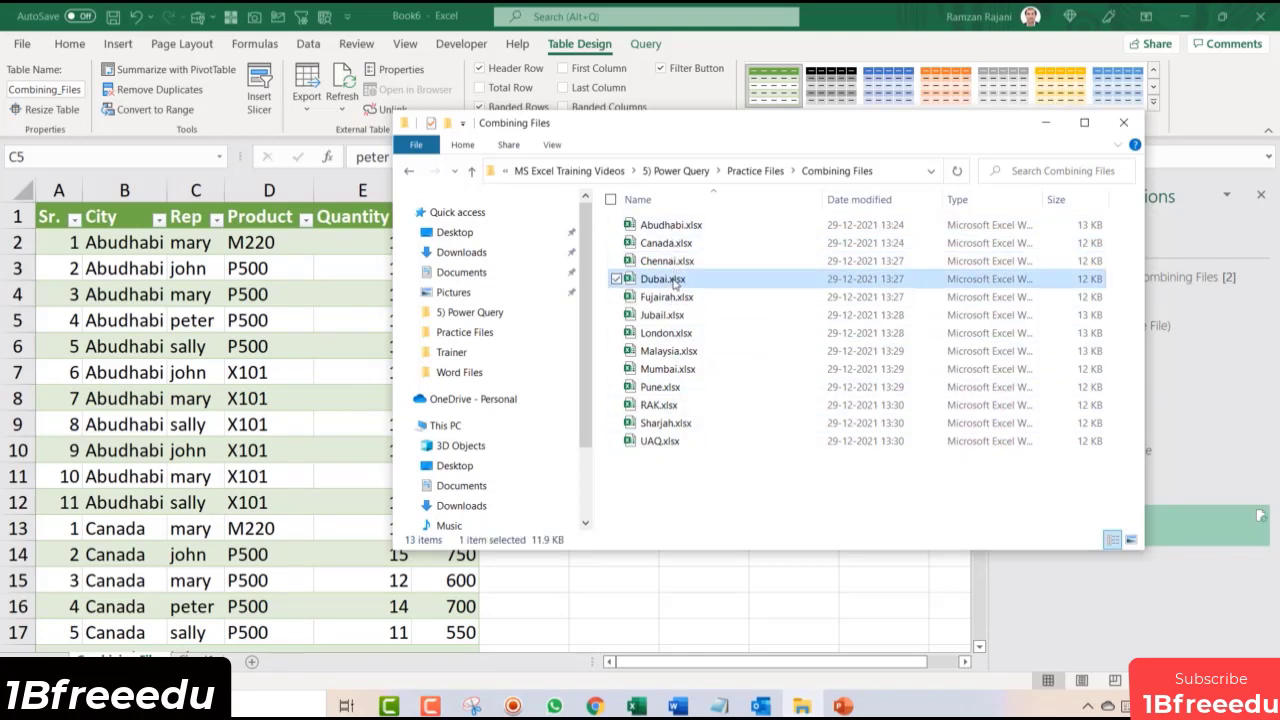
left_click(727, 485)
key("ctrl+v")
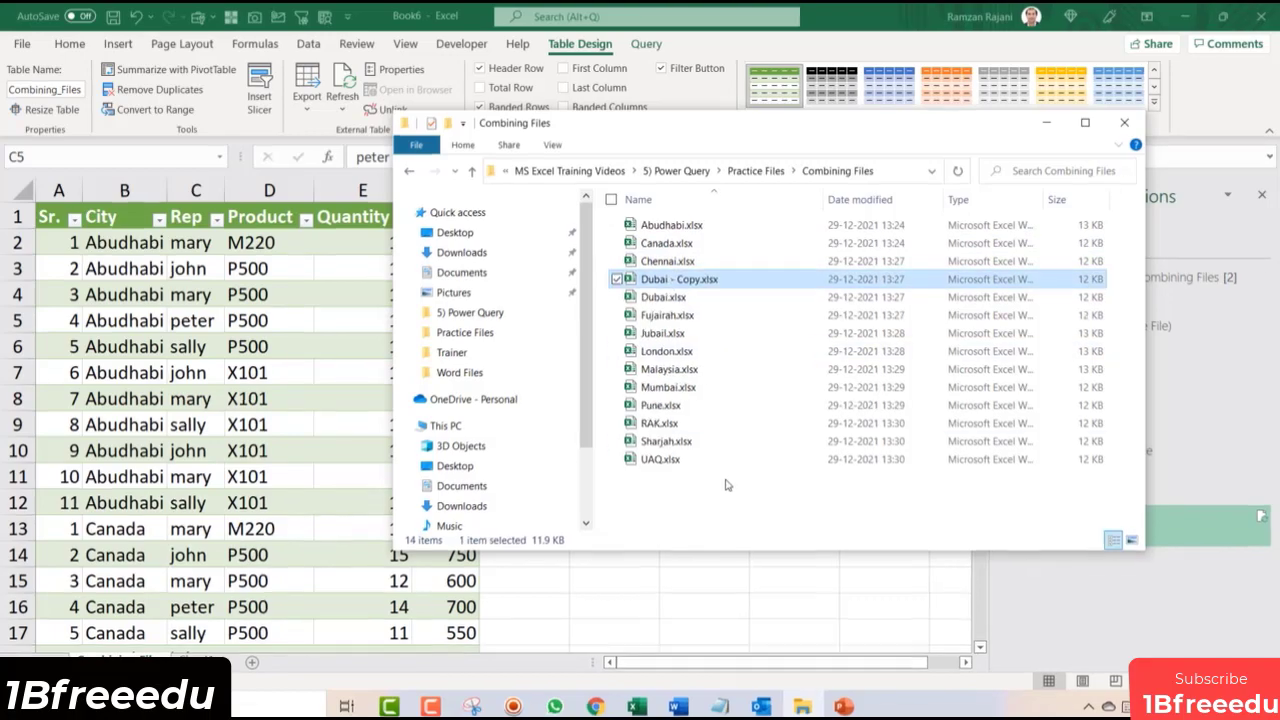
Step: Rename the copied Dubai workbook to Oman.xlsx and open it in Excel
key("F2")
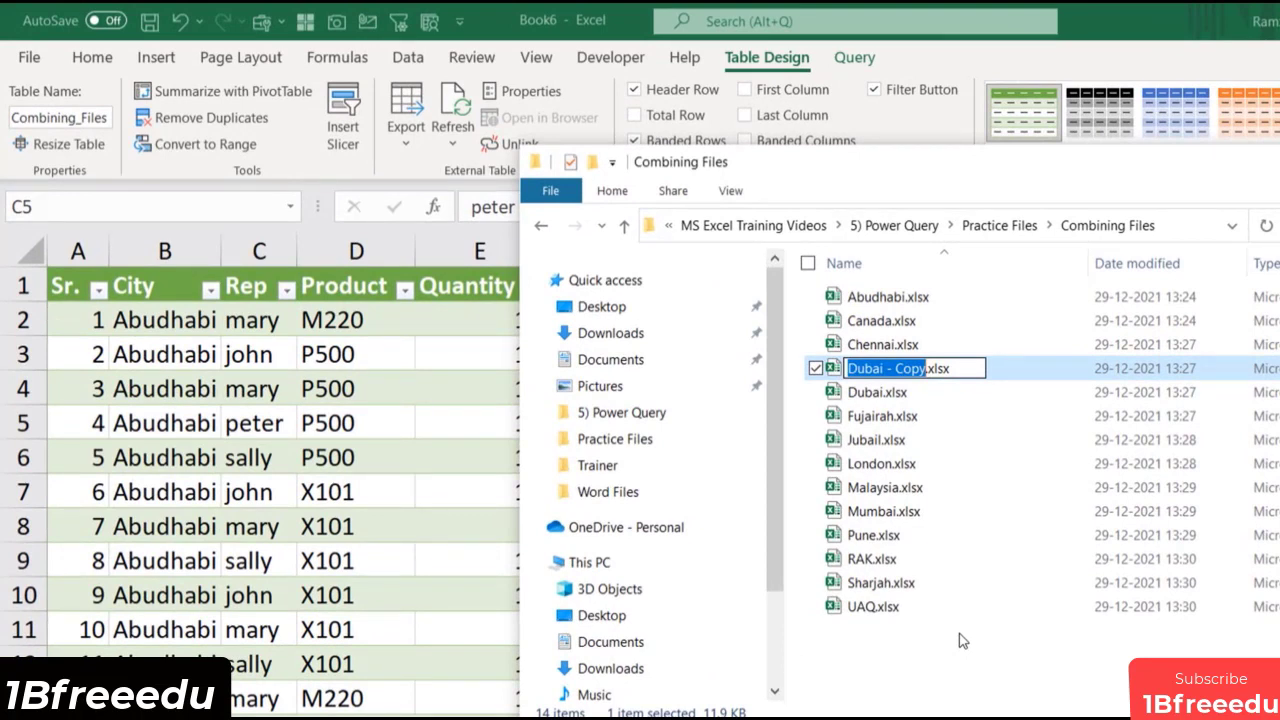
type("Oman")
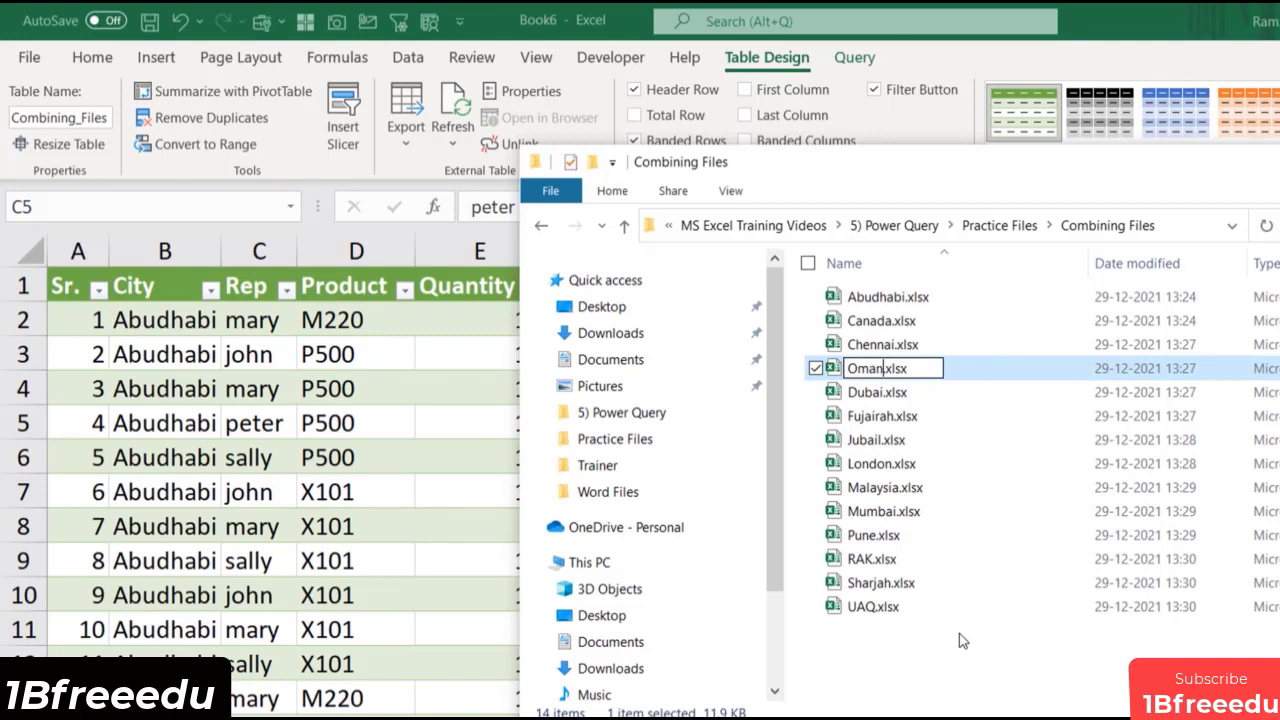
key("Return")
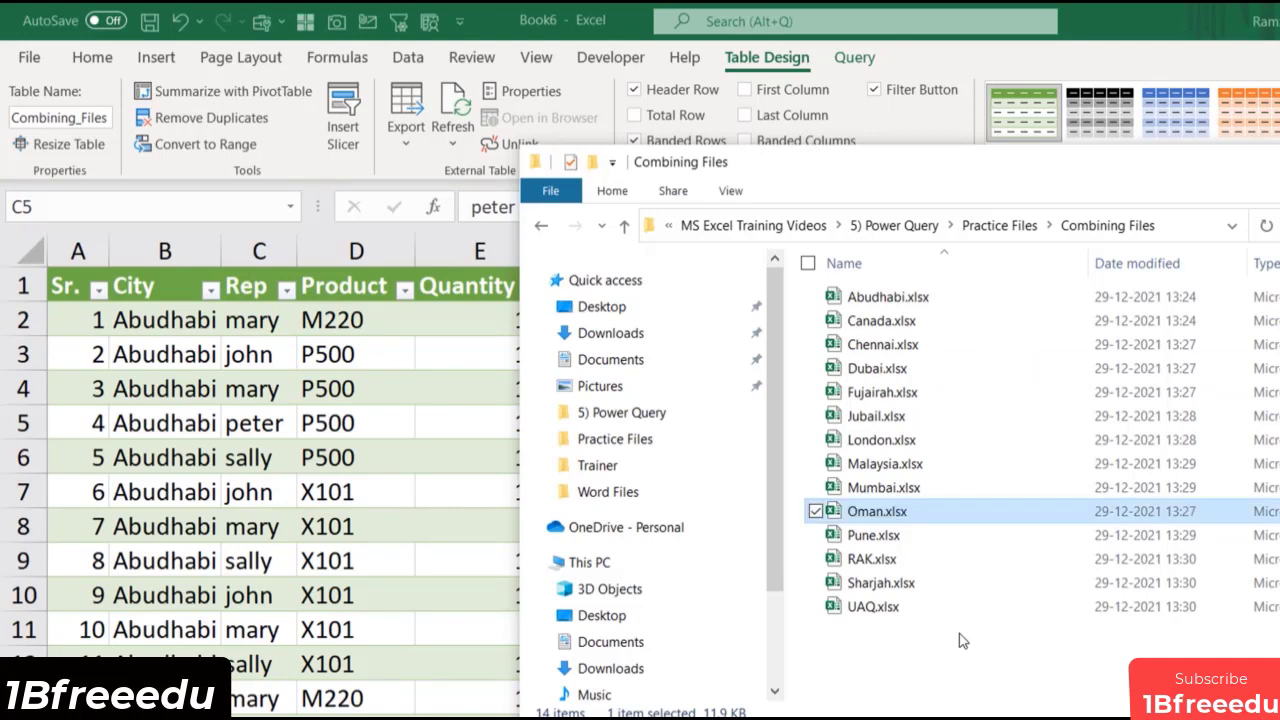
key("alt+Tab")
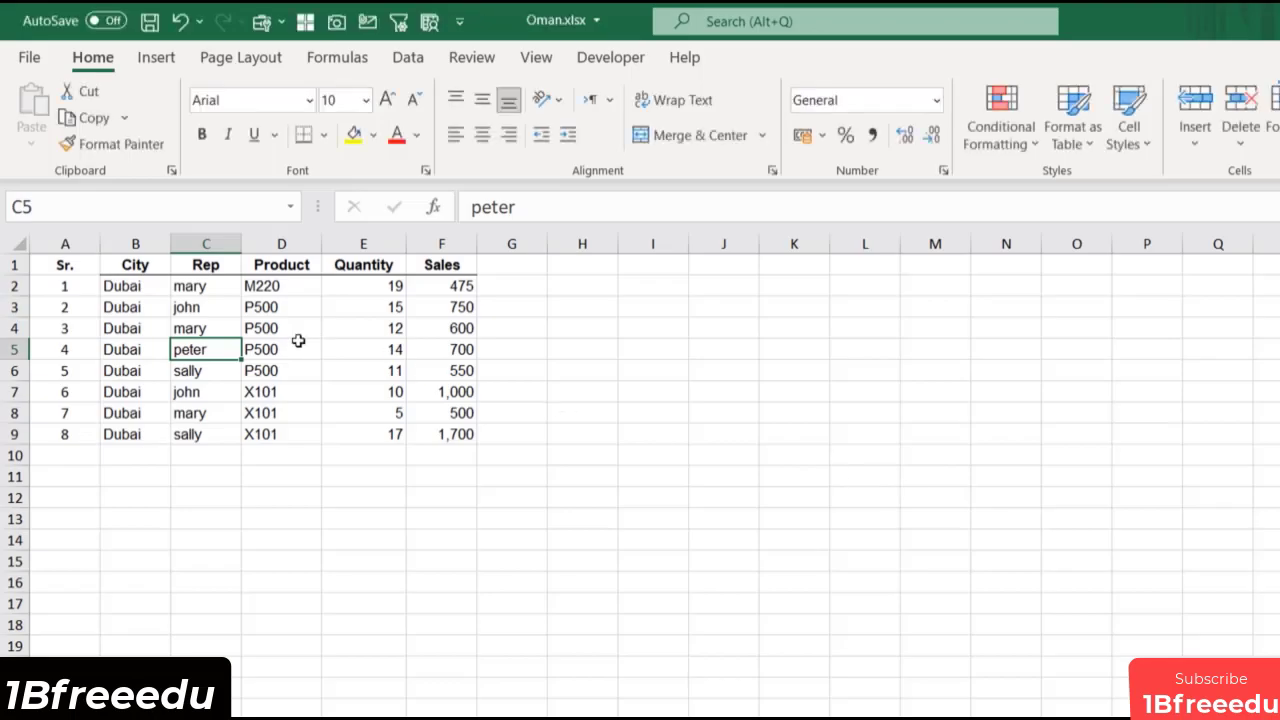
Step: Replace the city with Oman in all eight data rows, B2:B9, of the Oman.xlsx workbook
scroll(281, 340, "up", 5)
left_click(253, 336)
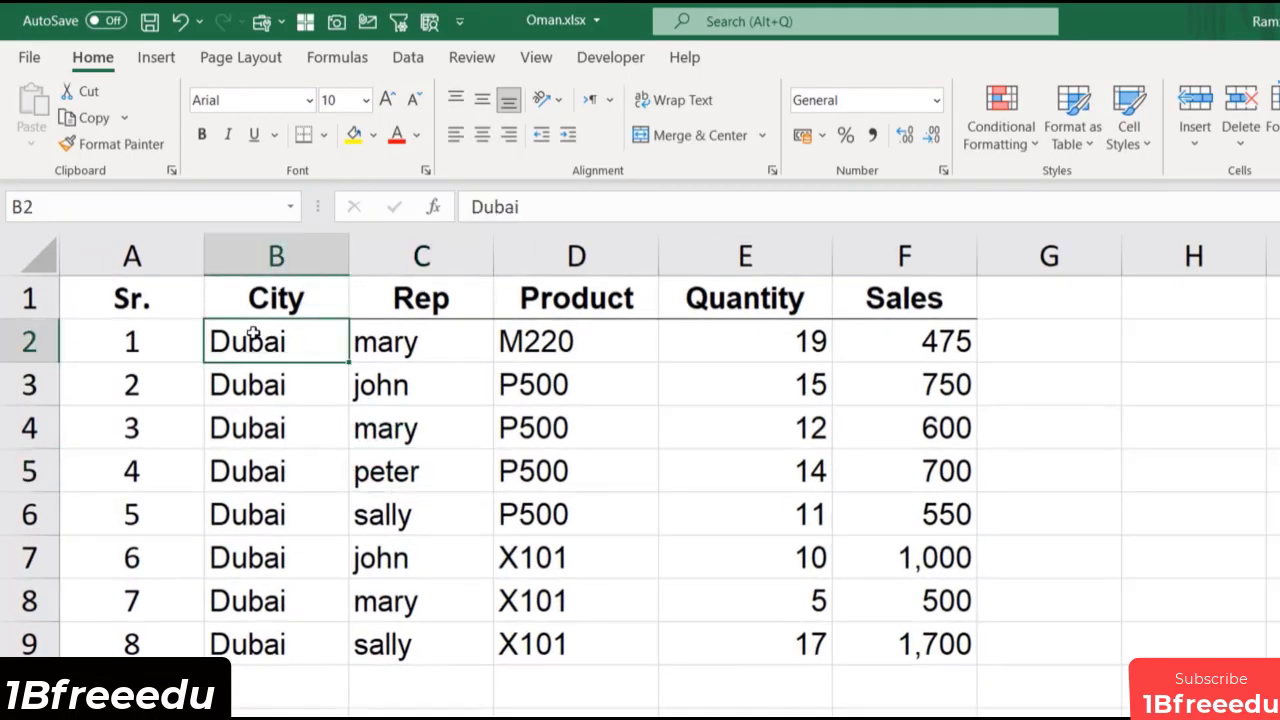
type("Oman")
key("Return")
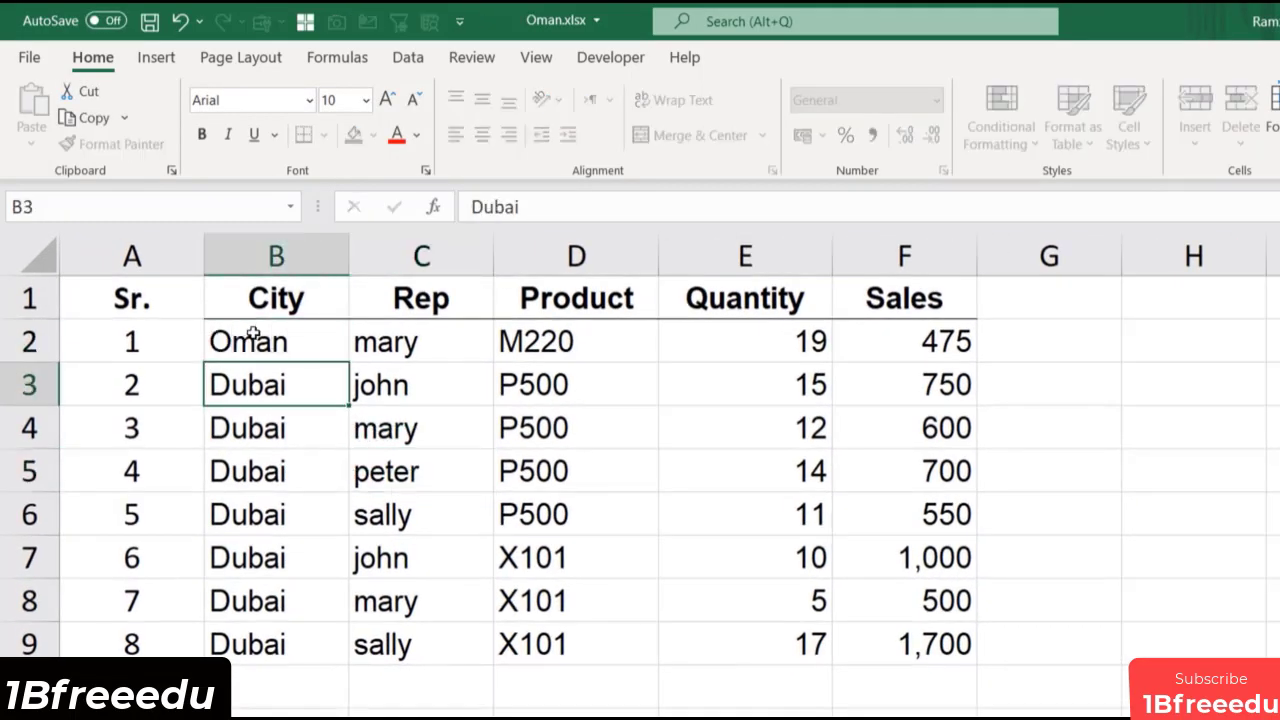
left_click(253, 336)
key("ctrl+shift+Down")
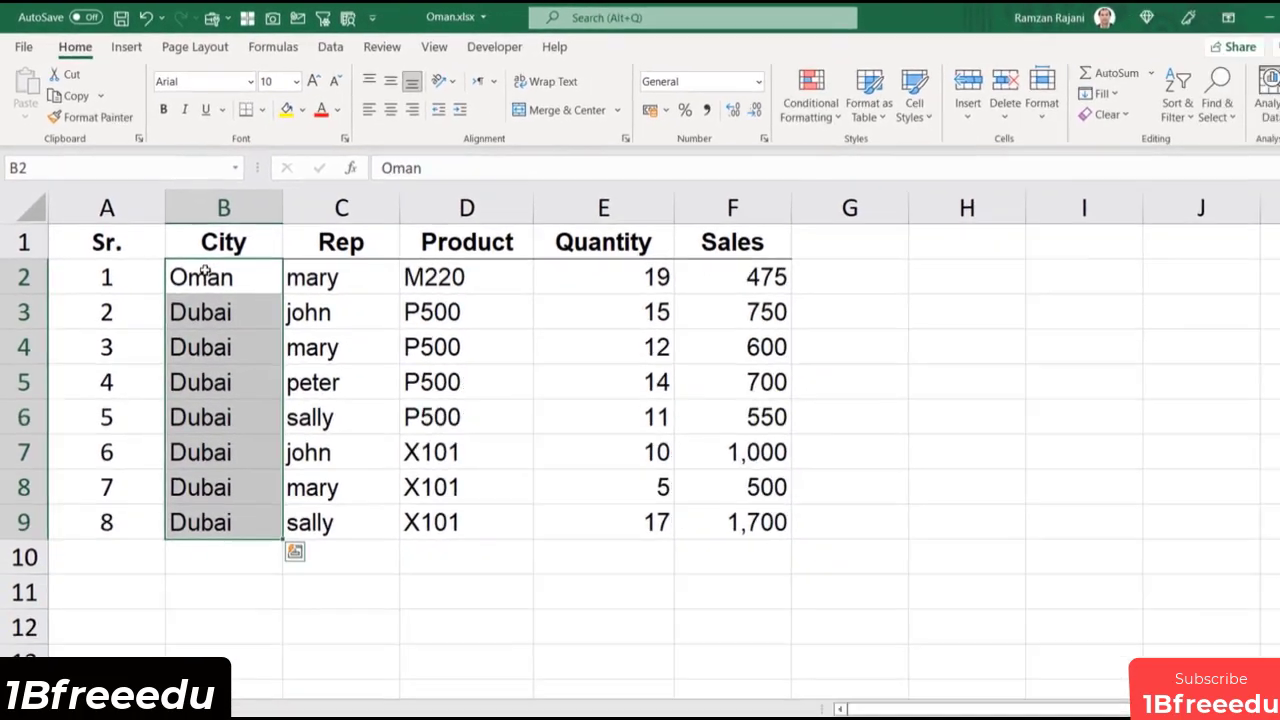
key("ctrl+d")
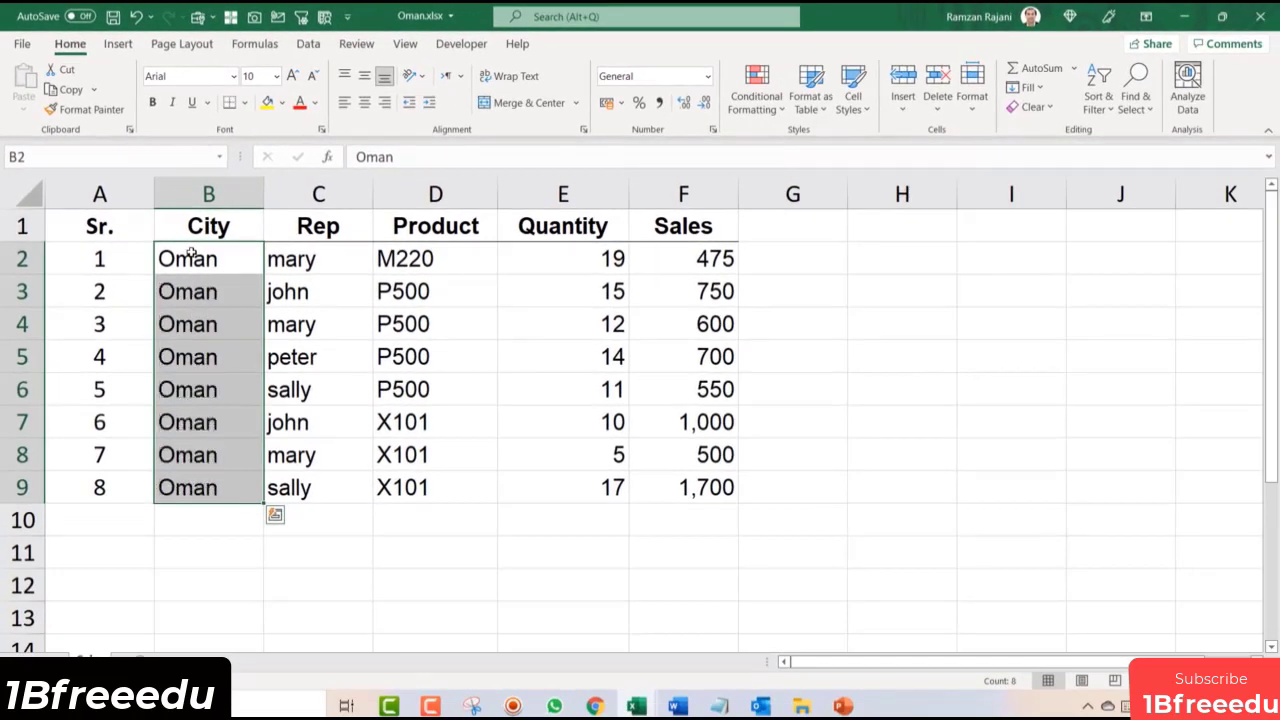
key("Up")
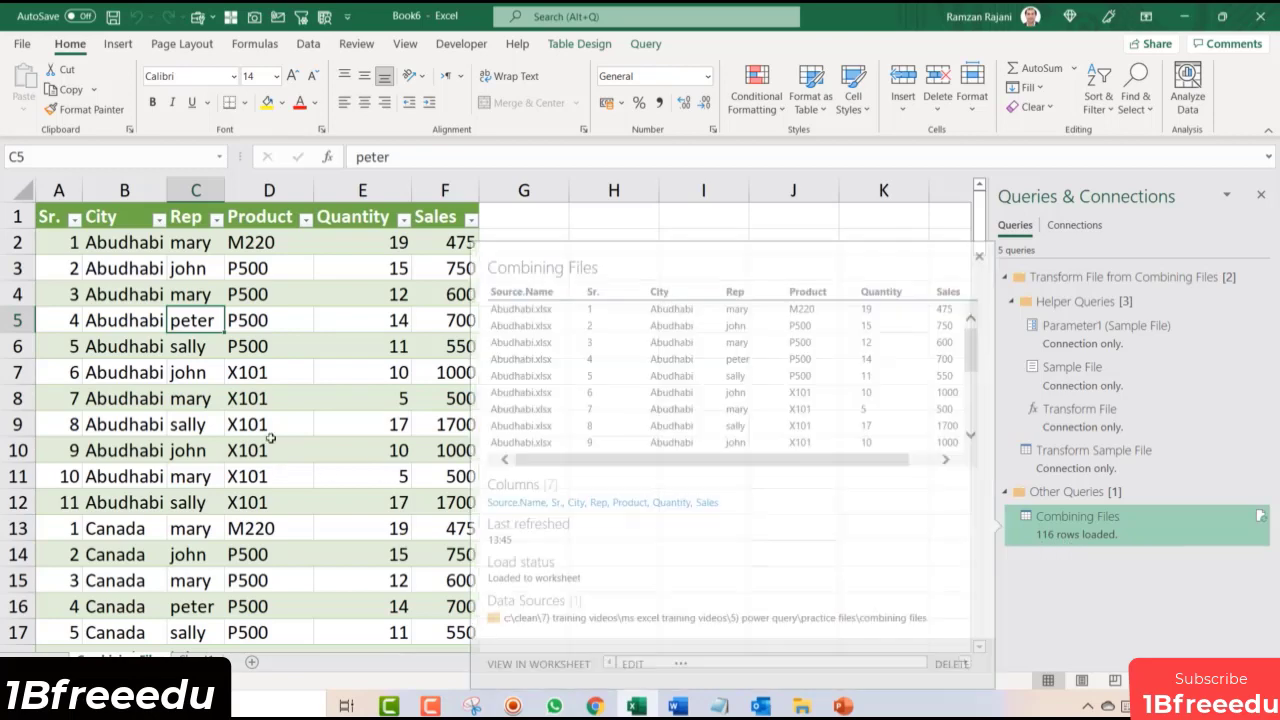
Step: Refresh the combined city table in Book6 so the Combining Files query picks up the added Oman.xlsx file
scroll(216, 386, "down", 9)
scroll(216, 386, "down", 14)
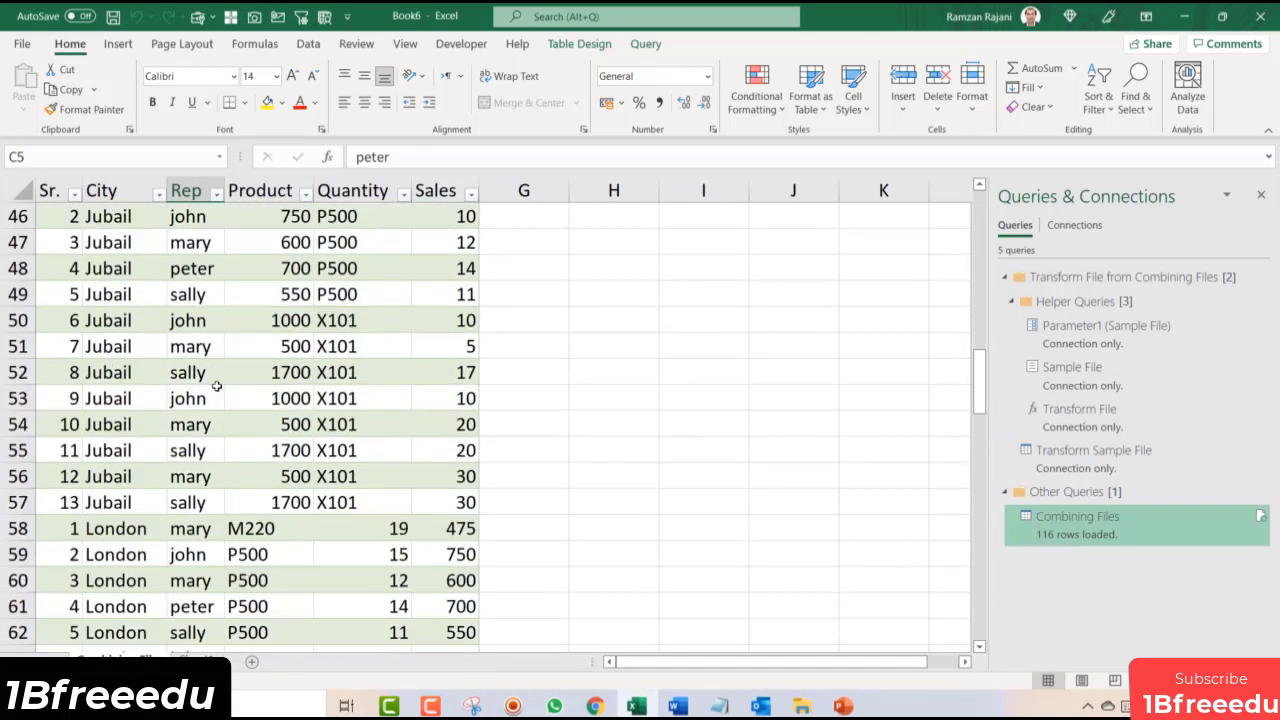
scroll(216, 386, "down", 13)
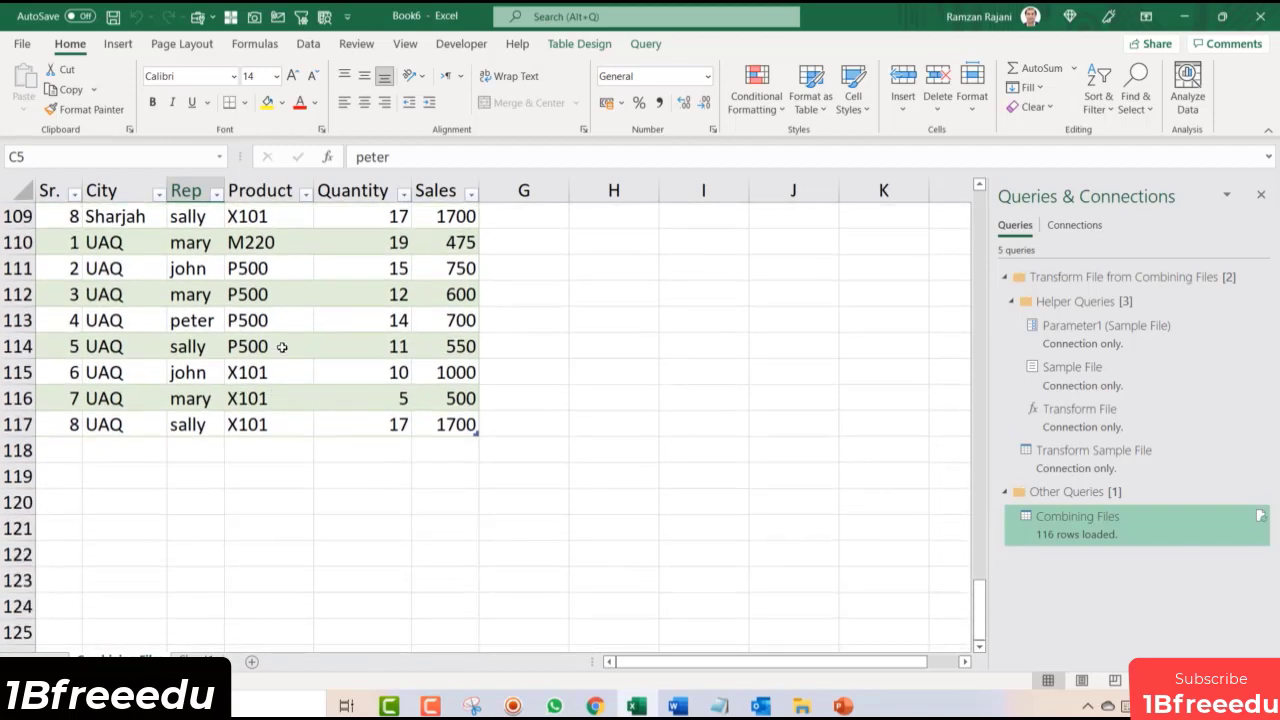
right_click(274, 268)
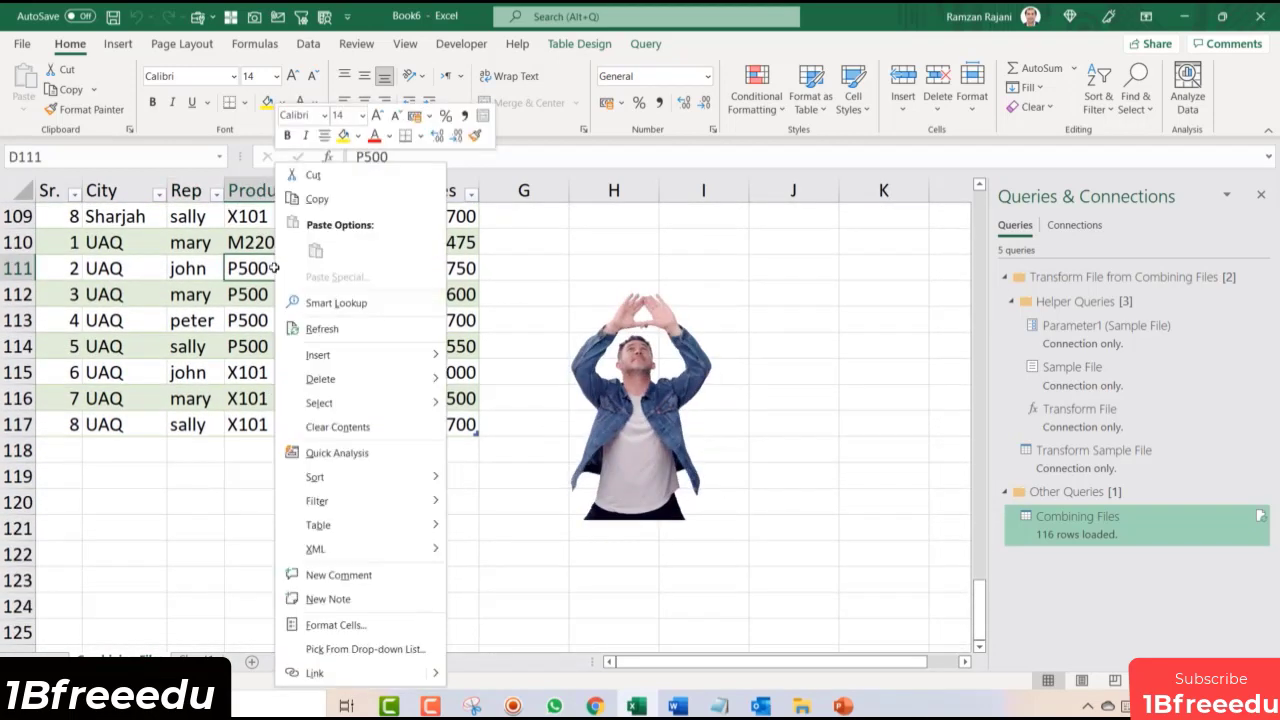
left_click(345, 335)
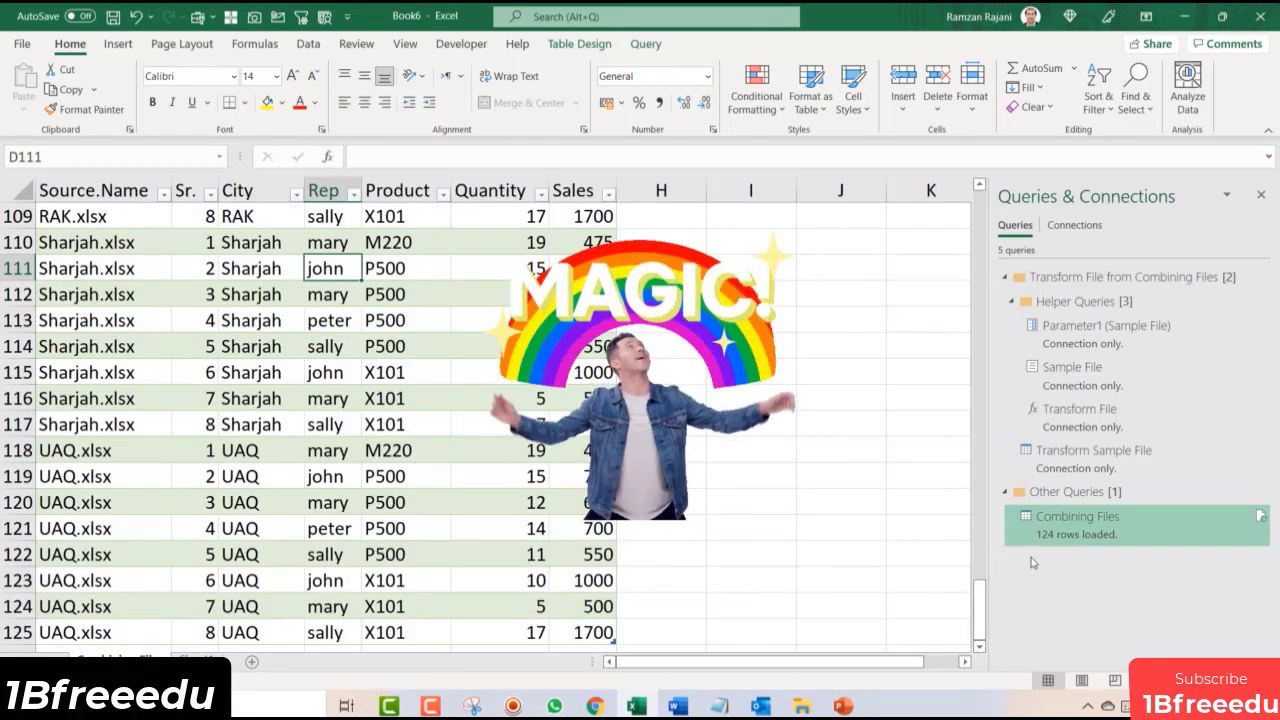
Step: Check the loaded row count of the Combining Files query and locate the Oman.xlsx rows in the refreshed table
mouse_move(1059, 540)
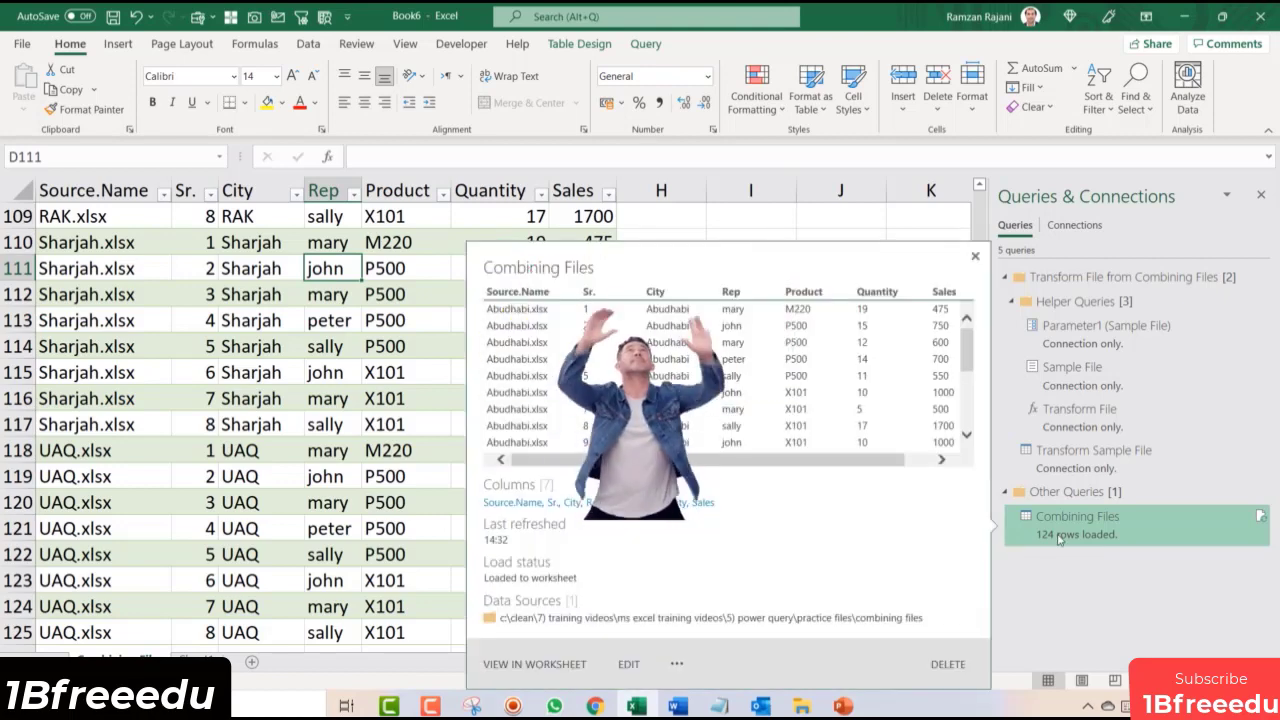
left_click(199, 341)
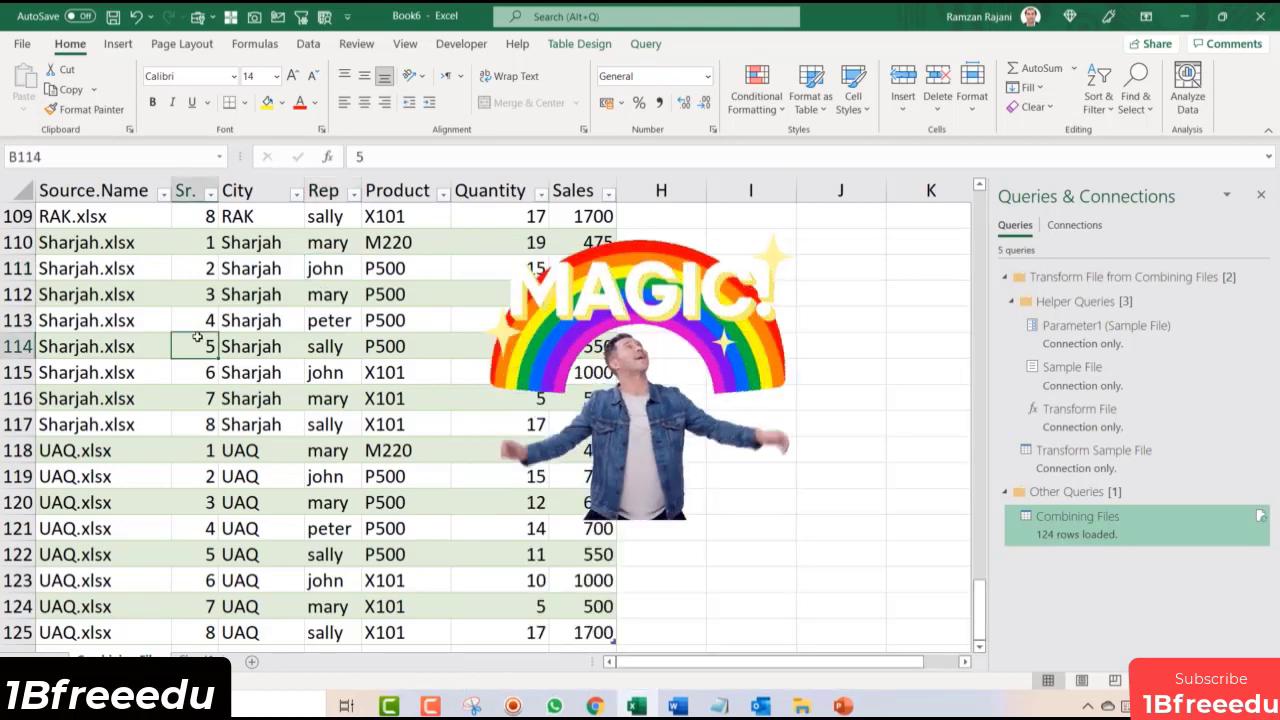
key("ctrl+Home")
scroll(210, 327, "down", 9)
scroll(210, 327, "down", 14)
scroll(210, 327, "down", 4)
left_click_drag(75, 322, 569, 500)
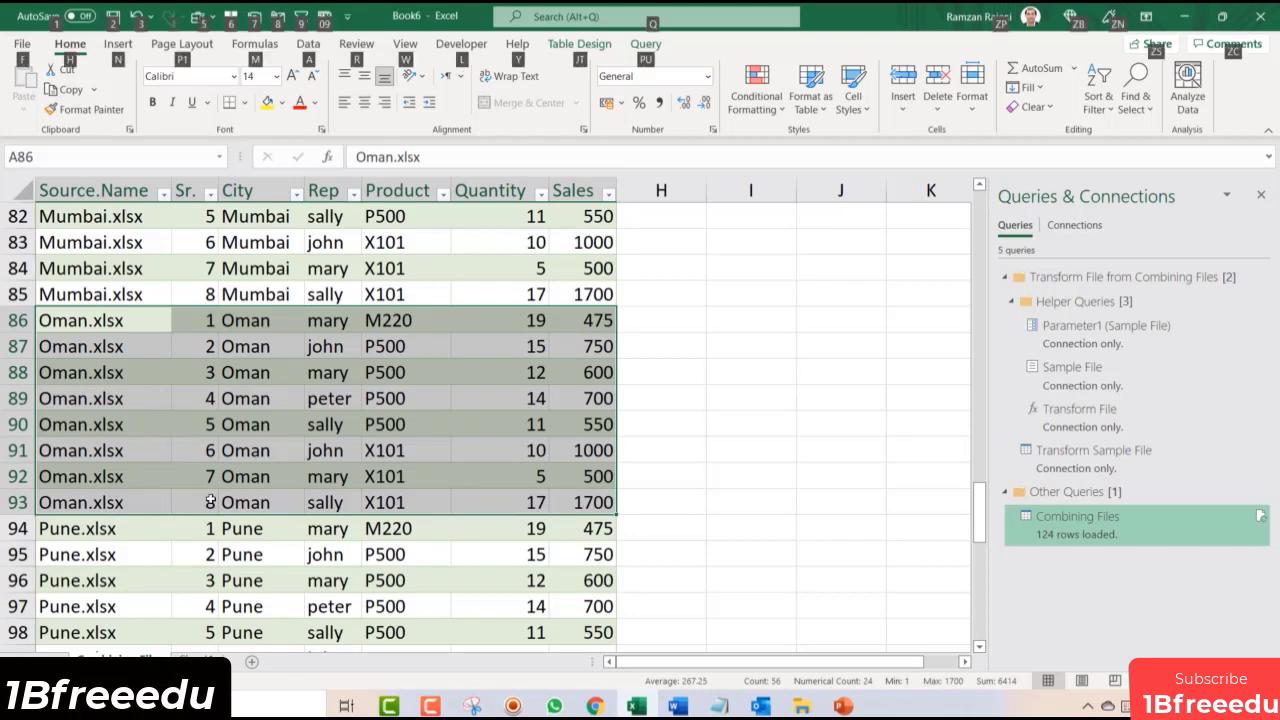
Step: Switch to File Explorer and refresh the Combining Files folder listing
key("alt+Tab")
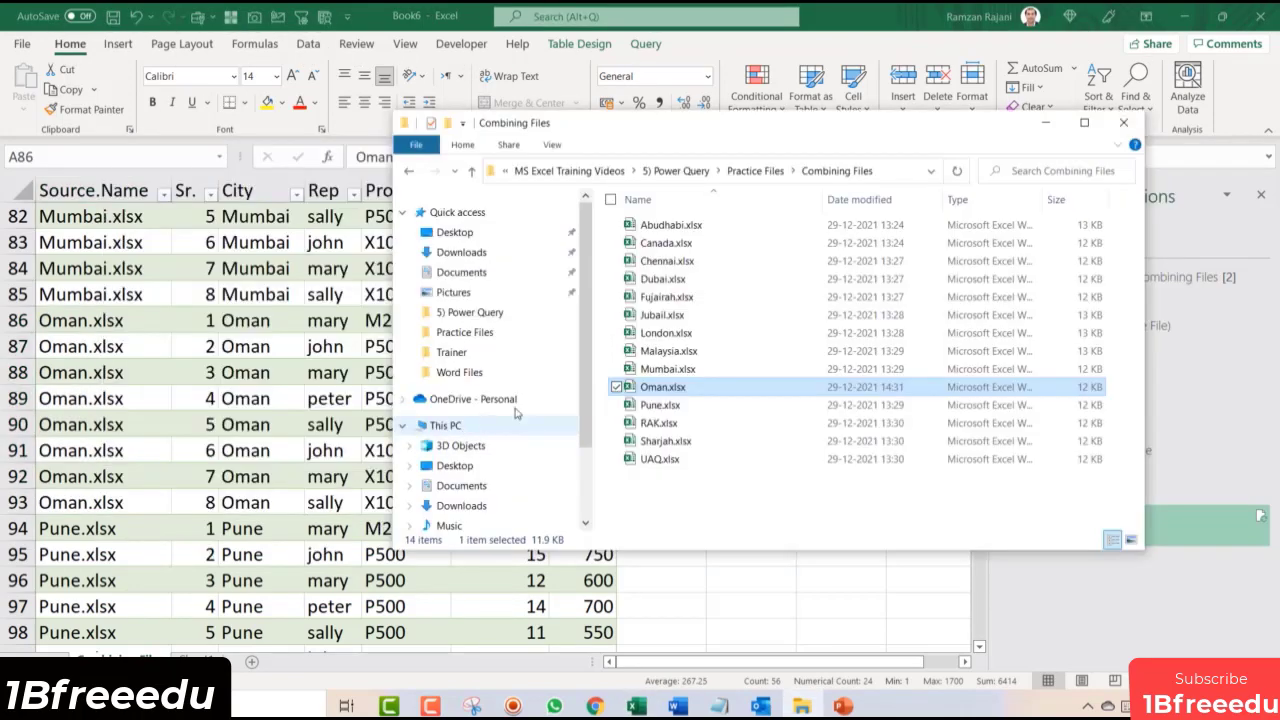
right_click(757, 512)
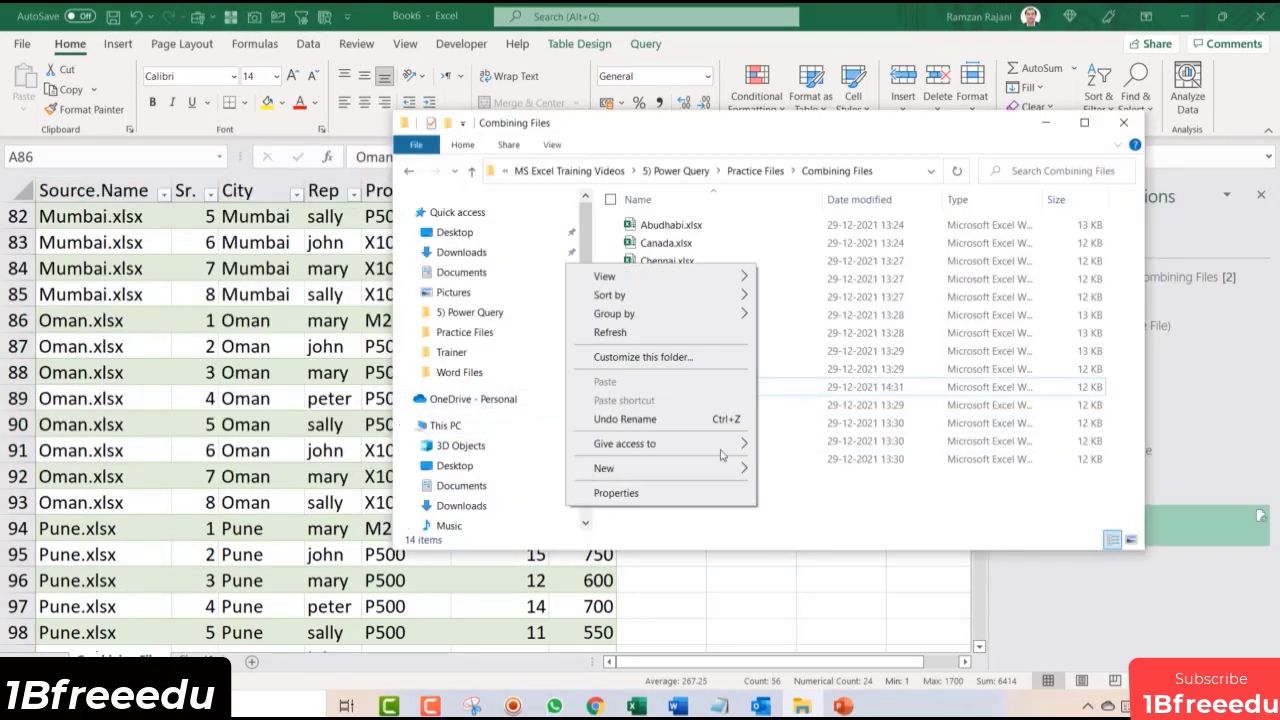
left_click(675, 333)
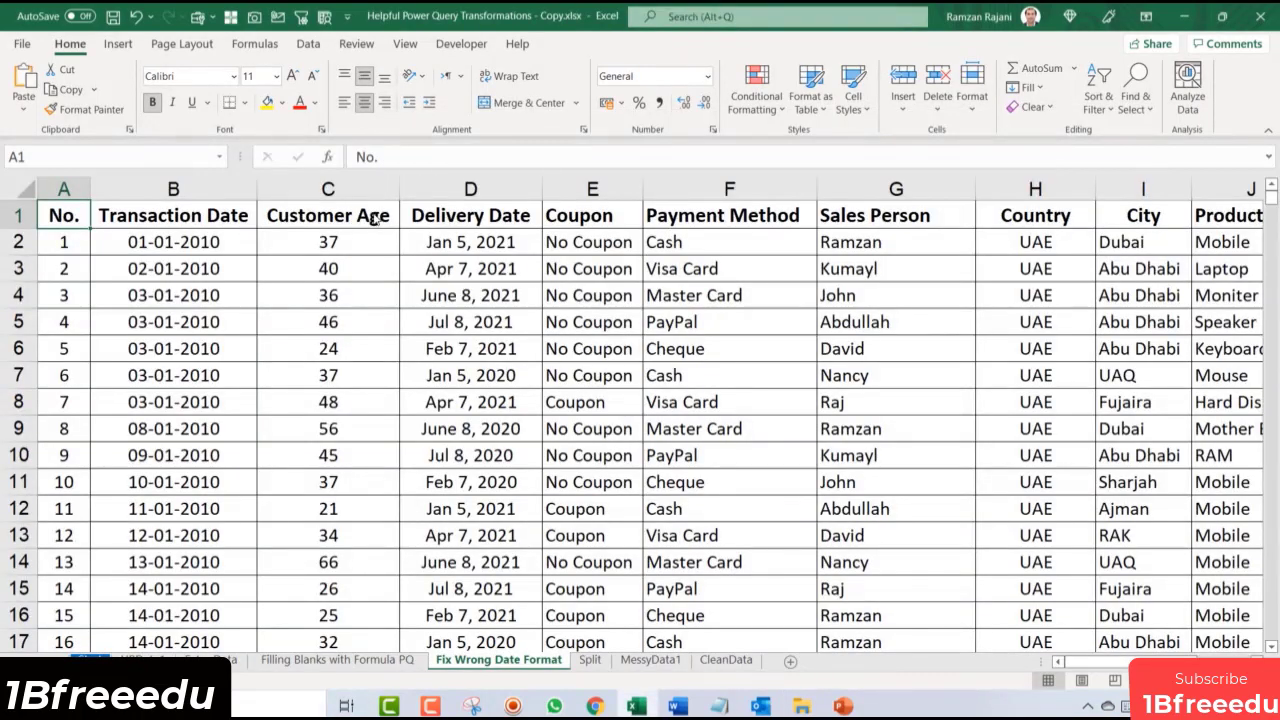
Step: Highlight the Transaction Date and Delivery Date header cells in yellow on the Fix Wrong Date Format sheet
left_click(195, 238)
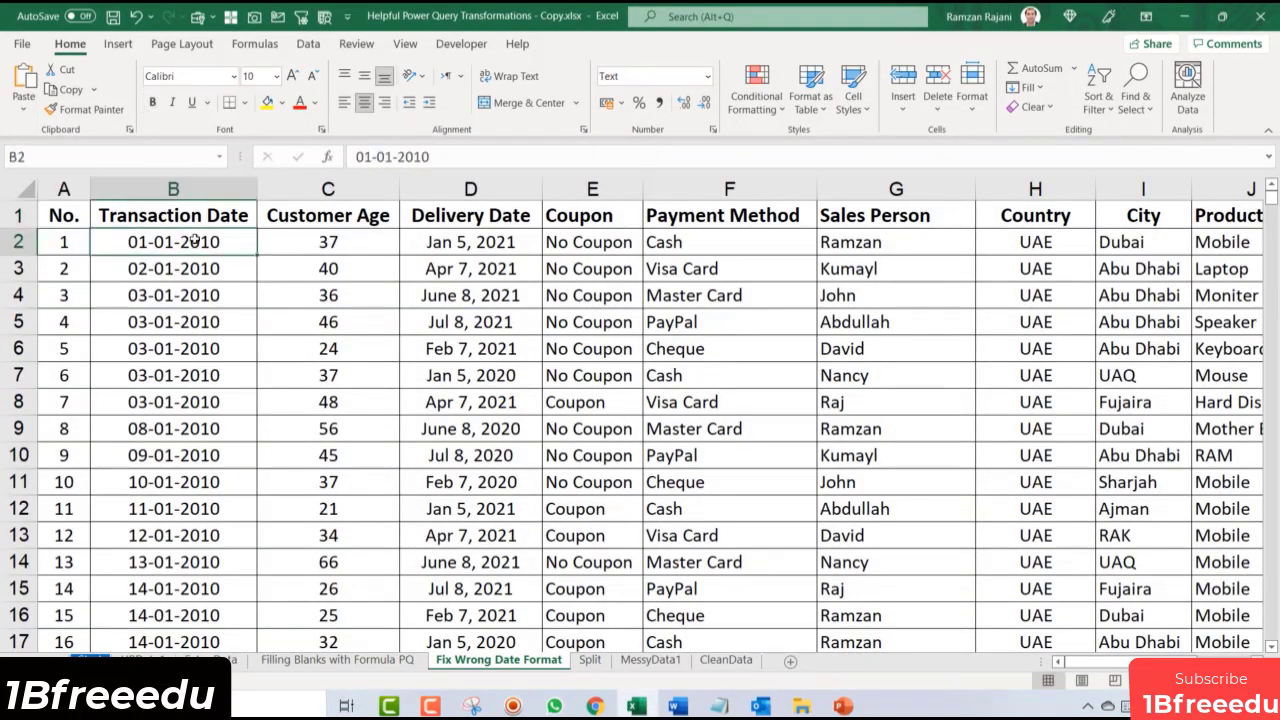
left_click(490, 215)
left_click(177, 215, "ctrl")
left_click(267, 102)
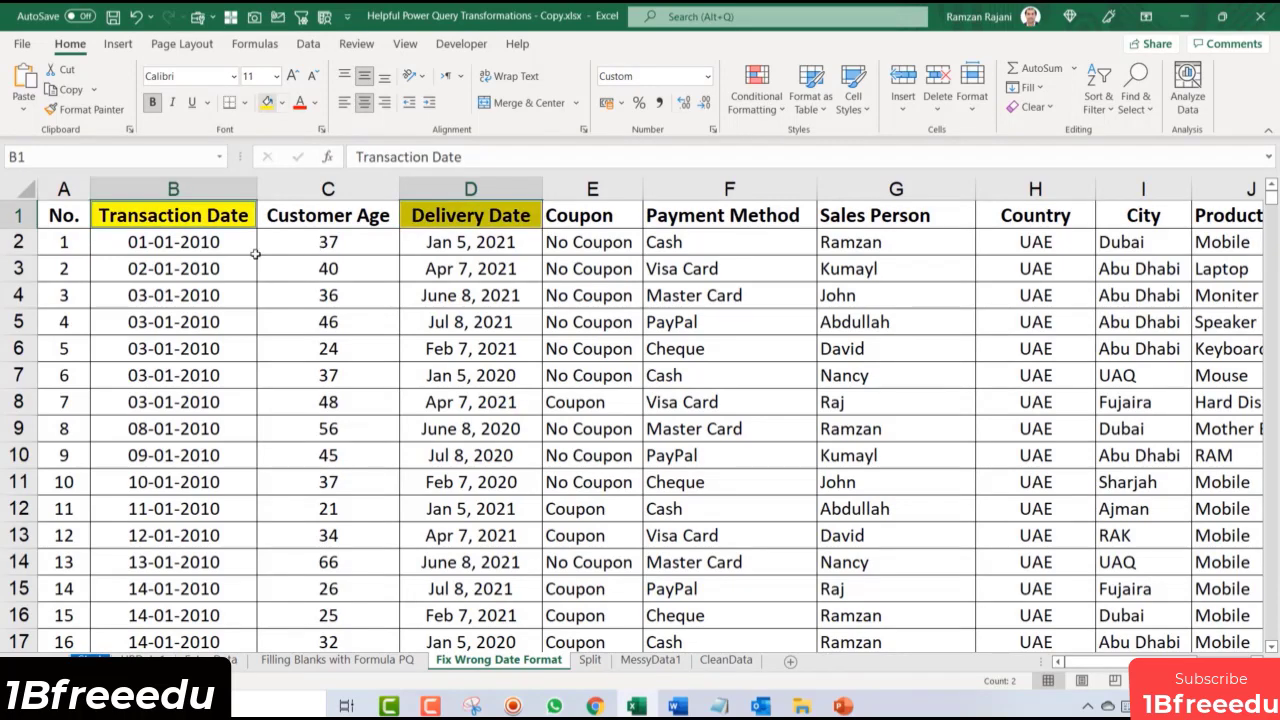
Step: Check the number formats of the first Transaction Date and Delivery Date values, cells B2 and D2
left_click(111, 242)
scroll(113, 245, "up", 3, "ctrl")
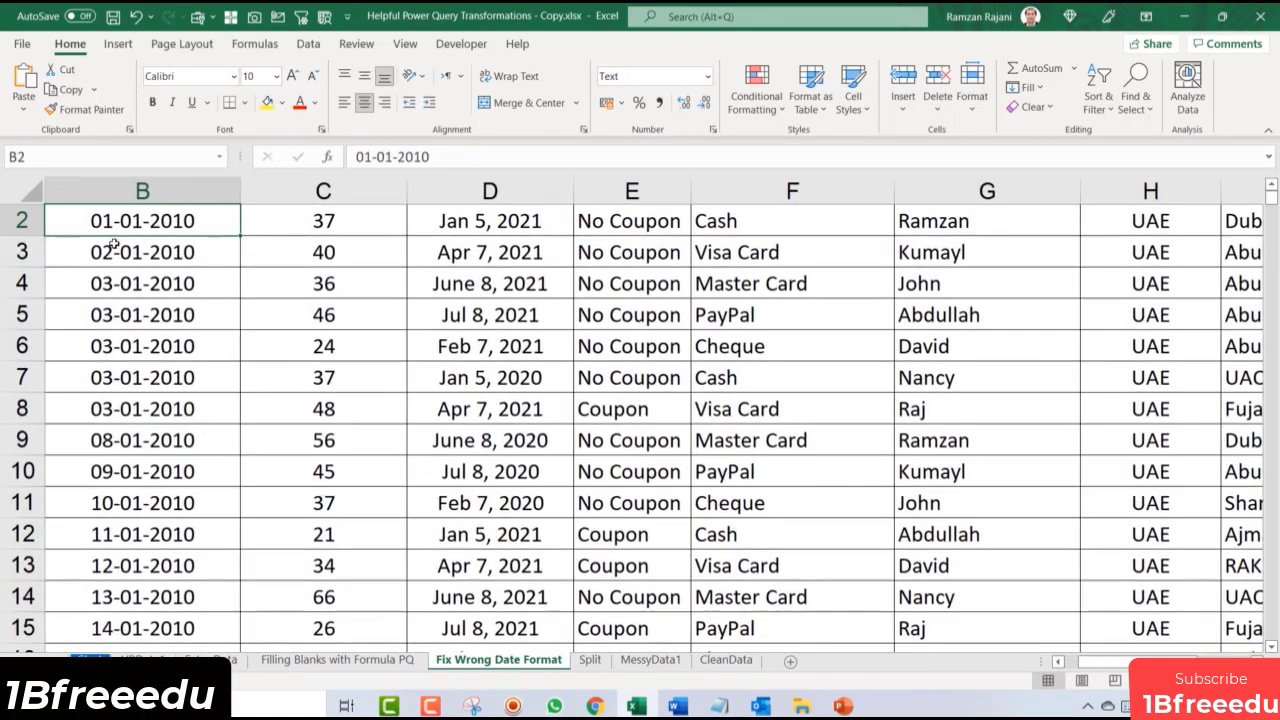
key("ctrl+Home")
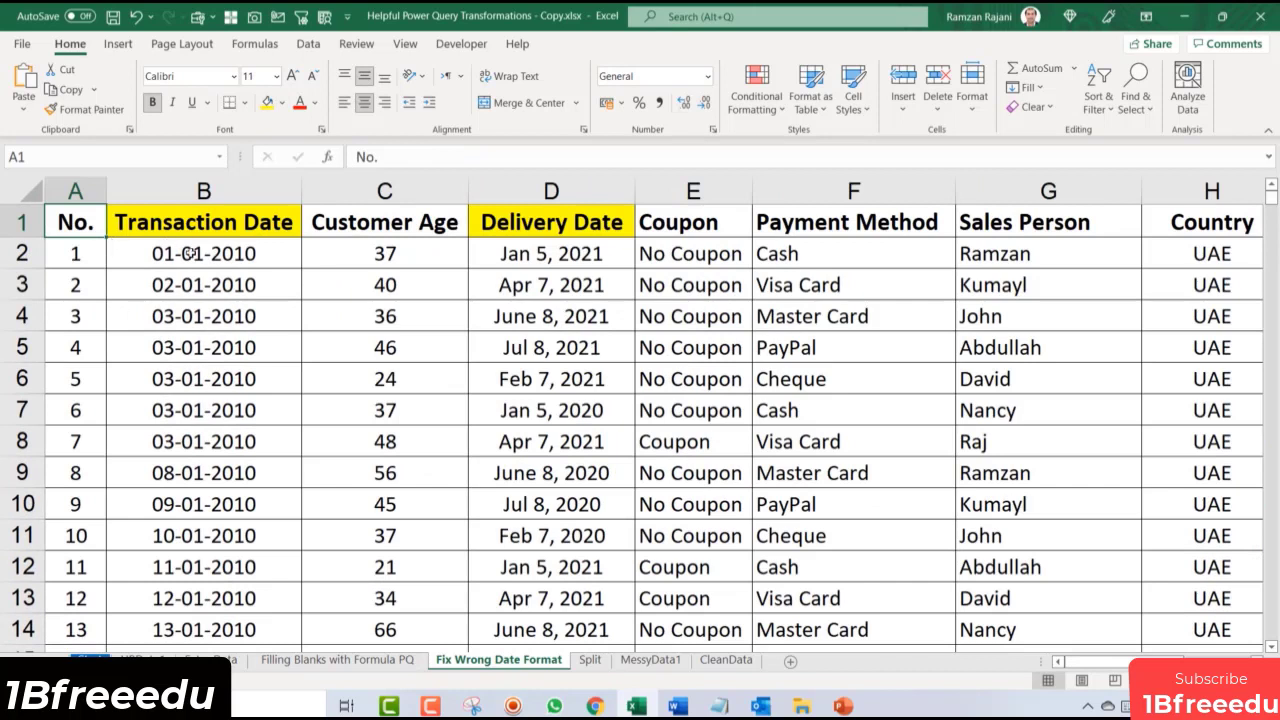
left_click(224, 259)
left_click(538, 258)
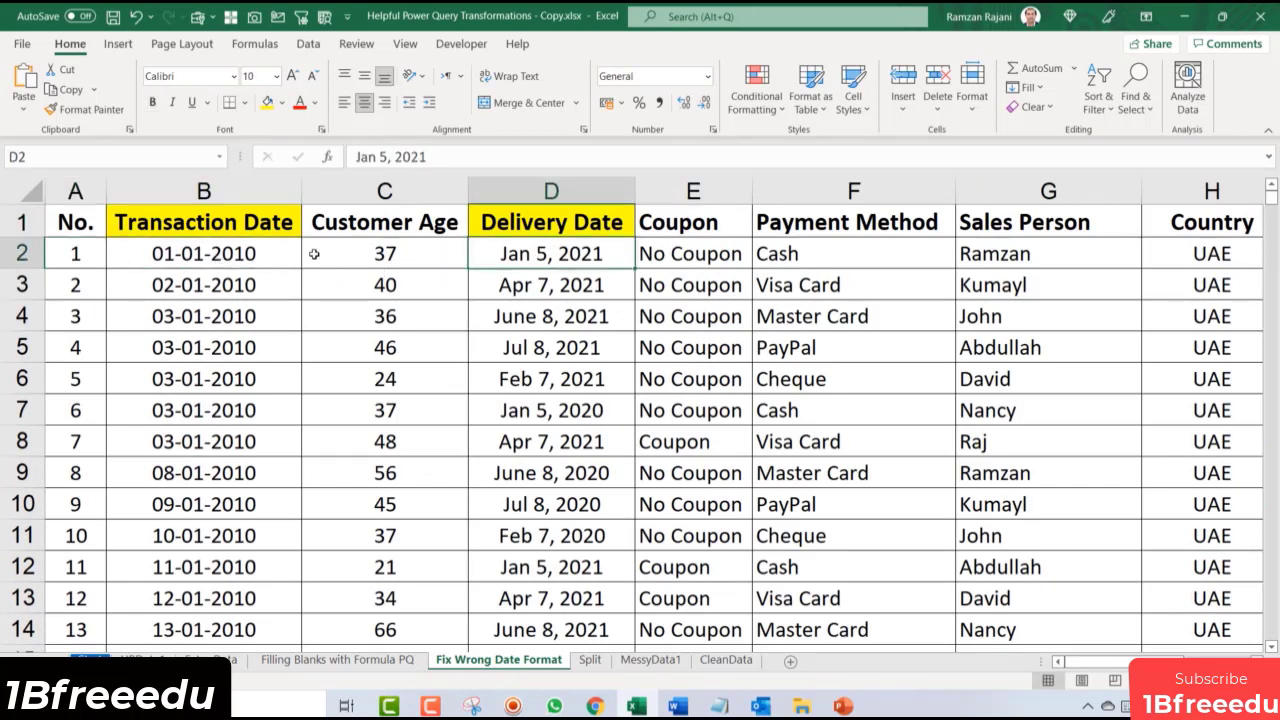
left_click(265, 253)
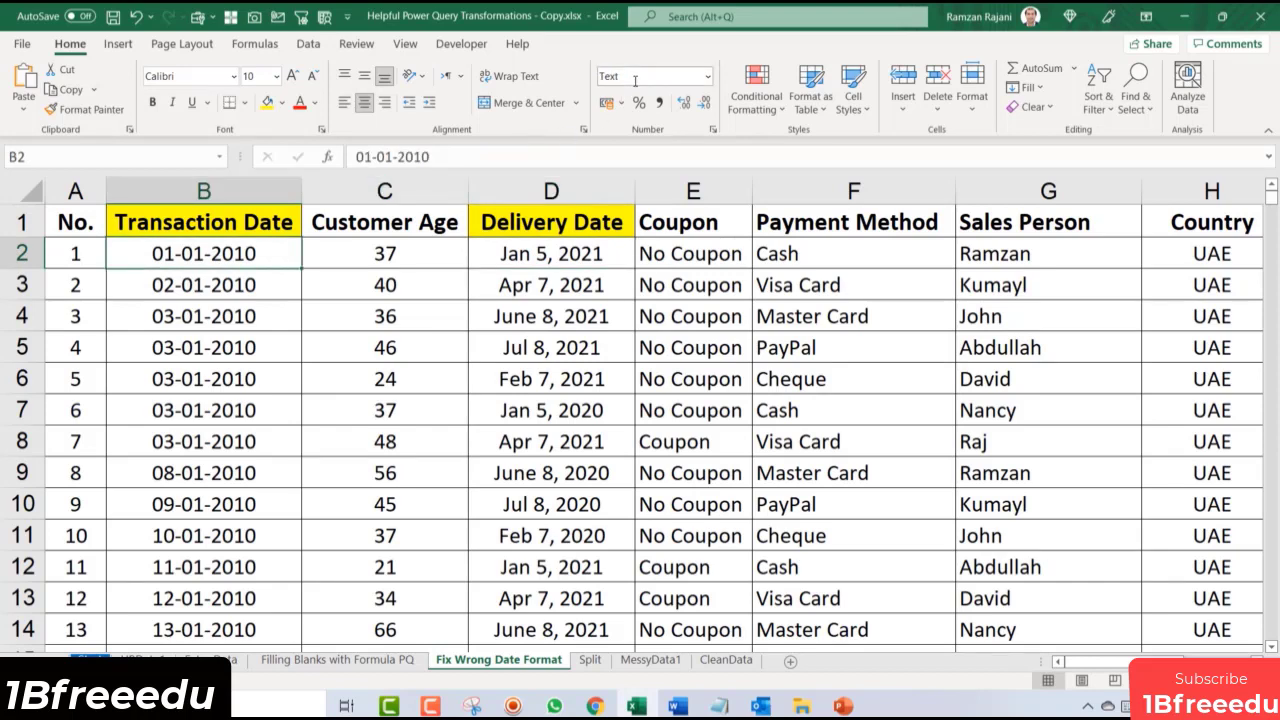
left_click(568, 251)
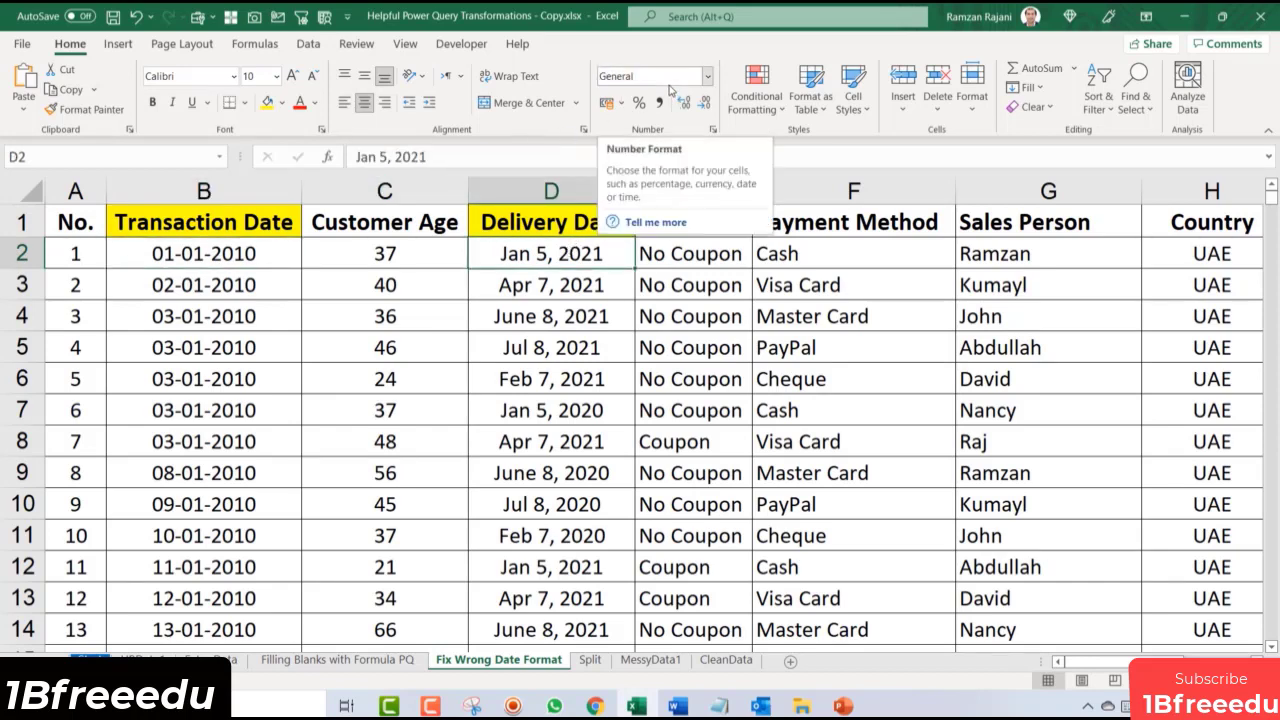
Step: Filter the header row temporarily to inspect how the Transaction Date and Delivery Date values are listed, then remove the filter
left_click(255, 220)
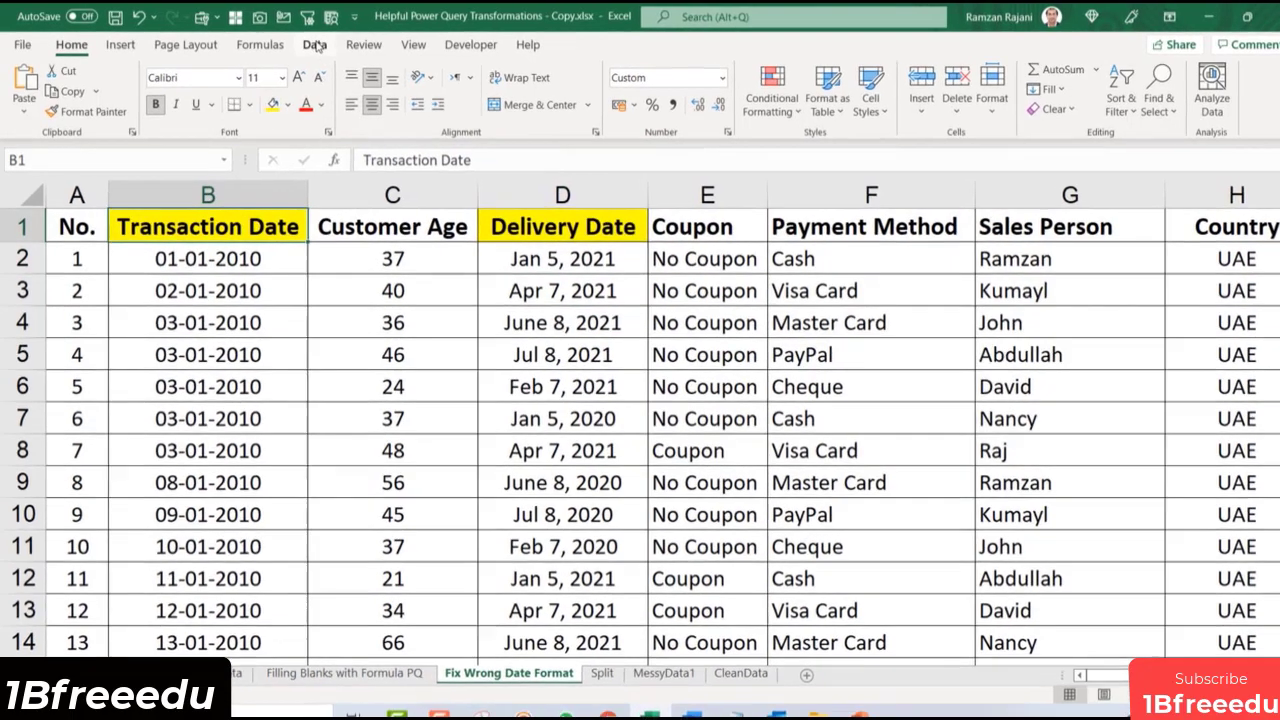
left_click(315, 46)
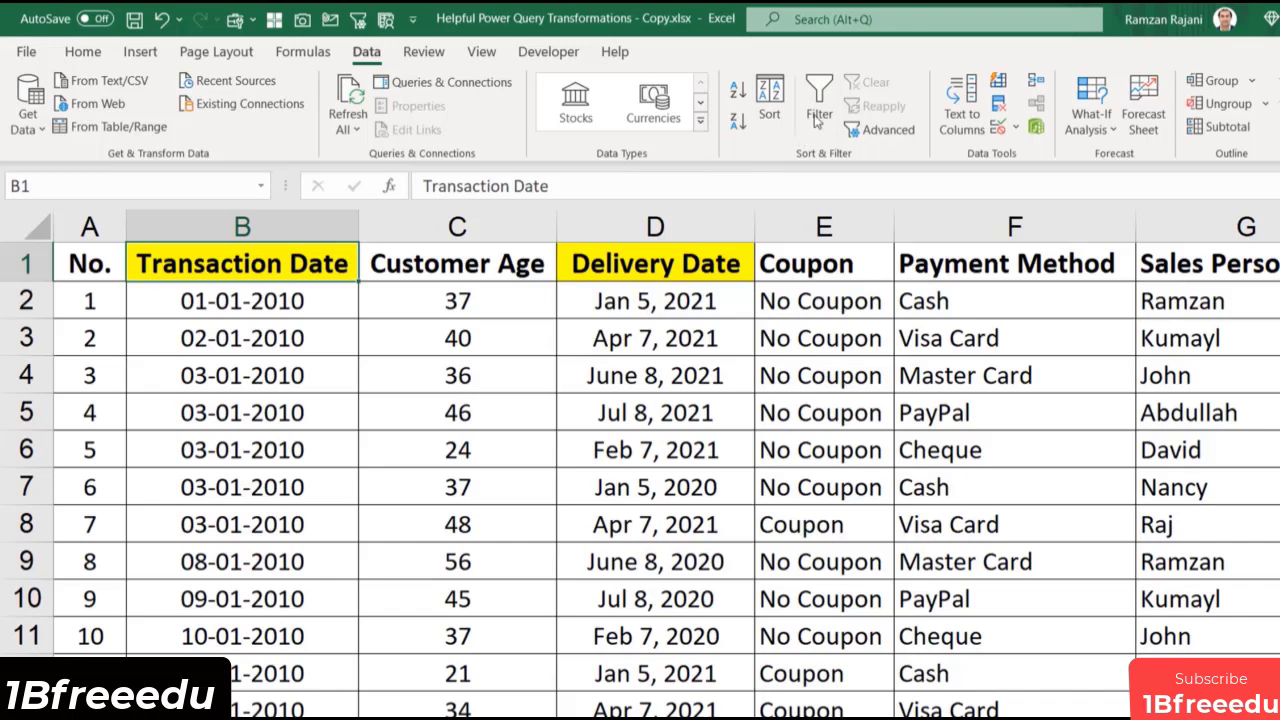
left_click(817, 116)
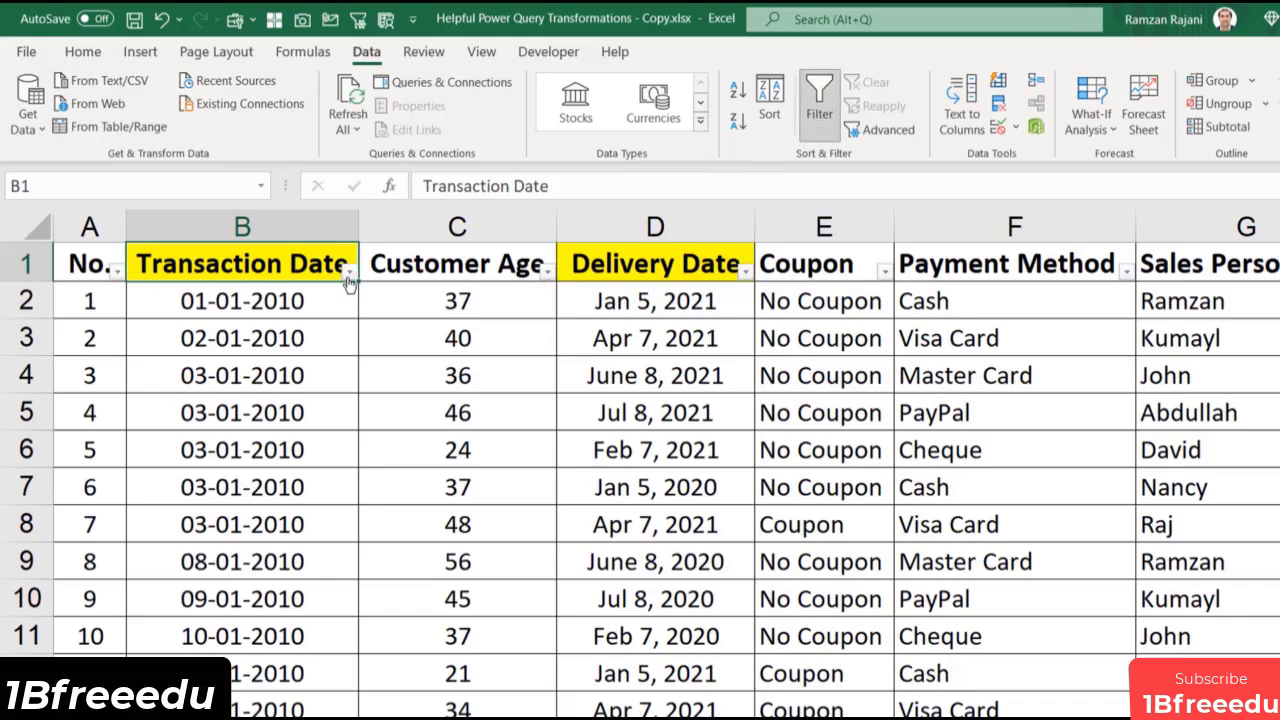
left_click(349, 272)
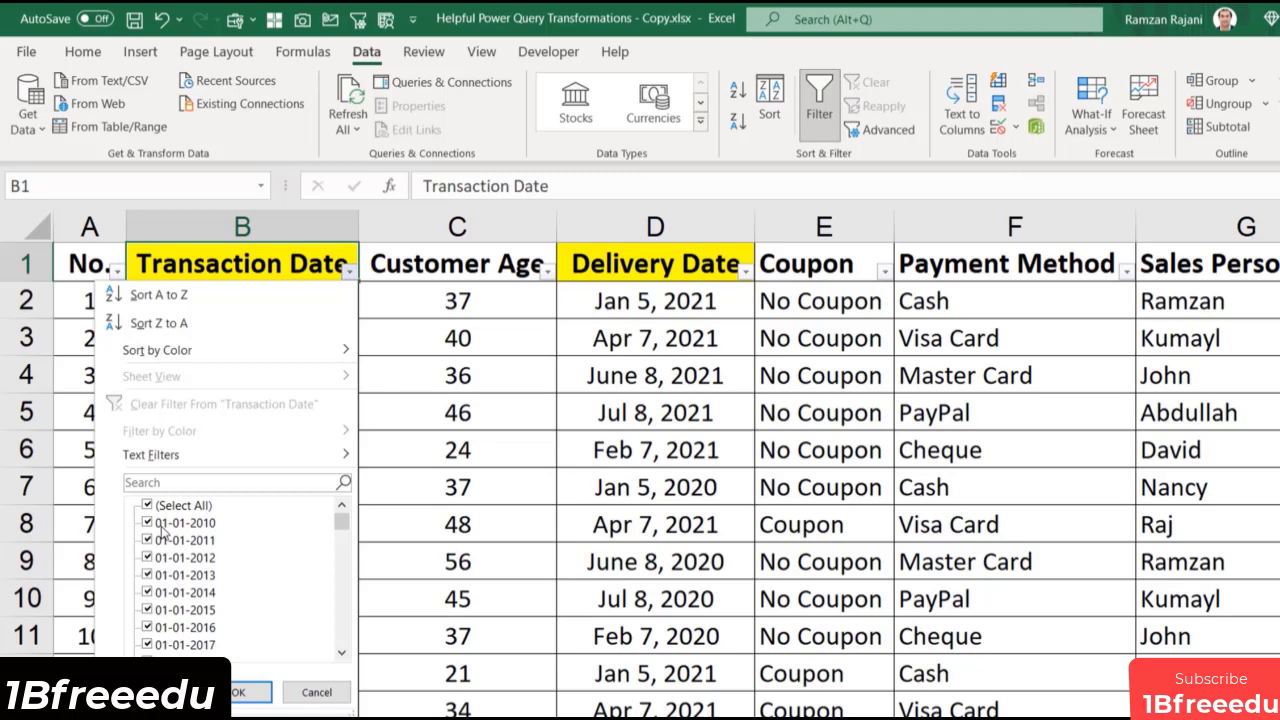
left_click(238, 692)
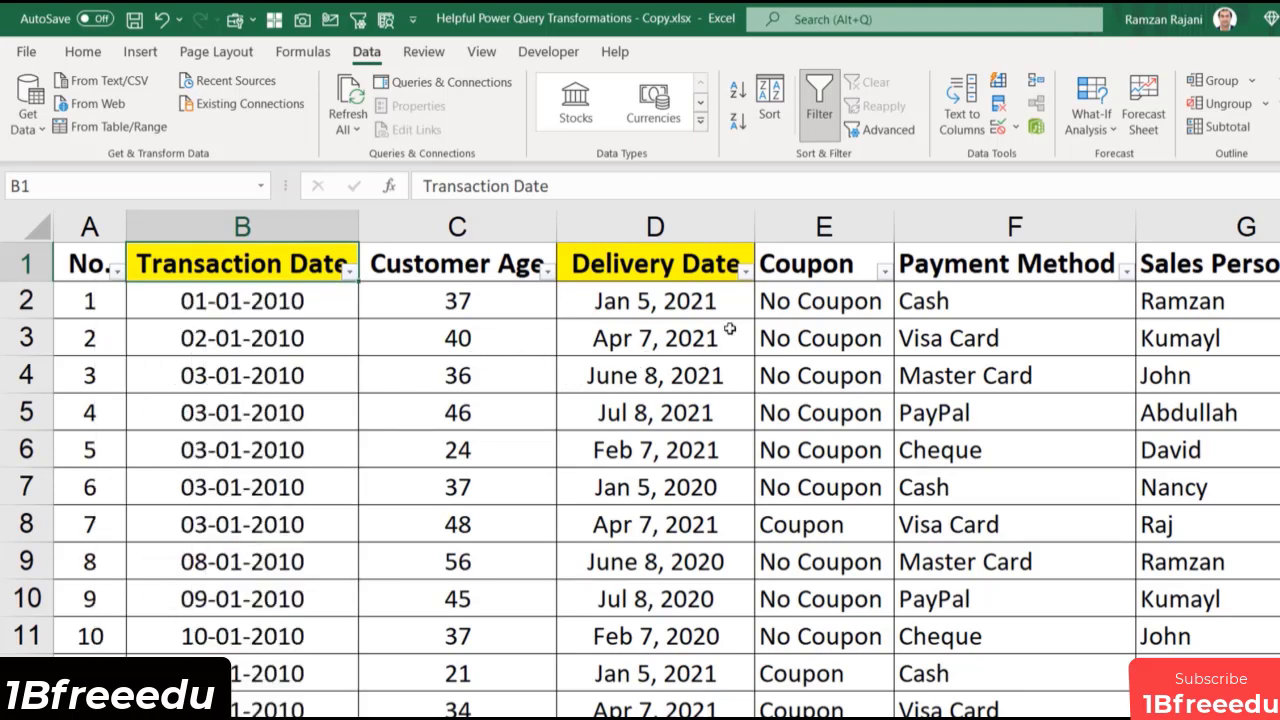
left_click(746, 272)
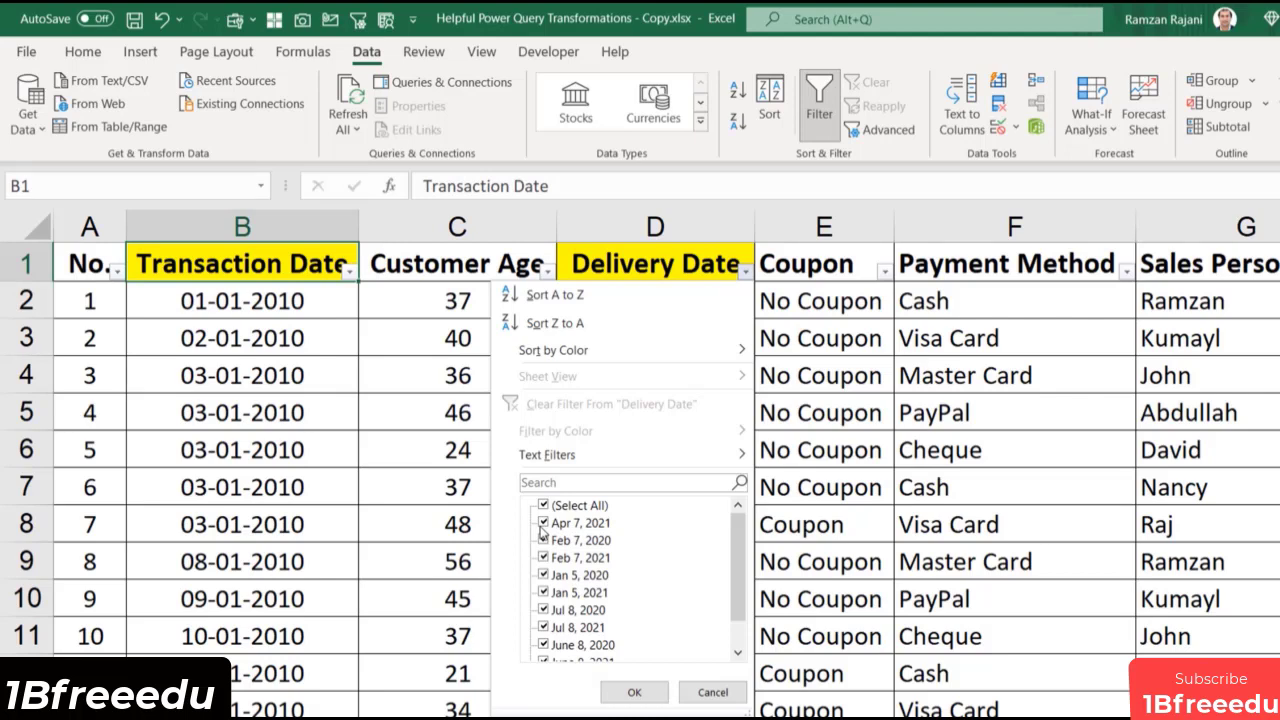
key("Escape")
left_click(822, 112)
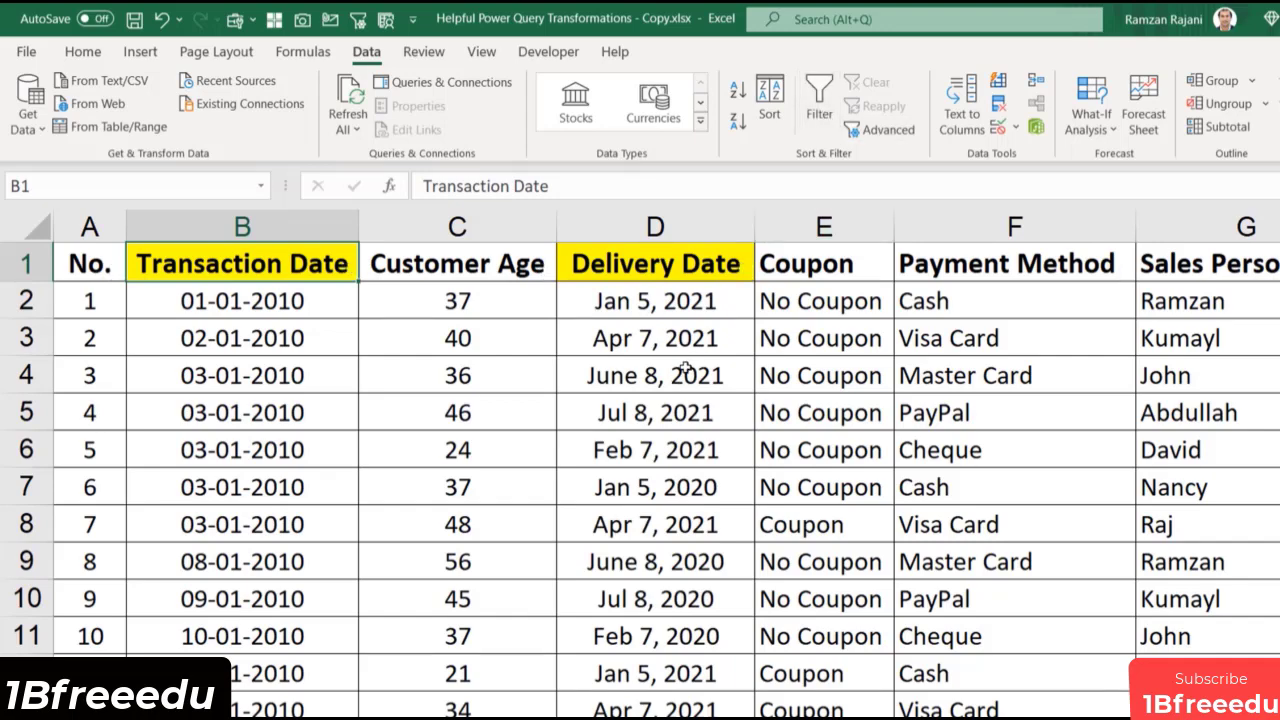
scroll(685, 368, "down", 1)
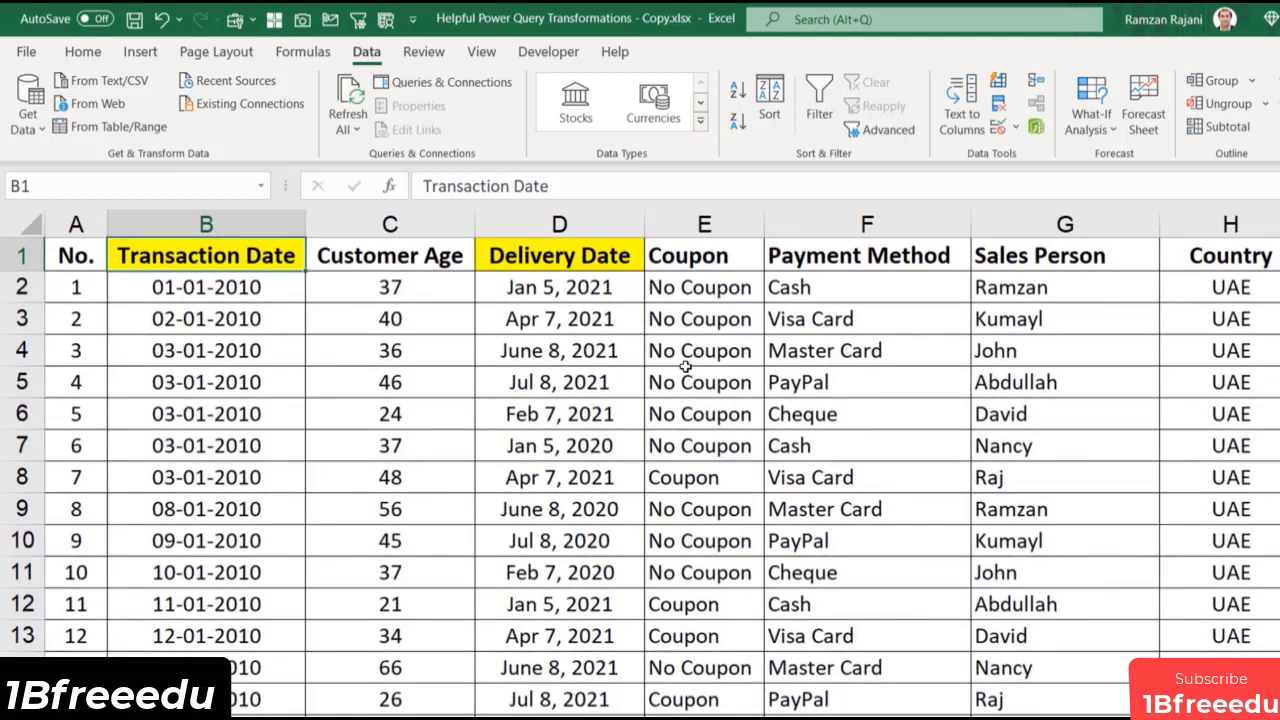
left_click(598, 420)
left_click(780, 403)
left_click(657, 390)
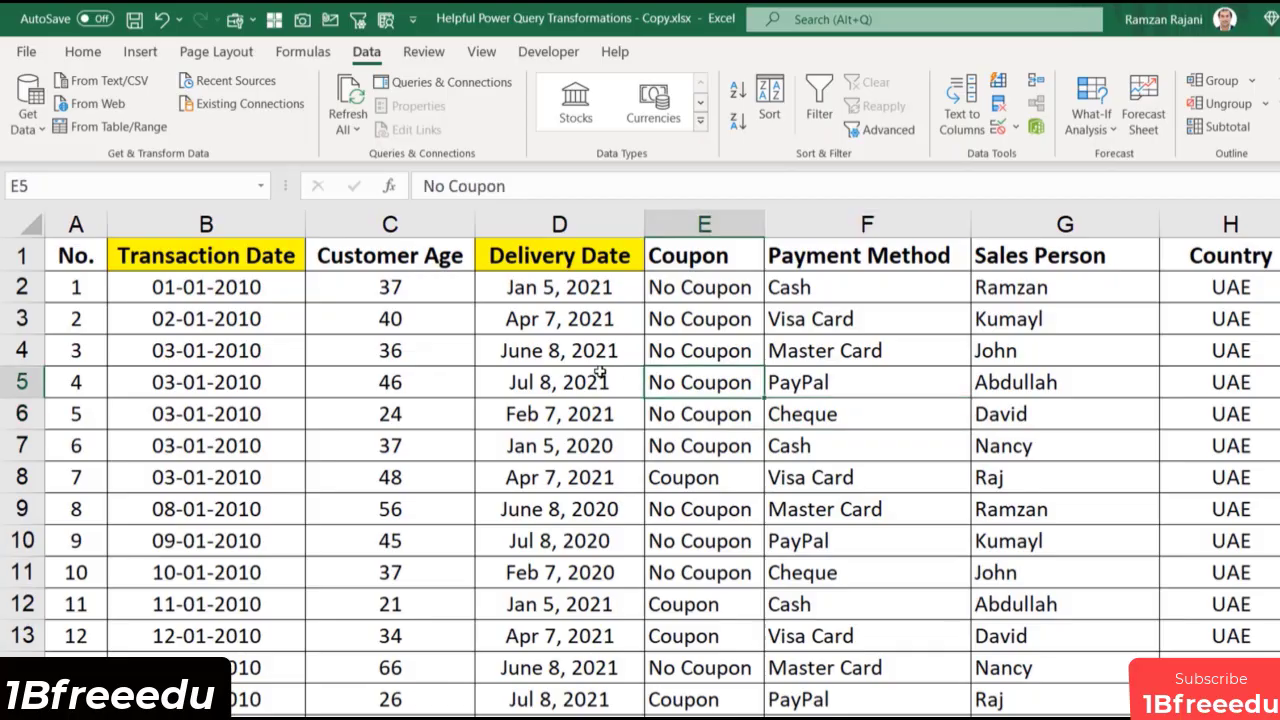
Step: Load the range A1:N4277 into Power Query as a table with headers
left_click(600, 375)
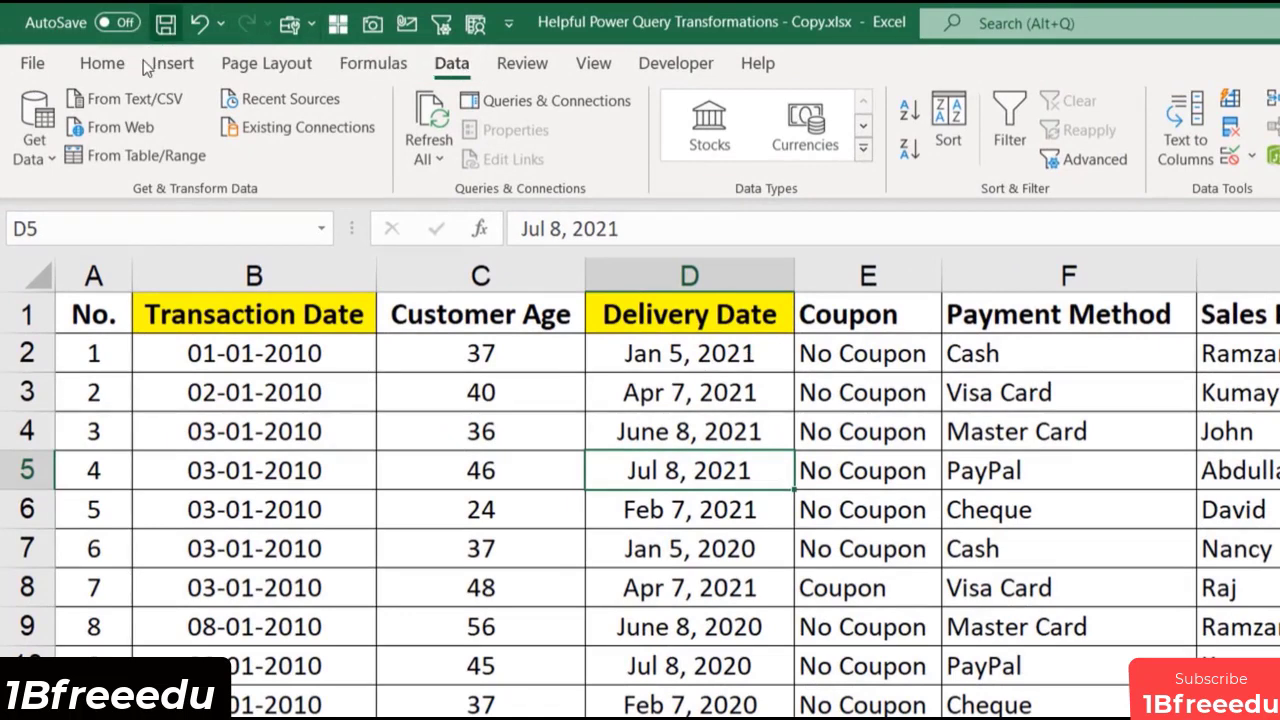
left_click(124, 159)
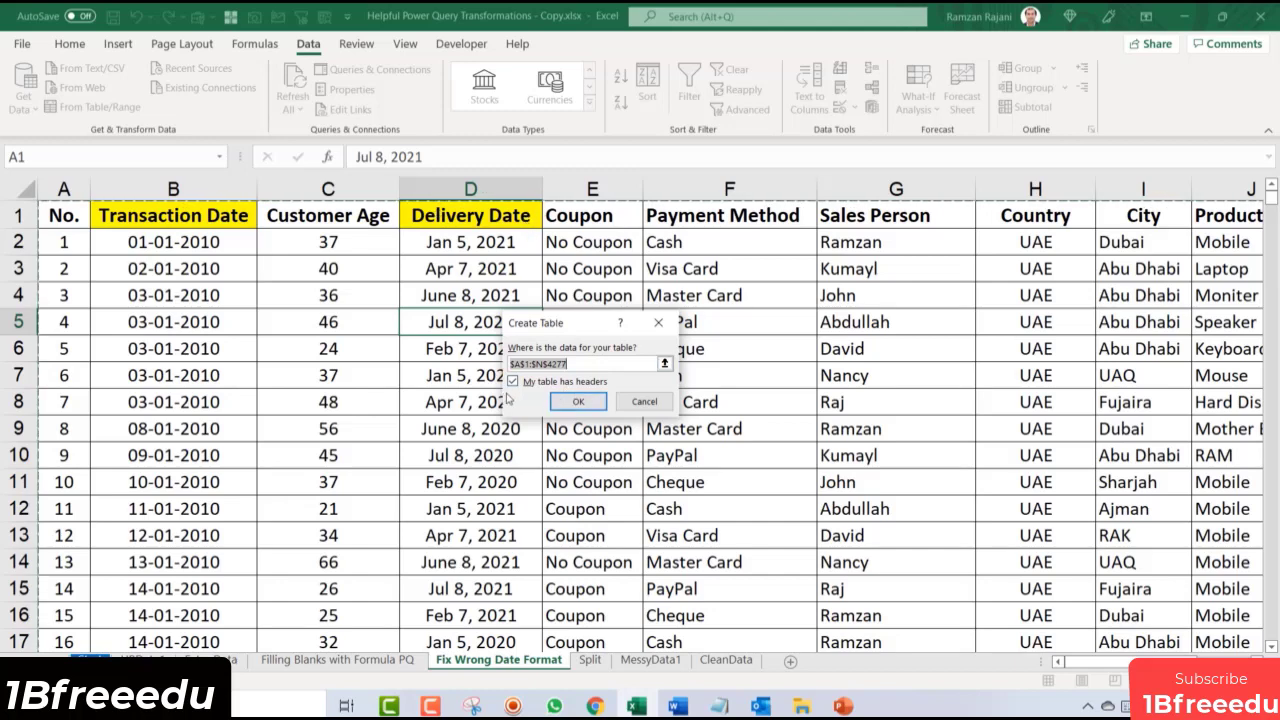
left_click(579, 402)
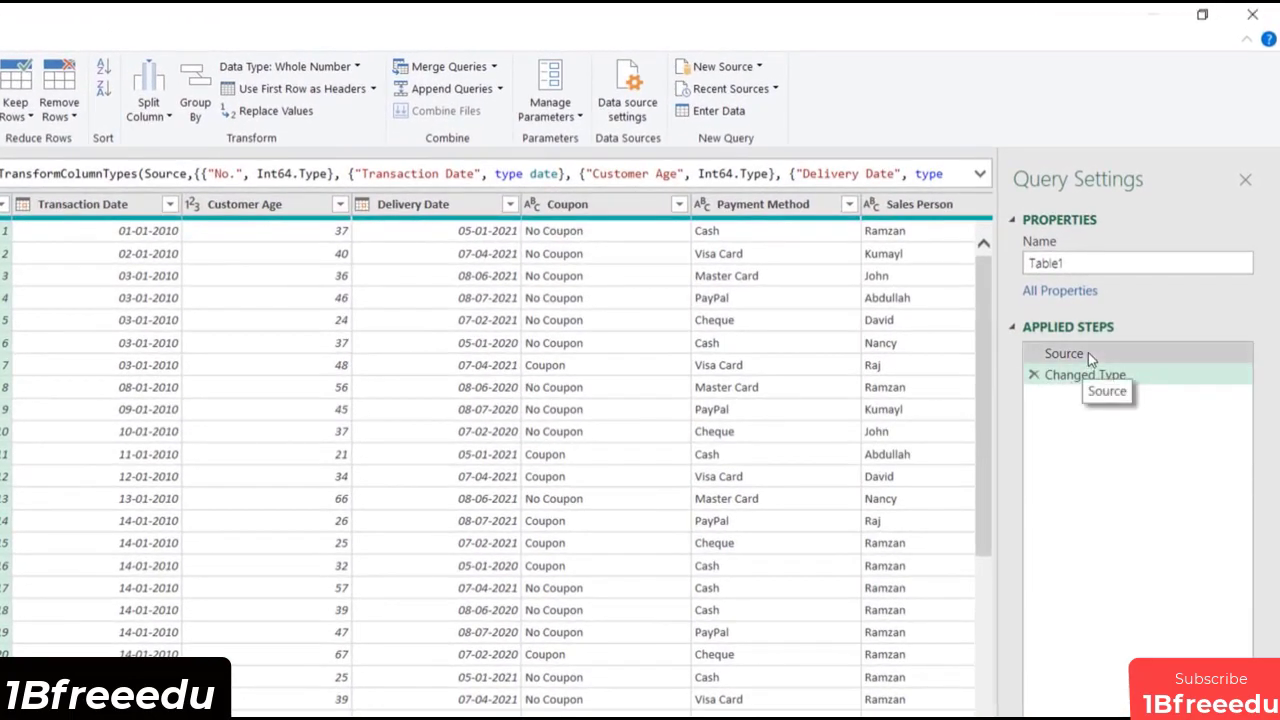
Step: Compare the date columns in the Source and Changed Type applied steps of the query
left_click(1088, 355)
left_click(1097, 379)
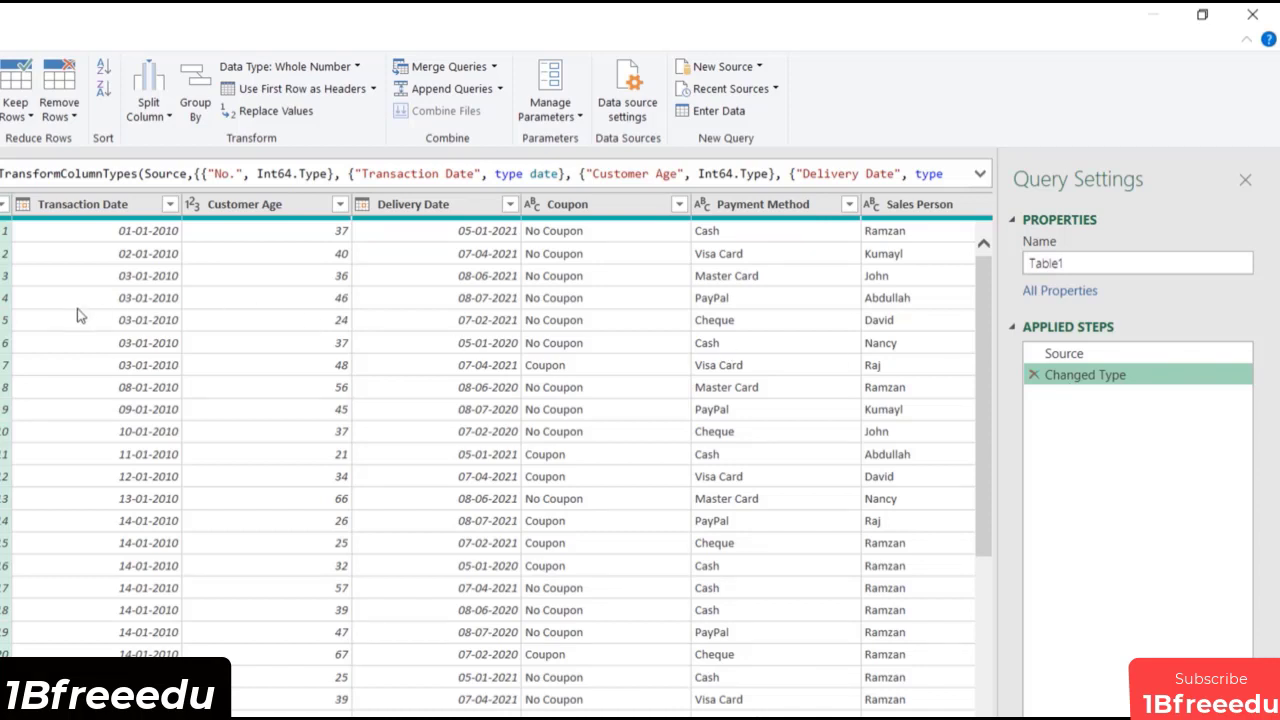
Step: Examine the Transaction Date and Delivery Date columns and the full formula of the Changed Type step
left_click(116, 206)
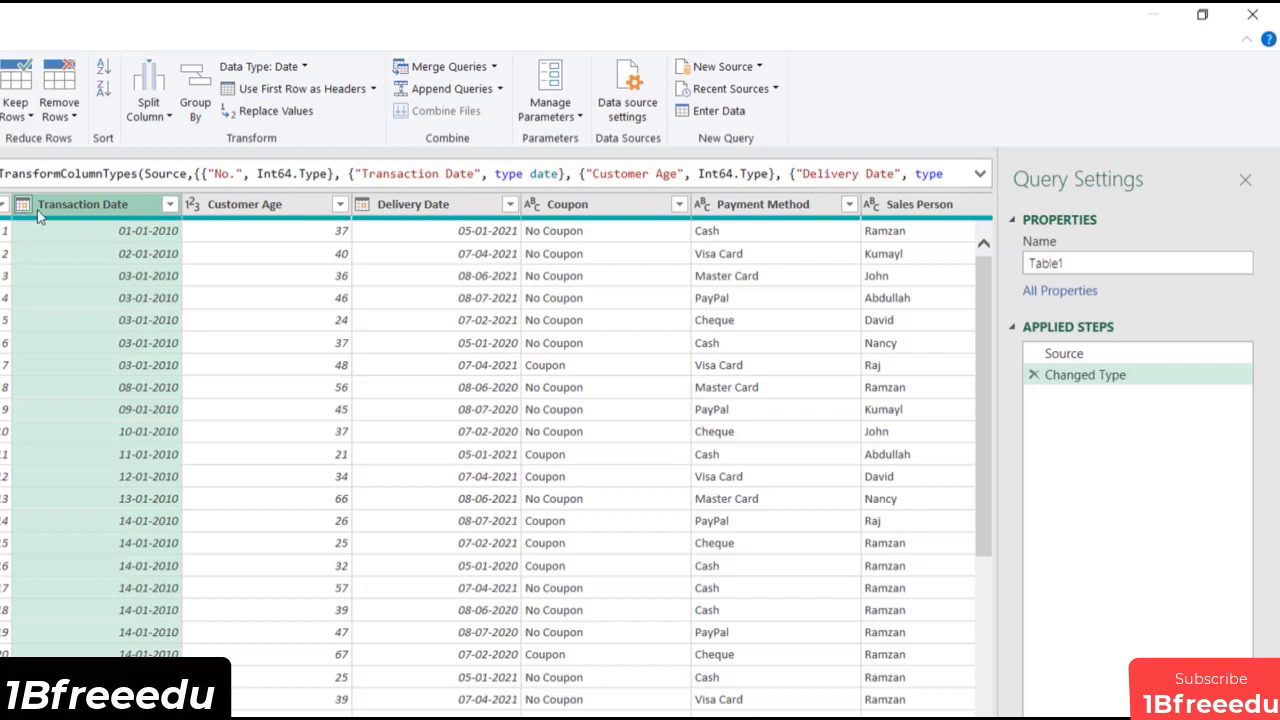
left_click(1118, 382)
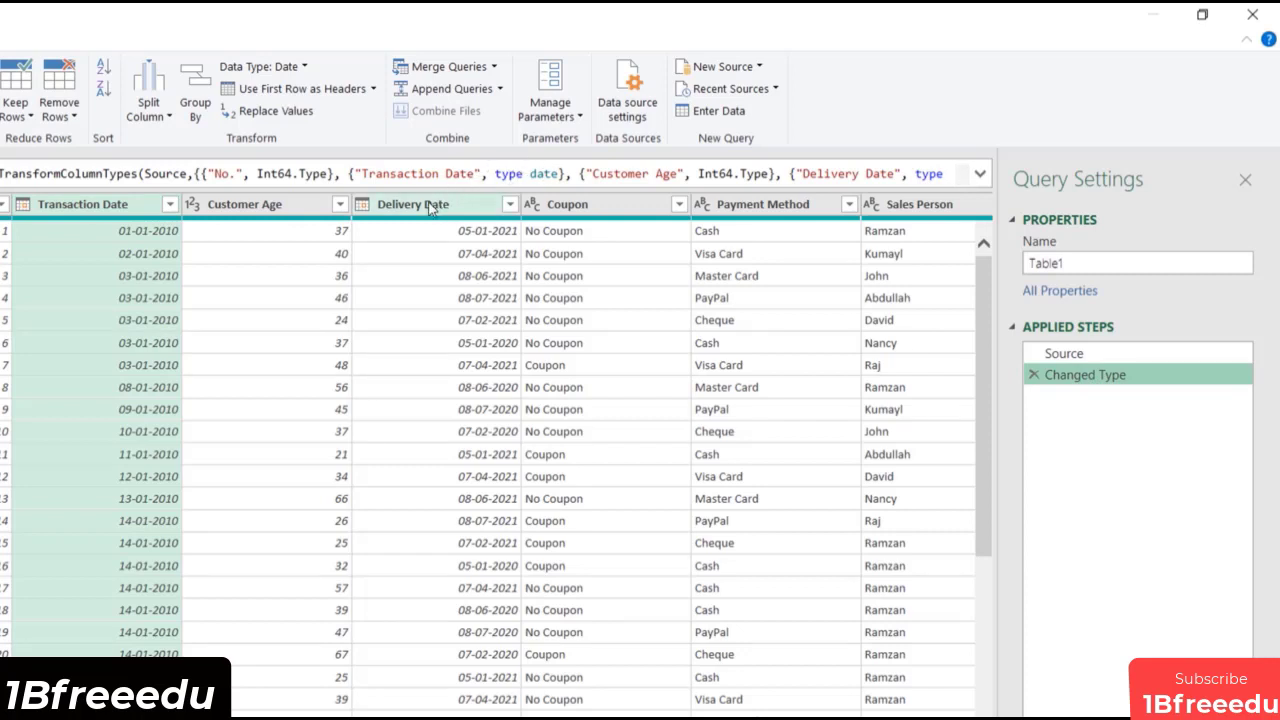
left_click(386, 204)
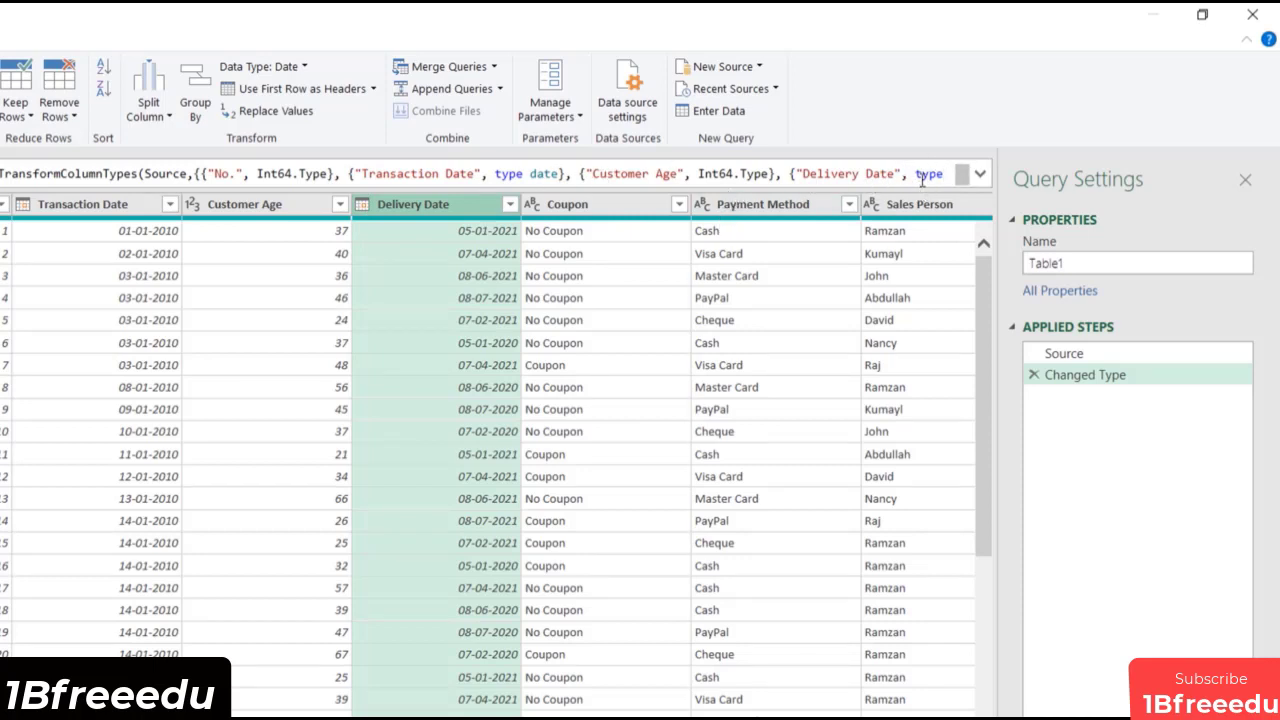
left_click(980, 174)
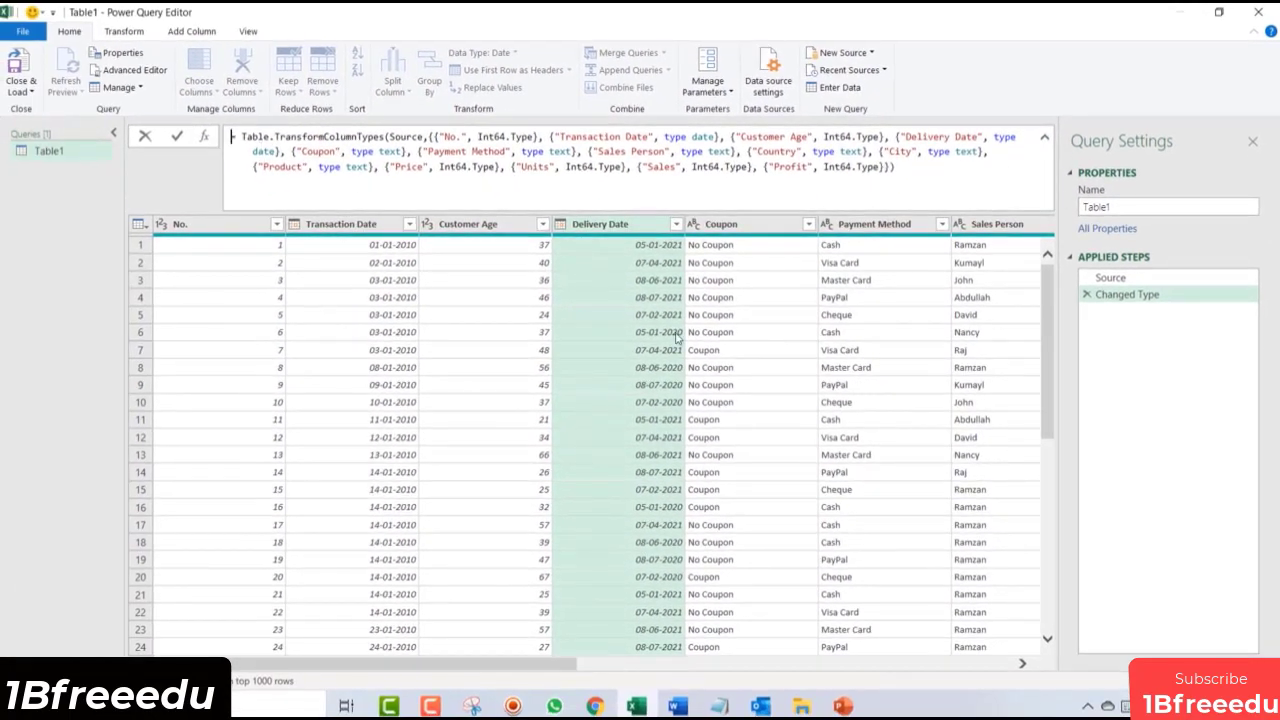
left_click(387, 280)
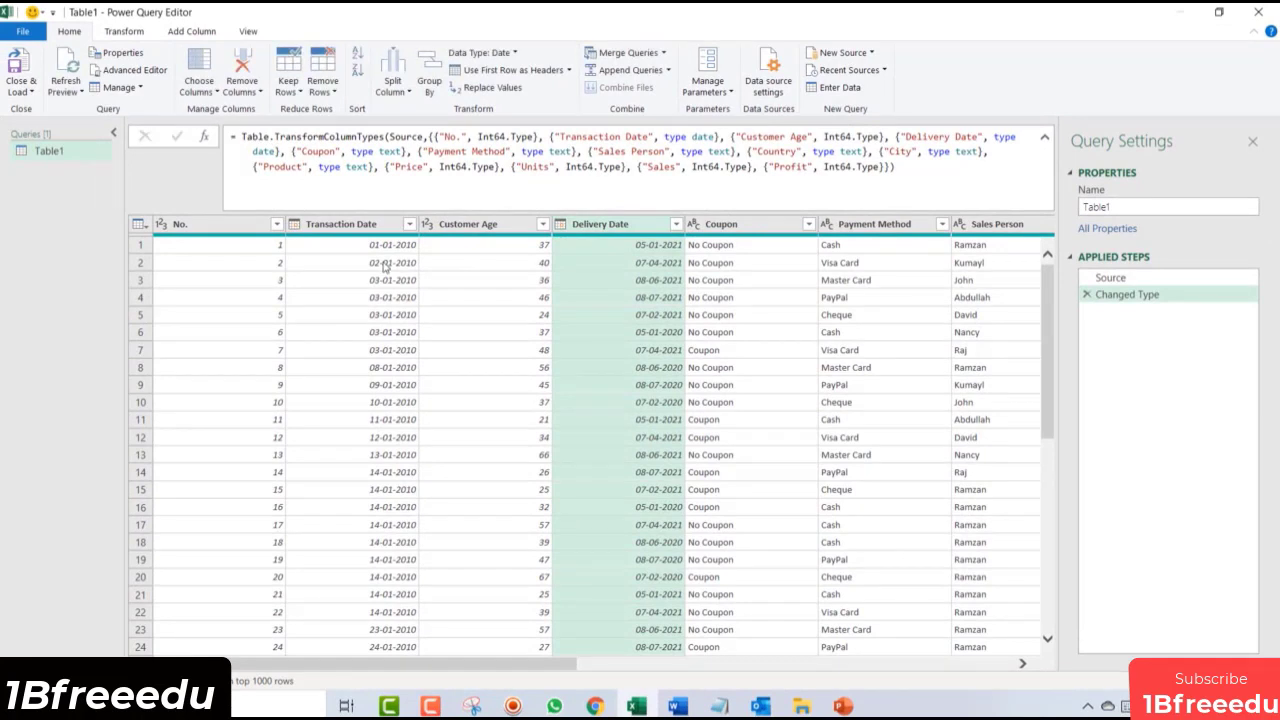
left_click(1044, 140)
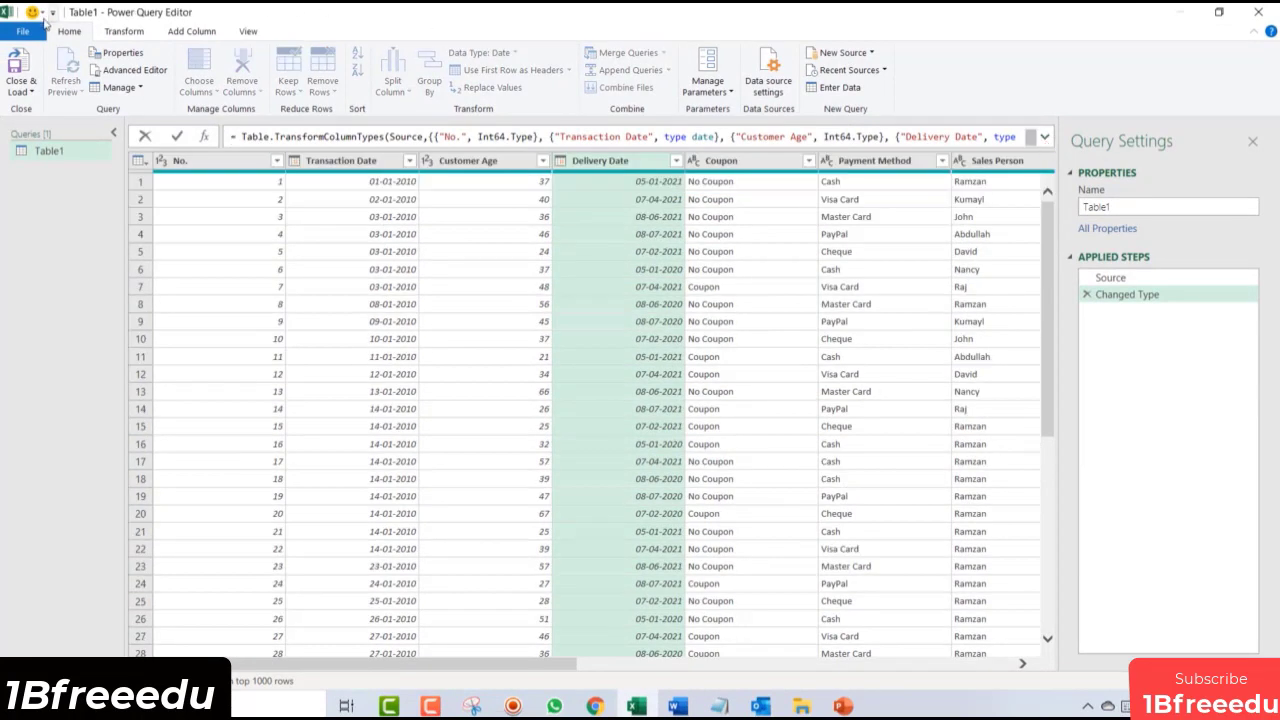
left_click(22, 31)
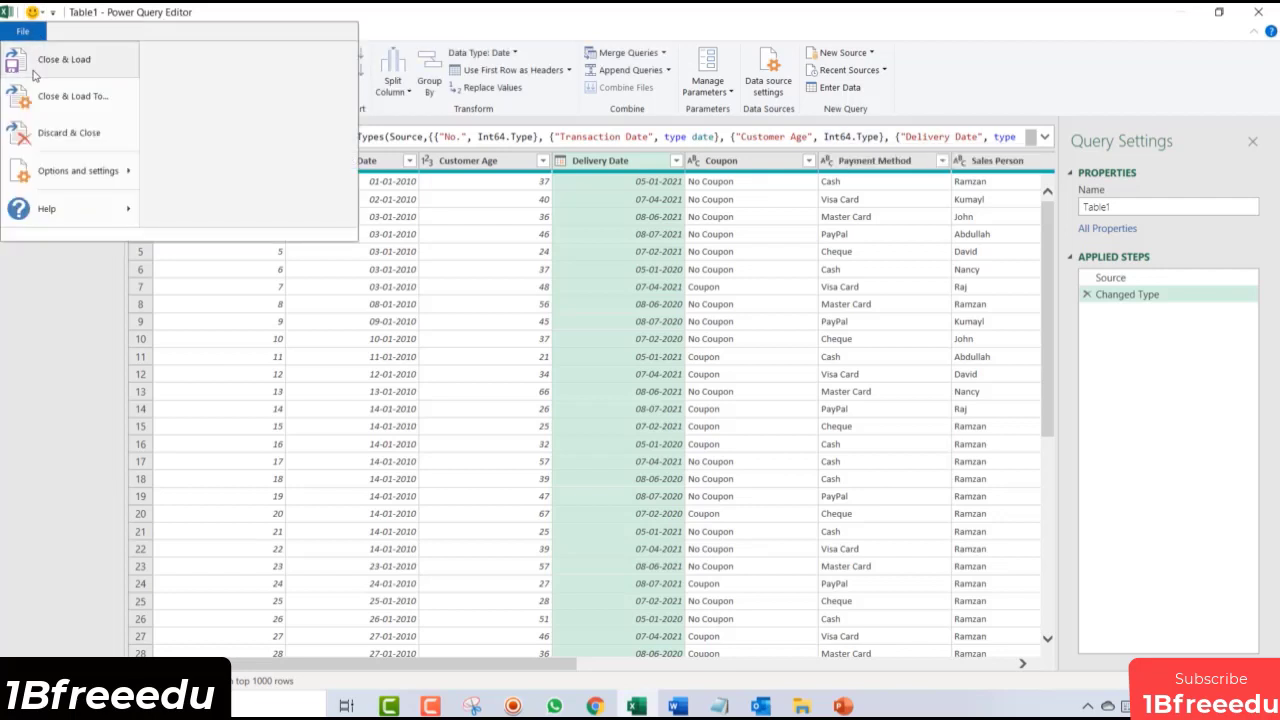
left_click(640, 229)
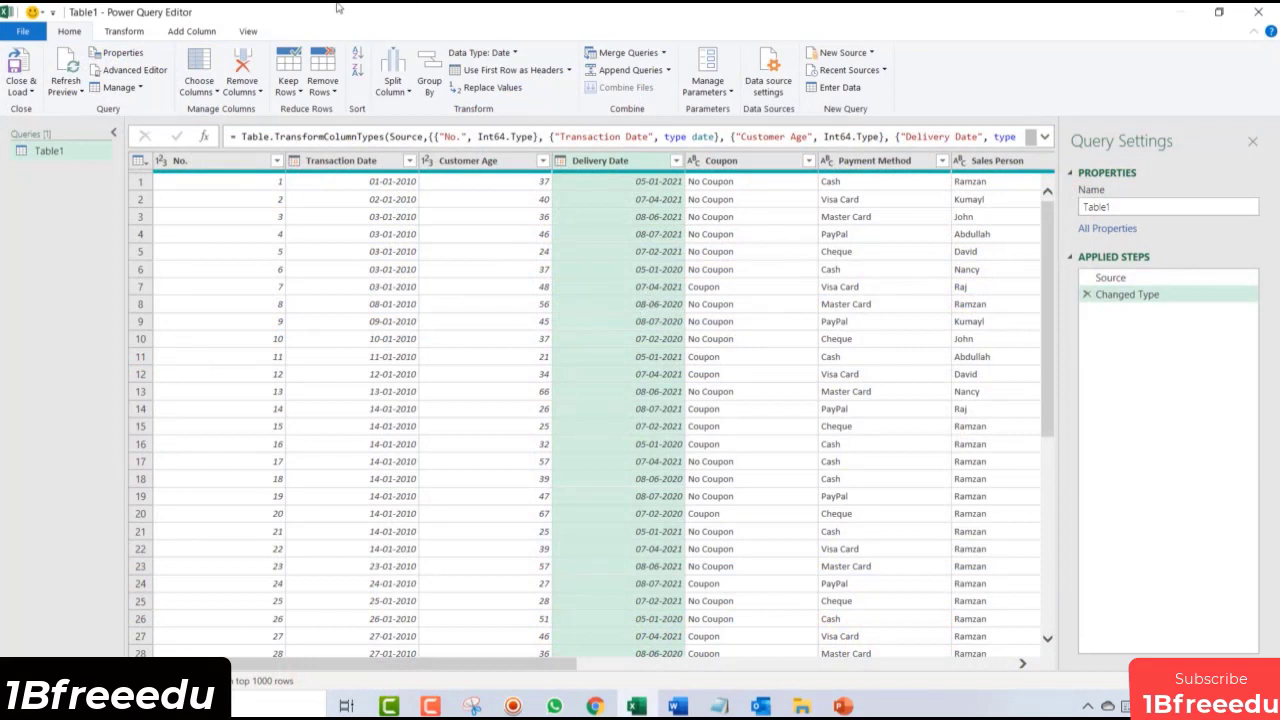
left_click(35, 35)
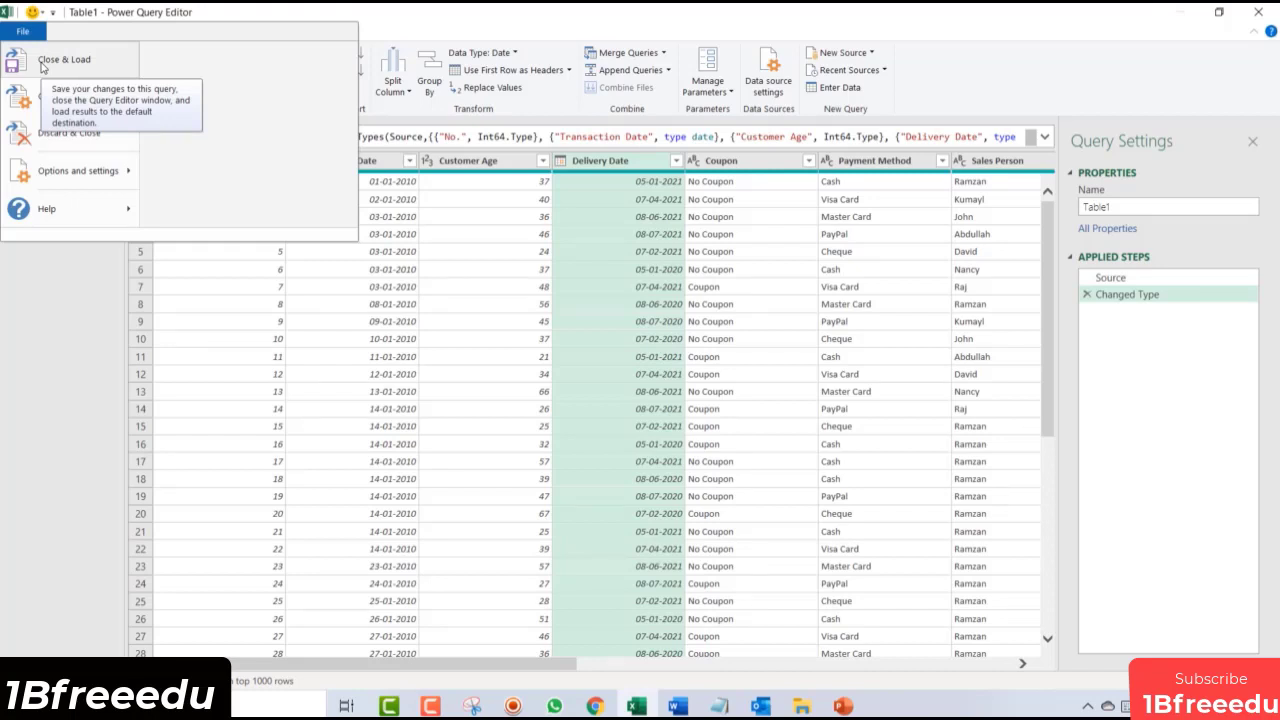
left_click(613, 204)
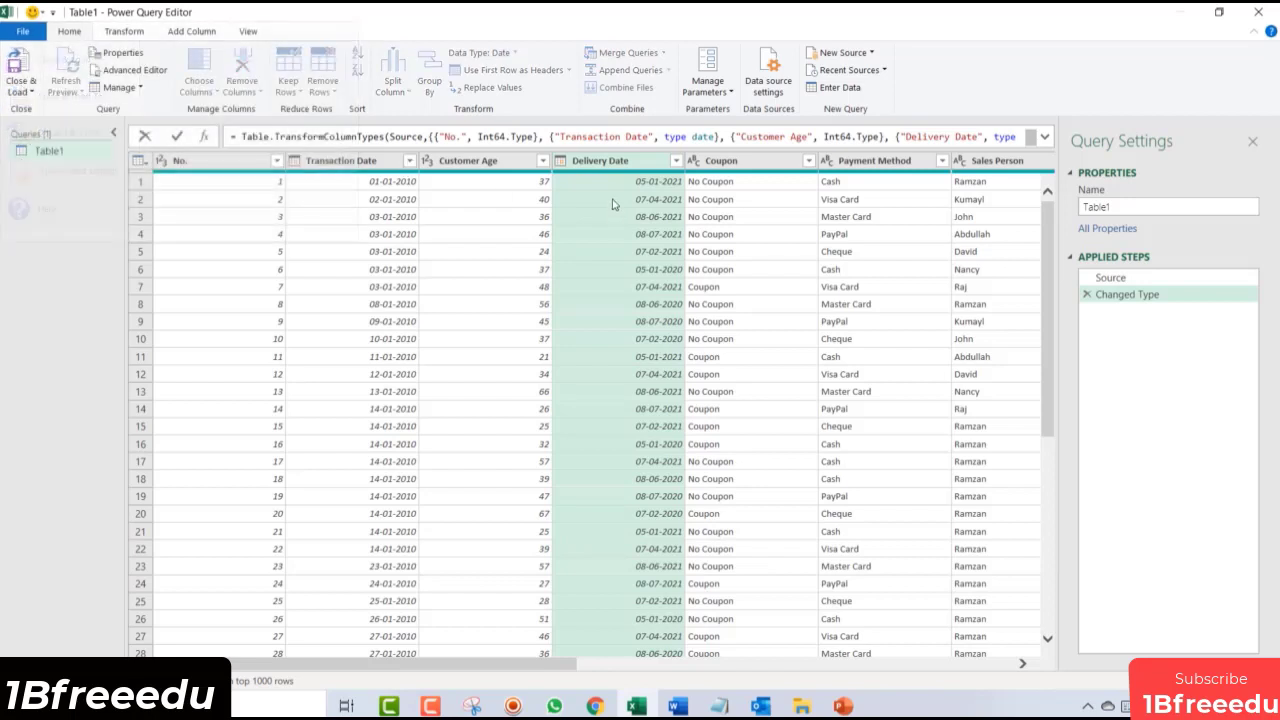
left_click(622, 200)
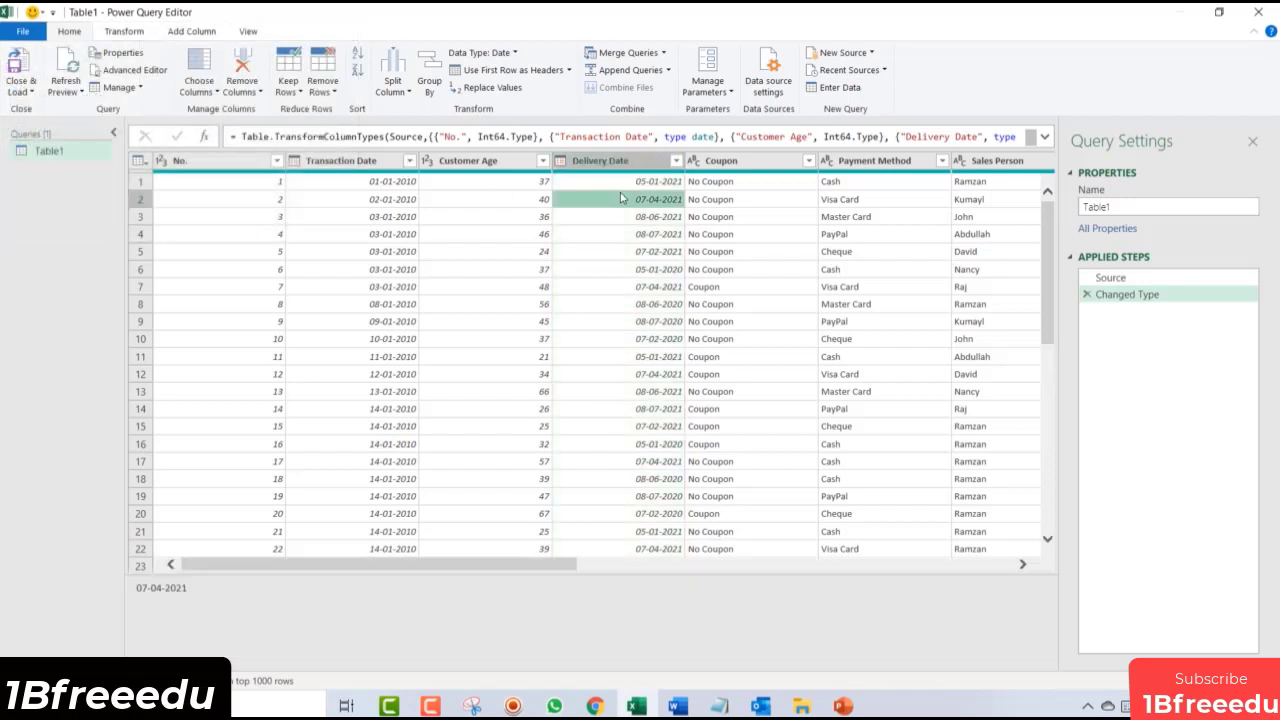
Step: Delete the Changed Type applied step and check the Transaction Date and Delivery Date columns in the Source step
left_click(1087, 296)
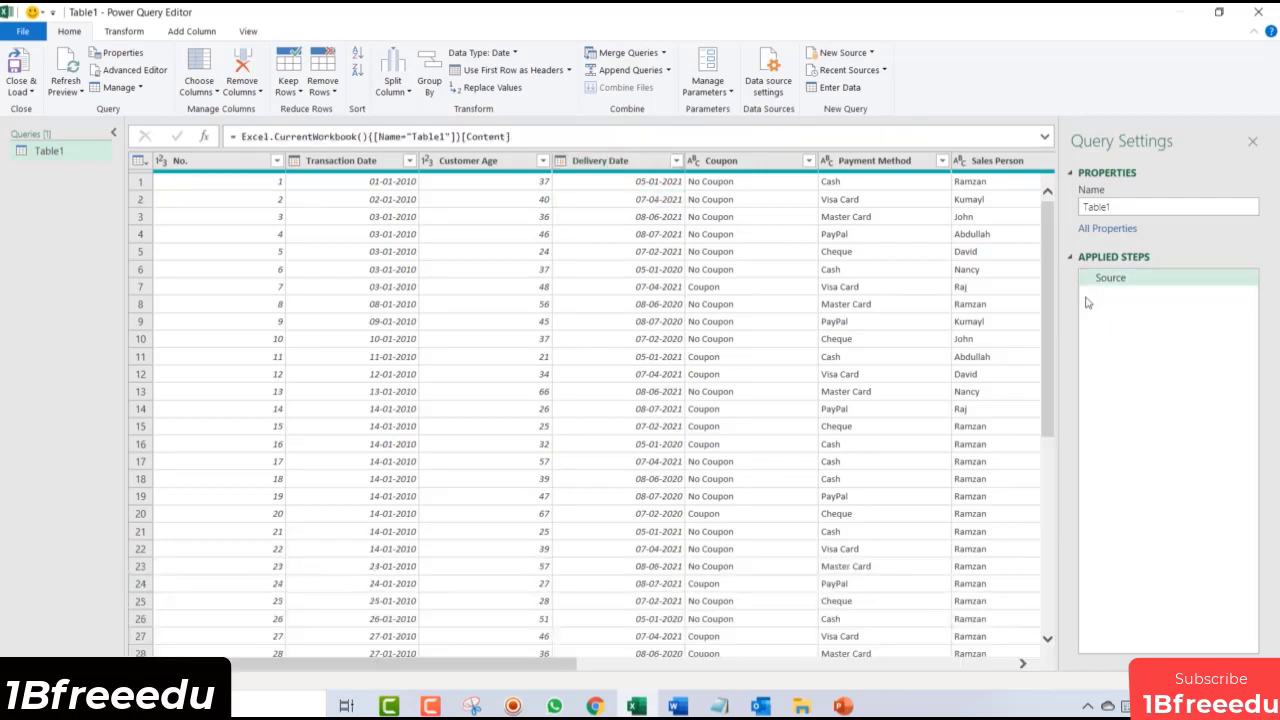
left_click(348, 162)
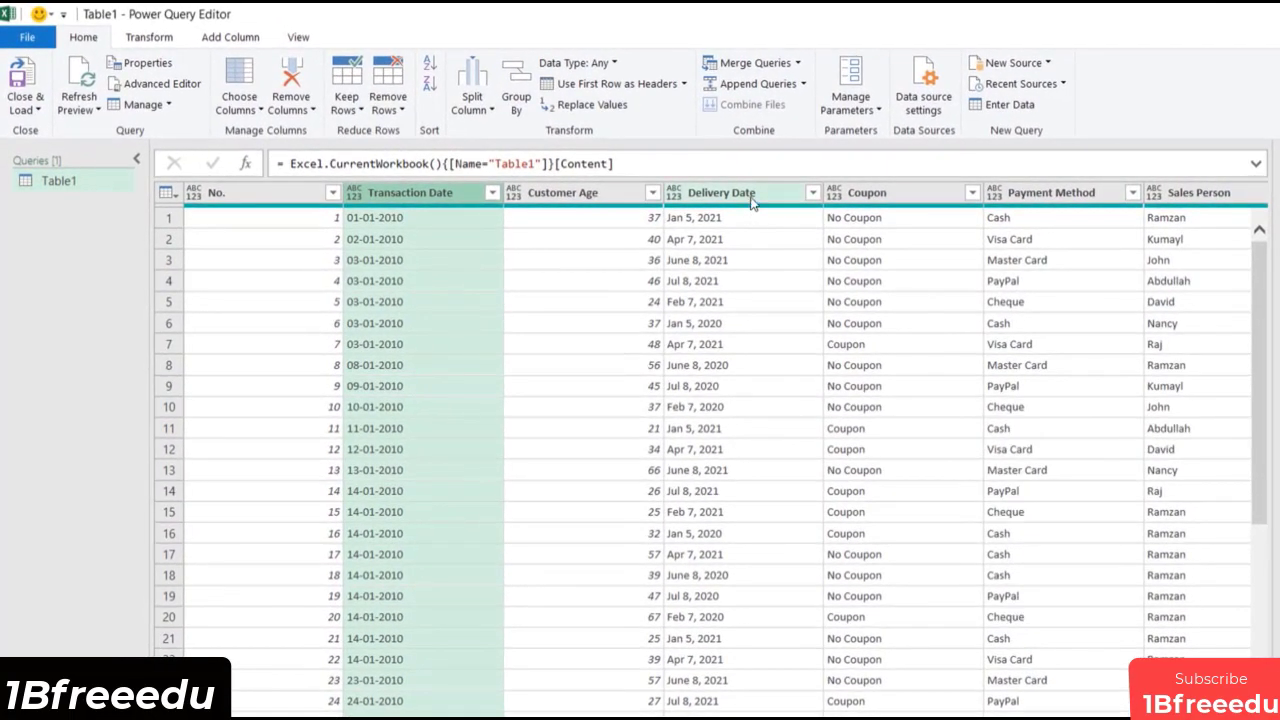
left_click(750, 196)
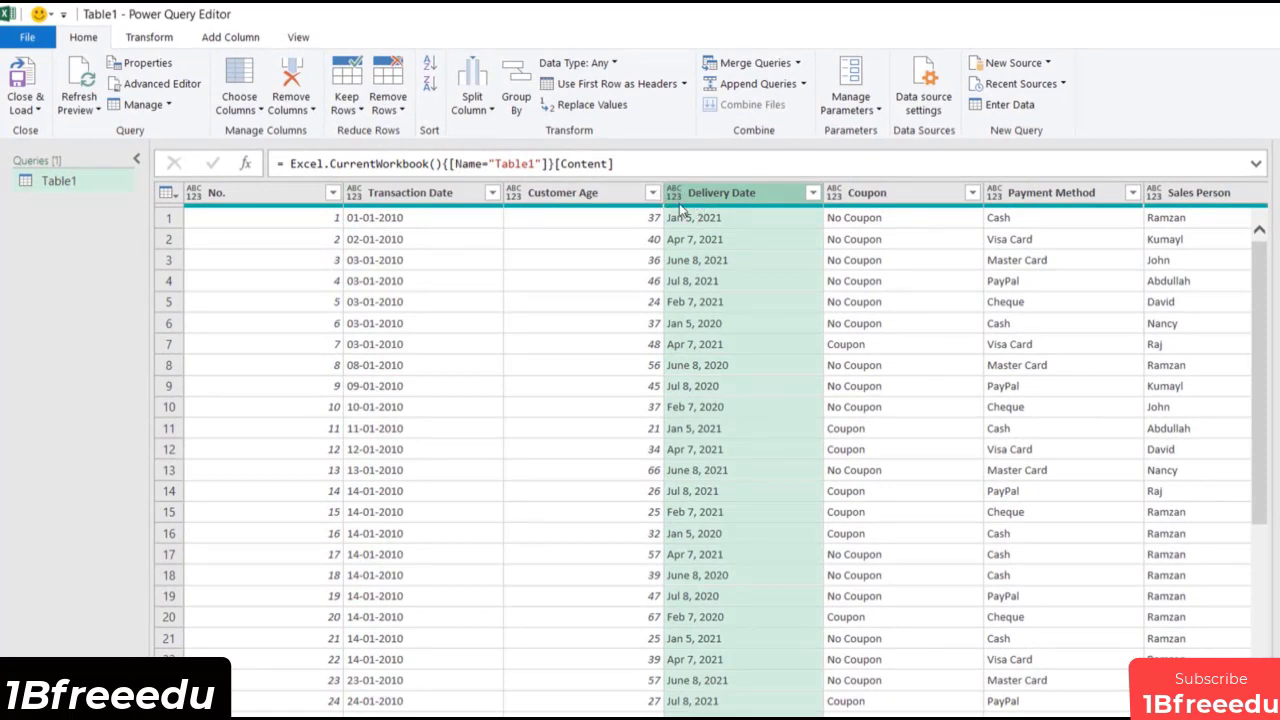
key("ctrl+shift+plus")
key("ctrl+shift+plus")
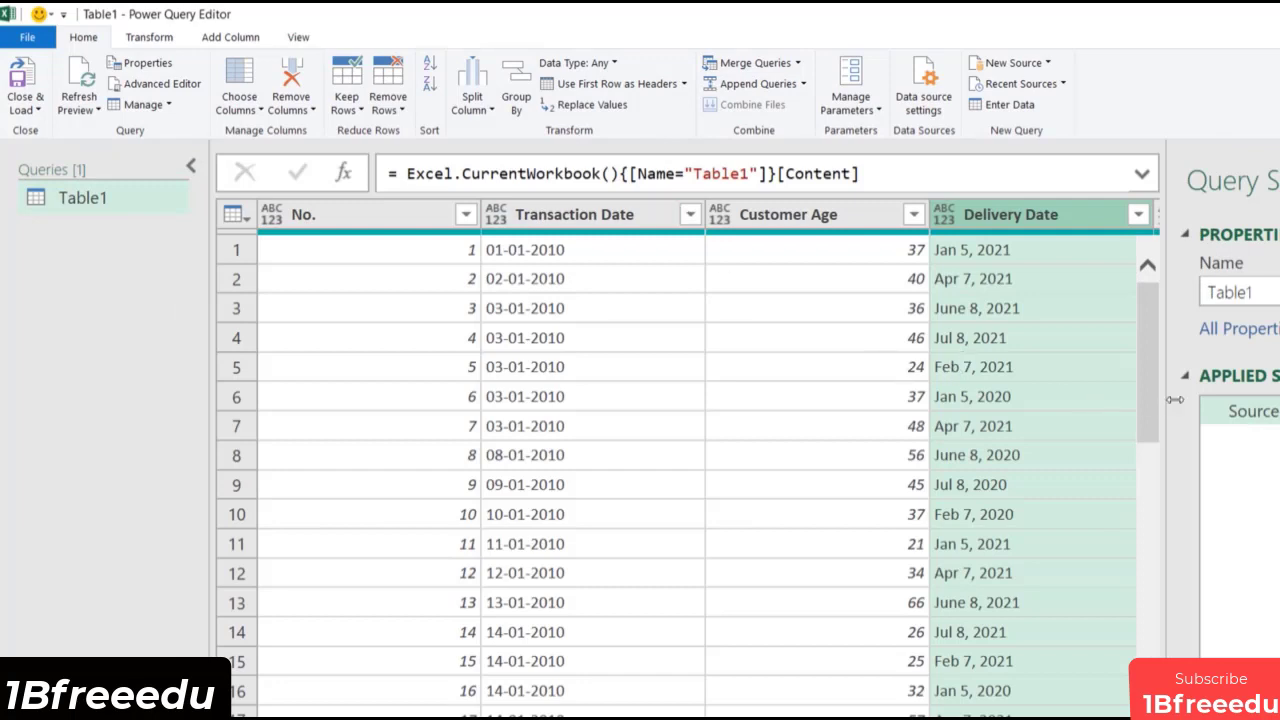
left_click_drag(1175, 399, 1268, 400)
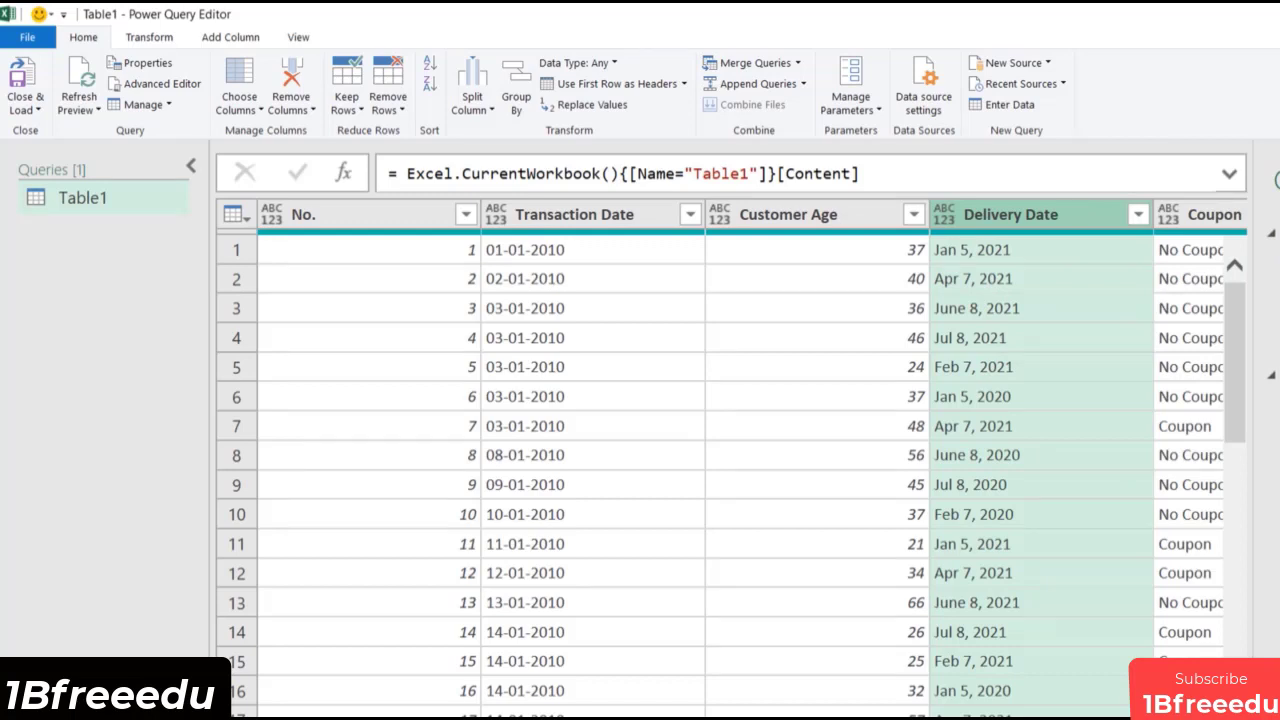
Step: Set the data type of the Transaction Date column to Date
left_click(609, 219)
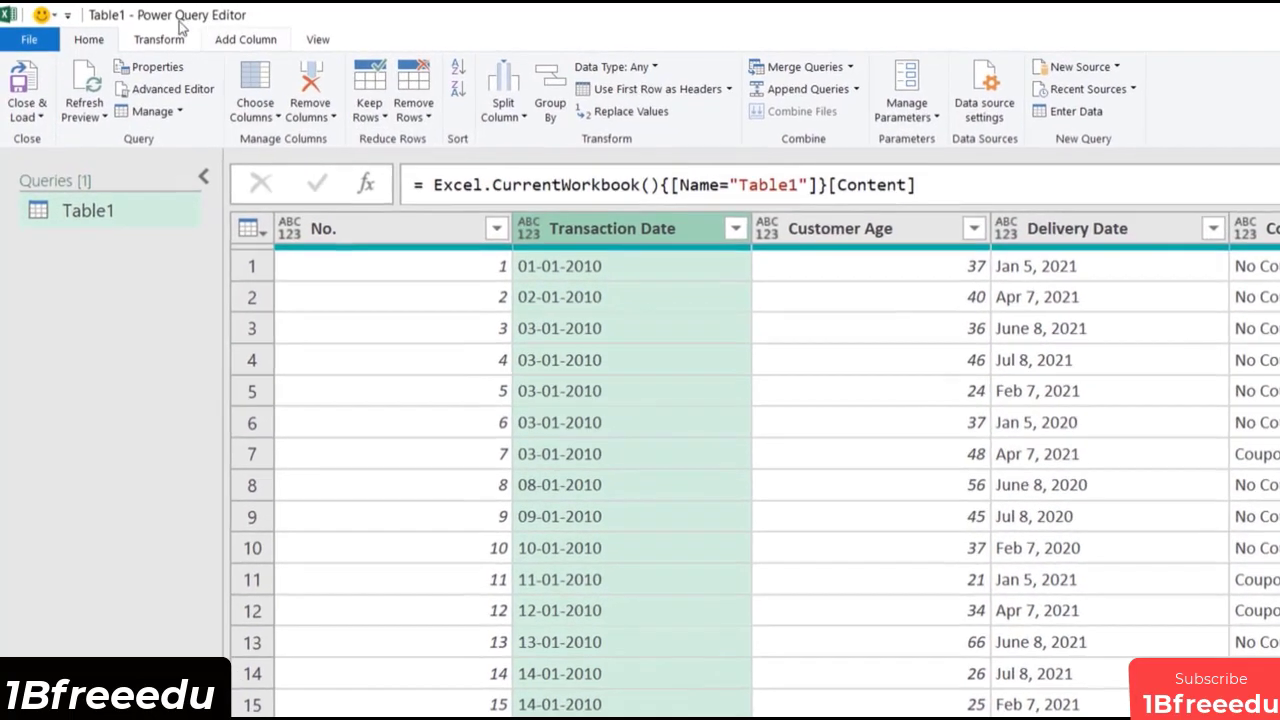
left_click(163, 41)
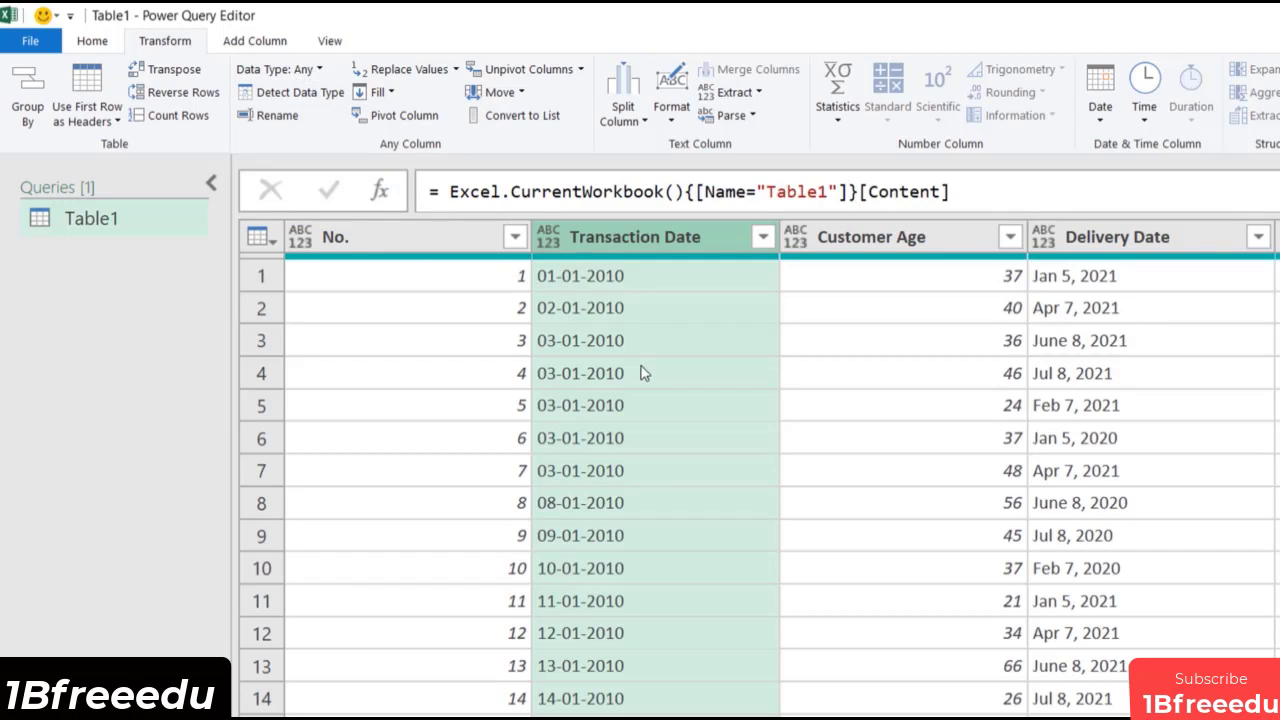
left_click(316, 72)
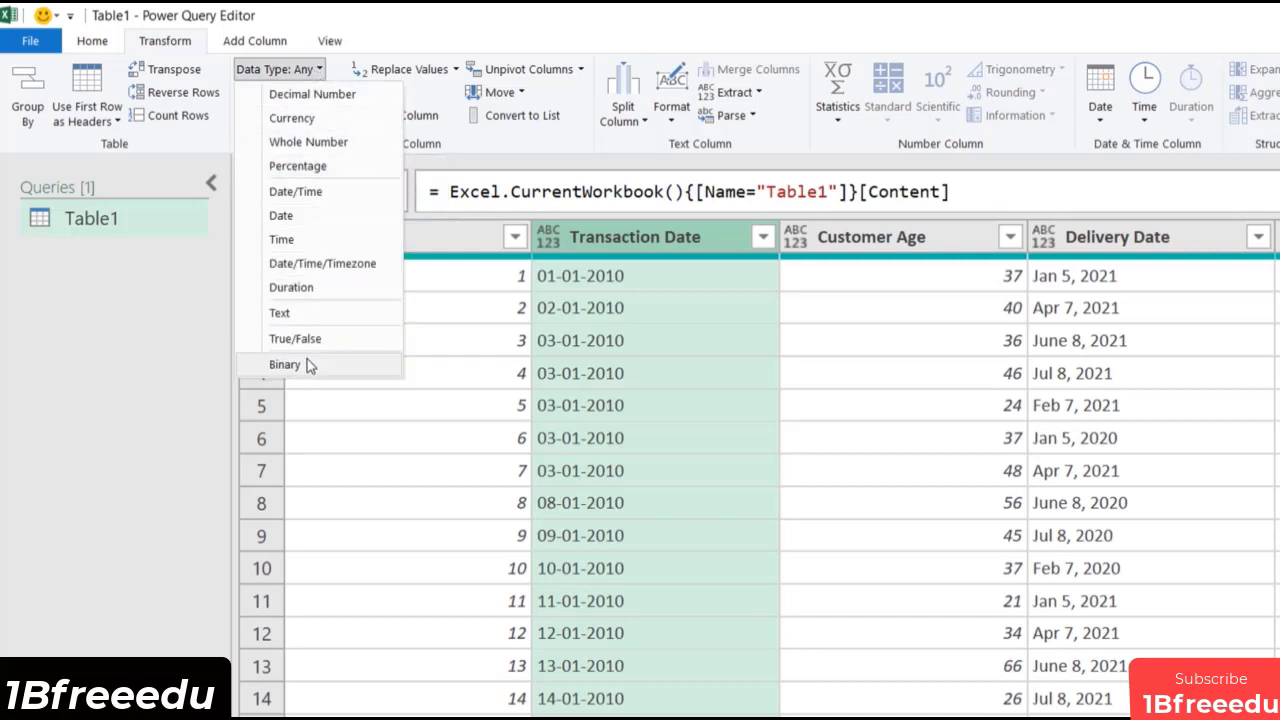
left_click(337, 215)
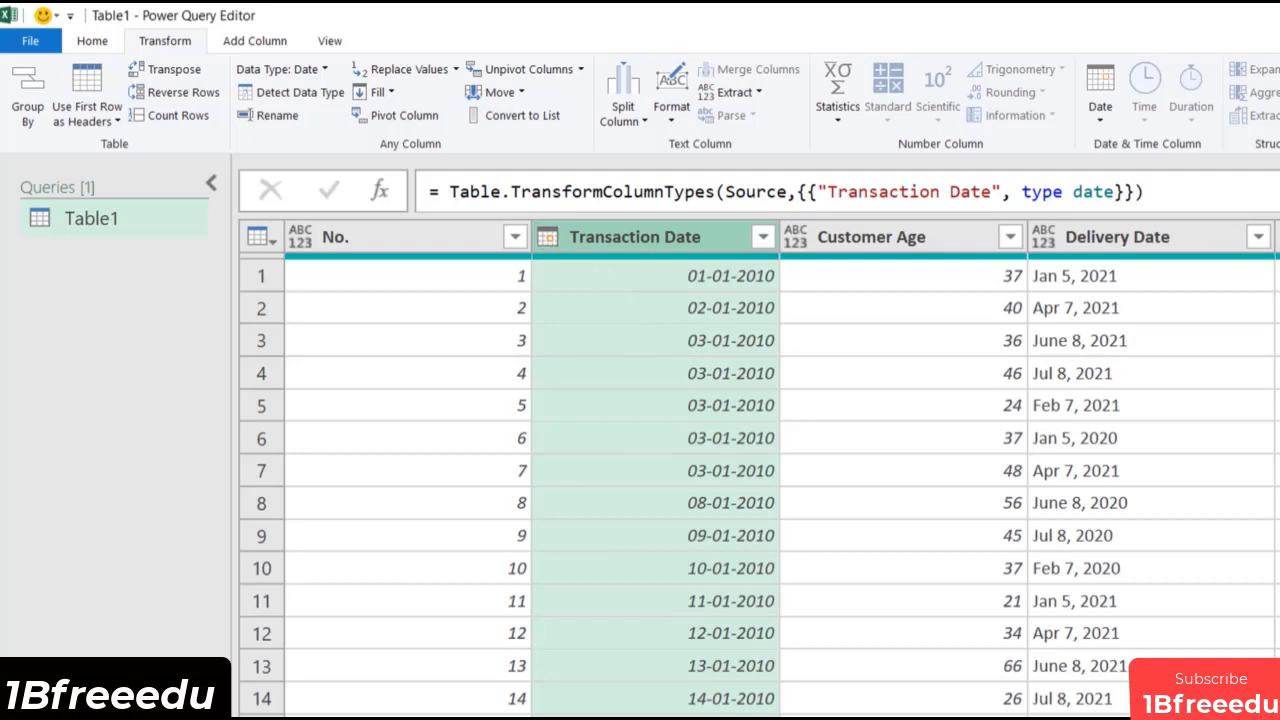
Step: Set the Delivery Date column's data type to Date and load the query into the workbook with Close & Load
scroll(809, 329, "right", 5)
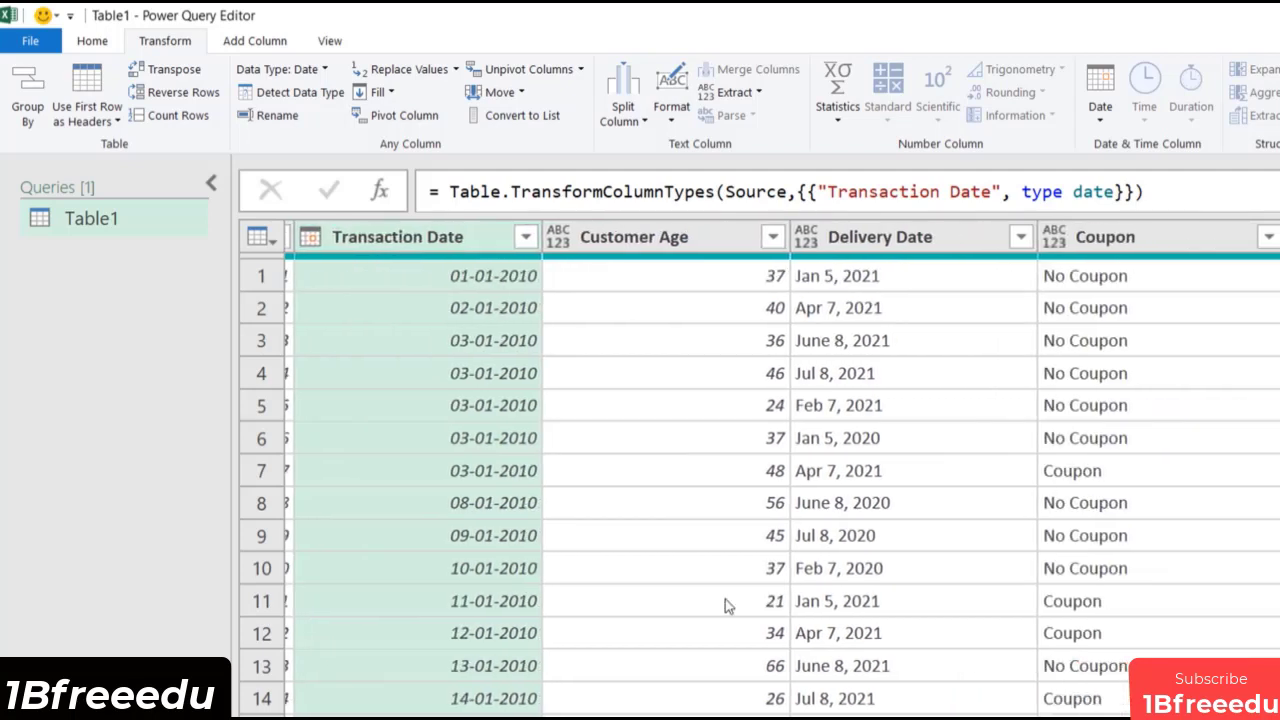
left_click(854, 238)
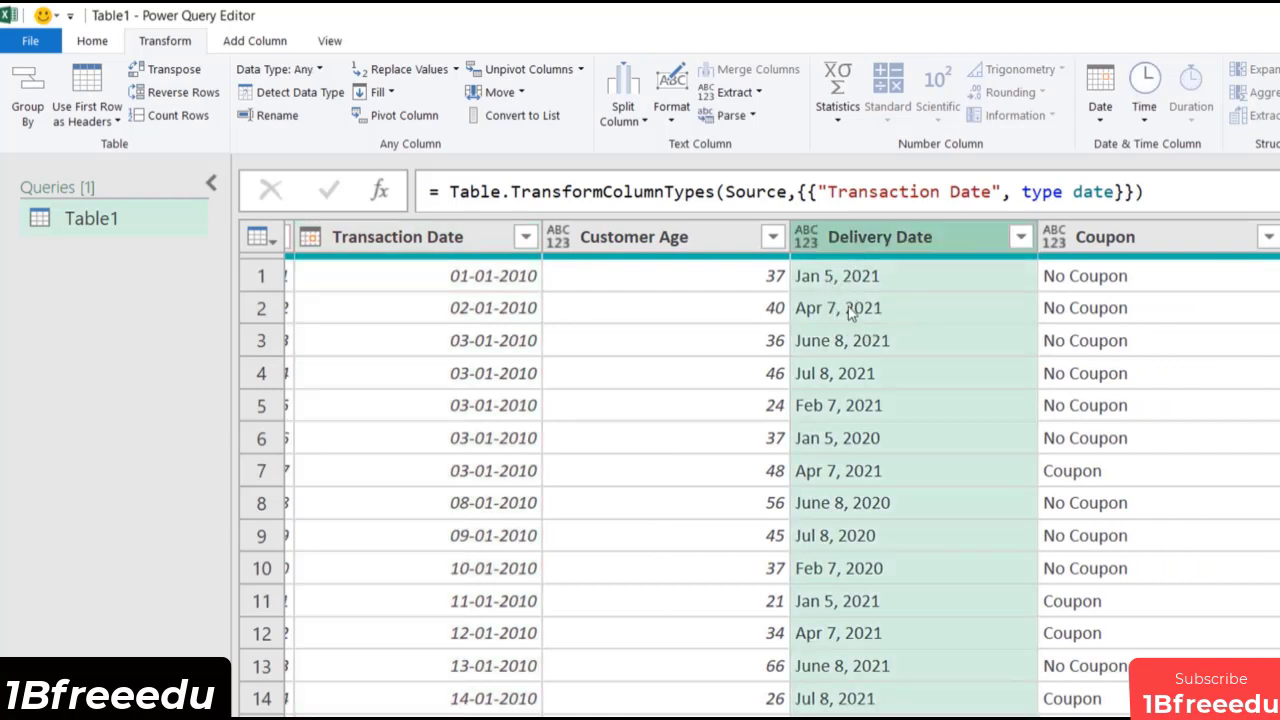
left_click(290, 72)
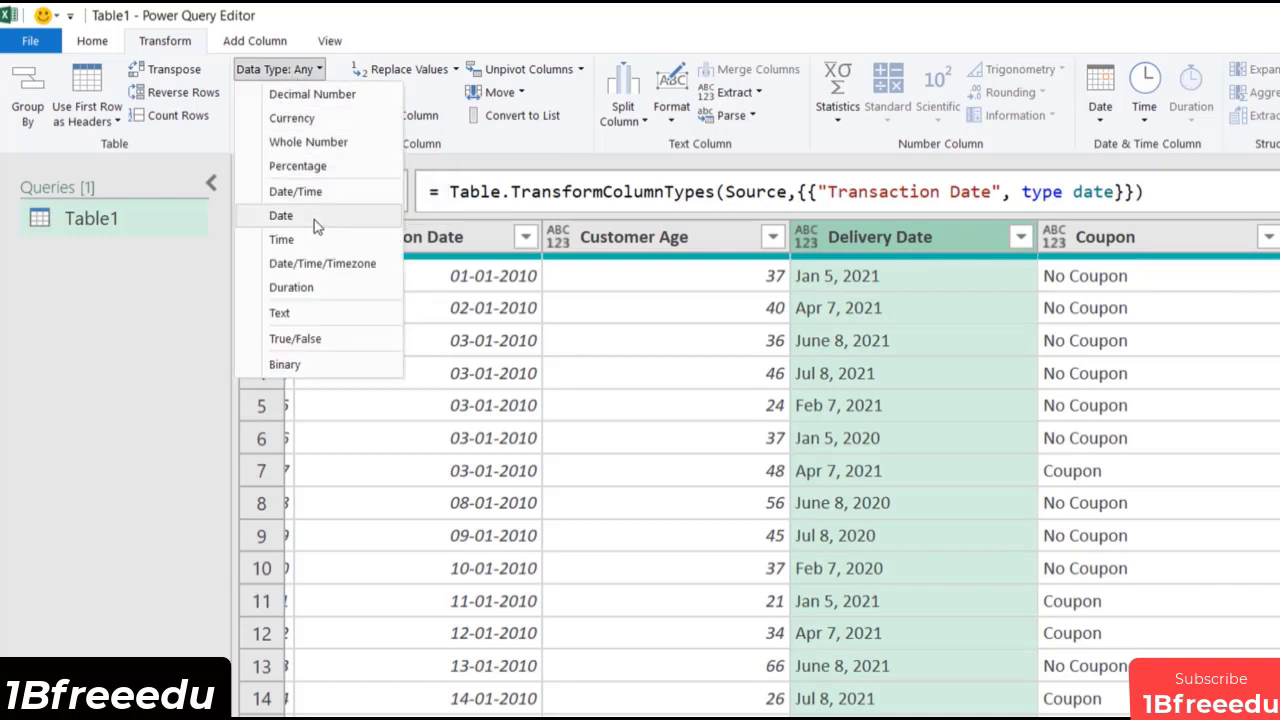
left_click(281, 216)
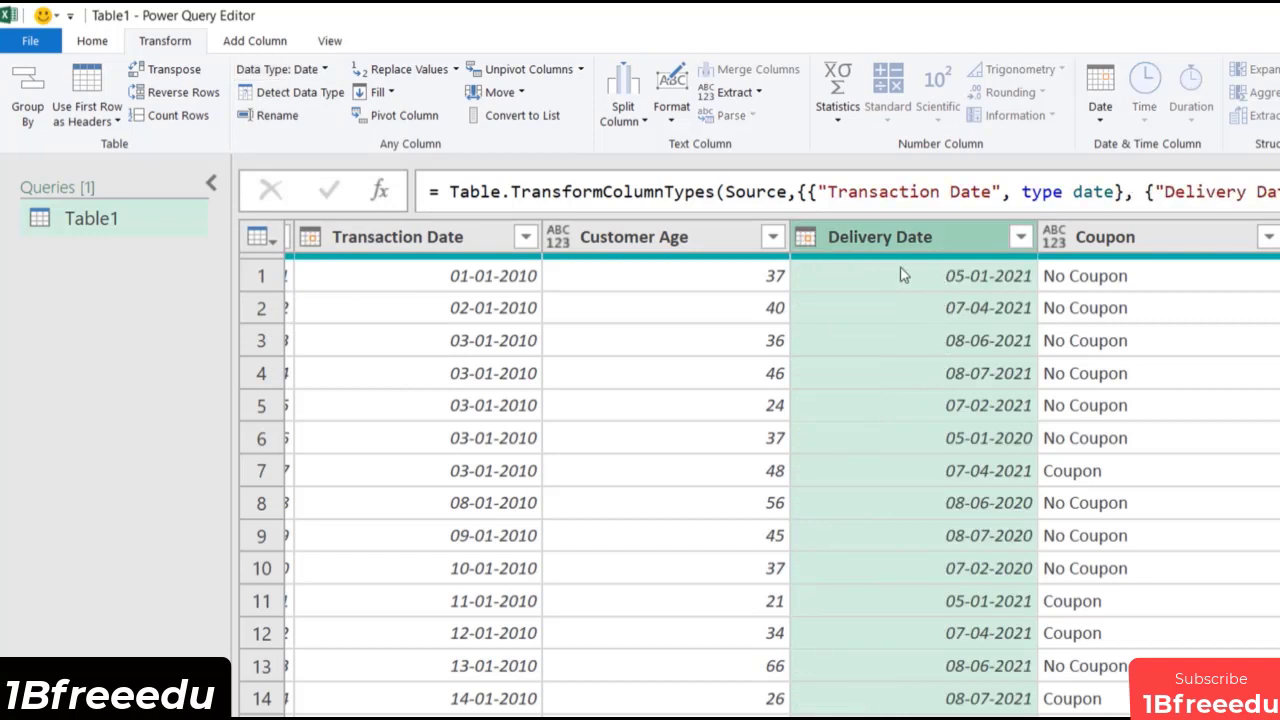
left_click(57, 52)
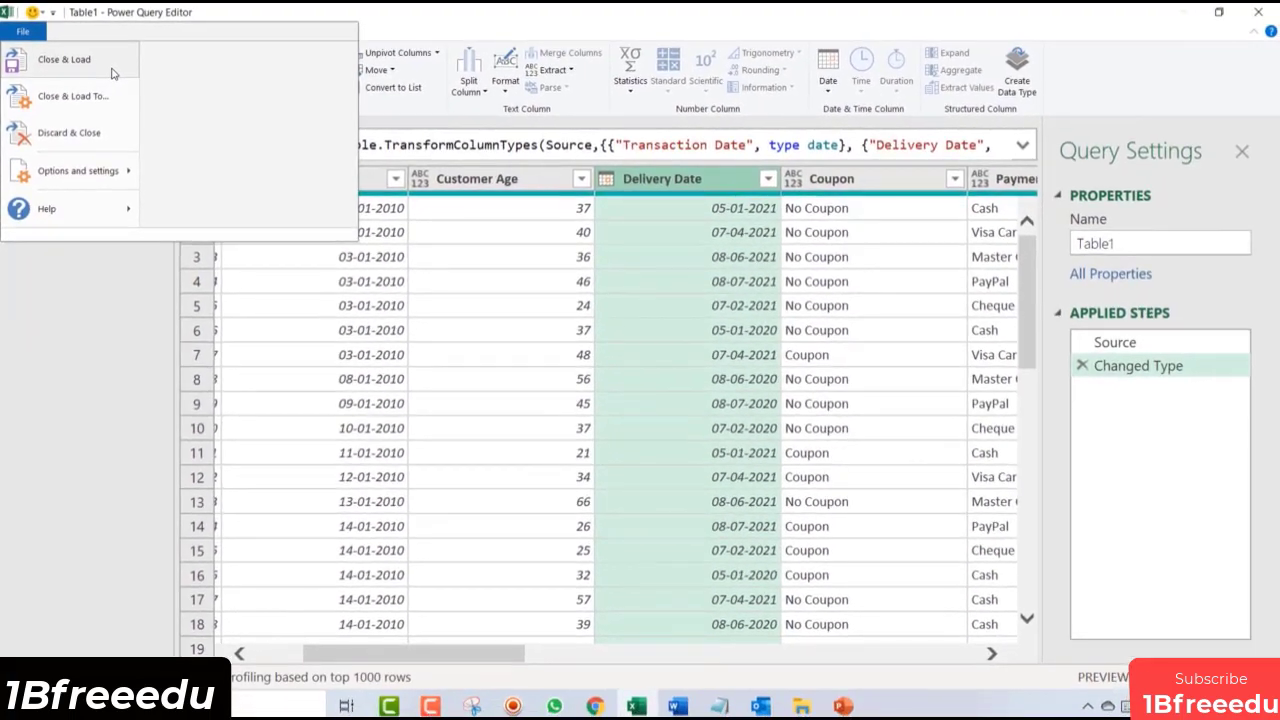
left_click(113, 73)
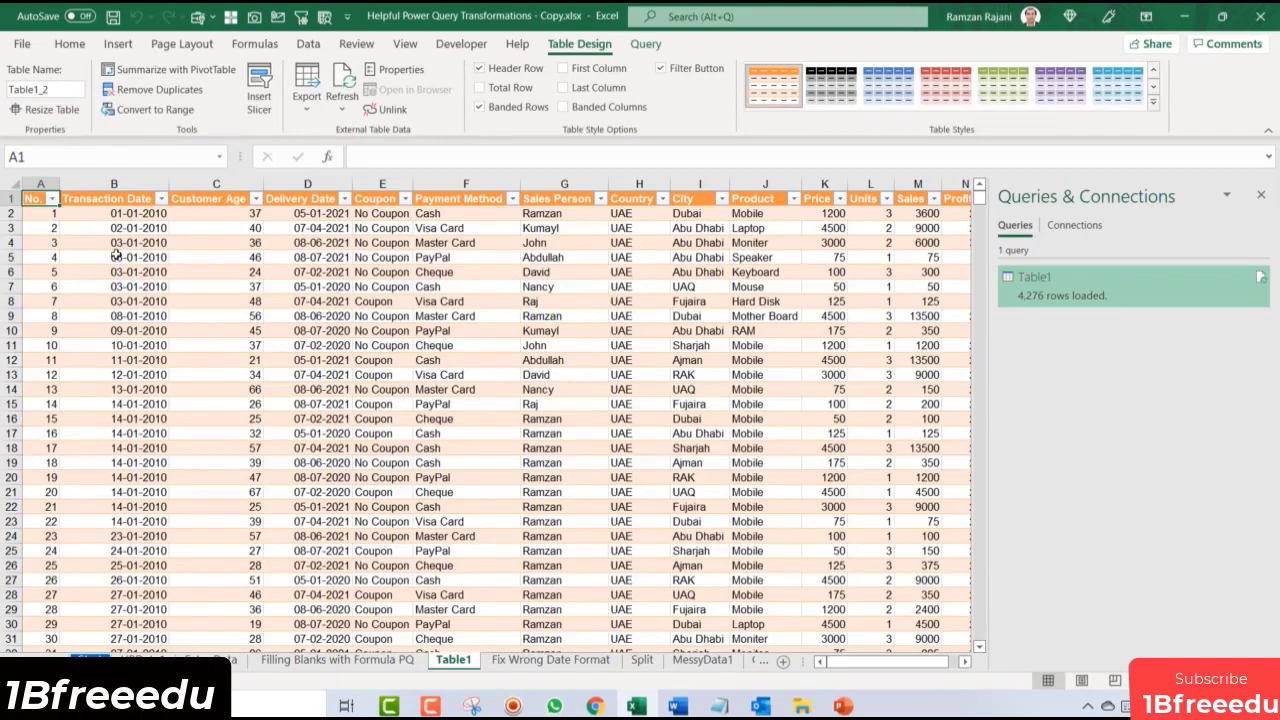
Step: Check how the loaded table's Transaction Date and Delivery Date filters group the dates, and compare with the original date columns
scroll(115, 255, "up", 3)
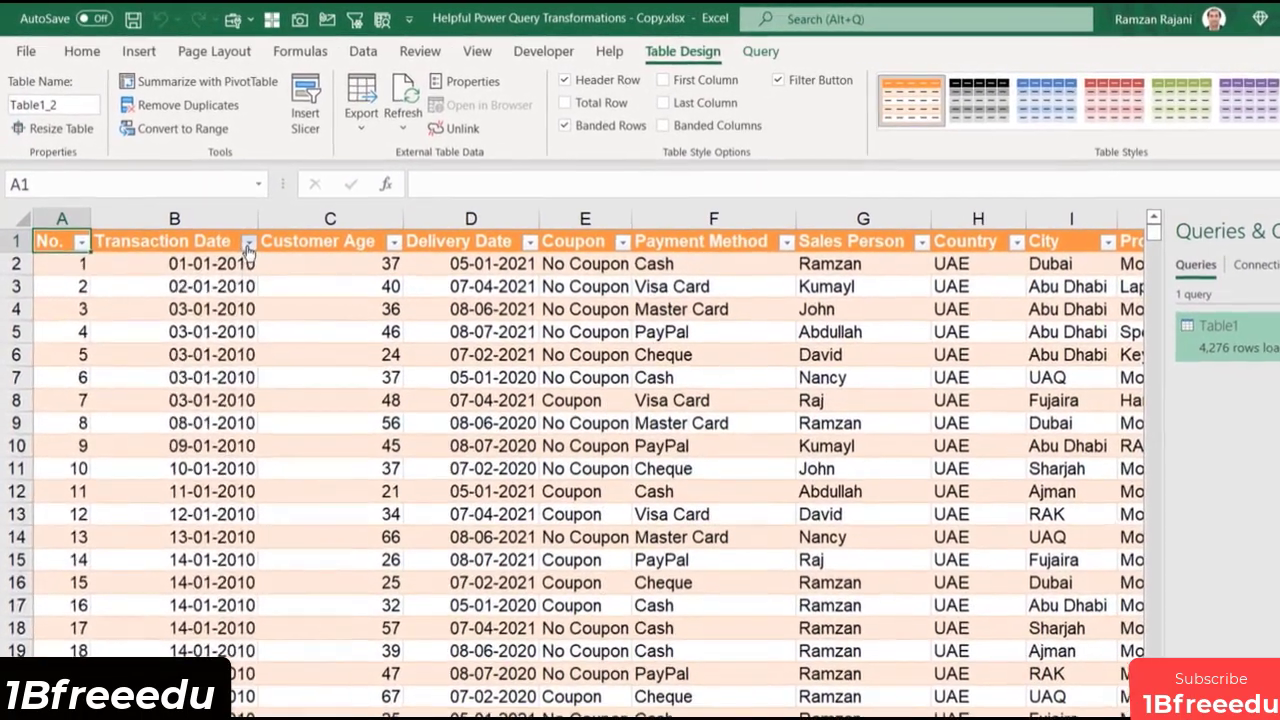
left_click(211, 205)
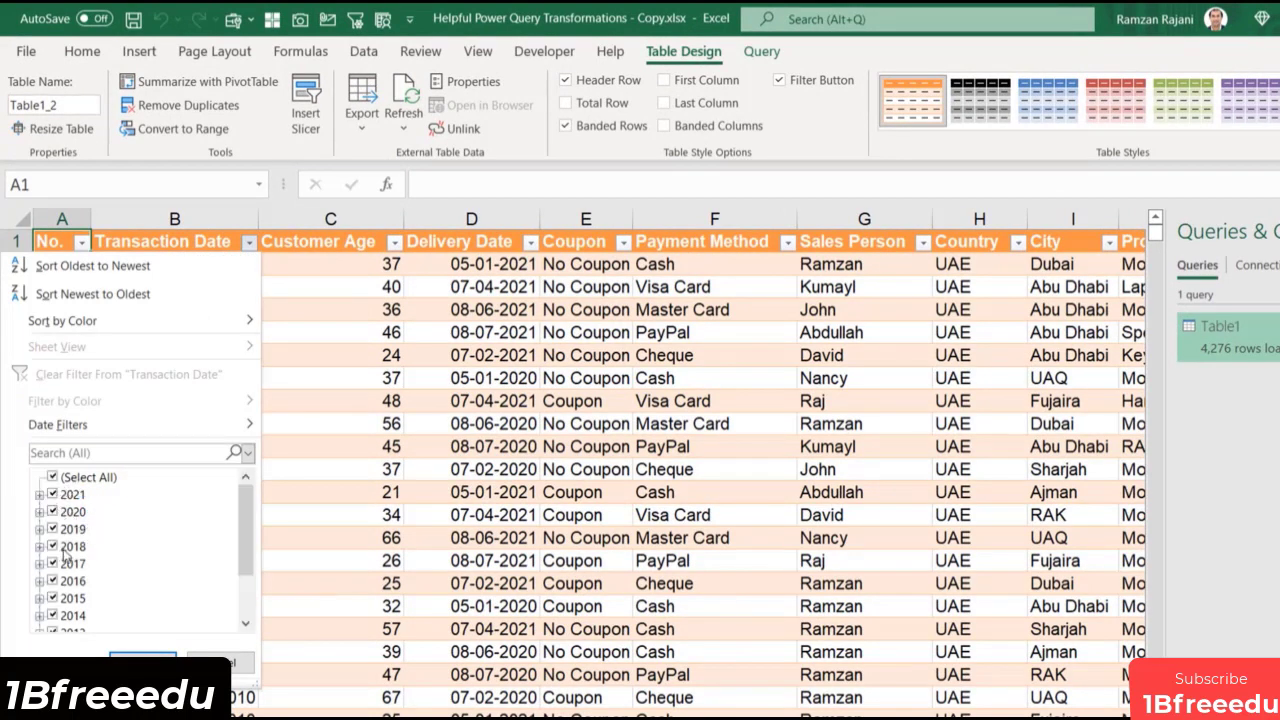
left_click(498, 279)
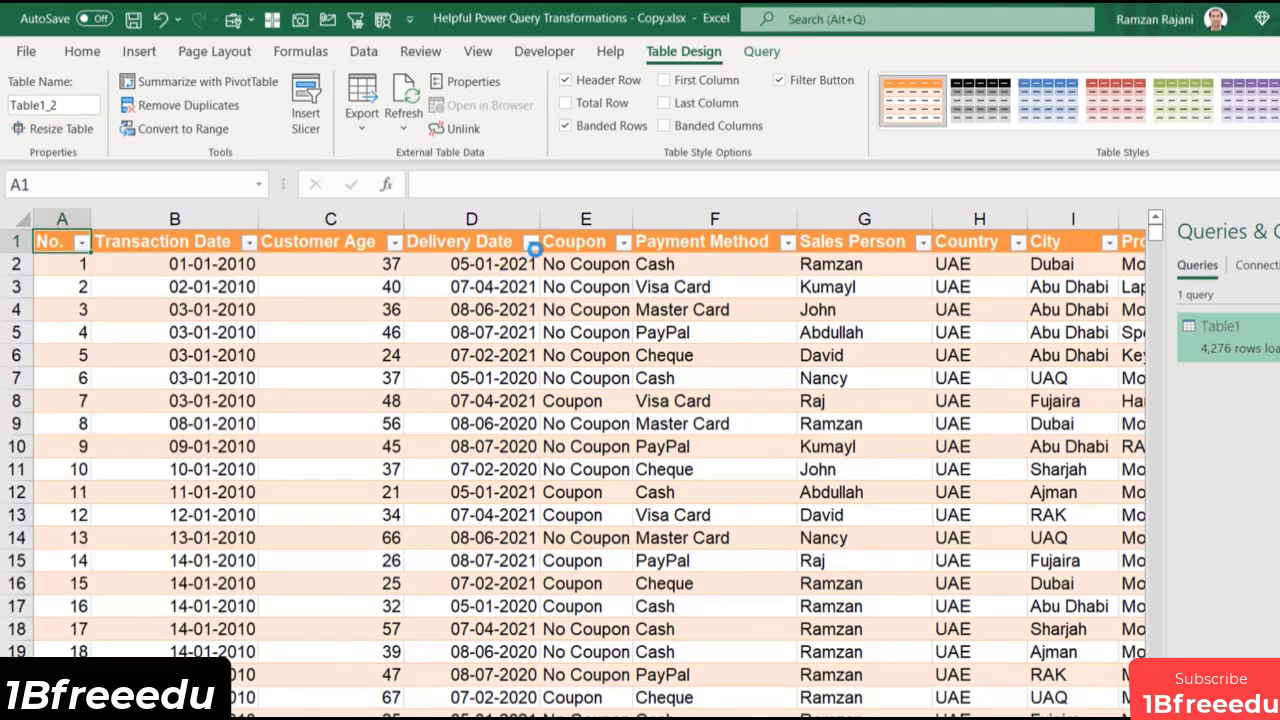
left_click(531, 242)
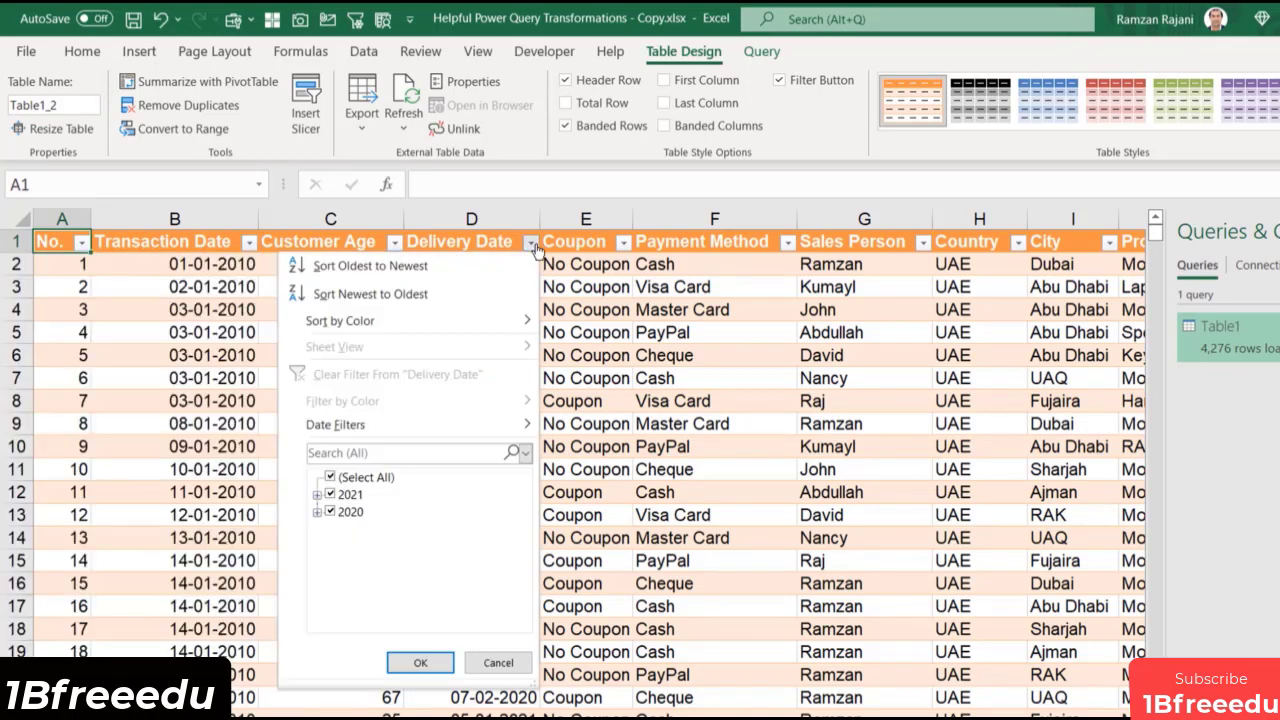
left_click(316, 512)
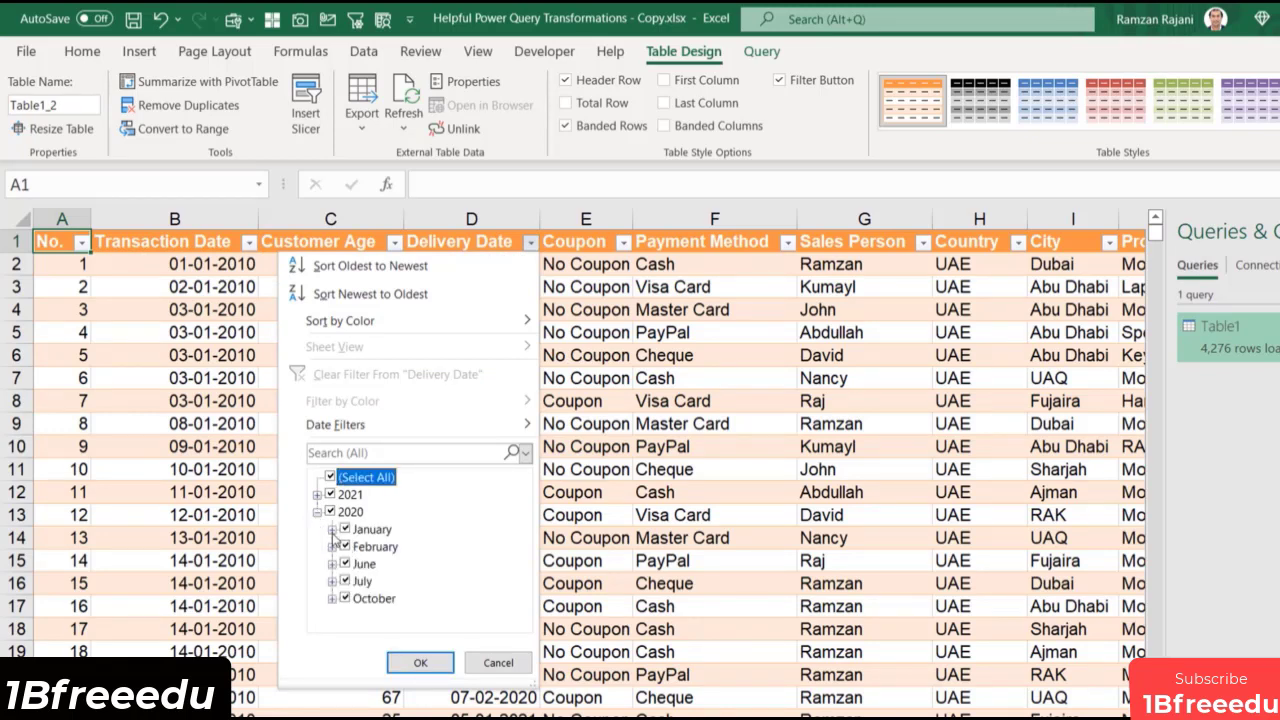
left_click(332, 529)
left_click(332, 529)
left_click(316, 494)
left_click(331, 511)
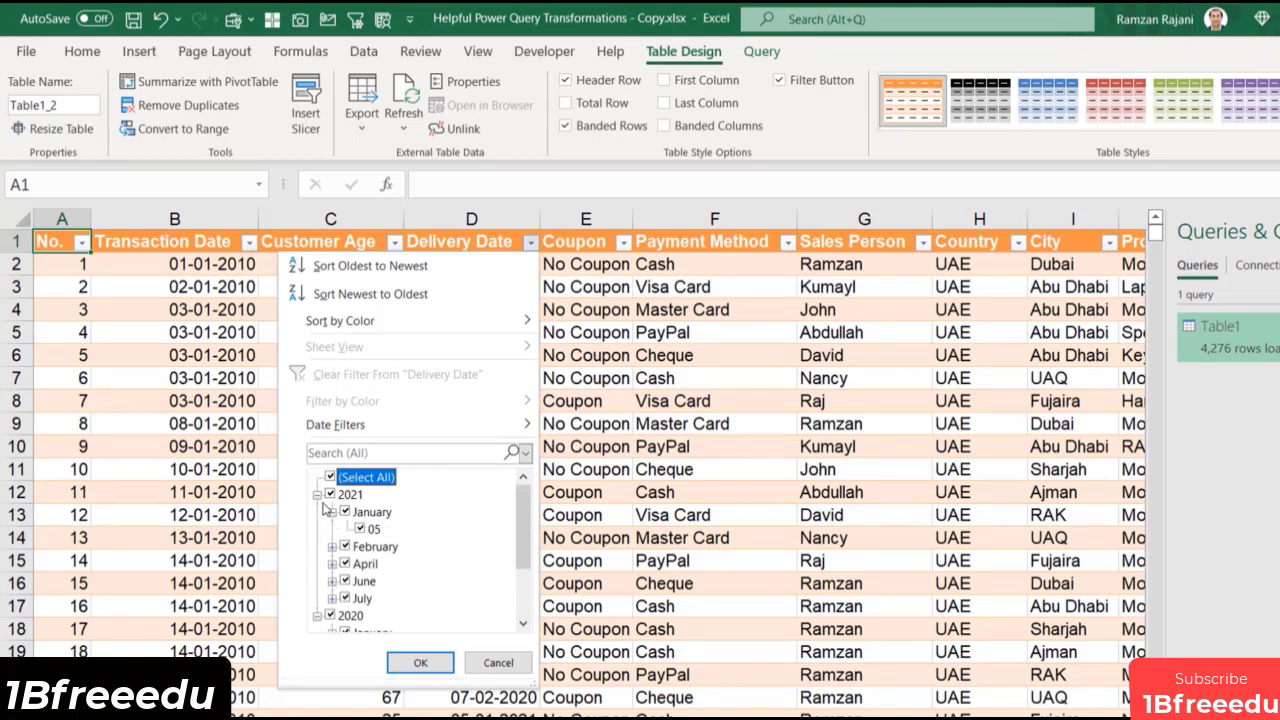
left_click(316, 494)
left_click(316, 512)
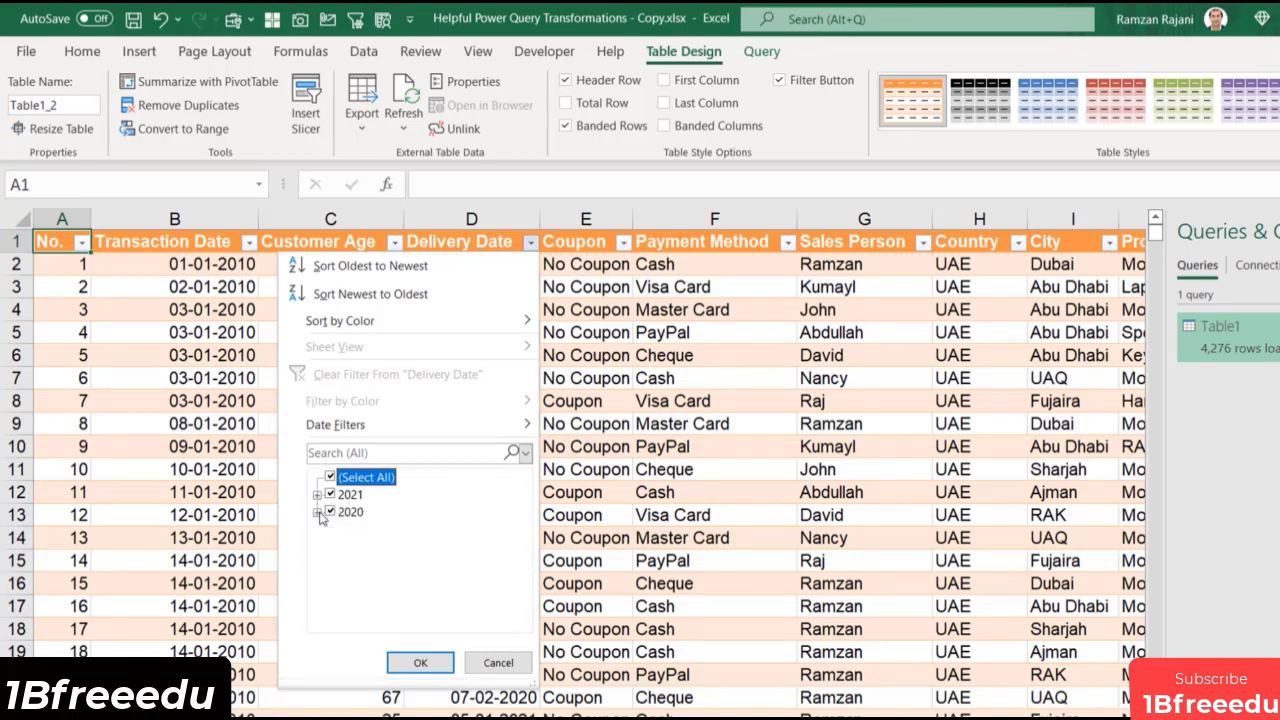
left_click(491, 660)
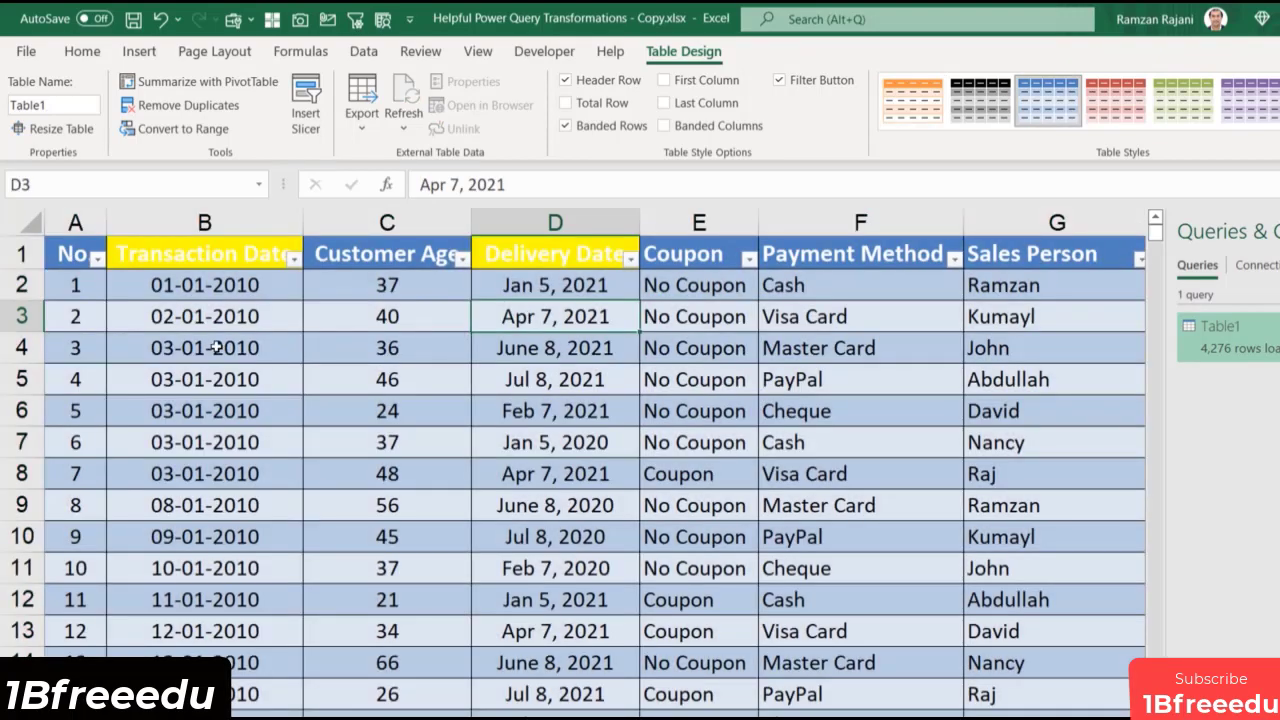
left_click(218, 347)
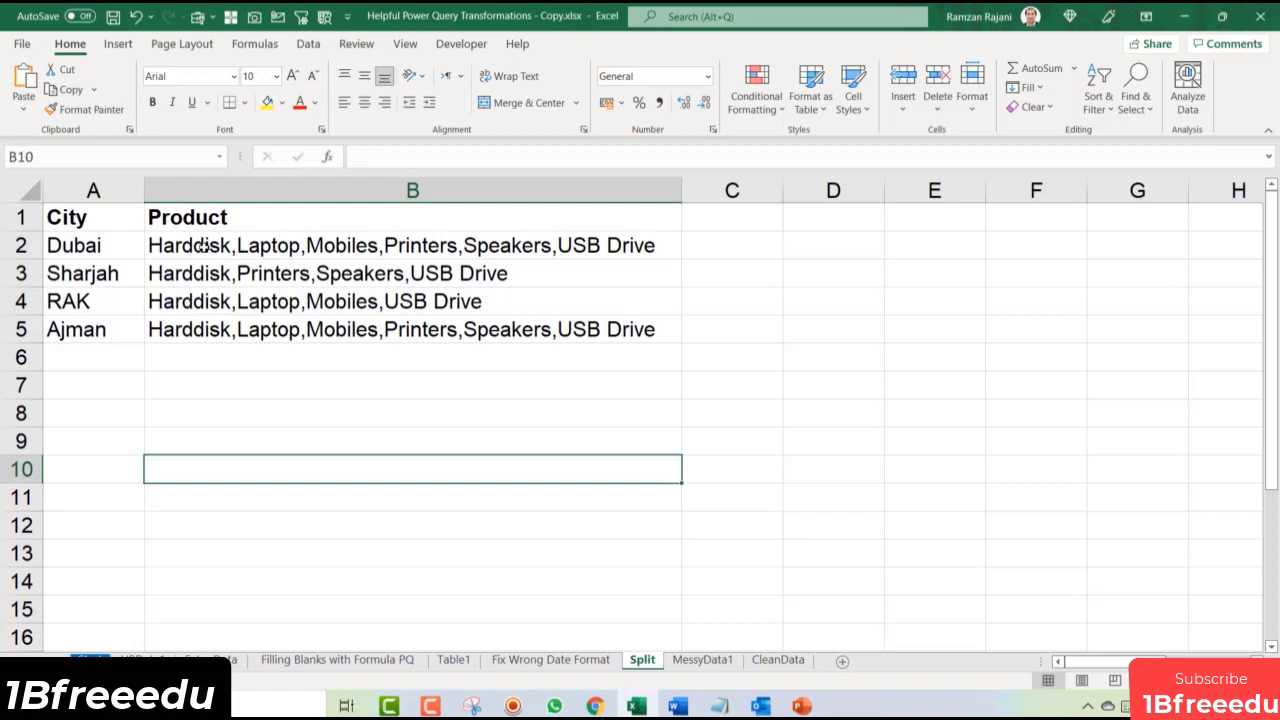
Step: Examine how the comma-separated product lists are stored for each city in the Product column of the Split sheet
left_click(203, 245)
left_click(204, 273)
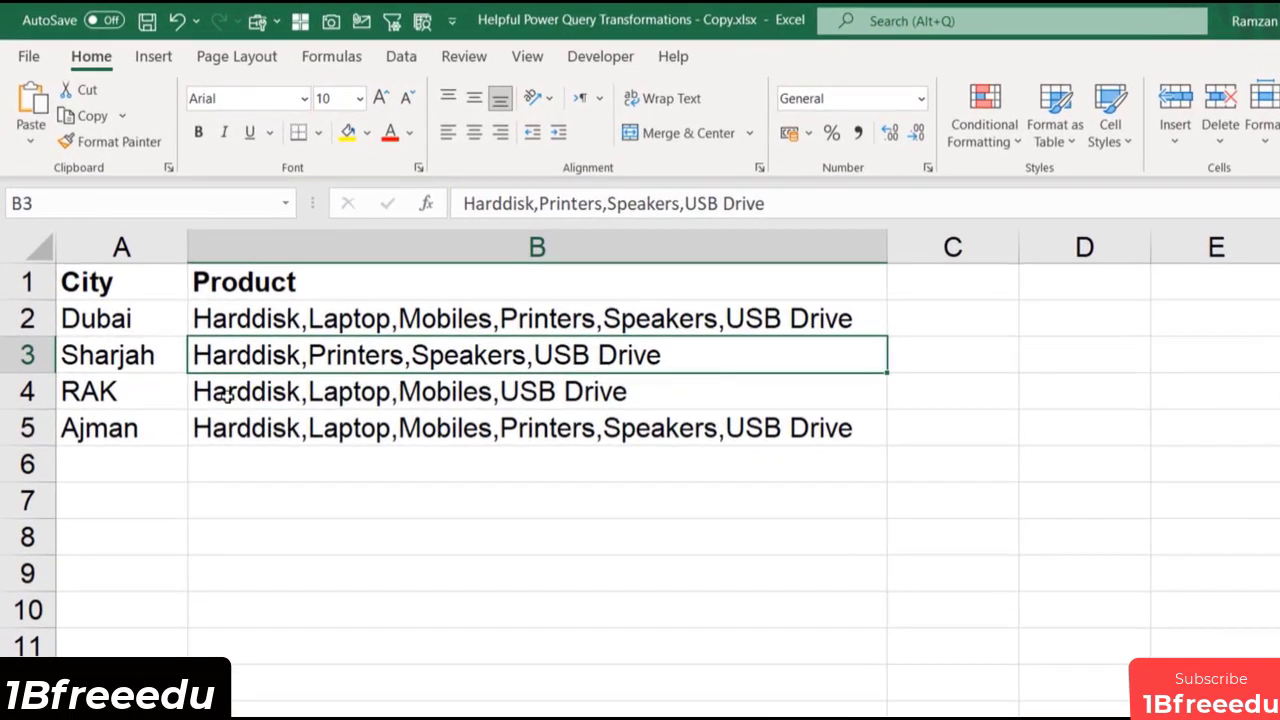
left_click(228, 395)
left_click(232, 430)
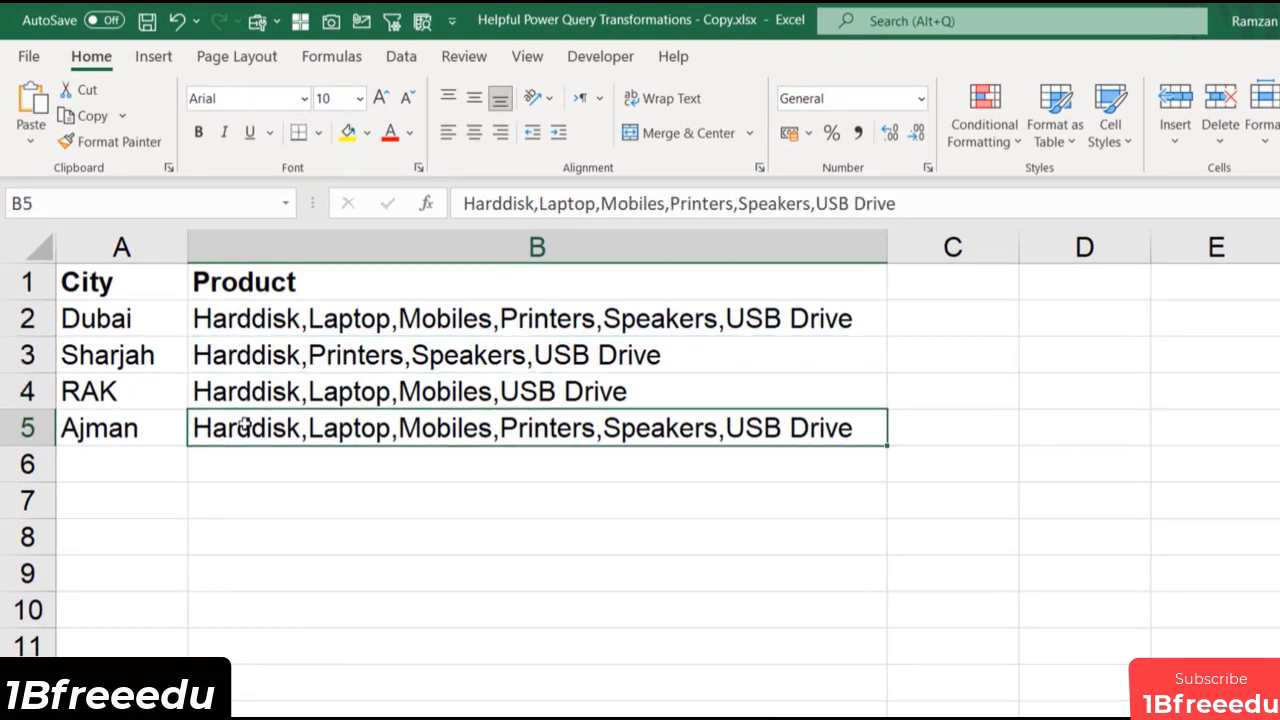
left_click(368, 330)
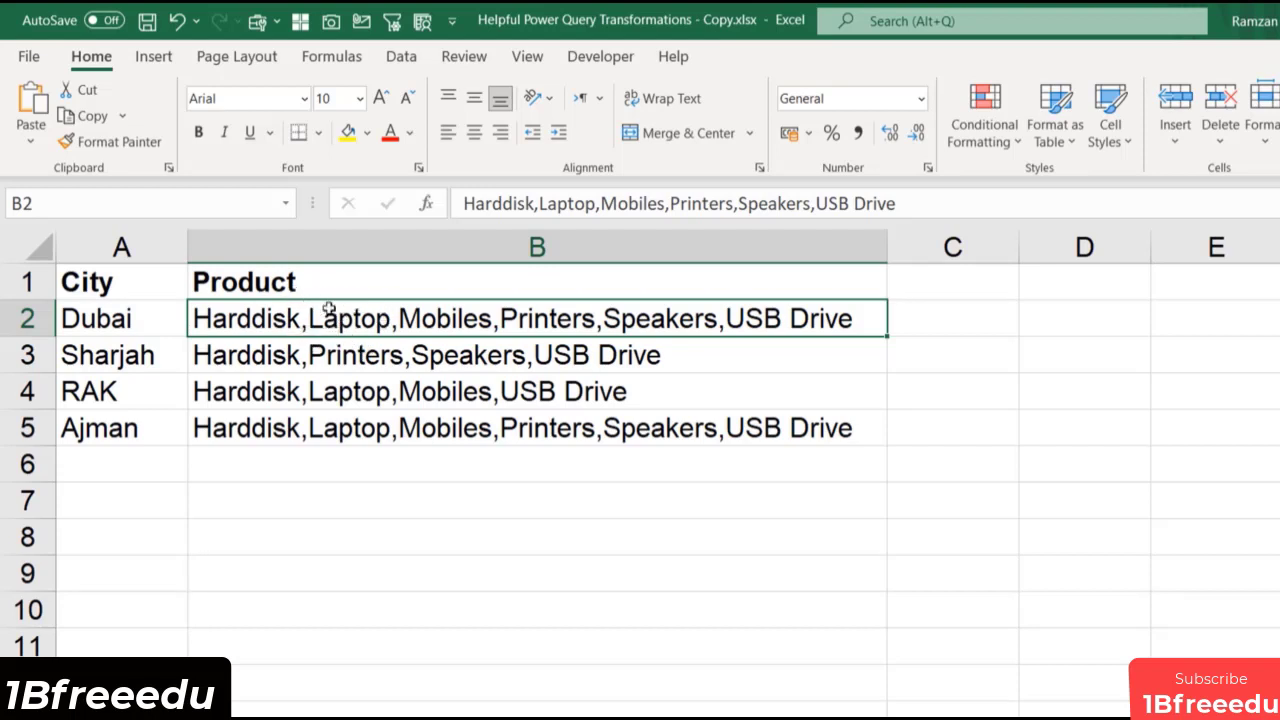
left_click_drag(905, 320, 1278, 318)
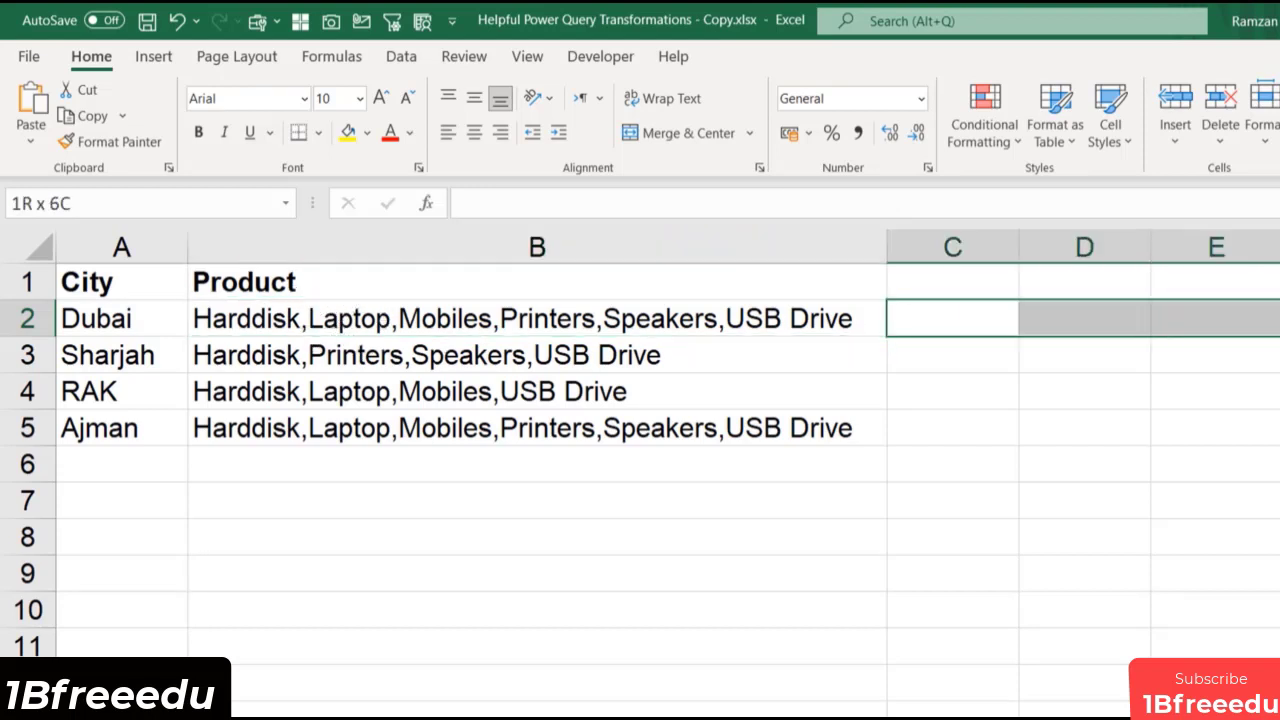
left_click(784, 320)
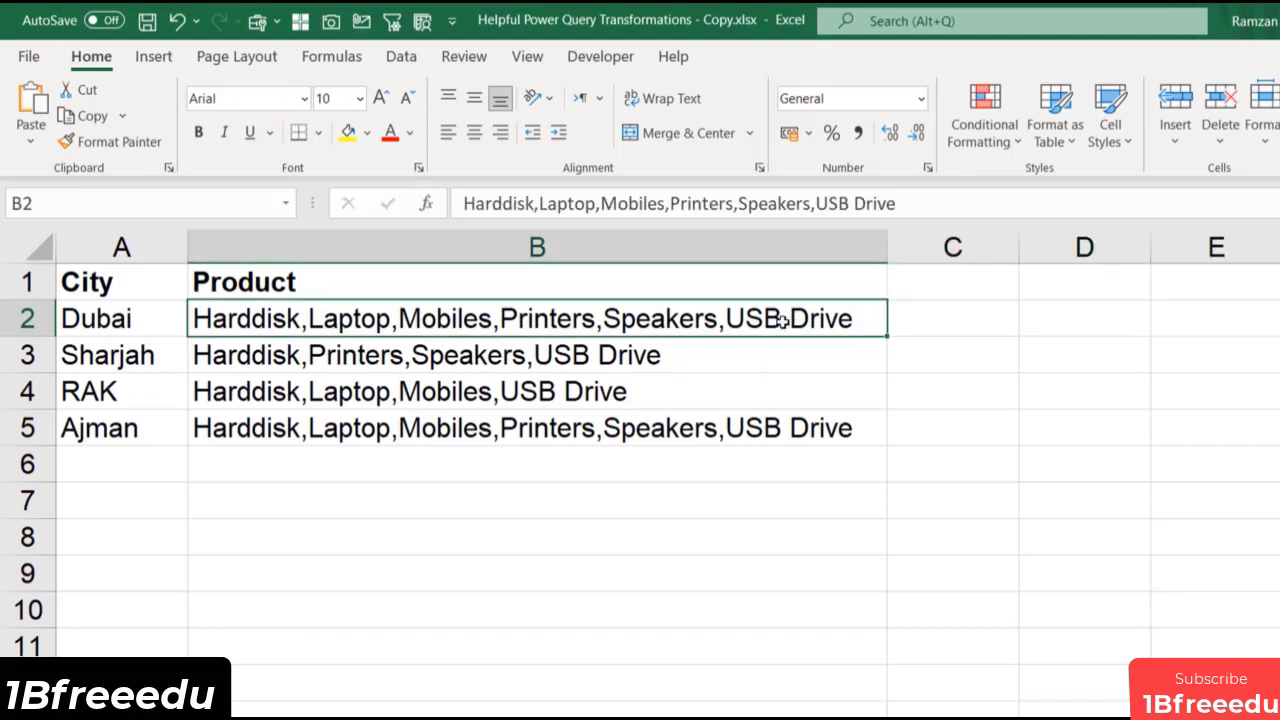
left_click_drag(433, 315, 471, 634)
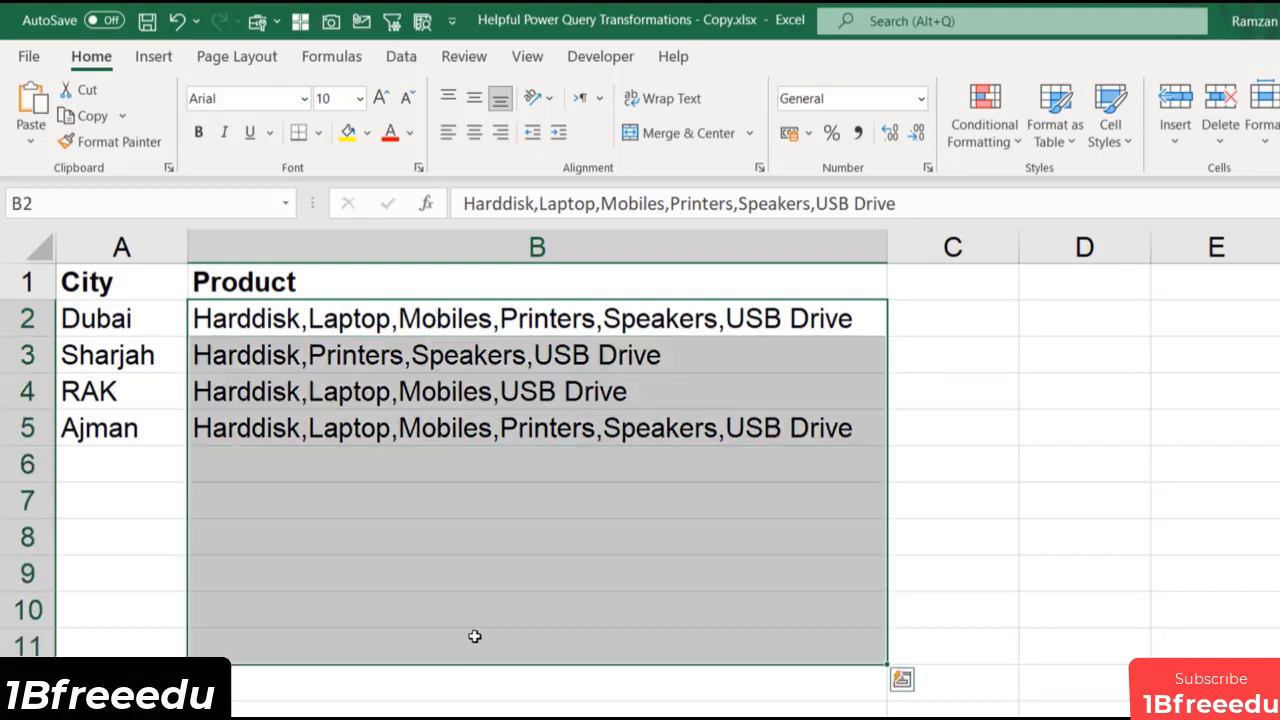
left_click(409, 318)
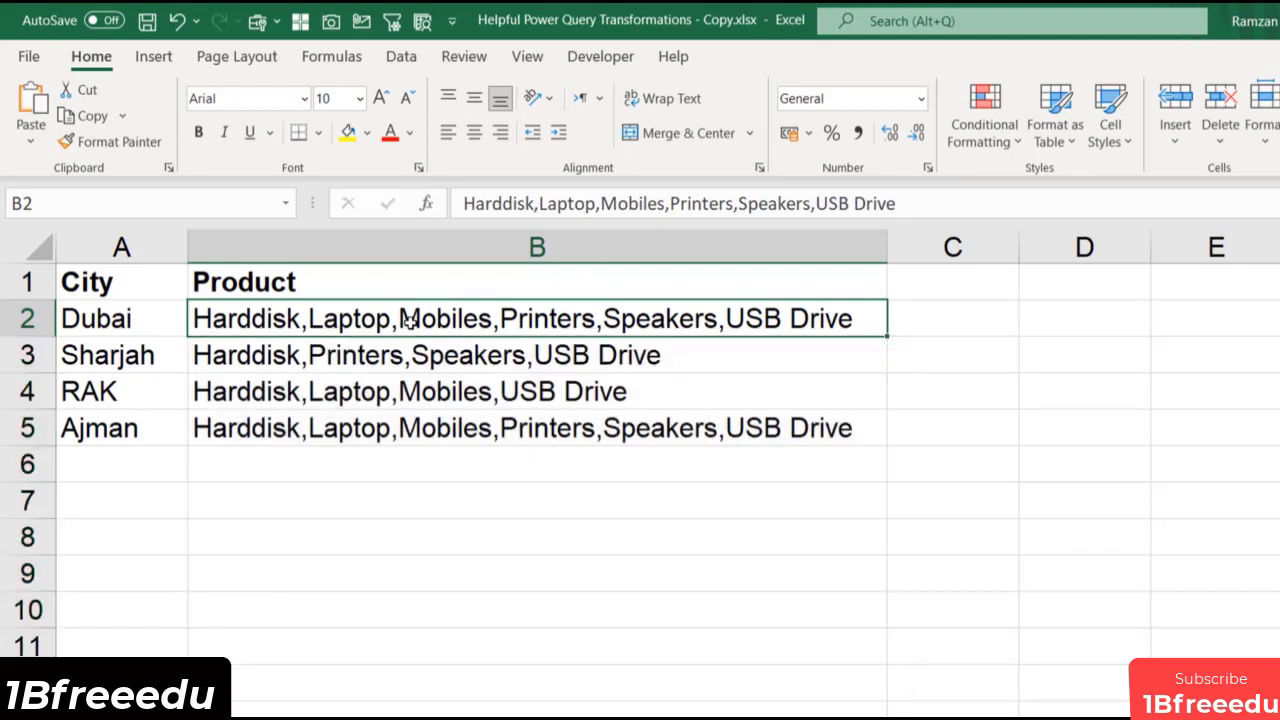
left_click(497, 231)
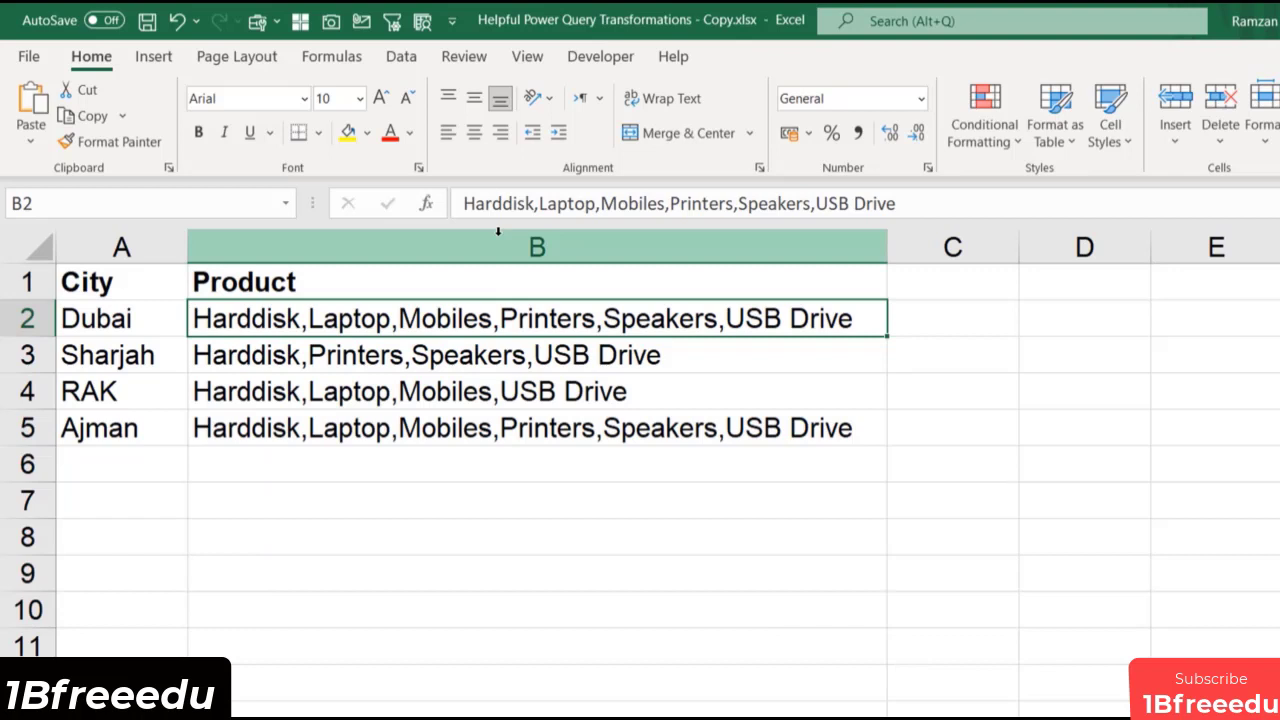
left_click(497, 391)
left_click(385, 330)
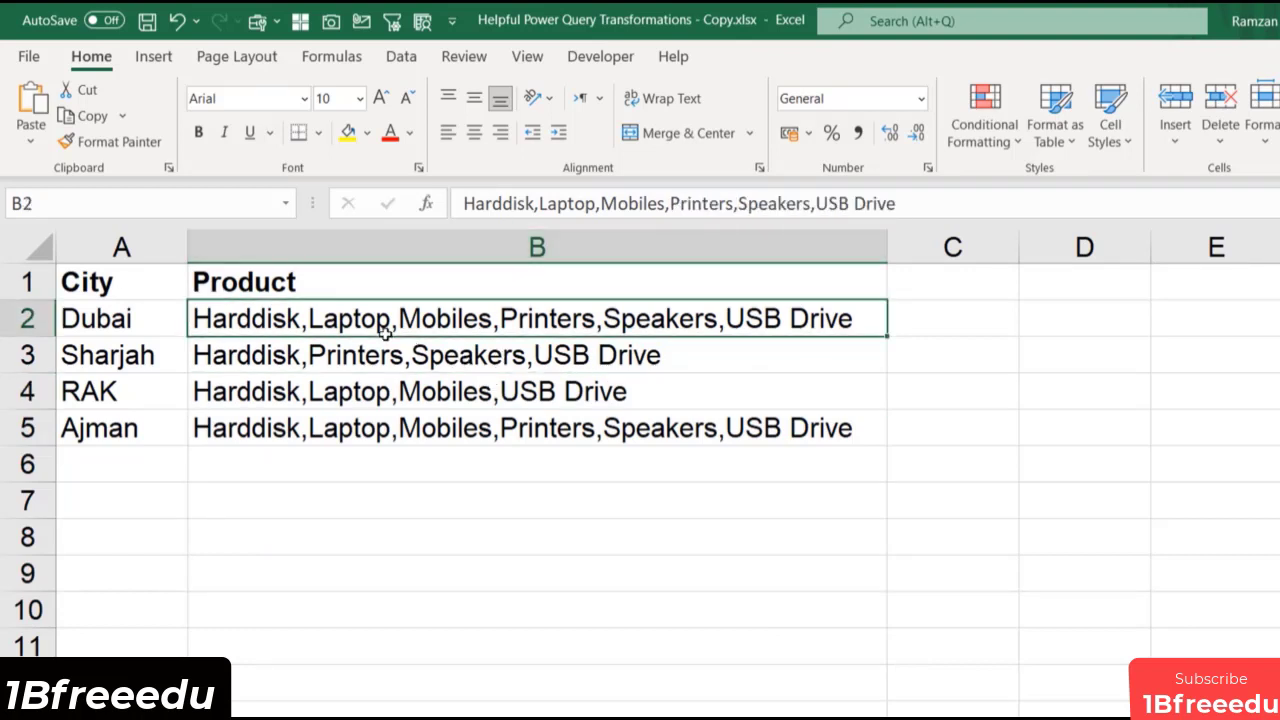
Step: Bring the range A1:B5 into Power Query as a table with headers
left_click(405, 60)
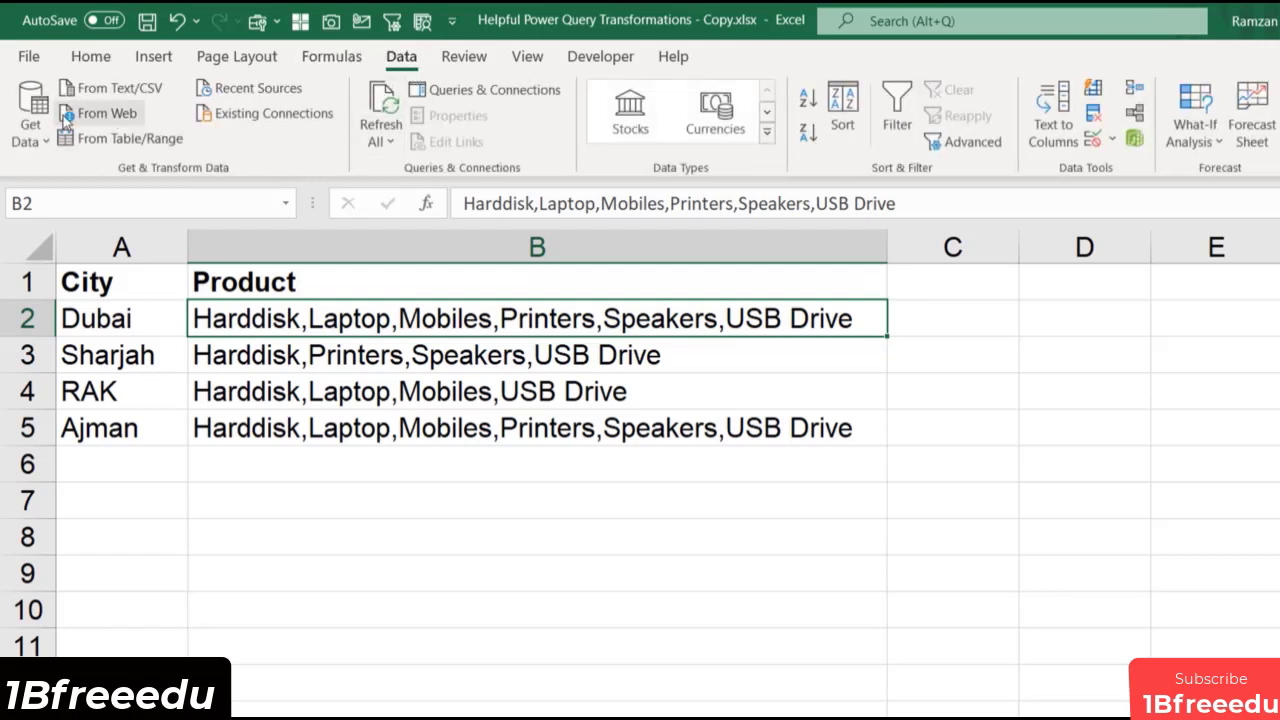
left_click(140, 140)
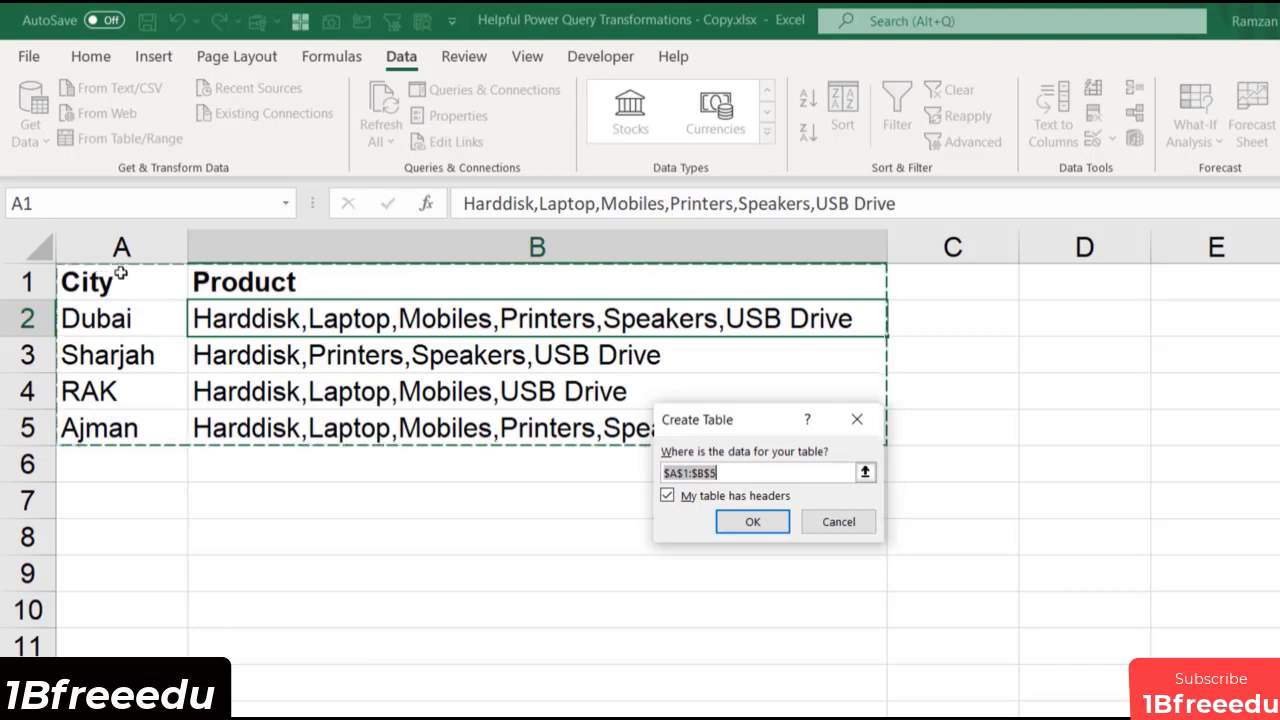
left_click(750, 522)
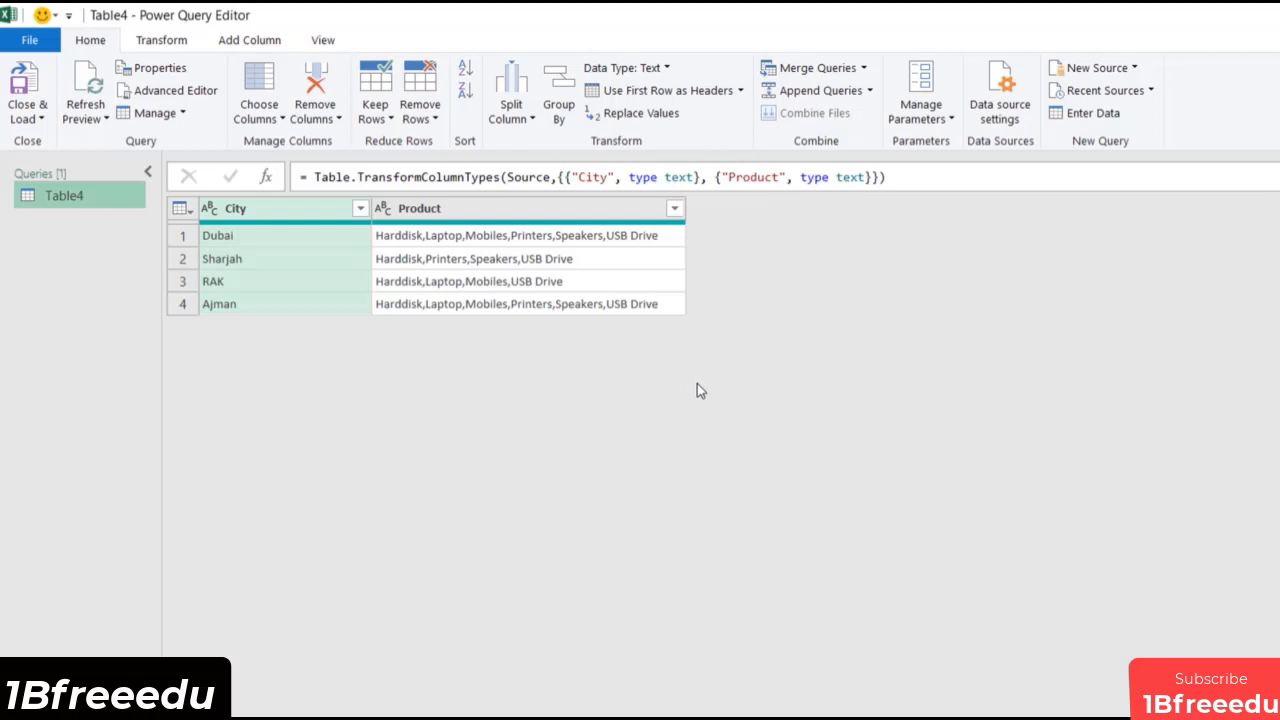
key("ctrl+shift+plus")
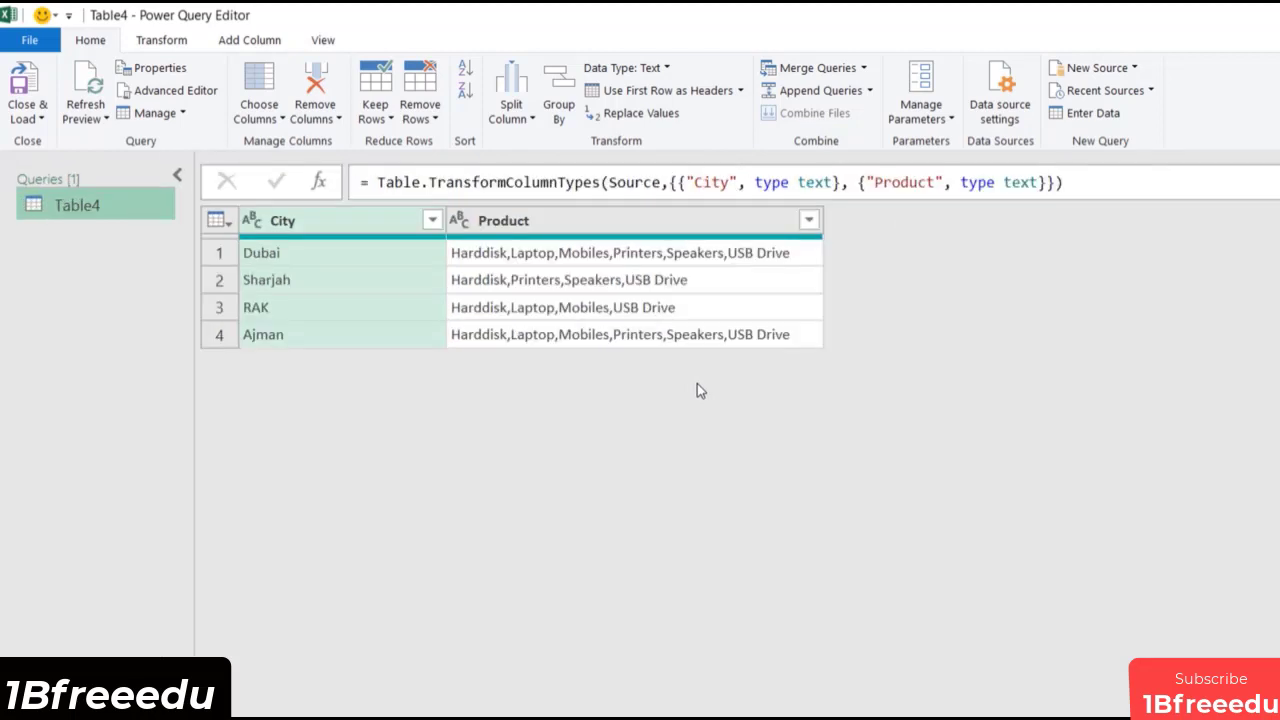
key("ctrl+shift+plus")
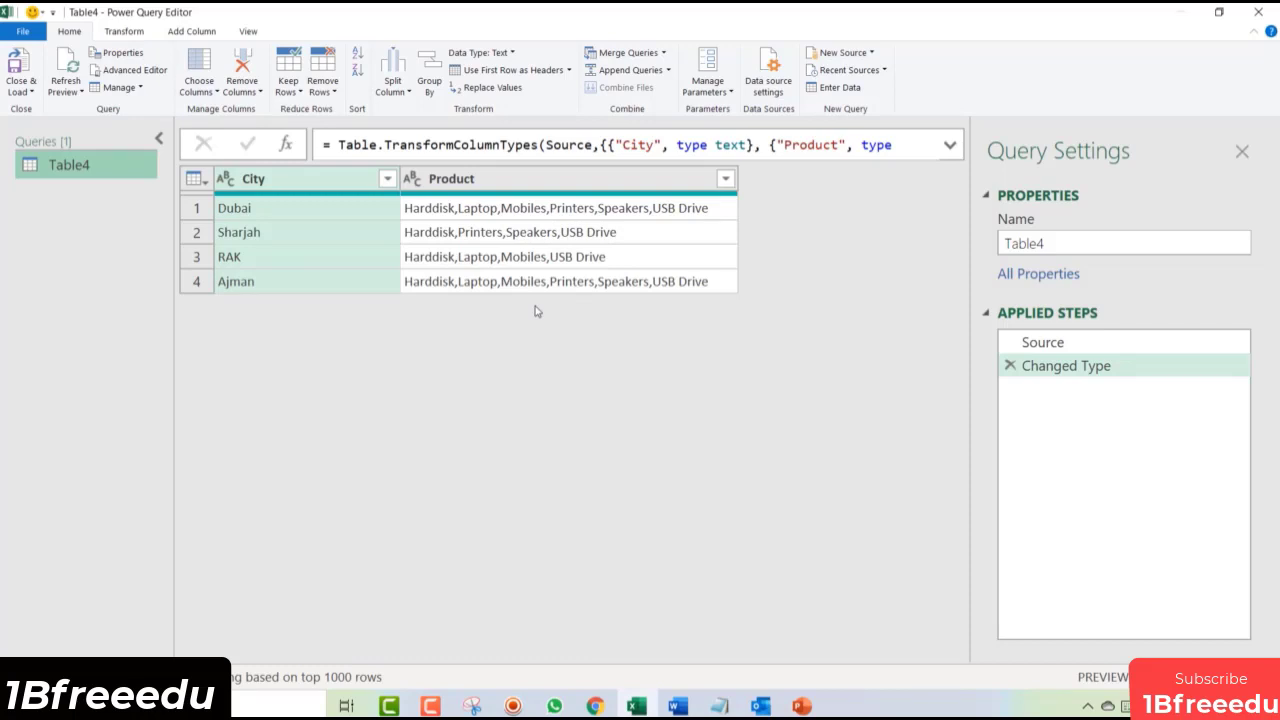
Step: Split the Product column by comma at each occurrence of the delimiter, into rows
left_click(550, 184)
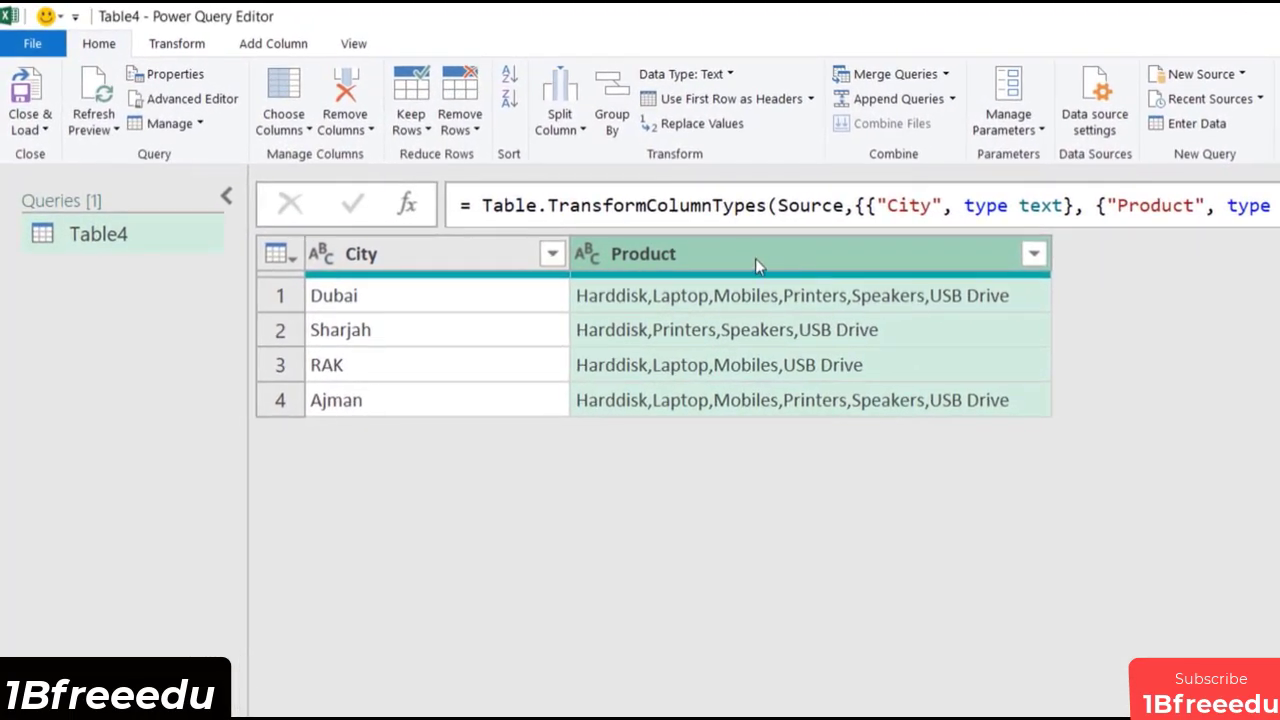
left_click(182, 47)
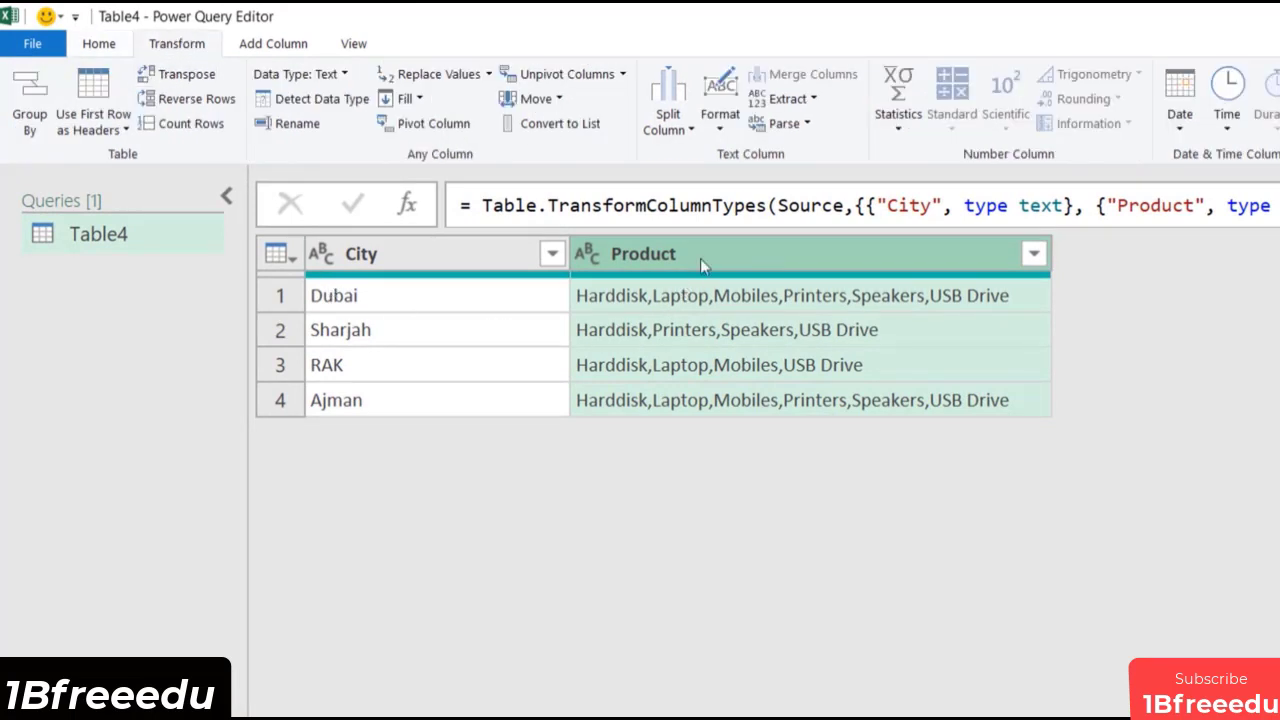
left_click(677, 131)
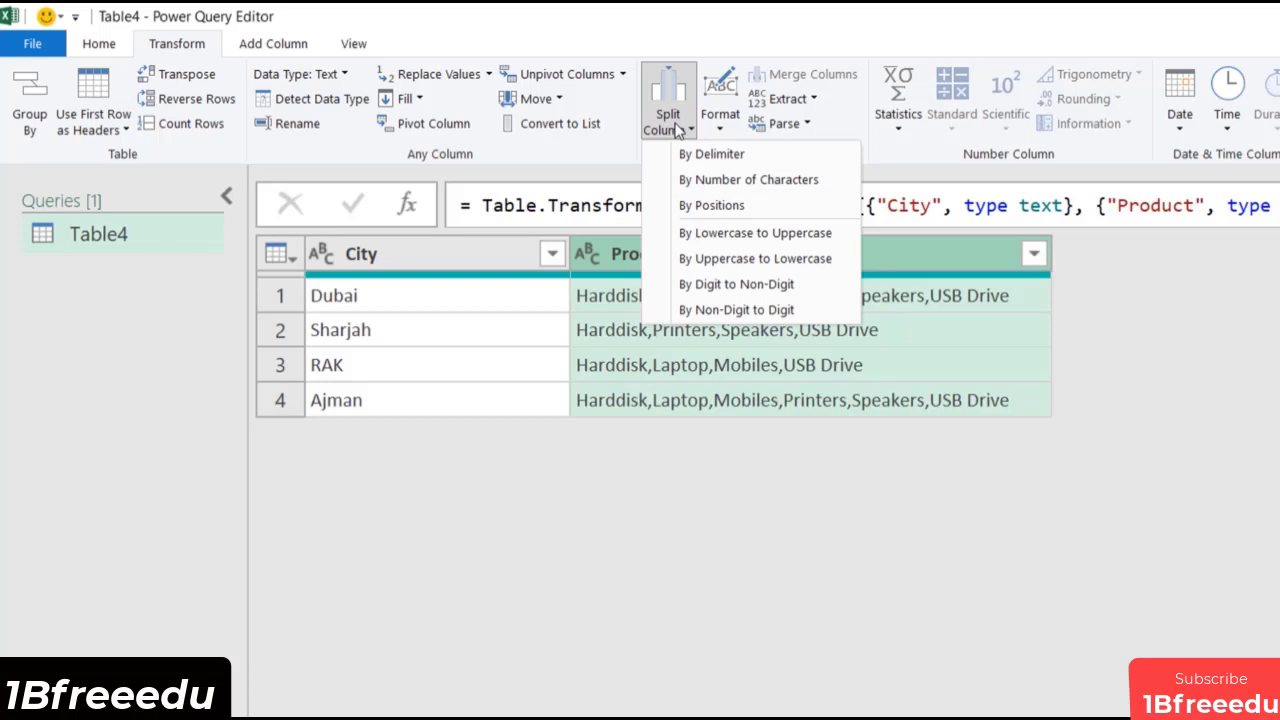
left_click(790, 160)
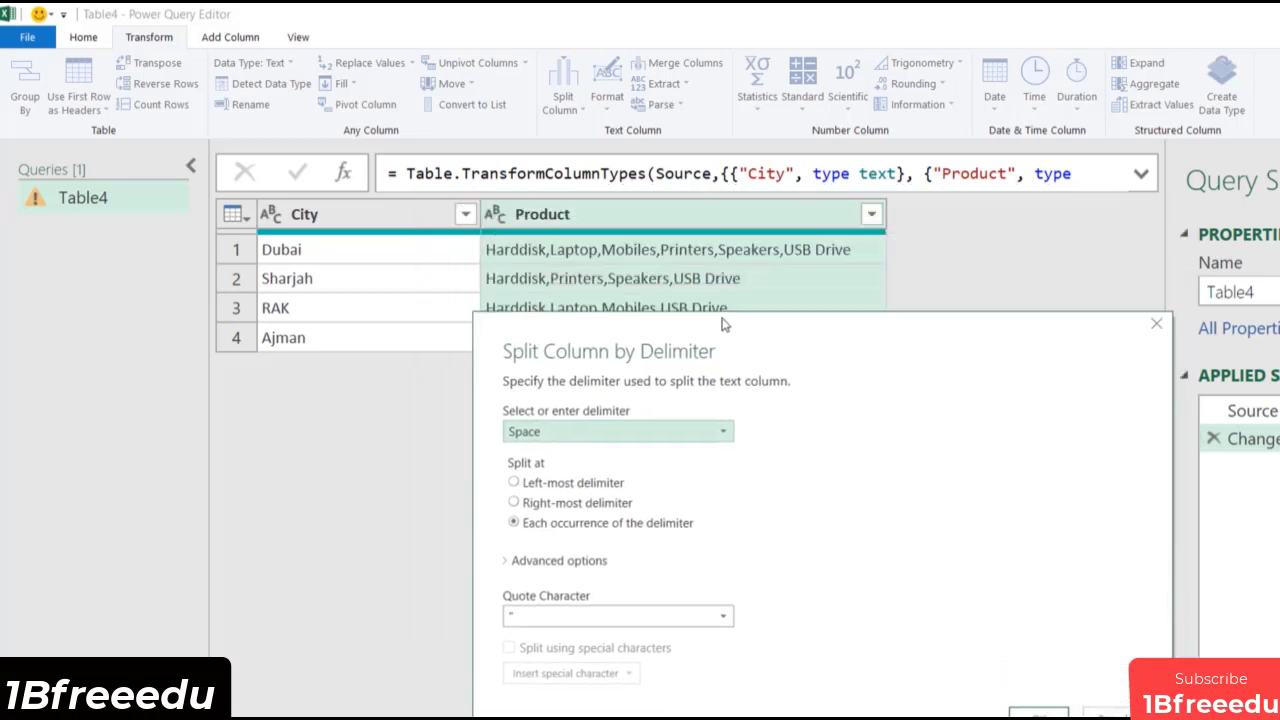
left_click_drag(725, 321, 713, 309)
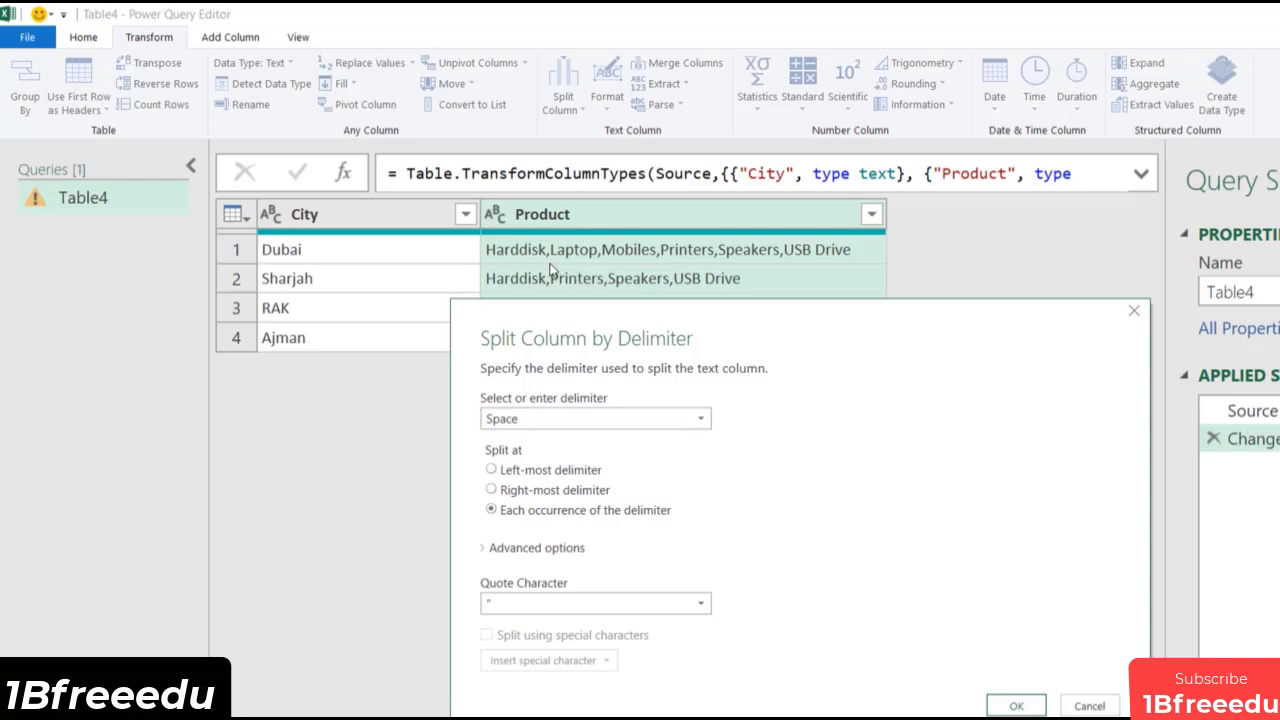
left_click(670, 421)
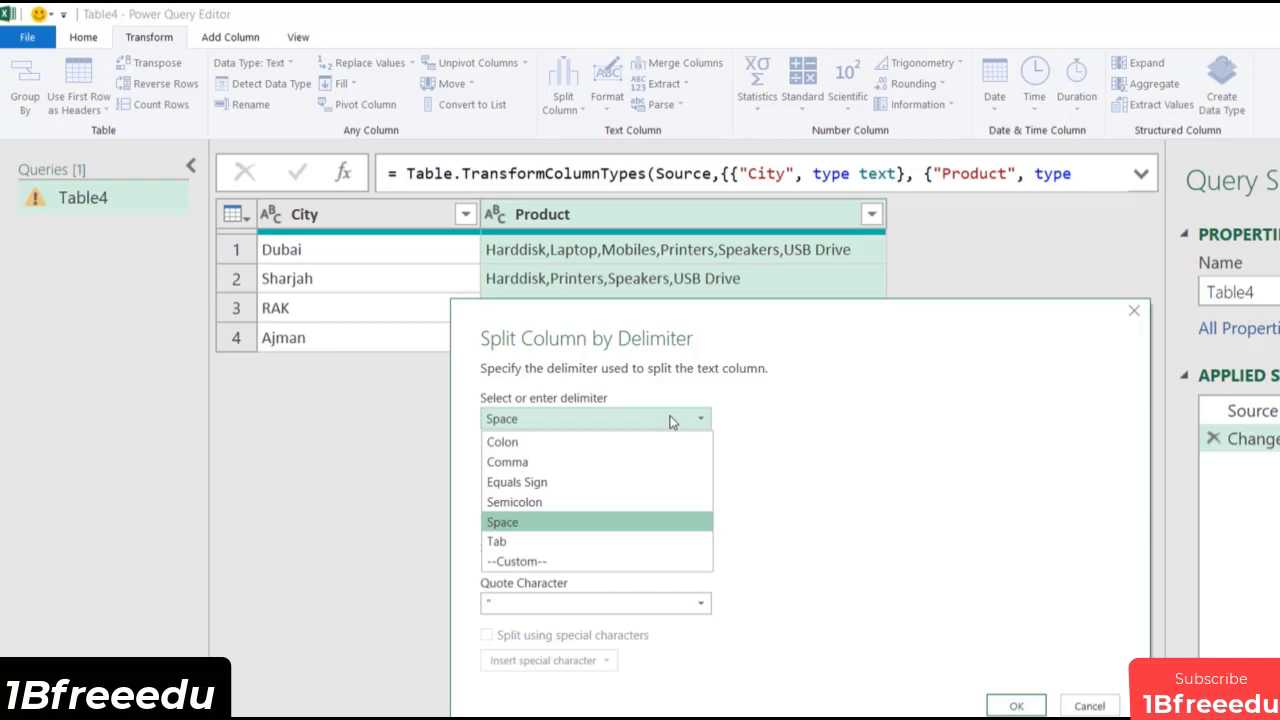
left_click(613, 463)
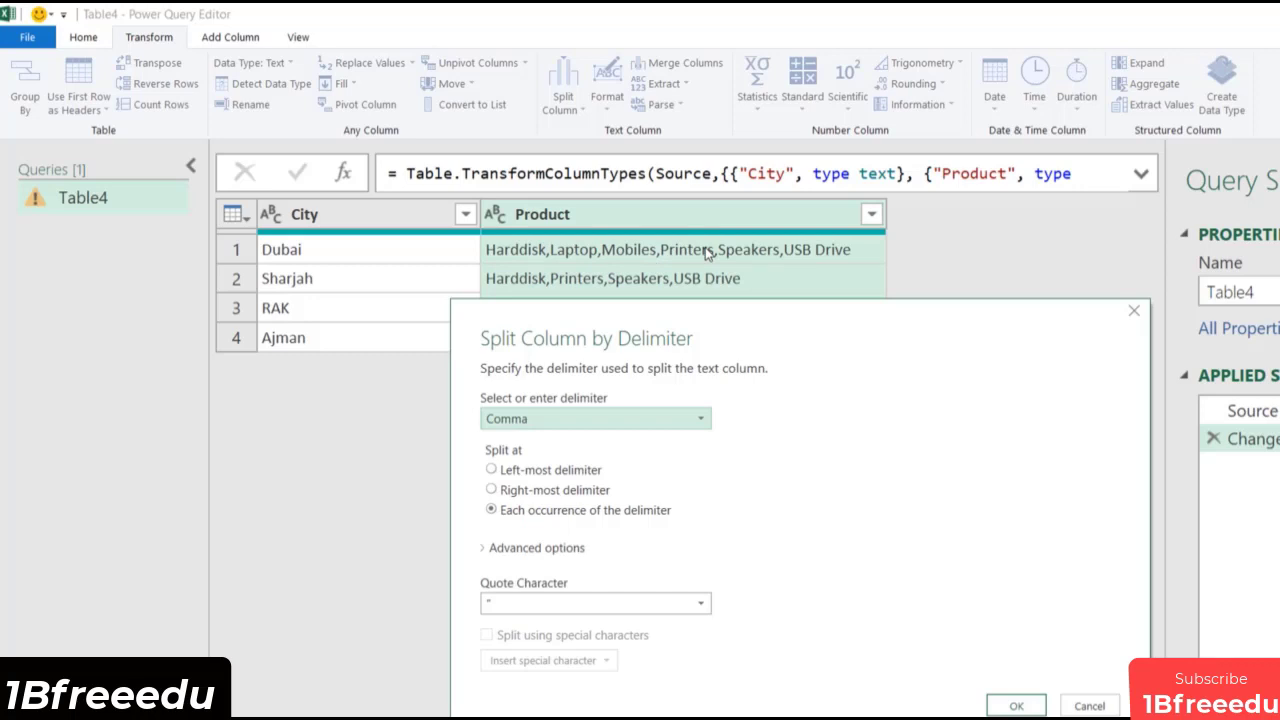
left_click(486, 552)
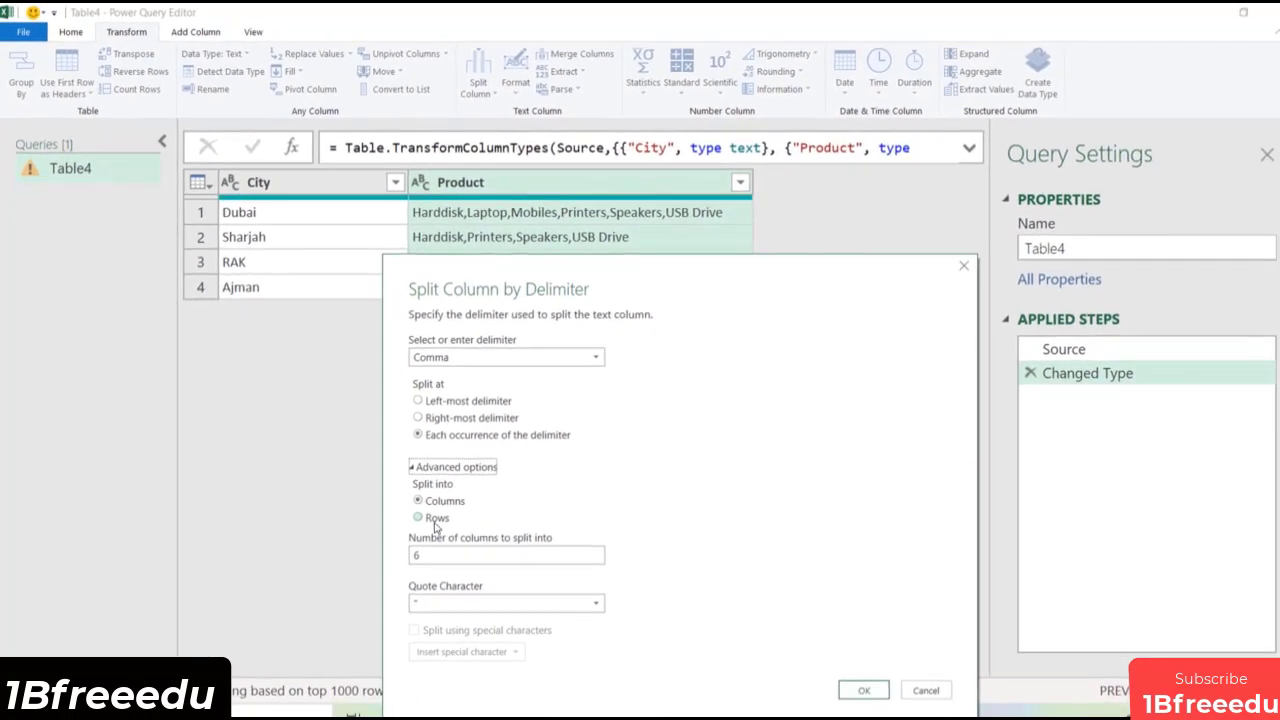
left_click(435, 520)
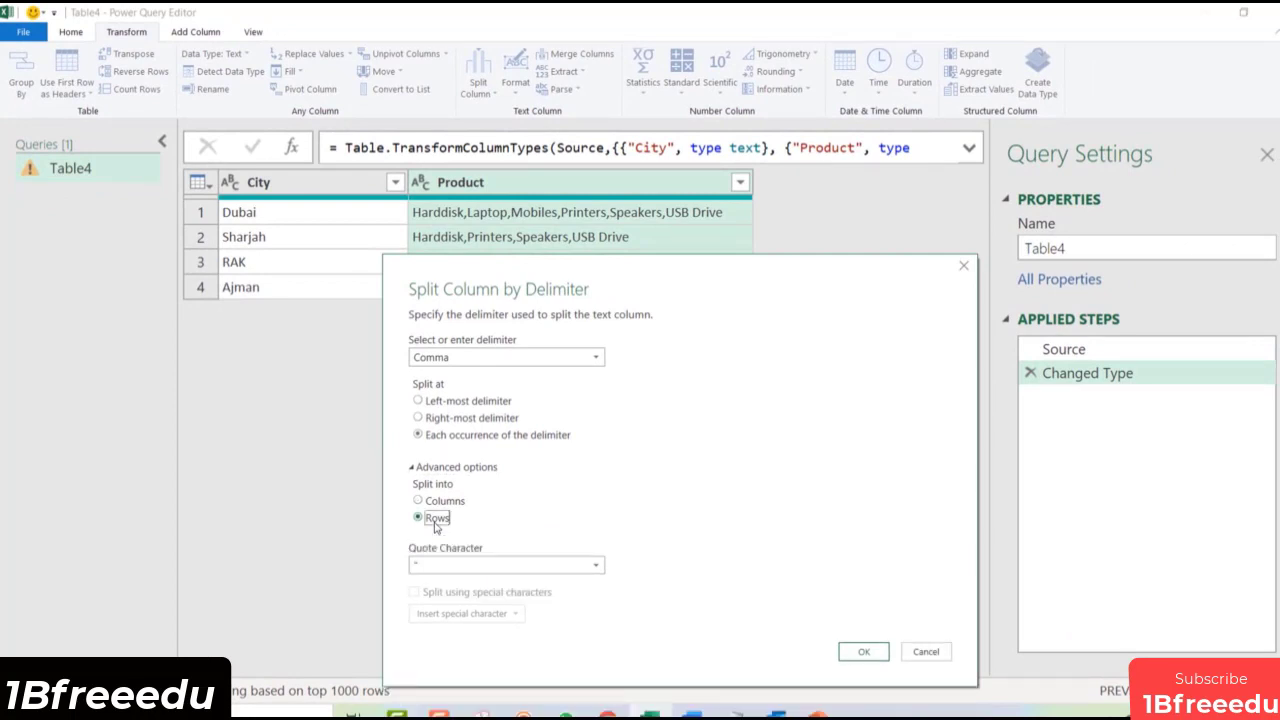
left_click(864, 652)
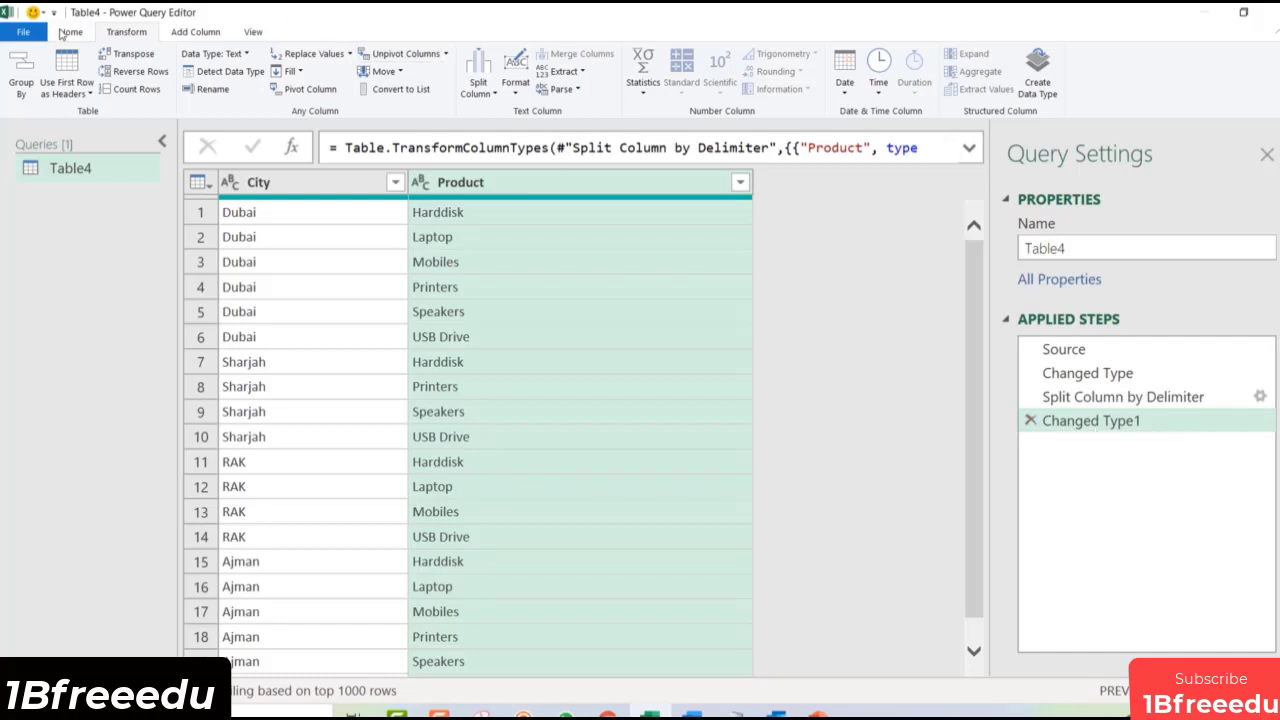
Step: Load the split query into the workbook with Close & Load
left_click(30, 33)
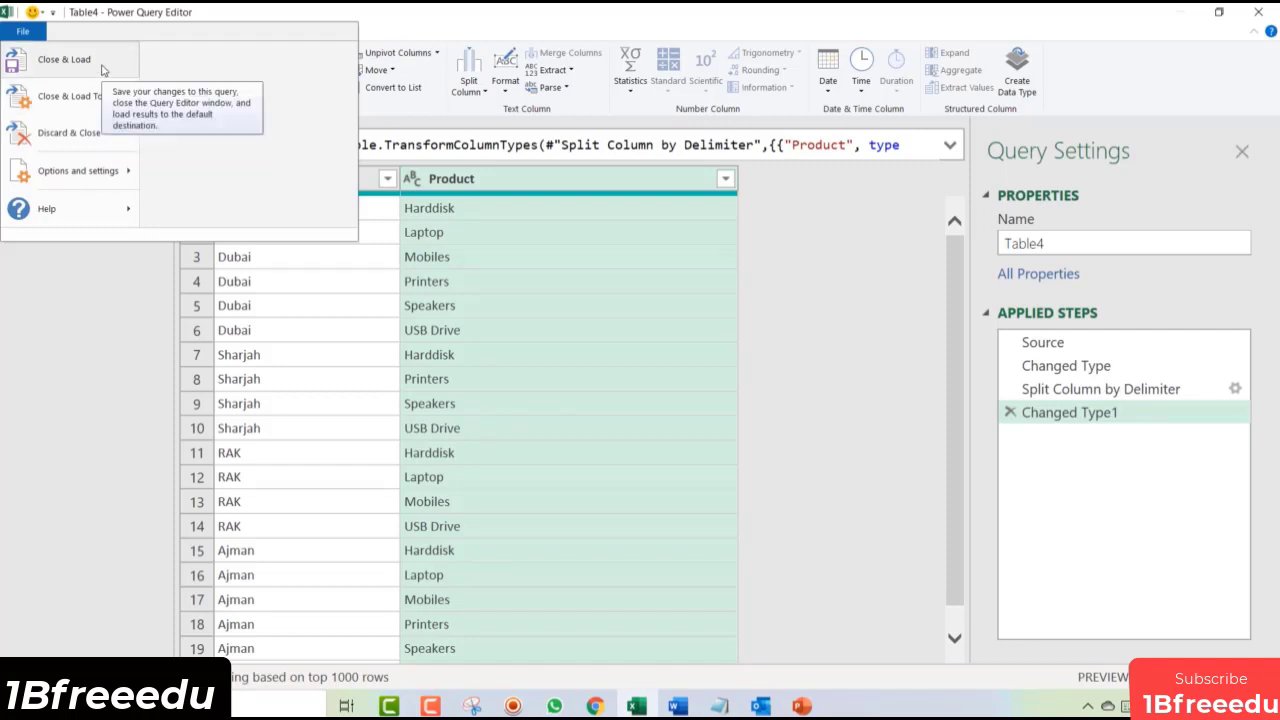
left_click(101, 70)
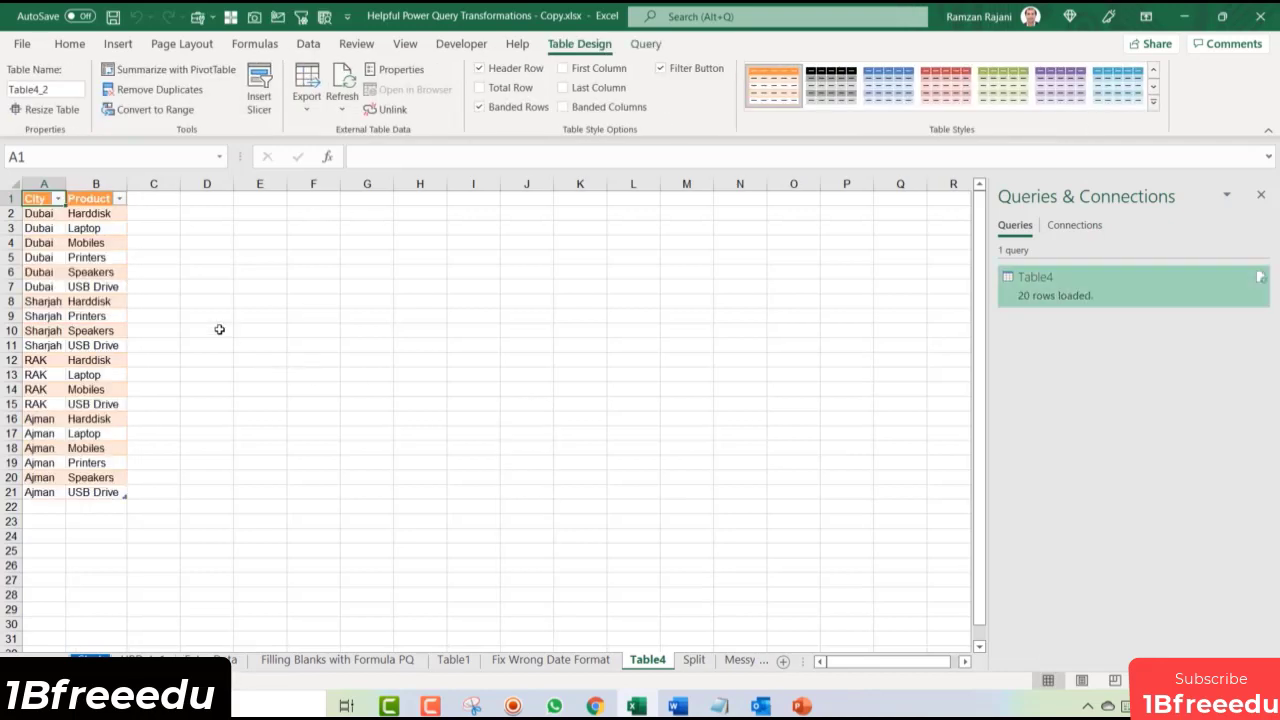
scroll(219, 329, "up", 3)
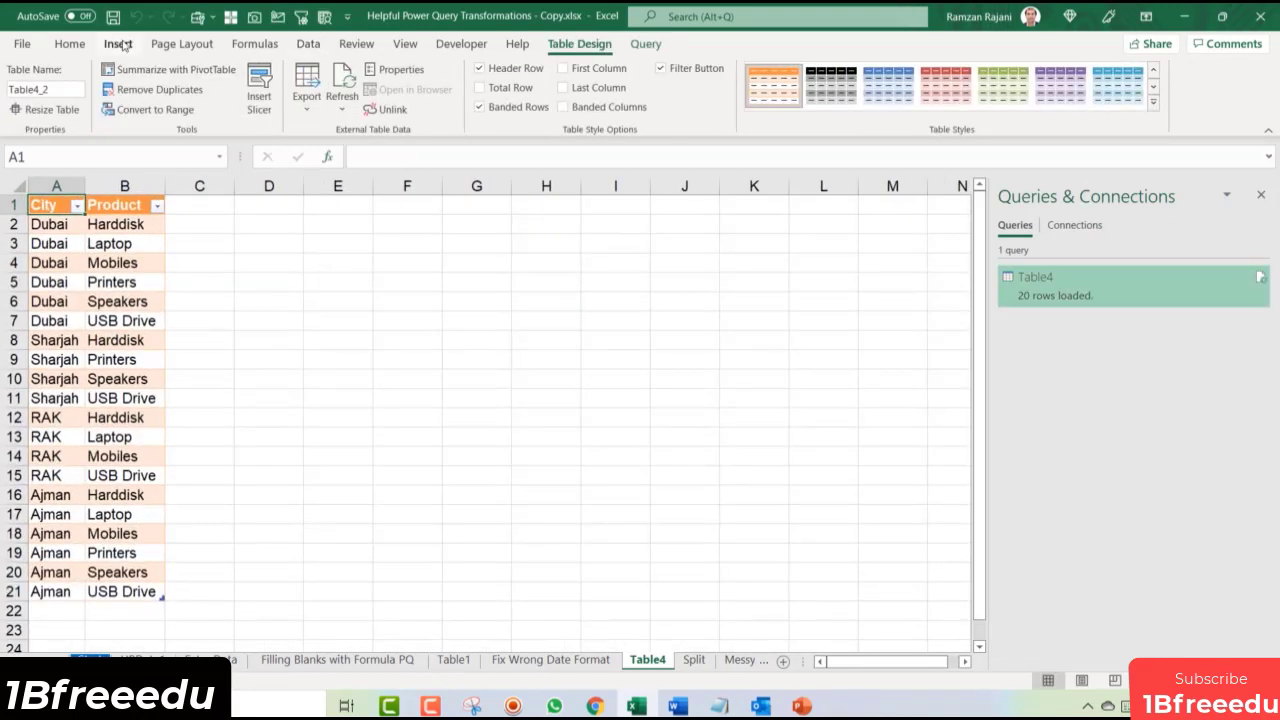
Step: Insert a PivotTable from the loaded table at cell D2 of the existing worksheet, with City in Rows and Product in Values
left_click(118, 44)
left_click(31, 78)
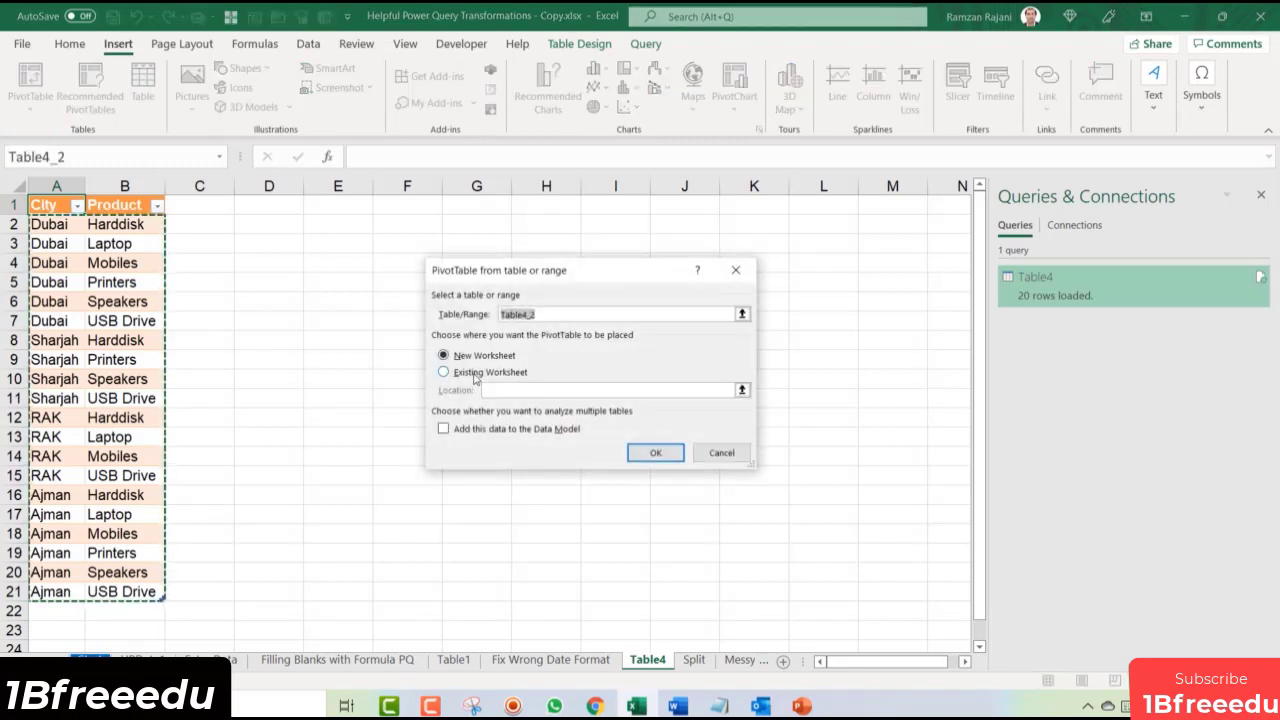
left_click(478, 374)
left_click(289, 218)
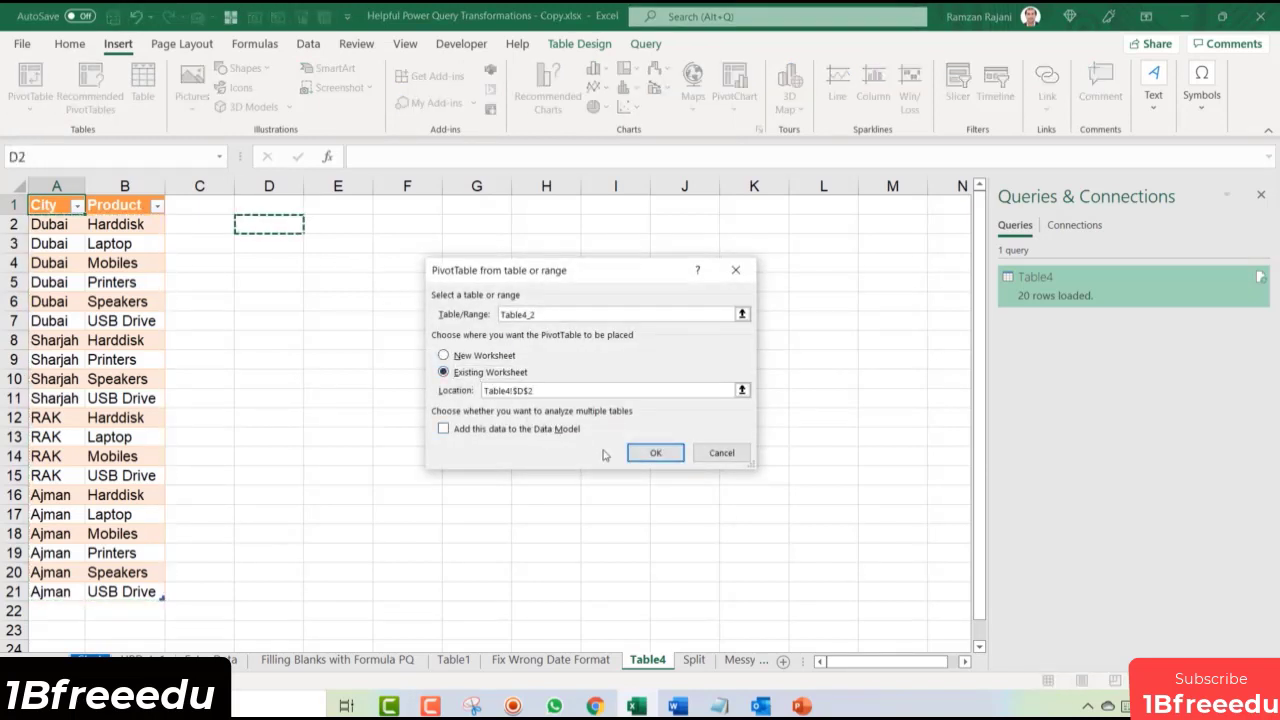
left_click(657, 456)
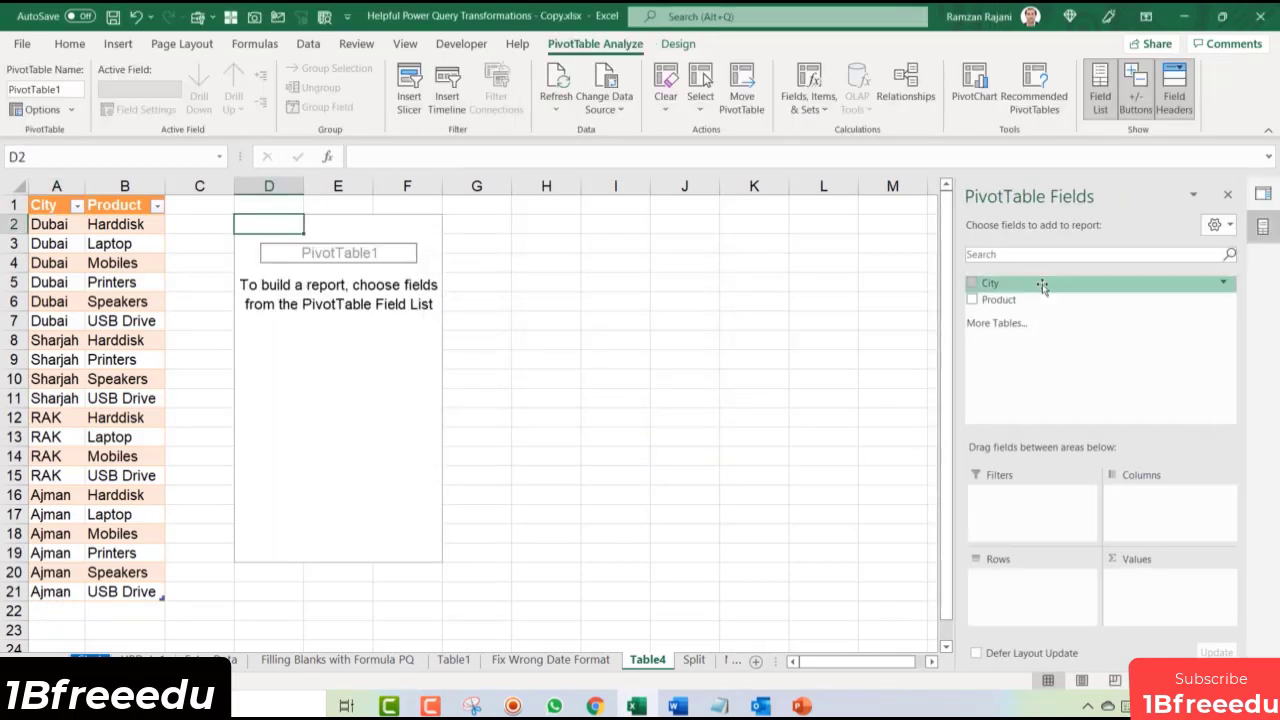
left_click_drag(1037, 297, 1057, 598)
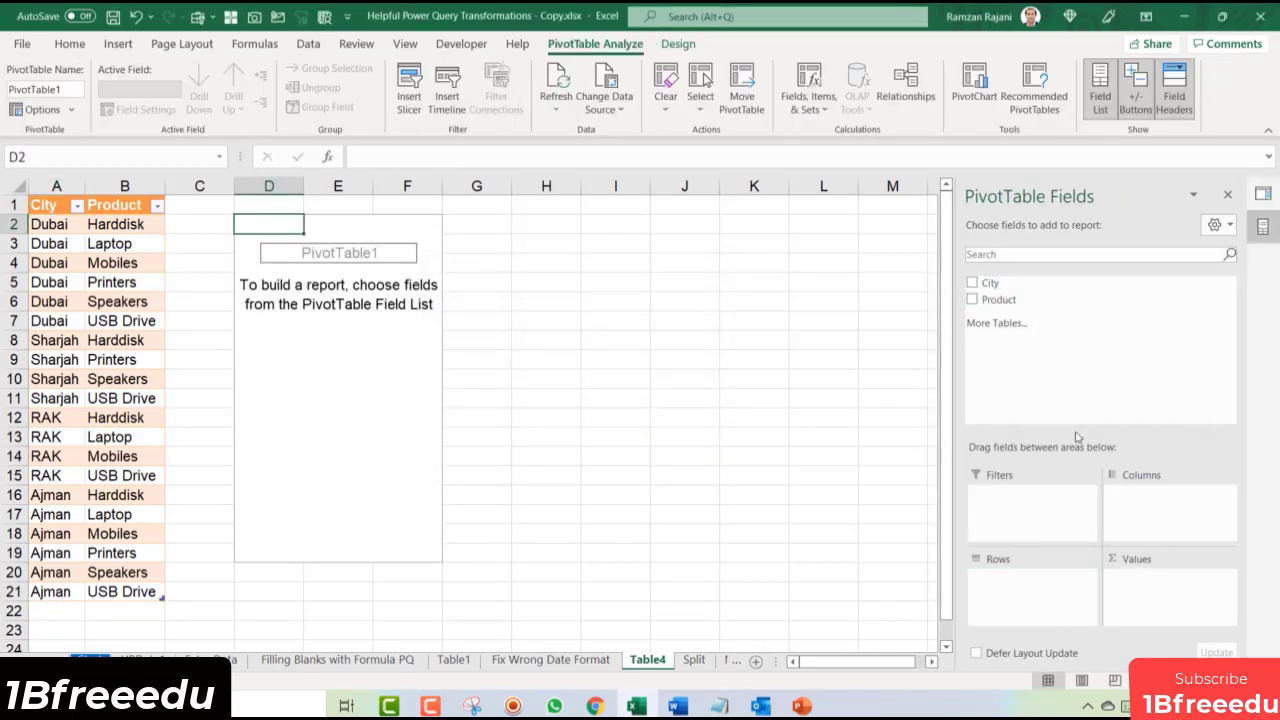
left_click_drag(1028, 300, 1135, 591)
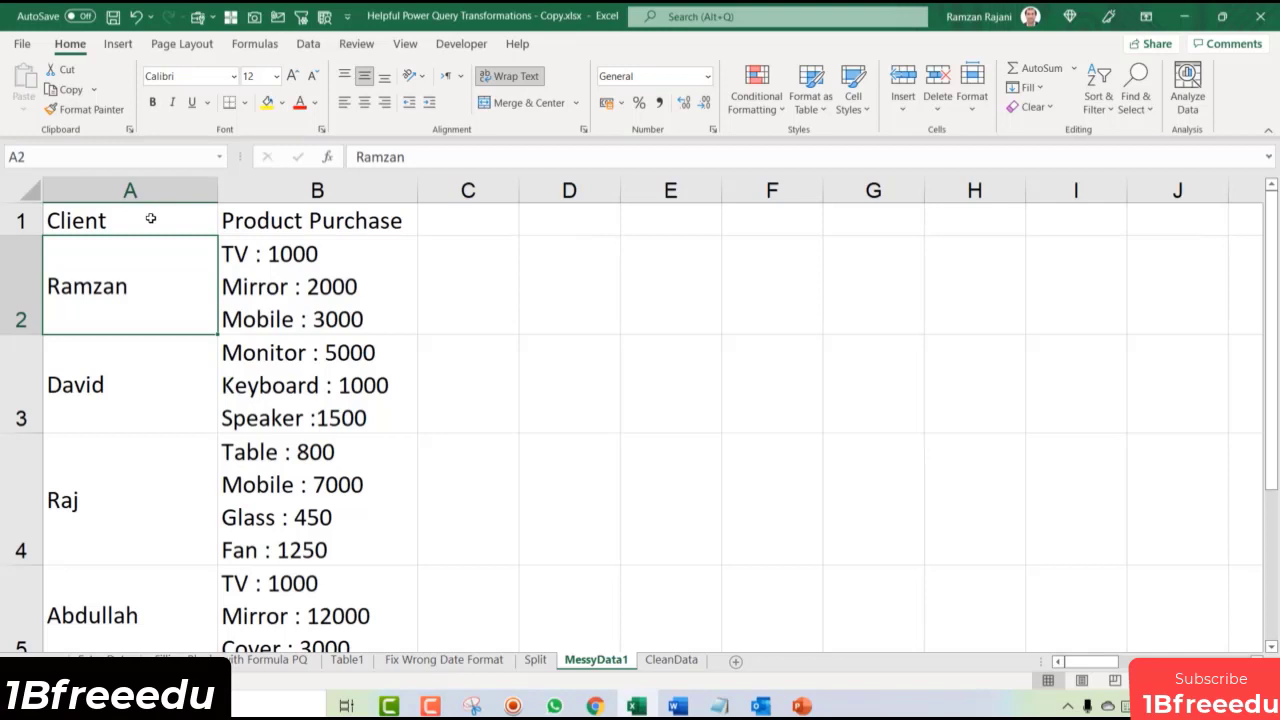
Step: Examine the Client and Product Purchase columns on the MessyData1 sheet, including the multi-line product and amount entries
left_click_drag(149, 217, 229, 286)
left_click(151, 285)
left_click(305, 272)
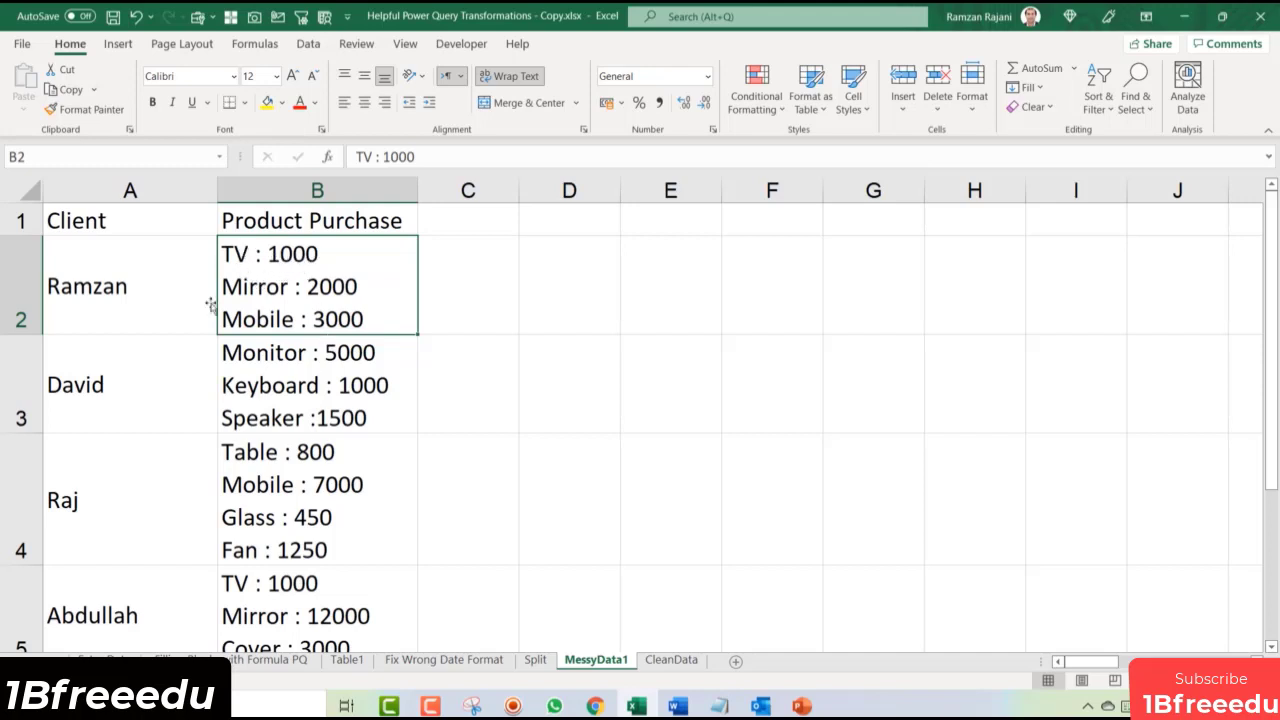
left_click_drag(119, 222, 423, 571)
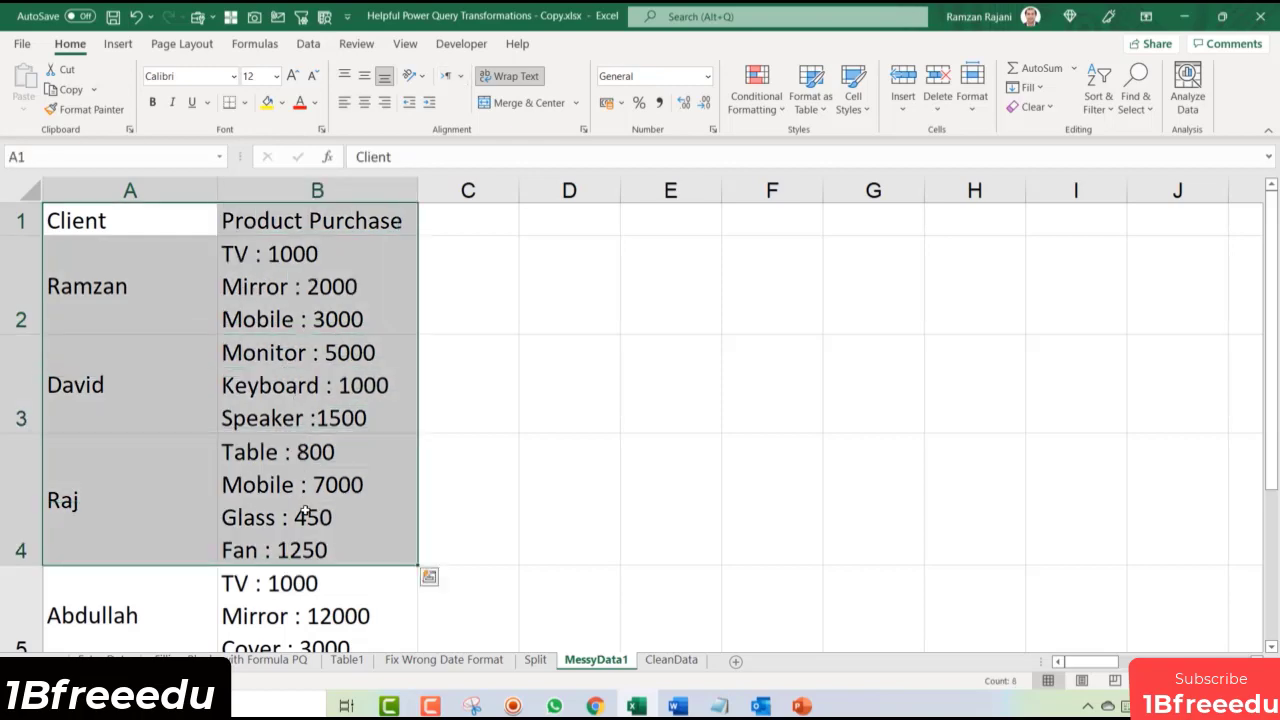
left_click(405, 555)
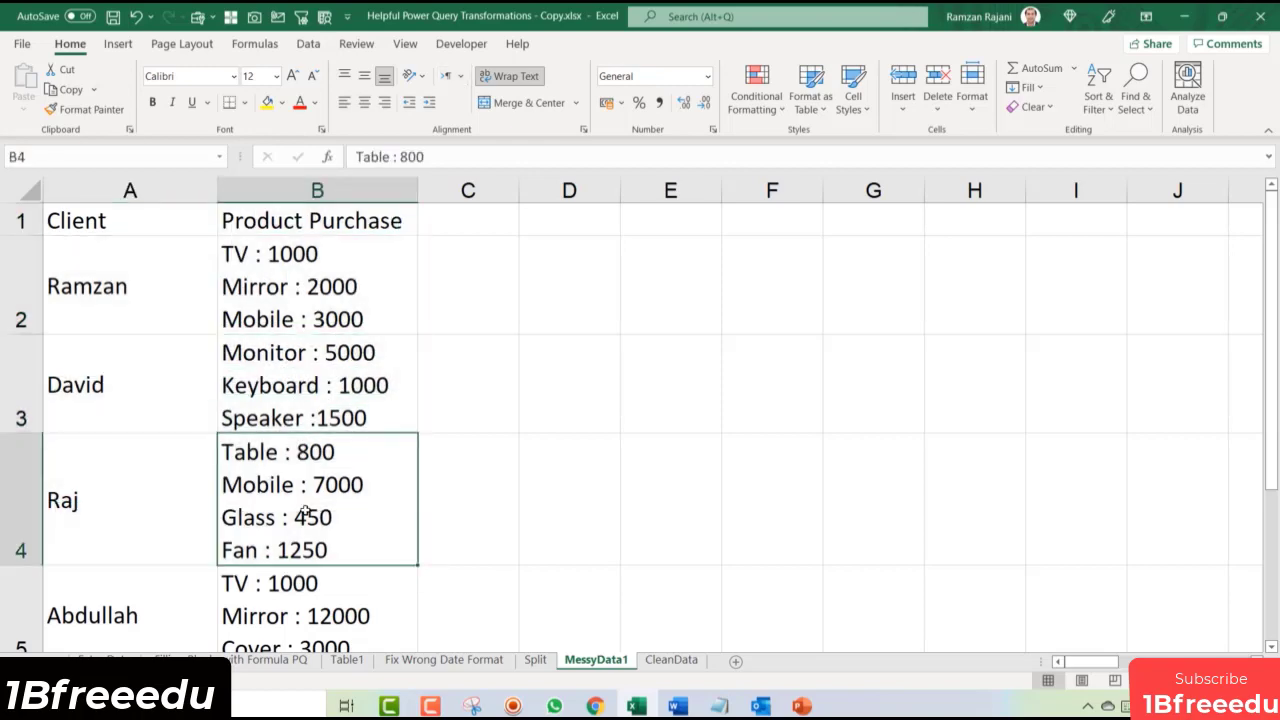
Step: Compare the target Client, Product and Amount layout on the CleanData sheet with the multi-line purchases on MessyData1
left_click(679, 667)
left_click_drag(66, 215, 335, 528)
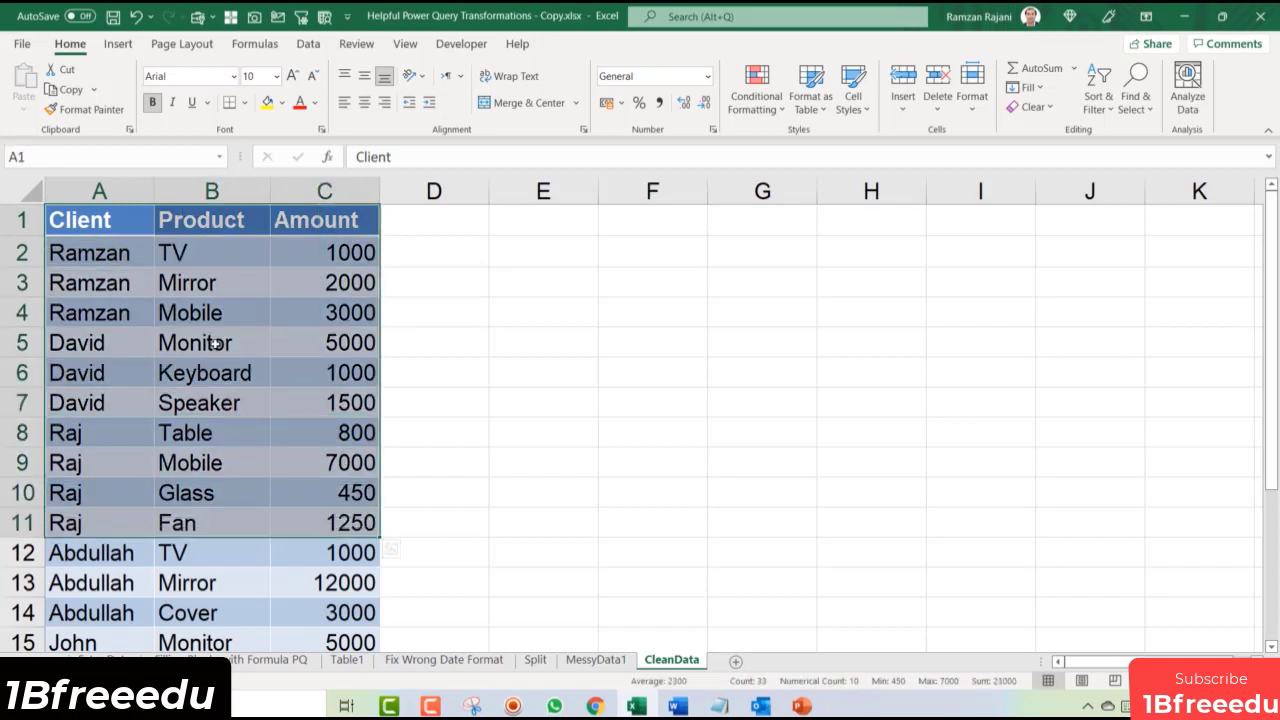
left_click(217, 343)
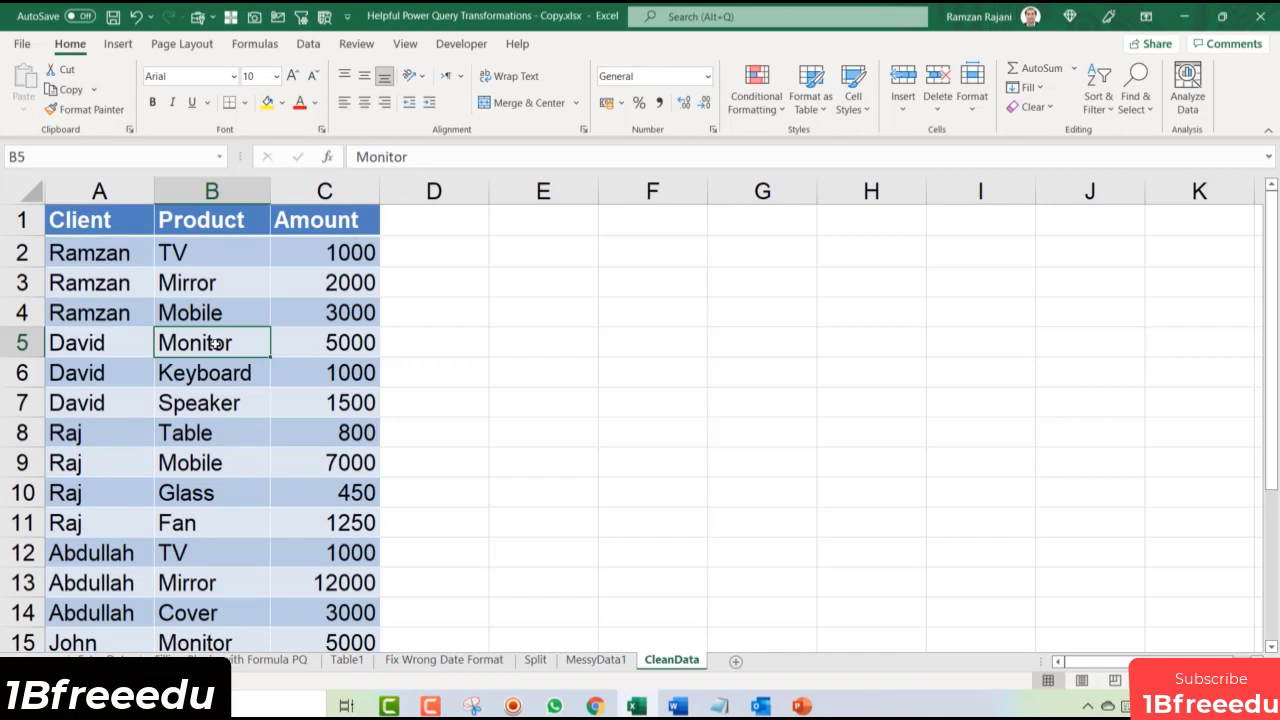
left_click(592, 660)
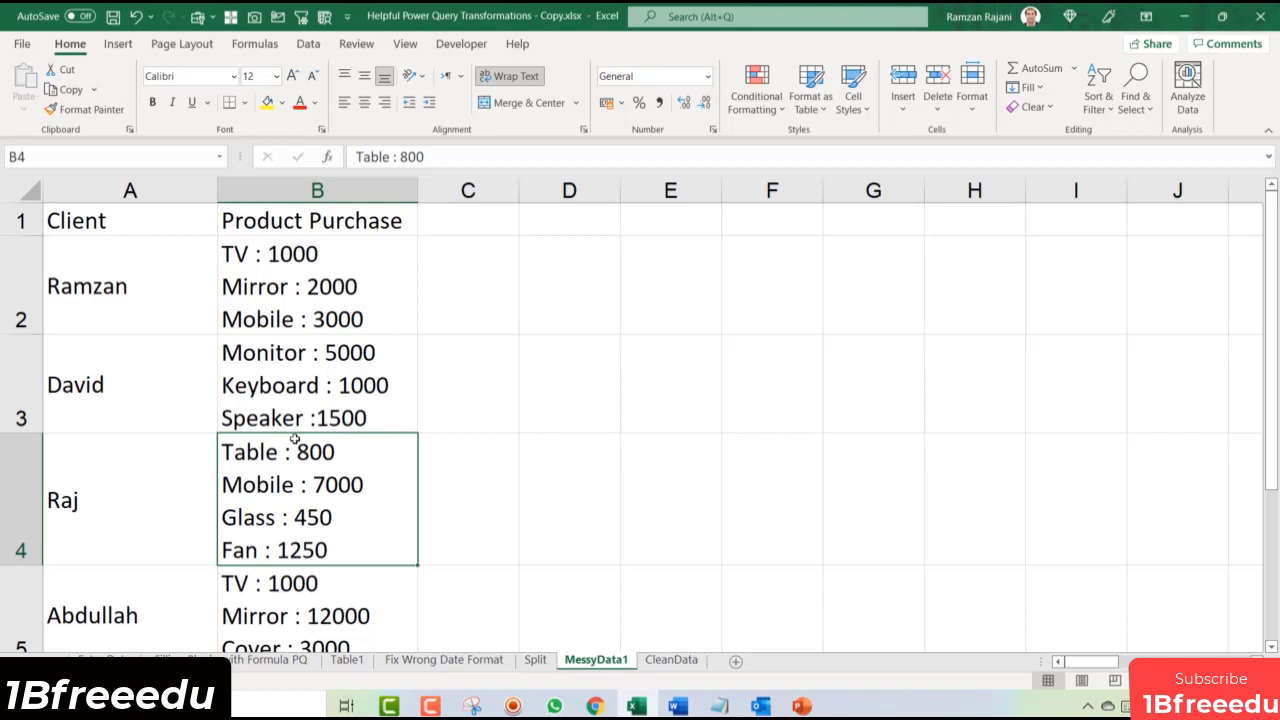
left_click(144, 212)
left_click_drag(211, 256, 323, 486)
Step: Bring the MessyData1 range A1:B7 into Power Query as a table with headers
left_click(160, 282)
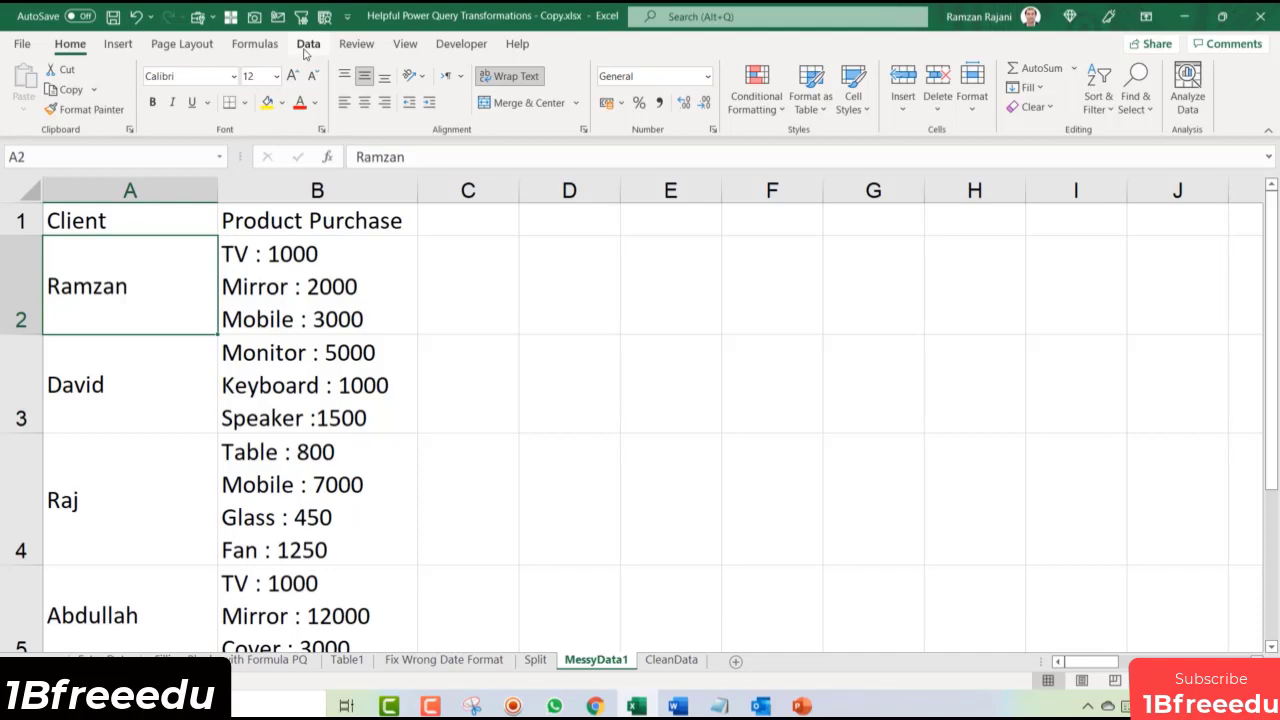
left_click(307, 48)
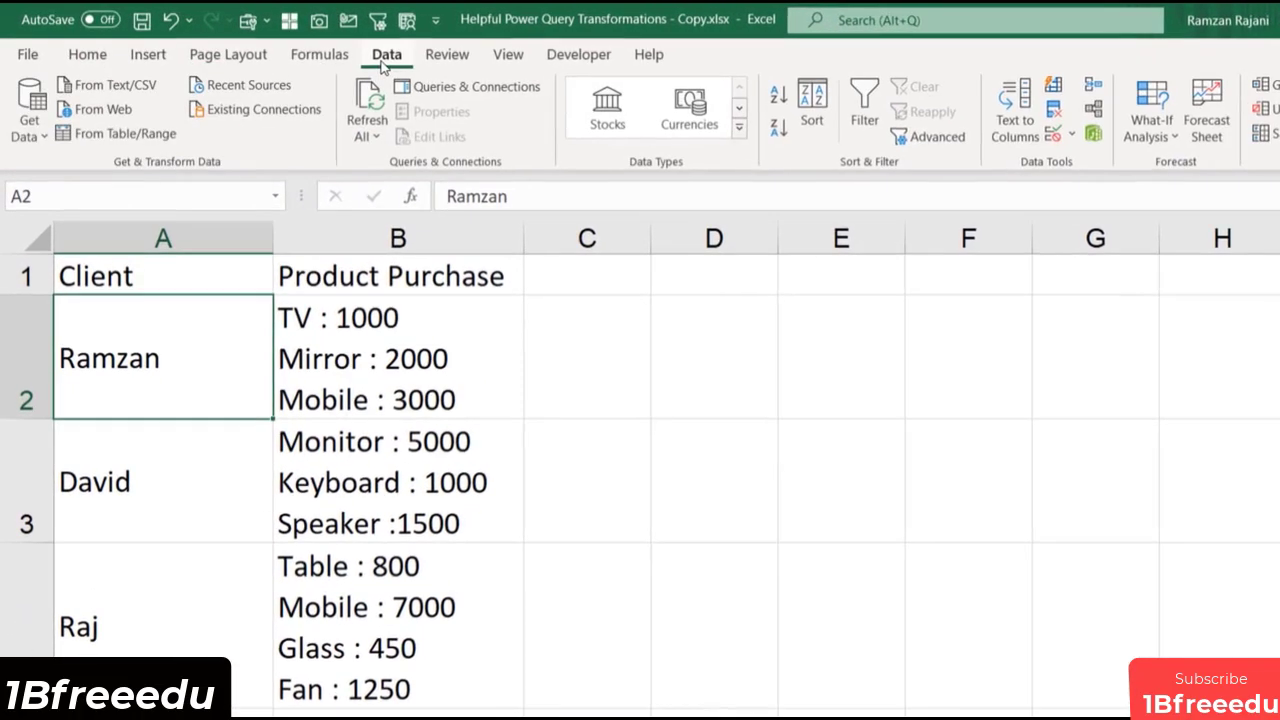
left_click(113, 136)
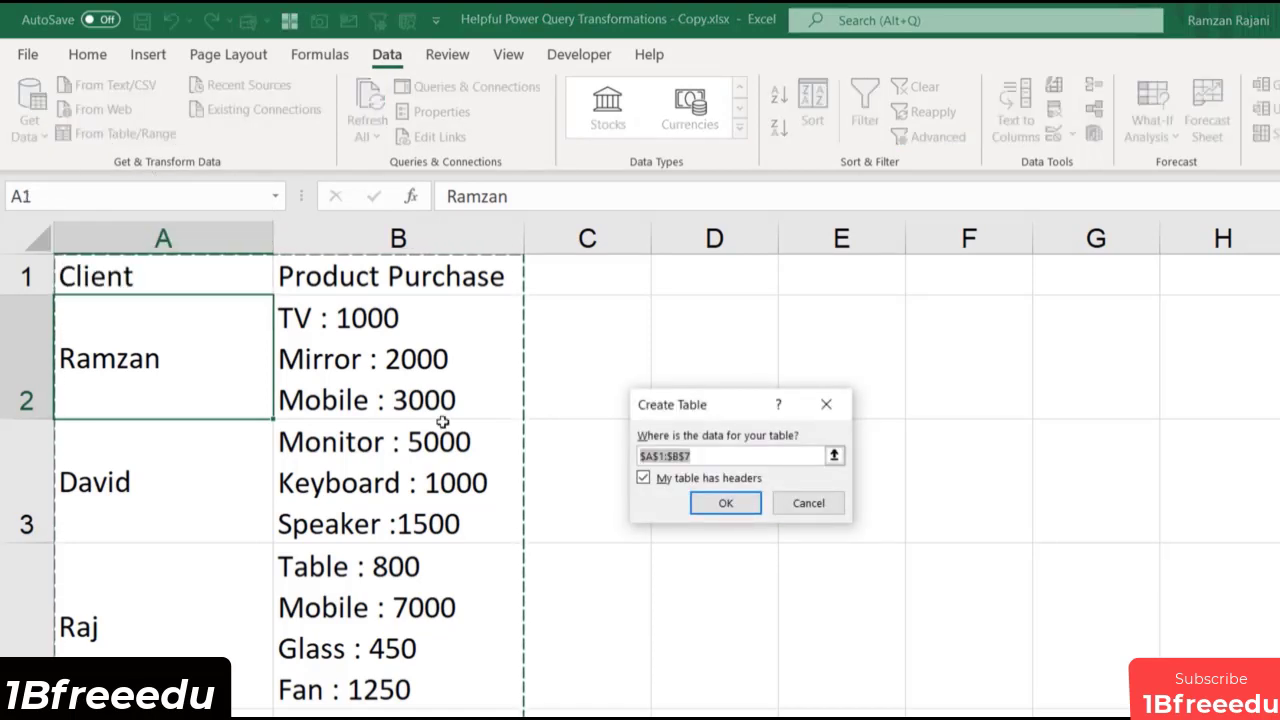
left_click(726, 503)
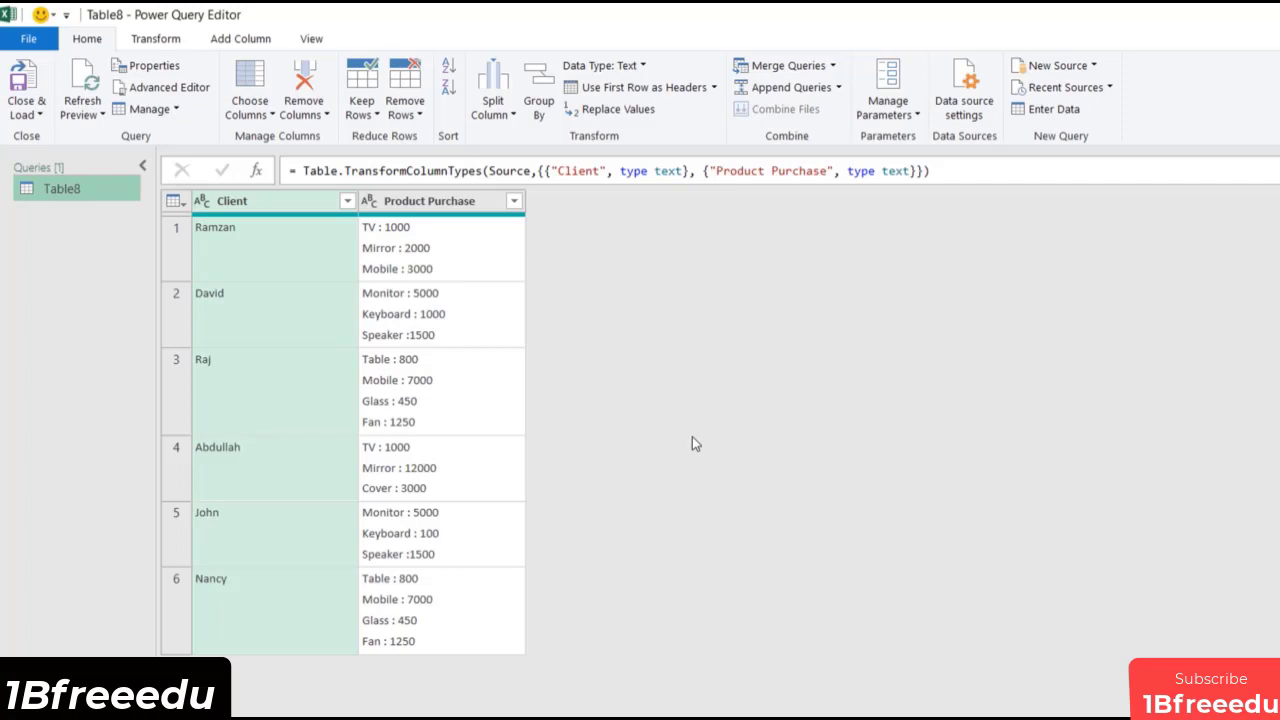
Step: Set up a split of the Product Purchase column by a custom delimiter at each occurrence, into rows
key("ctrl+shift+plus")
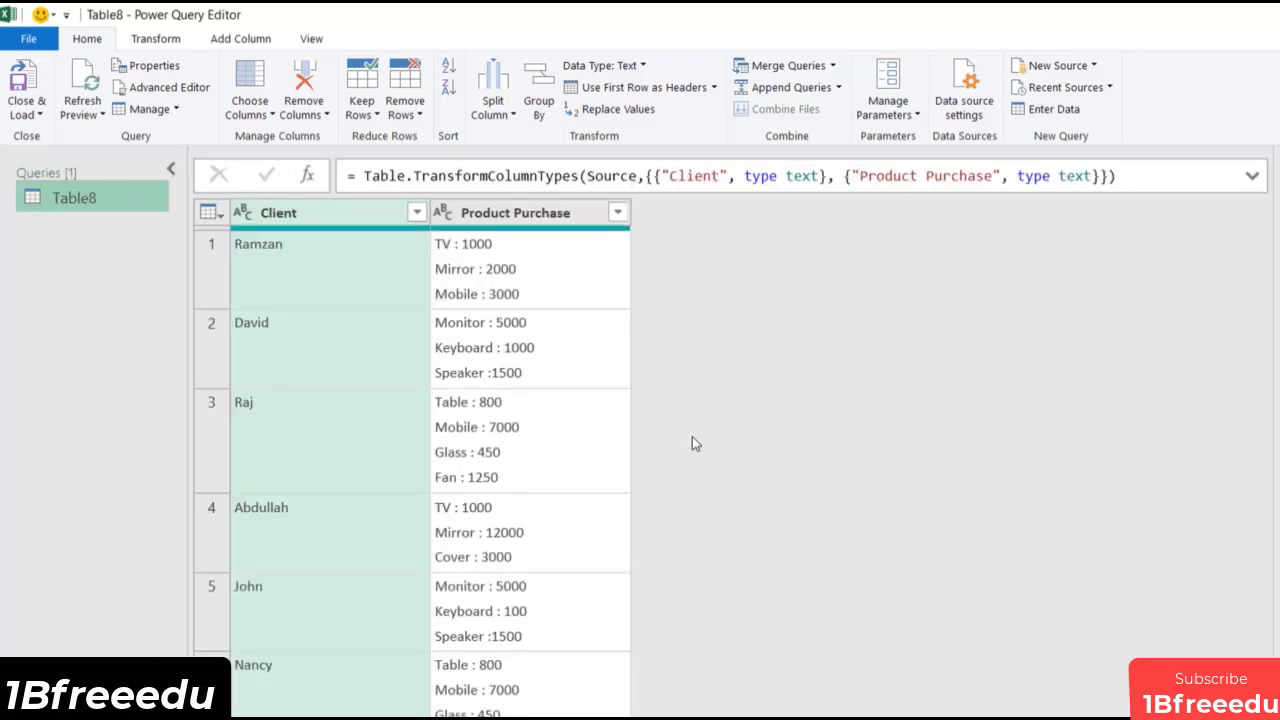
key("ctrl+shift+plus")
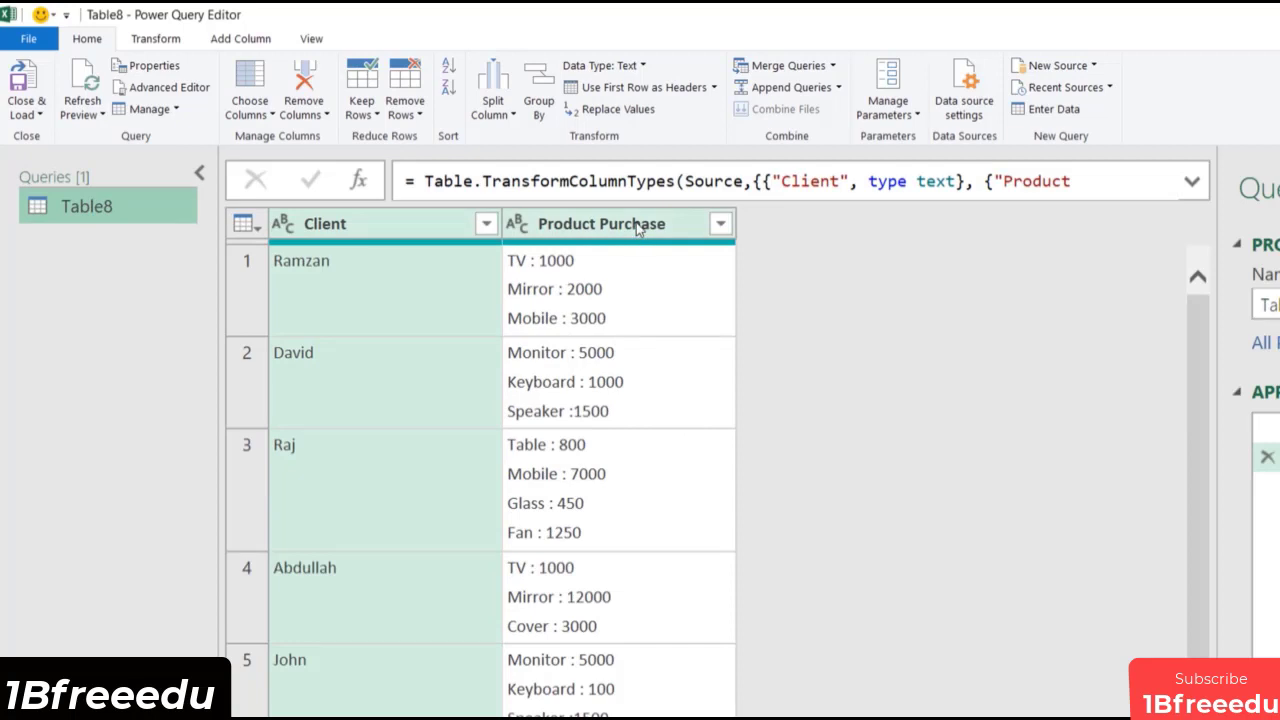
left_click(637, 226)
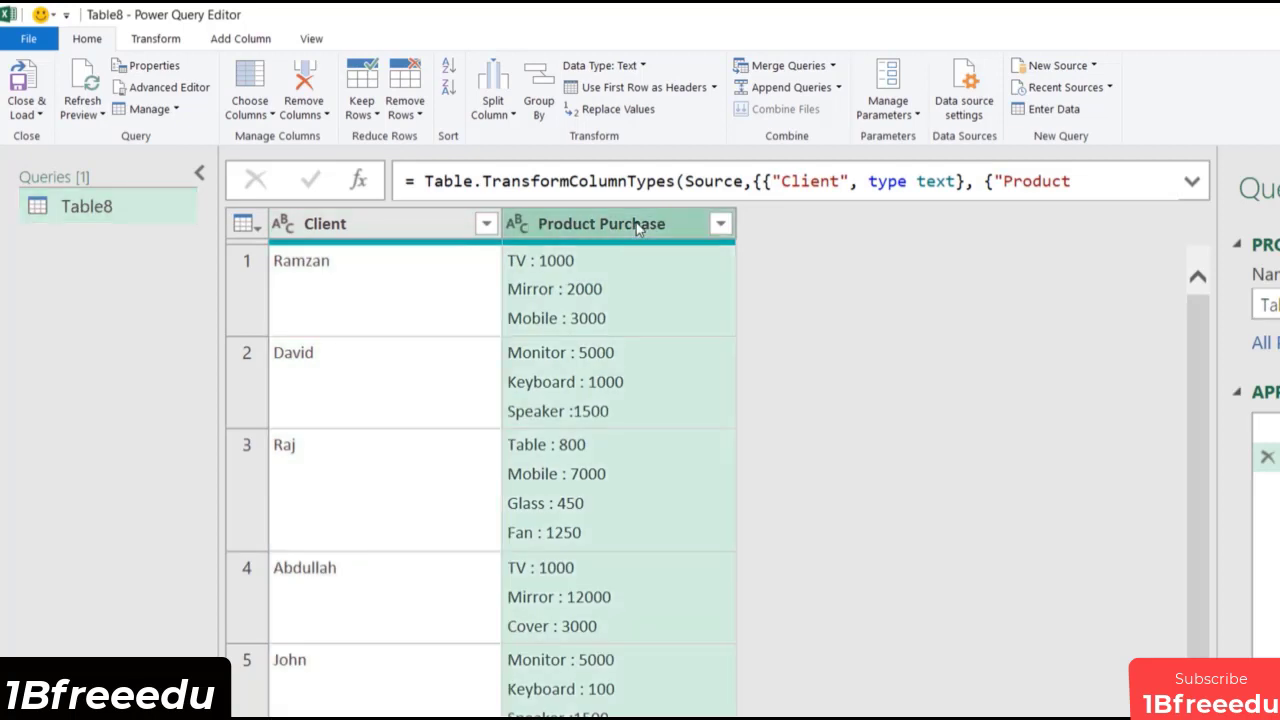
left_click(493, 116)
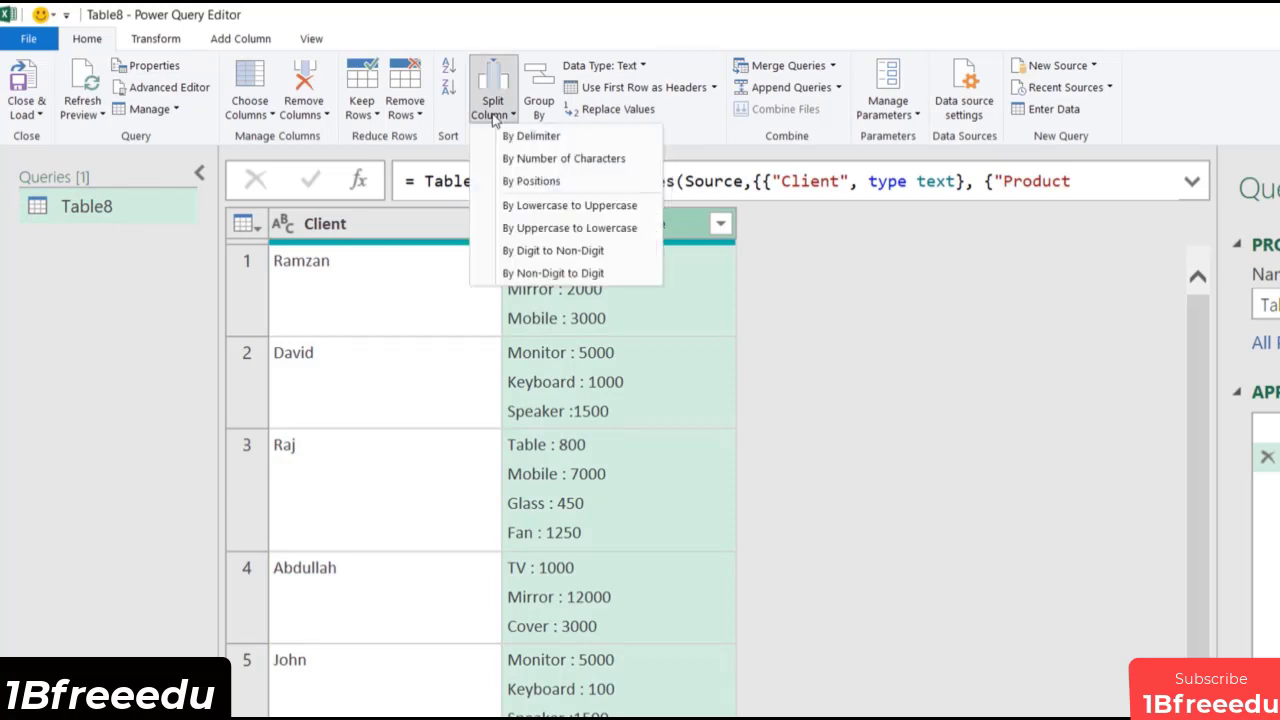
left_click(155, 42)
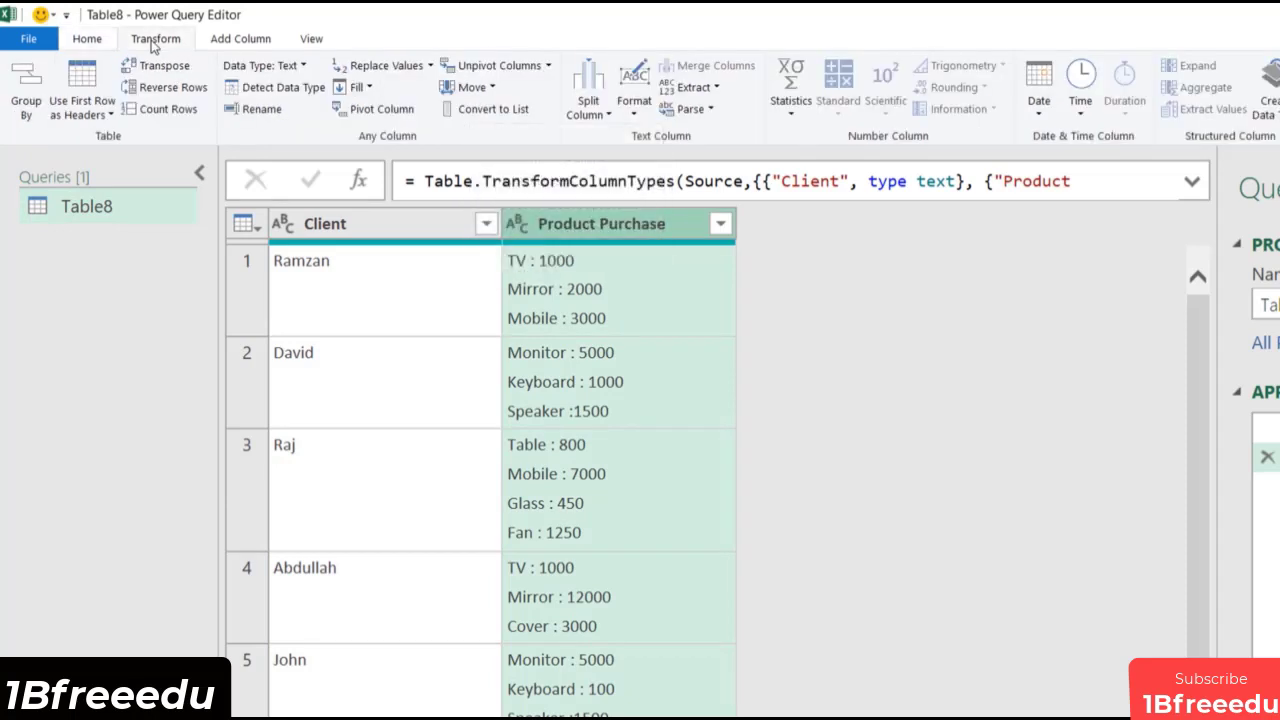
left_click(587, 108)
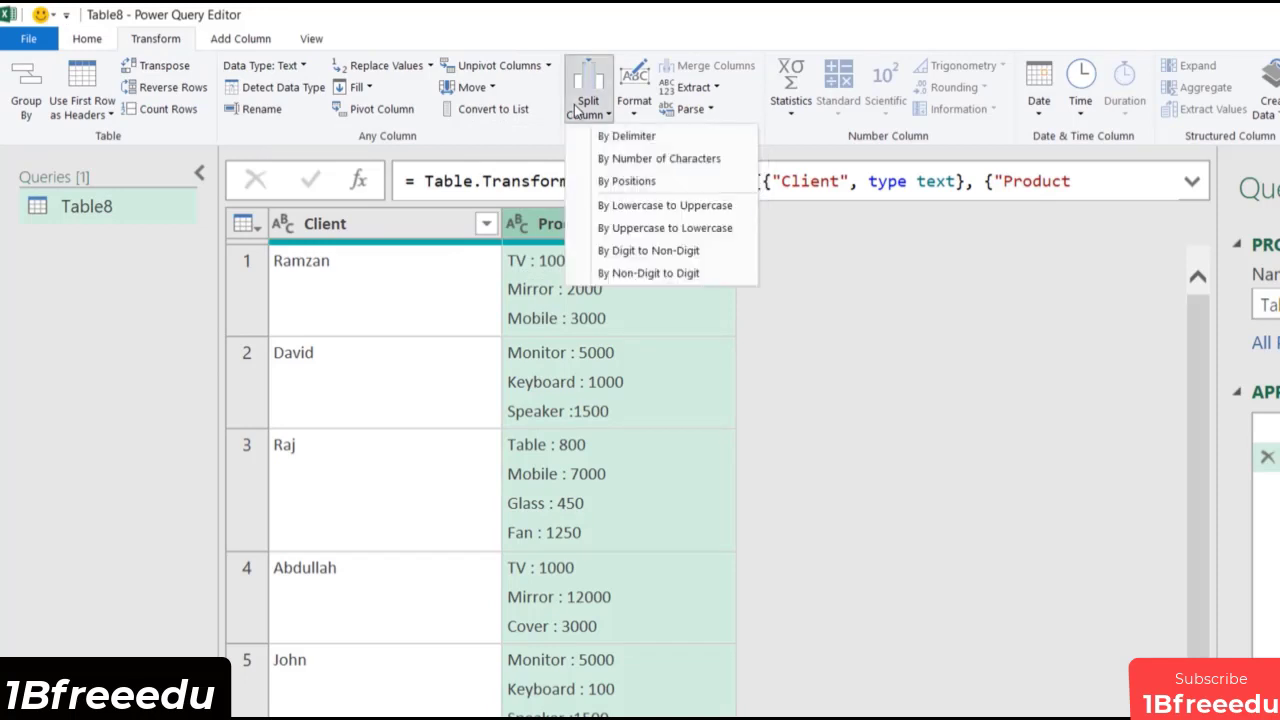
left_click(688, 140)
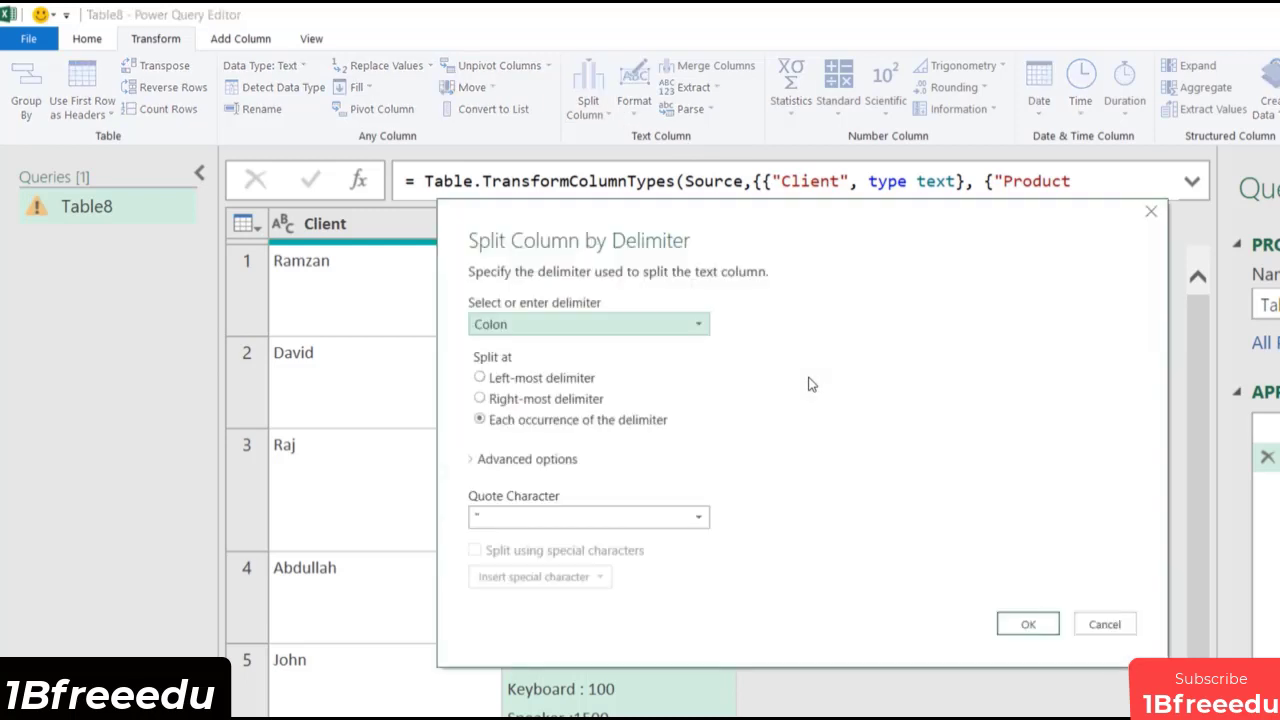
left_click_drag(676, 218, 715, 358)
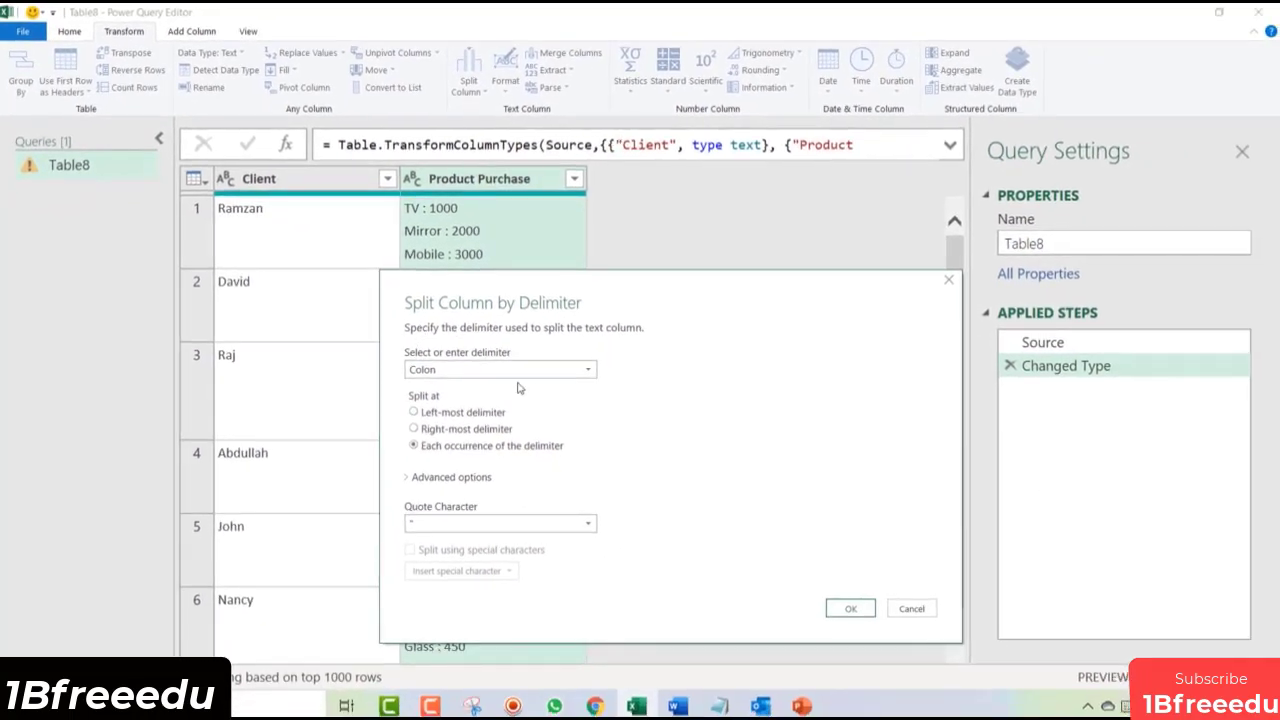
left_click(515, 372)
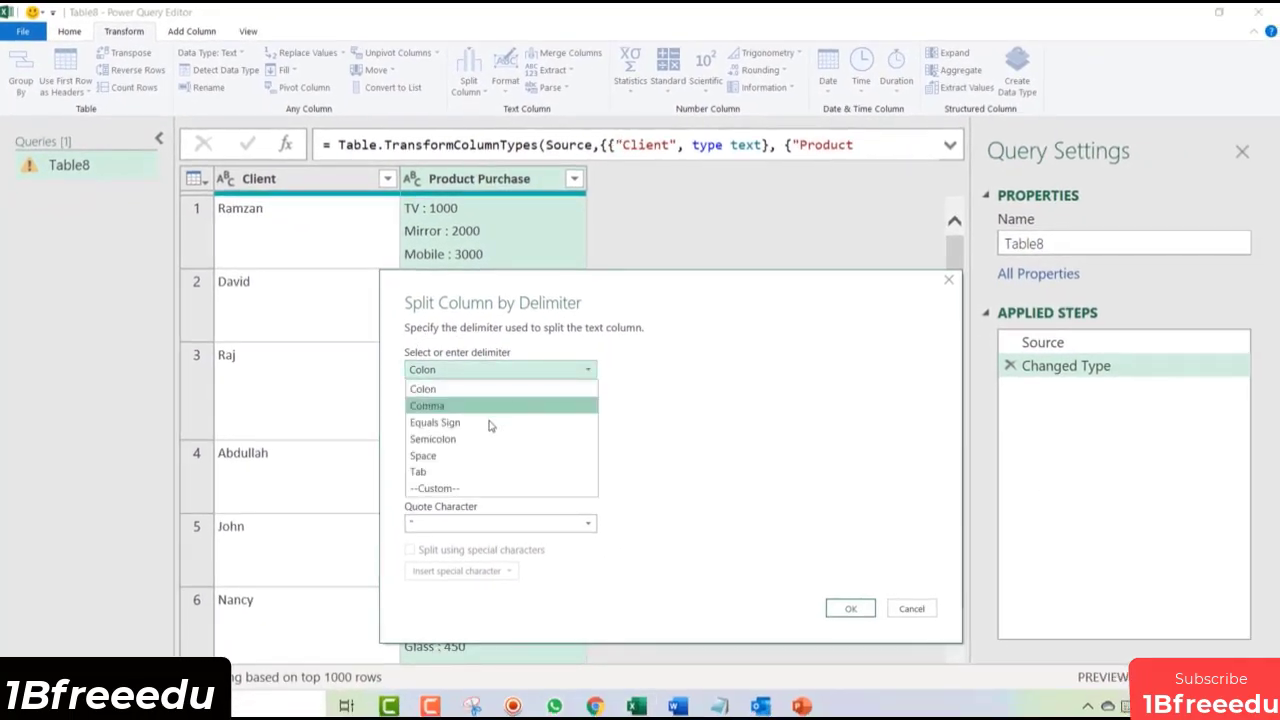
left_click(473, 489)
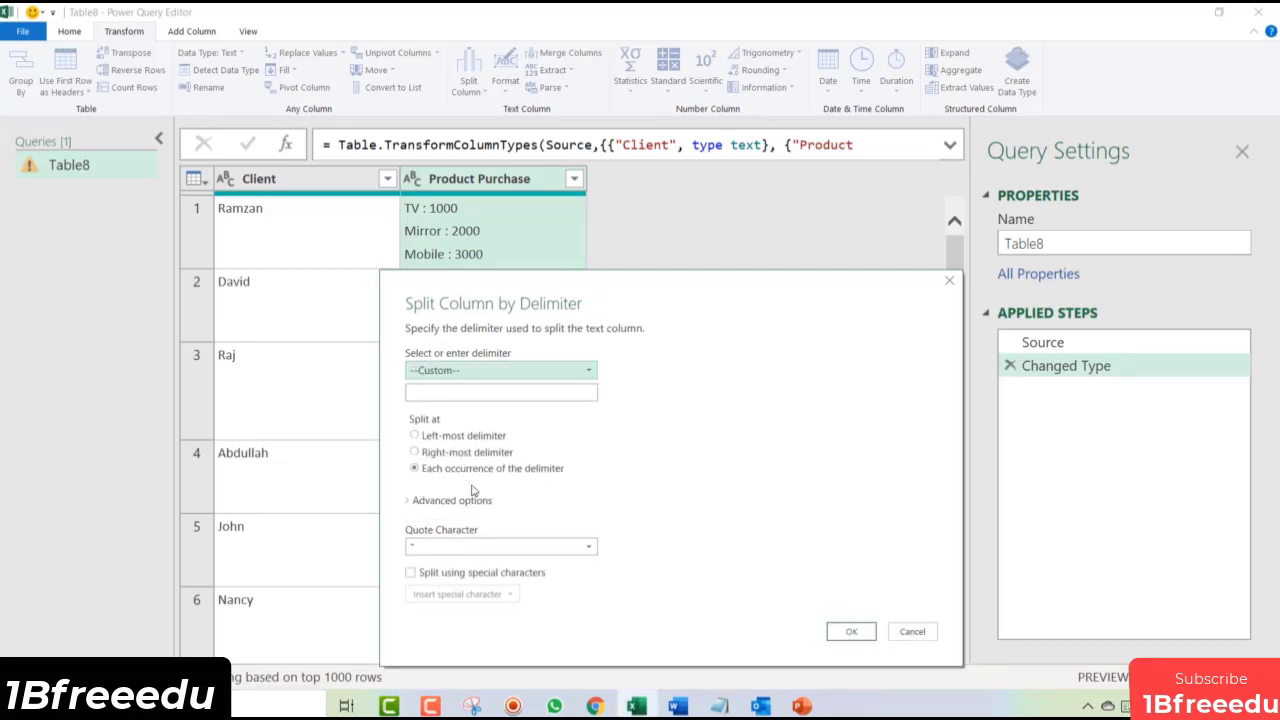
left_click(408, 503)
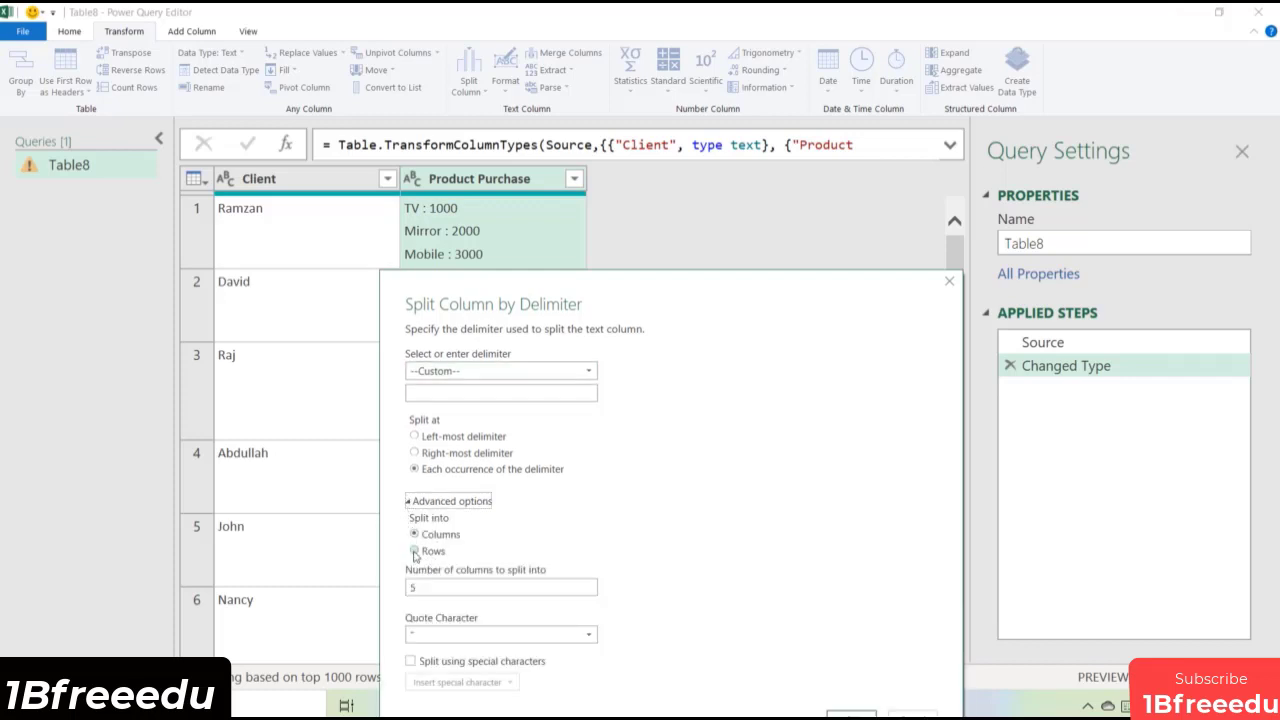
left_click(414, 551)
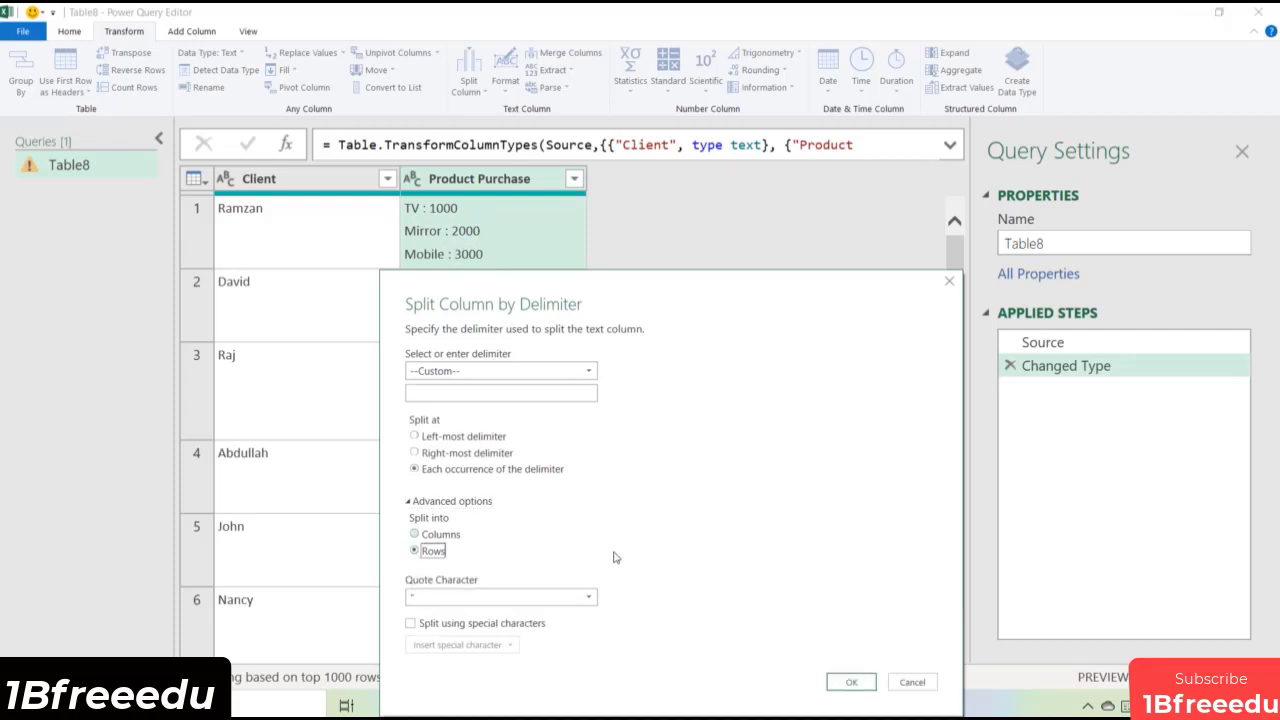
Step: Enable splitting by special characters, insert Line Feed, #(lf), as the delimiter and apply the split
left_click(410, 623)
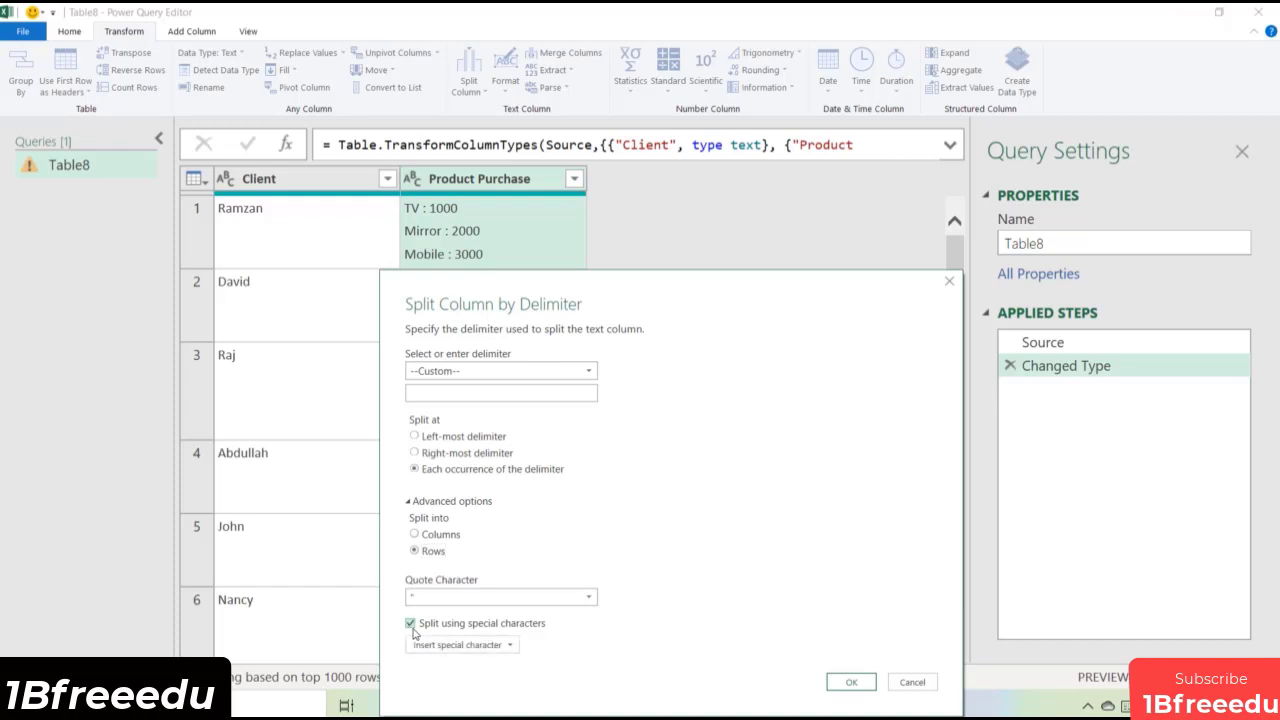
left_click_drag(641, 297, 648, 257)
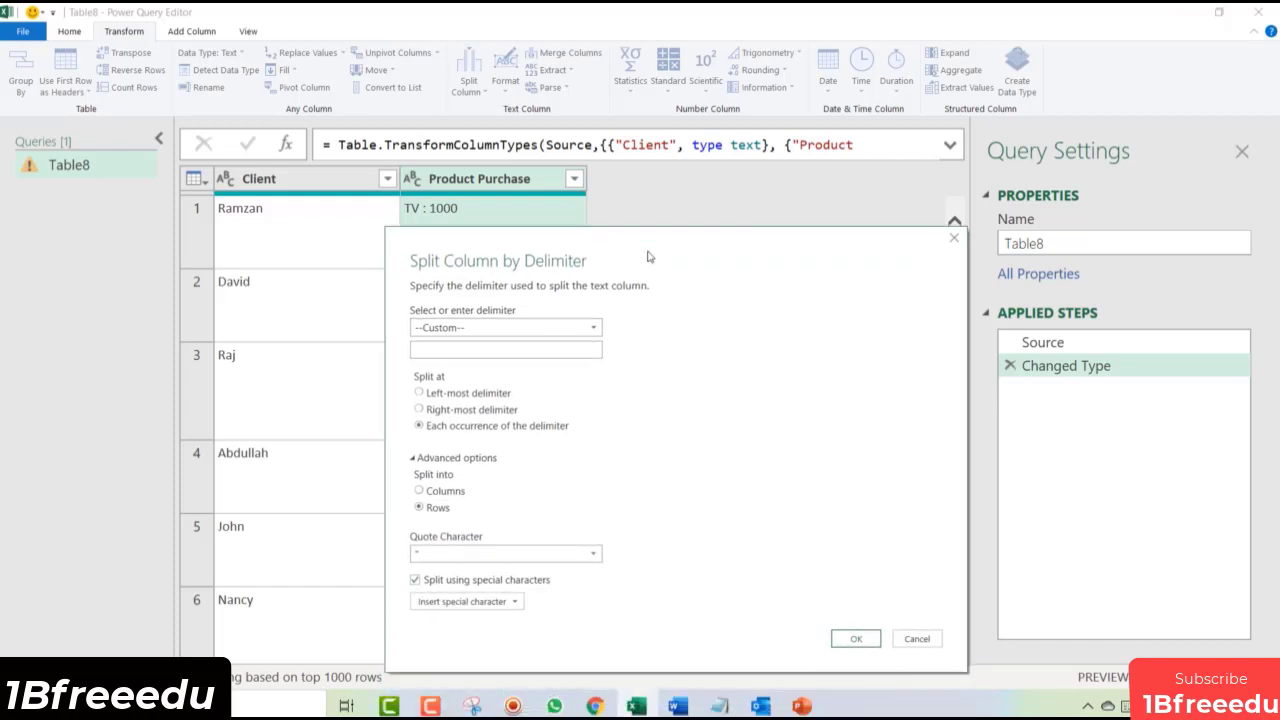
left_click(506, 602)
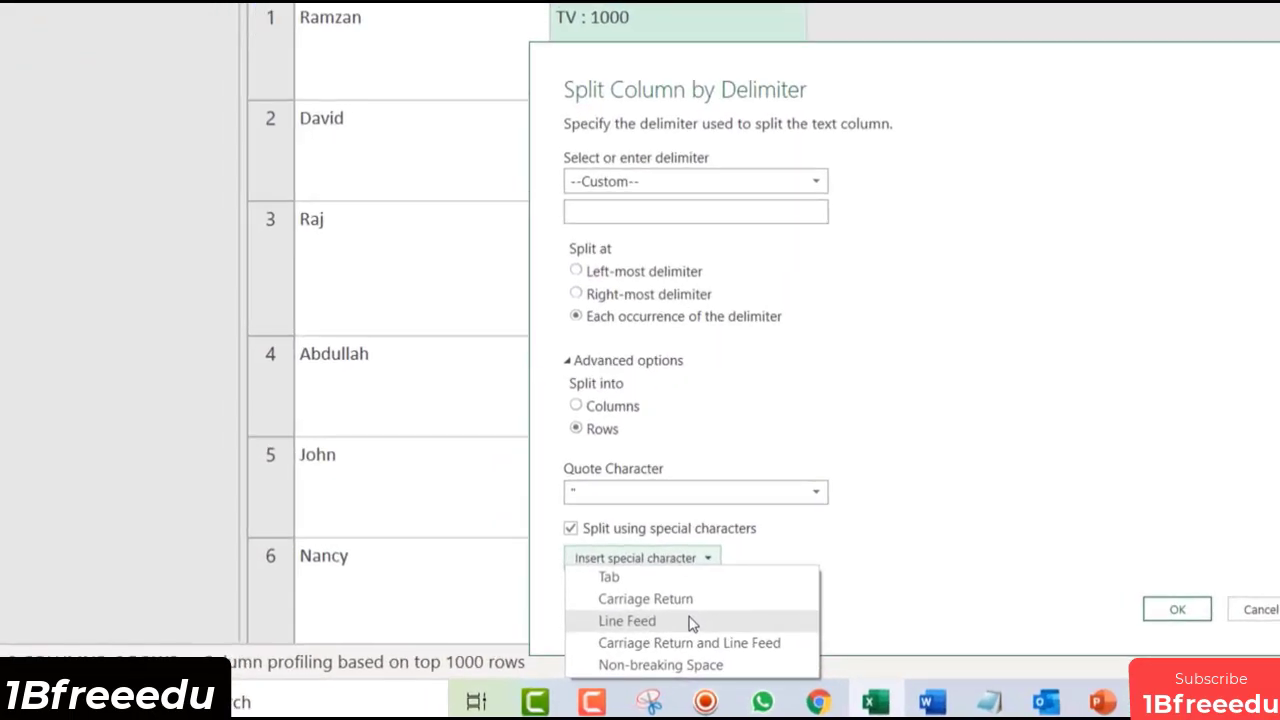
left_click(627, 621)
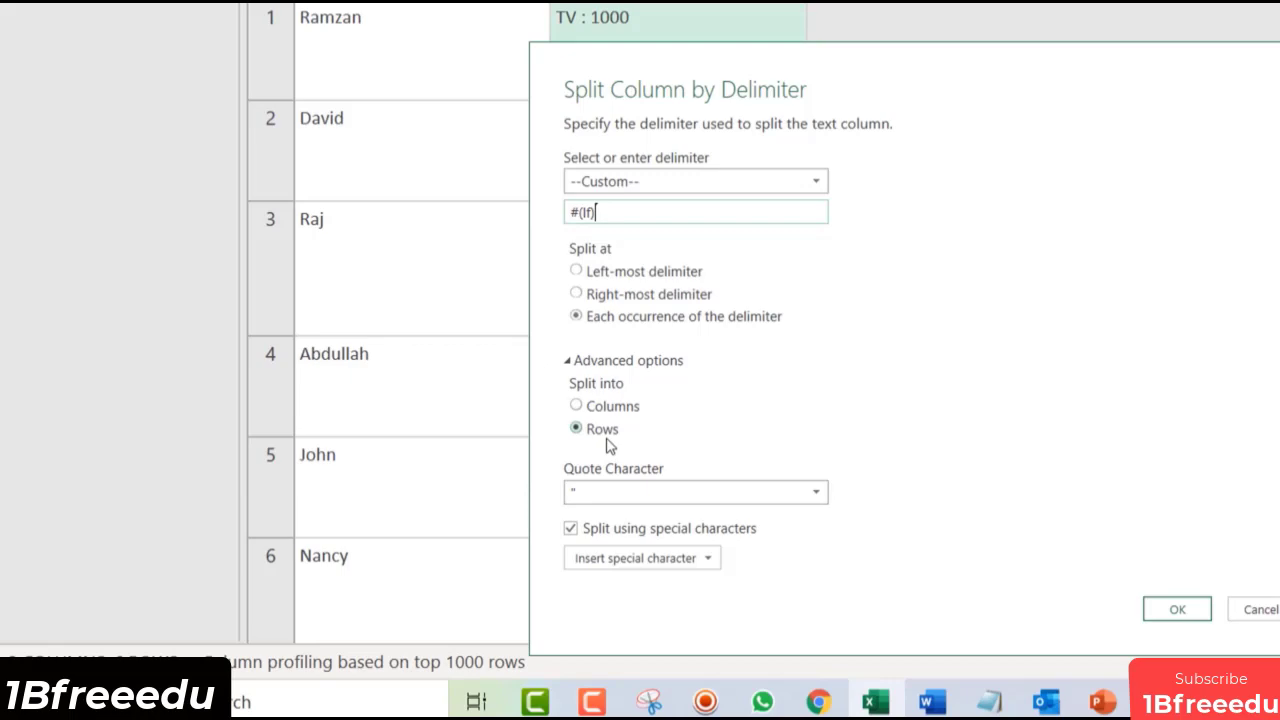
left_click(1175, 611)
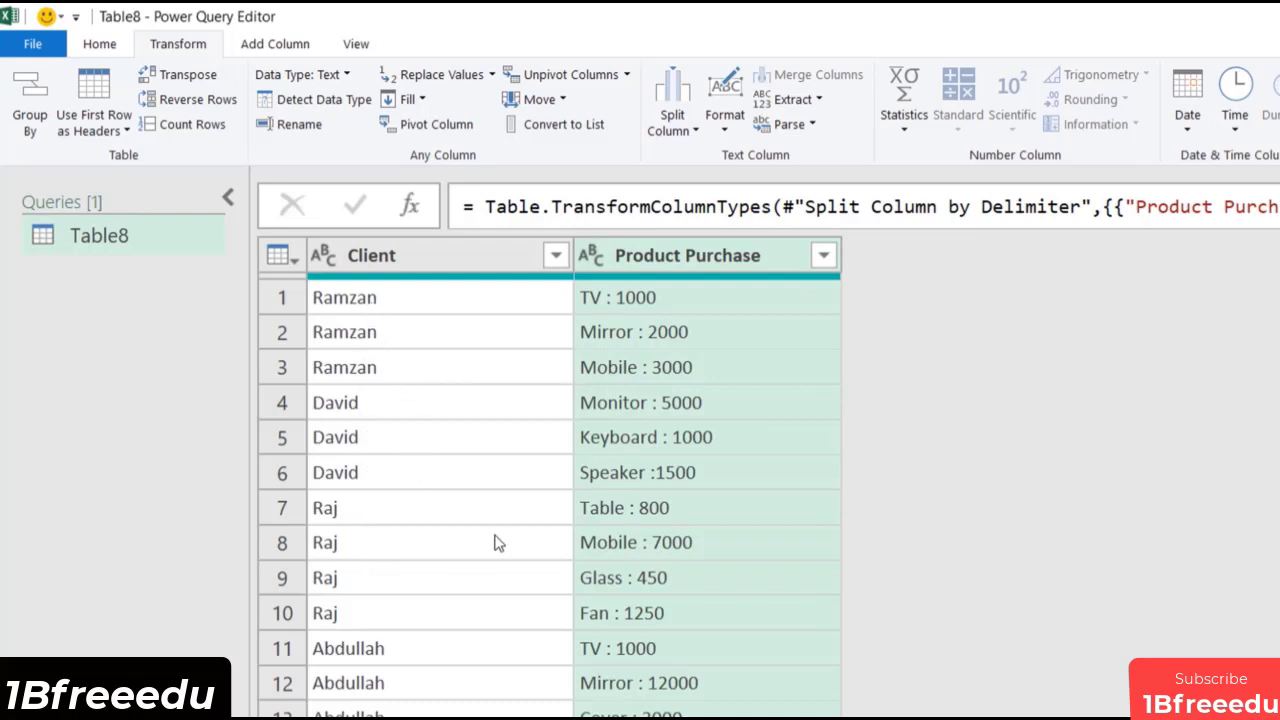
Step: Split the Product Purchase column by colon at each occurrence of the delimiter, into 2 columns
left_click(590, 302)
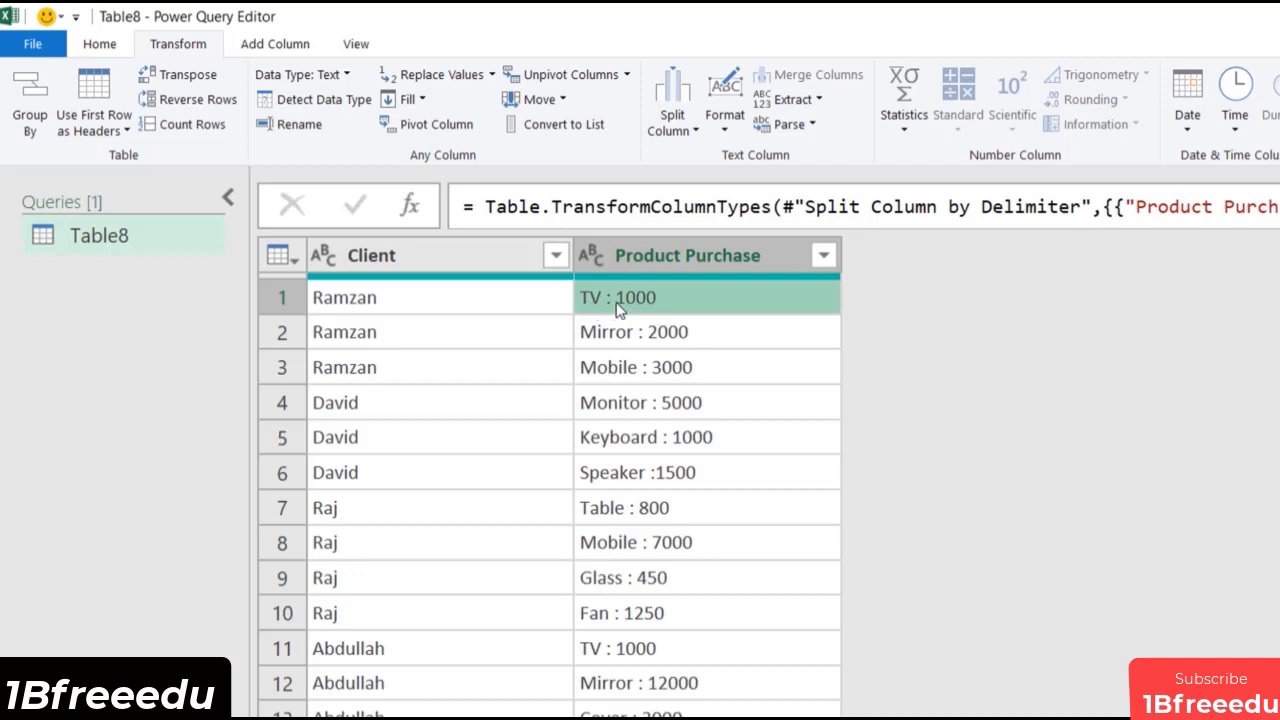
left_click(597, 340)
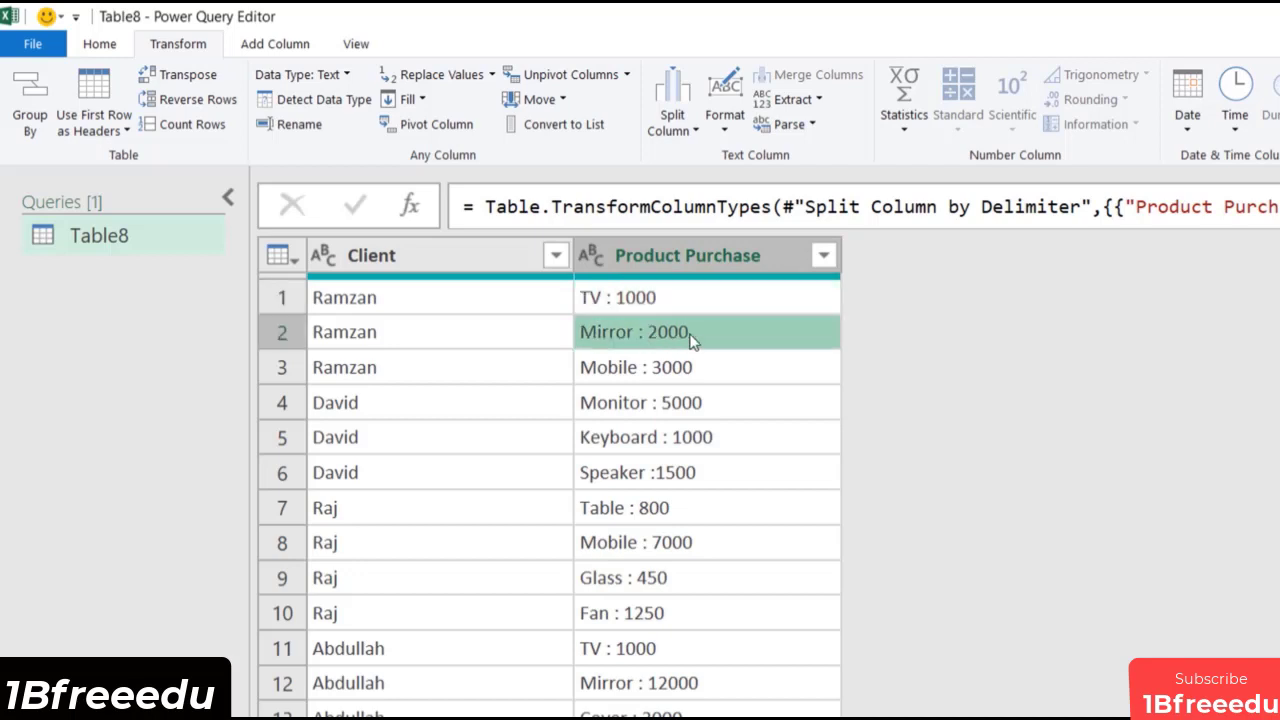
left_click(598, 368)
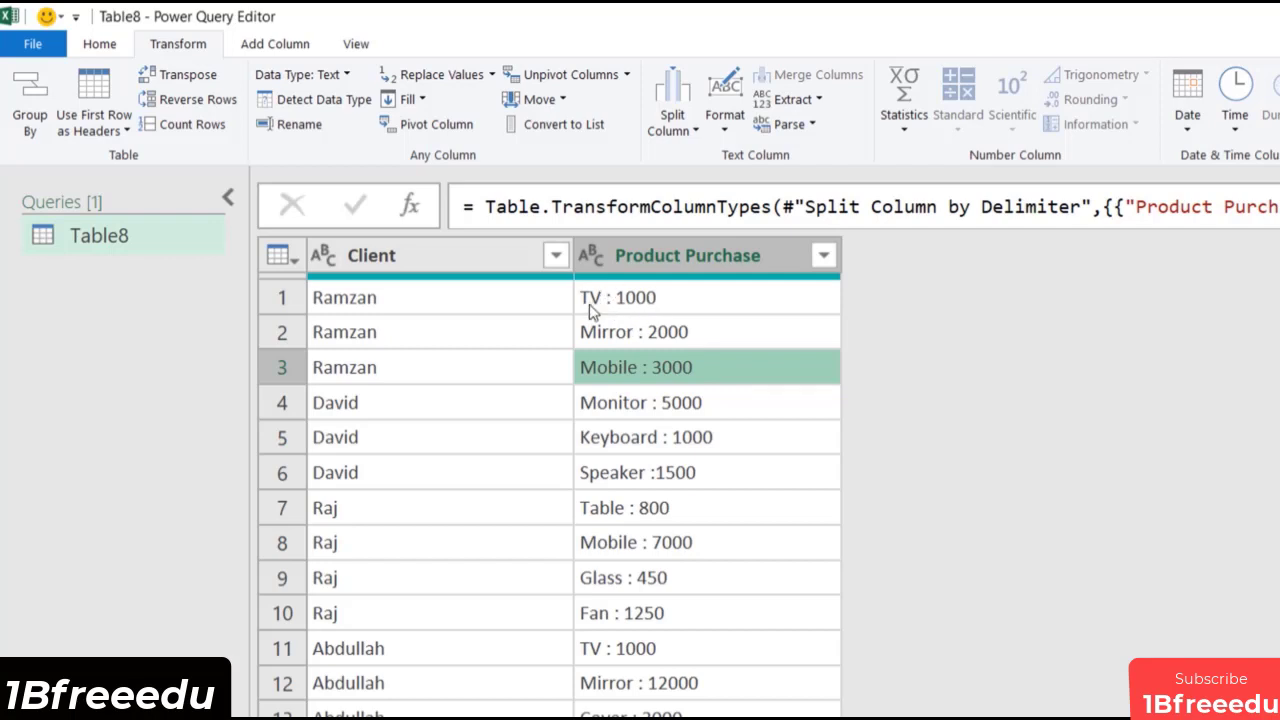
left_click(714, 258)
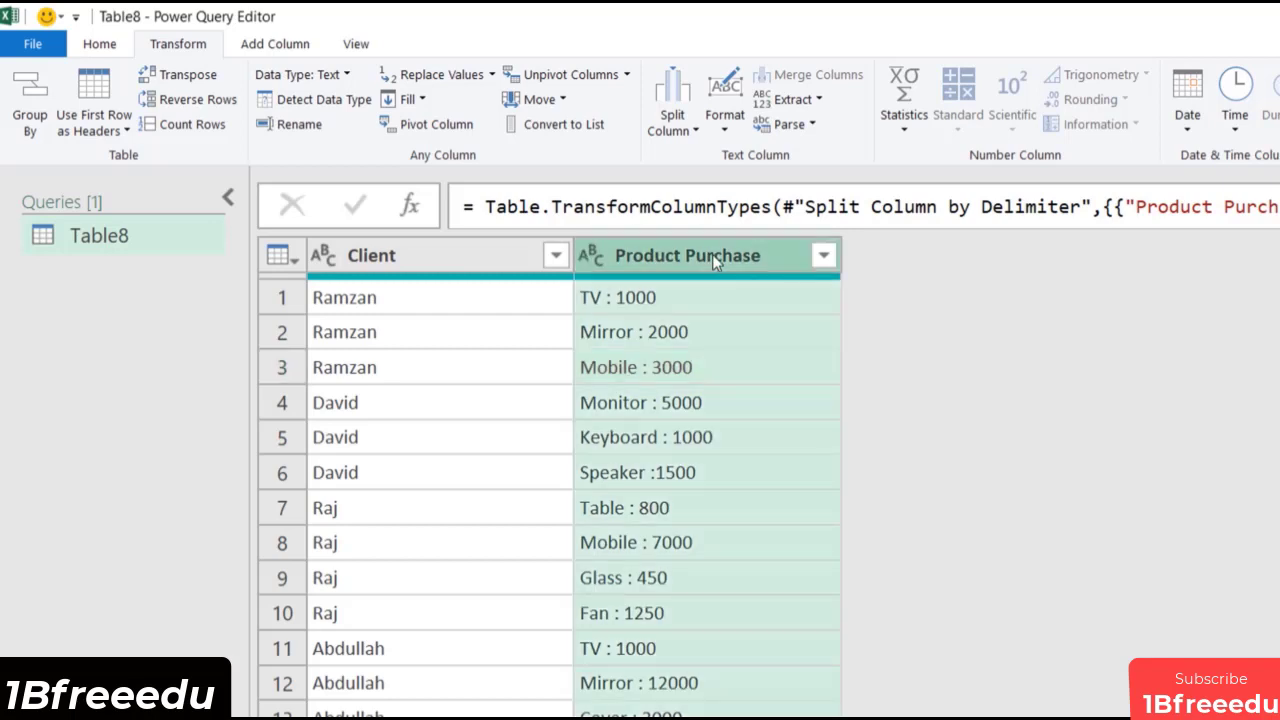
left_click(672, 125)
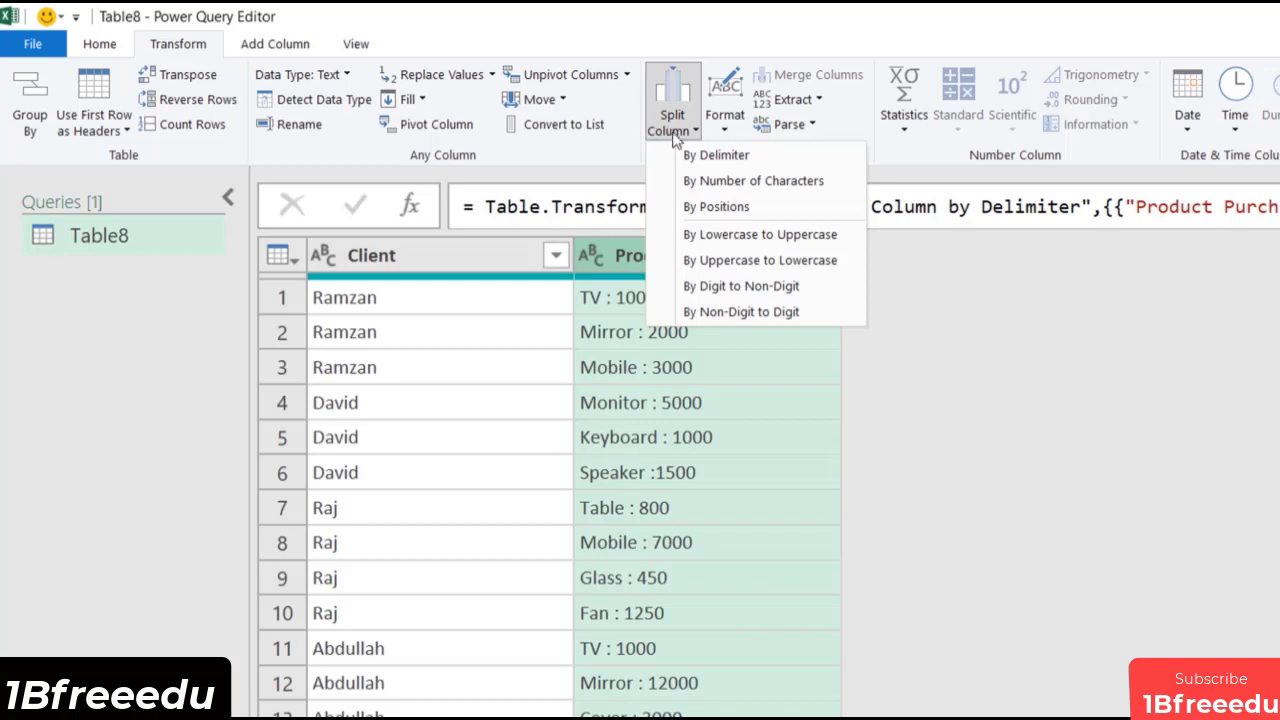
left_click(767, 156)
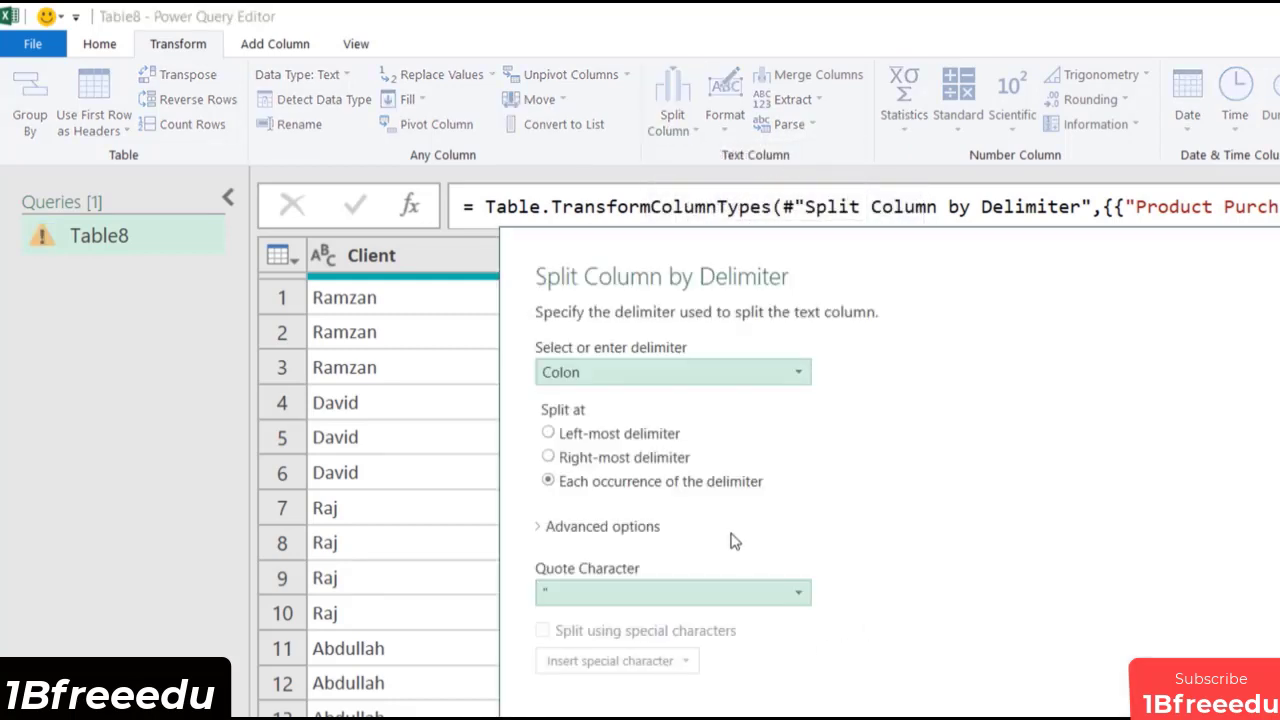
left_click_drag(757, 265, 1070, 277)
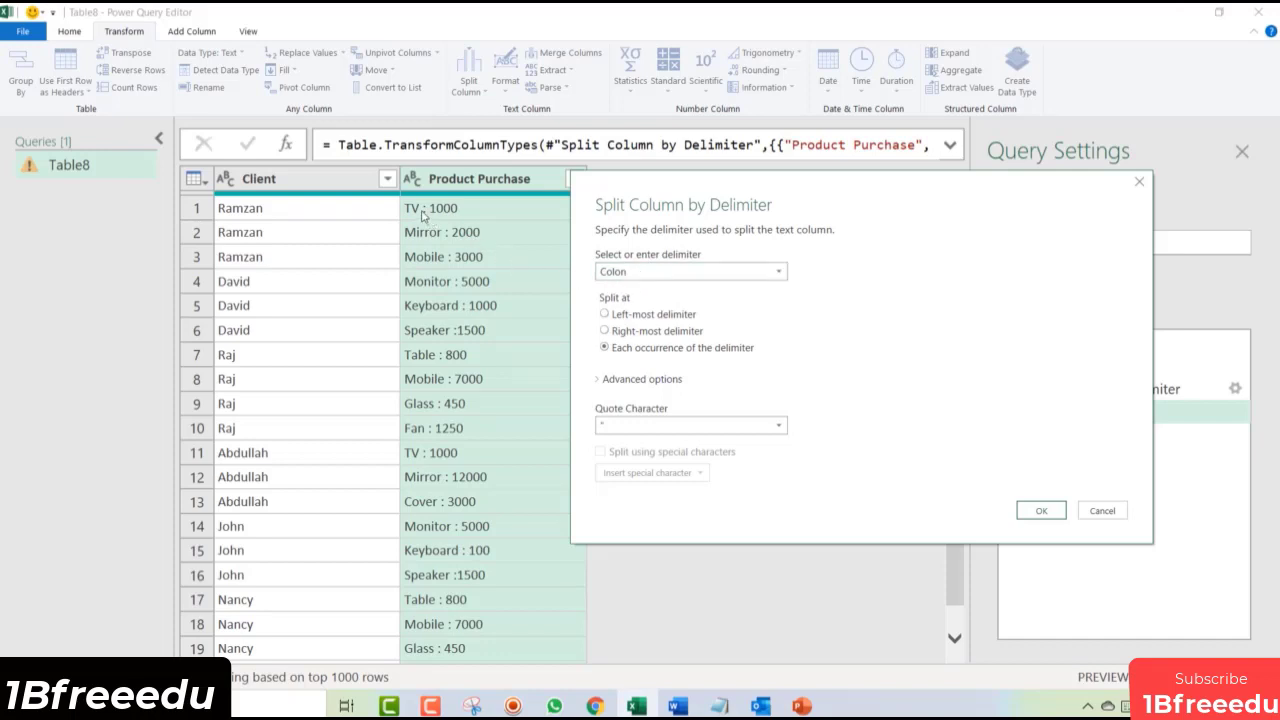
left_click(1042, 514)
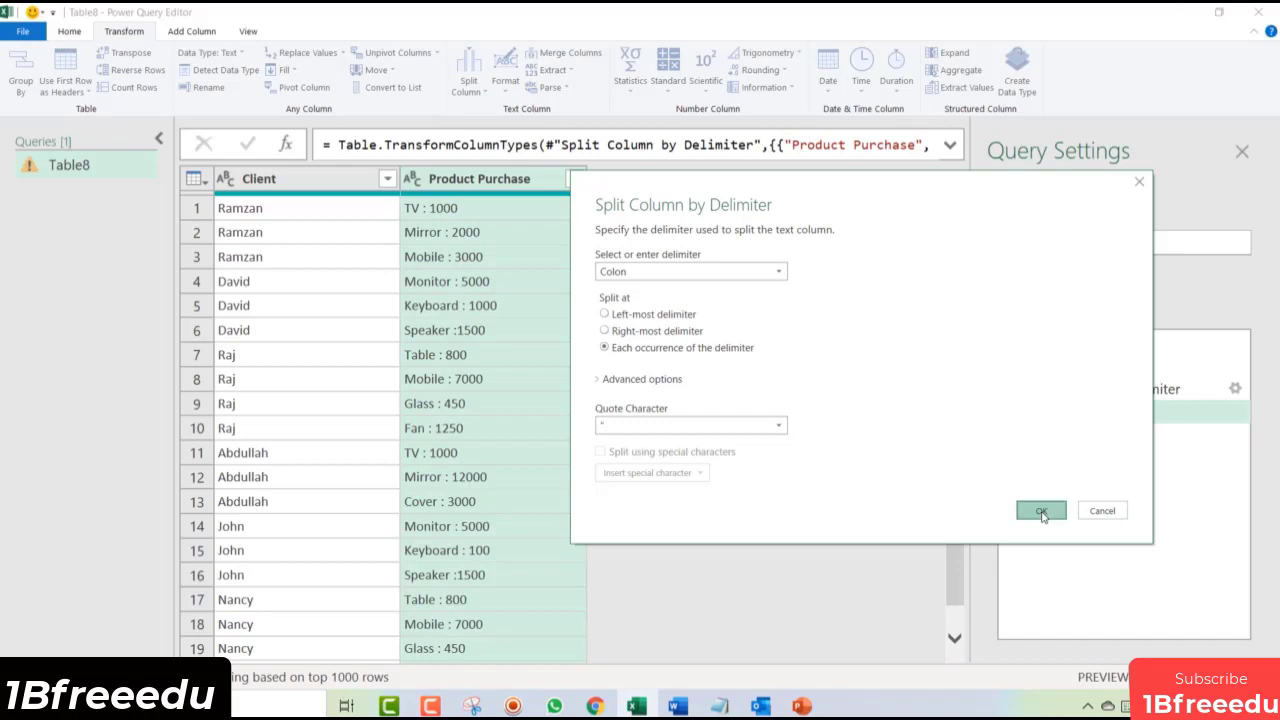
left_click(600, 383)
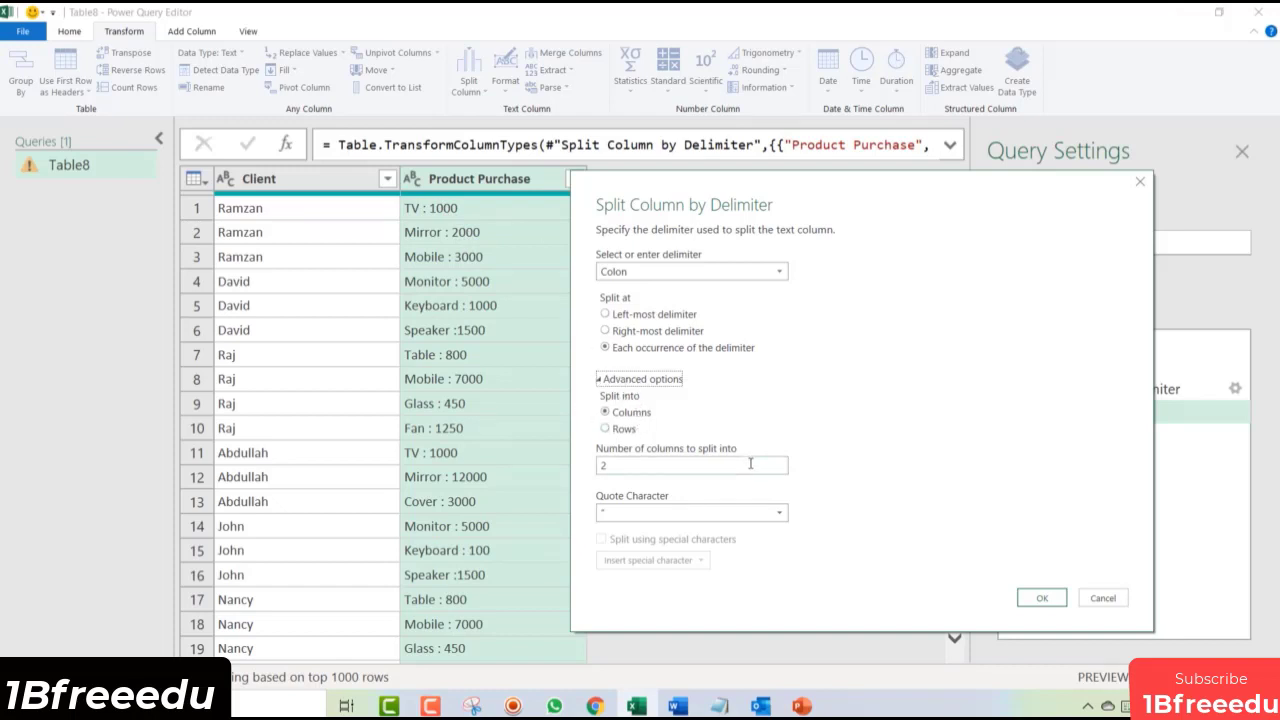
left_click(1038, 599)
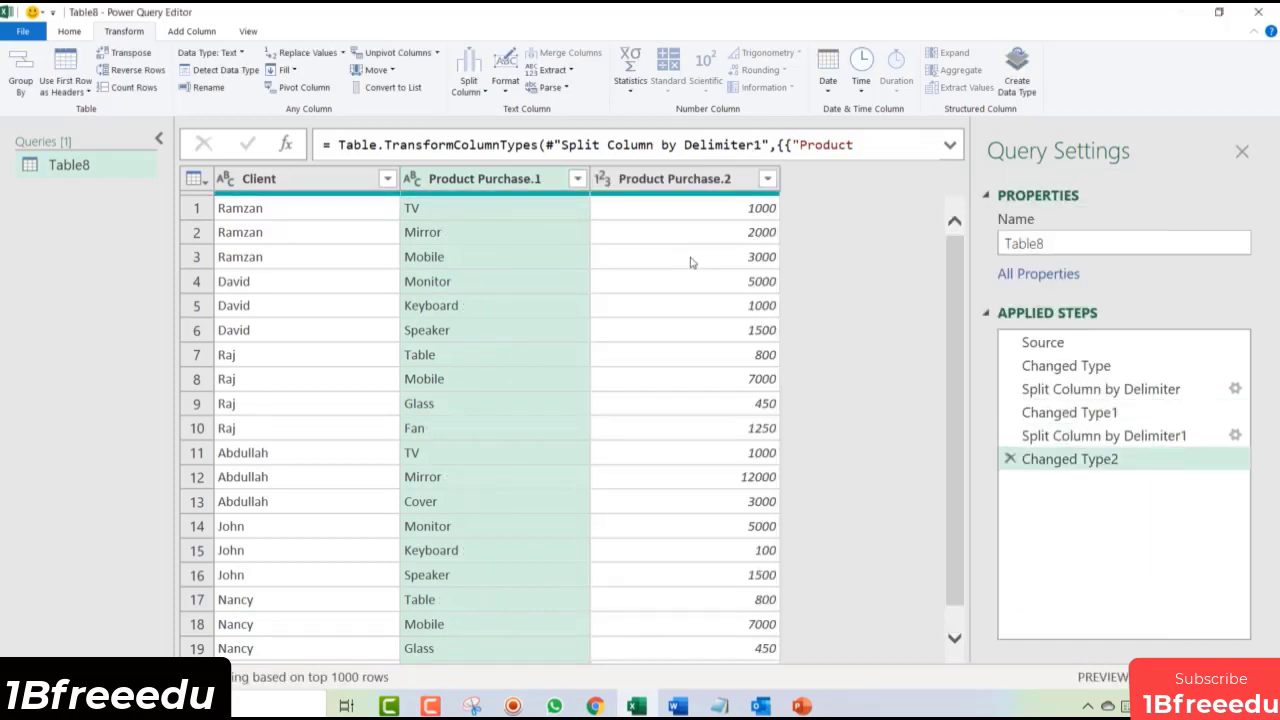
left_click(690, 262)
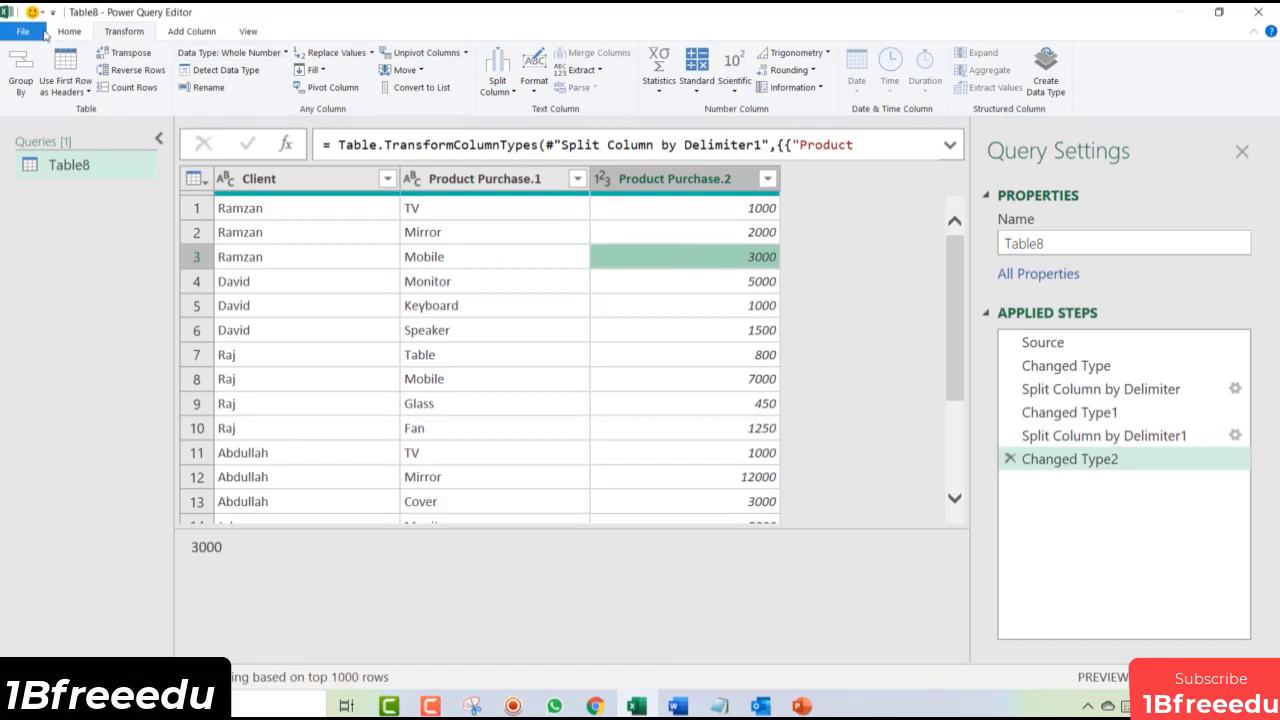
Step: Close the Power Query editor and load the split client, product and amount table into a new worksheet
left_click(37, 35)
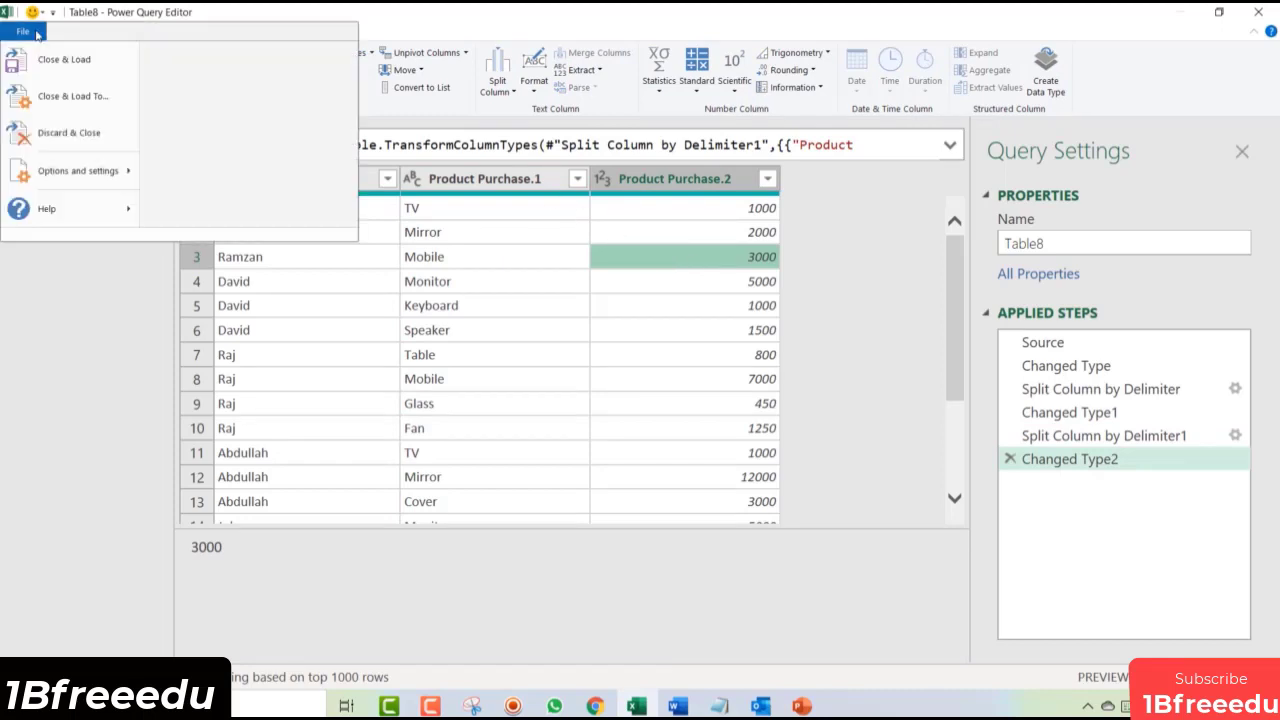
left_click(96, 72)
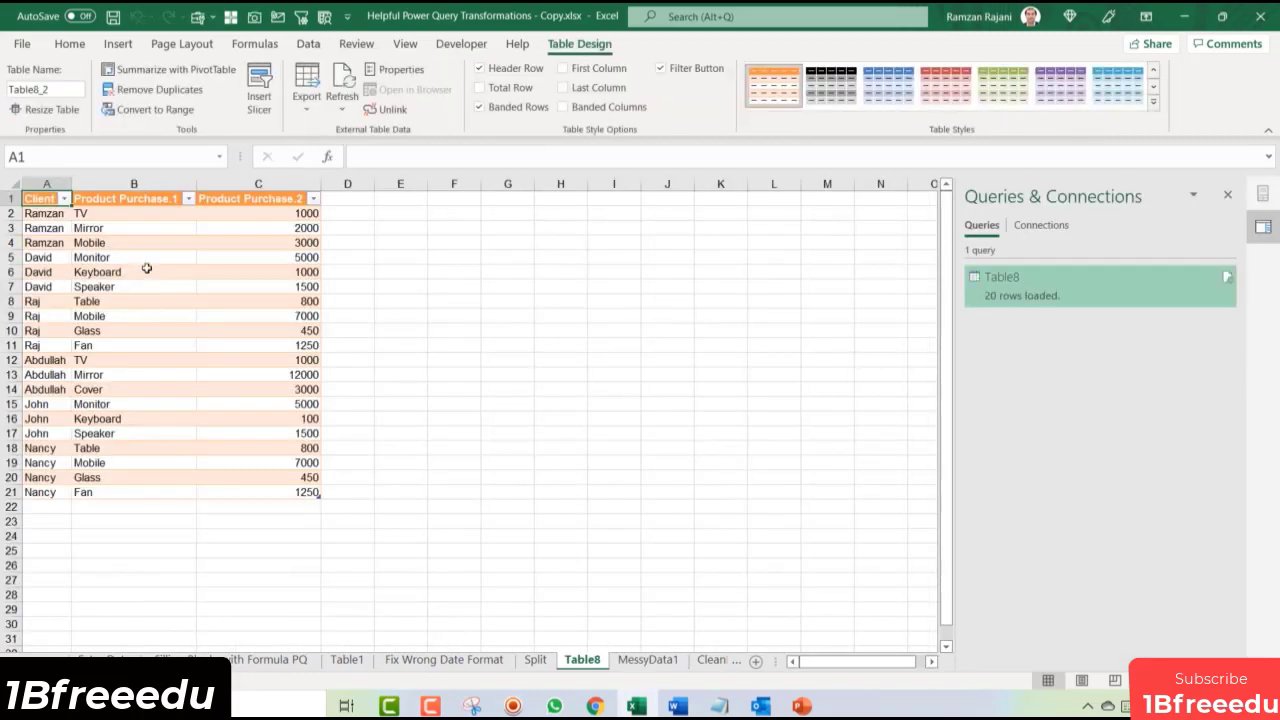
scroll(147, 268, "up", 2, "ctrl")
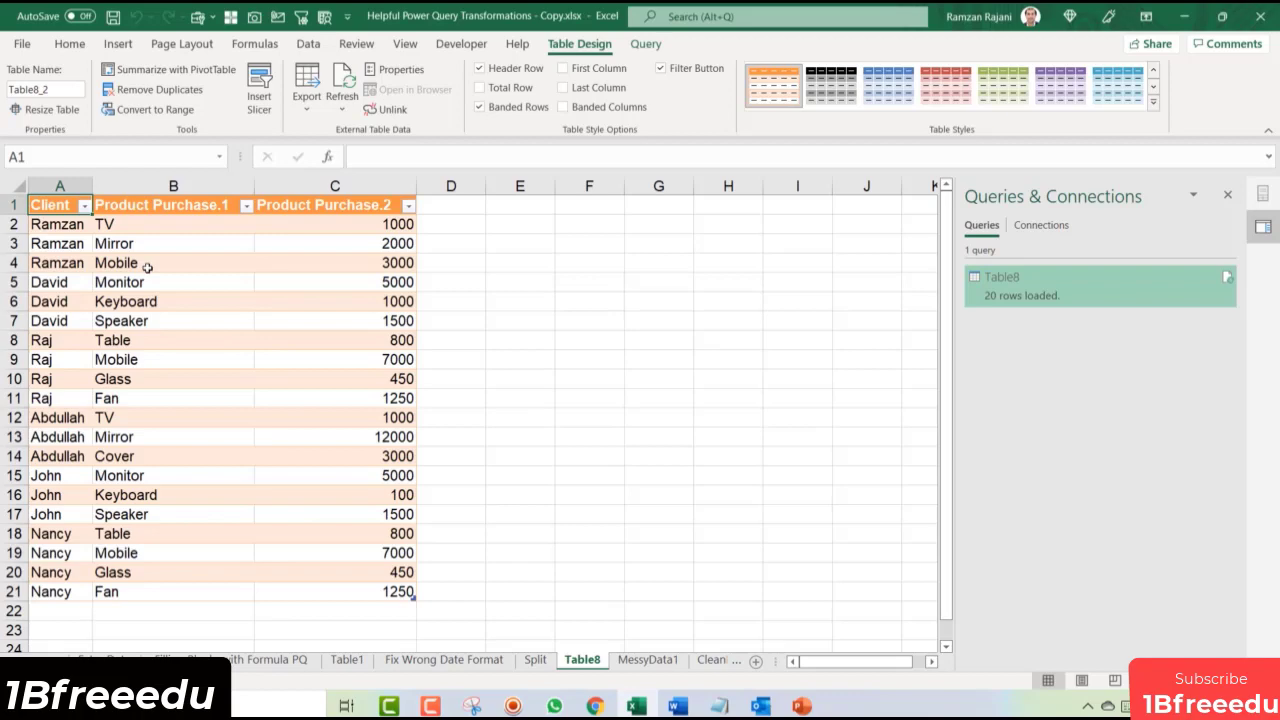
Step: Create a PivotTable from Table8_2 at cell E3 of the existing worksheet, with Client in rows and the sum of Product Purchase.2 as values
left_click(118, 44)
left_click(32, 75)
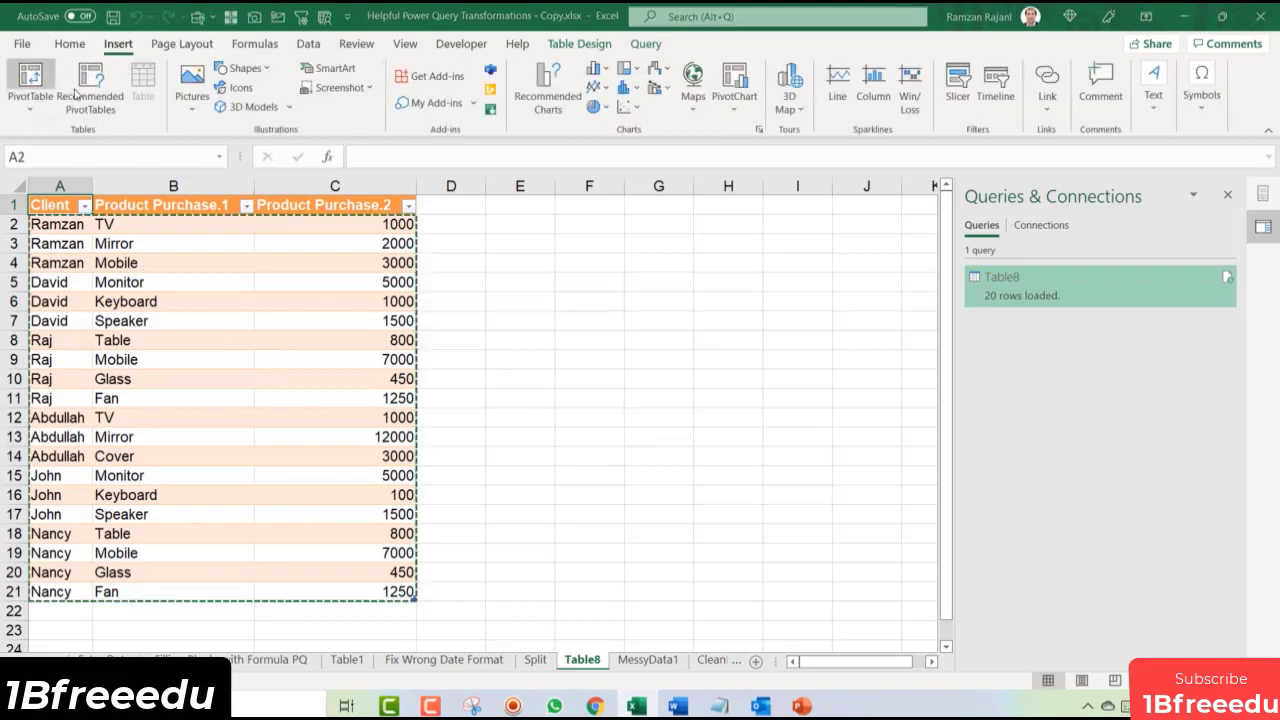
left_click(474, 375)
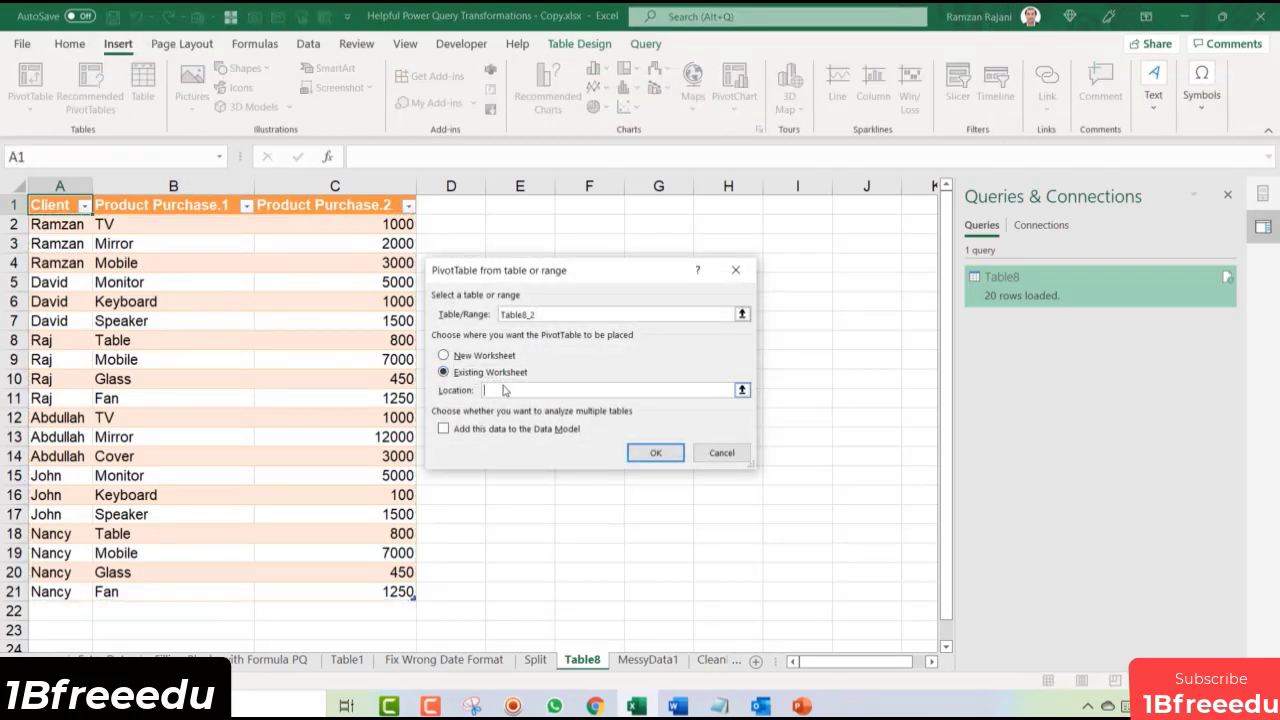
left_click_drag(512, 269, 518, 356)
left_click(505, 246)
left_click(662, 541)
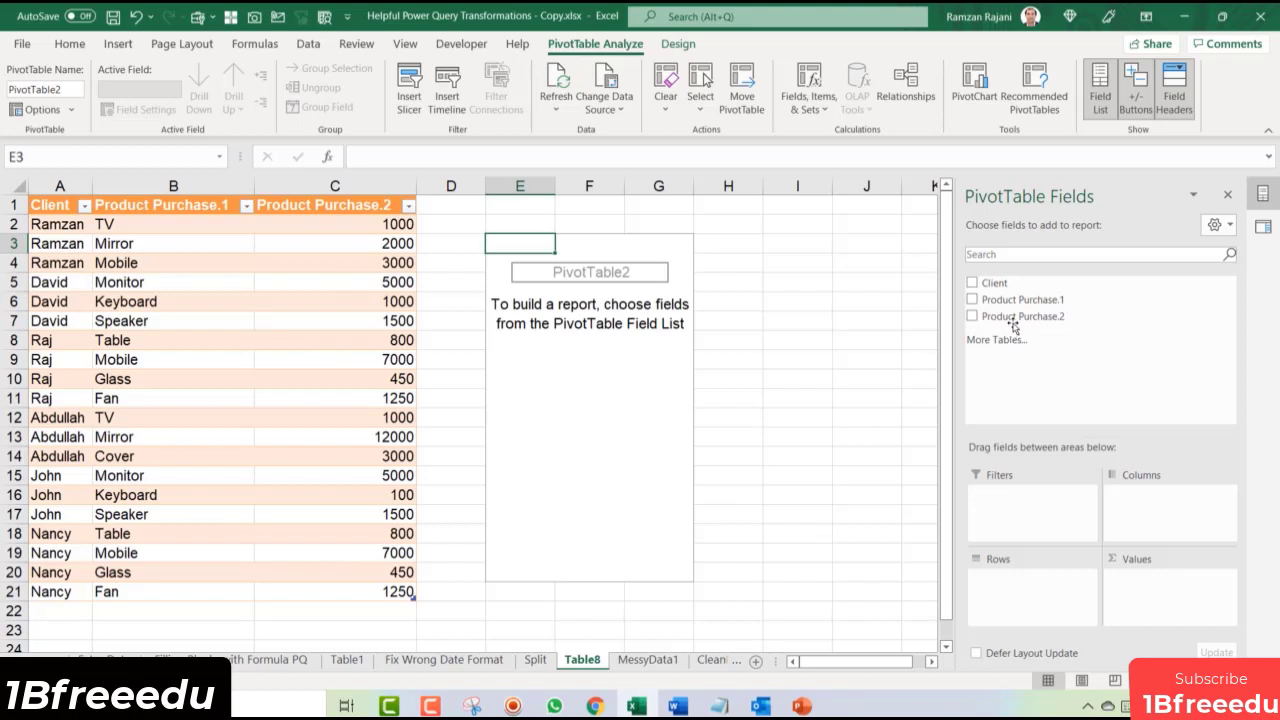
left_click_drag(1000, 283, 1062, 617)
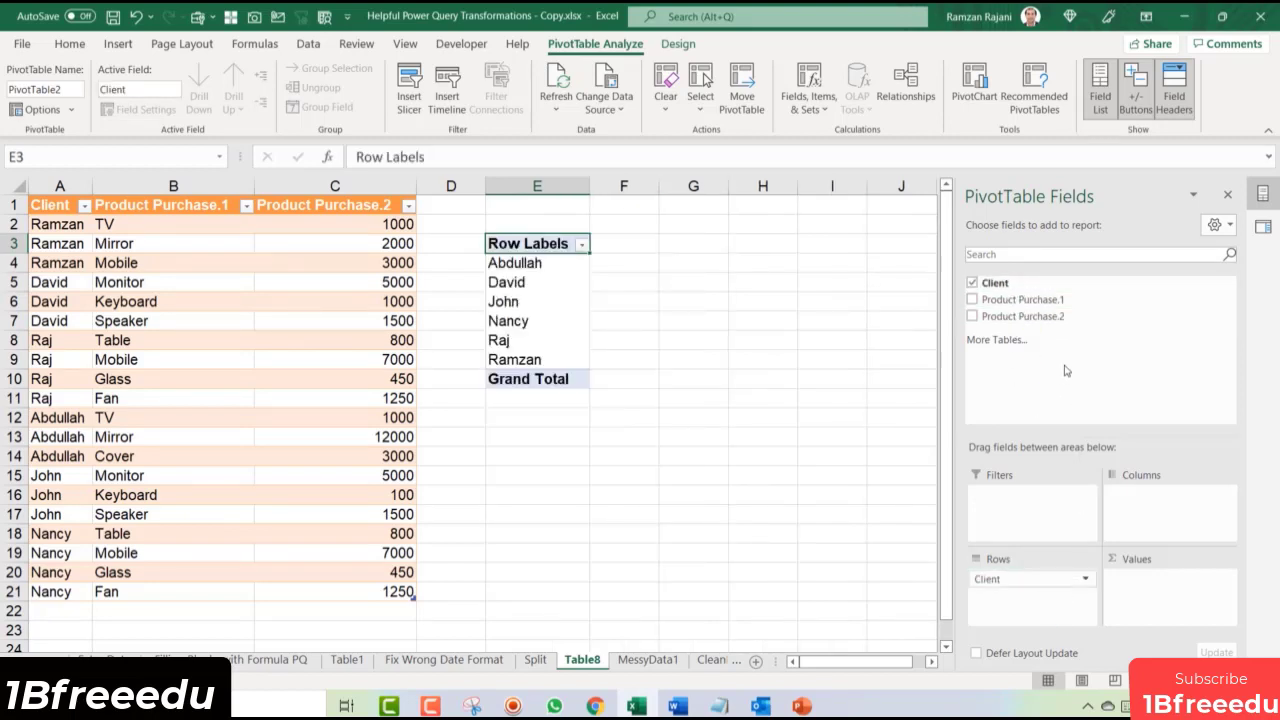
left_click_drag(1030, 316, 1176, 612)
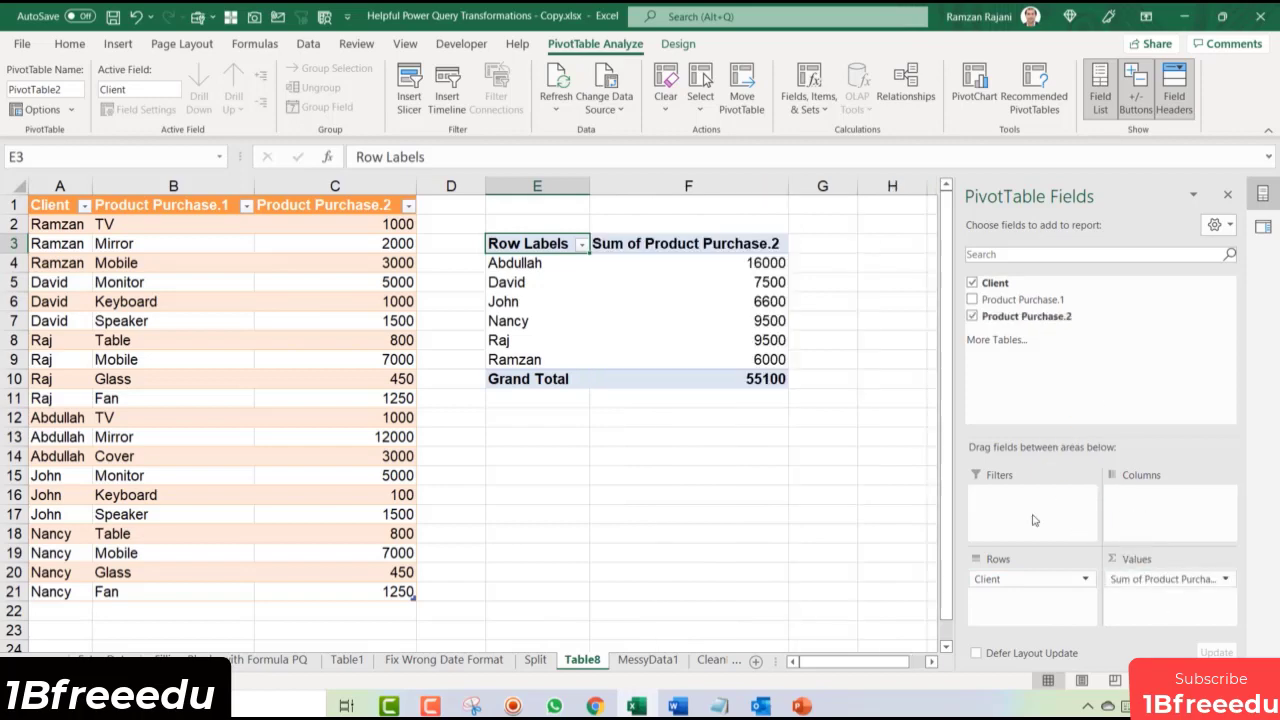
Step: Copy the whole PivotTable to cell E13 and replace Client with Product Purchase.1 as the copy's row field
key("ctrl+a")
key("ctrl+c")
left_click(546, 446)
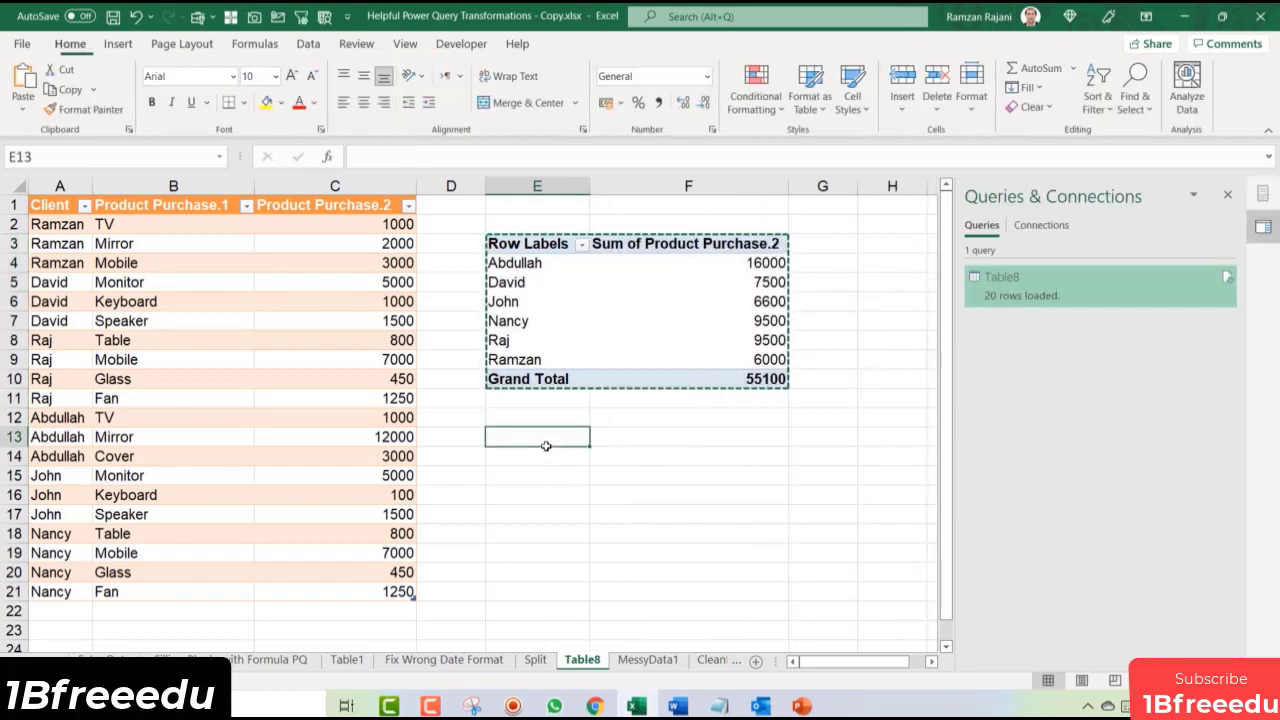
key("ctrl+v")
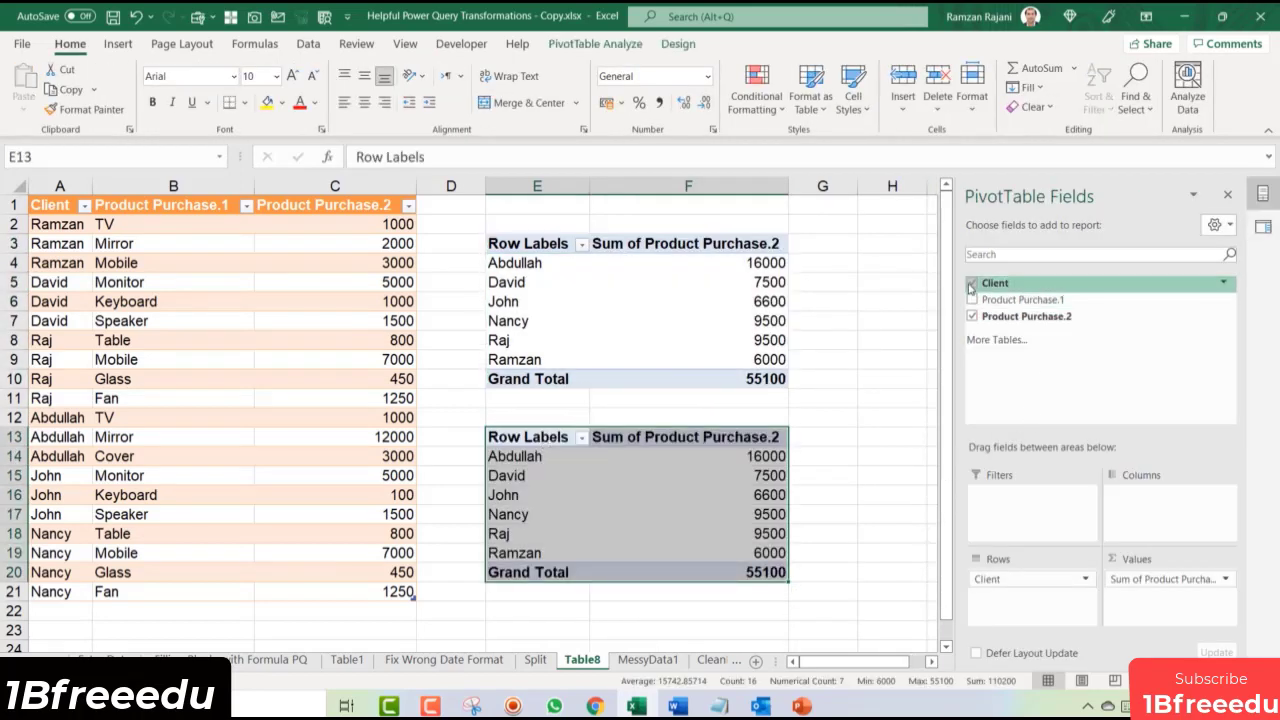
left_click(971, 284)
left_click_drag(1022, 299, 1050, 588)
left_click(573, 498)
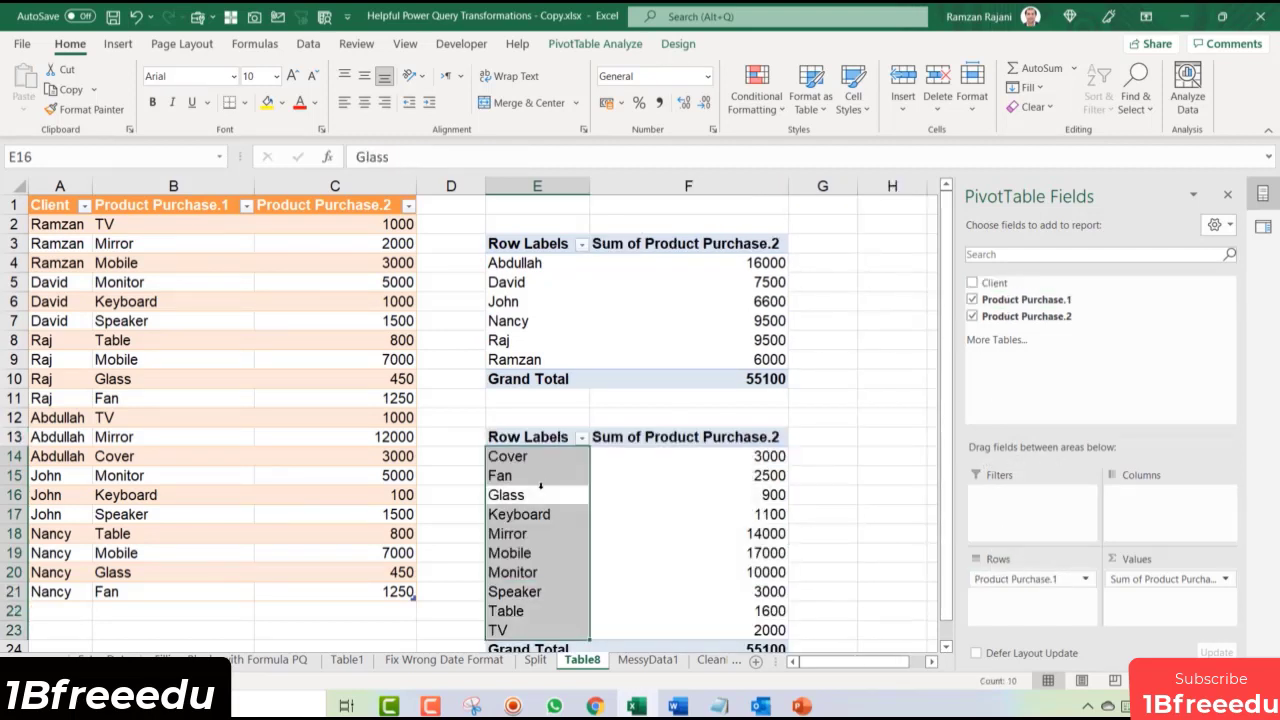
left_click(554, 476)
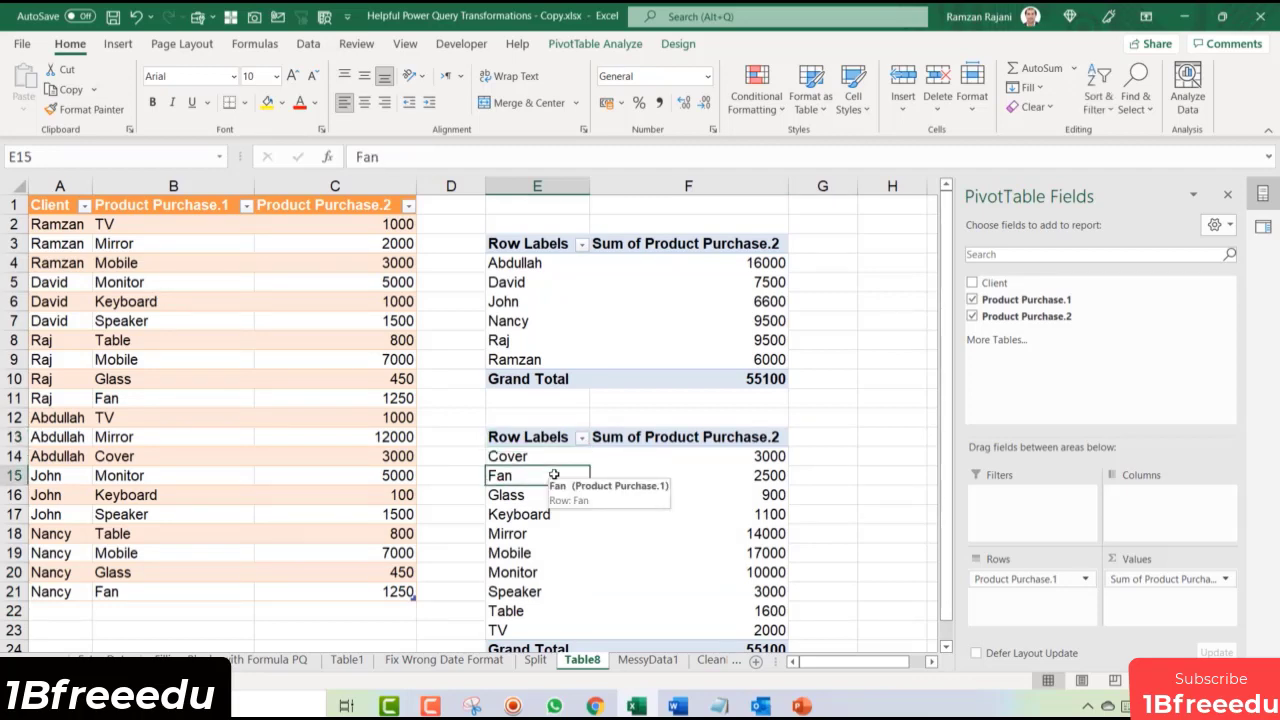
Step: Compare the original MessyData1 sheet with the cleaned table and PivotTables on the Table8 sheet
key("ctrl+Page_Up")
key("ctrl+Page_Down")
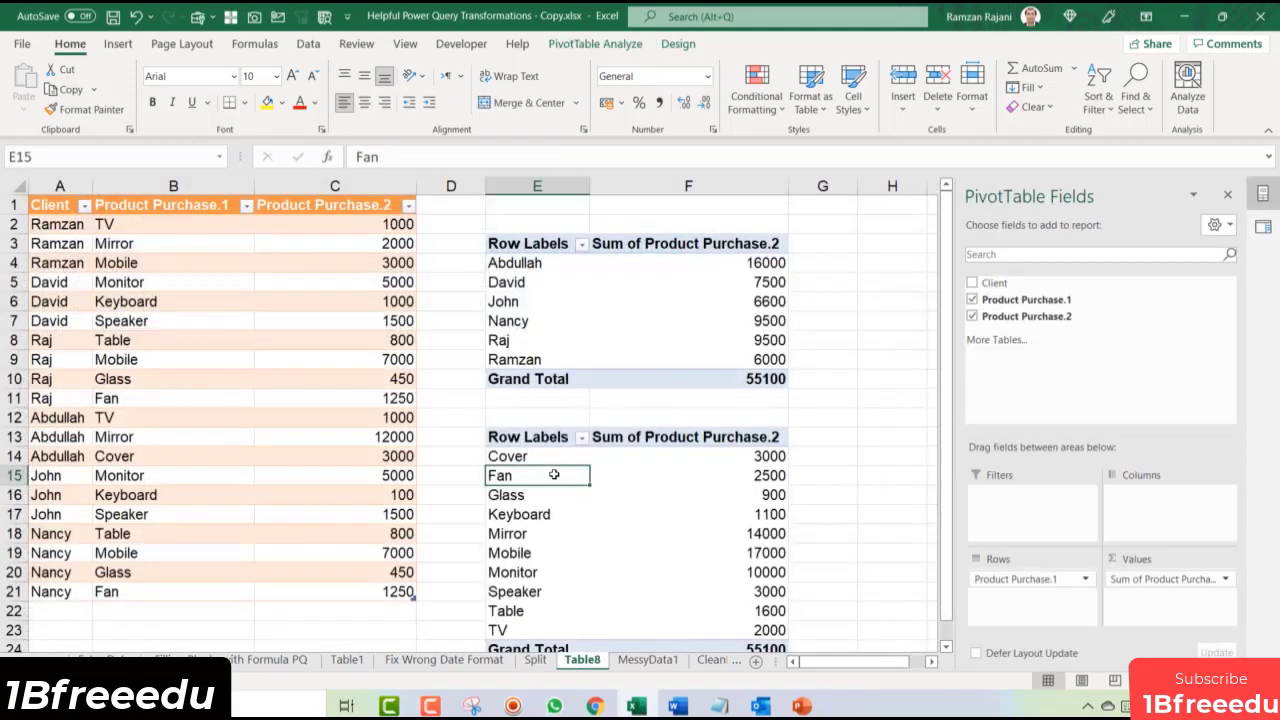
key("ctrl+Page_Down")
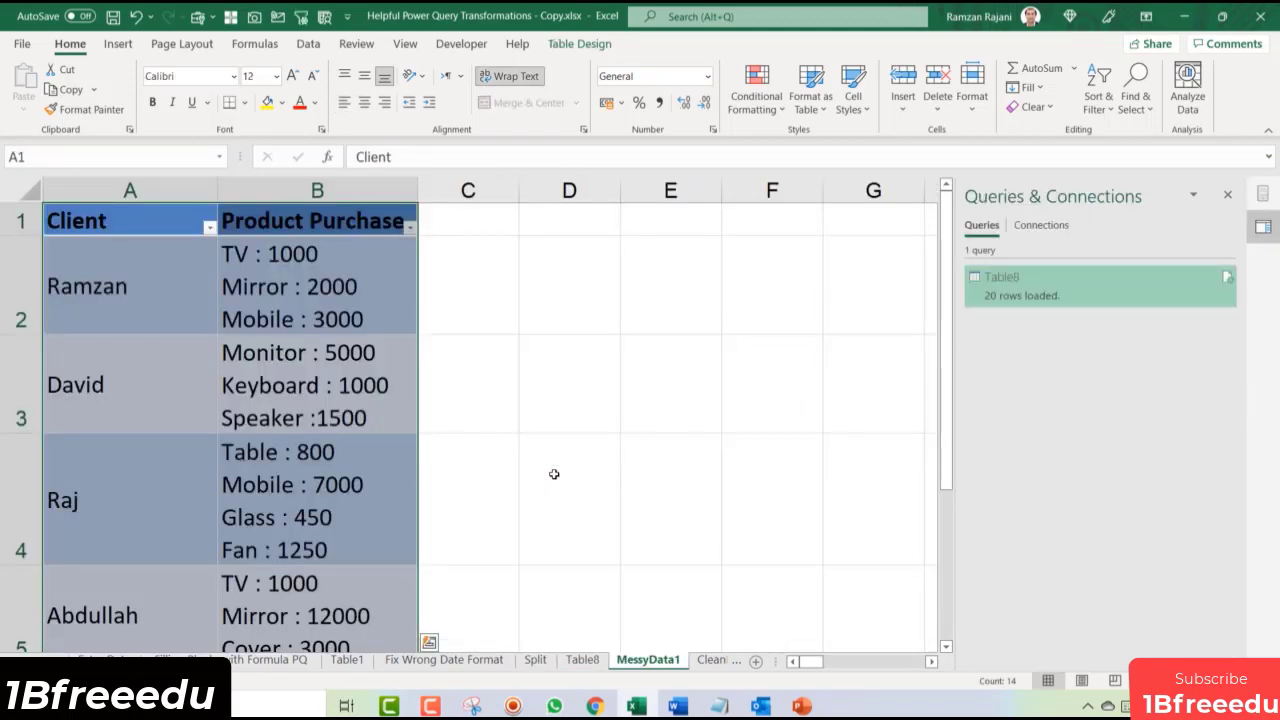
key("ctrl+Page_Up")
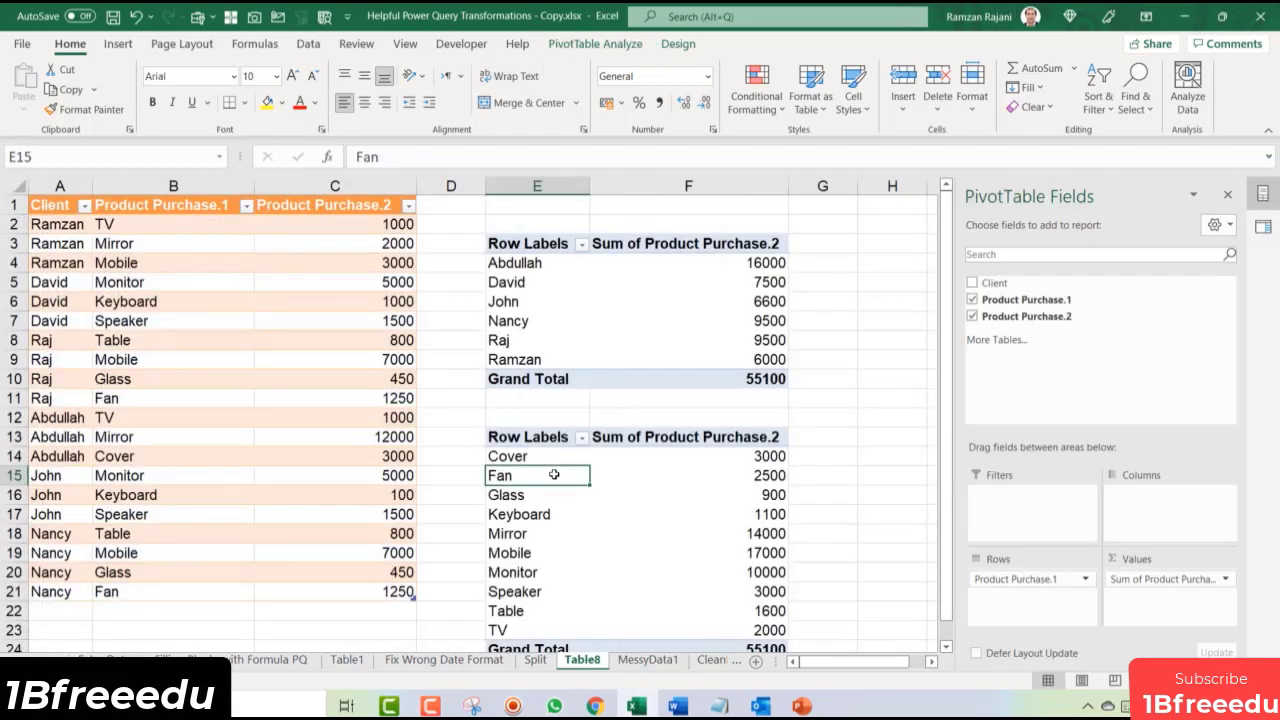
left_click(184, 264)
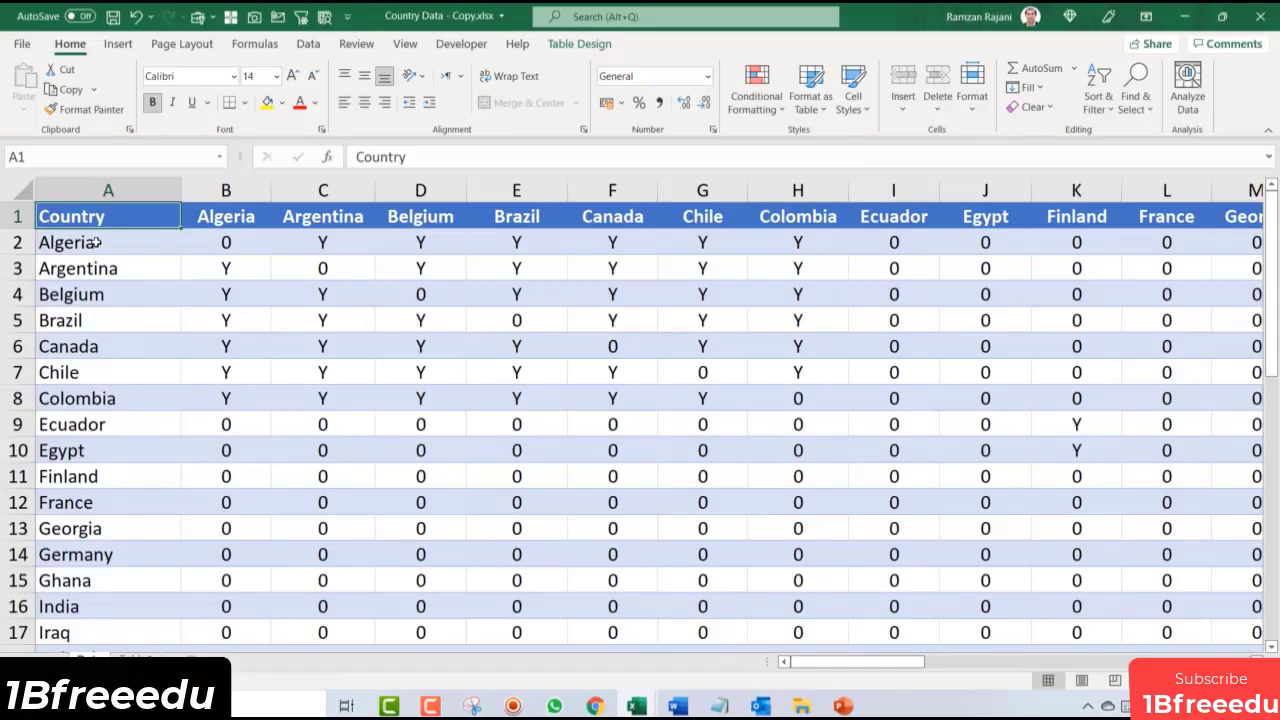
Step: Count the countries listed below the Country header and across the header row of the Country Data - Copy workbook
left_click(97, 242)
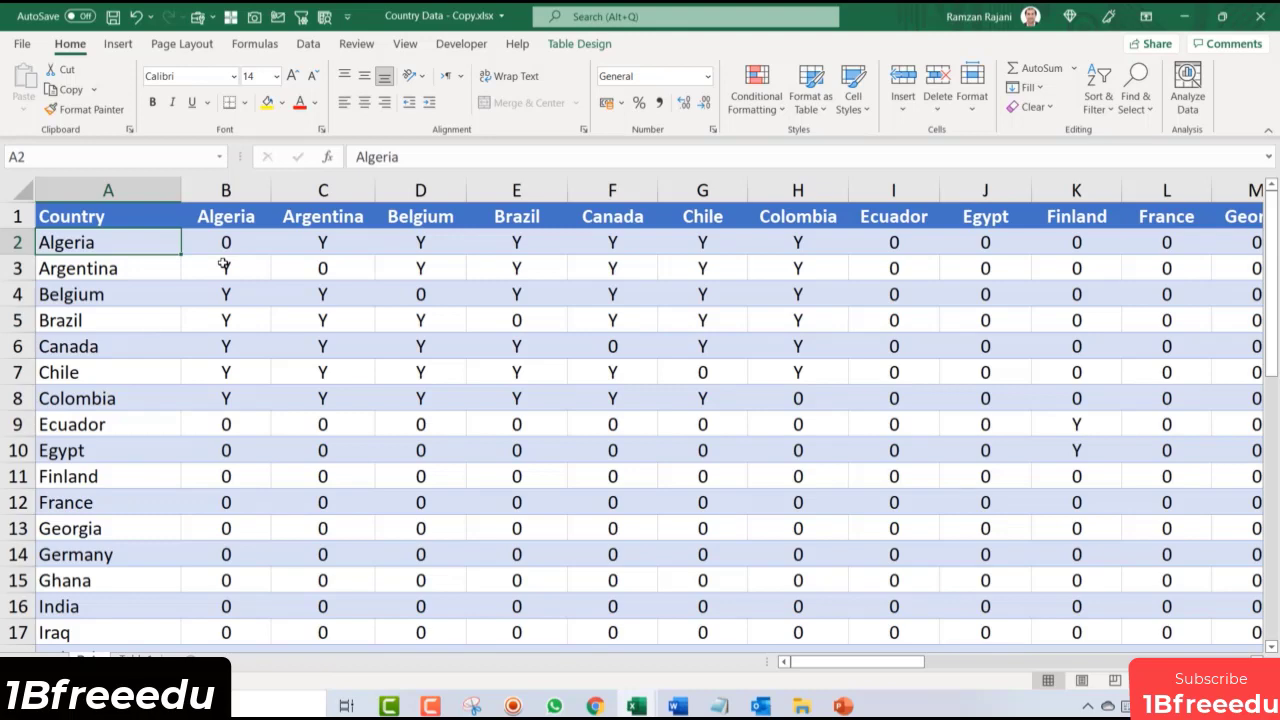
key("ctrl+shift+Down")
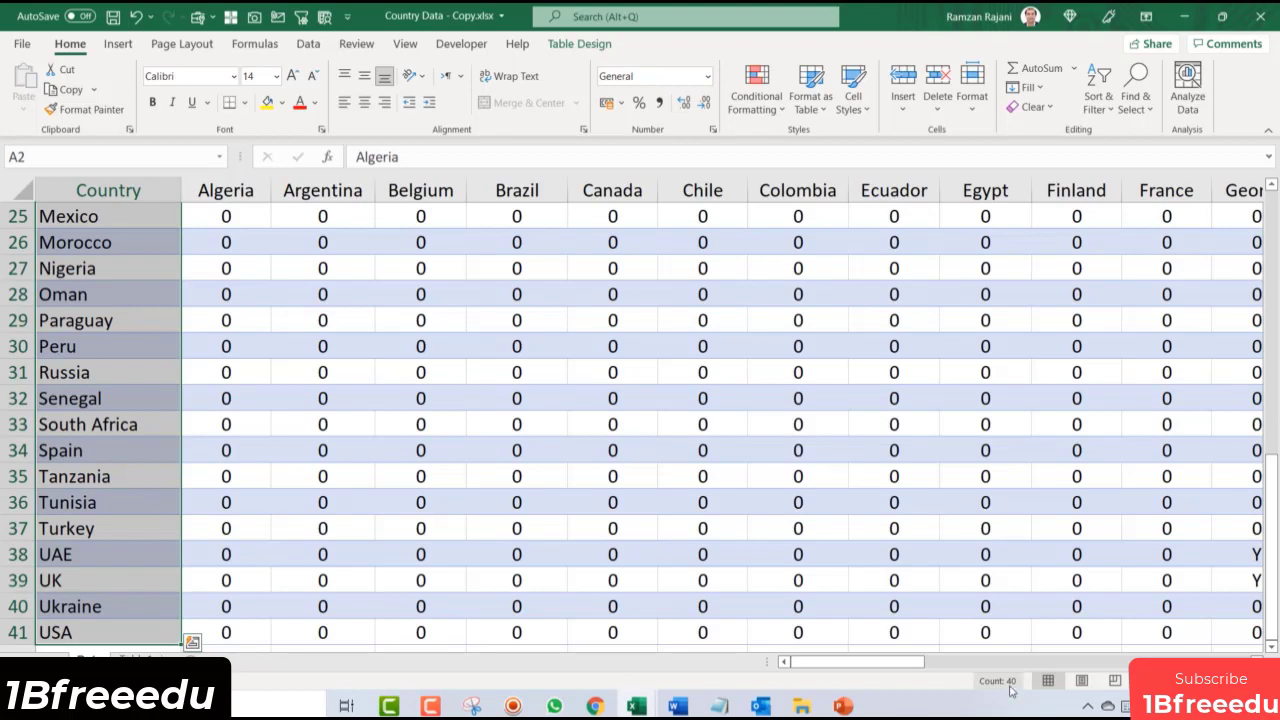
key("ctrl+Home")
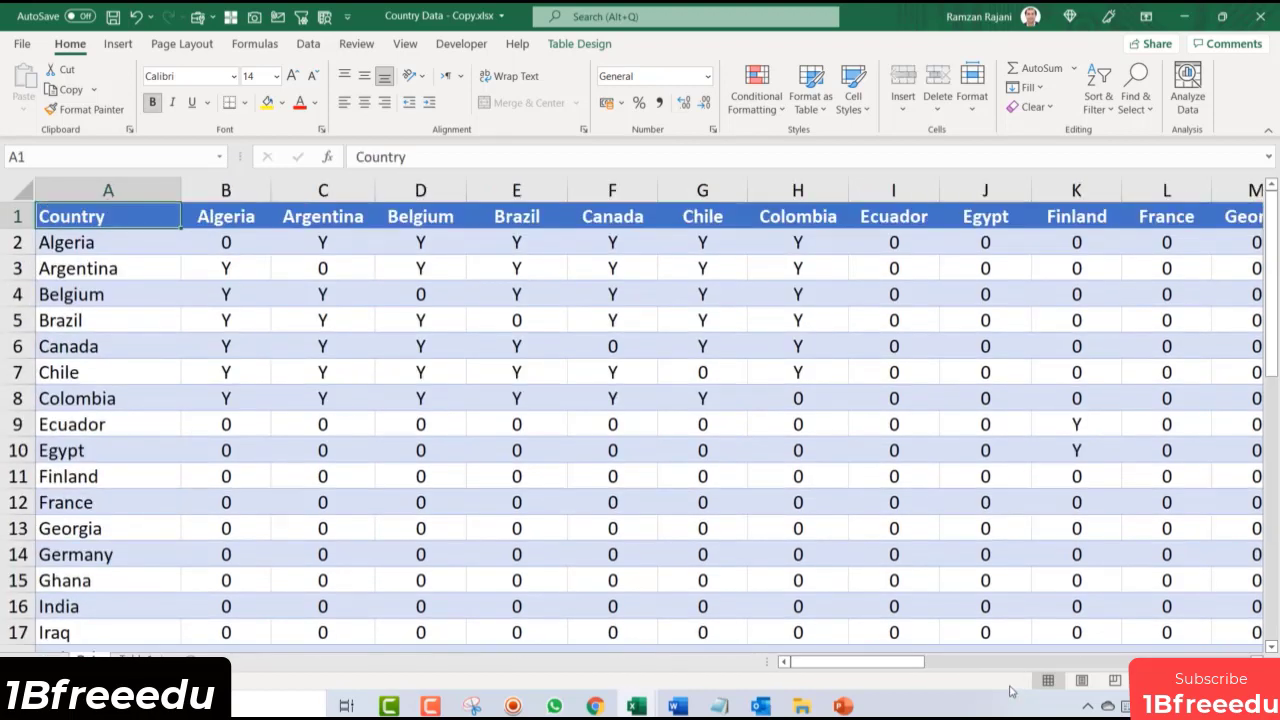
key("Right")
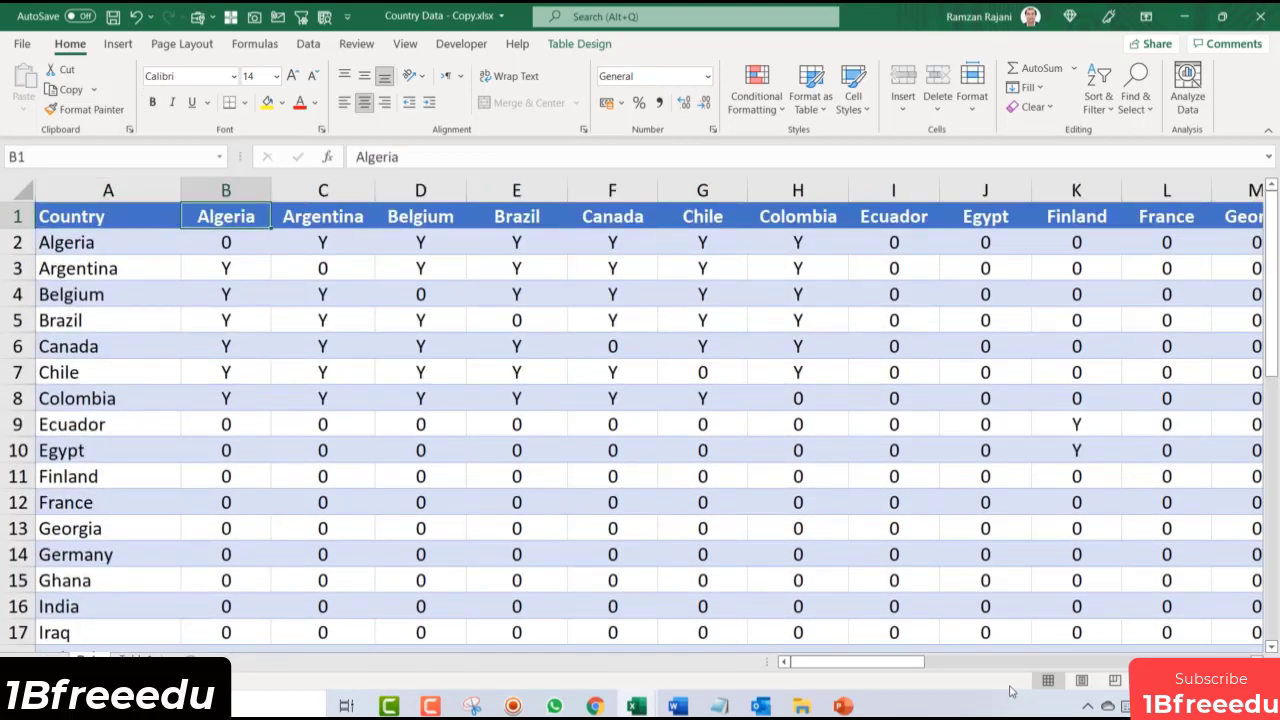
key("ctrl+shift+Right")
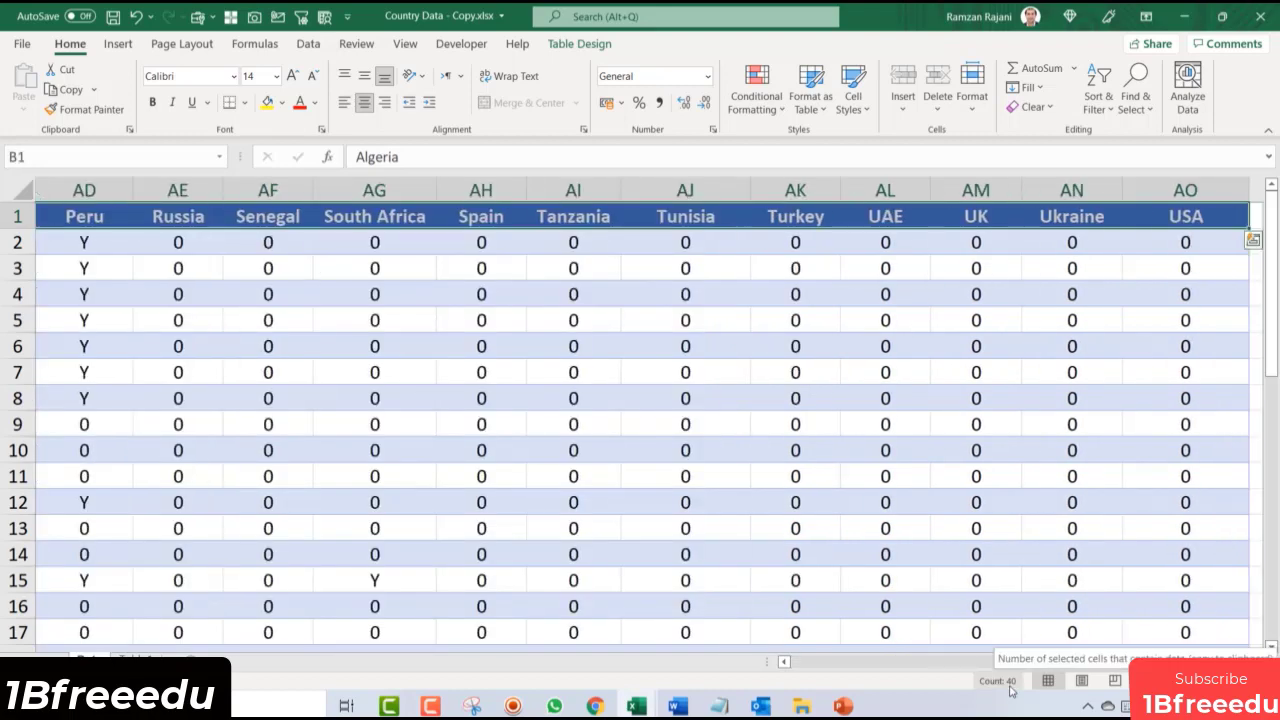
key("ctrl+Home")
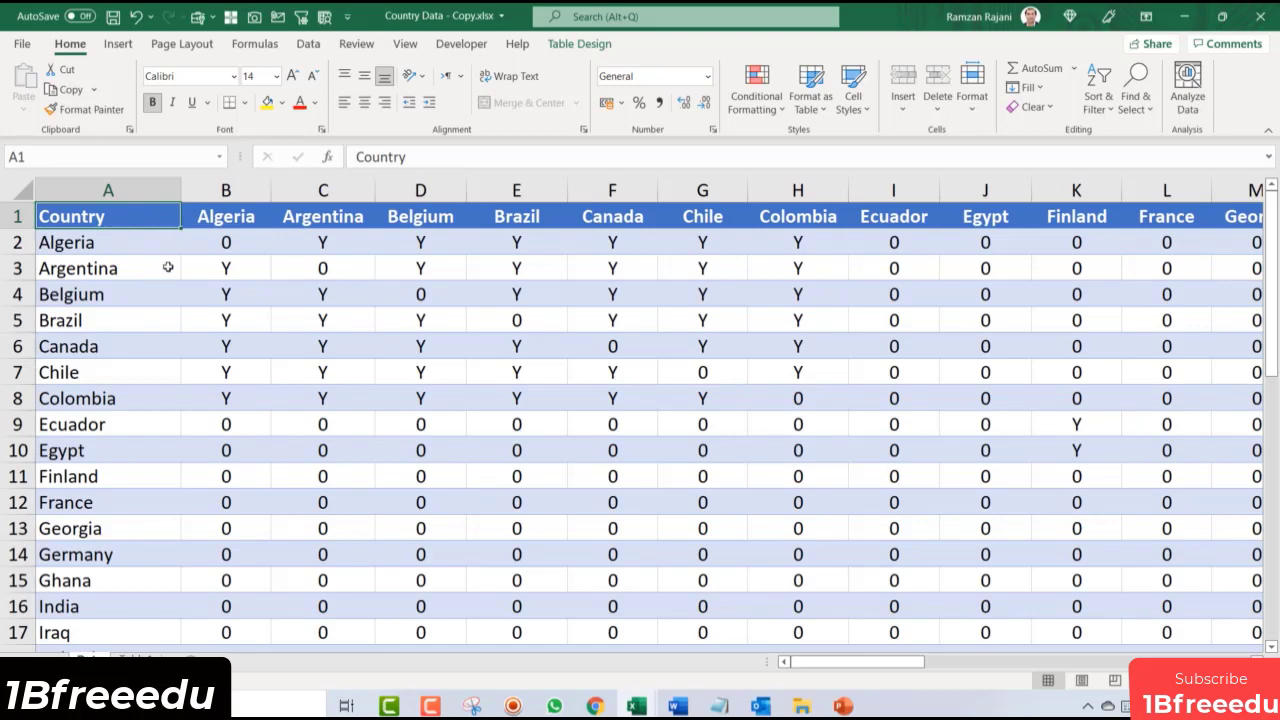
Step: Examine the Y and 0 marks in the Algeria and Brazil rows against the country headers
scroll(266, 262, "up", 2)
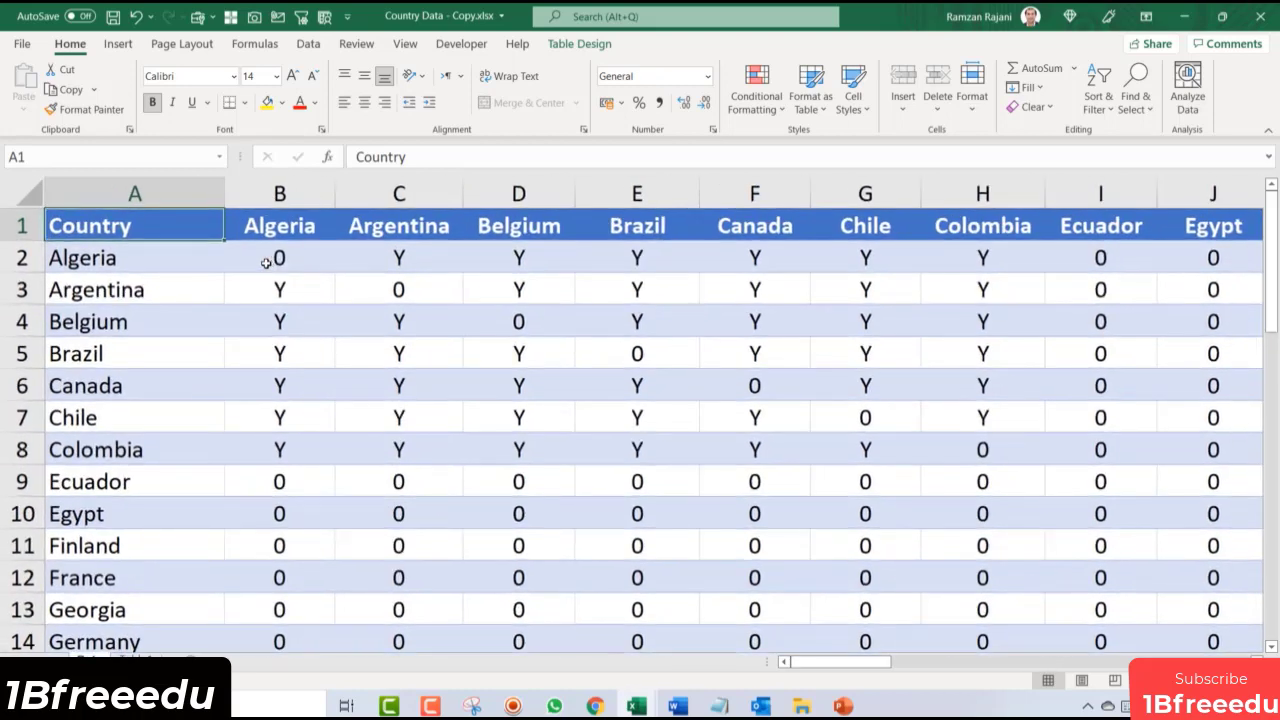
left_click(135, 263)
left_click_drag(413, 242, 413, 263)
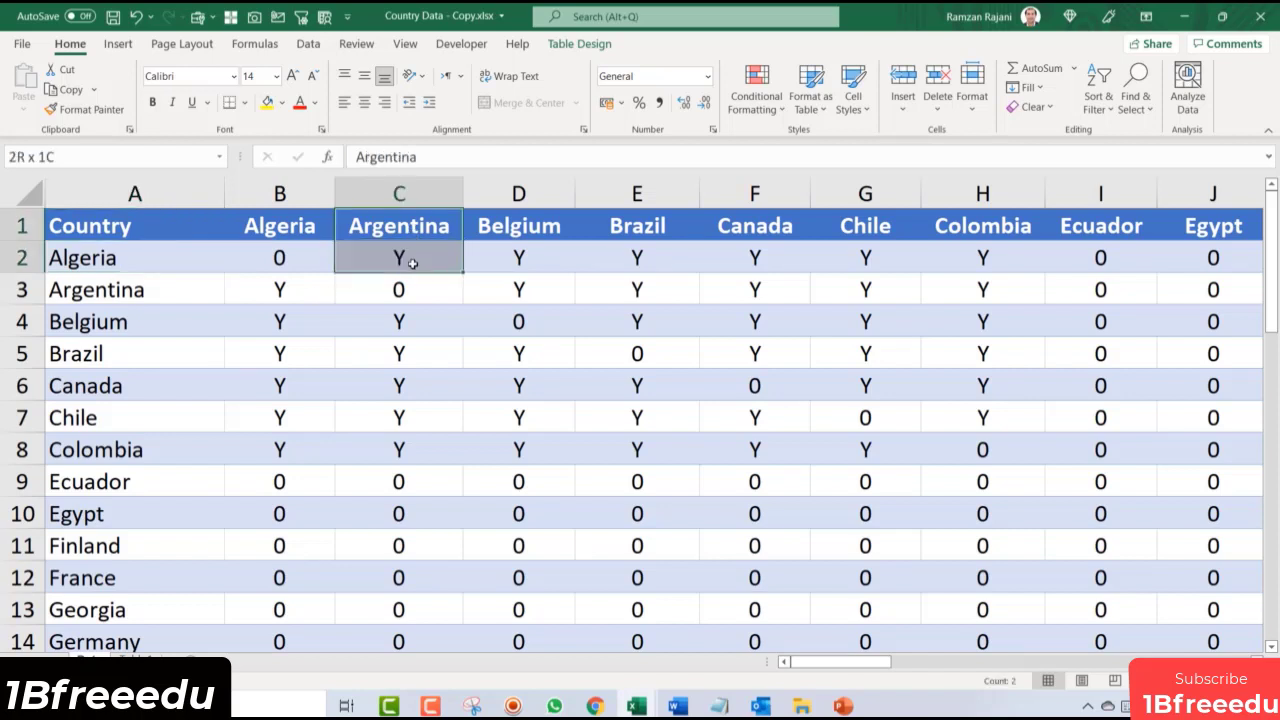
left_click_drag(530, 232, 534, 260)
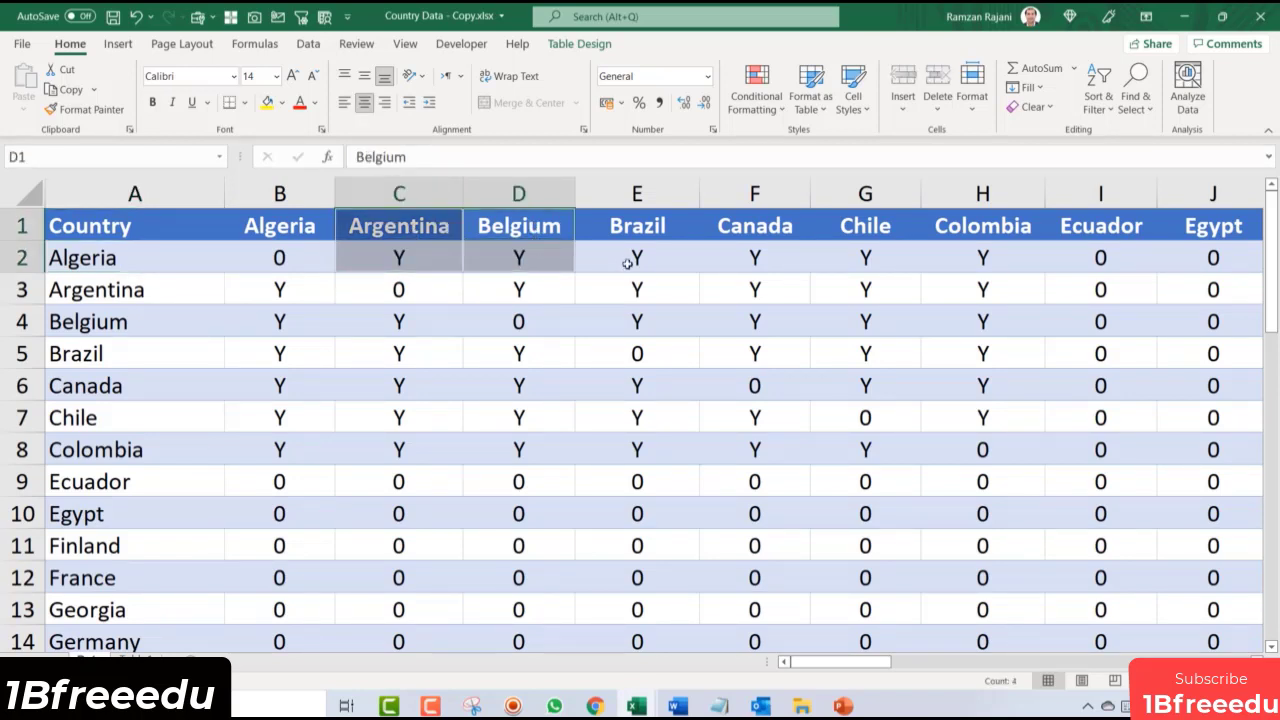
left_click_drag(650, 226, 651, 256)
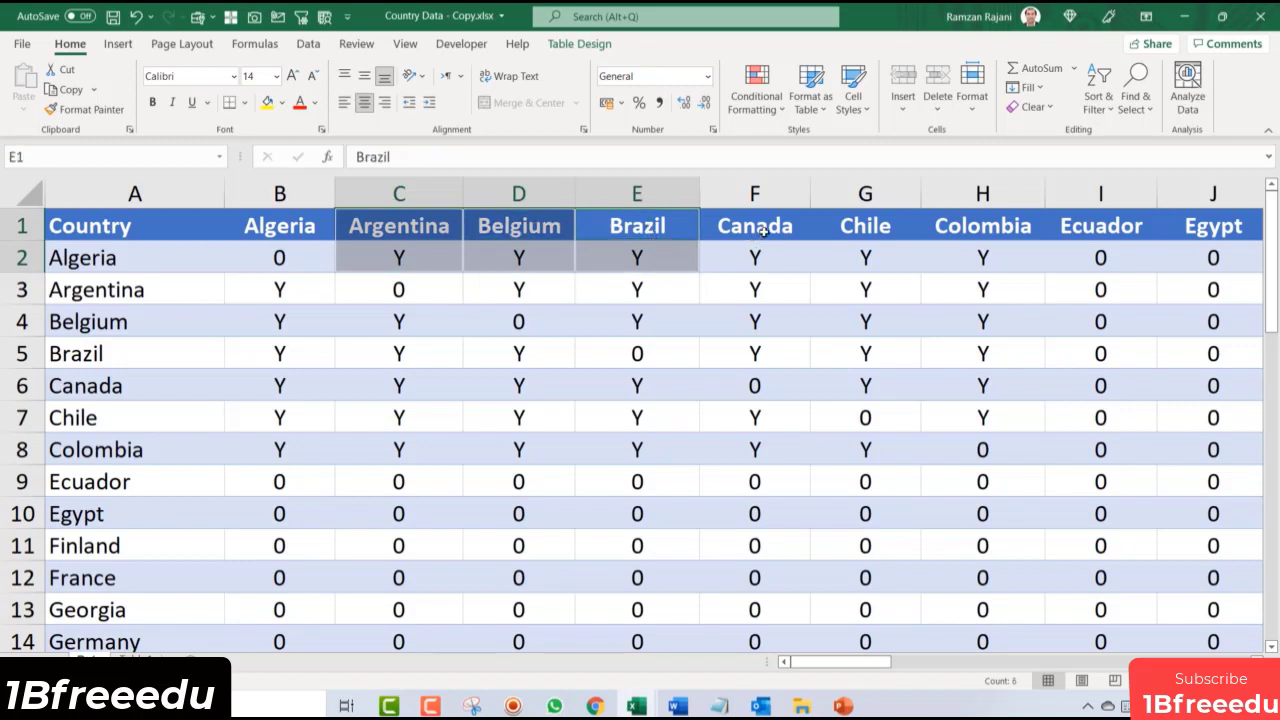
left_click_drag(762, 231, 978, 257)
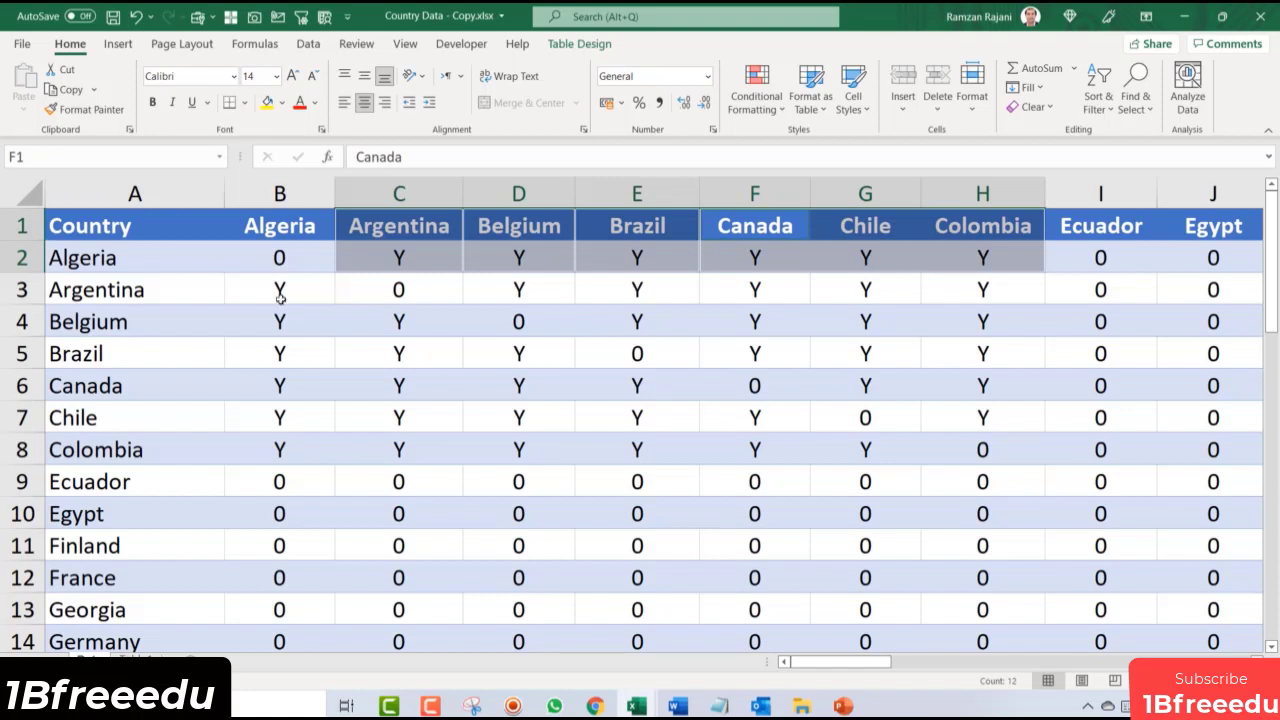
left_click(93, 358)
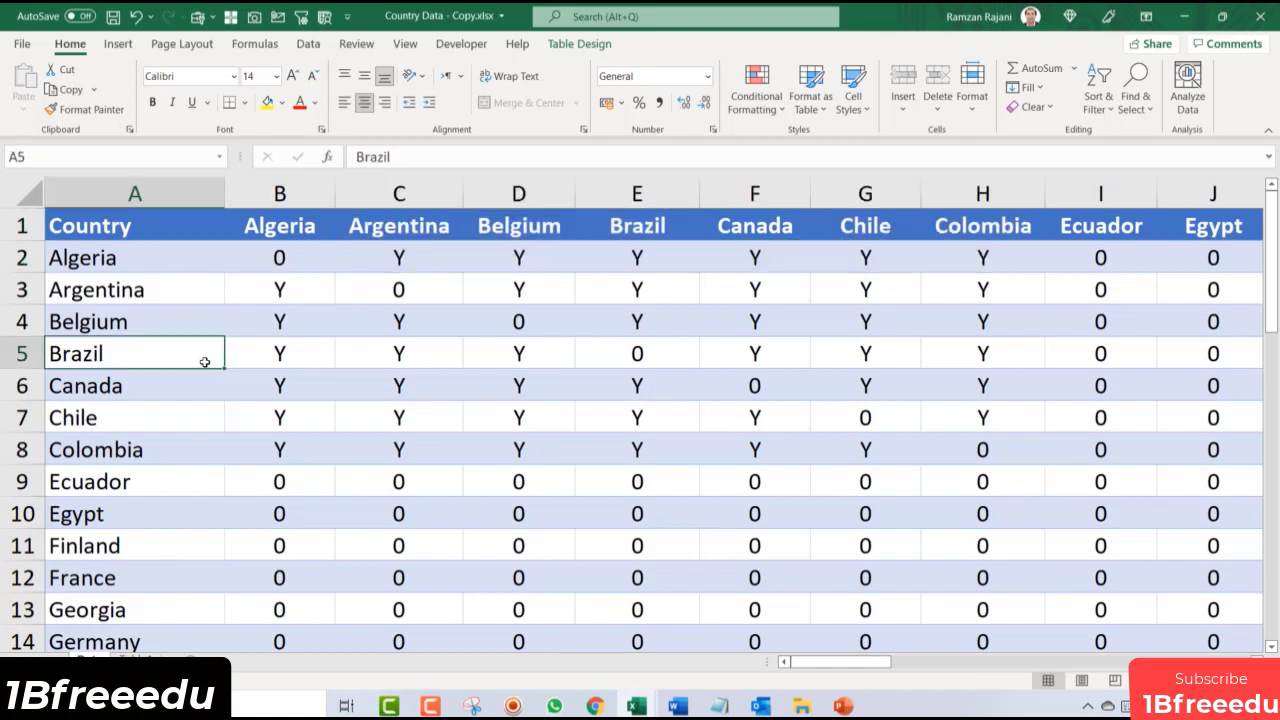
left_click(295, 360)
left_click(420, 363)
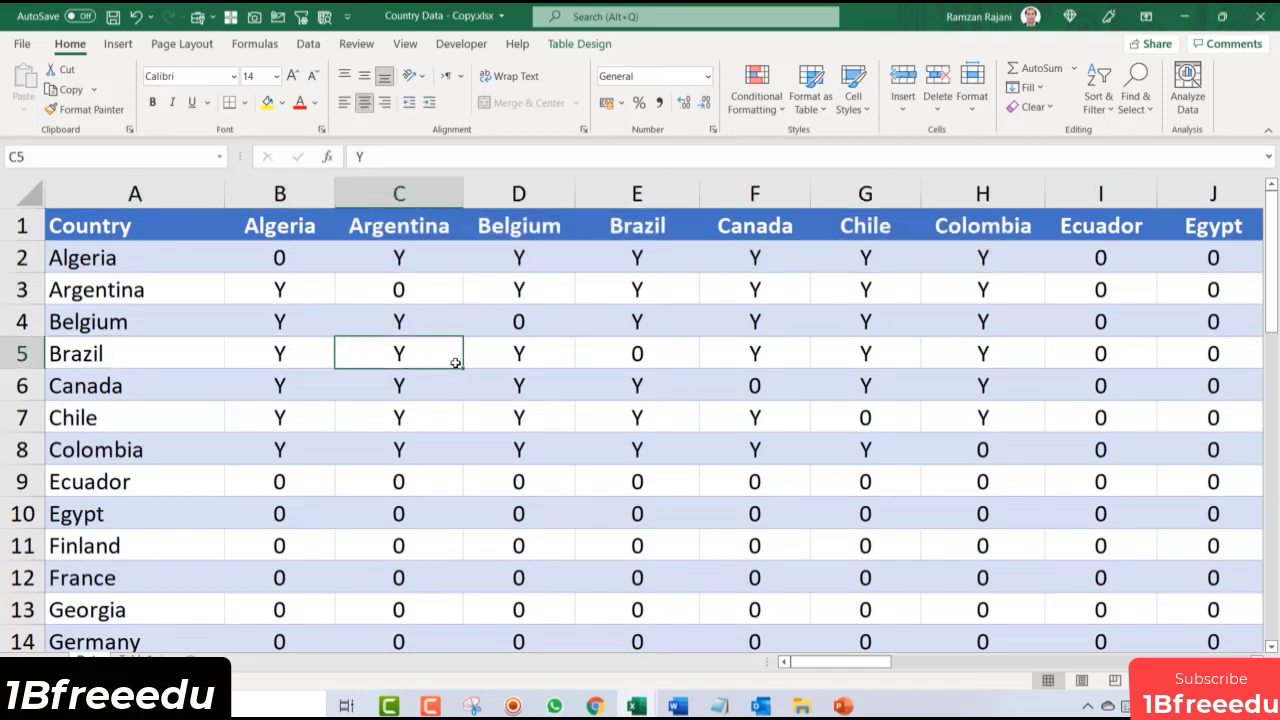
left_click(513, 357)
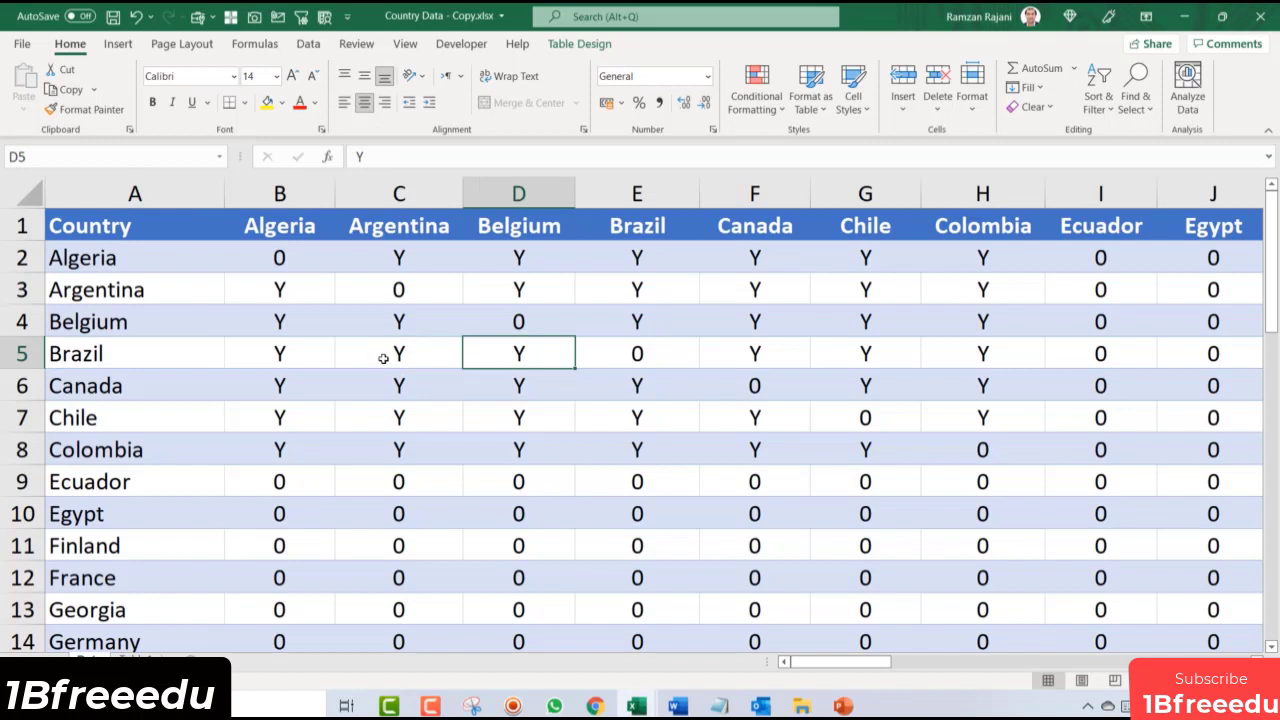
left_click(295, 358)
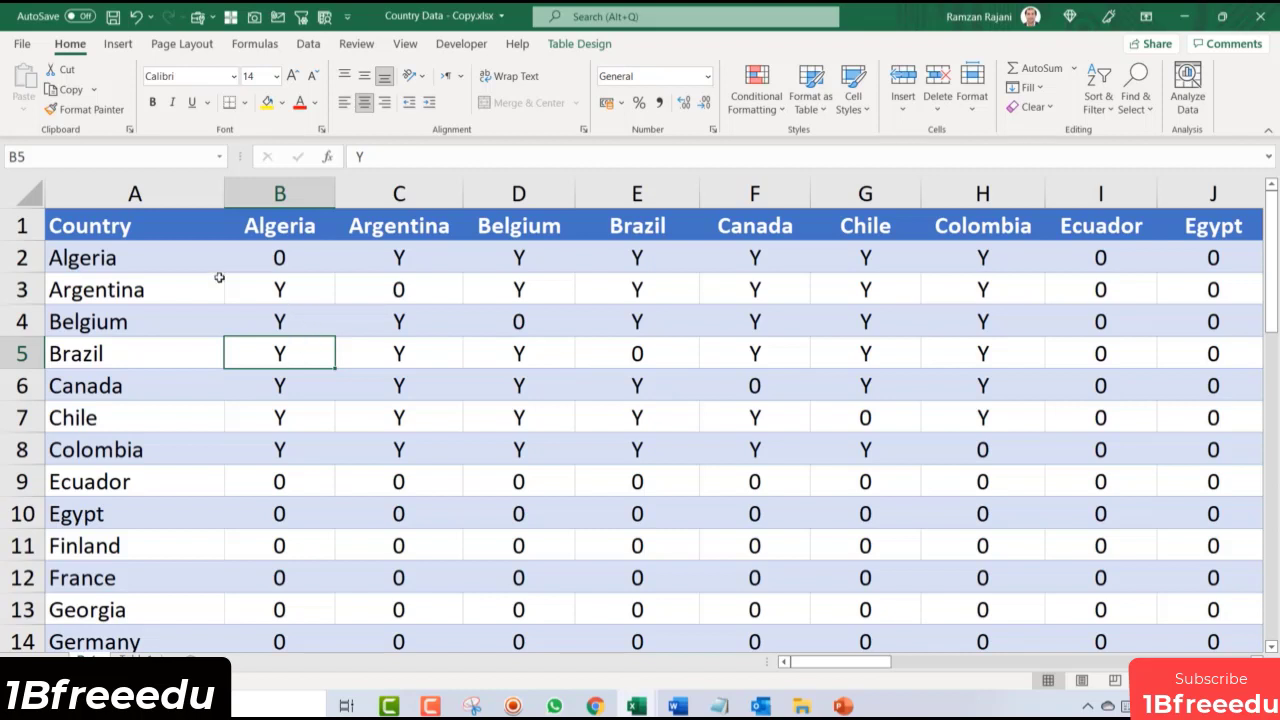
left_click(168, 264)
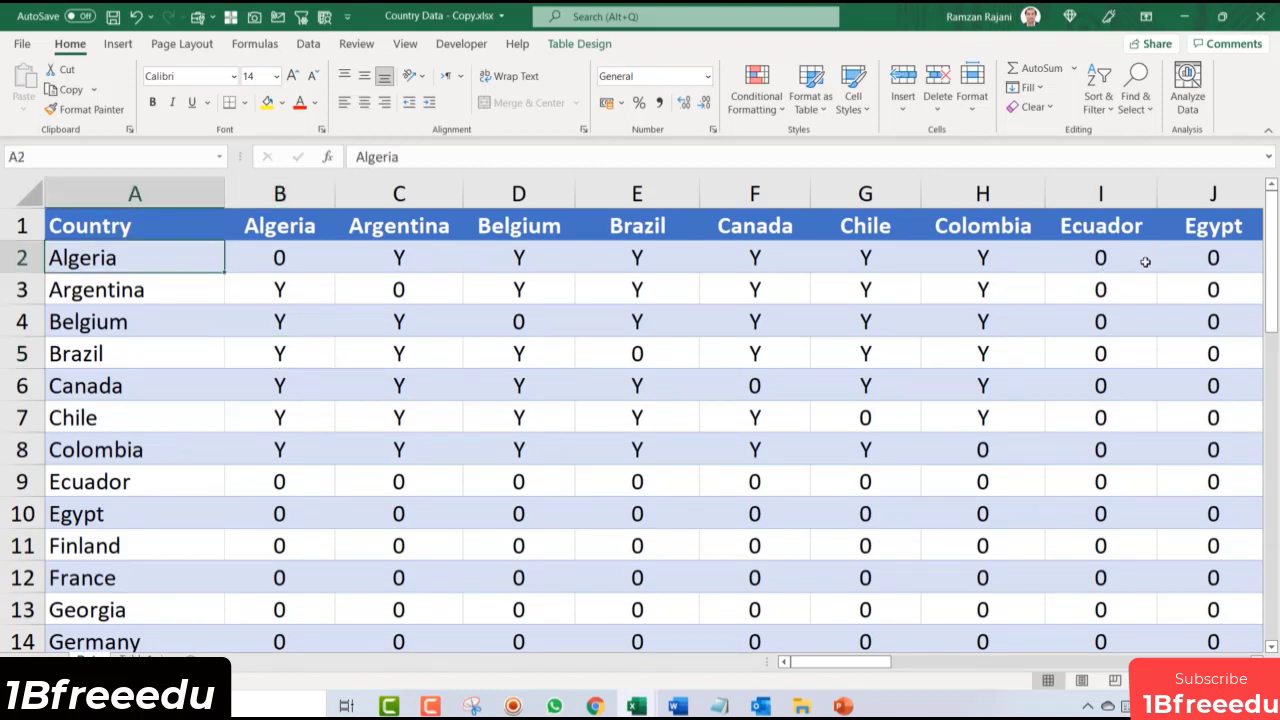
left_click(1213, 259)
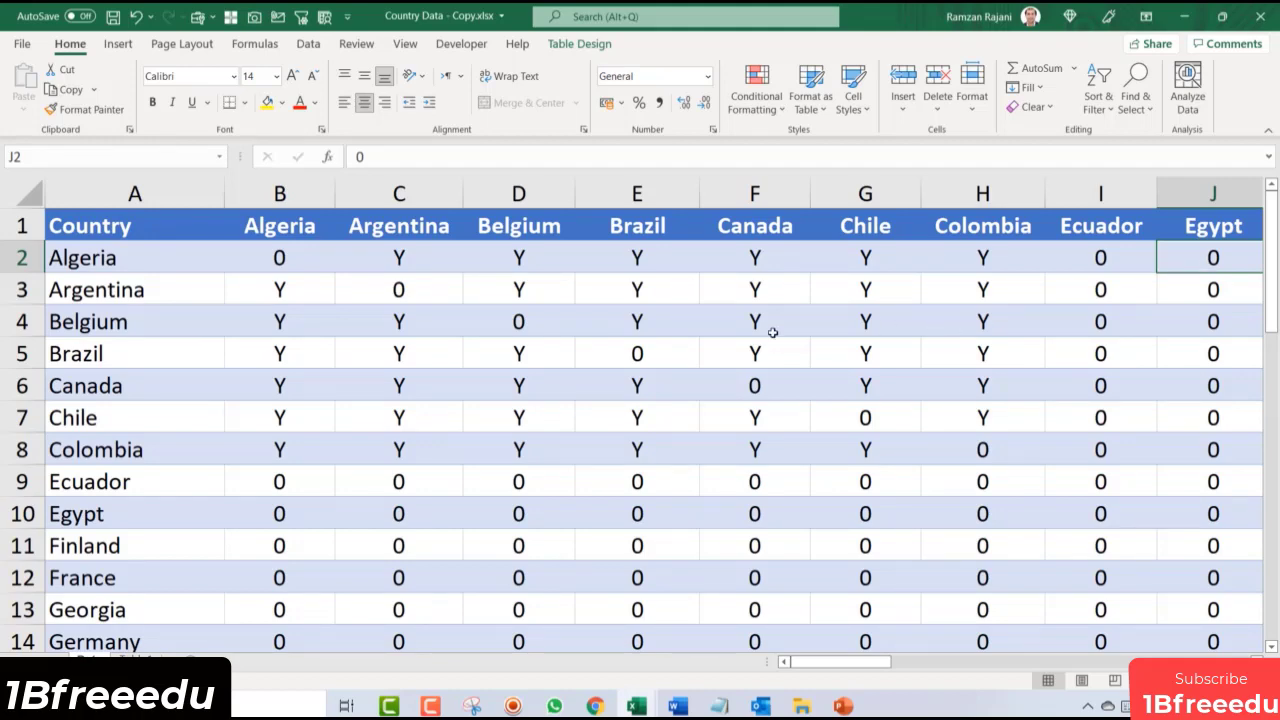
Step: View the next sheet, holding the Country, Attribute and Value table with its PivotTable
scroll(773, 332, "down", 3)
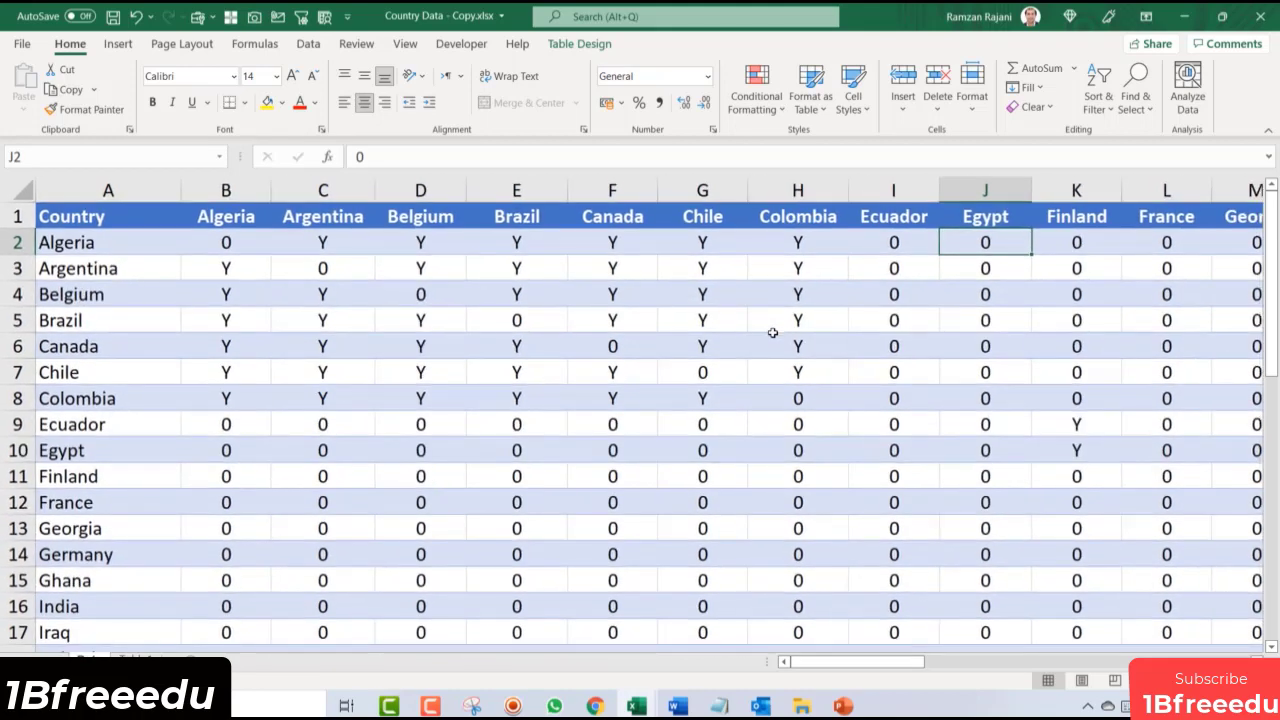
key("ctrl+Page_Down")
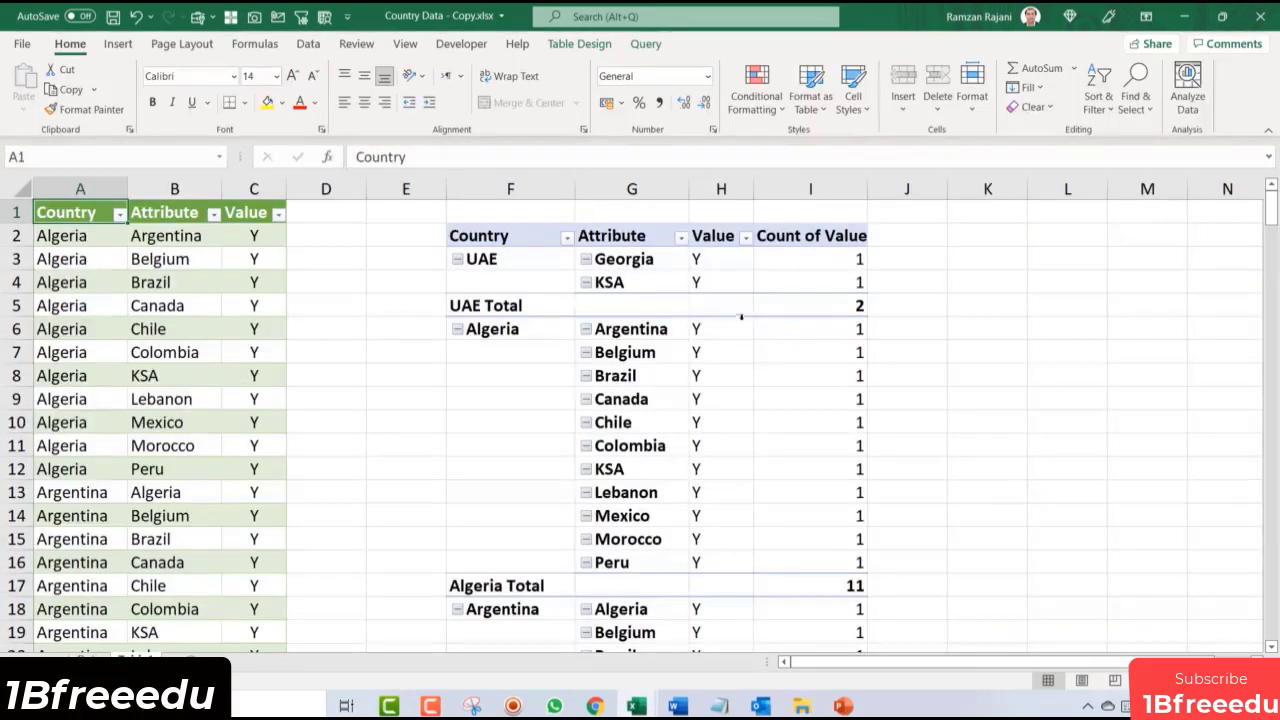
Step: Examine the Georgia and KSA entries with their Y values and counts under UAE in the PivotTable
scroll(1023, 364, "up", 3)
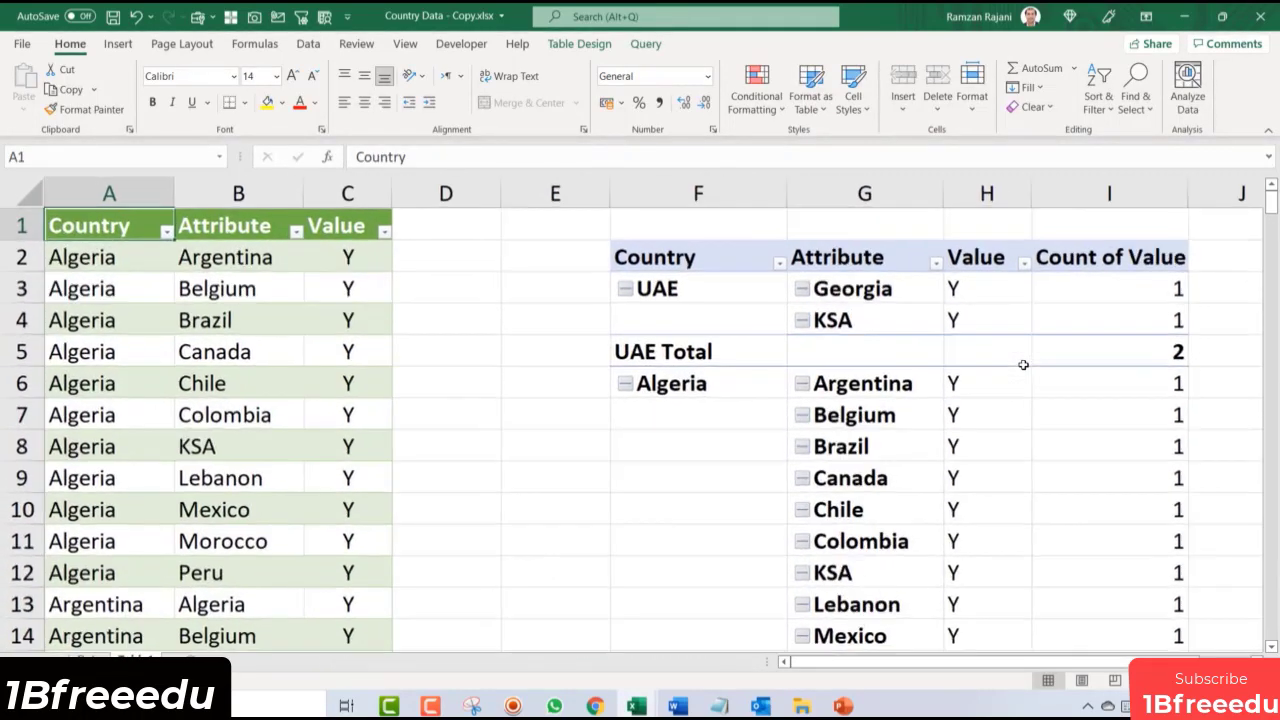
scroll(960, 670, "right", 1)
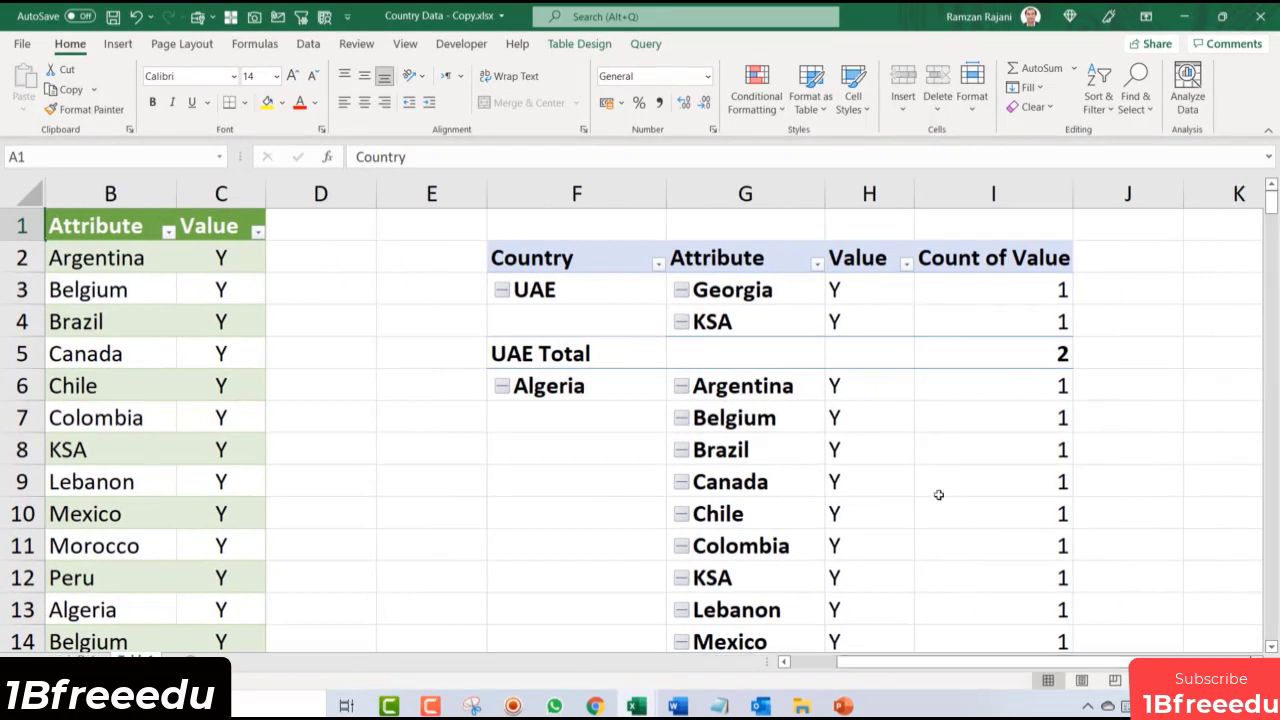
left_click(760, 296)
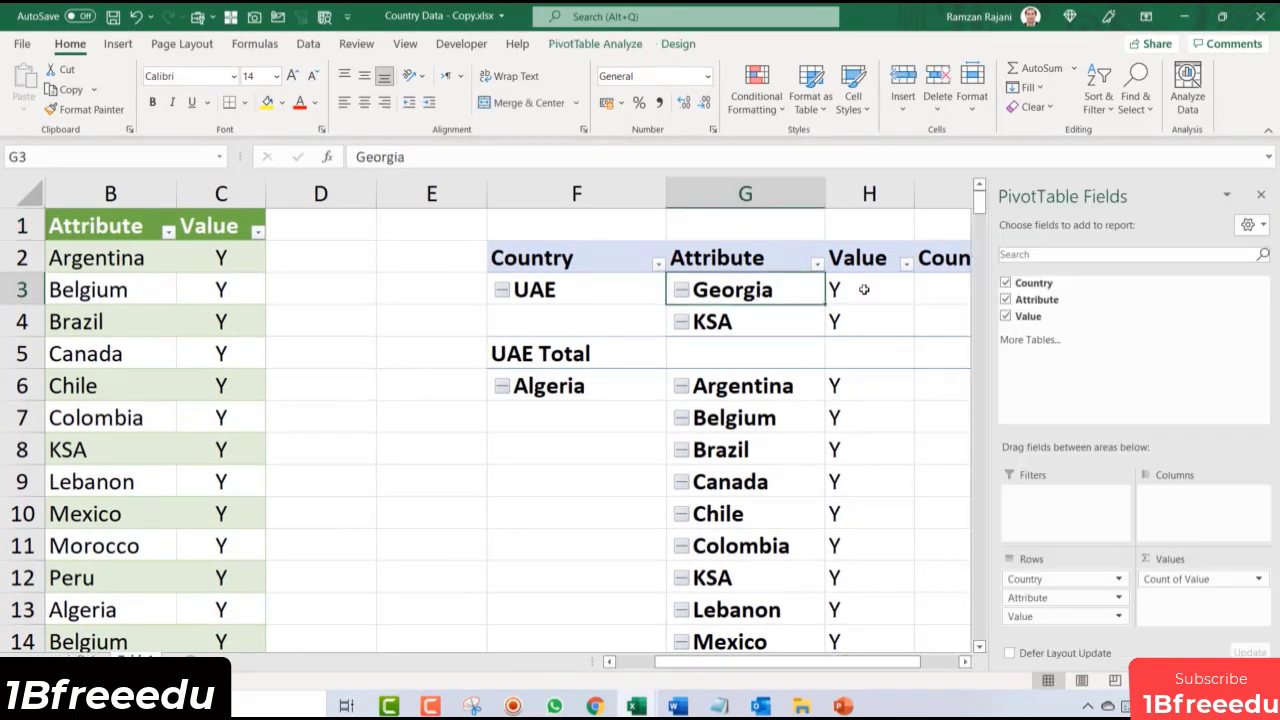
left_click(863, 289)
left_click(1263, 196)
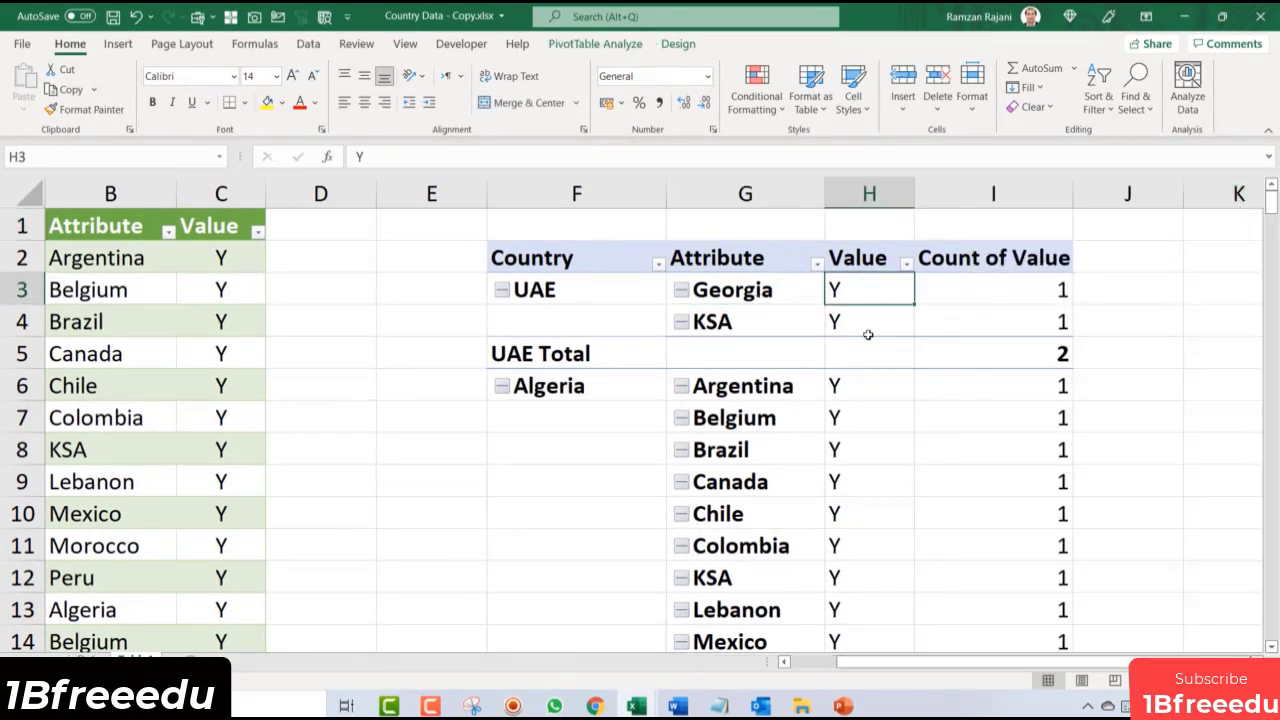
left_click(758, 327)
left_click(870, 325)
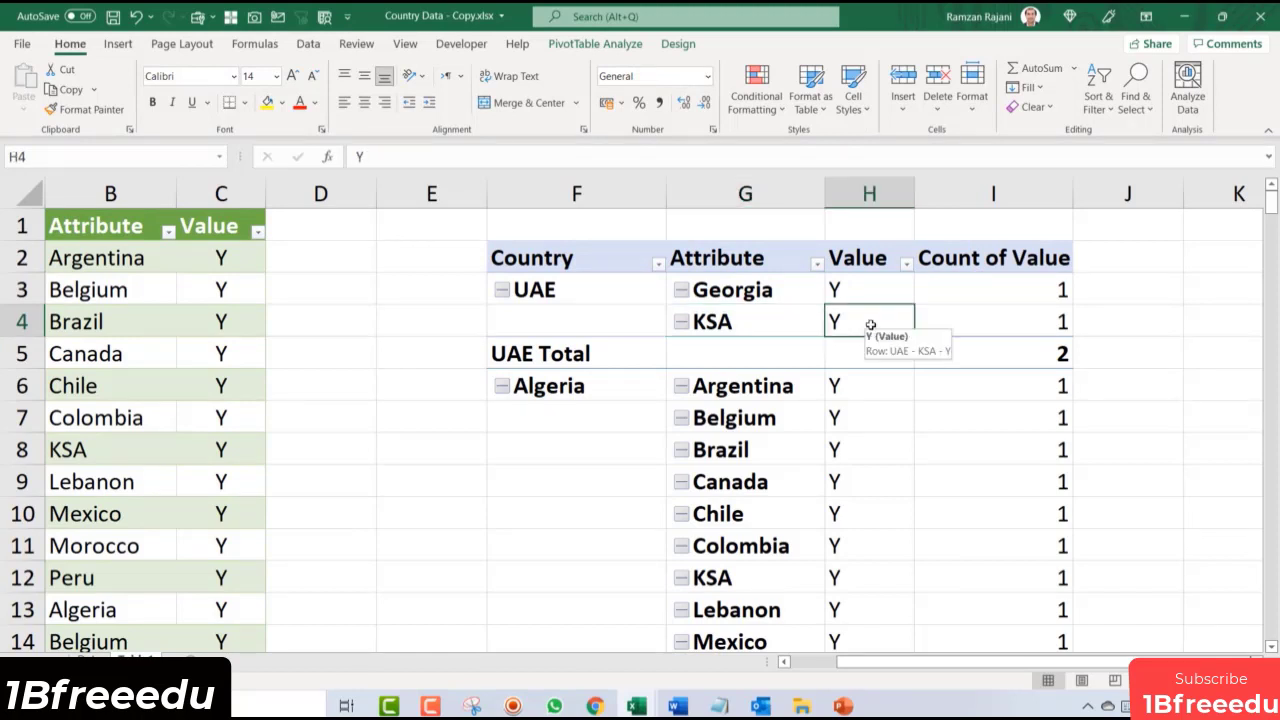
left_click(626, 293)
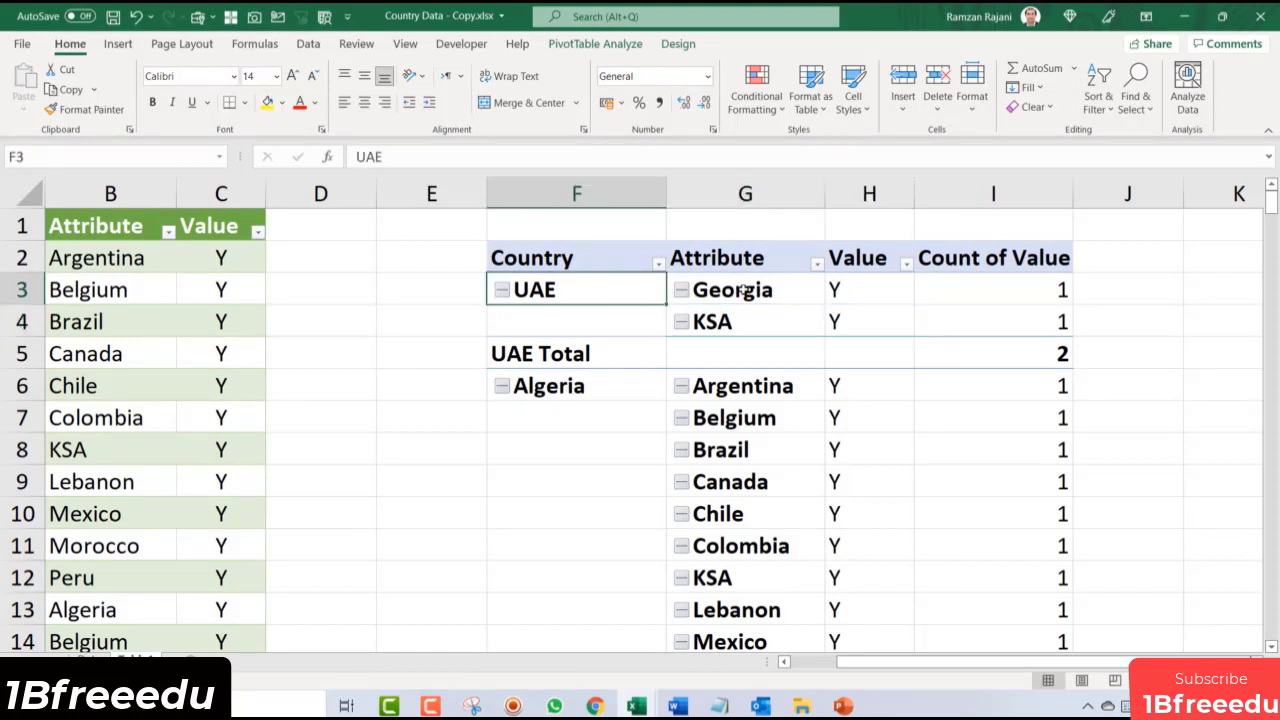
left_click_drag(762, 287, 1021, 322)
left_click(757, 291)
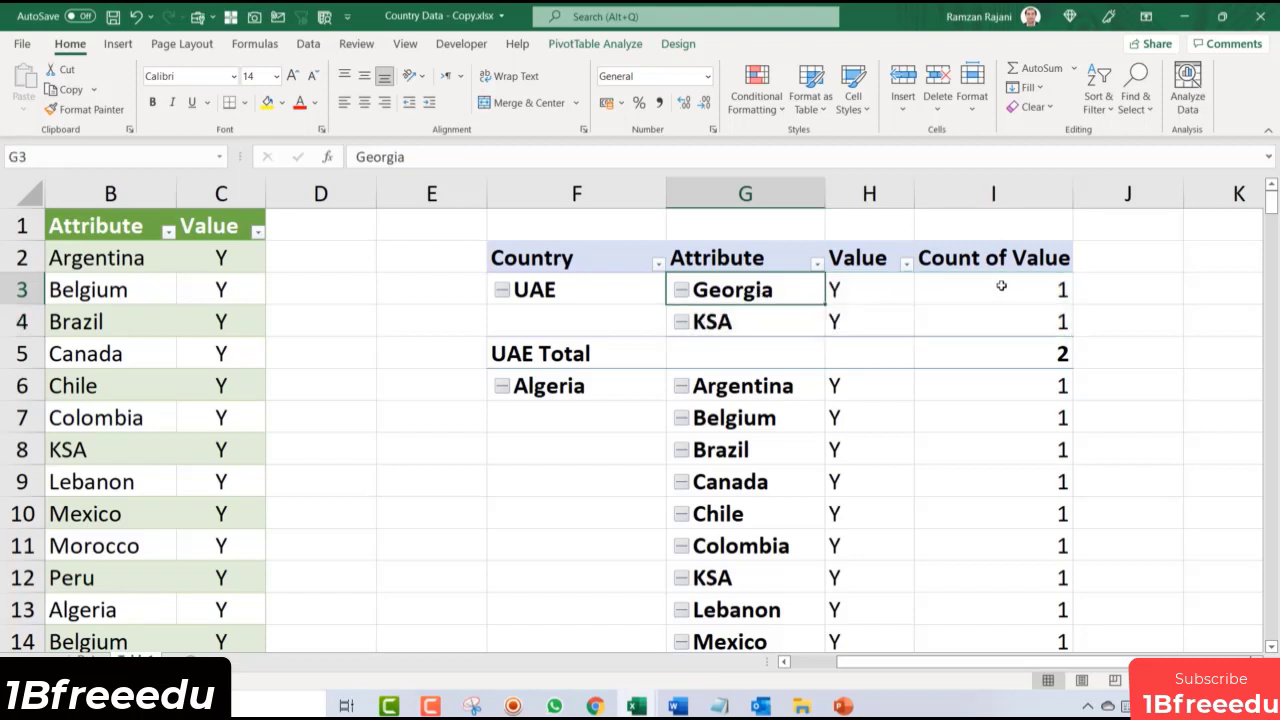
mouse_move(1001, 286)
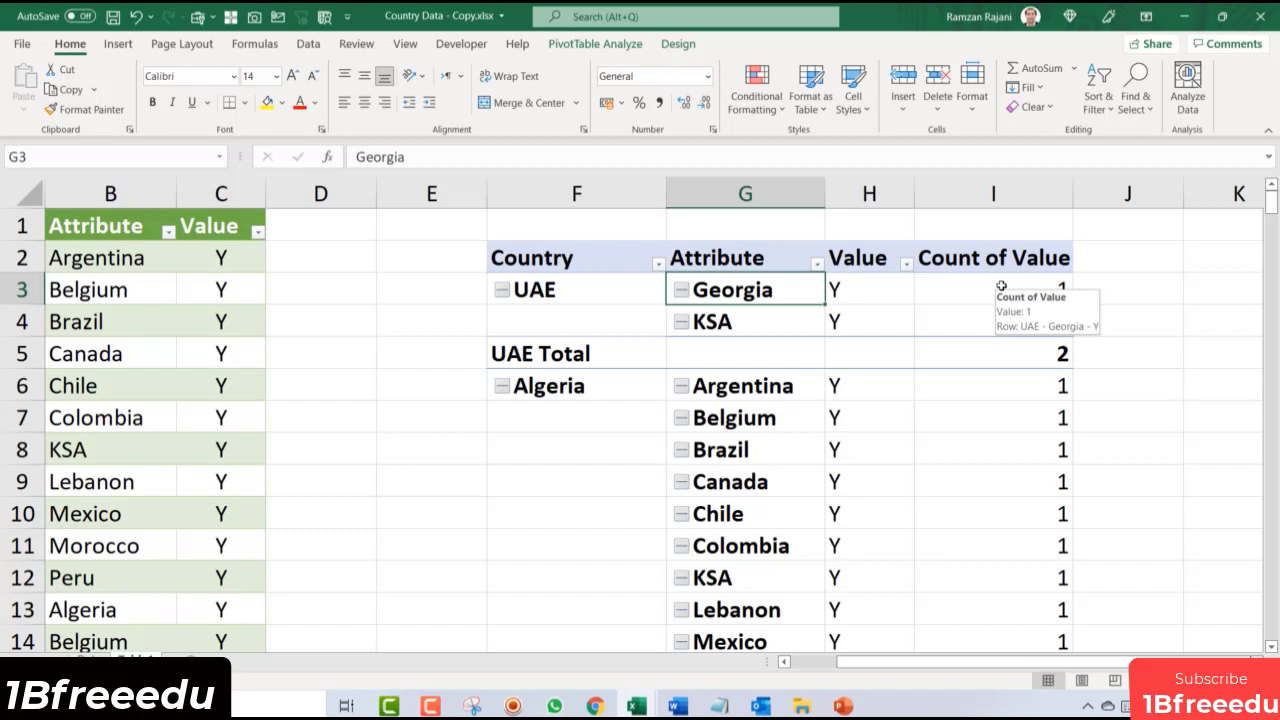
Step: Review the PivotTable's country groups from Algeria down to Brazil, then return to the UAE group
left_click(588, 387)
left_click_drag(713, 388, 752, 387)
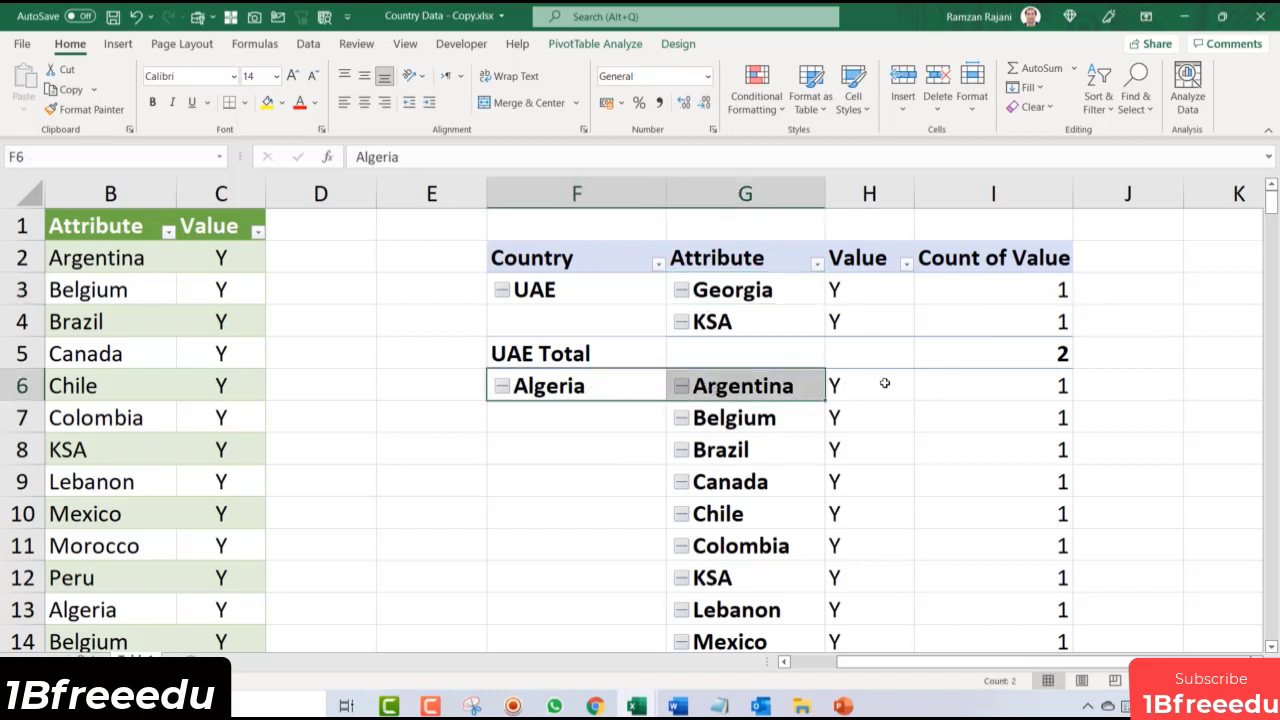
scroll(885, 383, "down", 2)
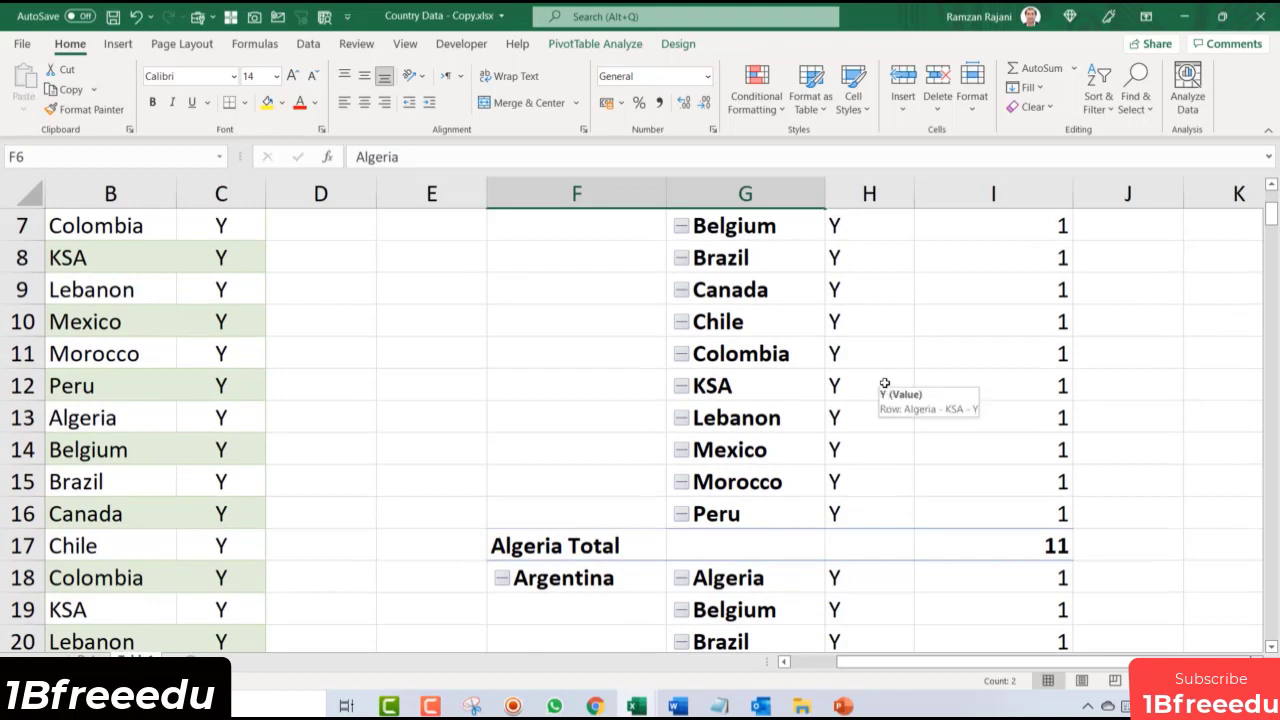
scroll(885, 383, "down", 4)
scroll(885, 383, "down", 2)
scroll(885, 383, "down", 1)
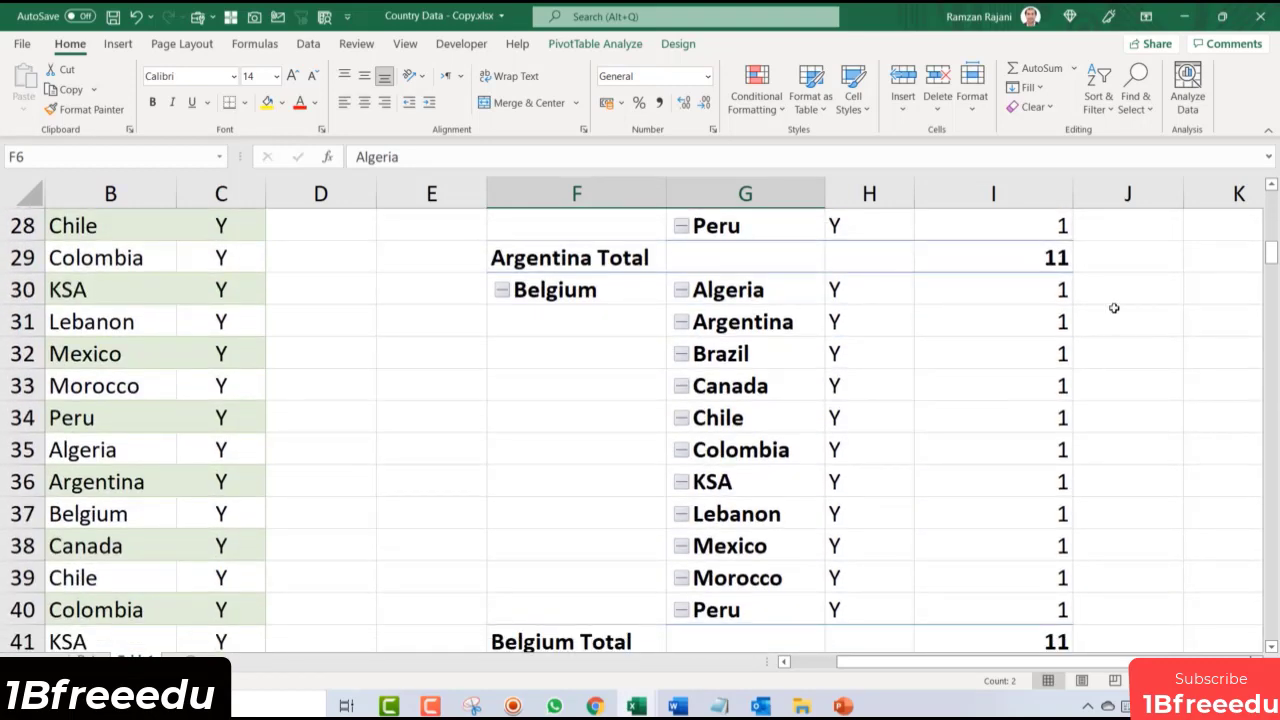
scroll(883, 510, "down", 7)
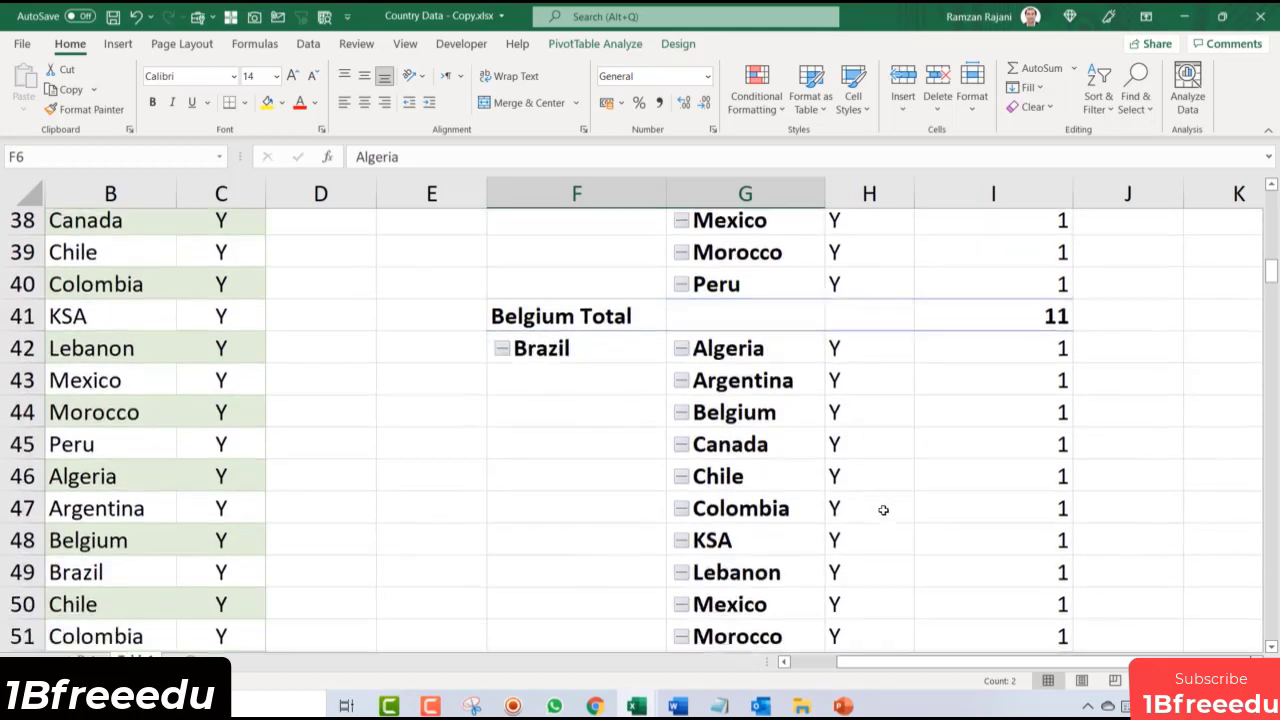
scroll(883, 510, "up", 16)
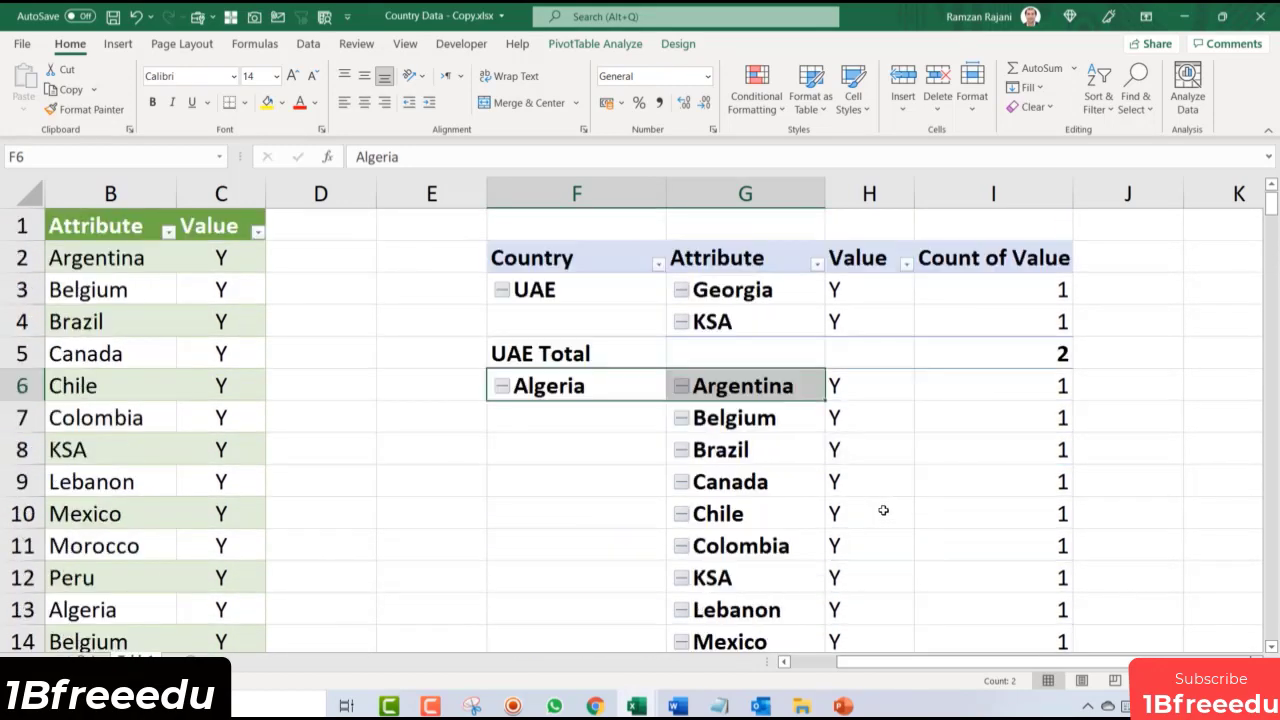
left_click(577, 296)
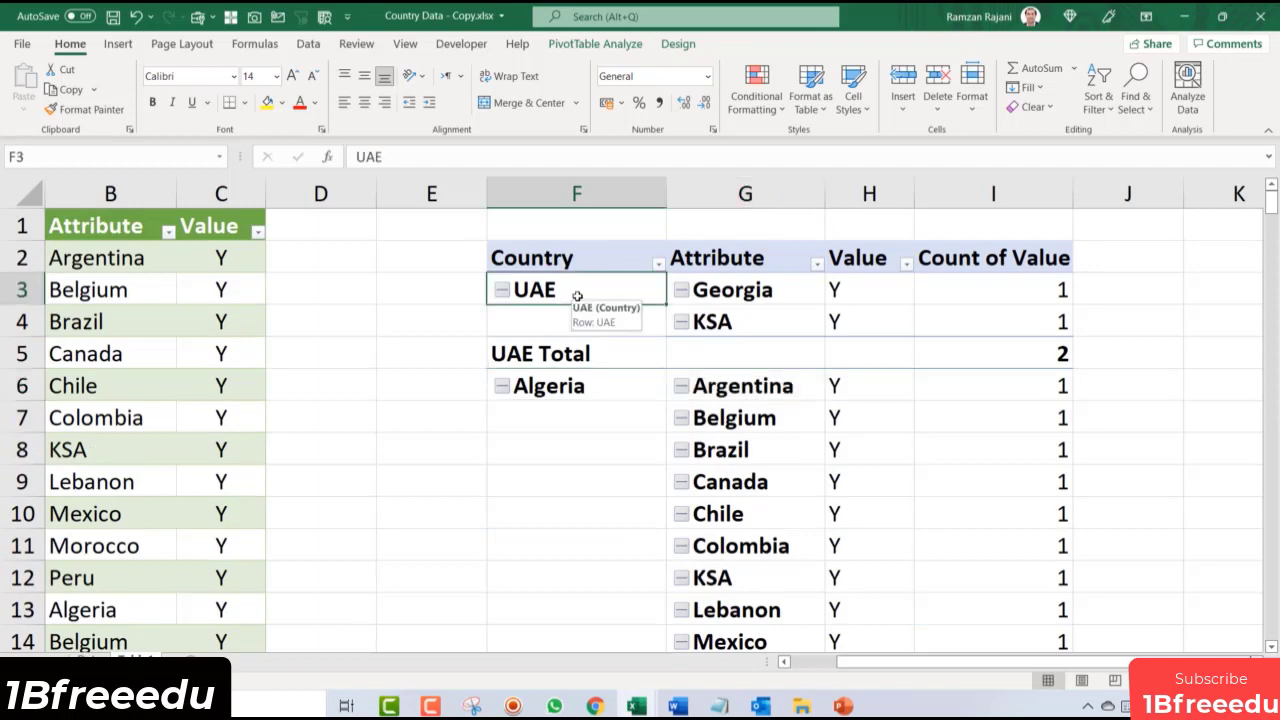
Step: Check the Algeria row's first mark in the source matrix, then return to the start of the Country, Attribute and Value table
key("ctrl+Page_Up")
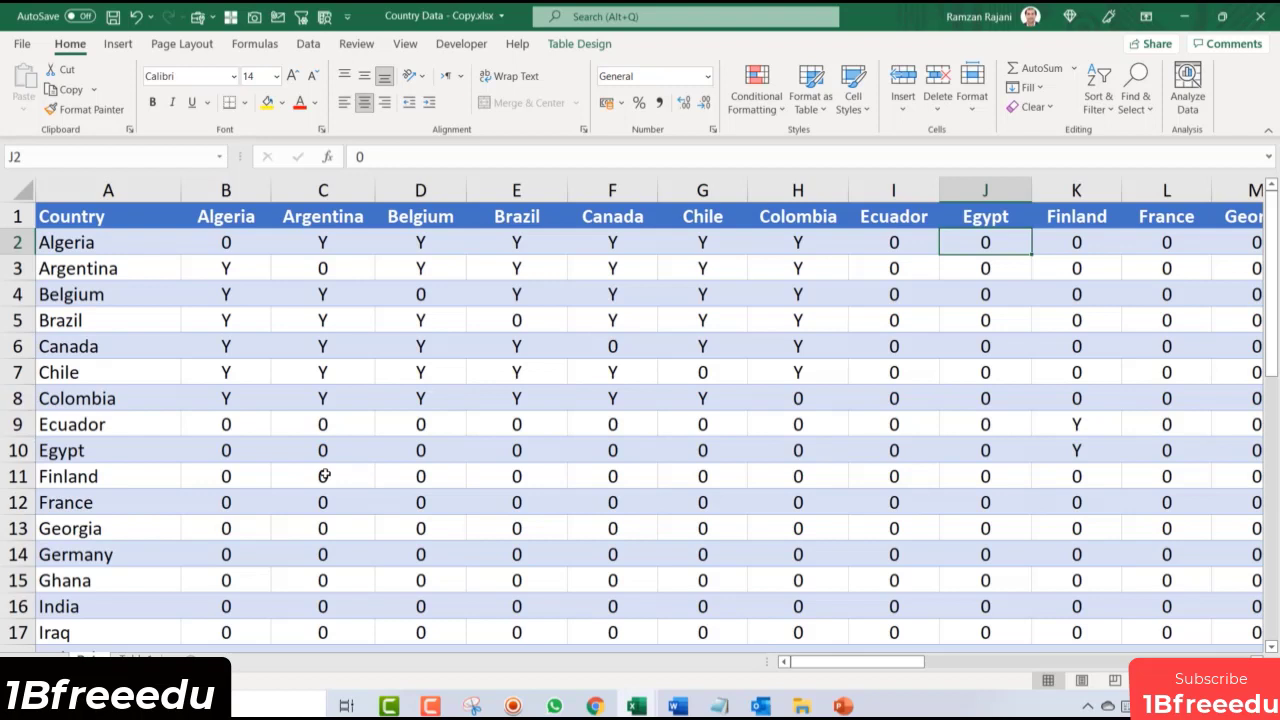
left_click(221, 241)
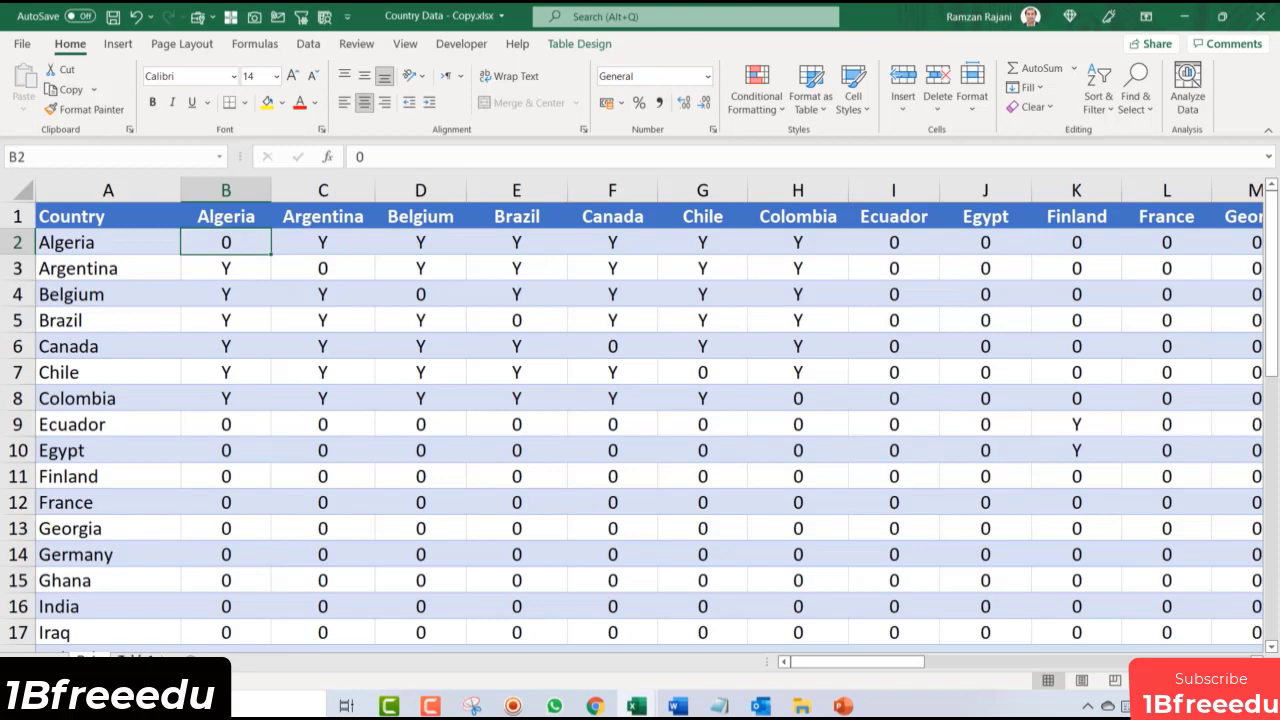
left_click(136, 662)
left_click(125, 262)
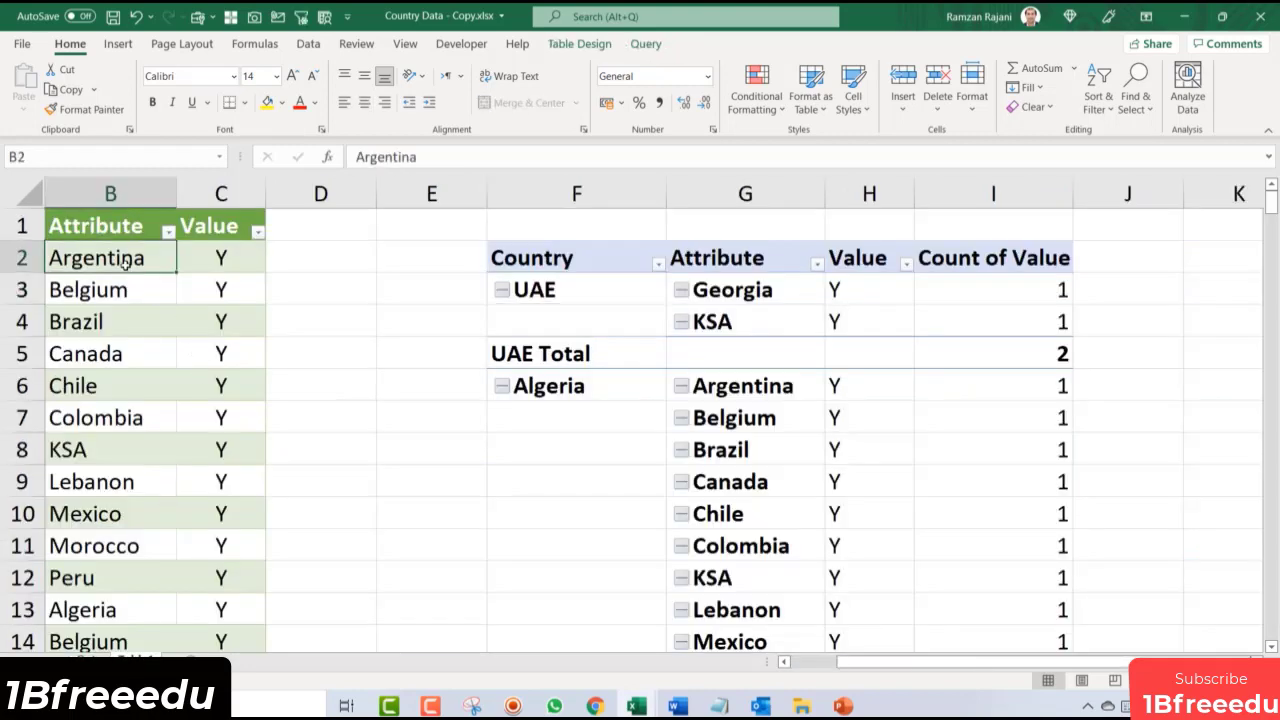
key("ctrl+Home")
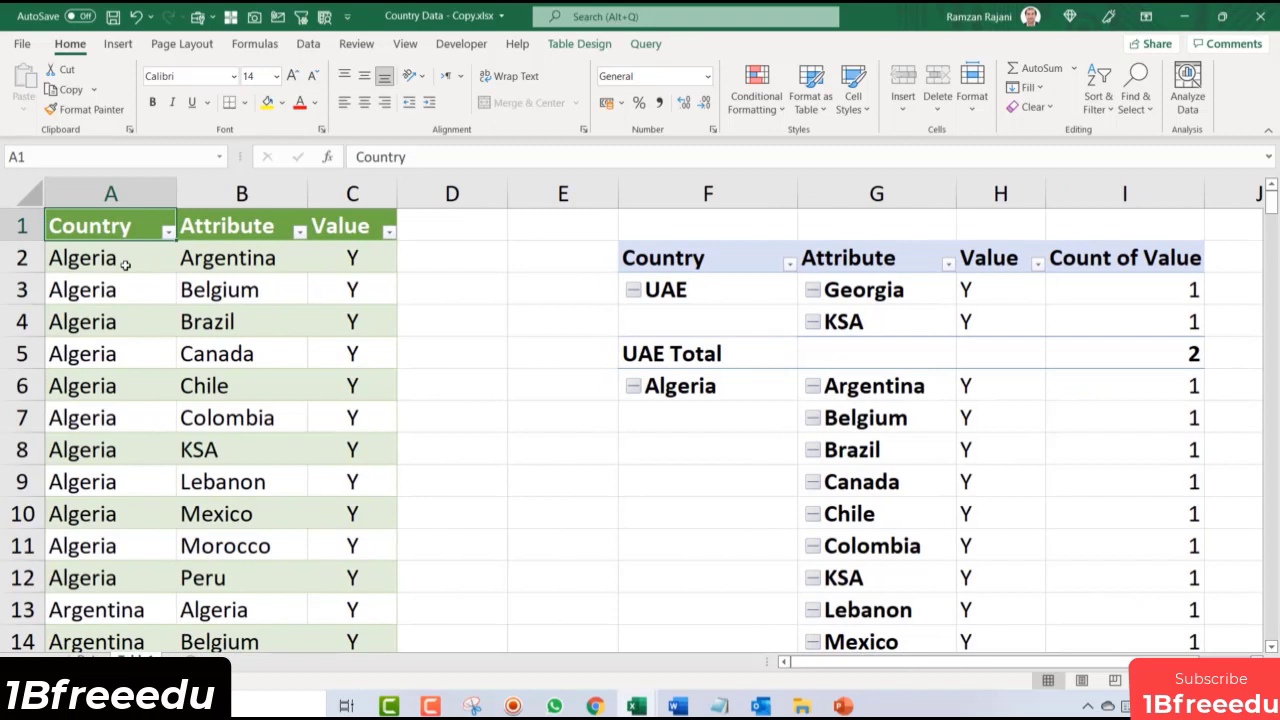
Step: Highlight the Algeria rows across the Country and Attribute columns to examine the country pairs
left_click(125, 264)
key("shift+Down")
key("shift+Down")
key("shift+Down")
key("shift+Down")
key("shift+Down")
key("shift+Down")
key("shift+Down")
key("shift+Down")
key("shift+Down")
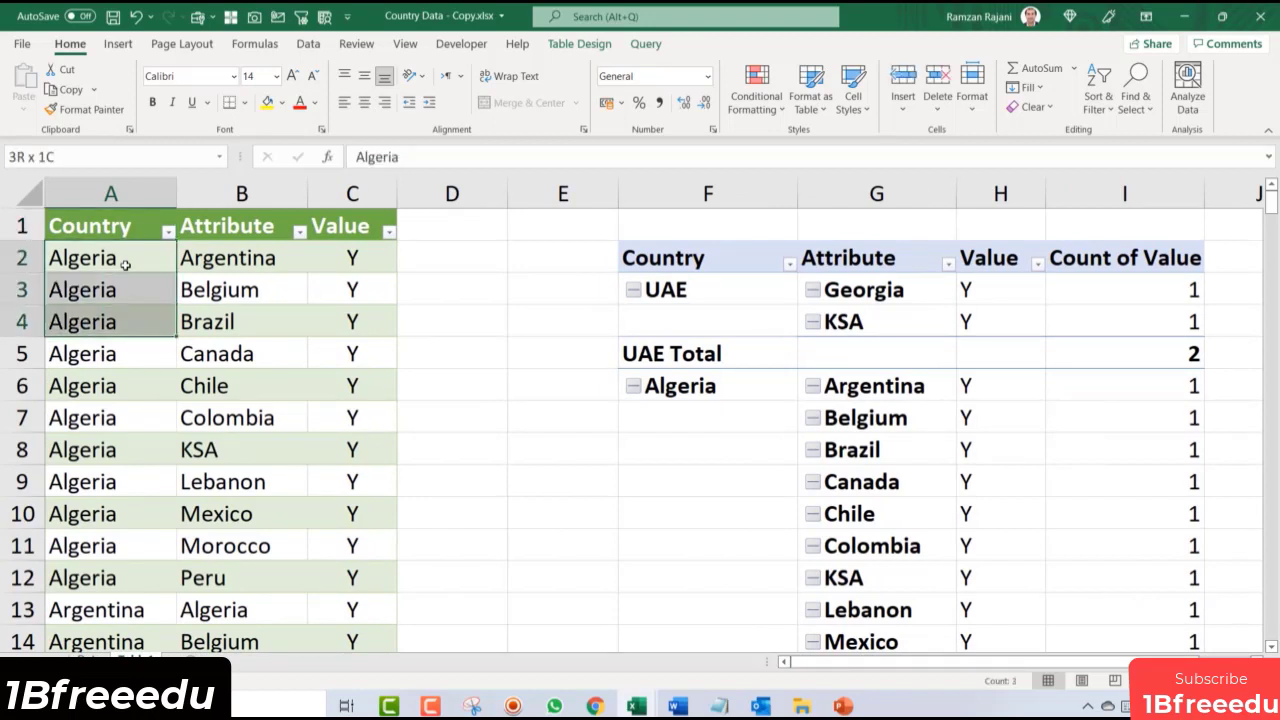
key("shift+Down")
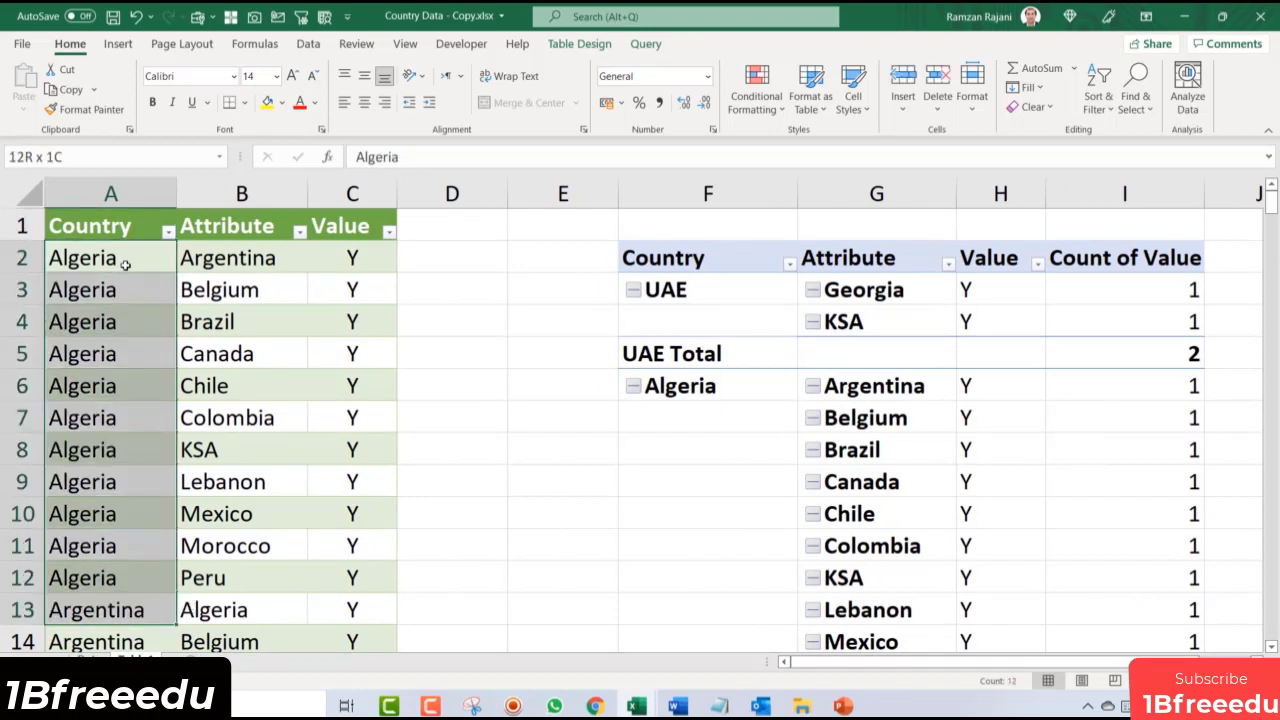
key("shift+Right")
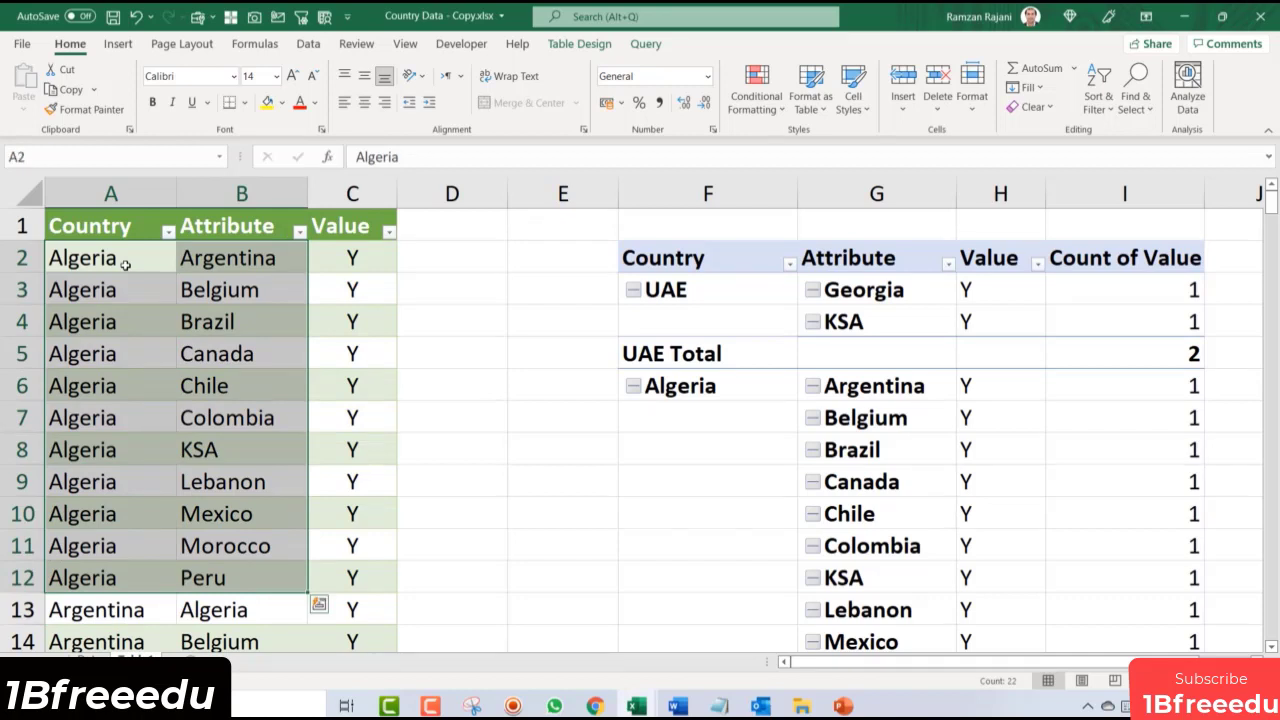
left_click(125, 265)
Step: Compare the source matrix with the Algeria rows across Country, Attribute and Value, and with the PivotTable's UAE entry
key("ctrl+Page_Up")
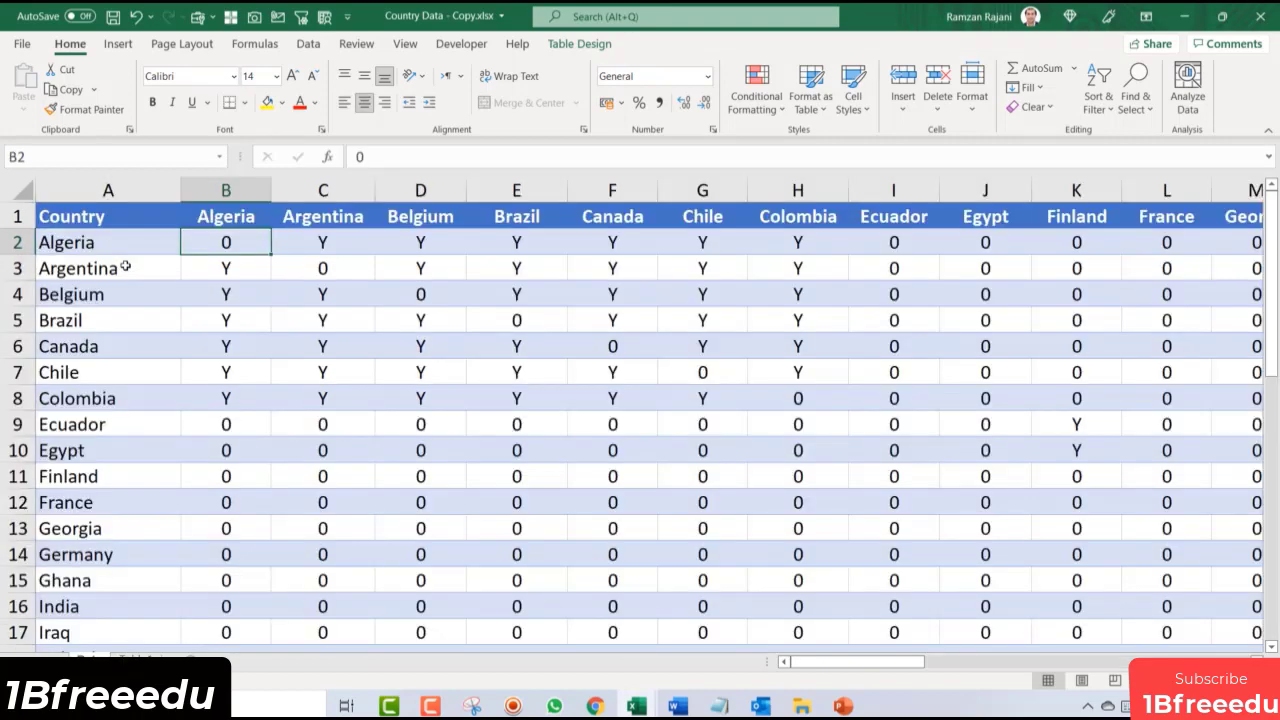
key("ctrl+Page_Down")
left_click(125, 265)
key("shift+Right")
key("shift+Right")
key("shift+Down")
key("shift+Down")
key("shift+Down")
key("shift+Down")
key("shift+Down")
key("shift+Down")
key("shift+Down")
key("shift+Down")
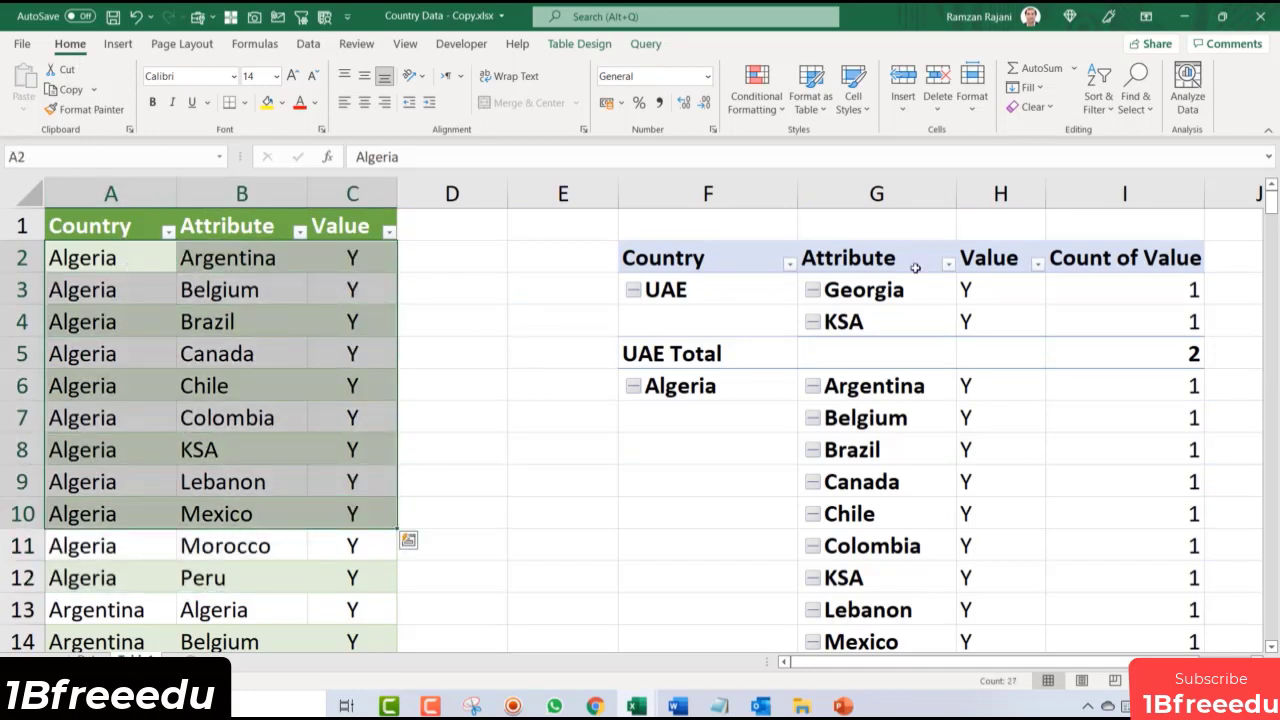
left_click(763, 291)
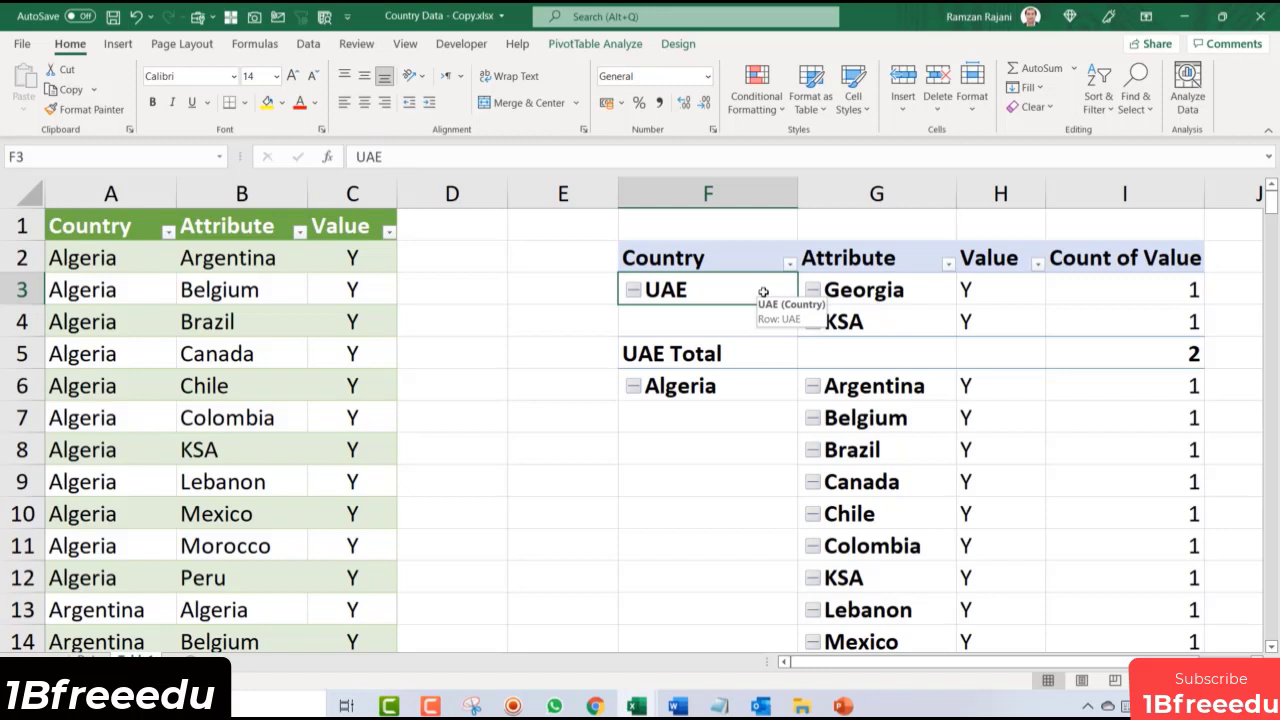
left_click(290, 330)
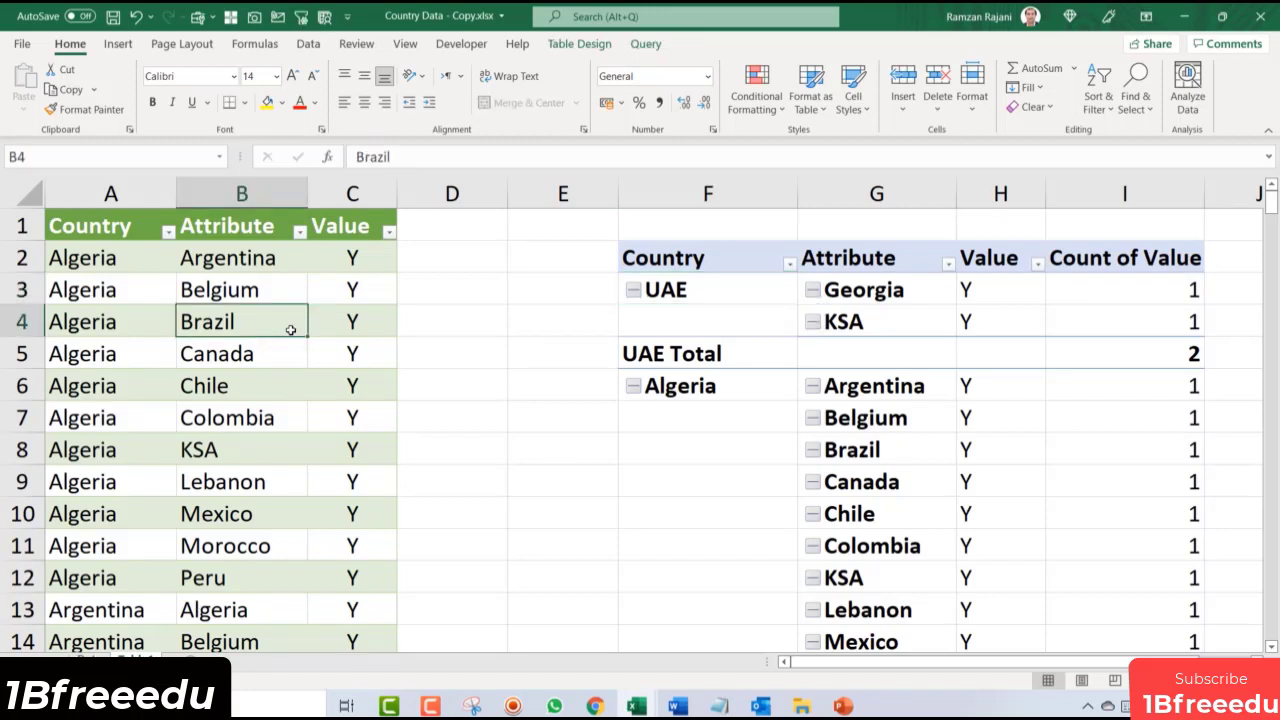
Step: Switch to the Country Data - Copy (2) workbook and examine its country column, header row and Y/0 marks
key("alt+Tab")
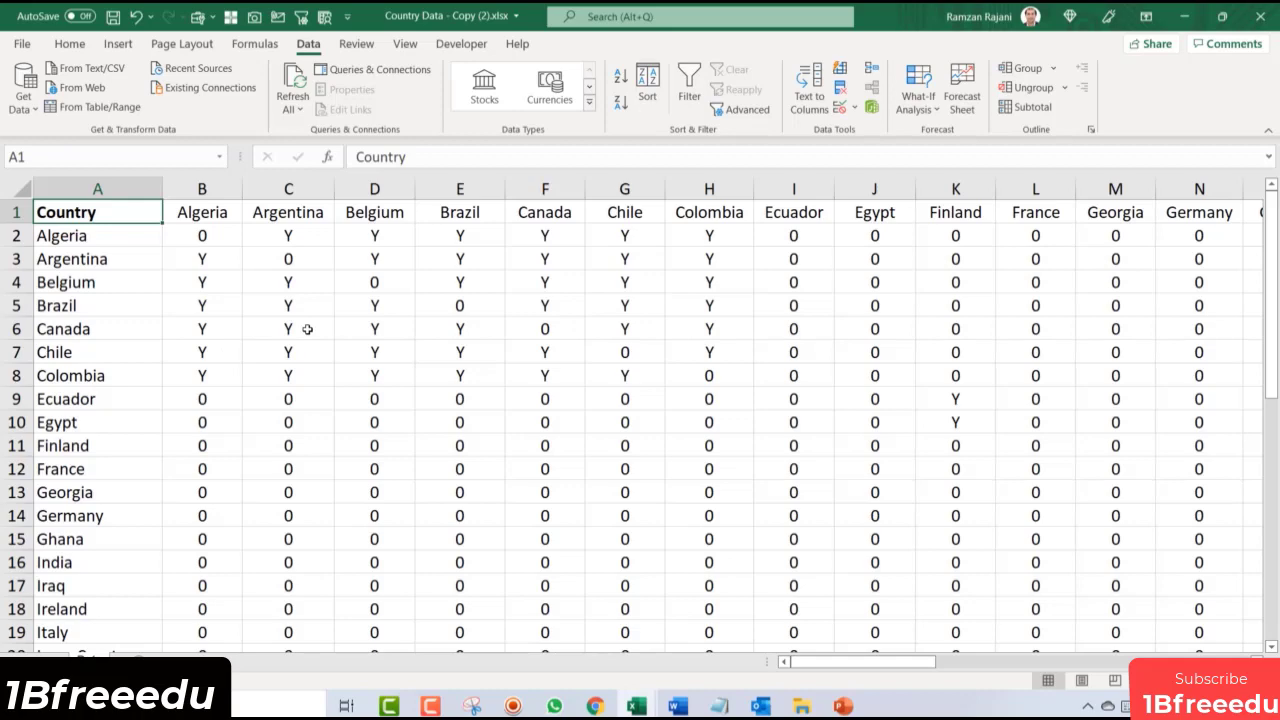
key("Down")
key("ctrl+shift+Down")
key("Up")
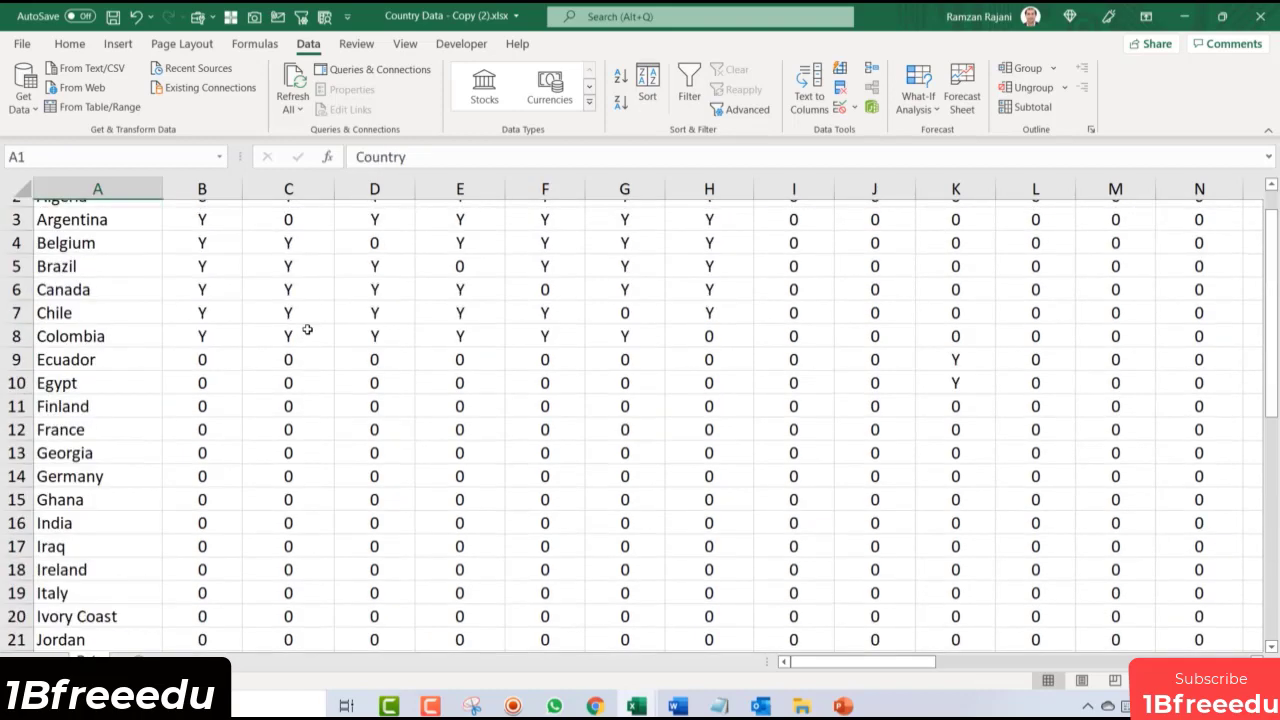
key("Right")
key("ctrl+shift+Right")
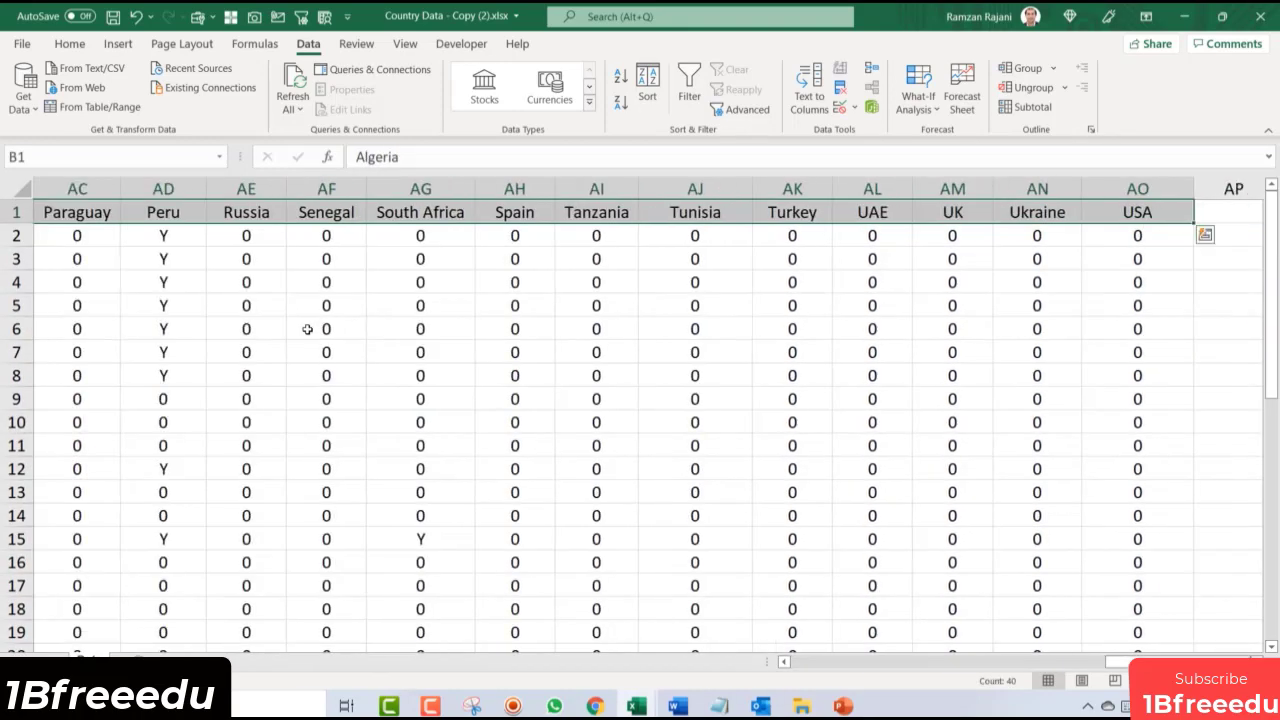
key("ctrl+Home")
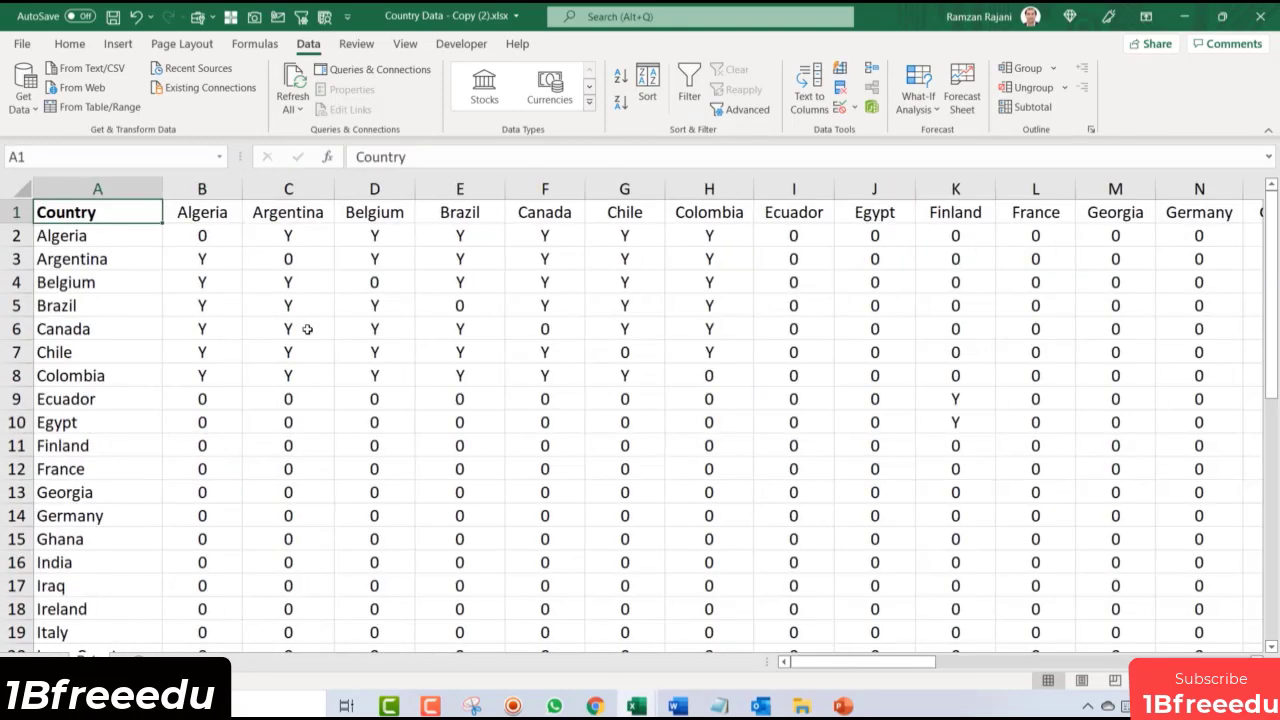
left_click(201, 235)
left_click(299, 237)
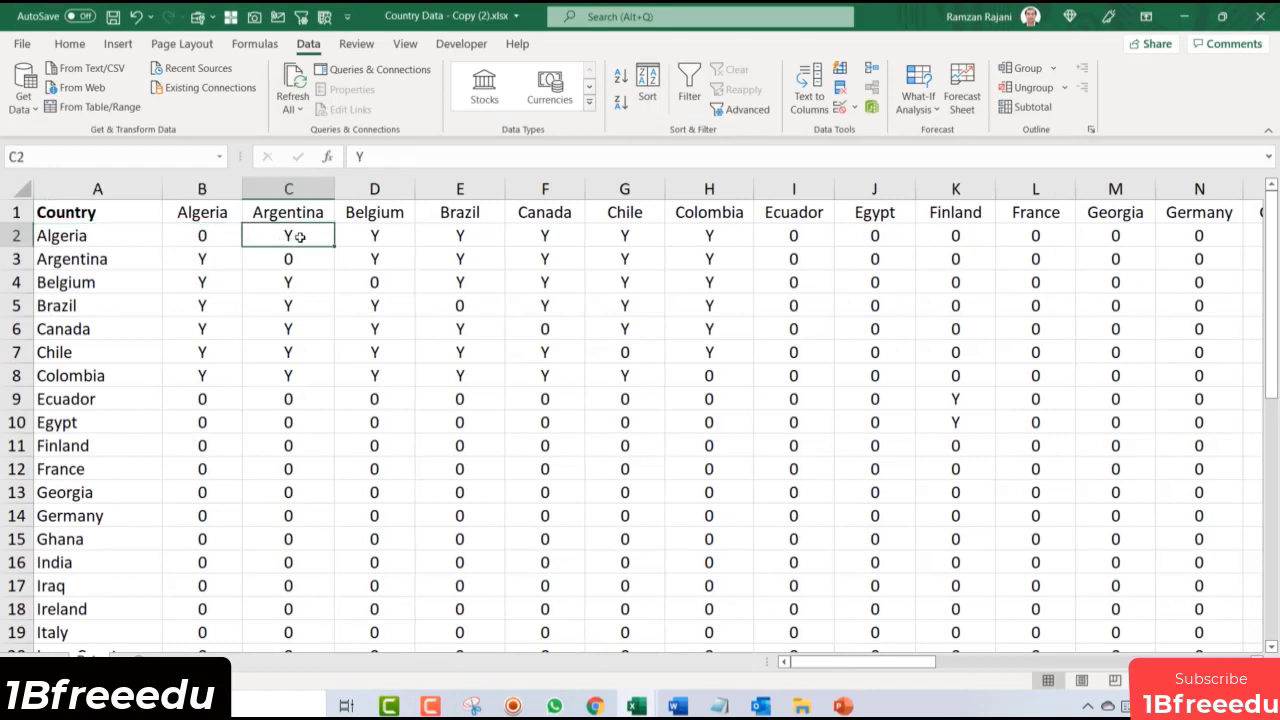
left_click(475, 301)
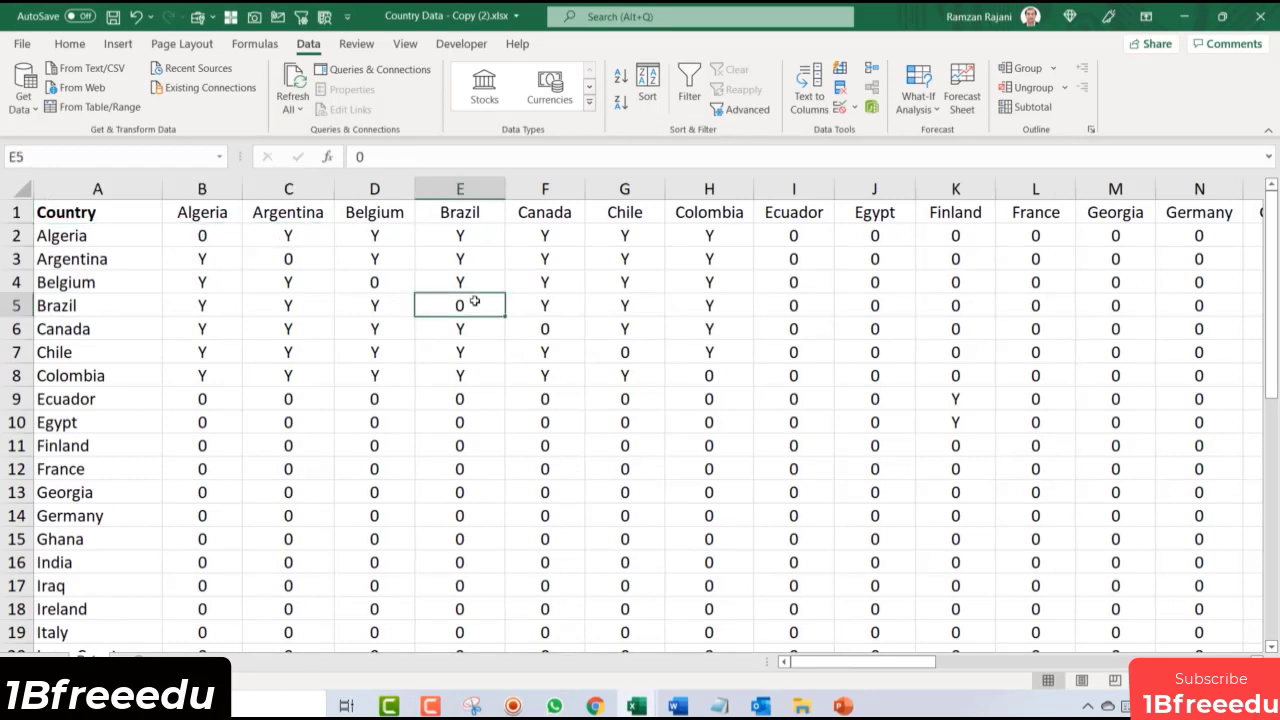
left_click(718, 331)
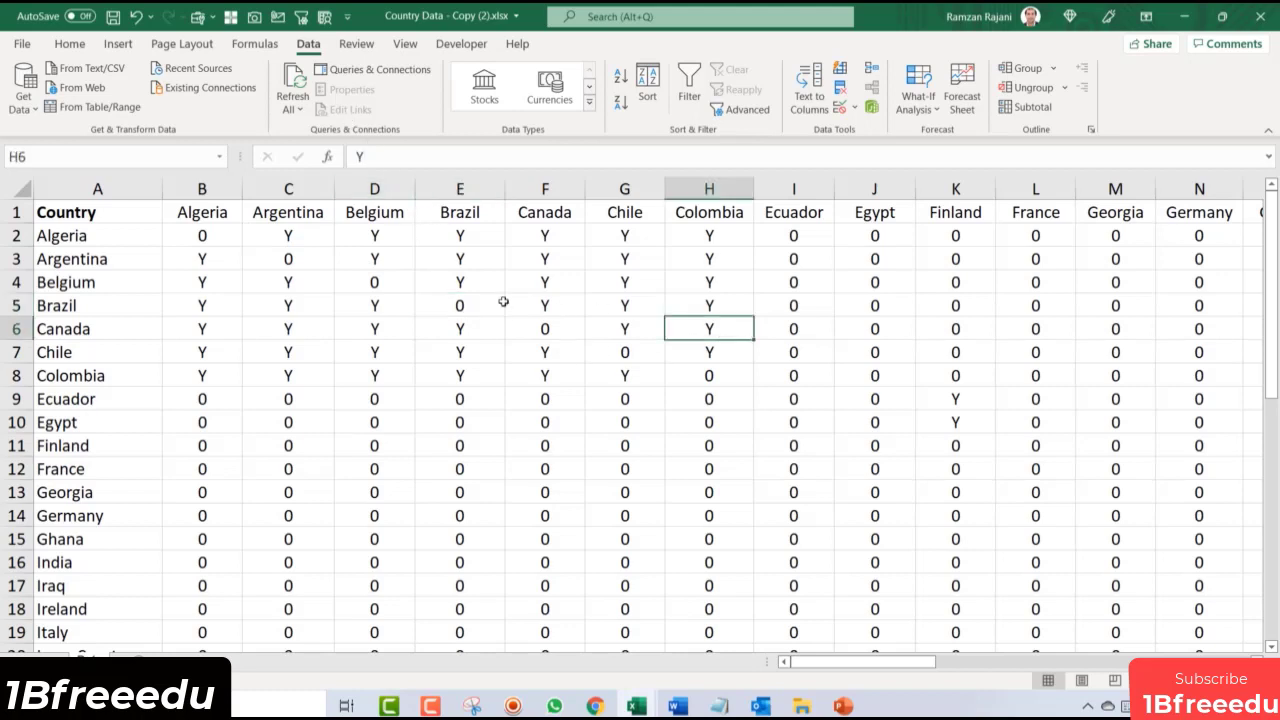
Step: Convert the country matrix A1:AO41 to a table with headers and load it into the Power Query Editor
left_click(387, 282)
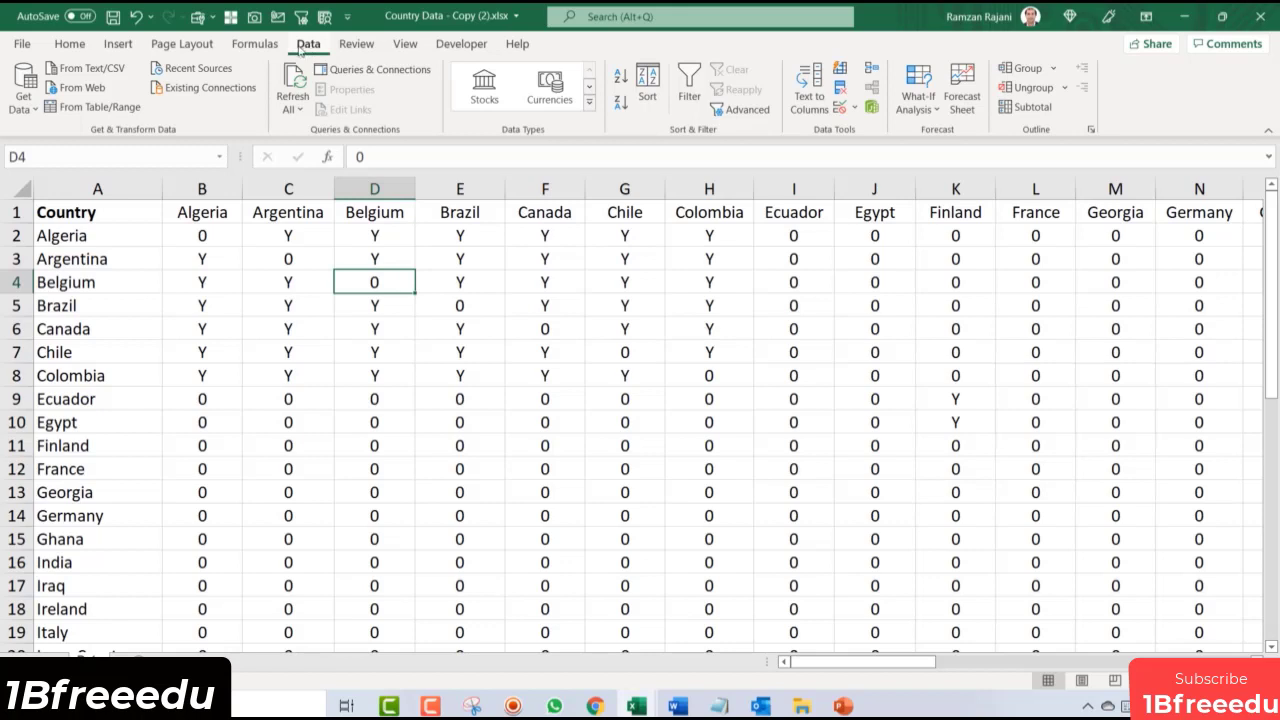
left_click(79, 112)
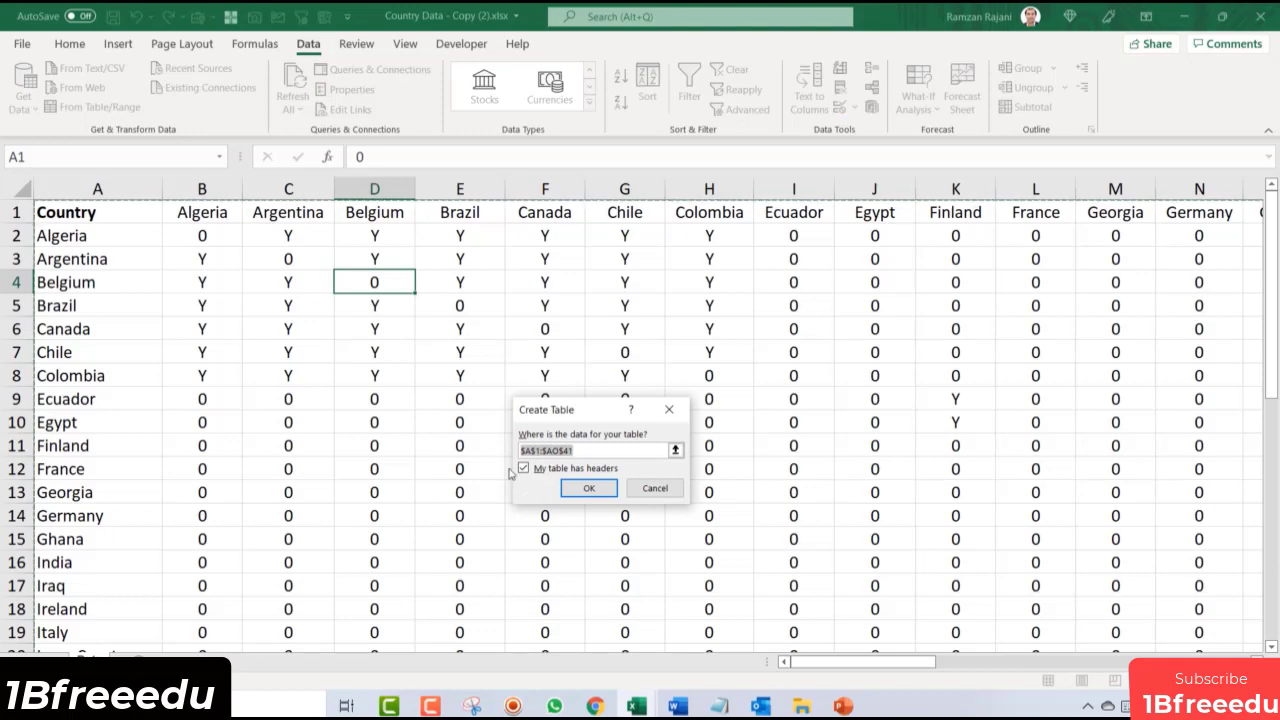
left_click(589, 490)
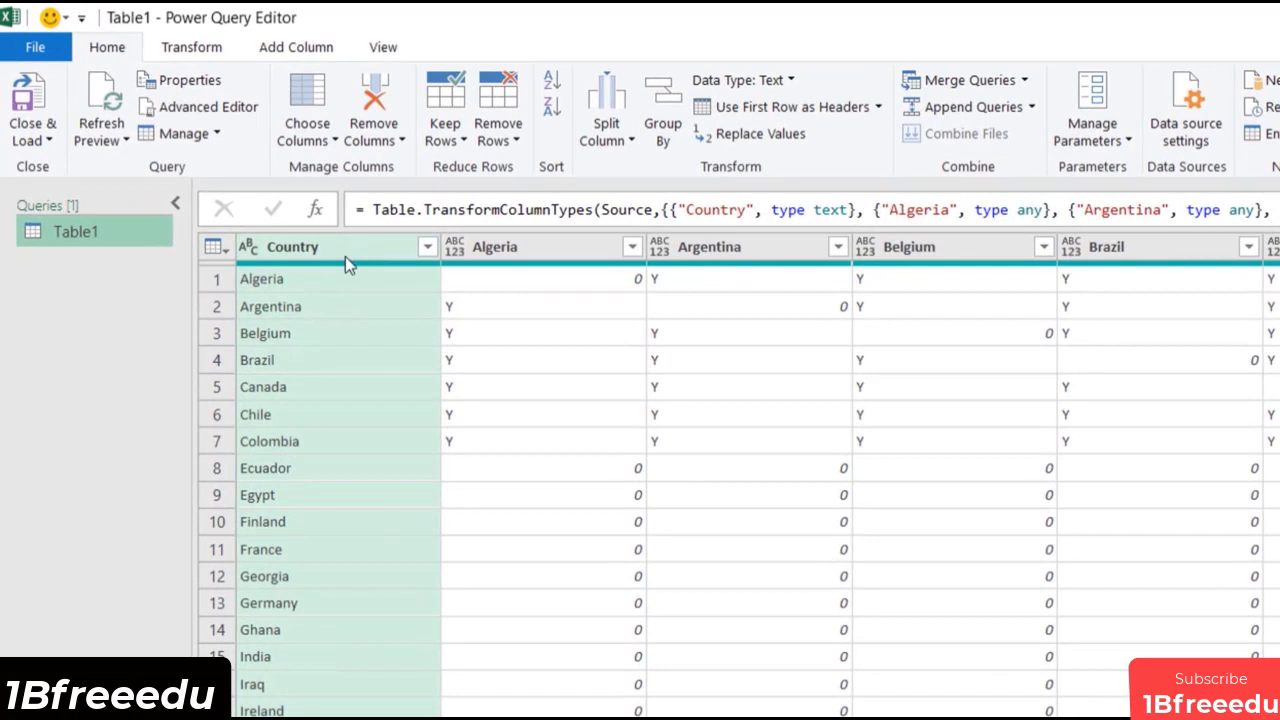
left_click(345, 247)
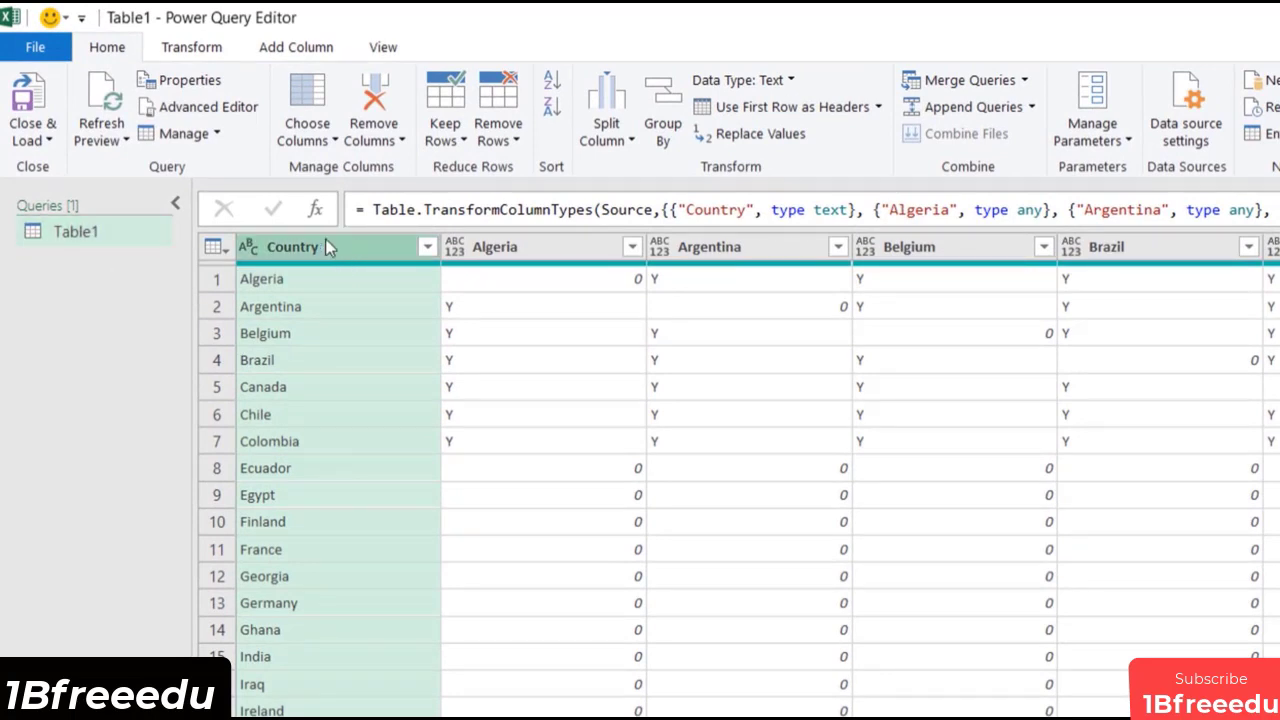
left_click(192, 50)
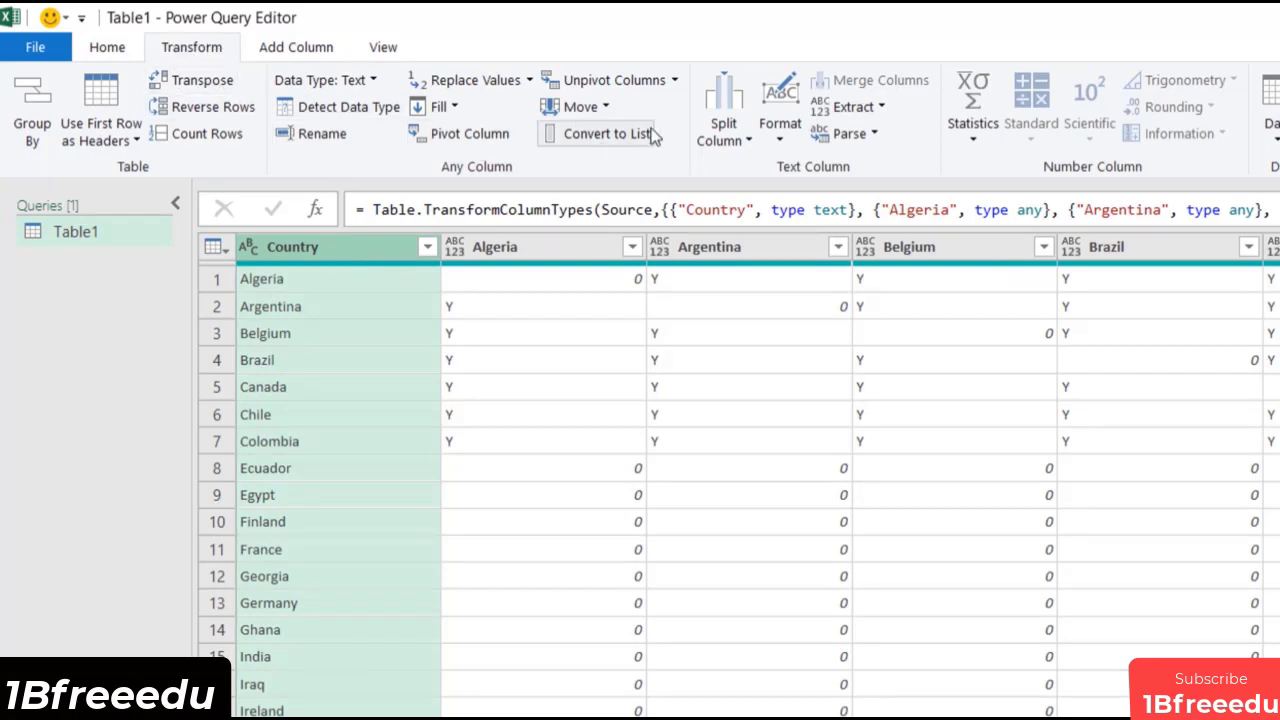
left_click(675, 81)
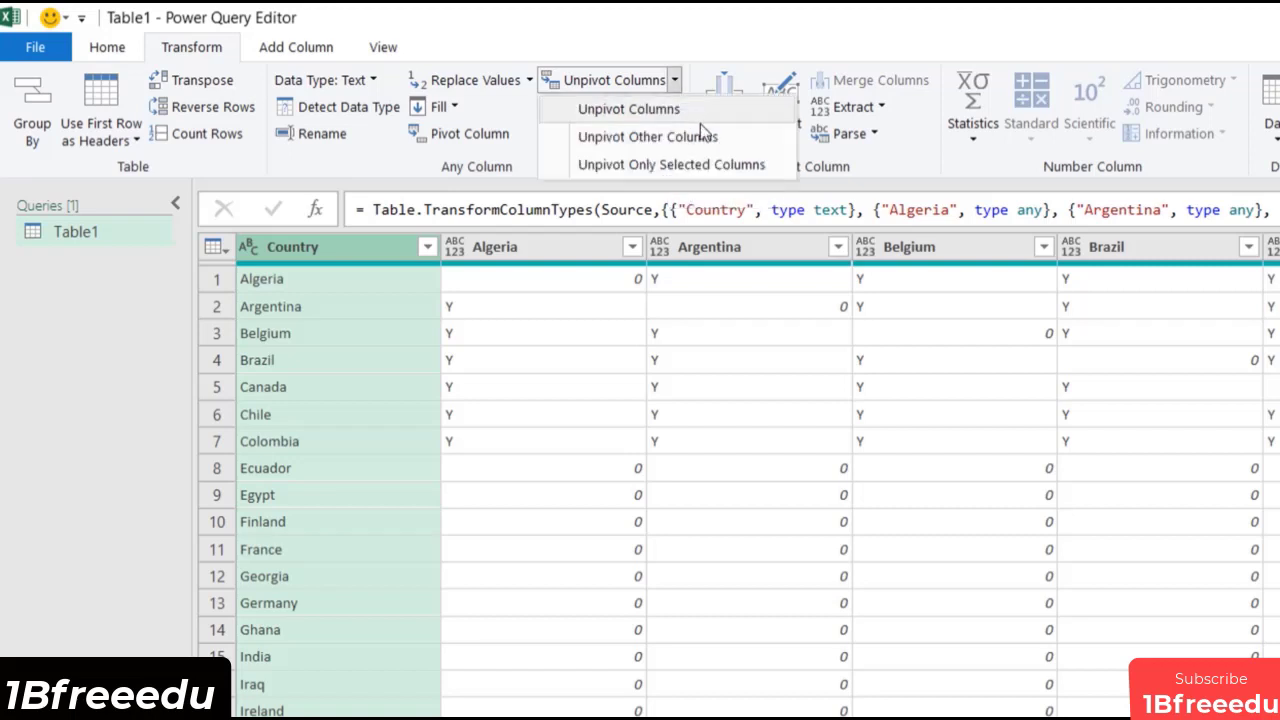
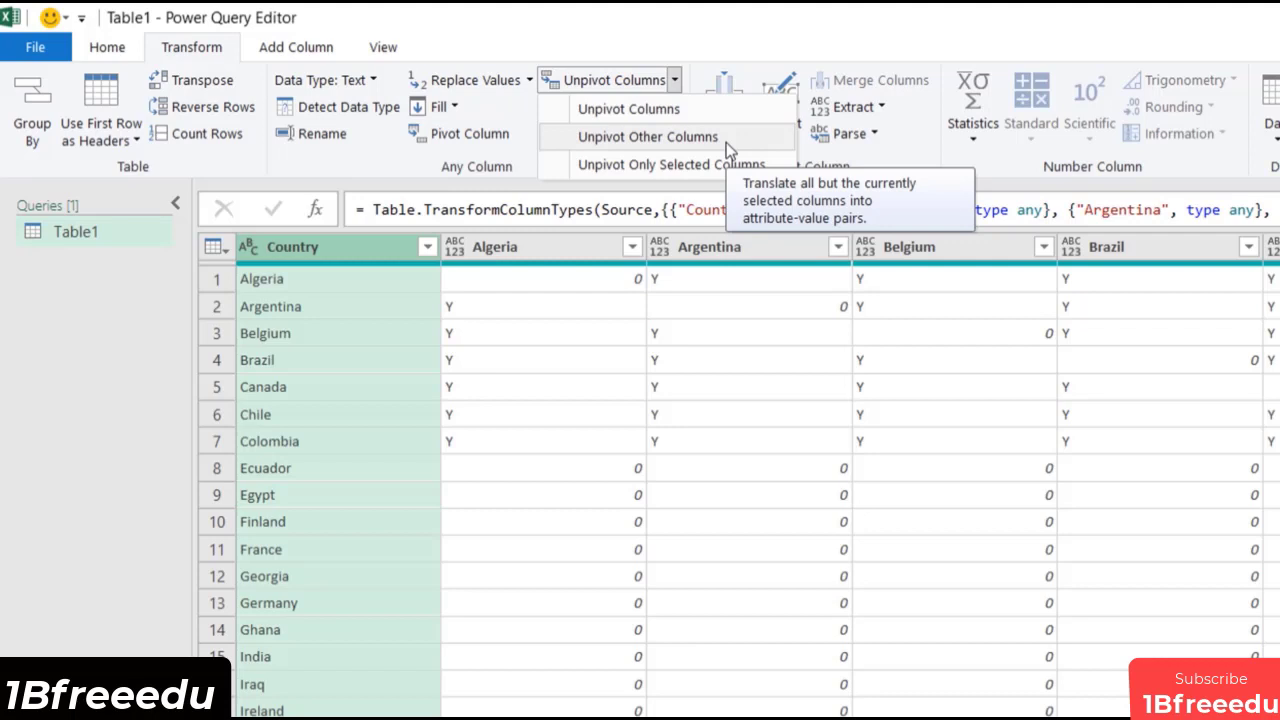
left_click(511, 260)
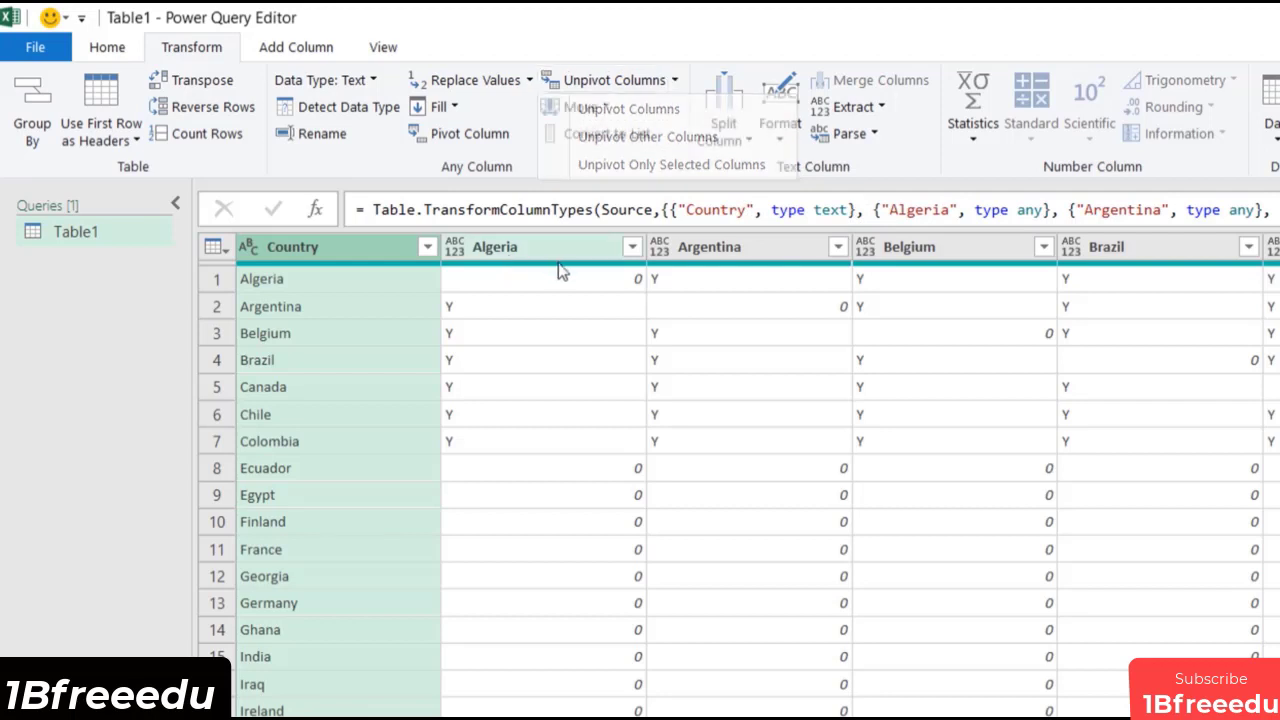
left_click(553, 251)
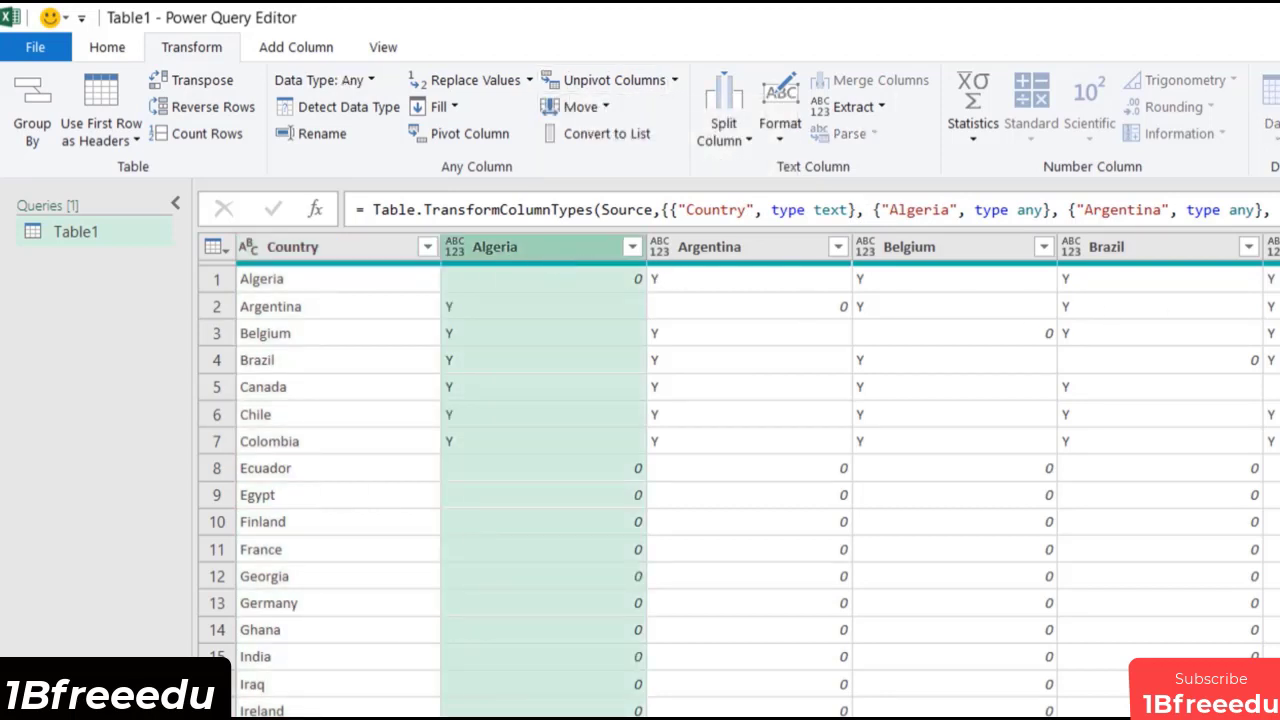
left_click(1183, 203, "shift")
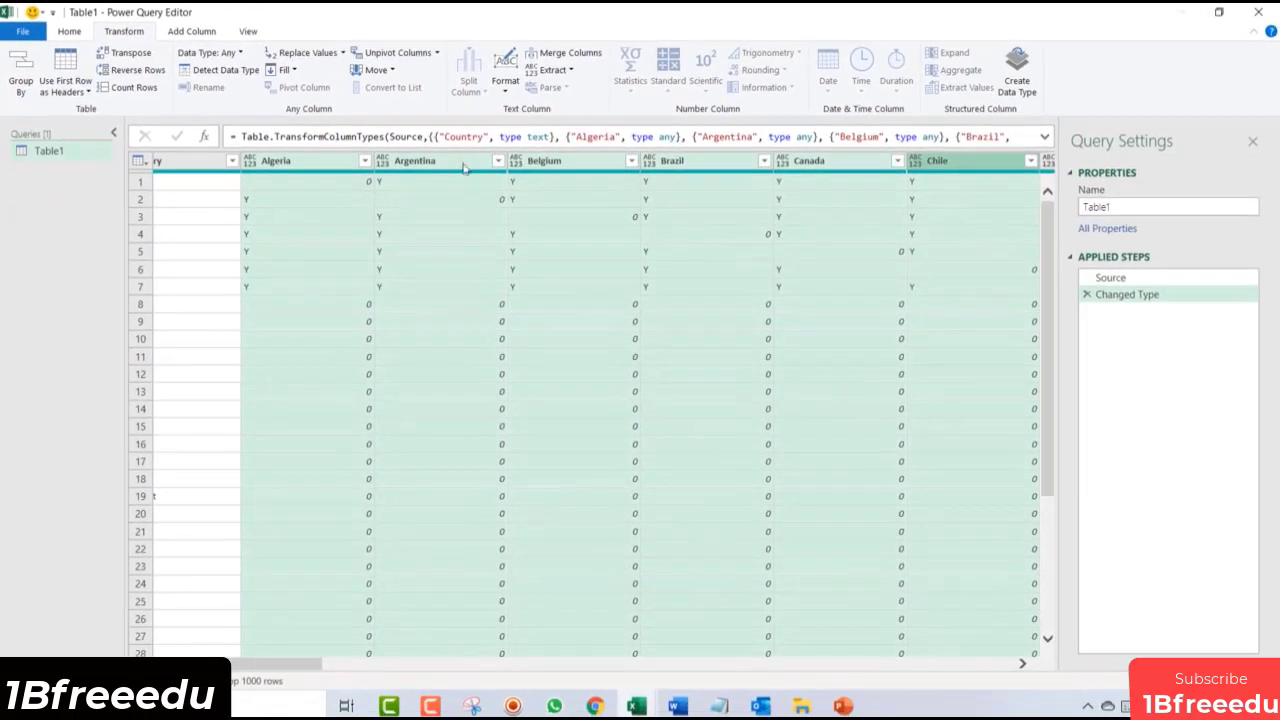
left_click(436, 52)
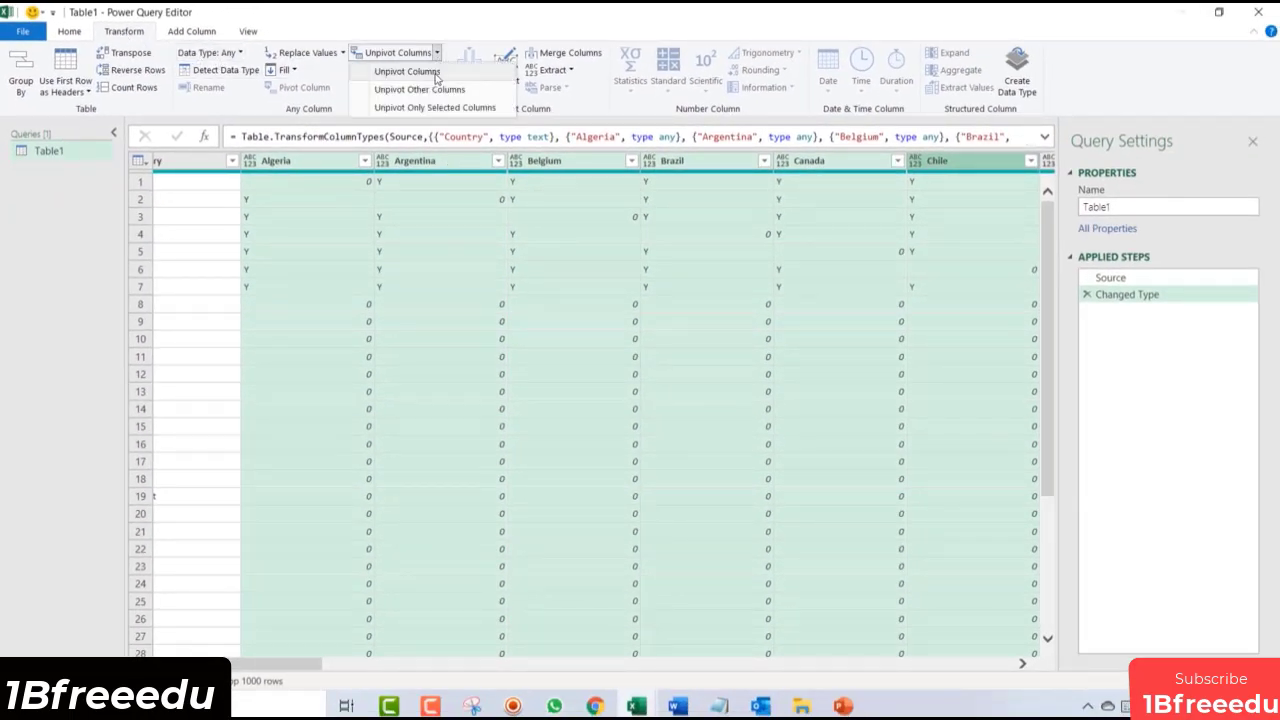
left_click(267, 665)
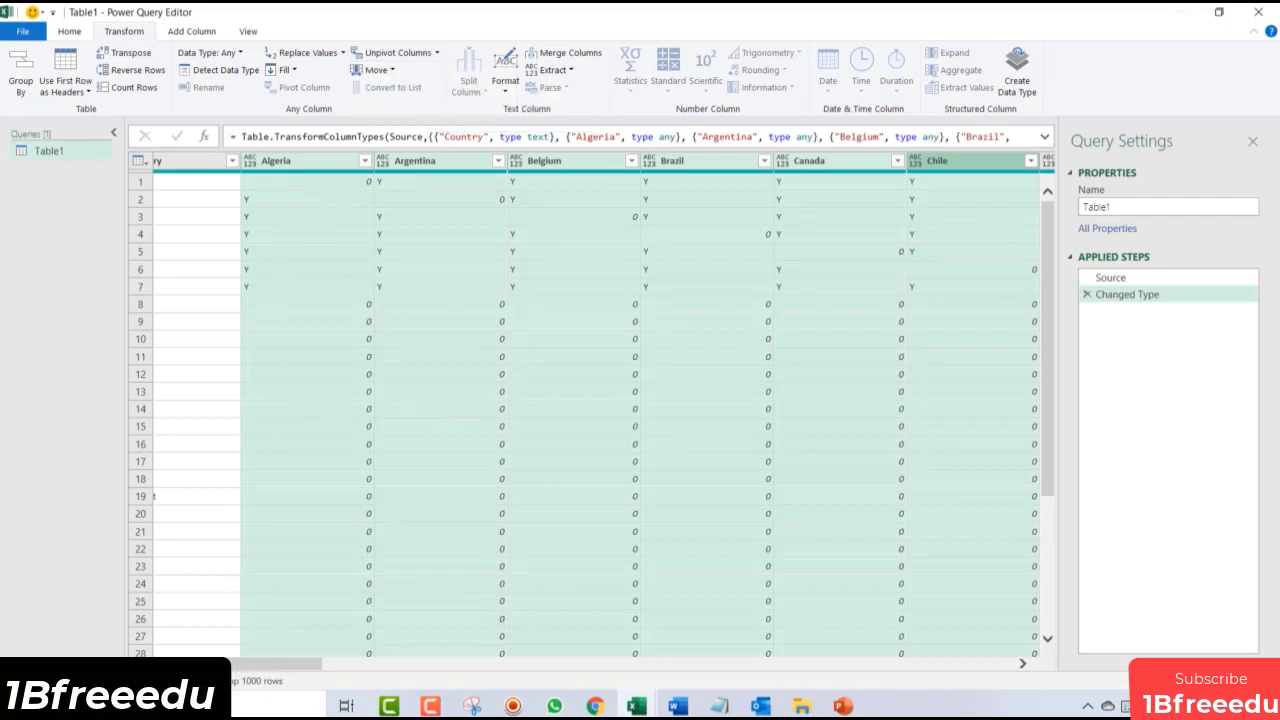
Step: Unpivot every column other than Country into Attribute and Value pairs
scroll(210, 530, "left", 2)
left_click(207, 253)
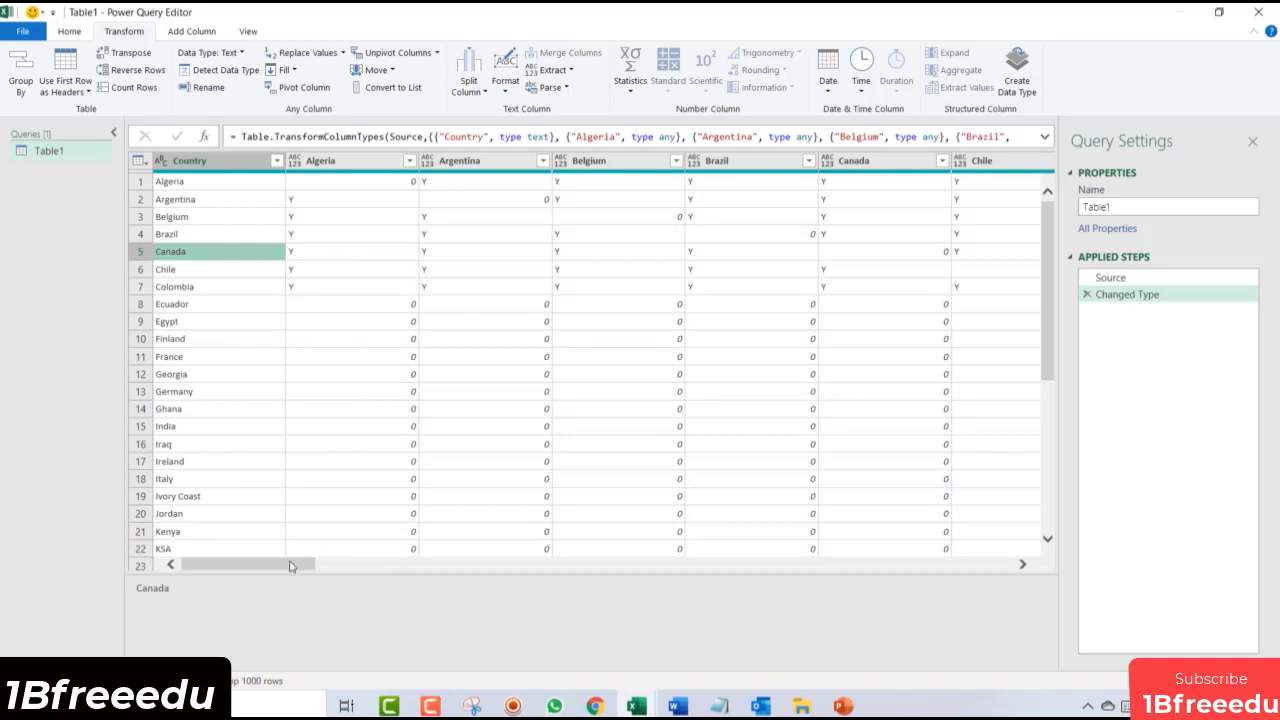
left_click_drag(293, 566, 180, 560)
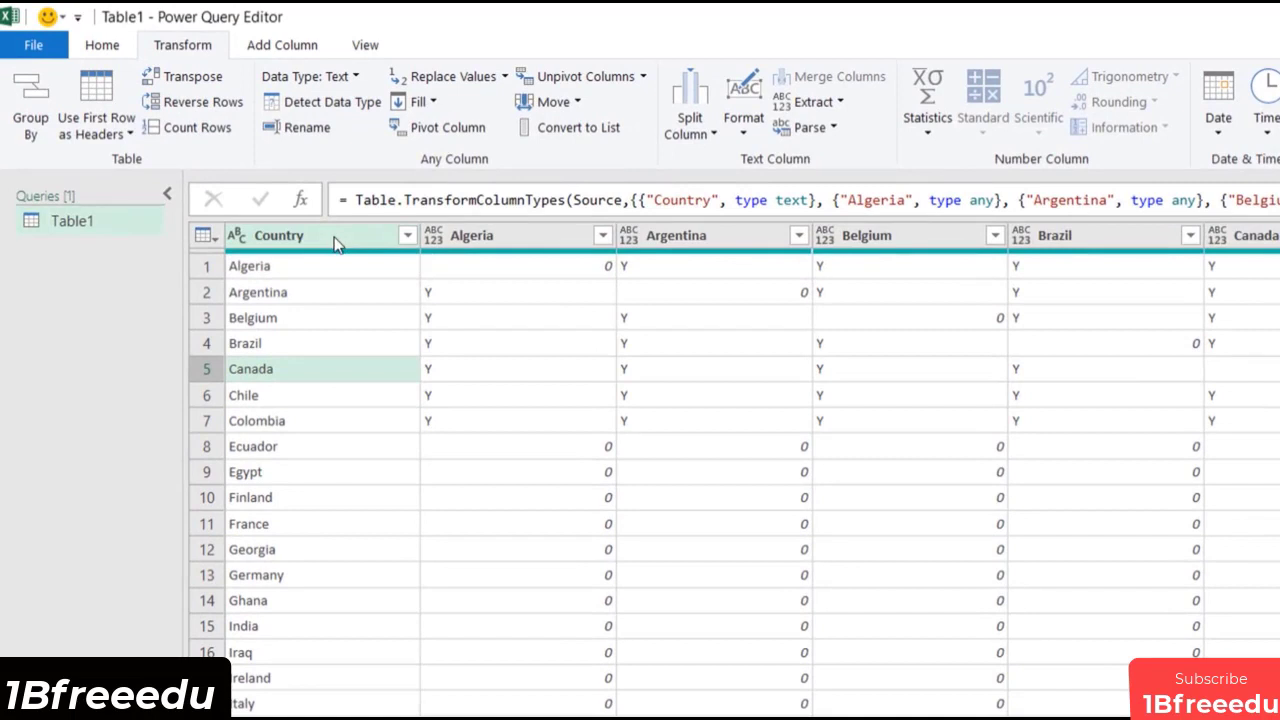
left_click(335, 244)
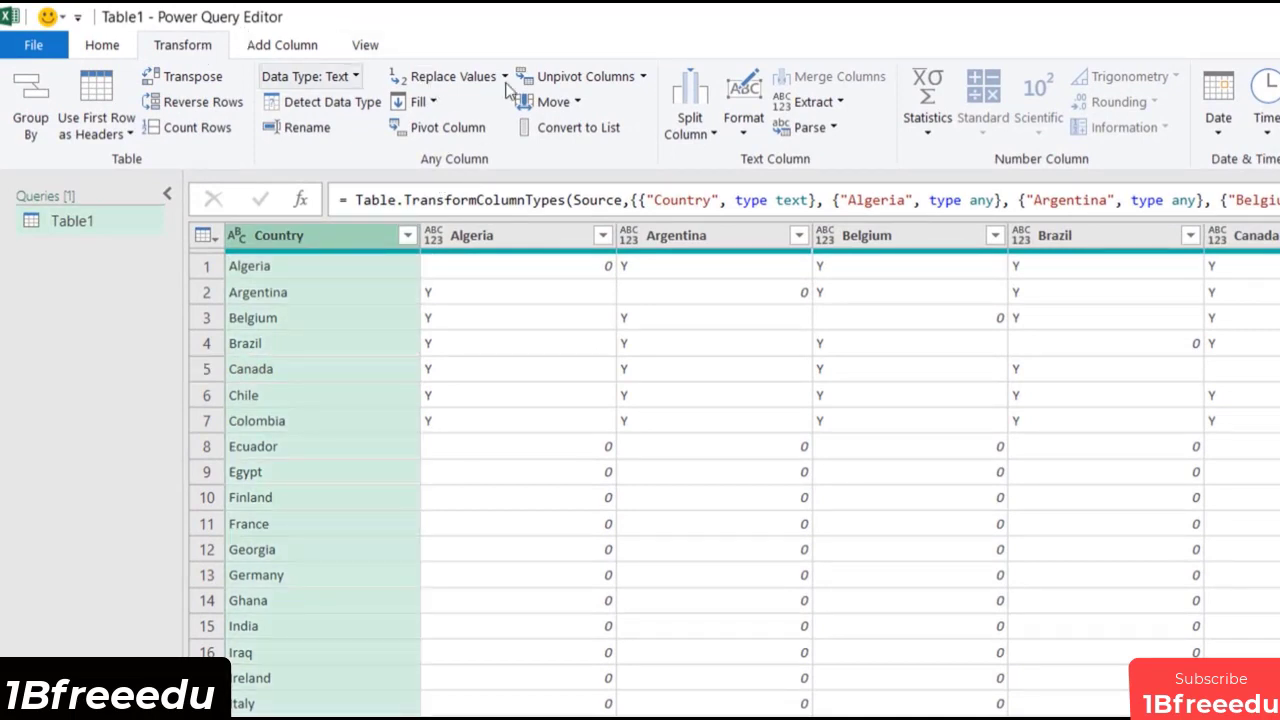
left_click(644, 78)
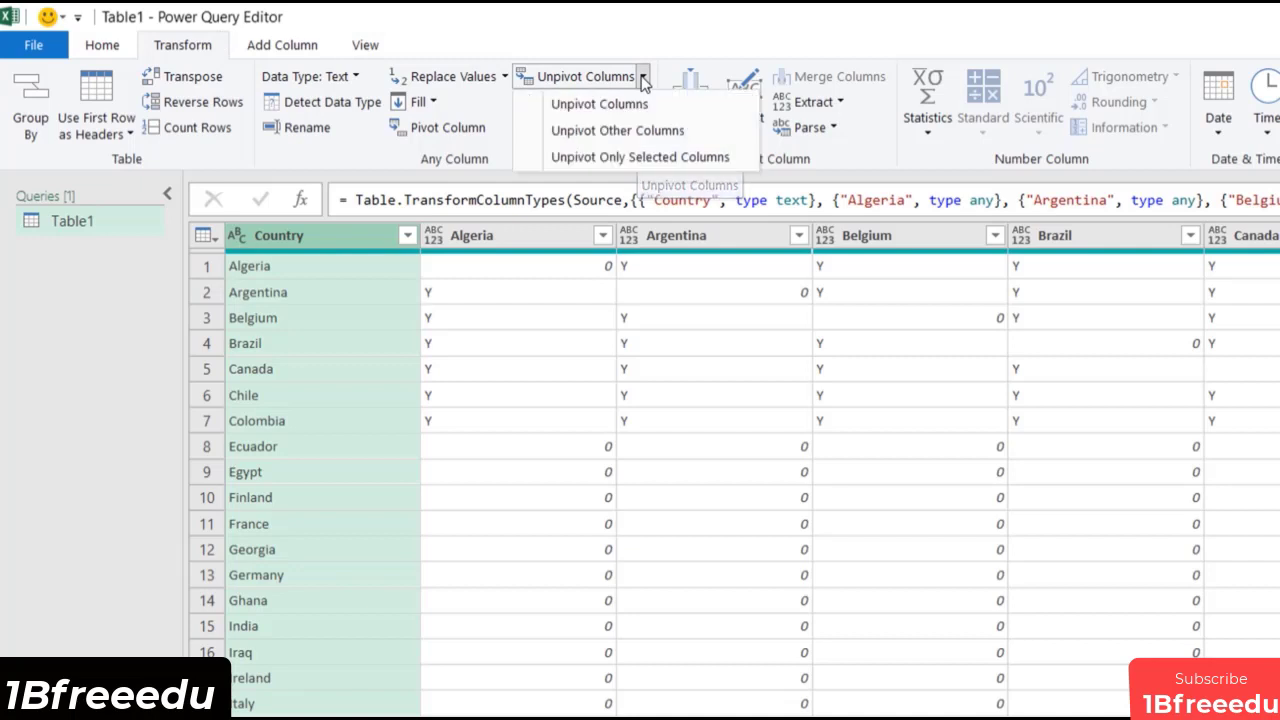
left_click(711, 140)
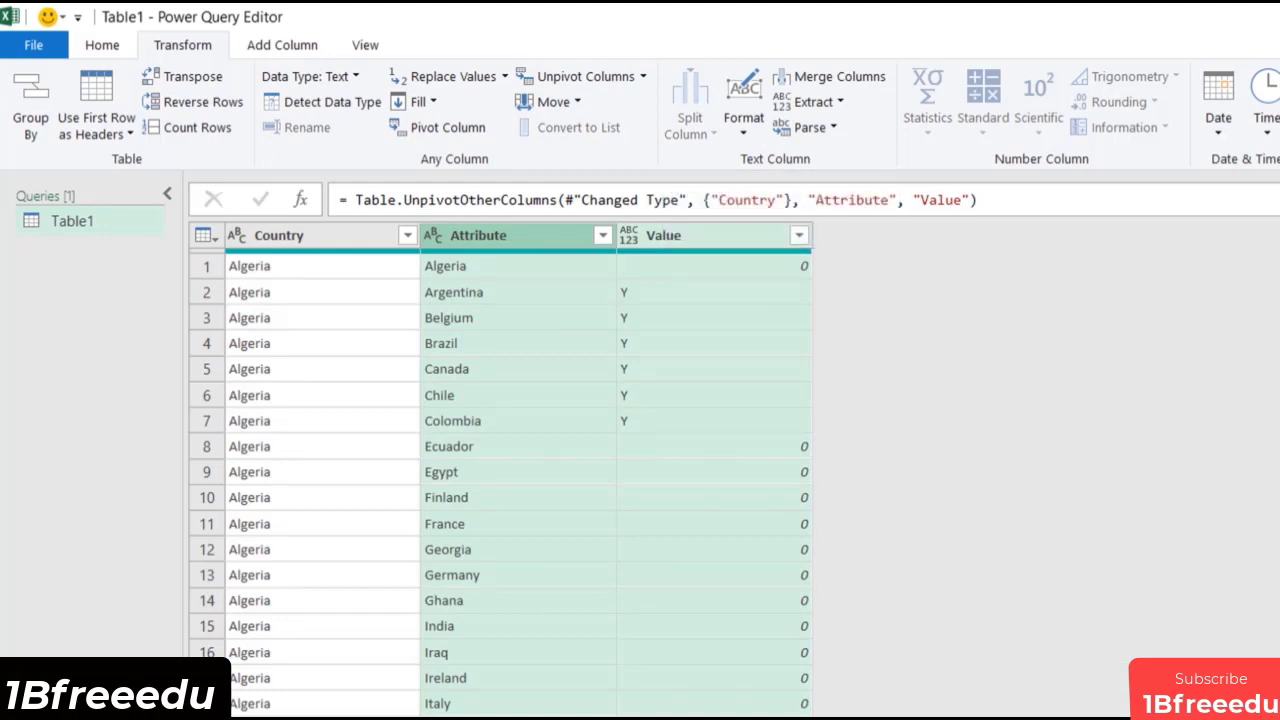
Step: Examine the unpivoted Algeria rows across the Country, Attribute and Value columns, checking where Y and 0 occur
left_click(314, 277)
left_click(304, 300)
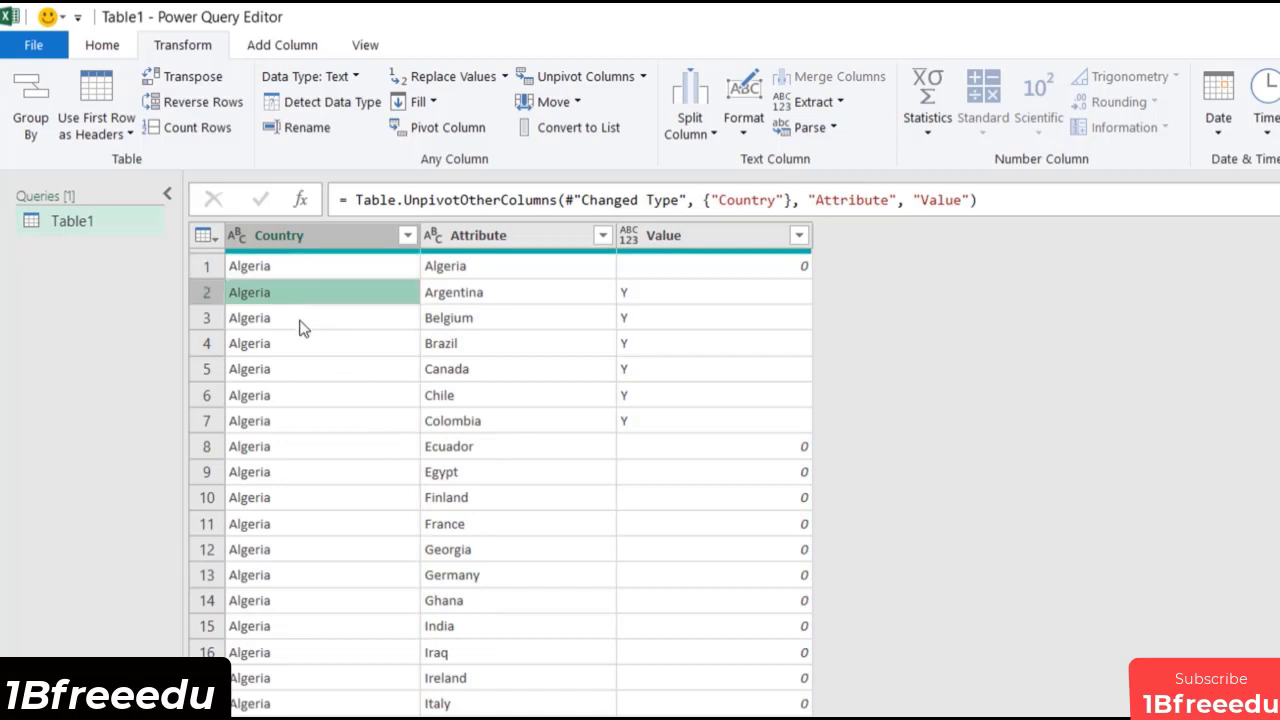
left_click(303, 315)
left_click(305, 266)
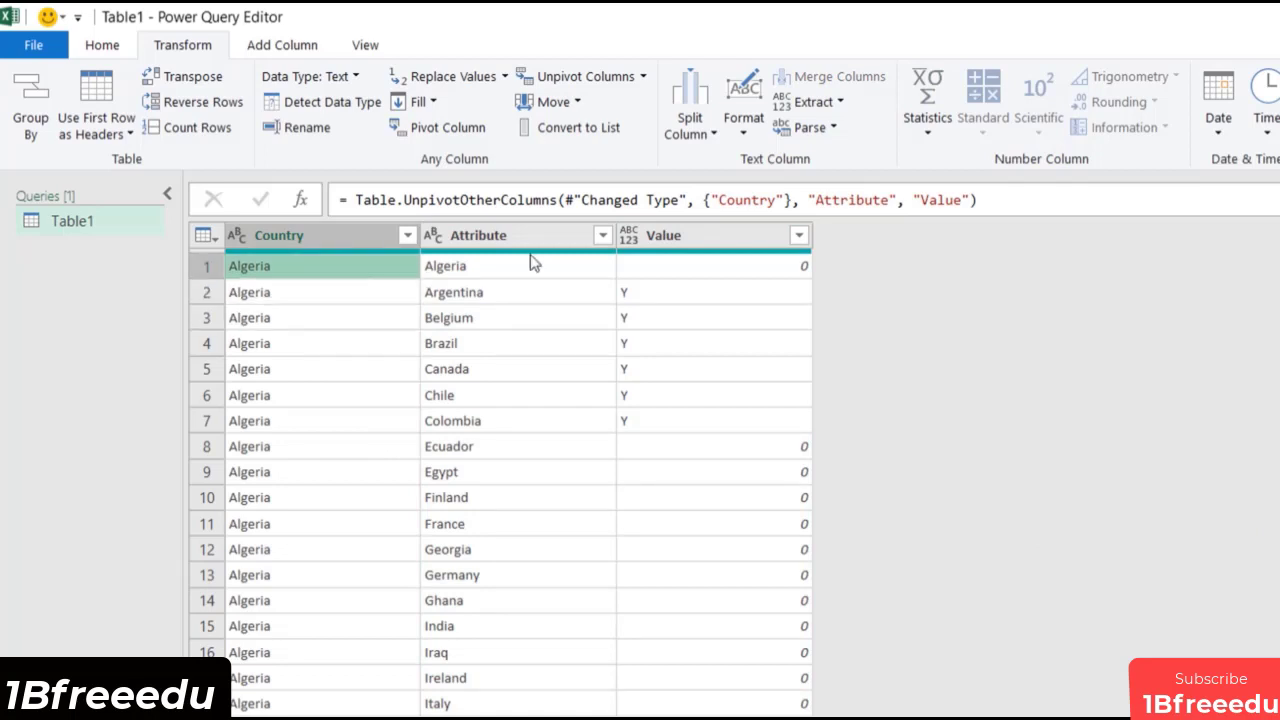
key("Down")
key("Down")
key("Down")
key("Down")
key("Down")
key("Down")
key("Down")
key("Down")
key("Down")
key("Down")
key("Down")
key("Down")
key("Down")
key("Down")
key("Down")
key("Down")
key("Down")
key("Down")
key("Down")
key("Down")
key("Down")
key("Down")
key("Down")
key("Down")
scroll(530, 260, "down", 1)
left_click(766, 414)
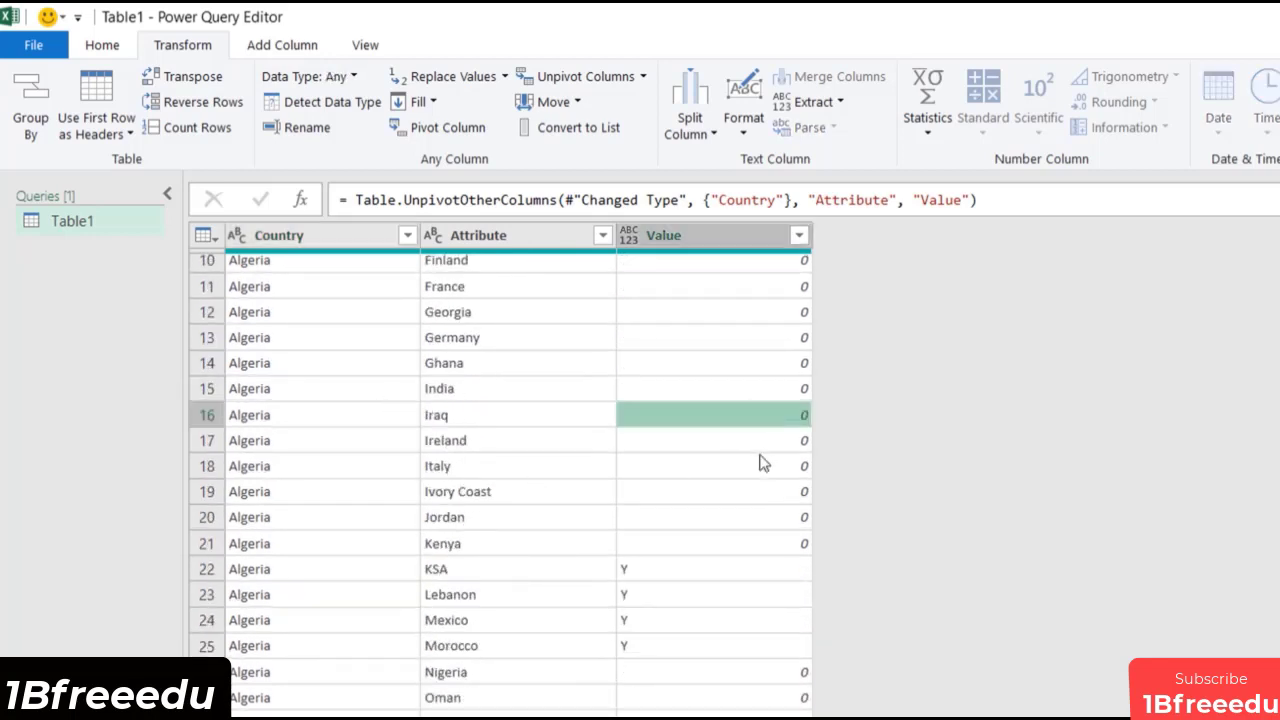
left_click(706, 578)
scroll(727, 541, "up", 3)
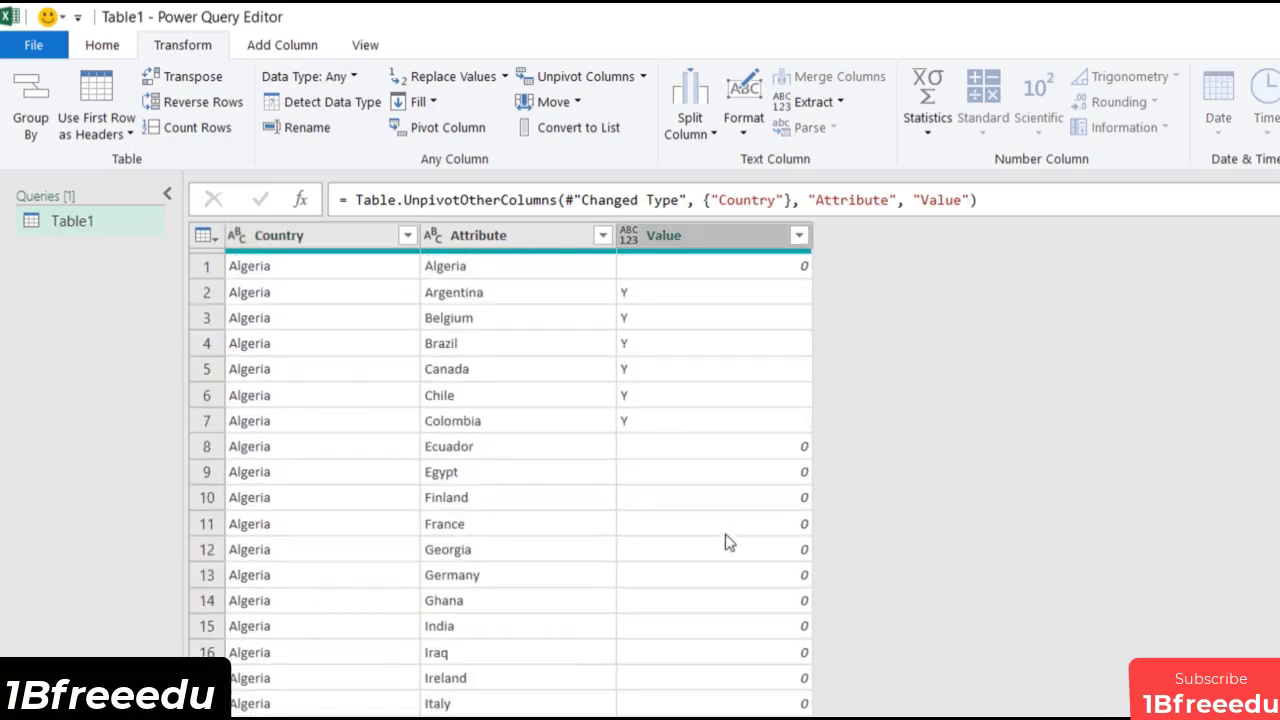
left_click(750, 268)
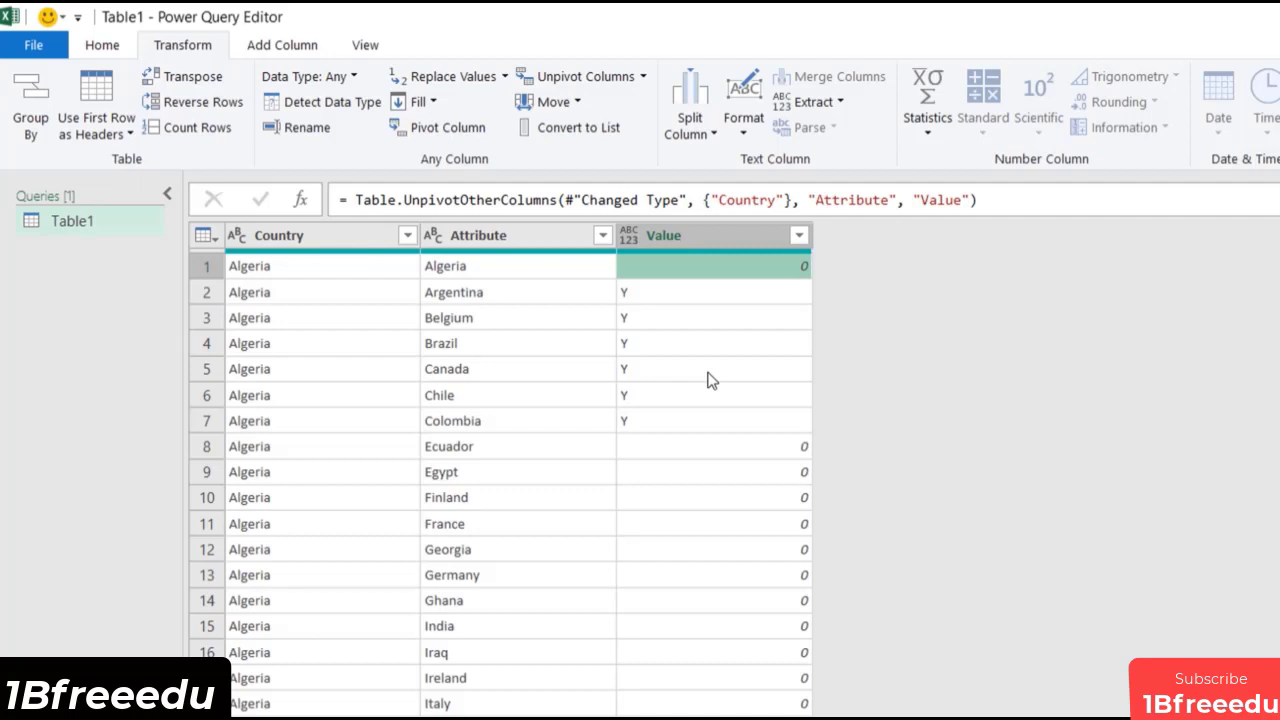
Step: Filter the Value column to exclude 0 and keep only the Y rows
left_click(797, 238)
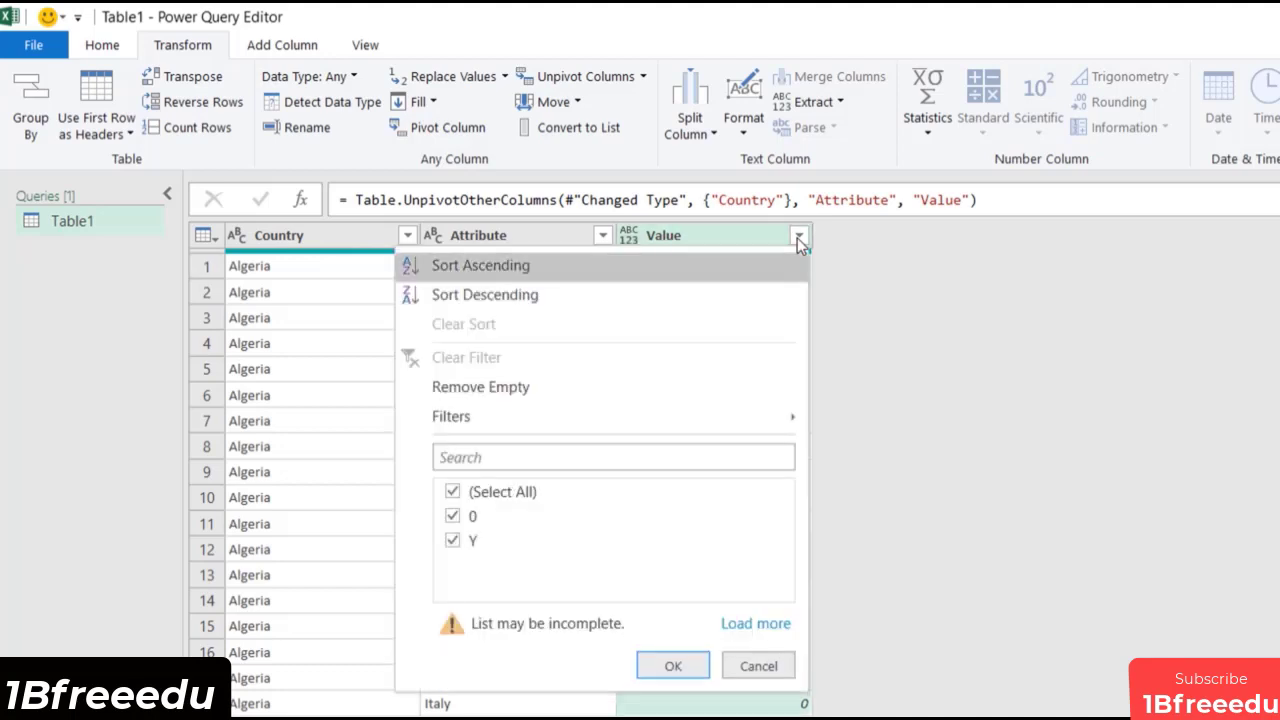
left_click(453, 517)
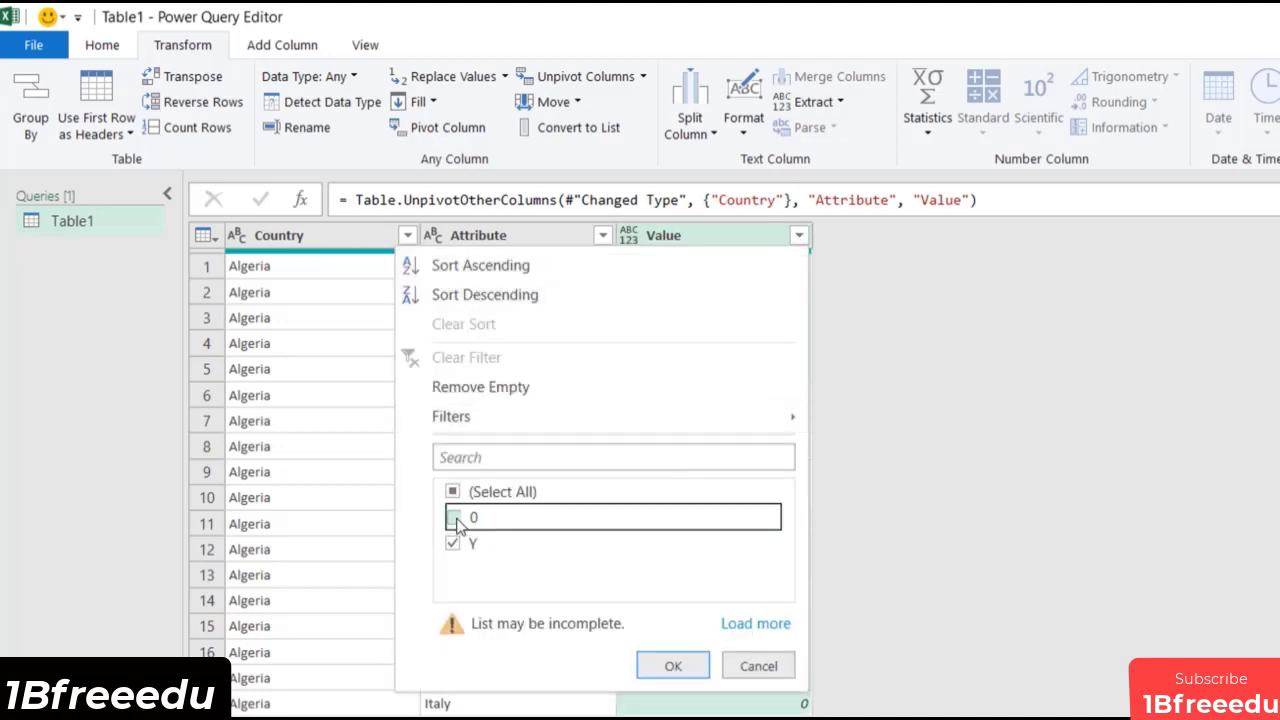
left_click(673, 666)
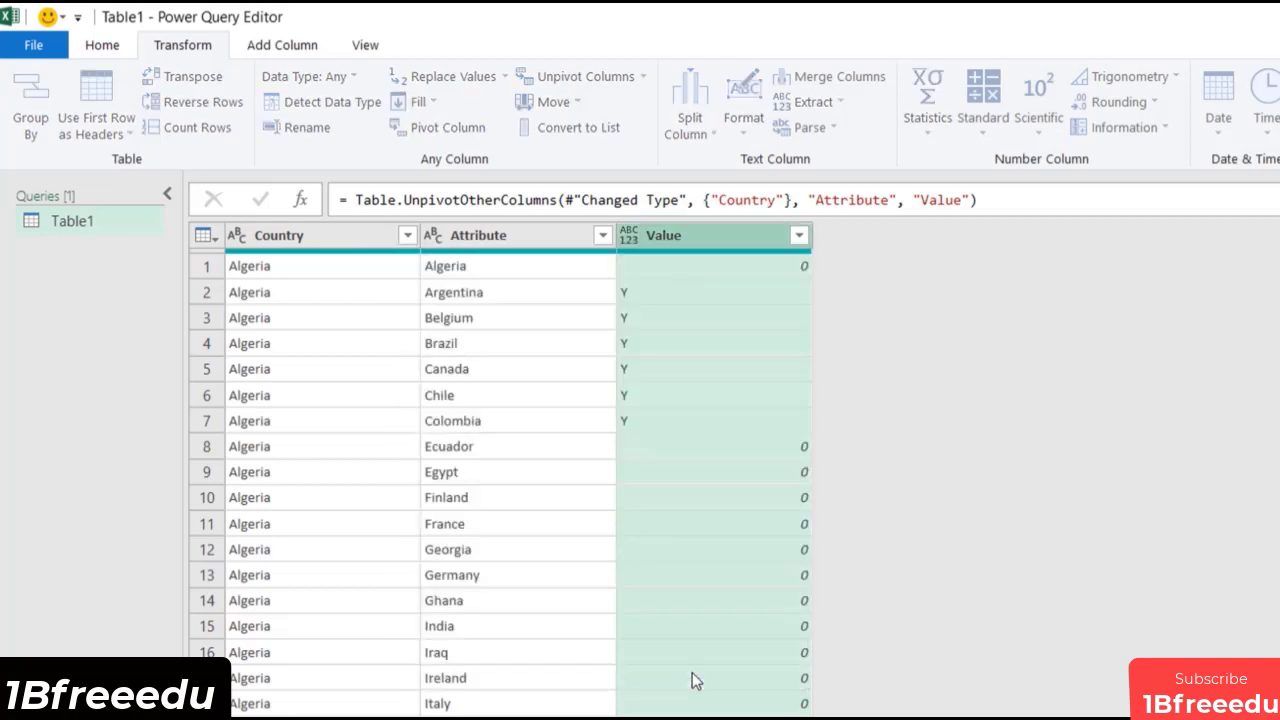
Step: Review the filtered country pairs, close the query editor and load the list into the workbook
left_click(300, 272)
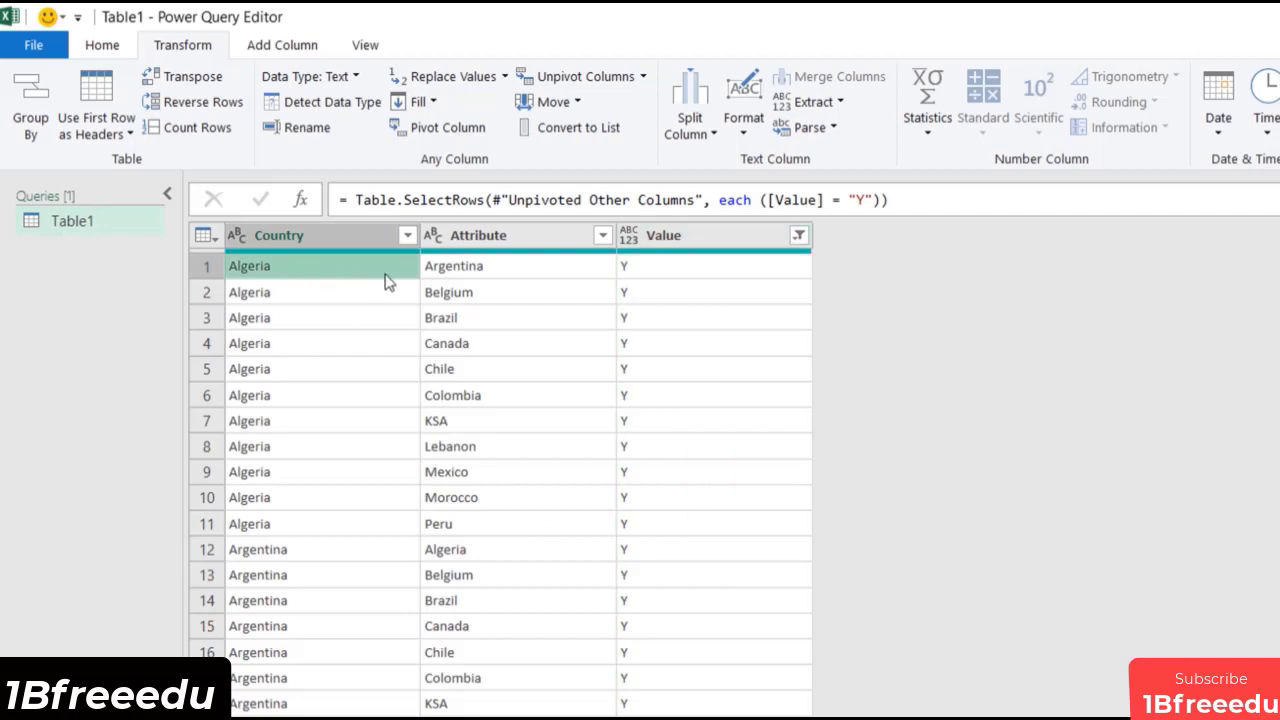
key("ctrl+shift+equal")
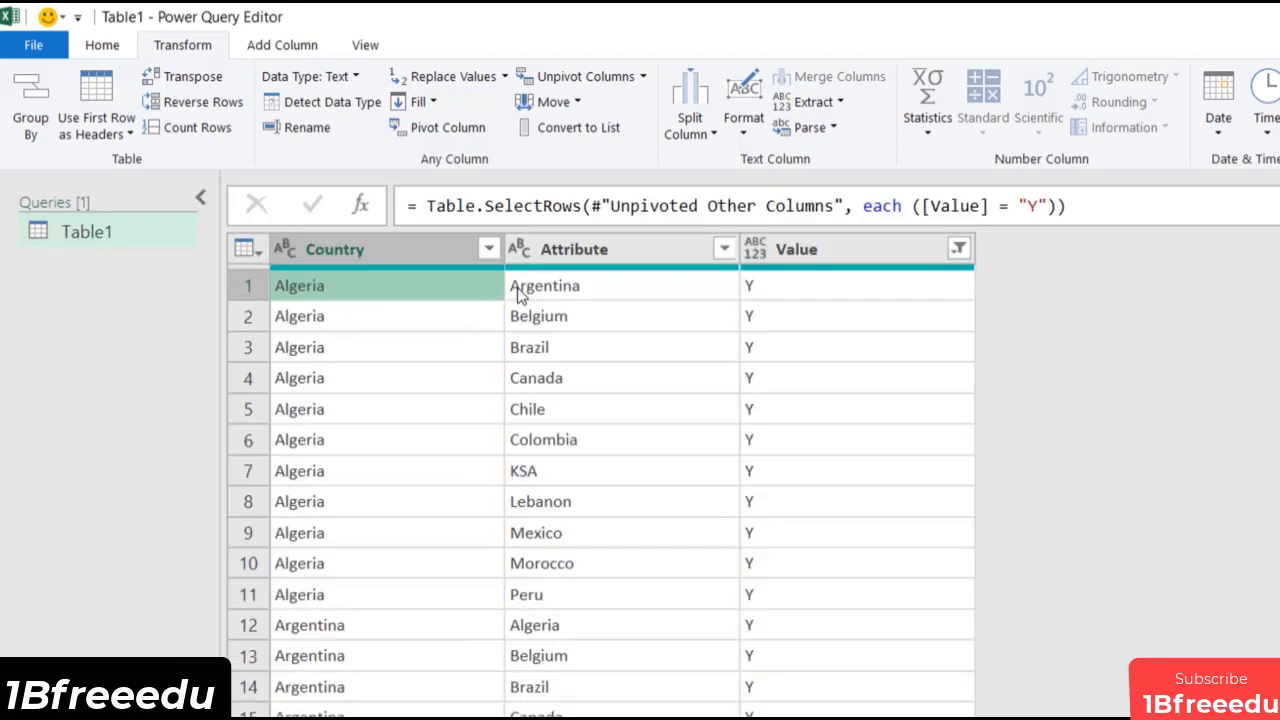
key("ctrl+shift+equal")
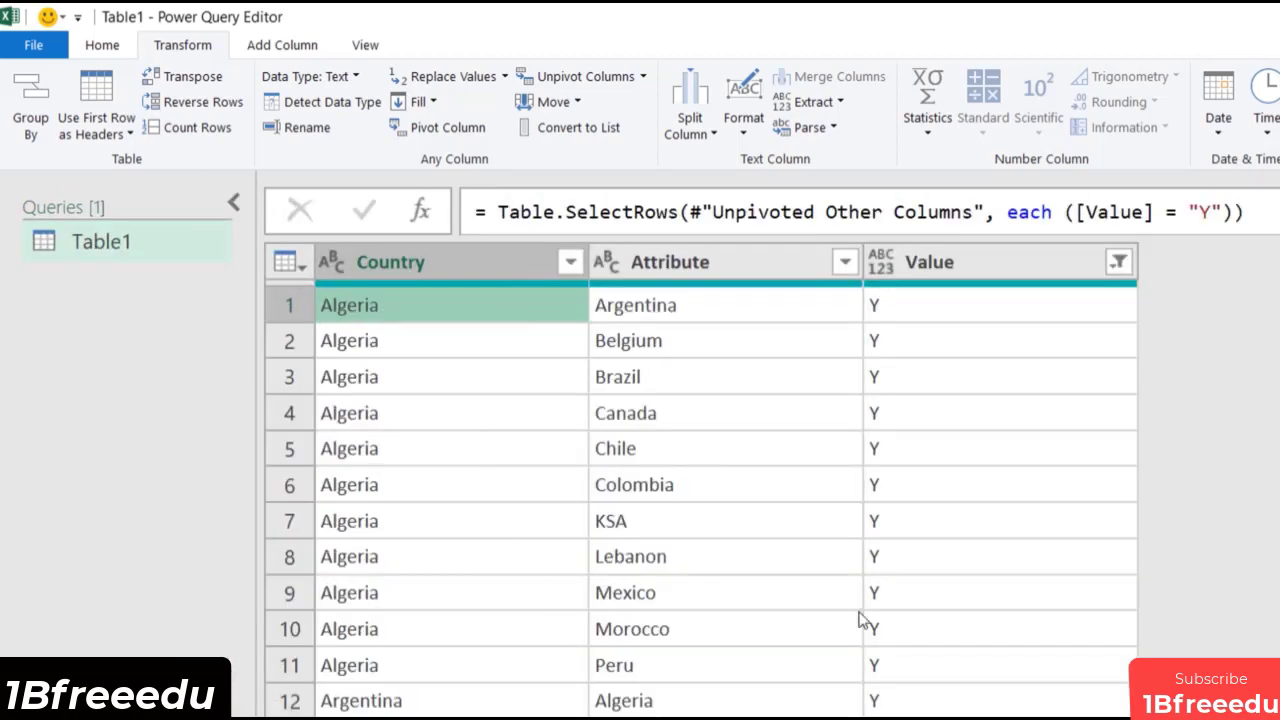
scroll(825, 548, "down", 2)
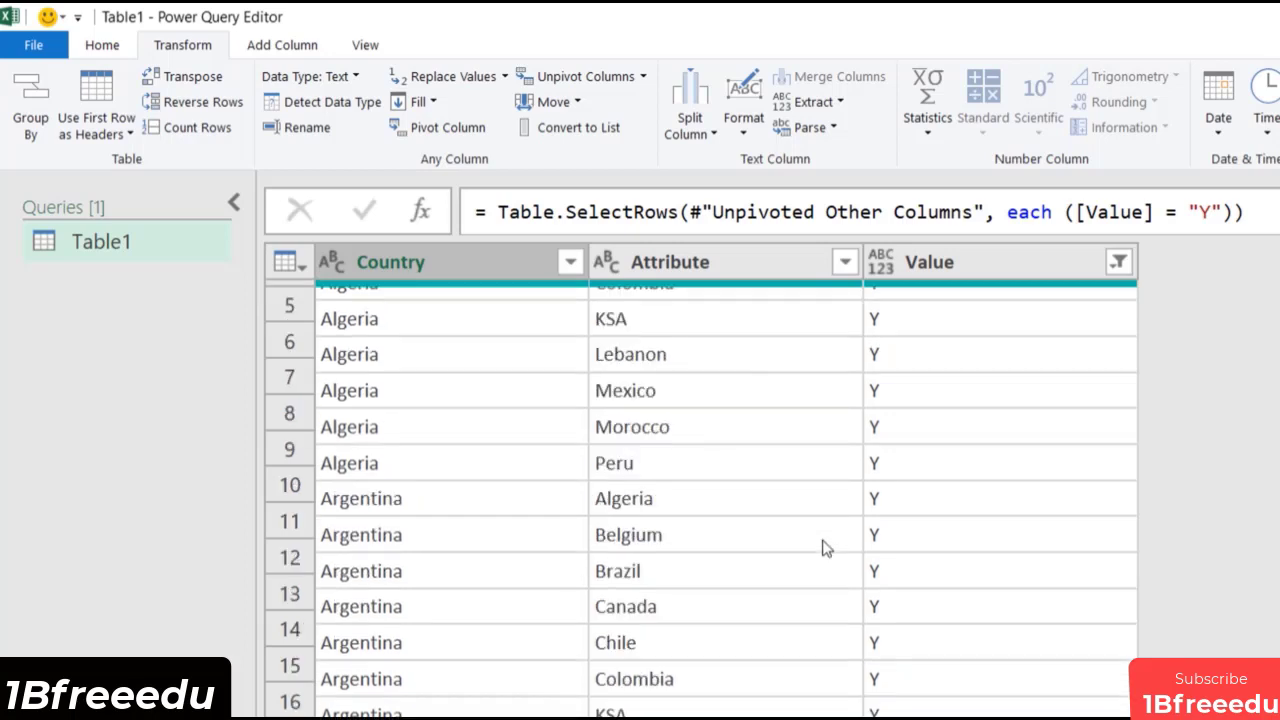
scroll(825, 548, "down", 1)
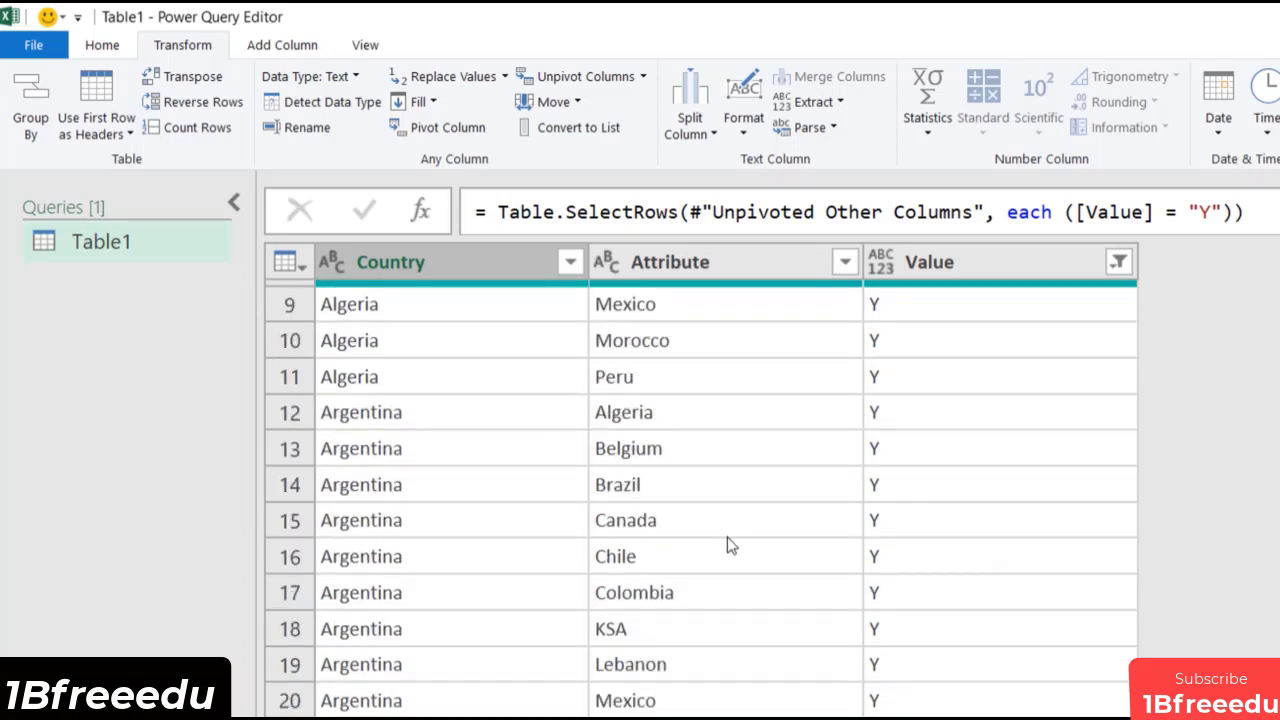
scroll(727, 537, "up", 3)
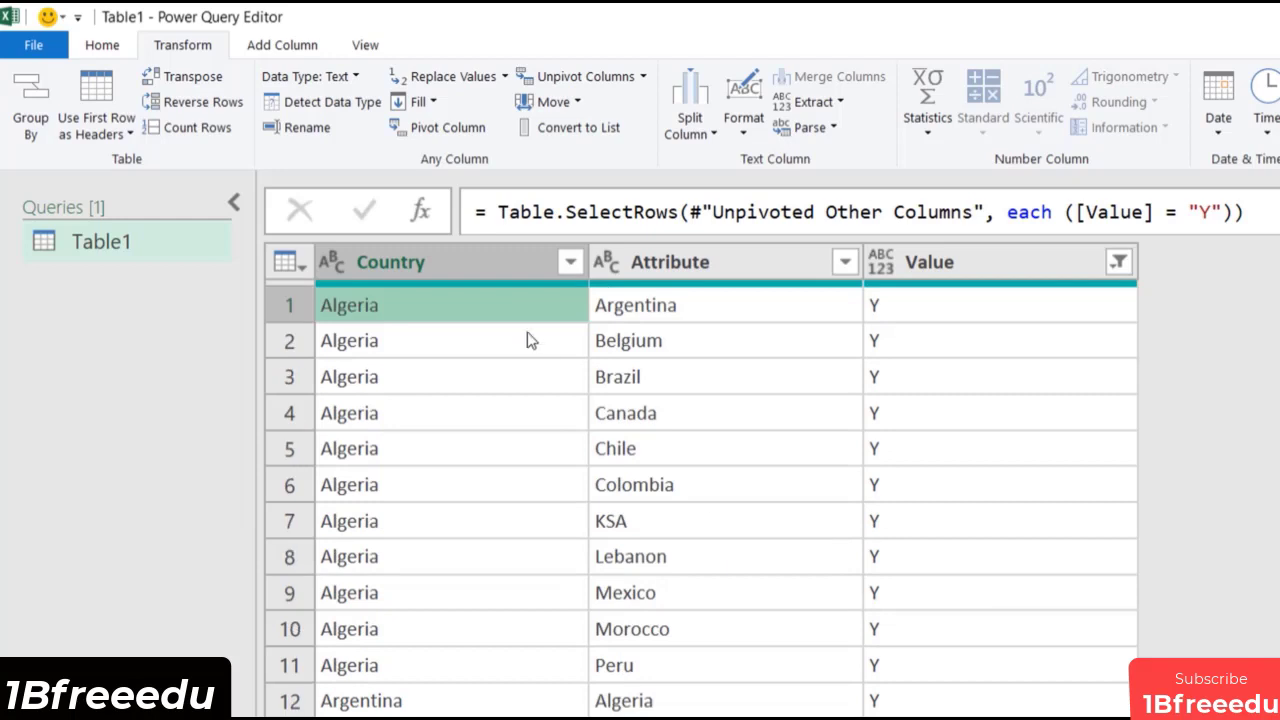
left_click(34, 45)
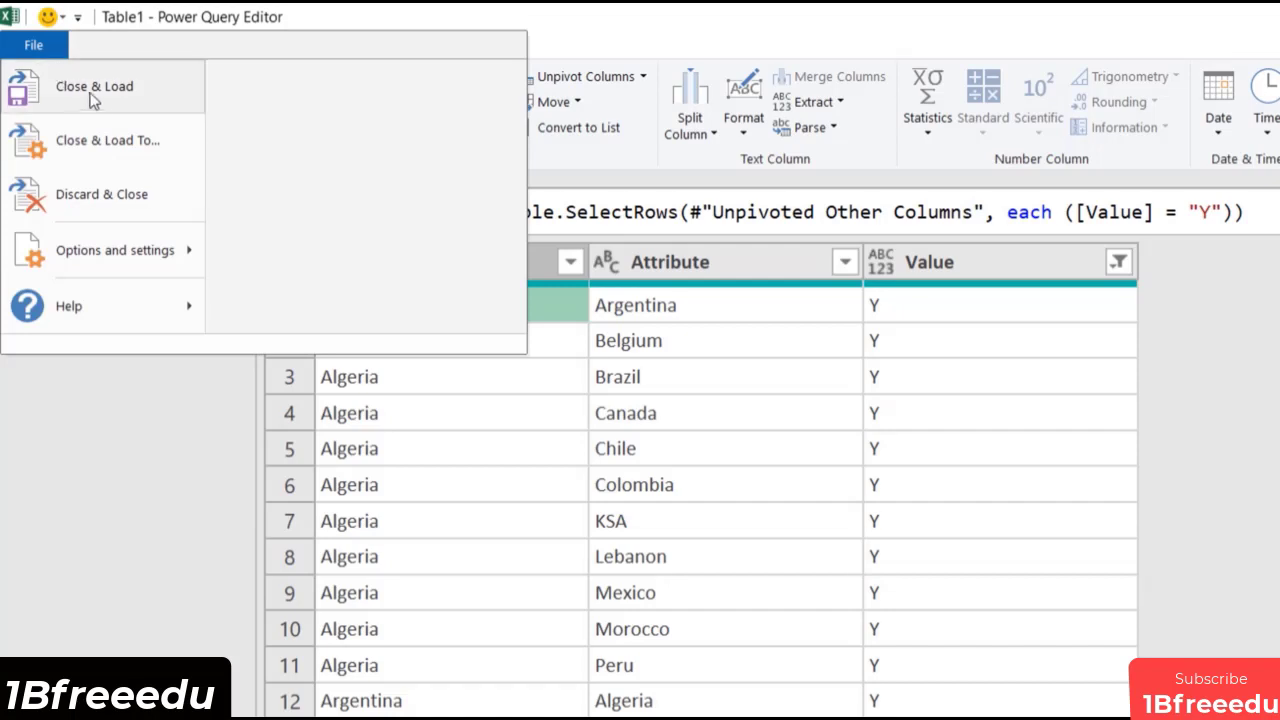
left_click(150, 103)
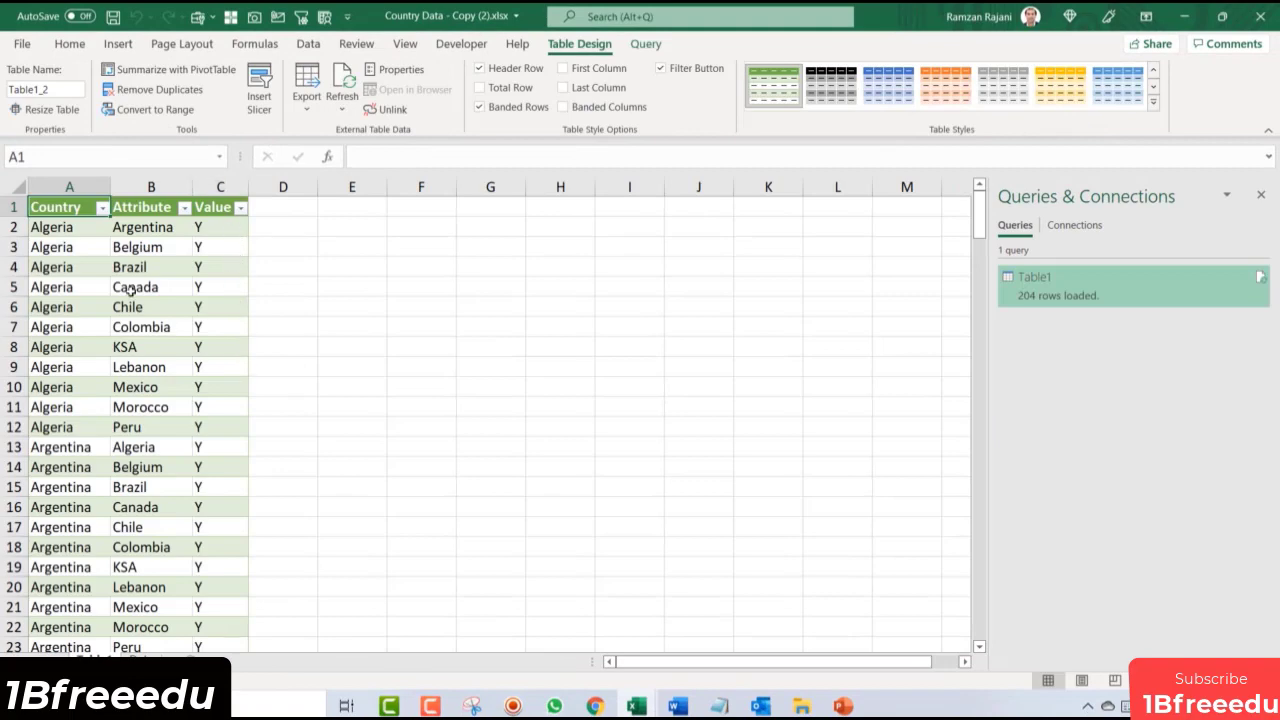
Step: Insert a PivotTable from the loaded country pairs table, placing it on the existing worksheet at cell E3
scroll(130, 290, "up", 3)
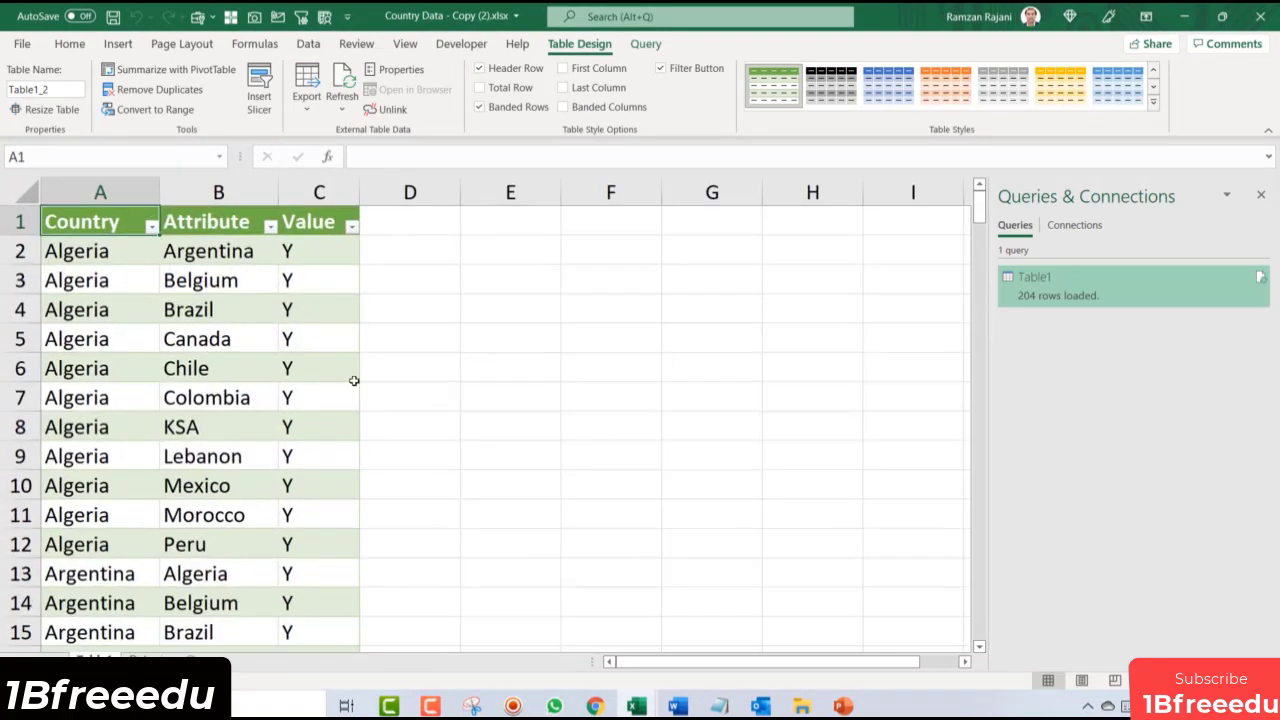
scroll(287, 338, "down", 15)
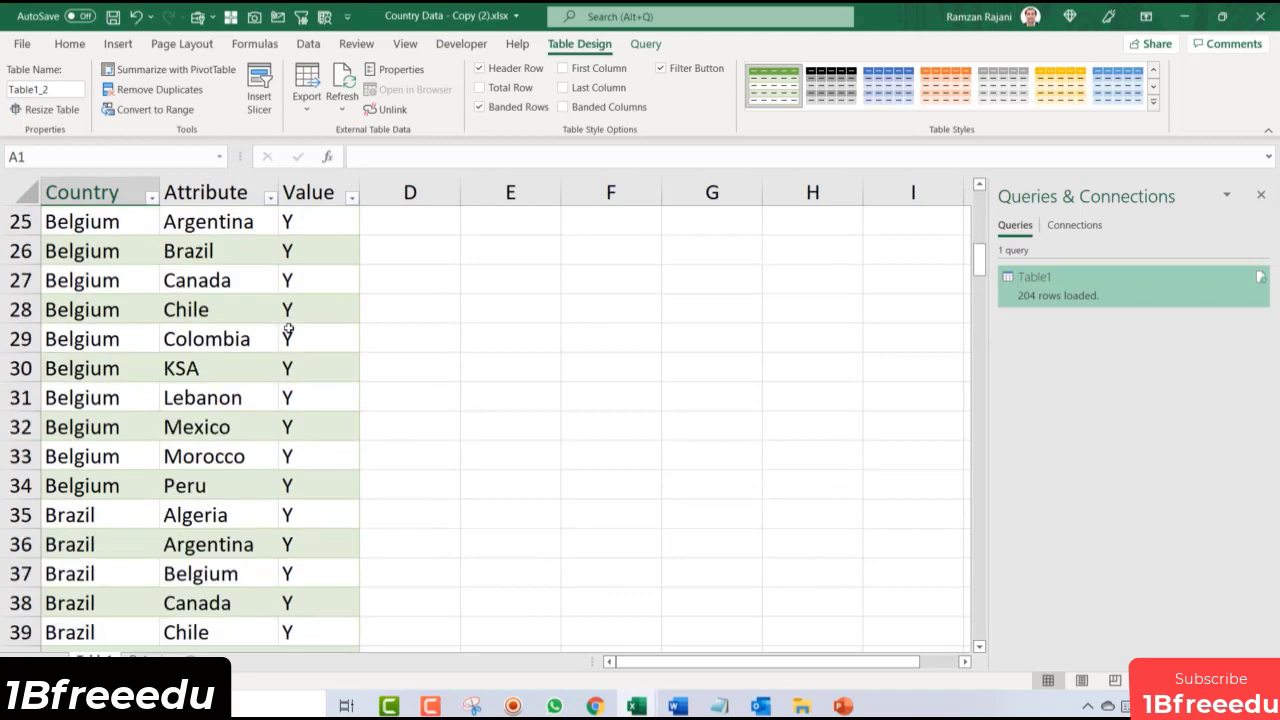
scroll(288, 330, "down", 2)
key("ctrl+Home")
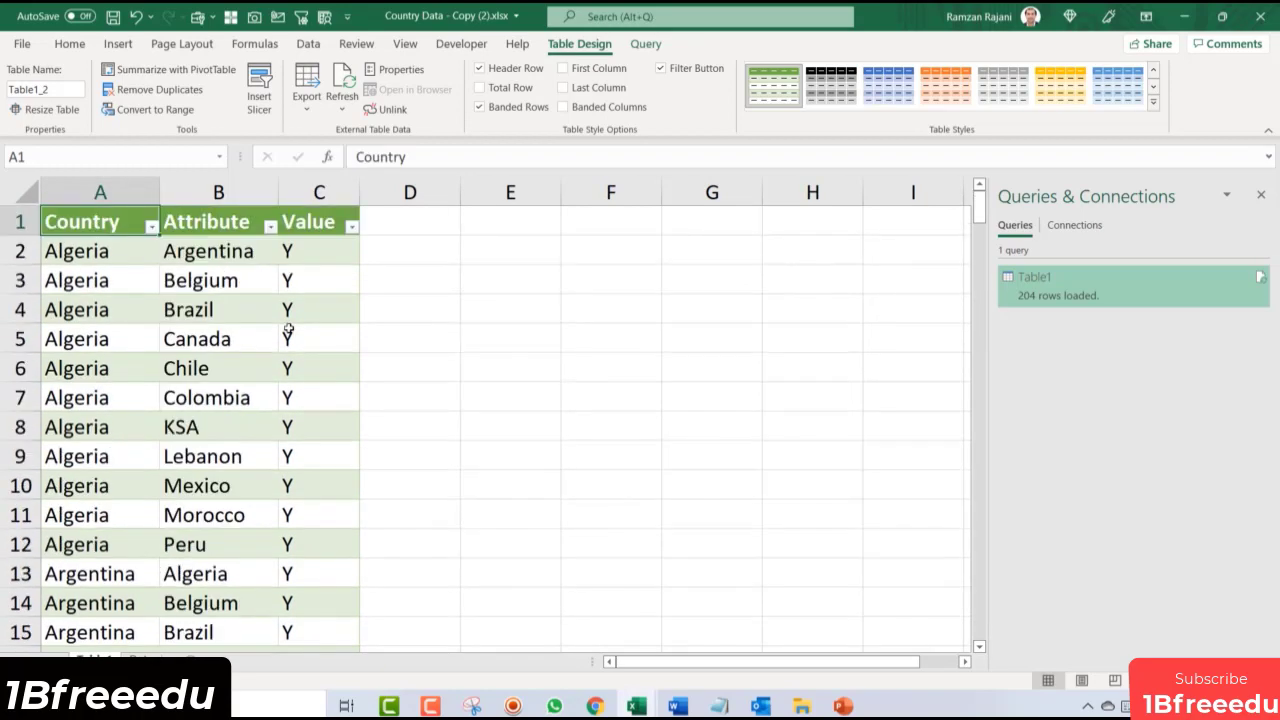
scroll(414, 290, "down", 3)
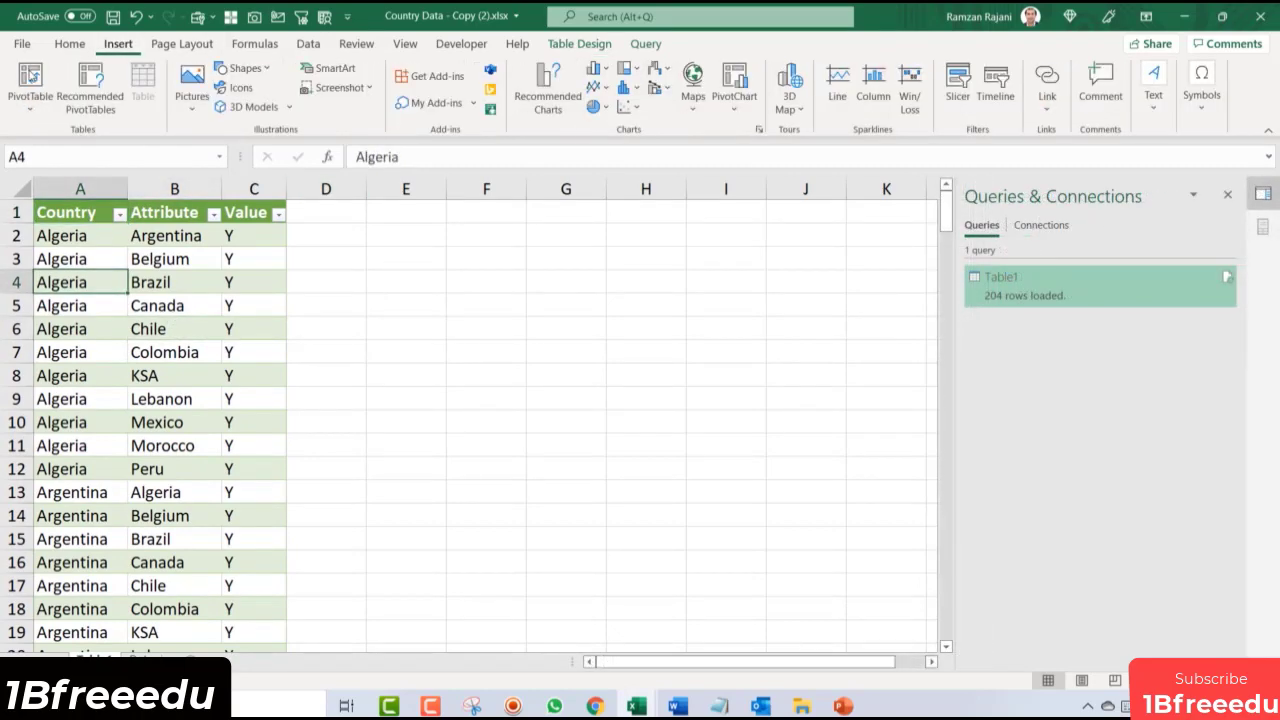
left_click(31, 77)
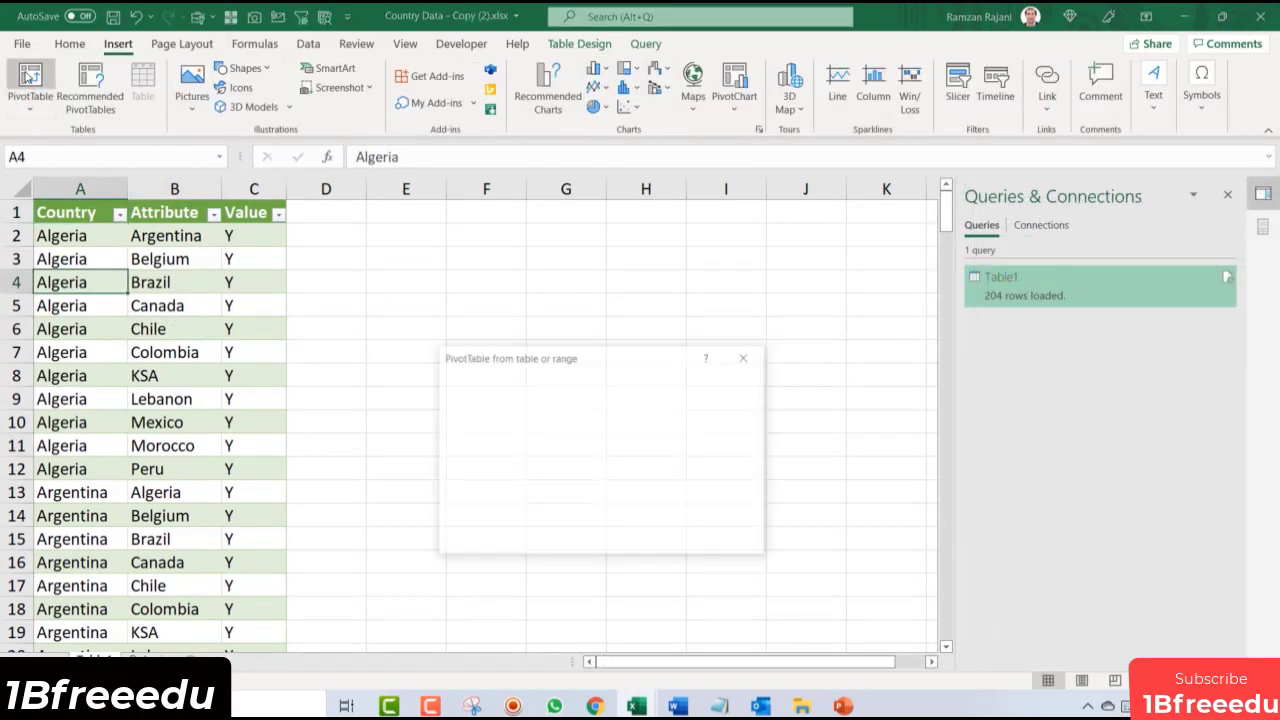
left_click(518, 457)
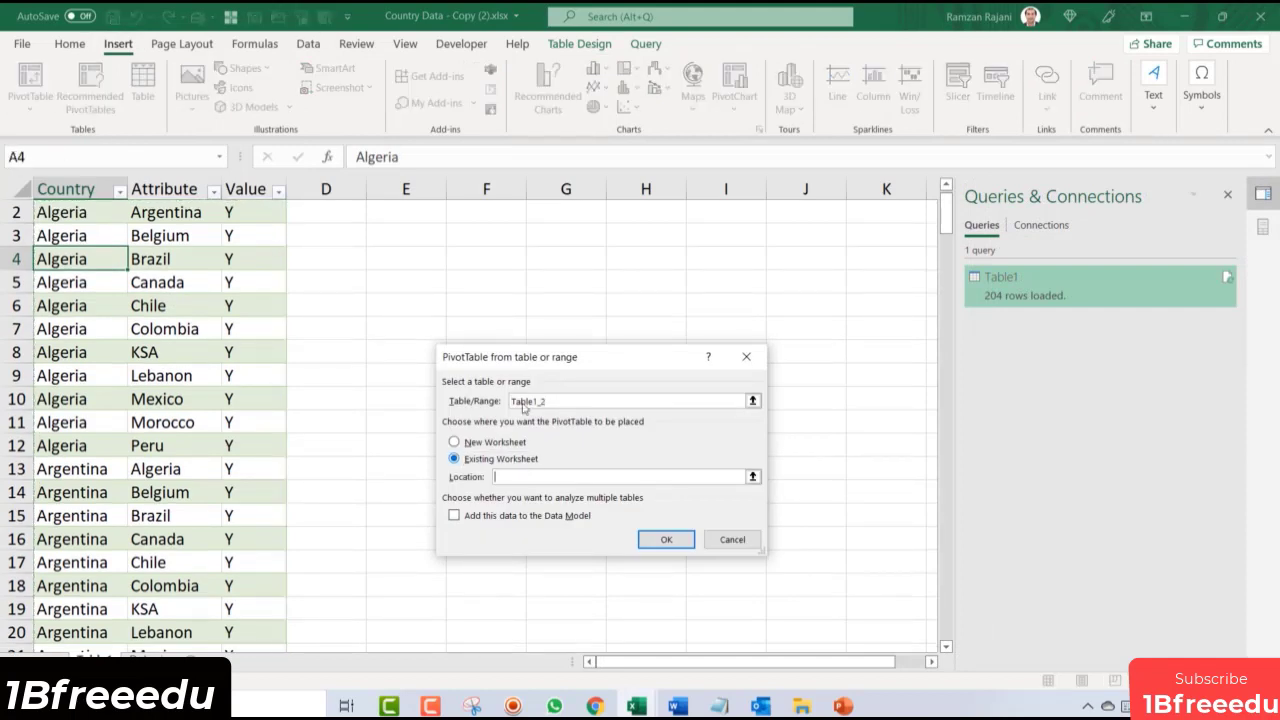
left_click(419, 231)
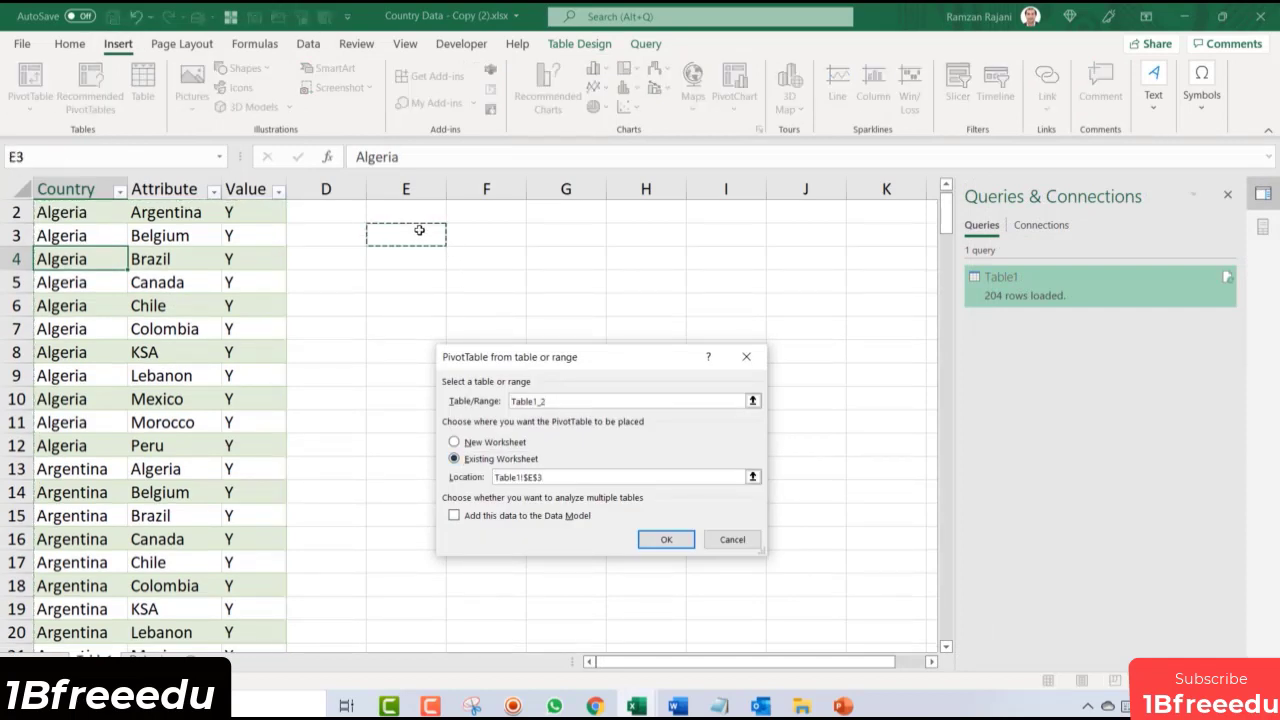
left_click(666, 539)
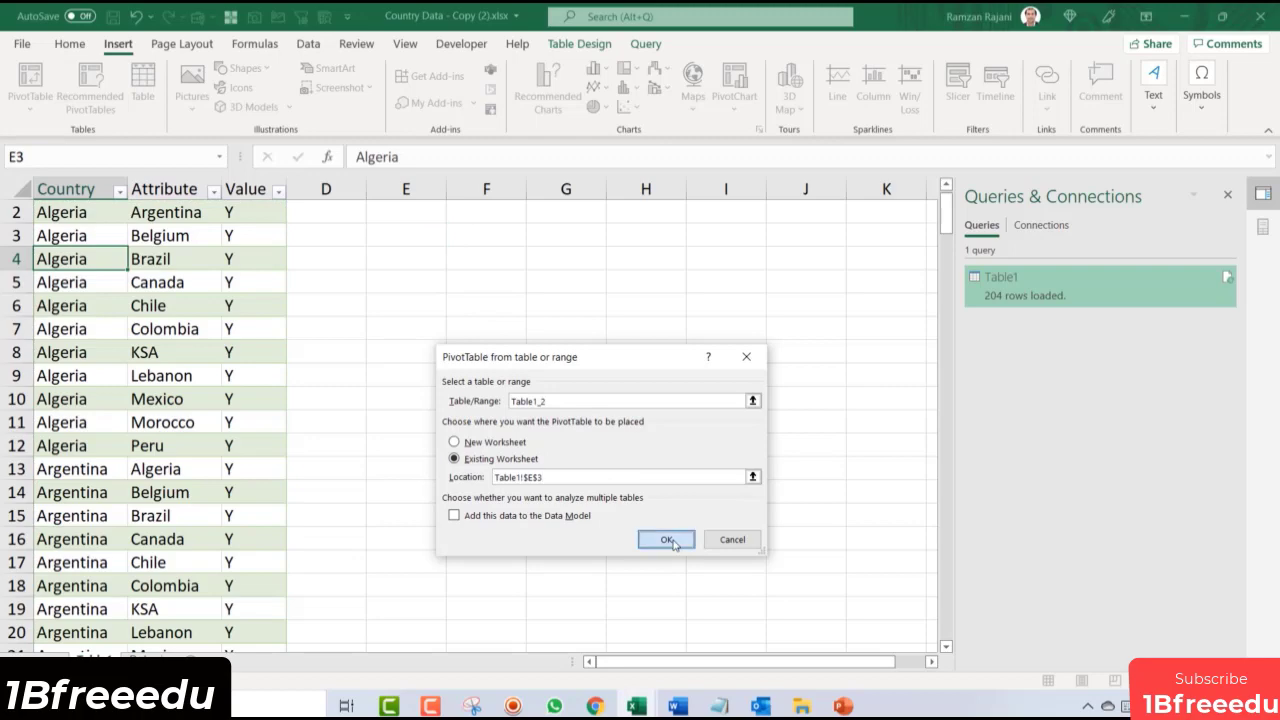
Step: Add the Country, Attribute and Value fields, in that order, to the PivotTable's rows
left_click_drag(1071, 286, 1052, 598)
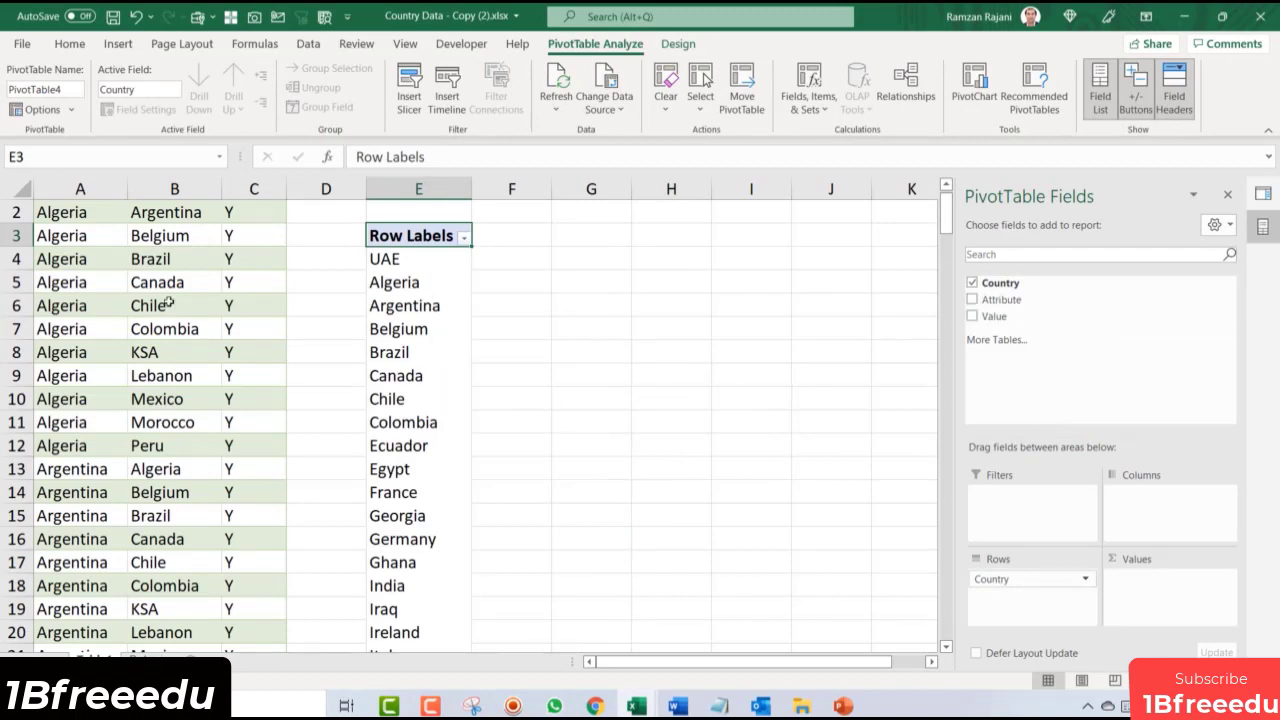
scroll(147, 269, "up", 1)
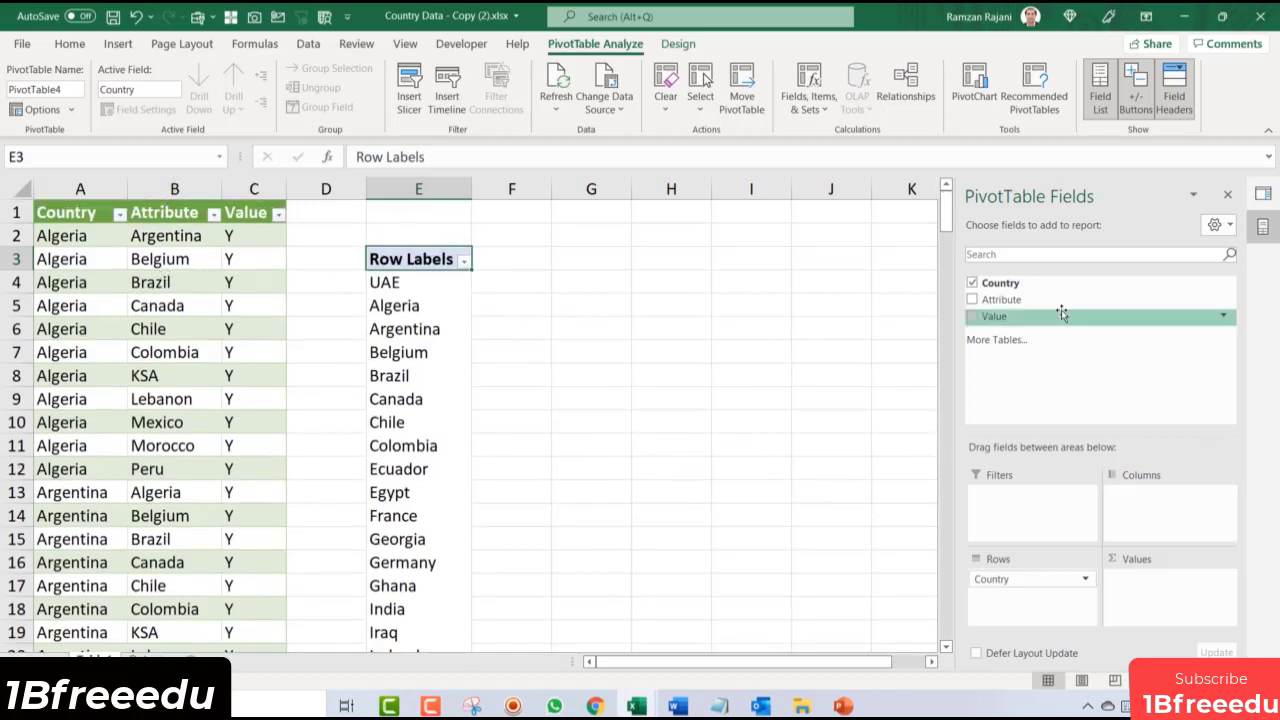
left_click_drag(1060, 304, 1070, 598)
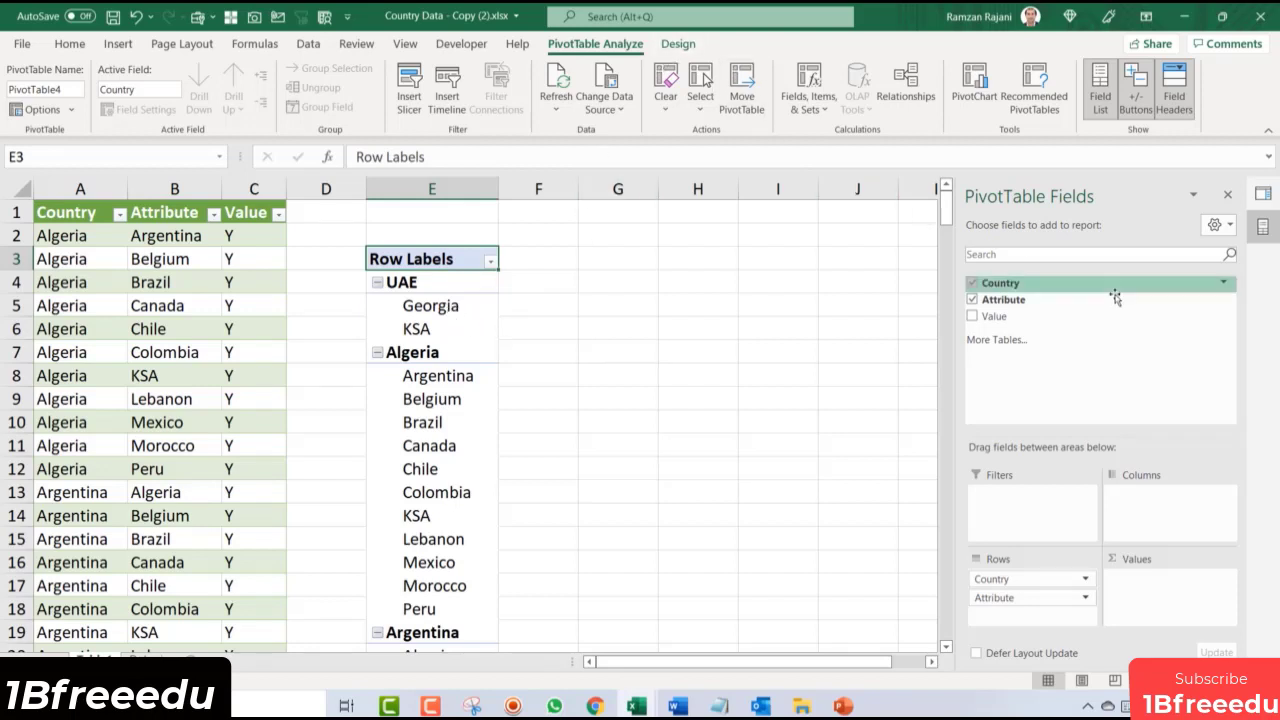
left_click_drag(1071, 316, 1035, 612)
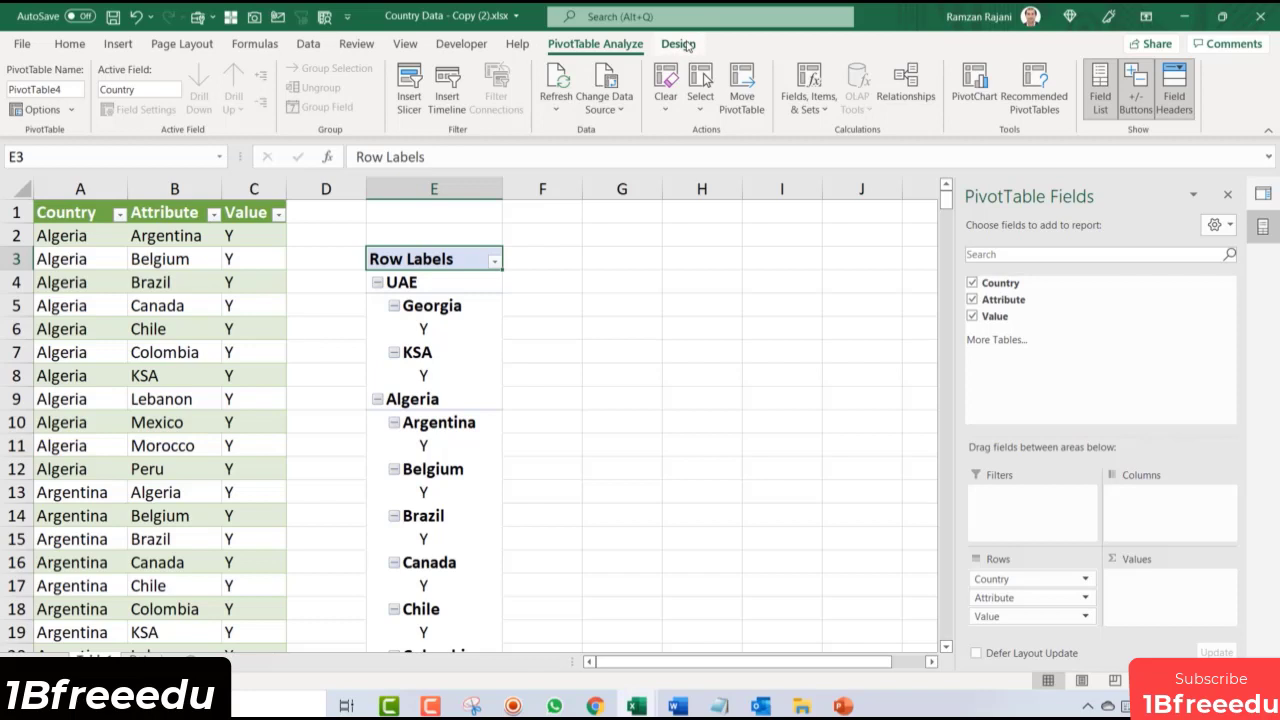
Step: Switch the PivotTable's report layout to tabular form and remove the Attribute subtotals
left_click(678, 44)
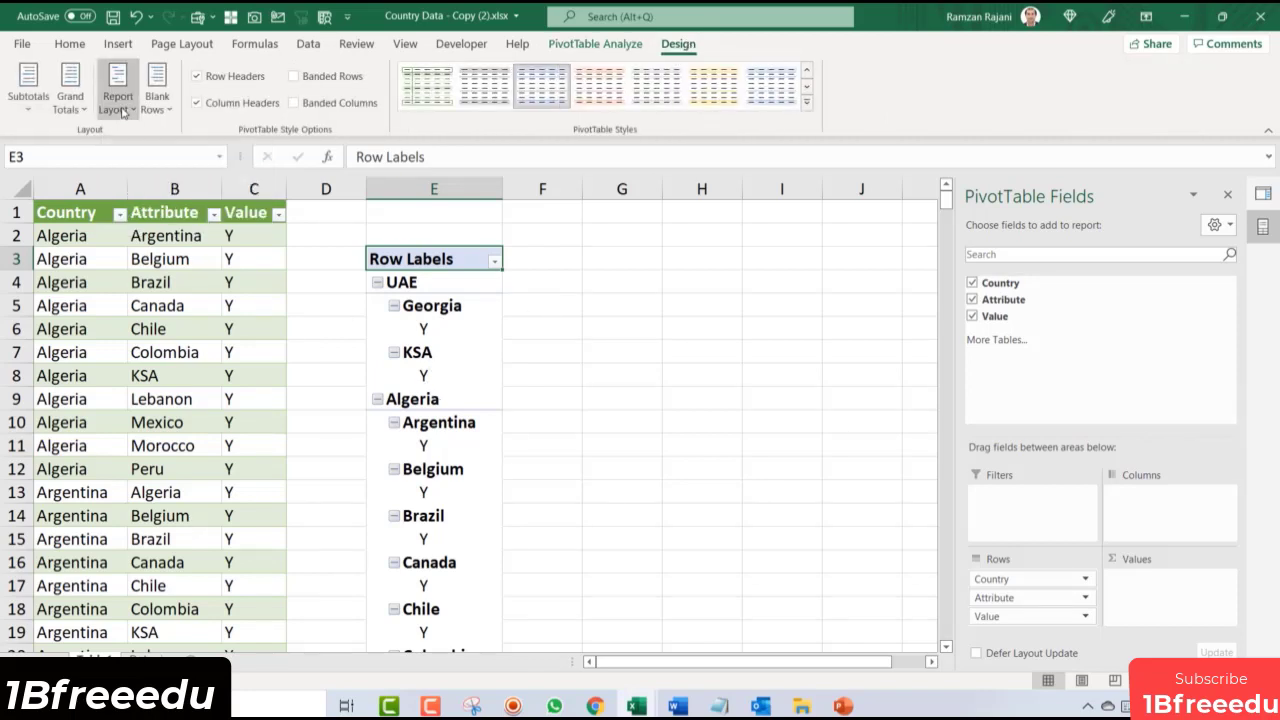
left_click(118, 110)
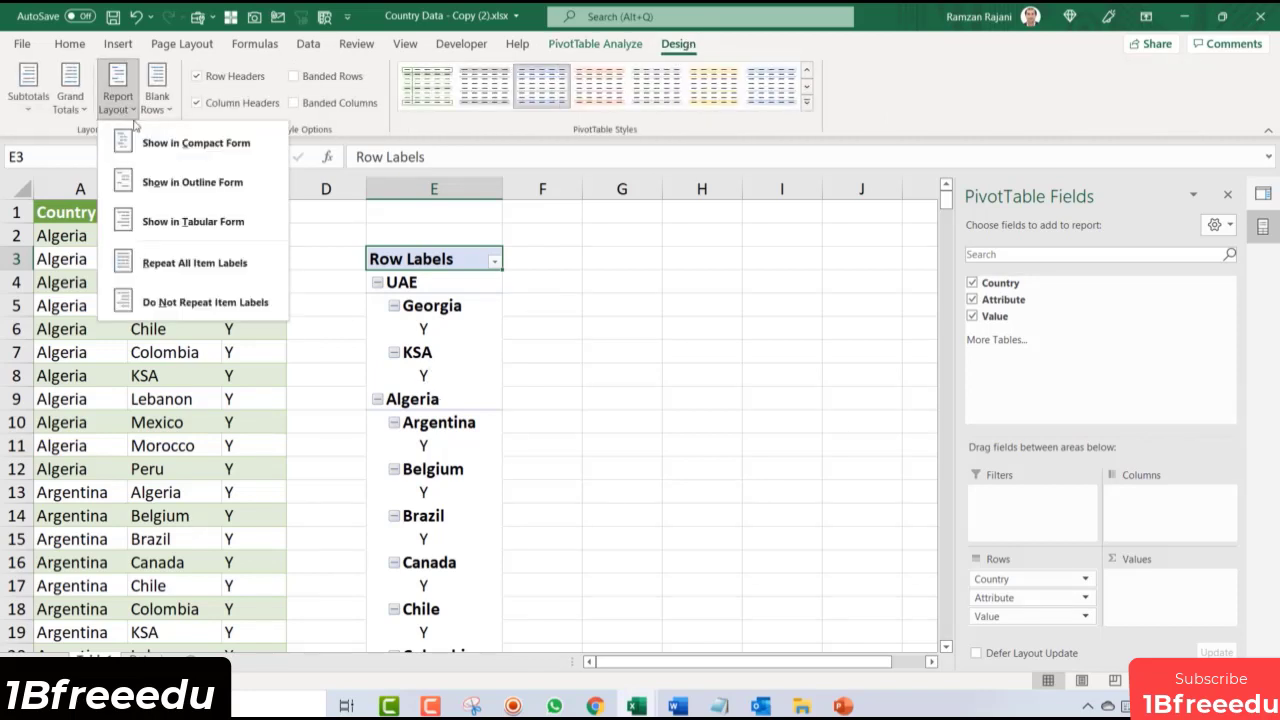
left_click(195, 222)
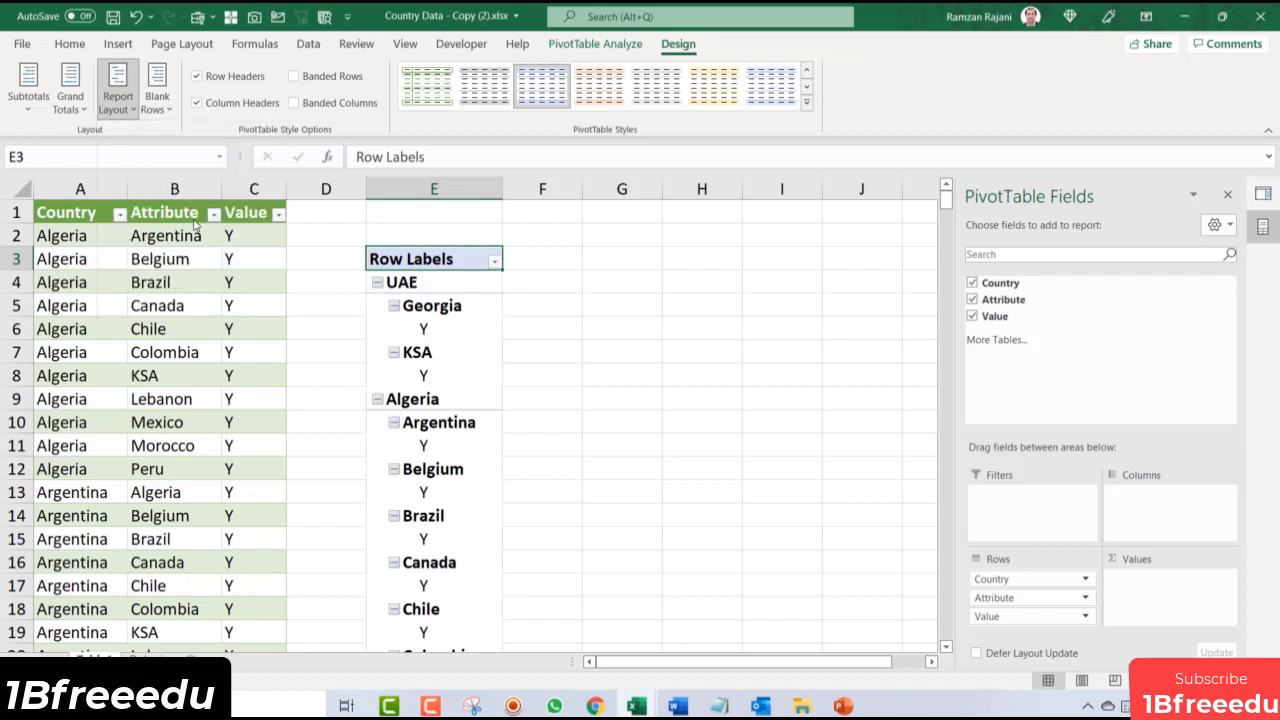
left_click_drag(585, 185, 698, 185)
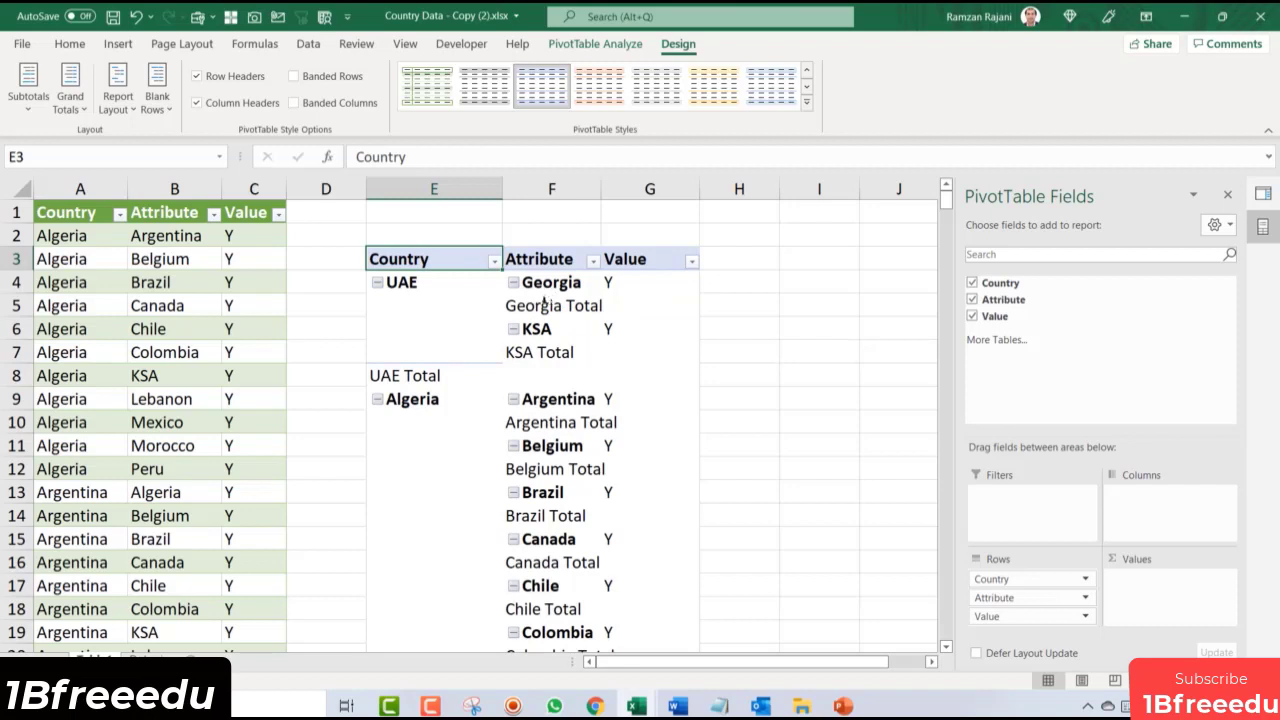
right_click(544, 305)
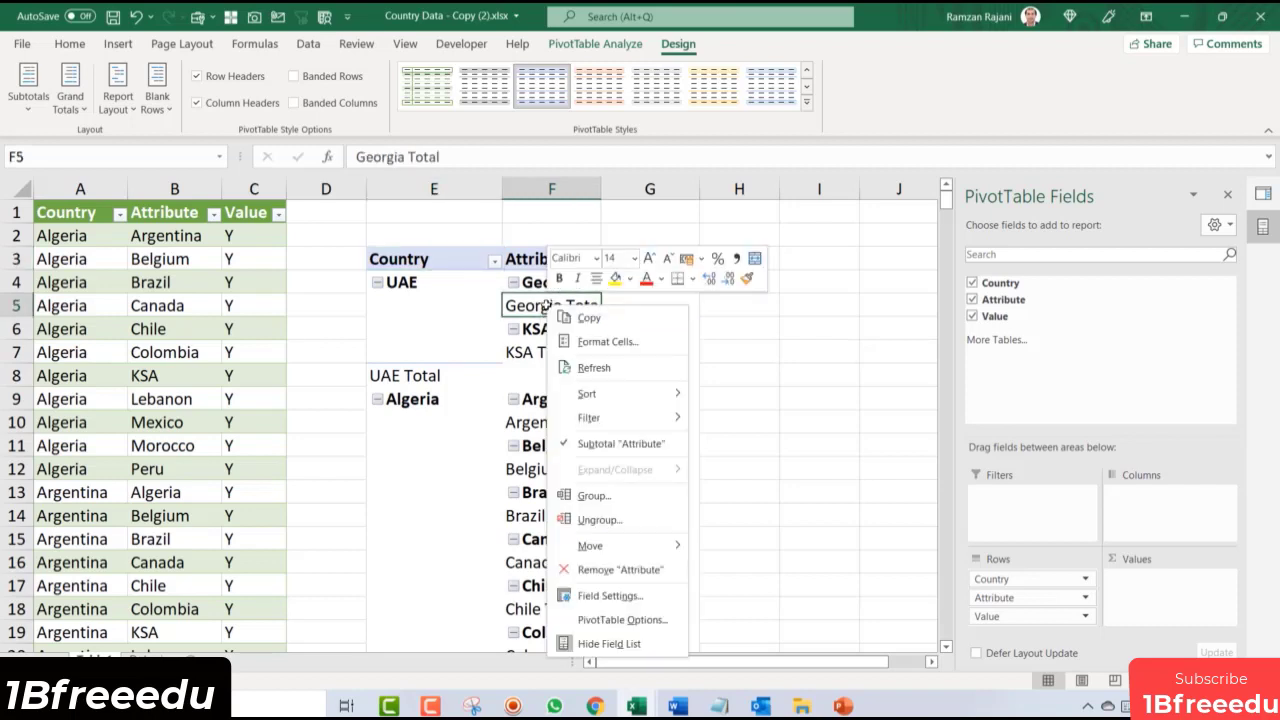
left_click(621, 444)
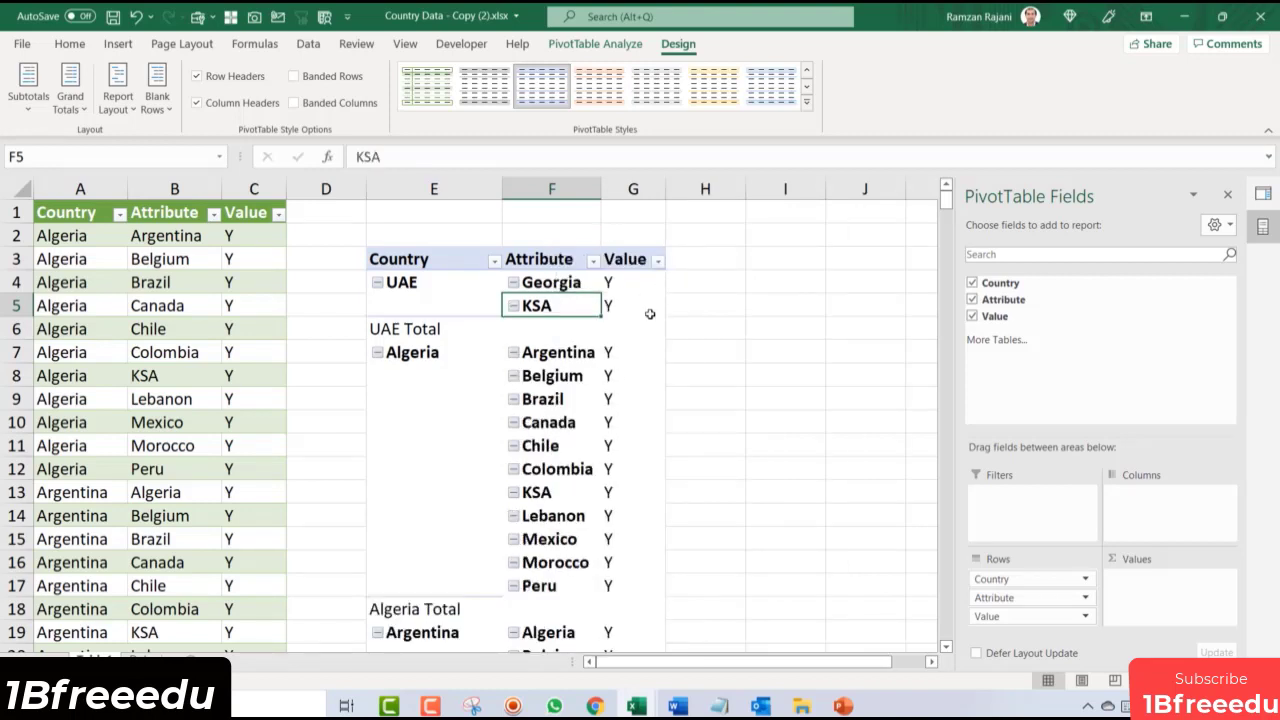
Step: Add the Value field to the PivotTable's values as a count and centre-align the Value column in column G
left_click(445, 287)
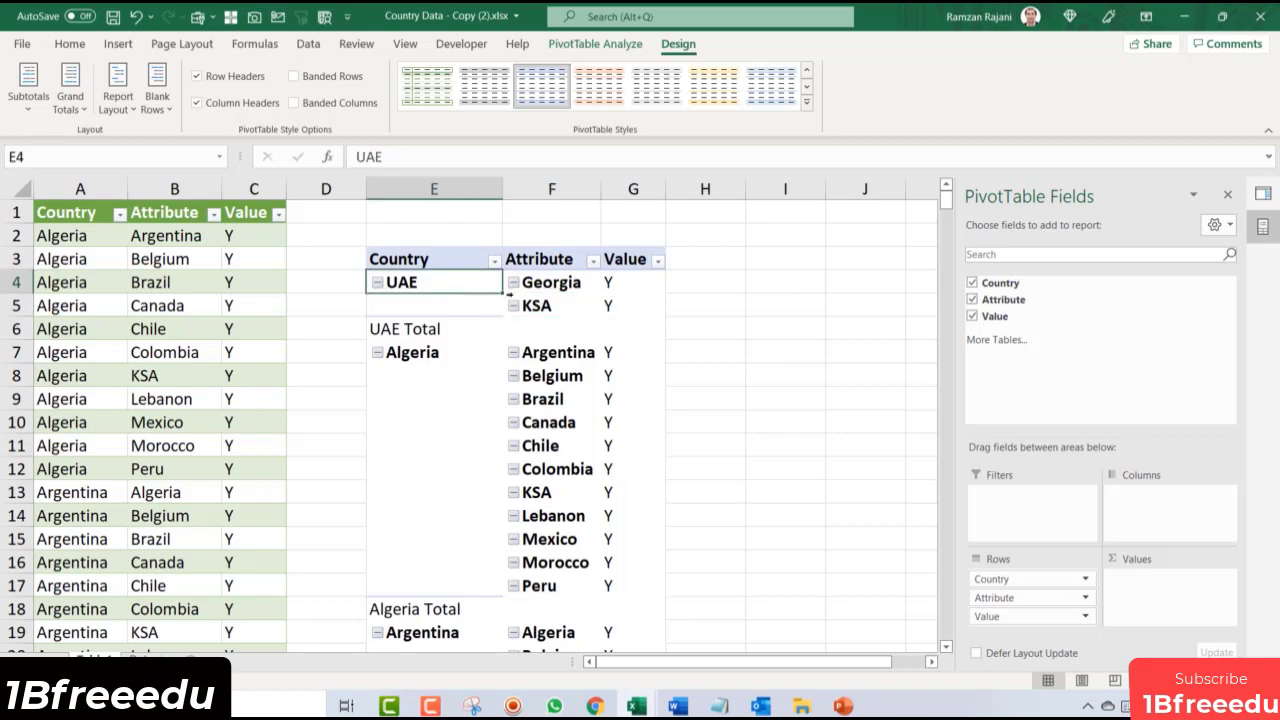
left_click_drag(570, 282, 563, 305)
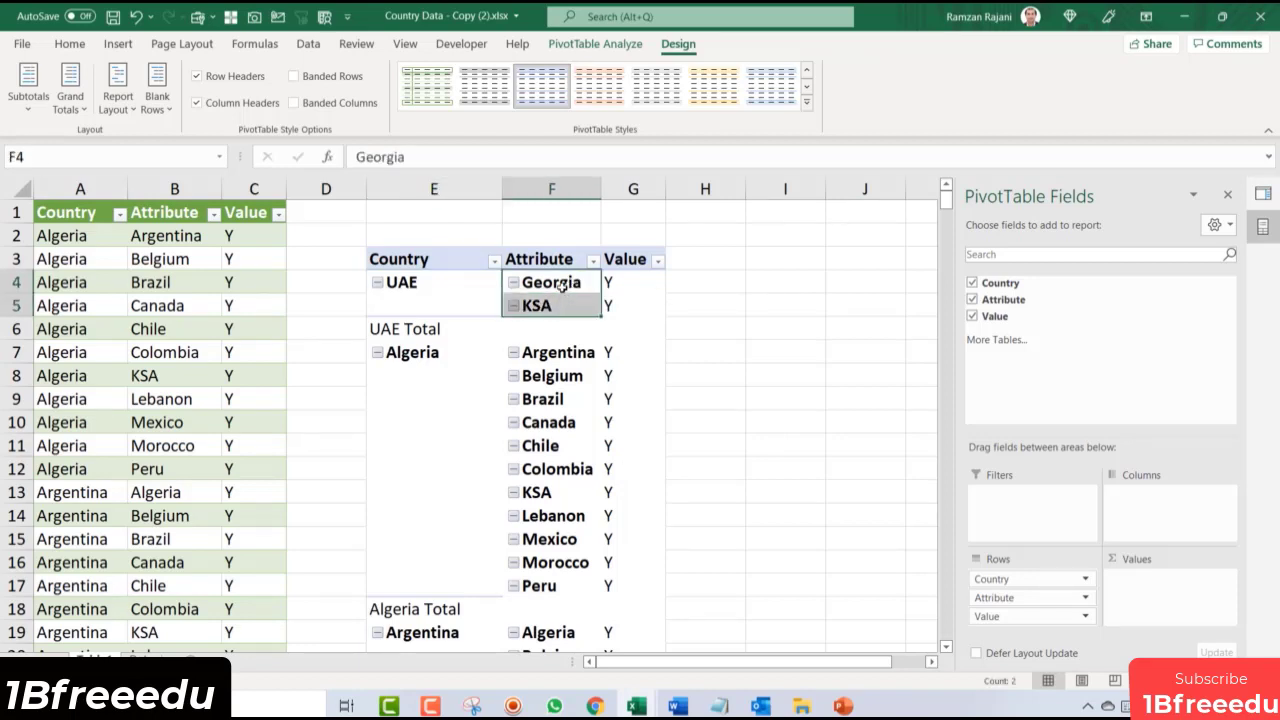
left_click(561, 286)
left_click_drag(1051, 318, 1185, 615)
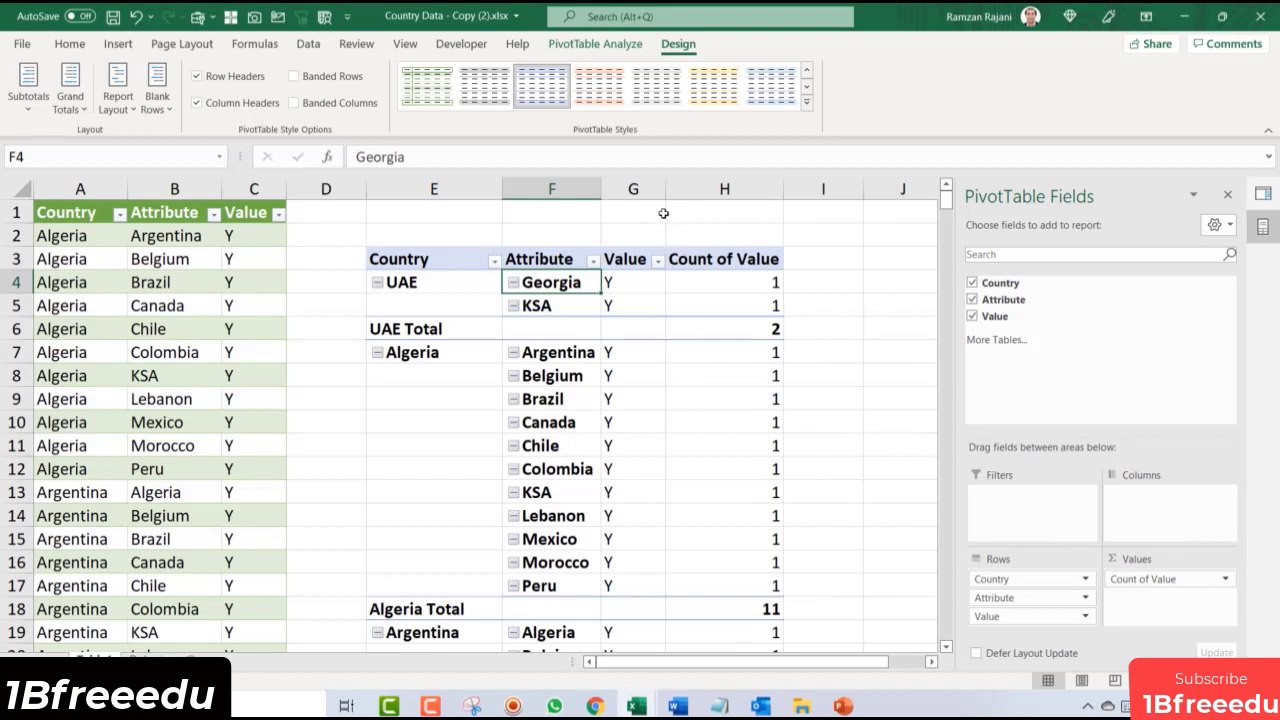
left_click(633, 189)
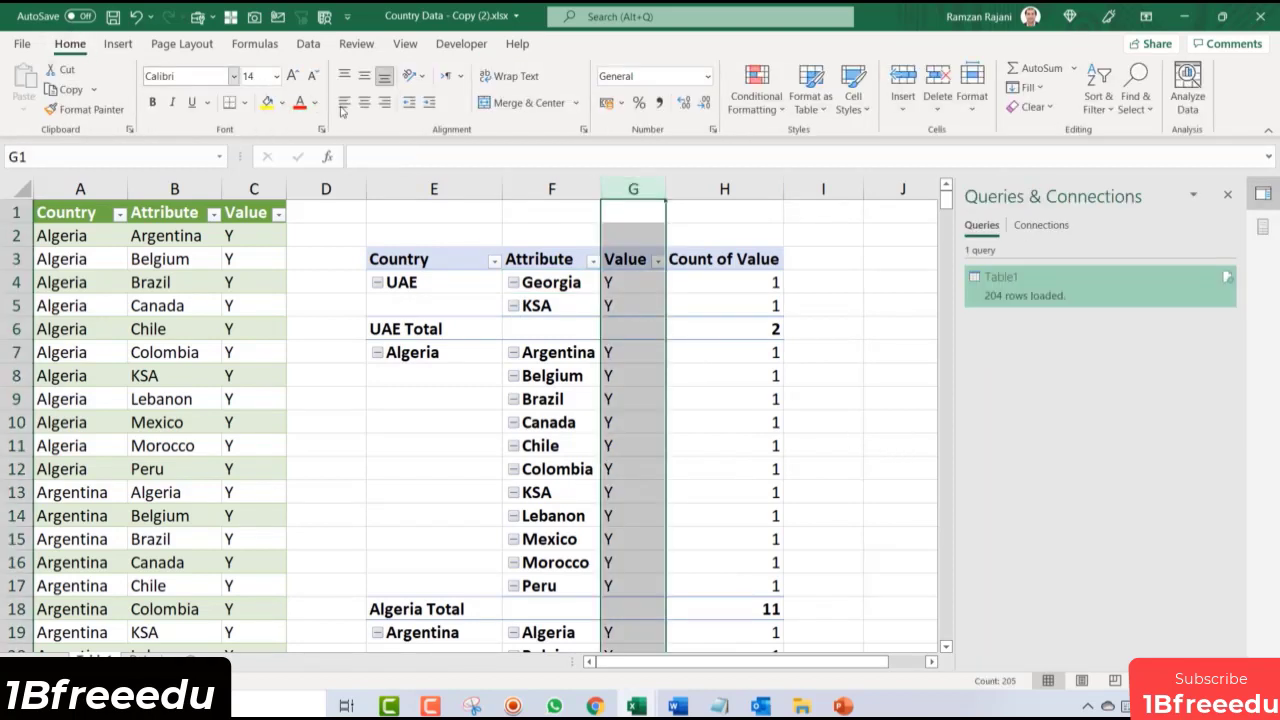
left_click(364, 102)
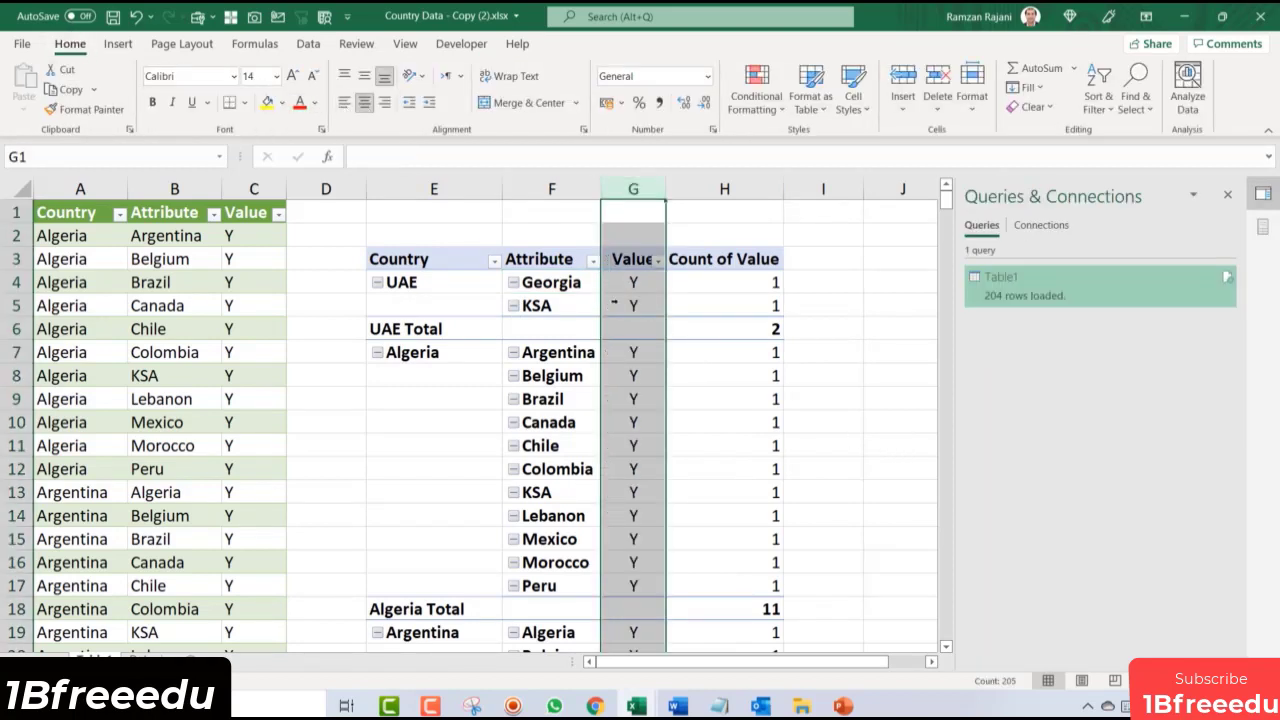
Step: Check the count totals for UAE, Algeria and France against the countries listed under each in the PivotTable
left_click(436, 282)
left_click(735, 331)
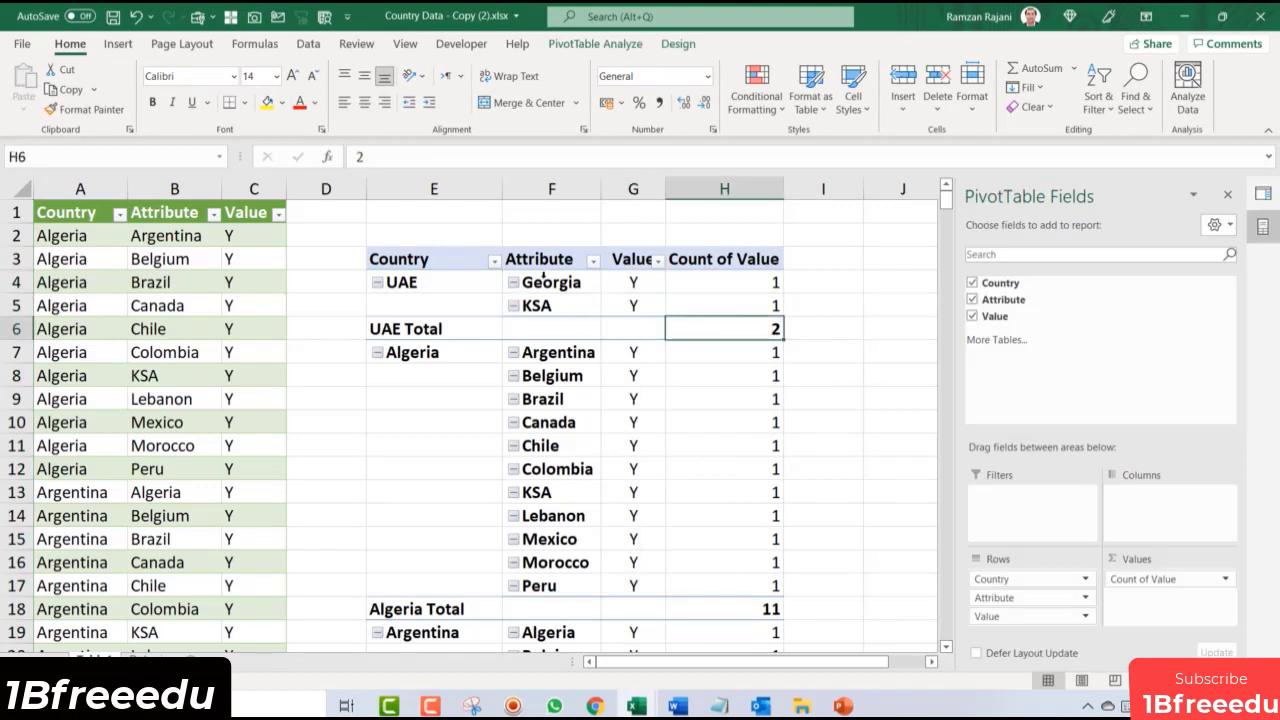
left_click(470, 360)
left_click(741, 605)
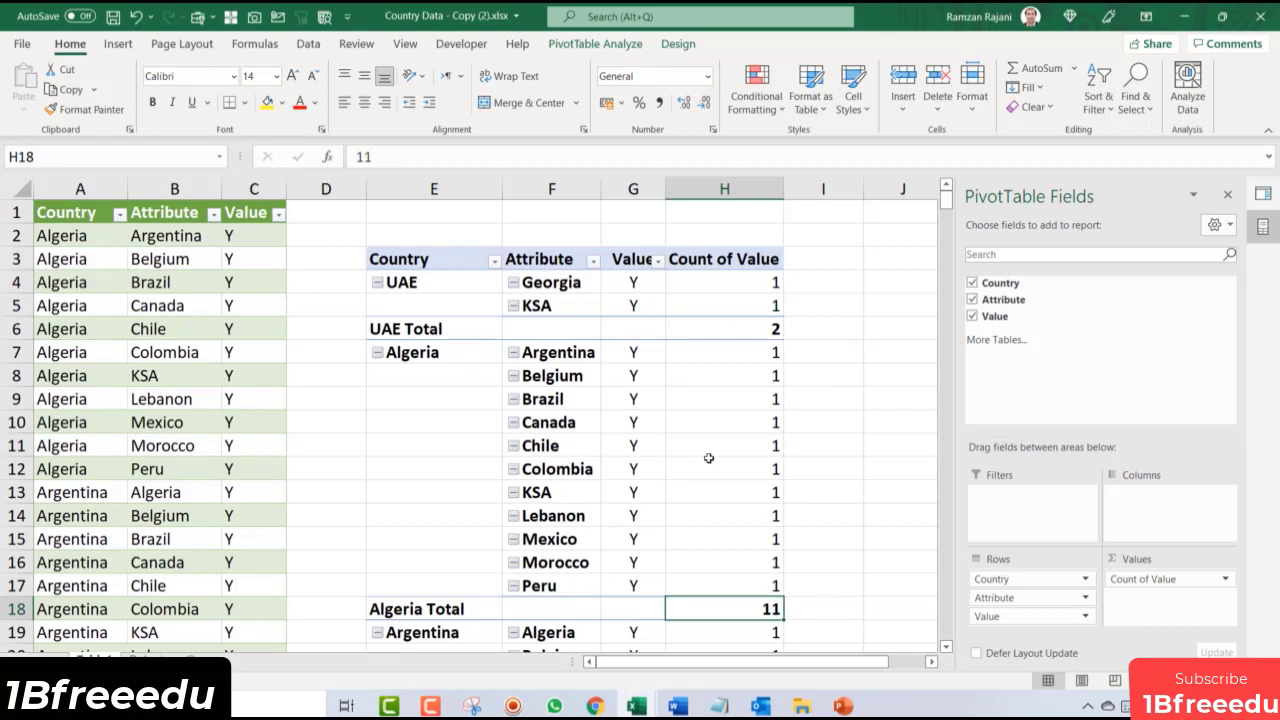
scroll(708, 458, "down", 17)
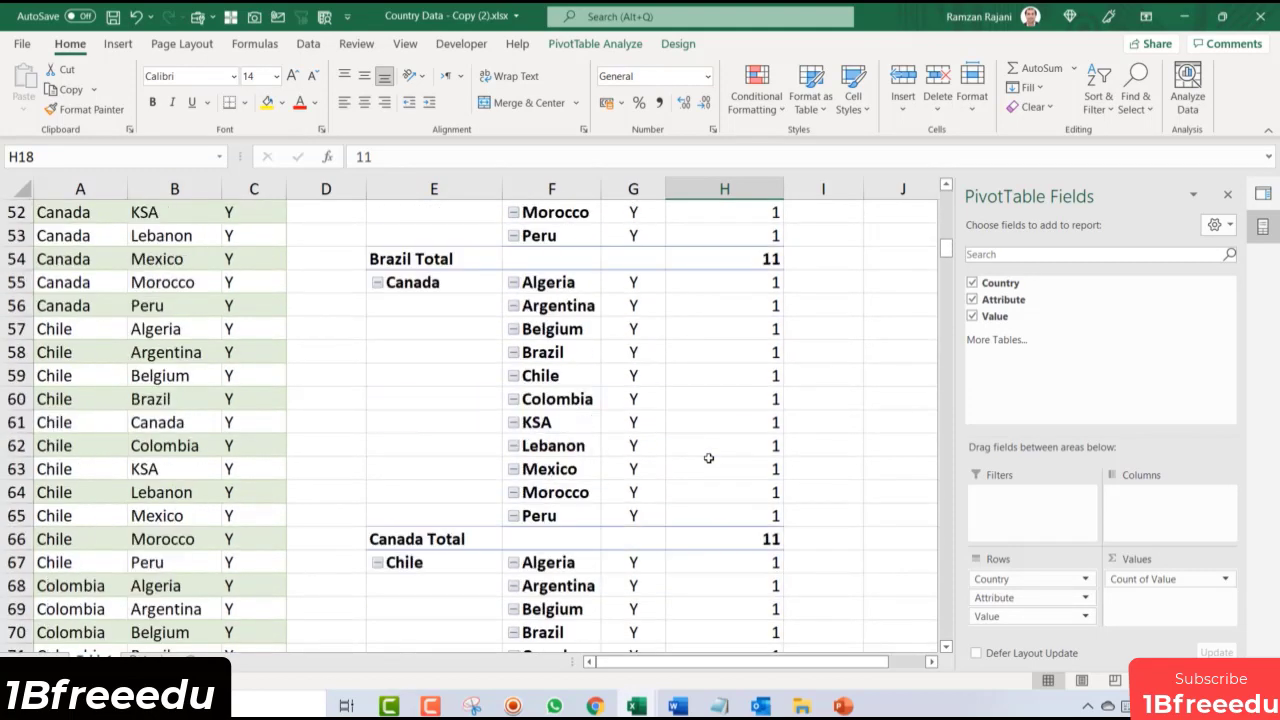
scroll(708, 458, "down", 10)
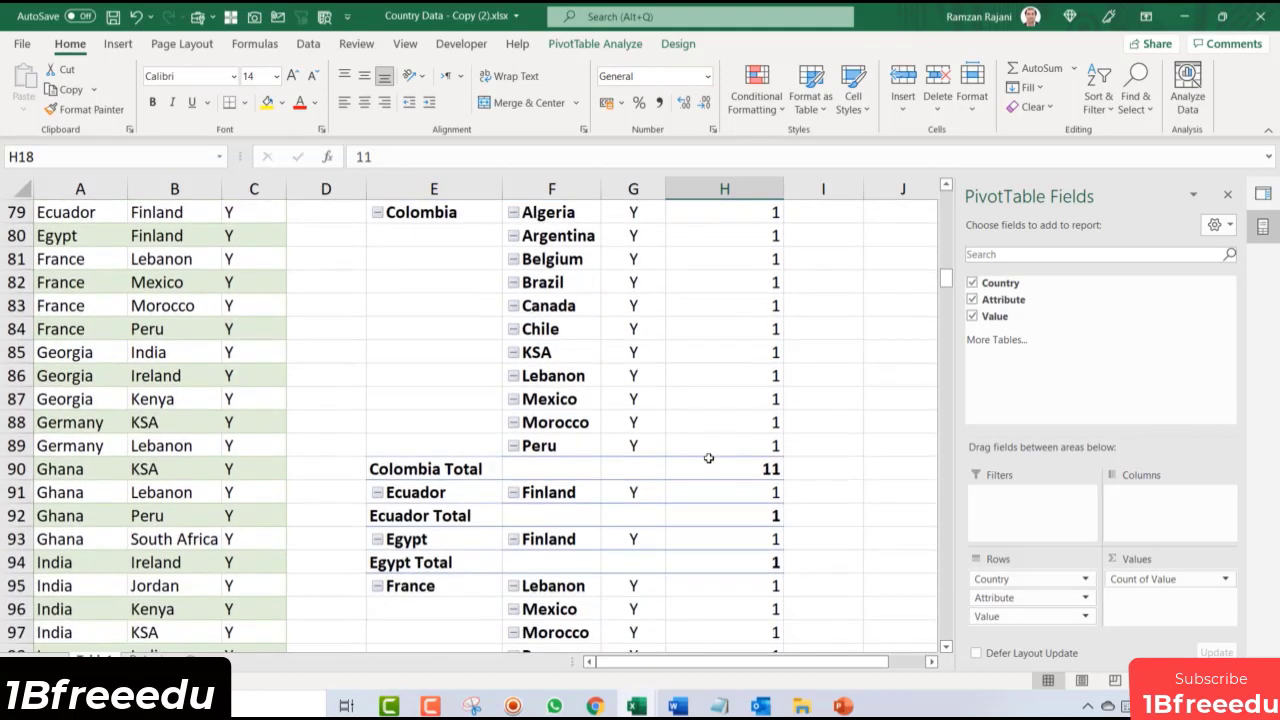
scroll(708, 458, "down", 1)
left_click(469, 446)
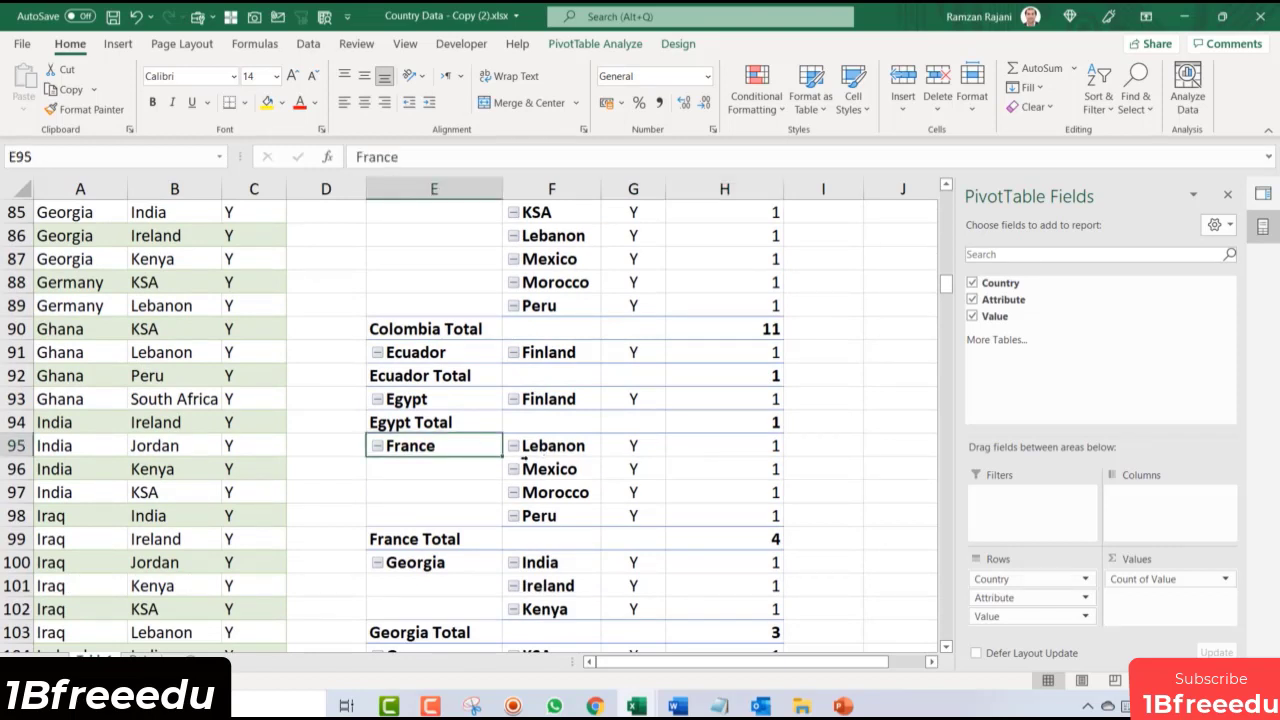
left_click_drag(563, 447, 720, 510)
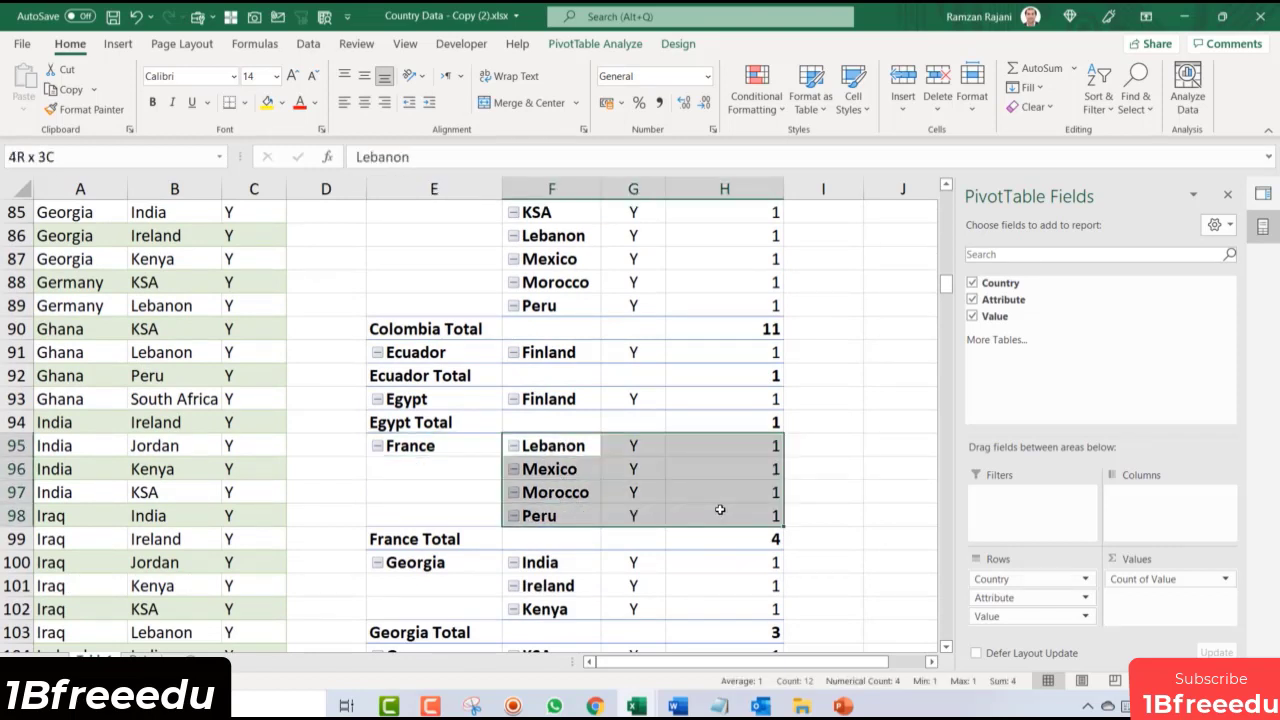
left_click(724, 541)
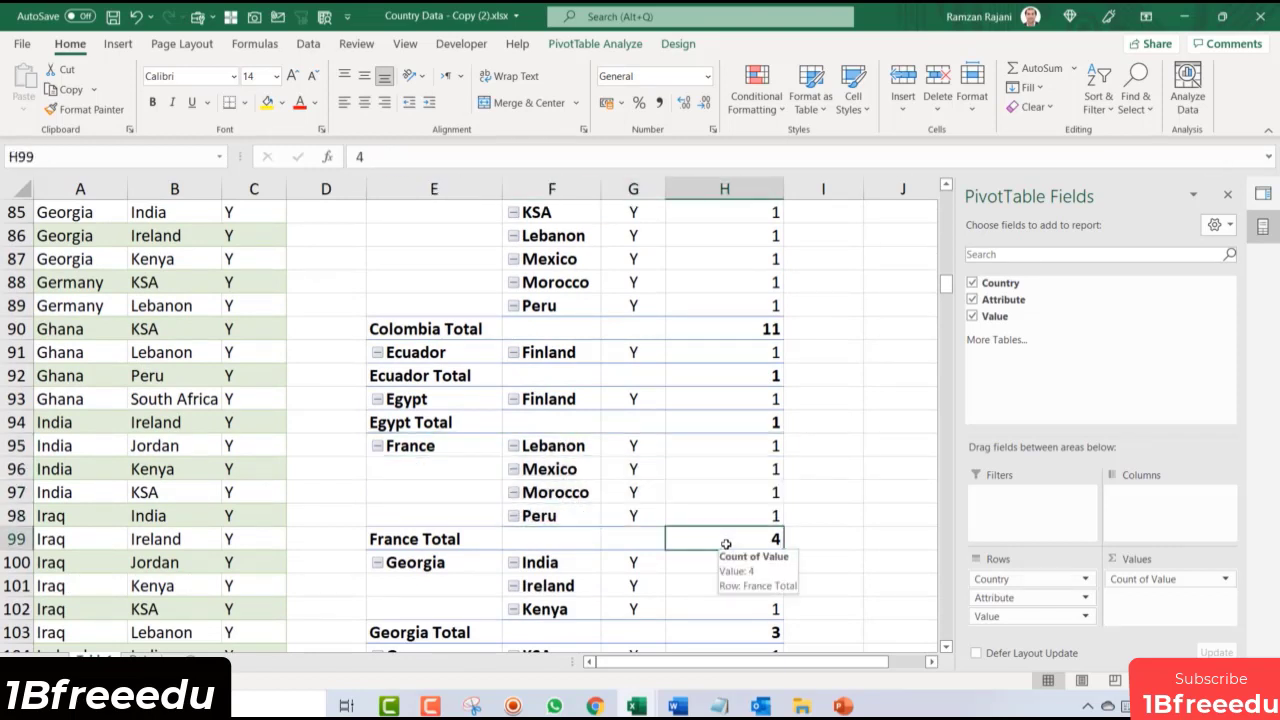
Step: Look at the original Y/0 country matrix on its sheet, then return to the PivotTable sheet
key("ctrl+Up")
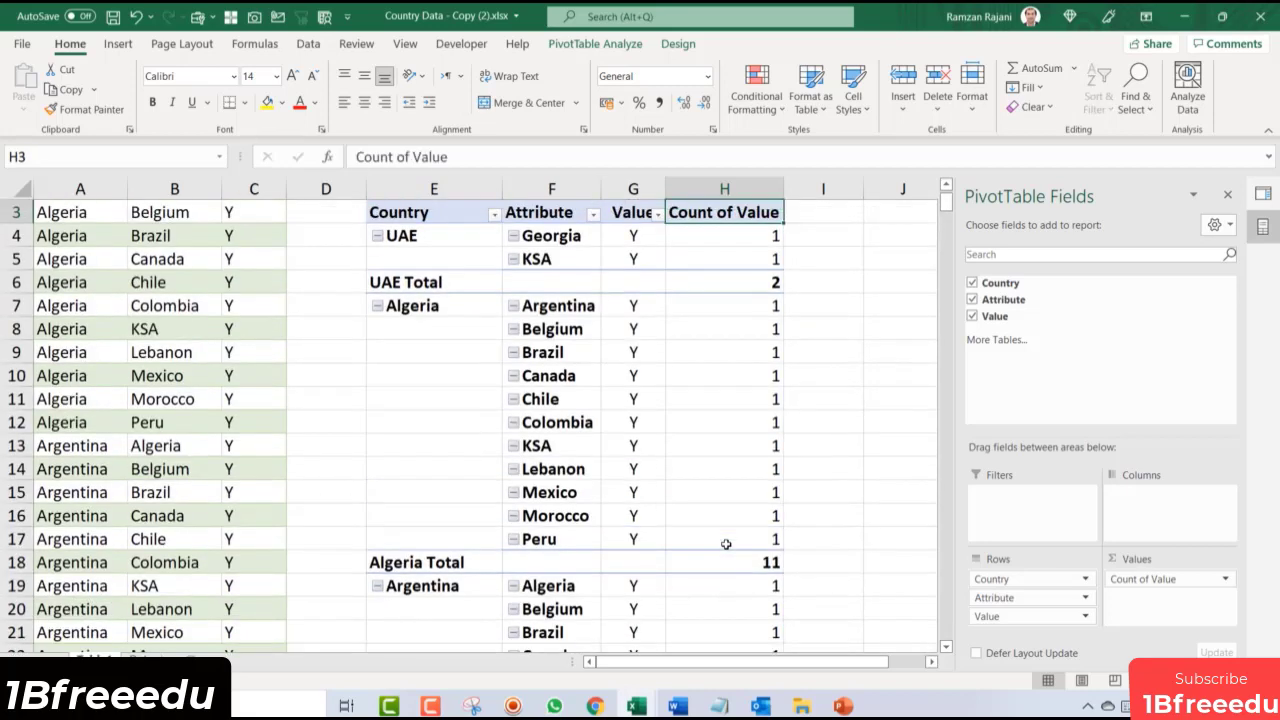
key("ctrl+Page_Down")
key("ctrl+Home")
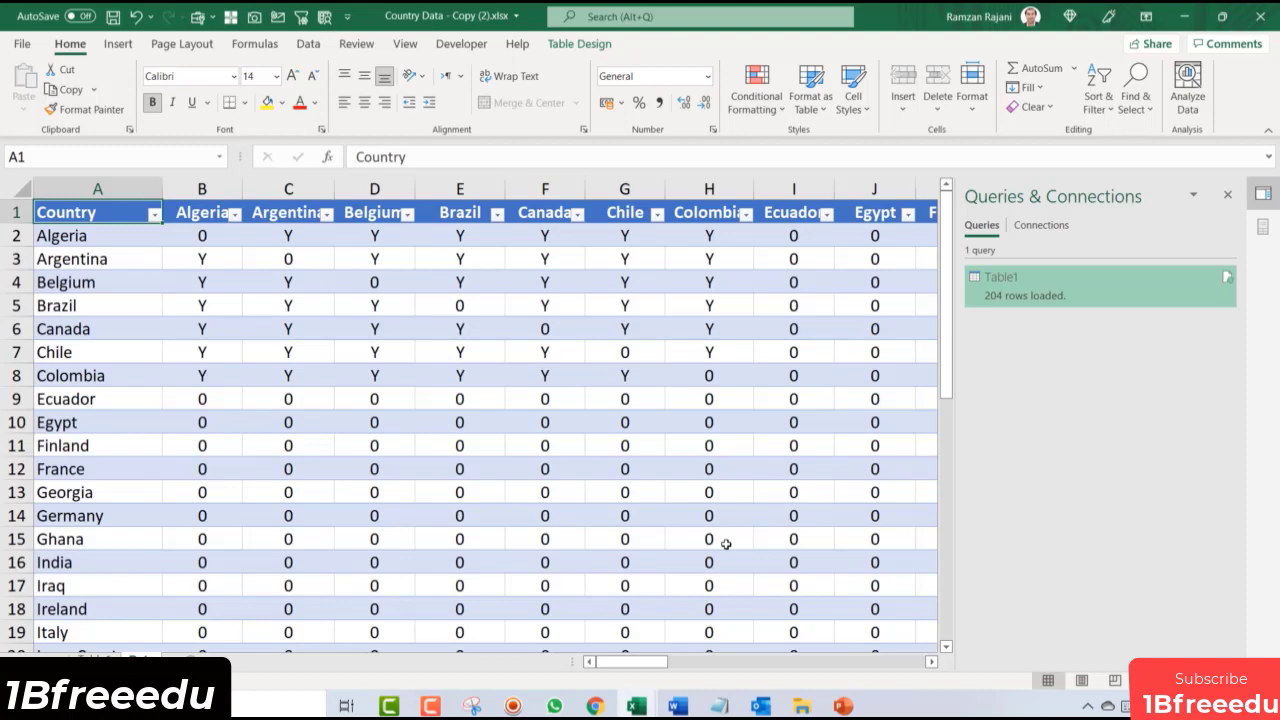
key("ctrl+Page_Up")
Step: Select the Algeria rows A2:C12 in the unpivoted list to compare them with the PivotTable
left_click(101, 320)
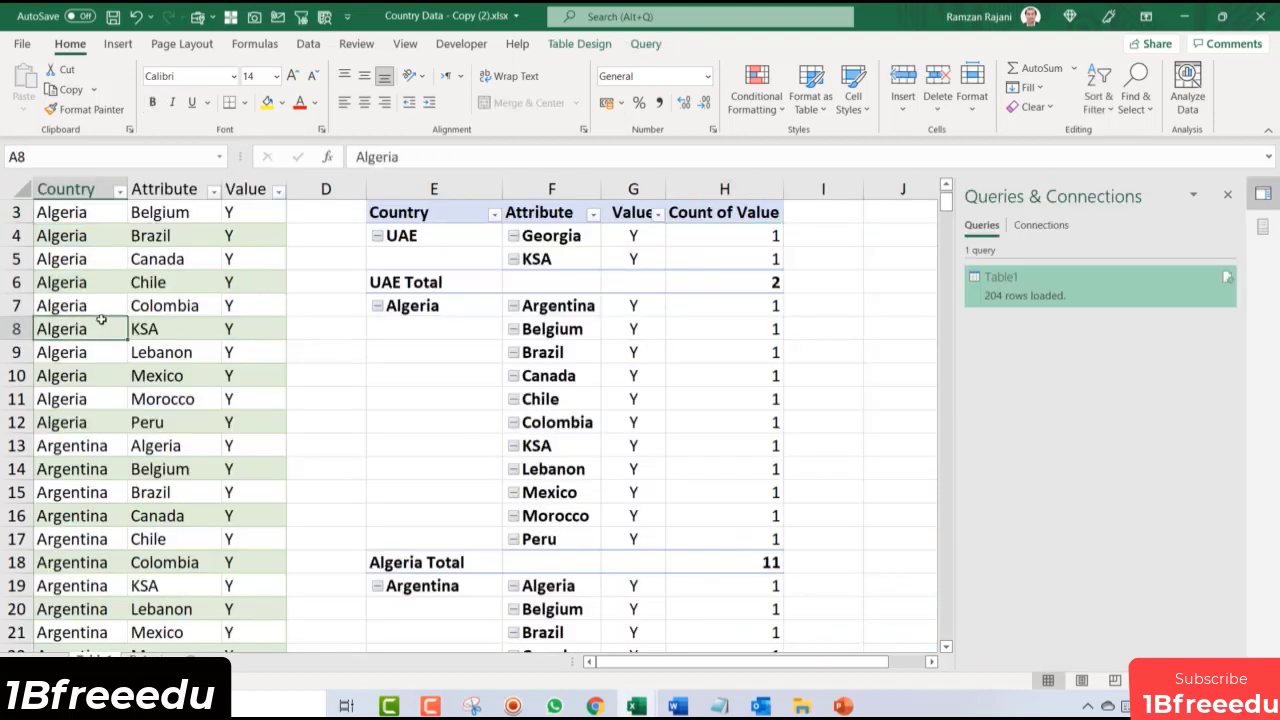
key("ctrl+Home")
key("Down")
key("shift+Right")
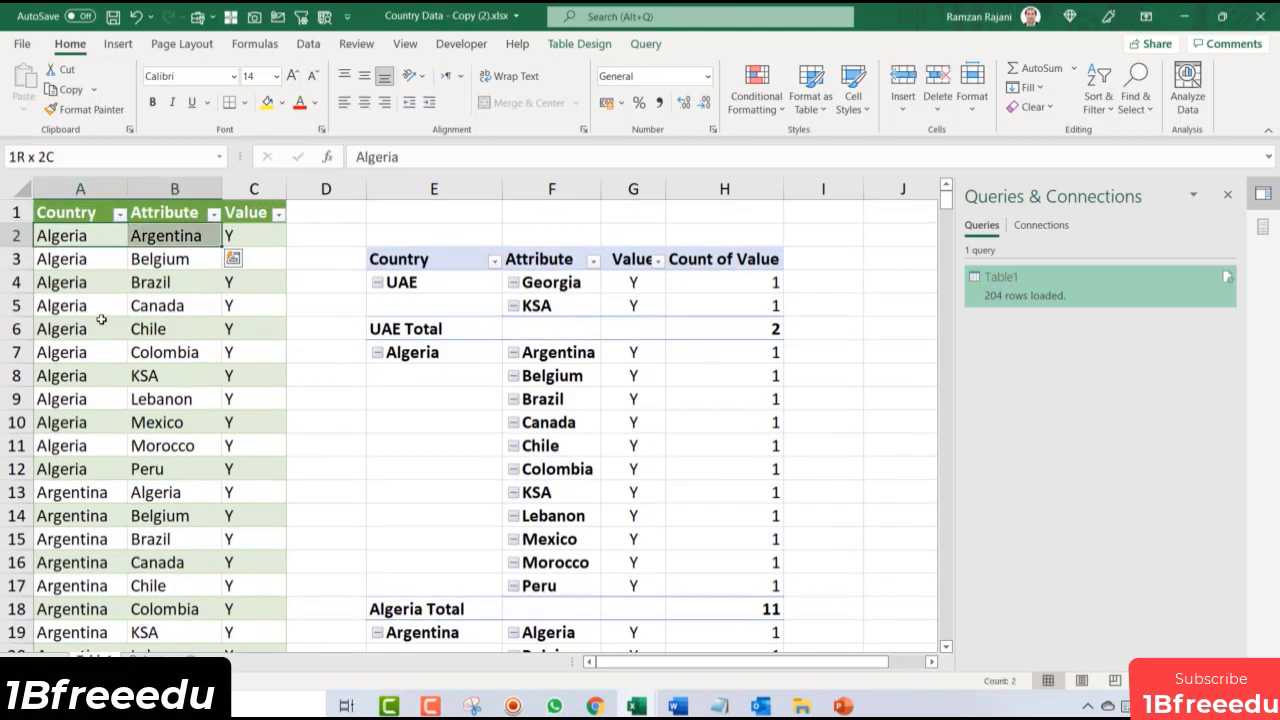
key("shift+Right")
key("shift+Down")
key("shift+Down")
key("shift+Down")
key("shift+Down")
key("shift+Down")
key("shift+Down")
key("shift+Down")
key("shift+Down")
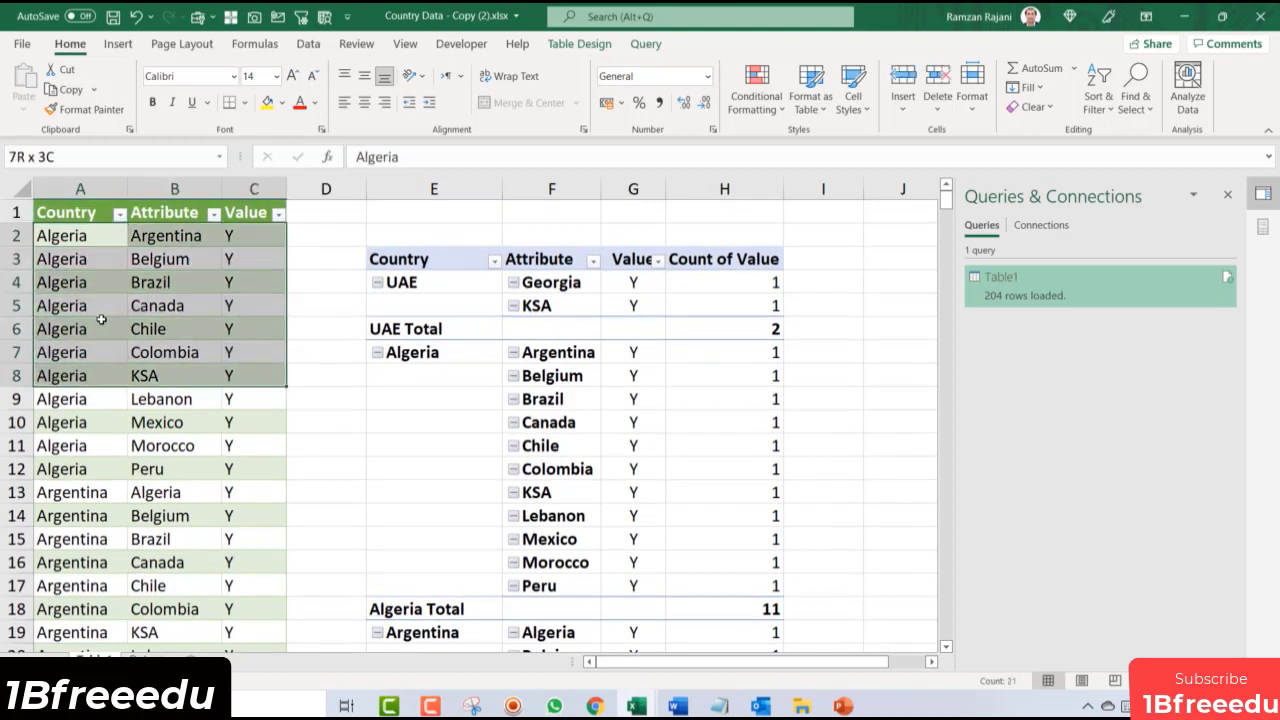
key("shift+Down")
key("shift+Down")
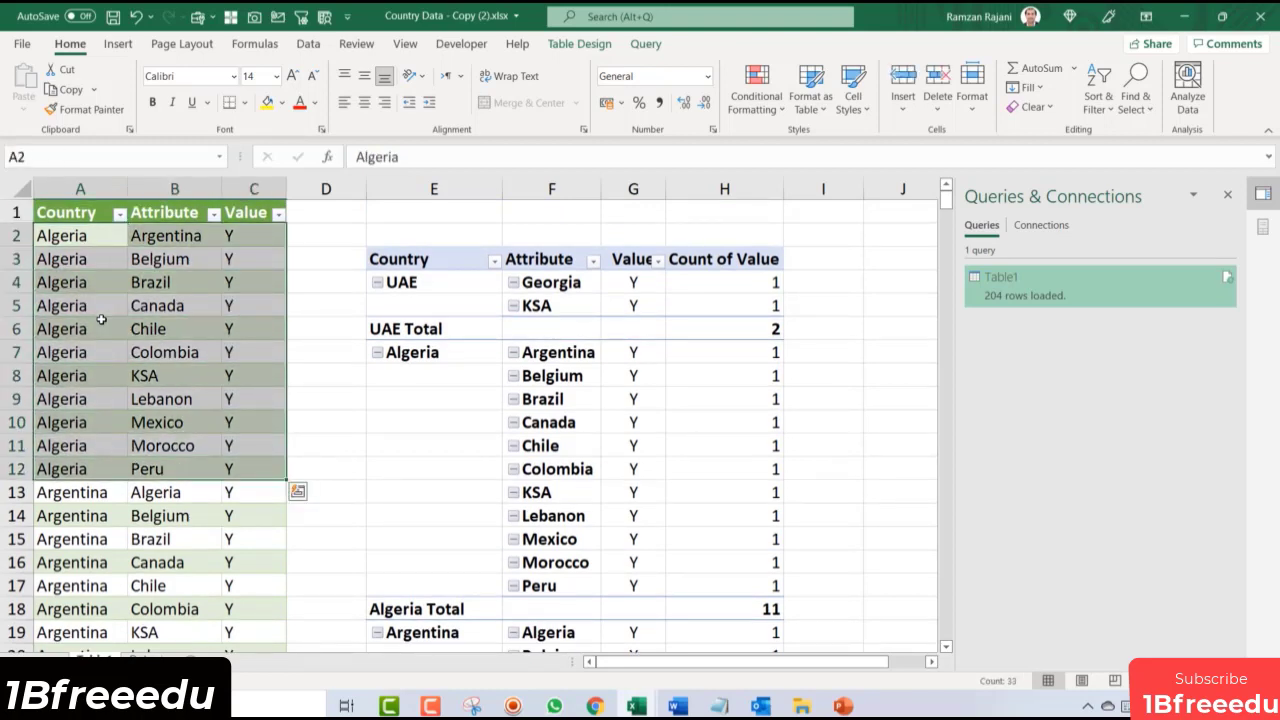
left_click(577, 306)
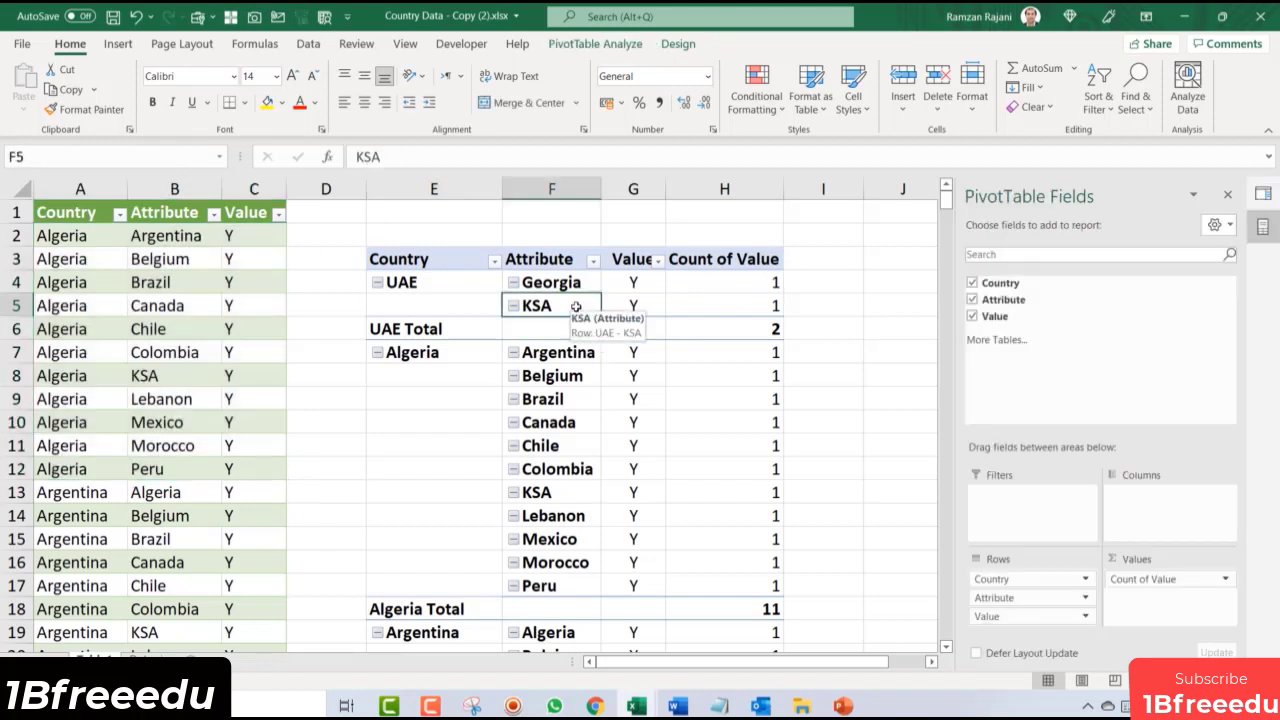